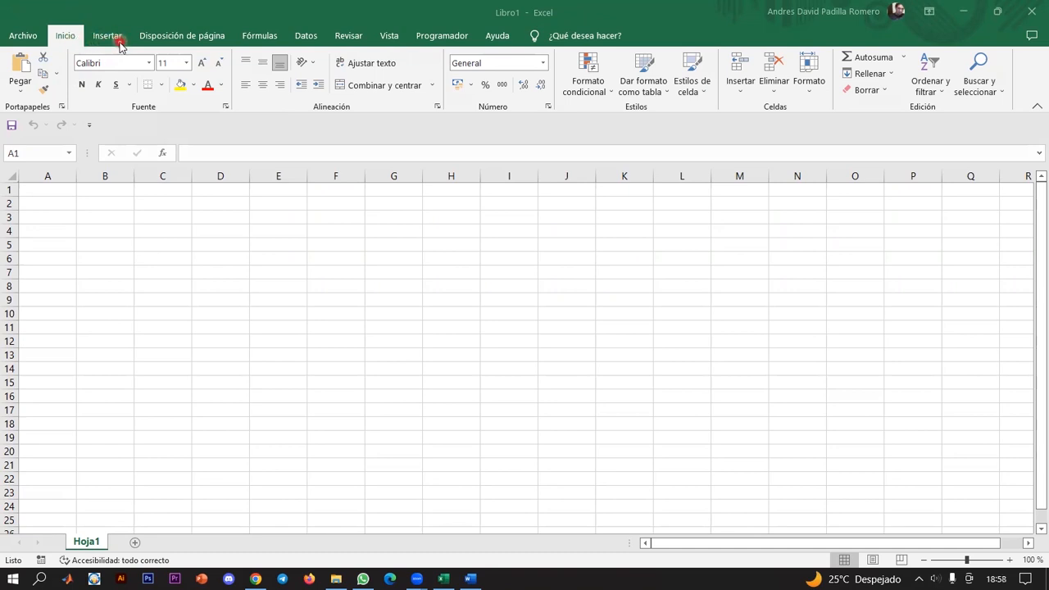
# - Review the available Insert, Page Layout, Formulas, Data, Review, View and Developer commands, ending on the Home commands
pyautogui.click(116, 41)
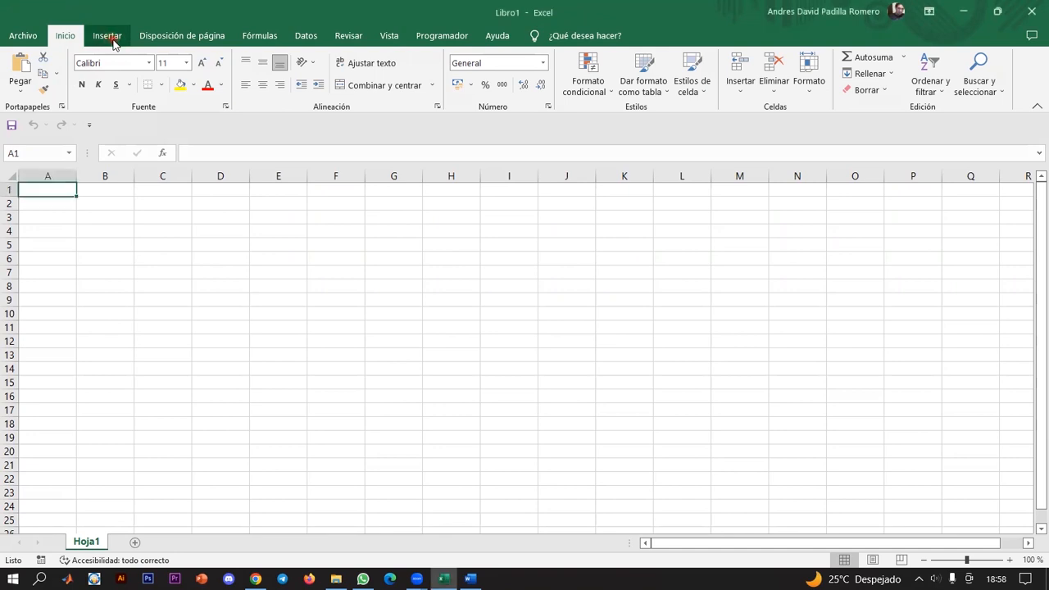
pyautogui.click(113, 41)
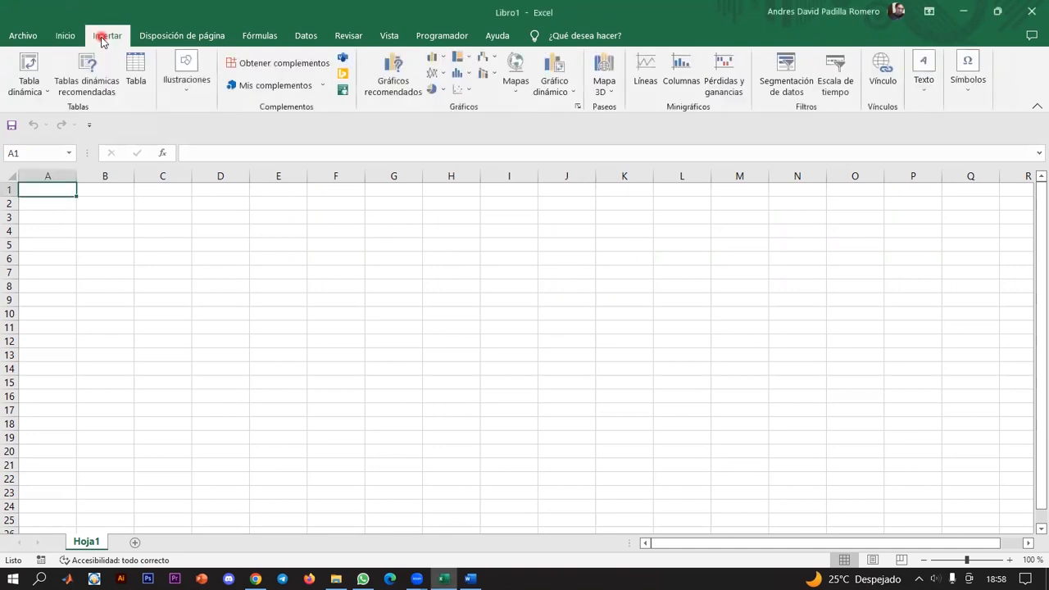
pyautogui.click(178, 38)
pyautogui.click(264, 36)
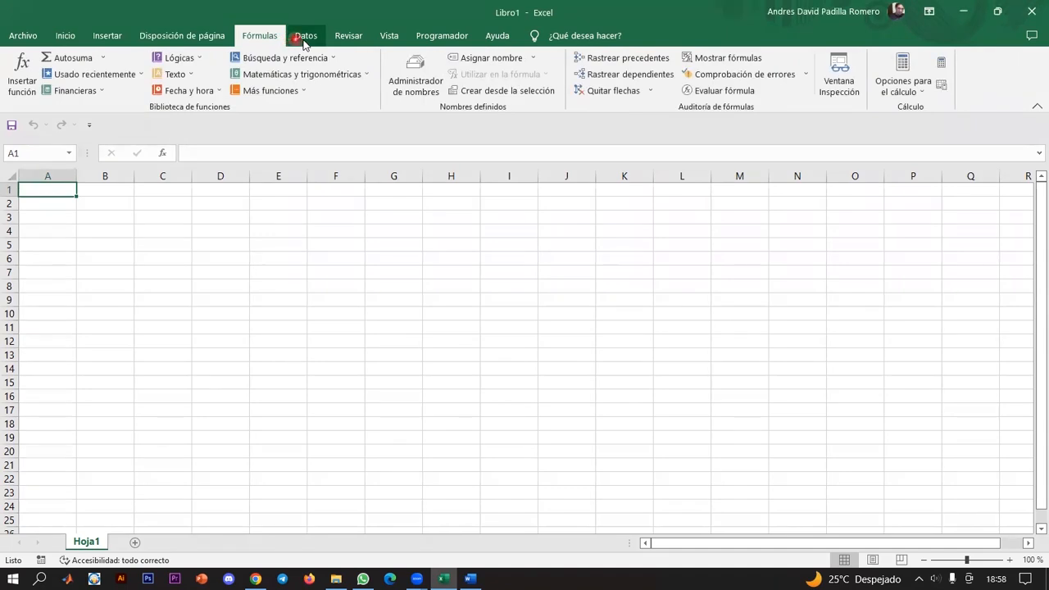
pyautogui.click(306, 38)
pyautogui.click(348, 38)
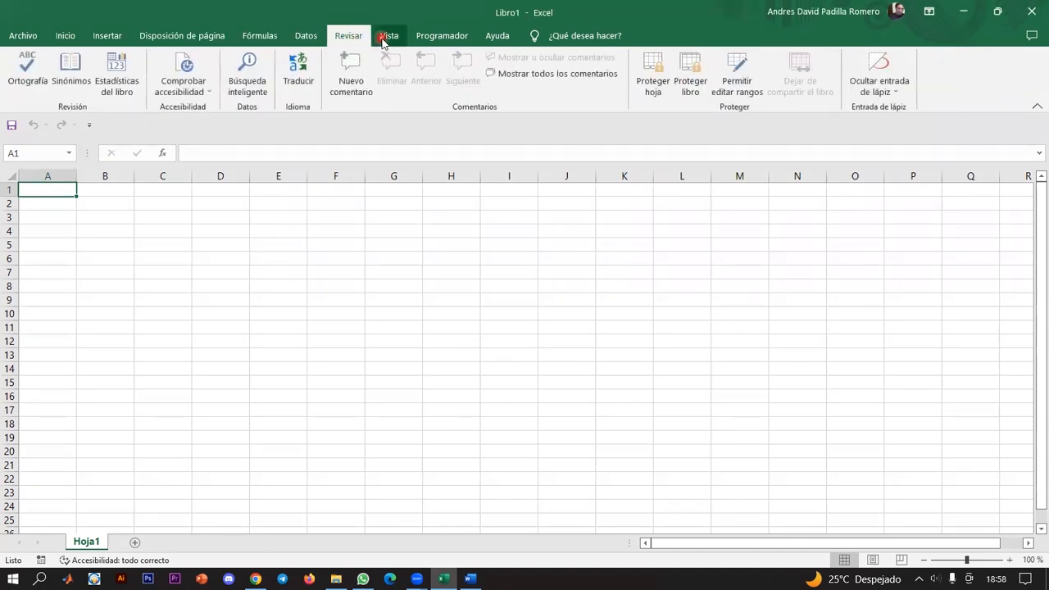
pyautogui.click(389, 38)
pyautogui.click(437, 36)
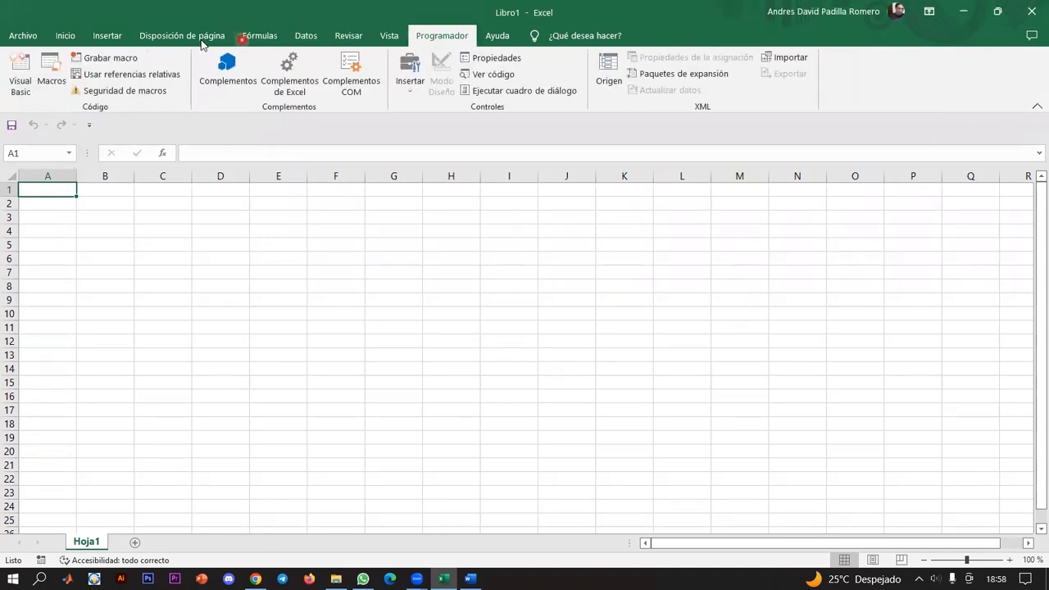
pyautogui.click(65, 39)
pyautogui.click(107, 36)
pyautogui.click(151, 36)
pyautogui.click(98, 38)
pyautogui.click(65, 36)
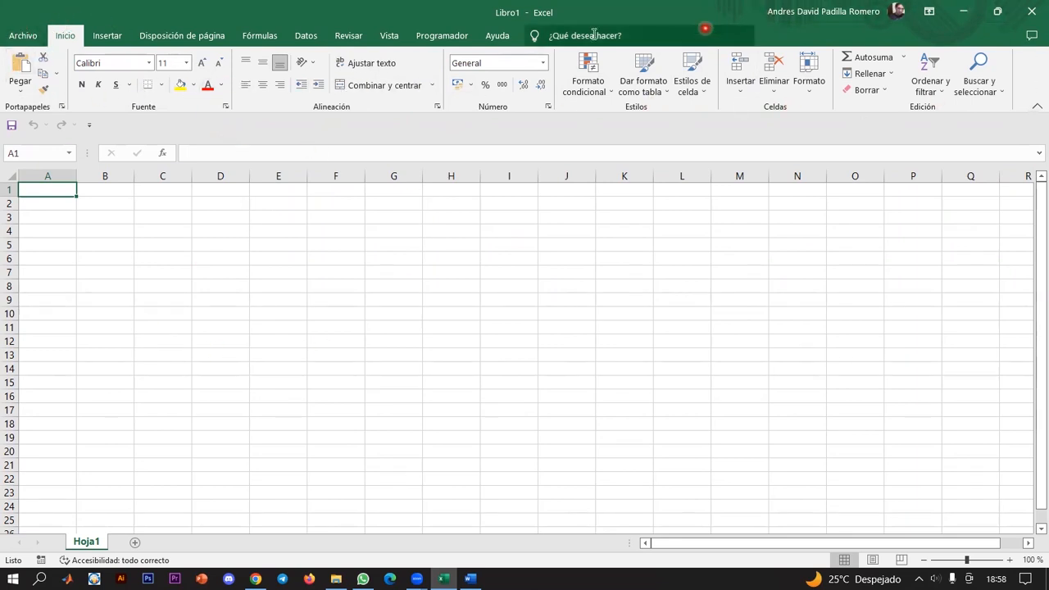
# - Examine the cell reference and the formula bar for column A and cells B3, A1 and C4
pyautogui.click(67, 155)
pyautogui.click(70, 155)
pyautogui.click(114, 188)
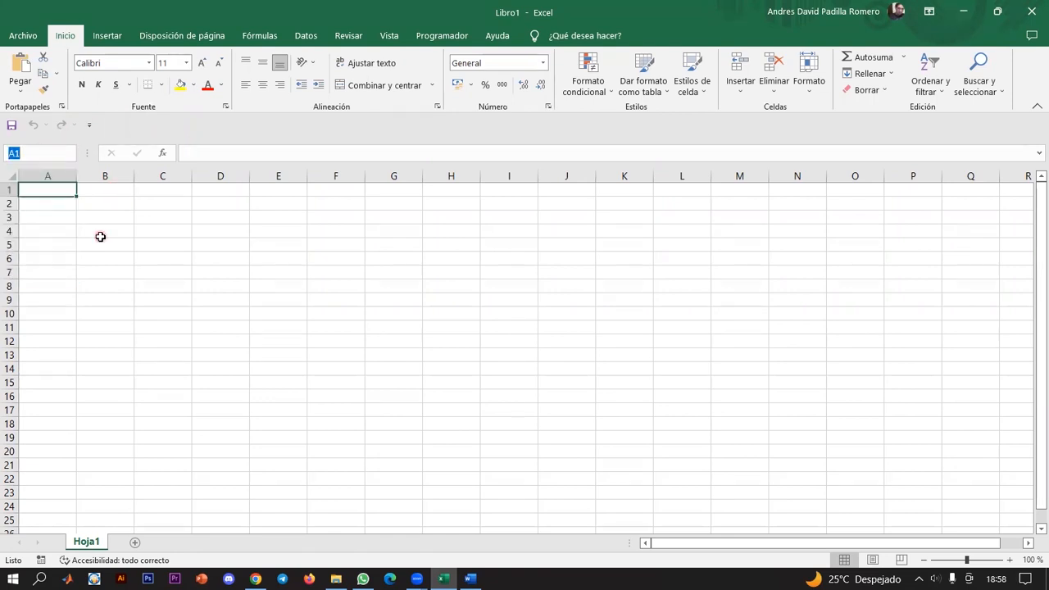
pyautogui.click(49, 177)
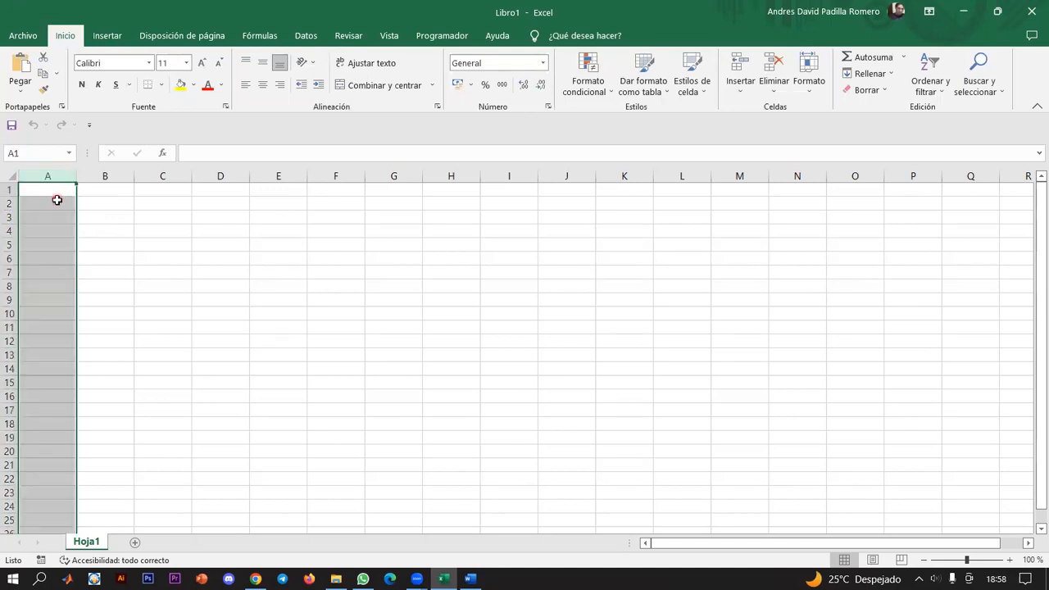
pyautogui.click(117, 221)
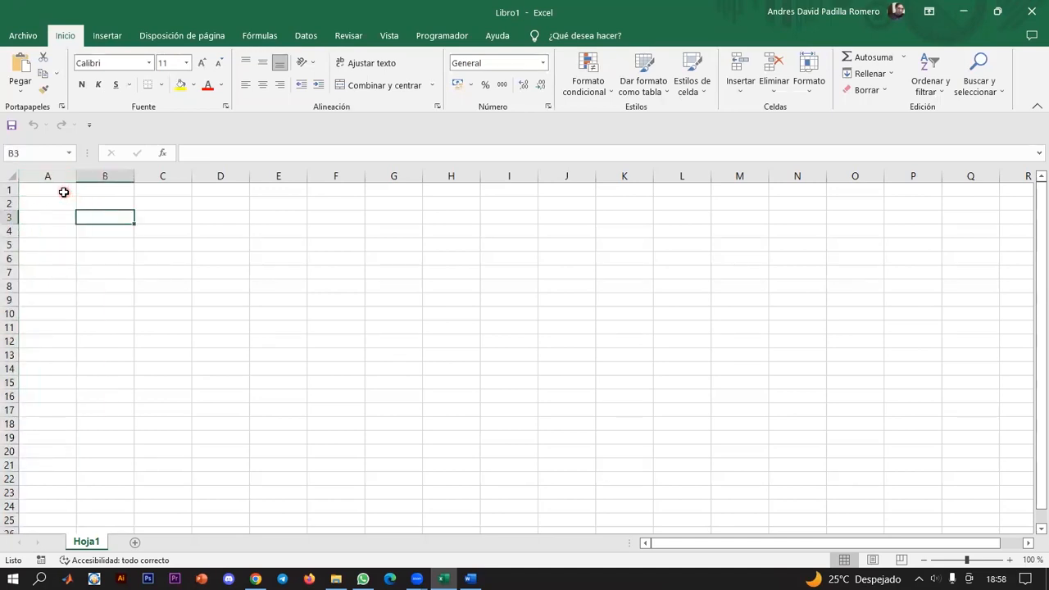
pyautogui.click(60, 192)
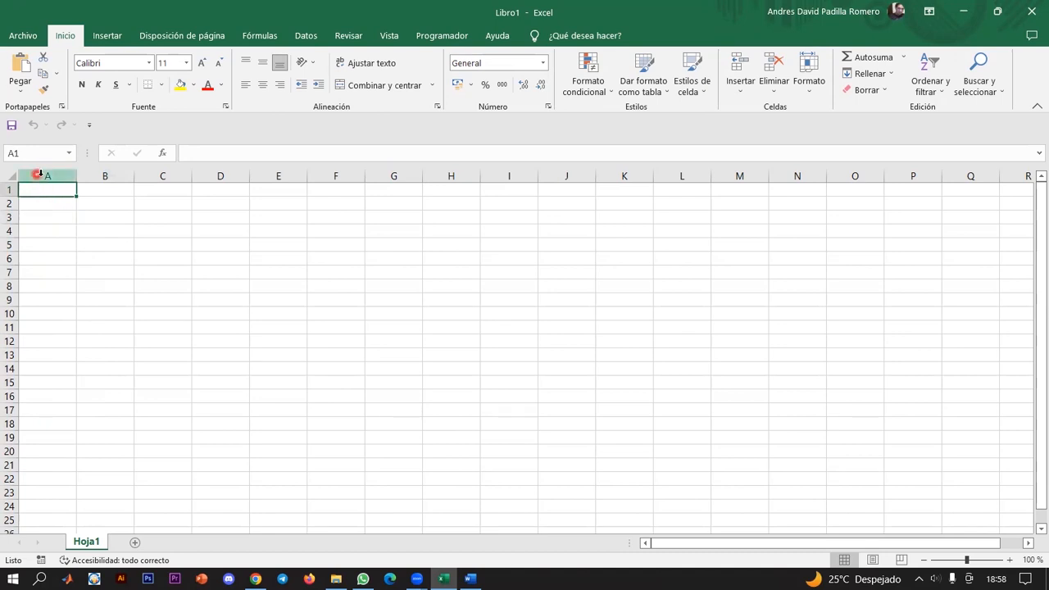
pyautogui.click(165, 235)
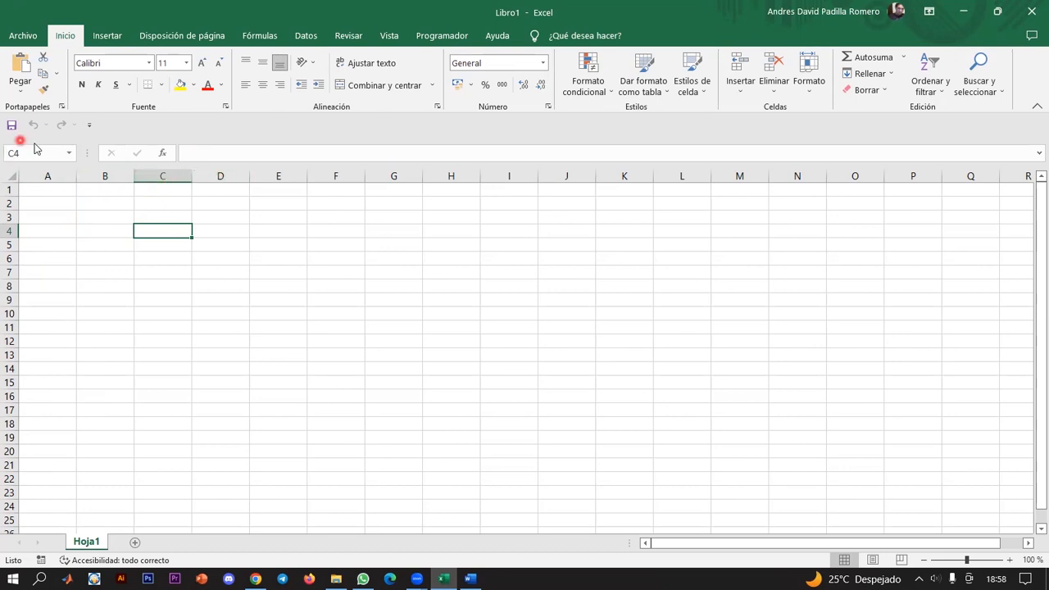
pyautogui.click(261, 152)
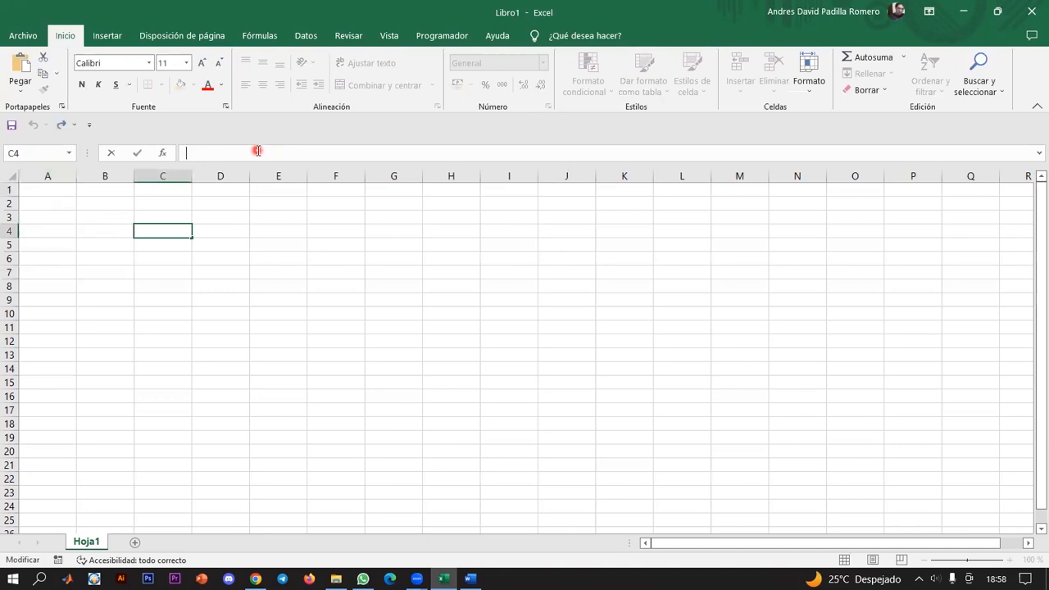
pyautogui.click(198, 155)
pyautogui.click(211, 245)
# - Enter a person's first and last name in cell C4
pyautogui.click(159, 231)
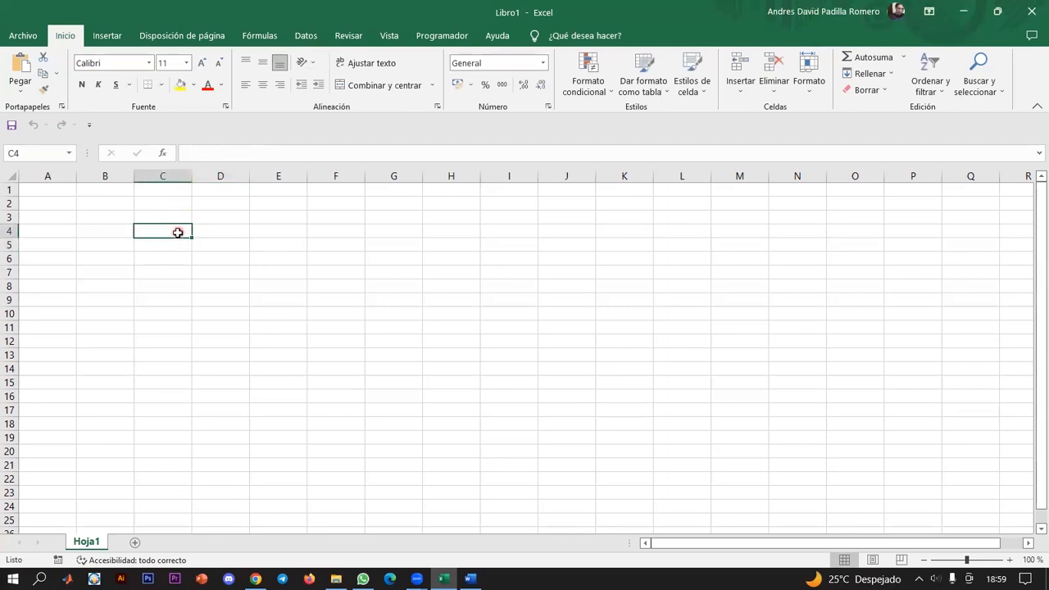
pyautogui.write('aNDRE')
pyautogui.press('BackSpace')
pyautogui.press('BackSpace')
pyautogui.press('BackSpace')
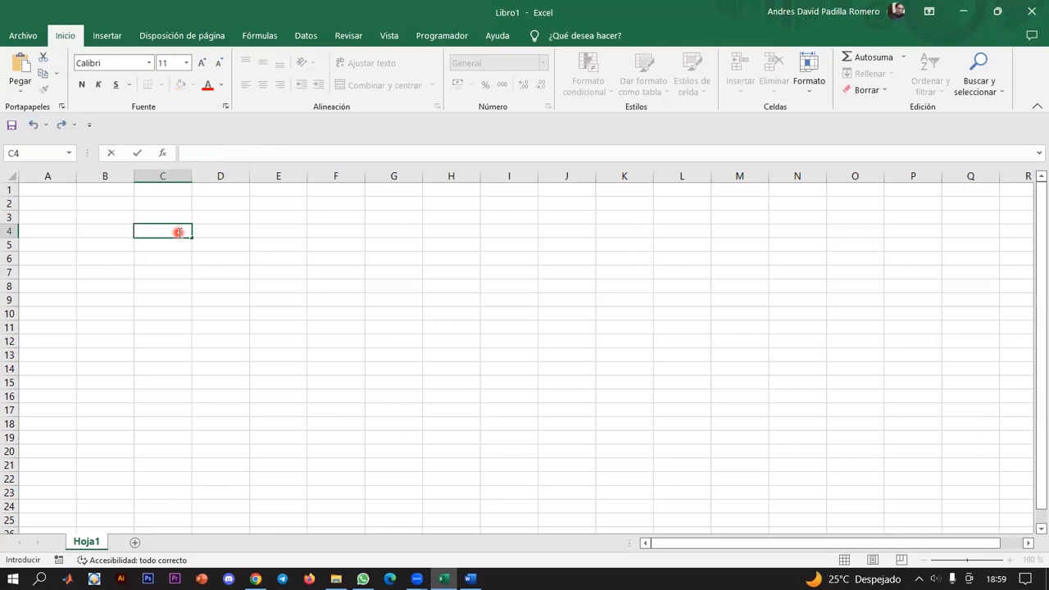
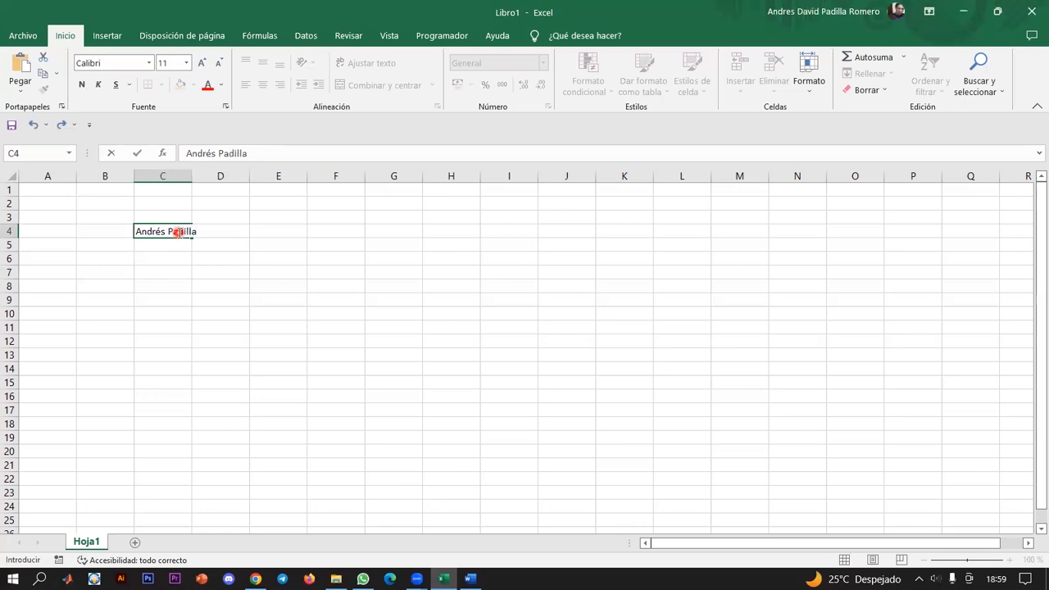
pyautogui.press('Return')
# - Compare the content of cell C4 with its neighbours B4, D4 and C5 to check which cell holds the name
pyautogui.click(178, 232)
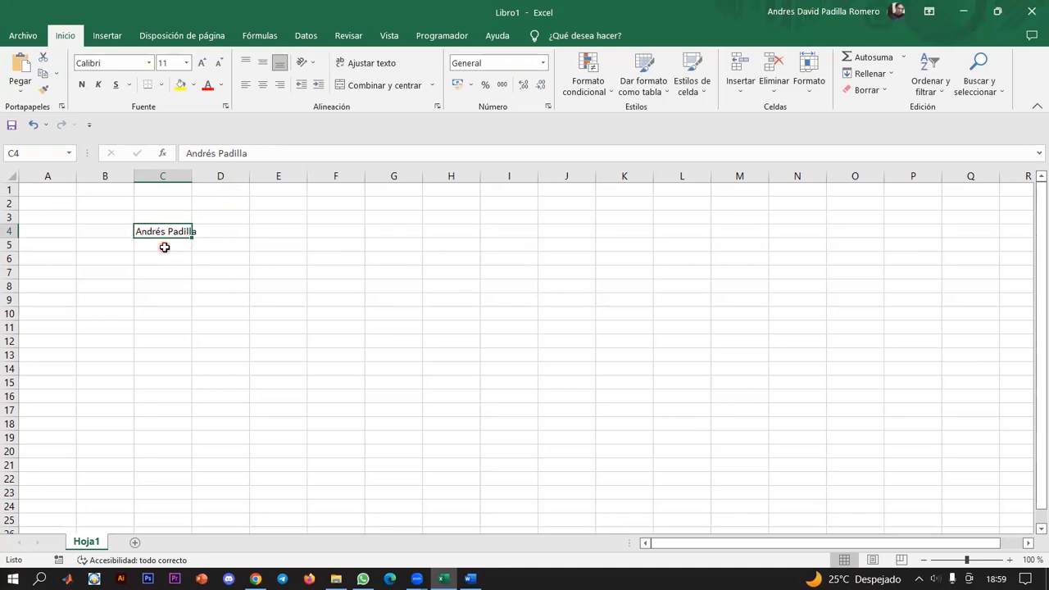
pyautogui.click(217, 231)
pyautogui.click(174, 231)
pyautogui.click(219, 231)
pyautogui.click(164, 232)
pyautogui.click(127, 234)
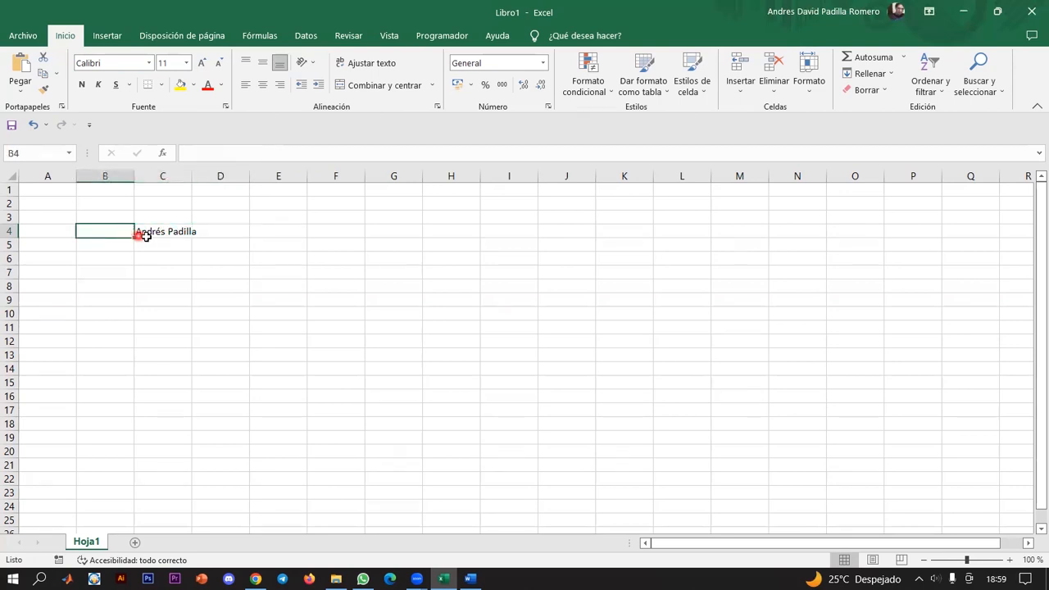
pyautogui.click(162, 231)
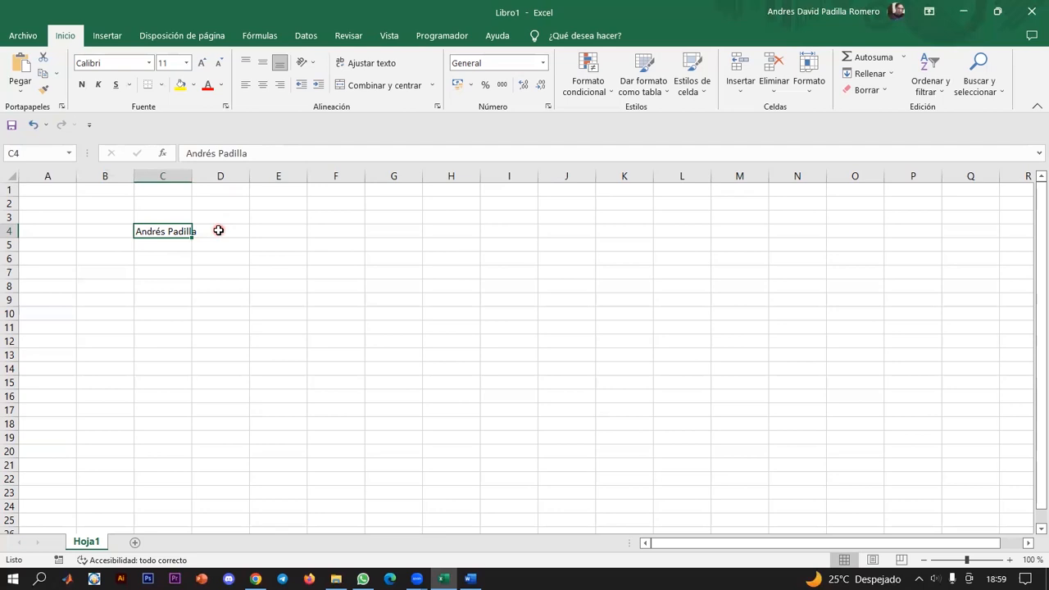
pyautogui.click(219, 229)
pyautogui.click(131, 232)
pyautogui.click(157, 248)
pyautogui.click(169, 235)
pyautogui.click(161, 246)
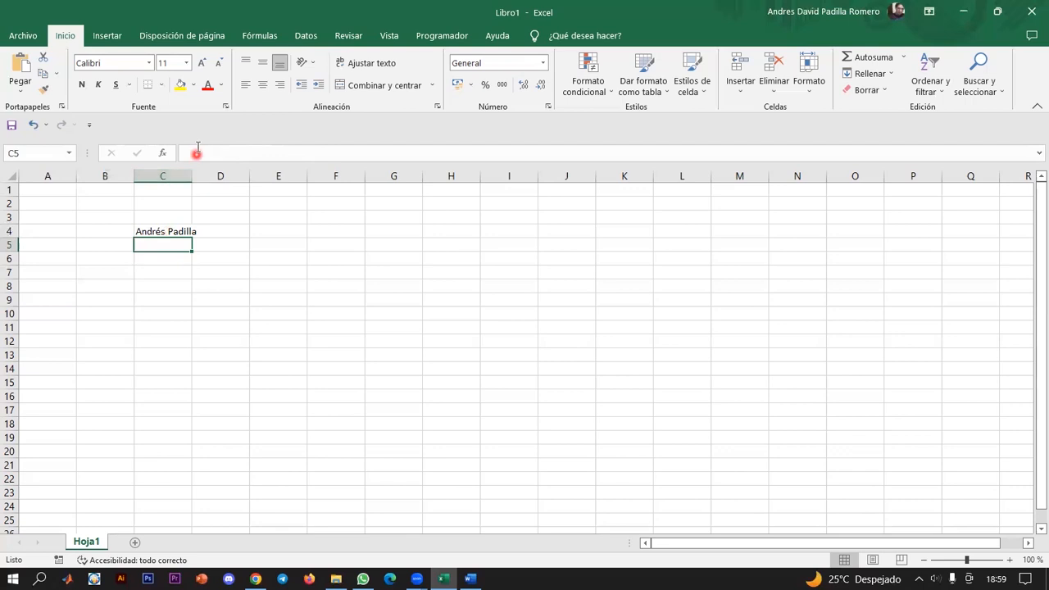
pyautogui.click(205, 151)
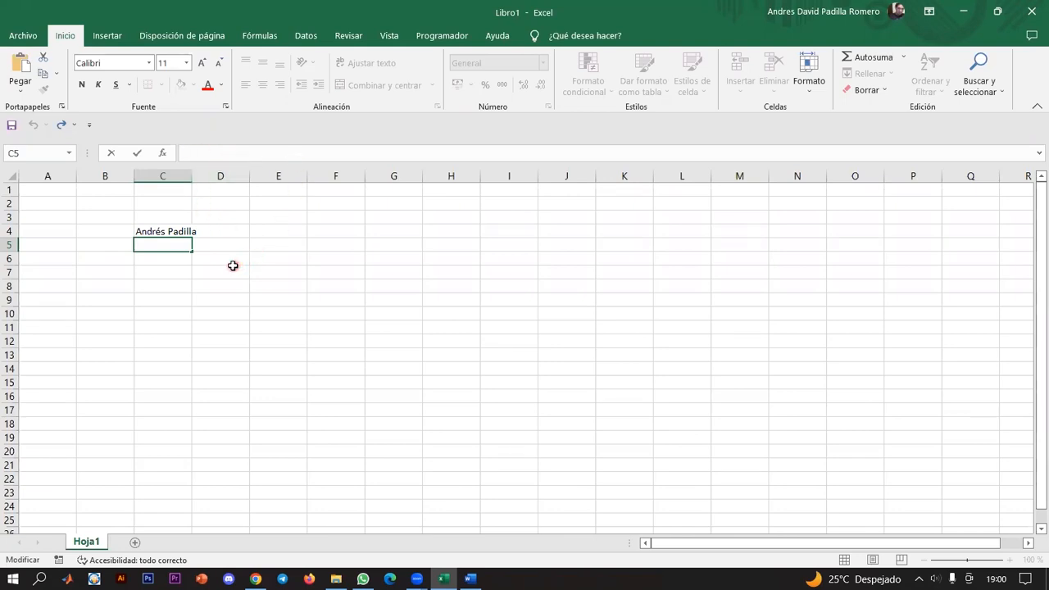
pyautogui.click(164, 274)
pyautogui.click(160, 244)
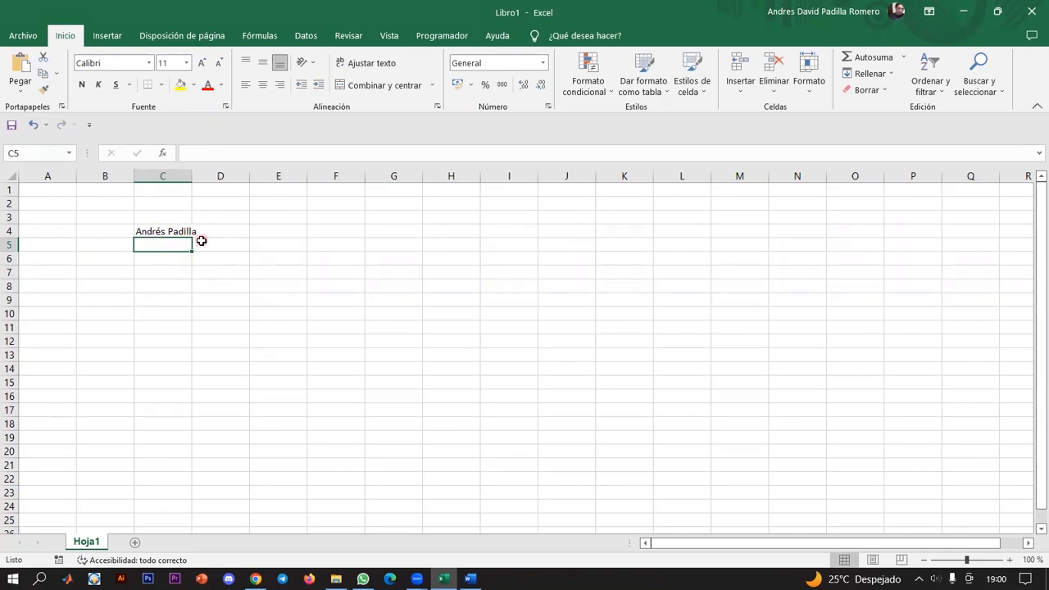
# - Delete the name from cell C4
pyautogui.click(166, 231)
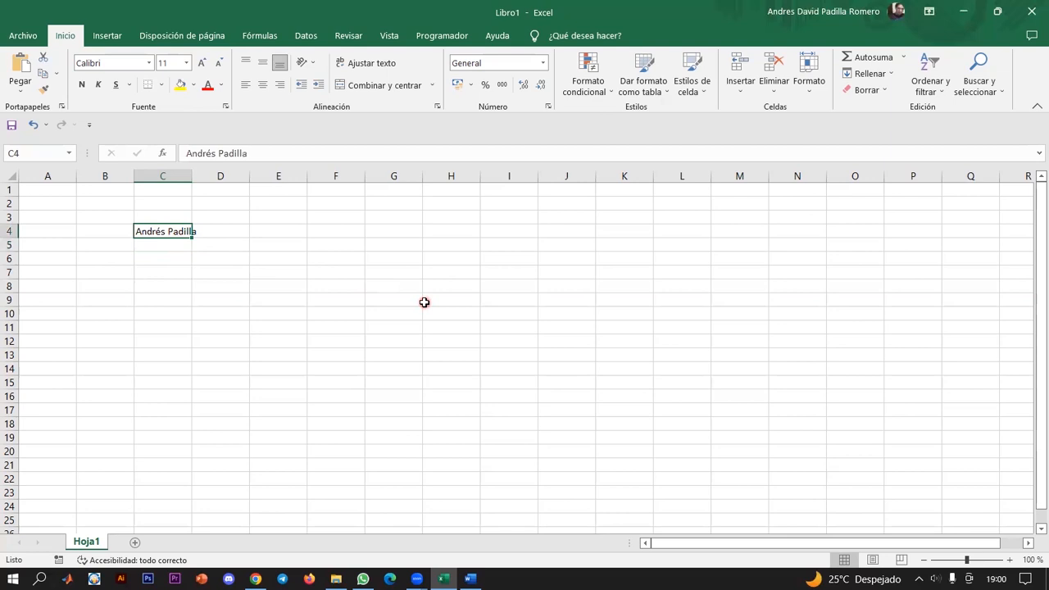
pyautogui.press('Delete')
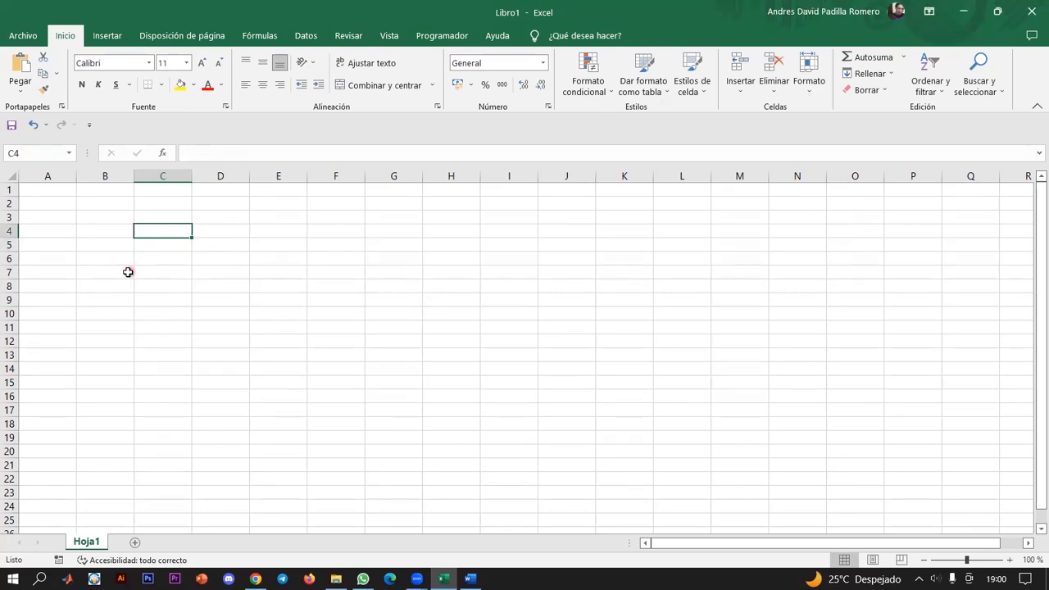
pyautogui.click(382, 266)
pyautogui.click(152, 236)
# - Bring up the student list workbook ListaEstudiantes_TSMCT_305_M0-B (1) and move its window out of the way of Libro1
pyautogui.hotkey('alt', 'Tab')
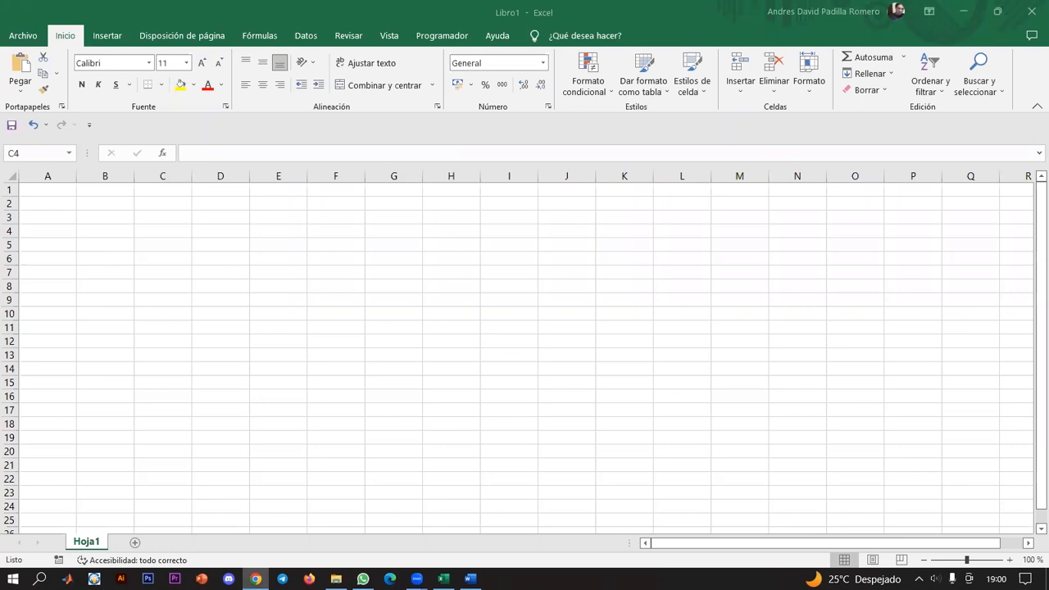
pyautogui.hotkey('alt', 'Tab')
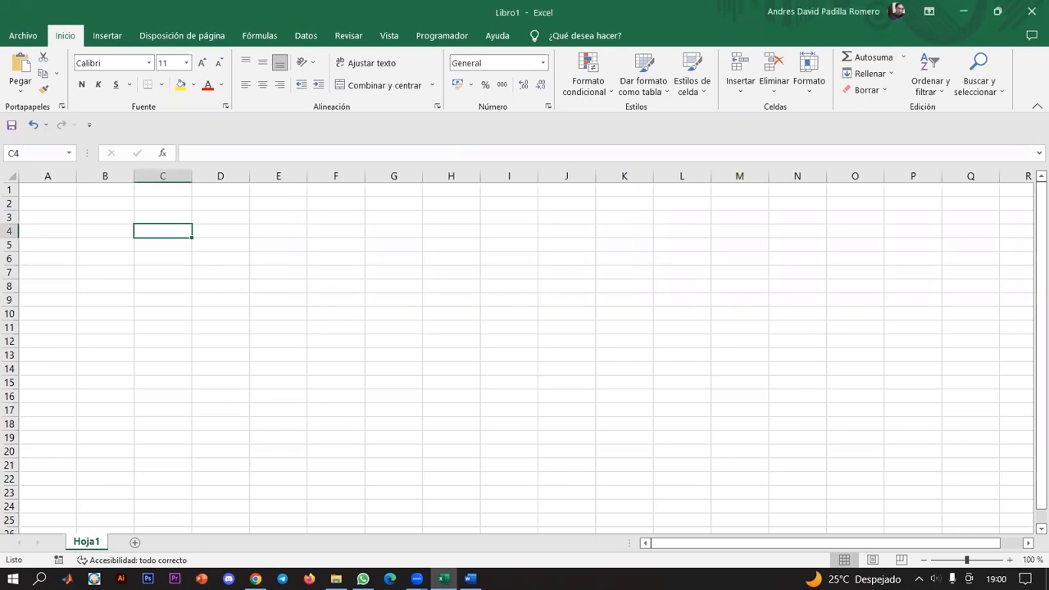
pyautogui.hotkey('alt', 'F11')
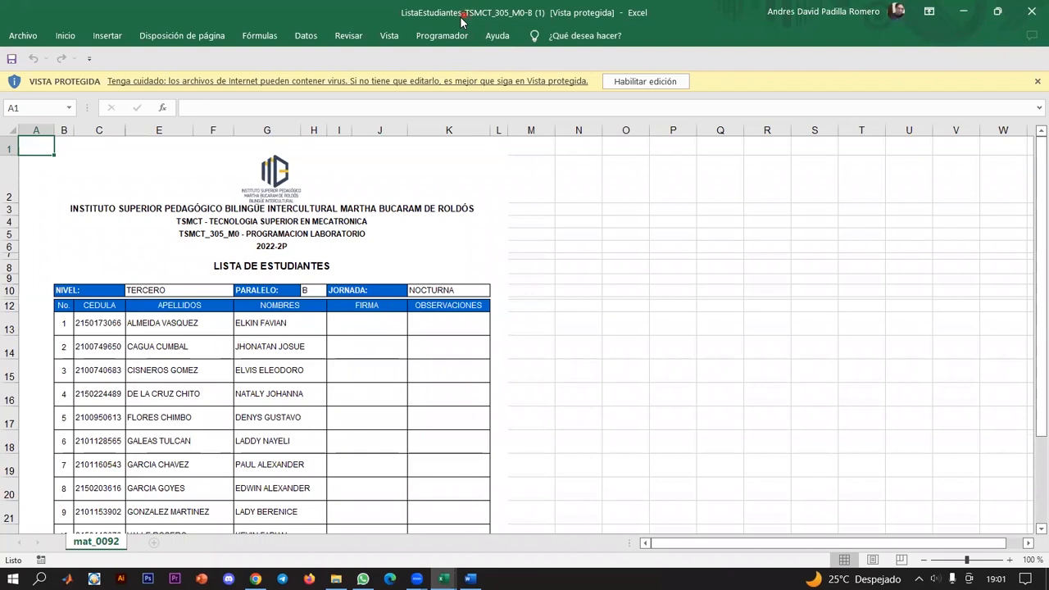
pyautogui.moveTo(460, 18); pyautogui.dragTo(461, 0)
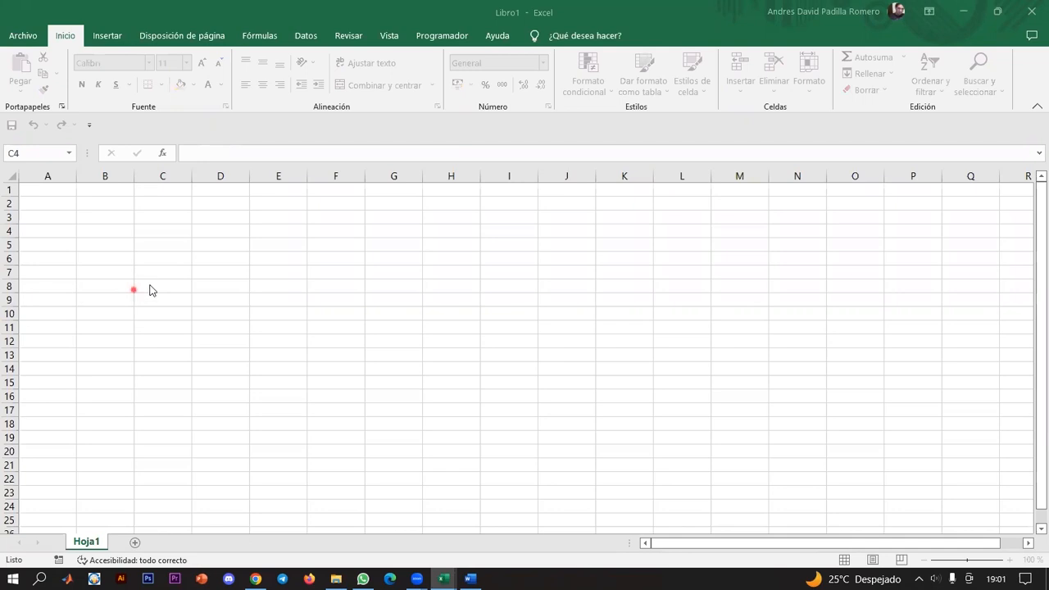
# - Paste the copied student rows into Hoja1 of Libro1, starting at cell A6
pyautogui.click(119, 242)
pyautogui.click(105, 230)
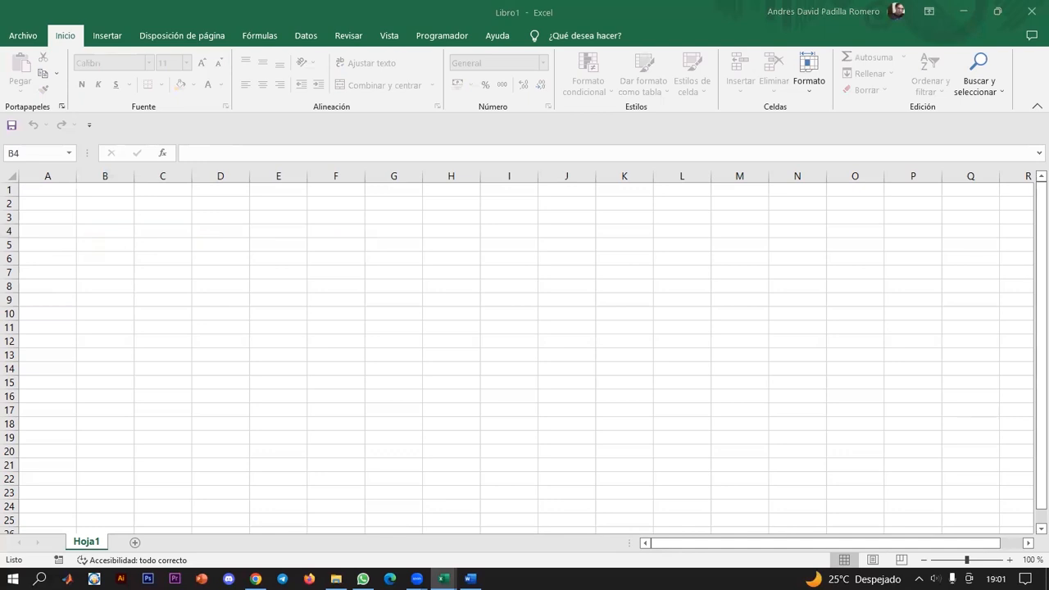
pyautogui.click(87, 232)
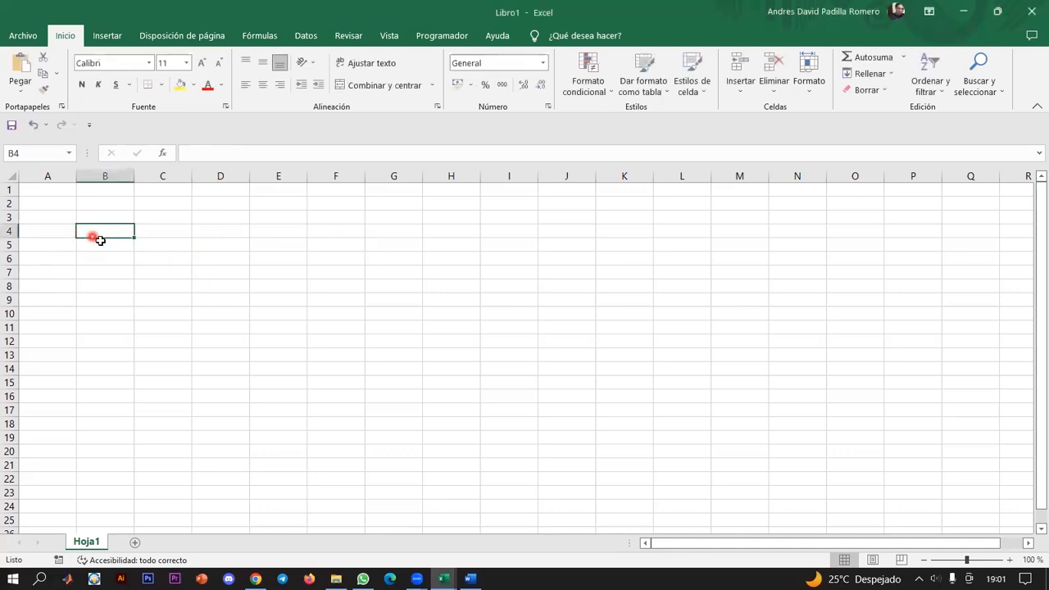
pyautogui.click(56, 237)
pyautogui.click(56, 259)
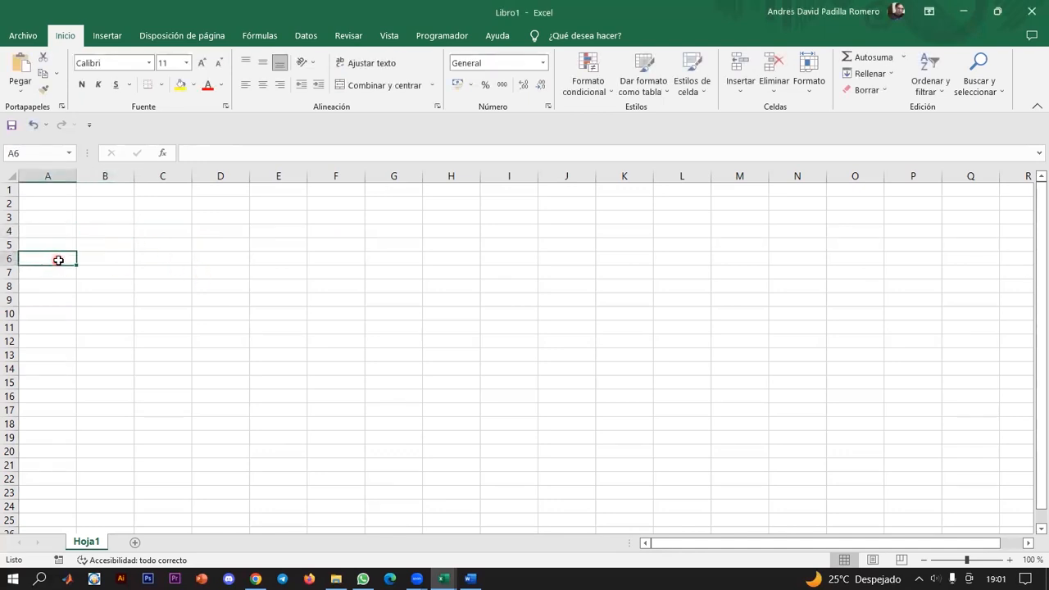
pyautogui.hotkey('ctrl', 'v')
pyautogui.click(187, 285)
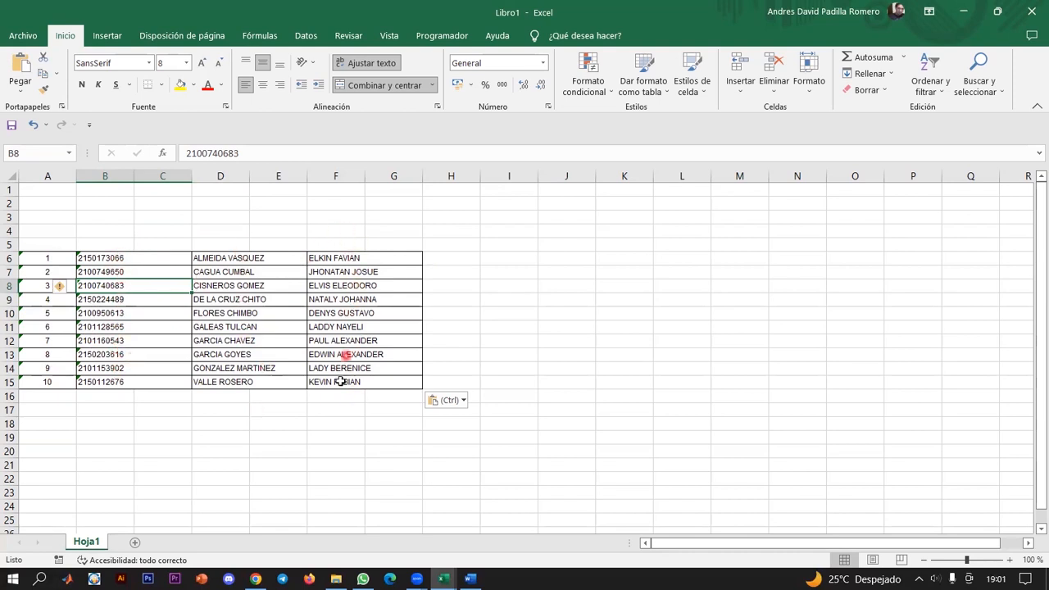
# - Delete columns B and C with the students' ID numbers, keeping the numbering, surnames and first names
pyautogui.click(121, 258)
pyautogui.moveTo(120, 258); pyautogui.dragTo(125, 382)
pyautogui.moveTo(113, 177); pyautogui.dragTo(170, 178)
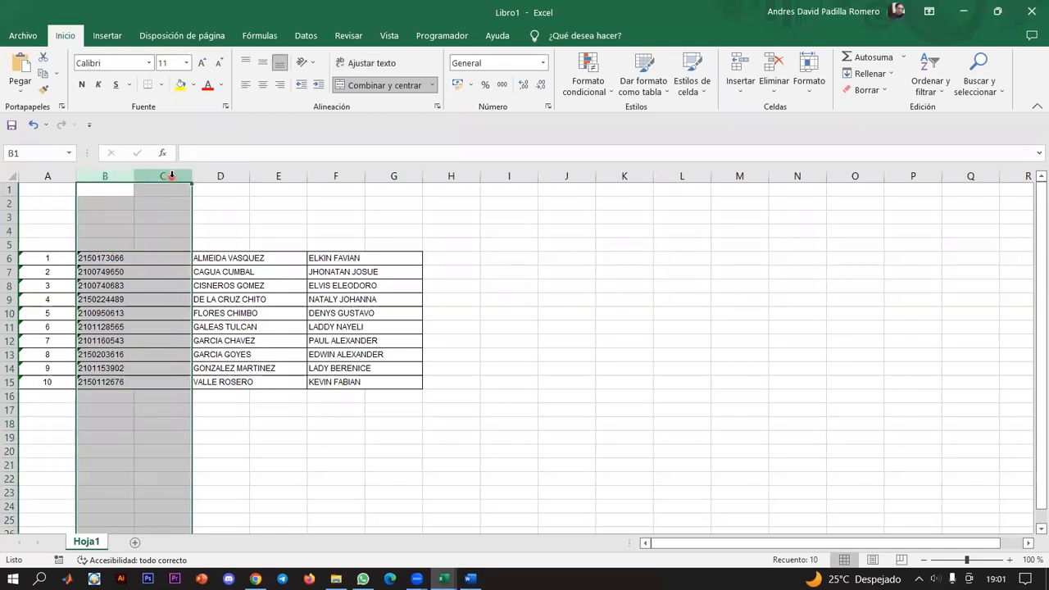
pyautogui.rightClick(169, 177)
pyautogui.click(224, 325)
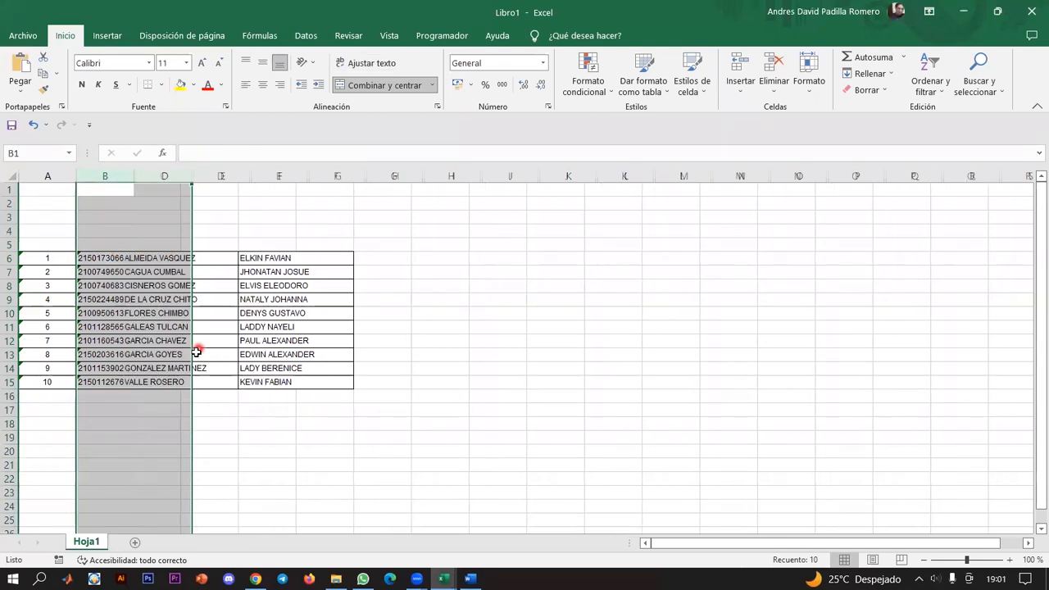
pyautogui.click(195, 353)
pyautogui.click(221, 313)
pyautogui.click(99, 258)
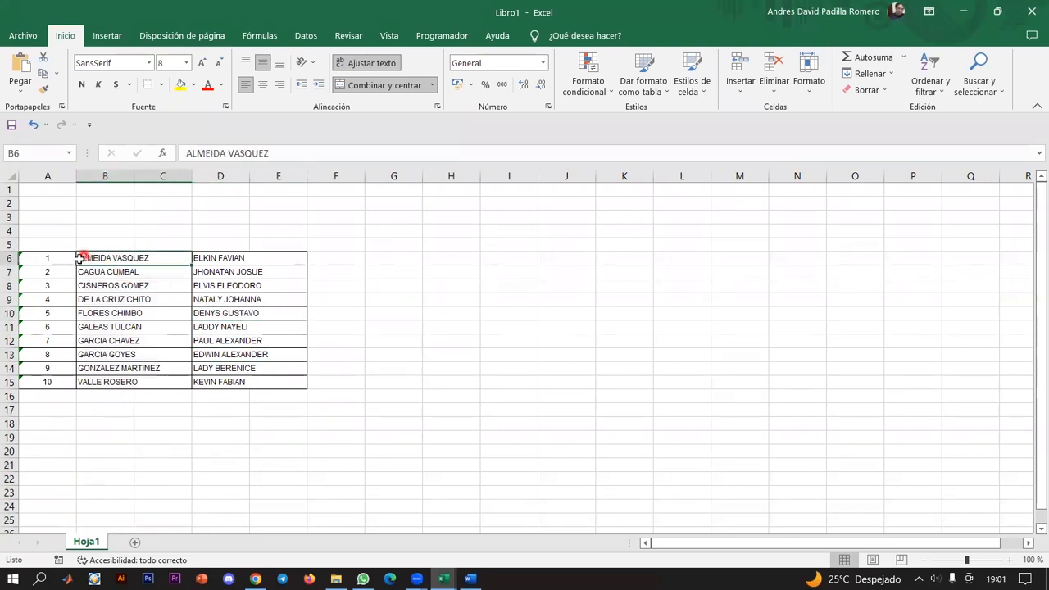
pyautogui.click(281, 260)
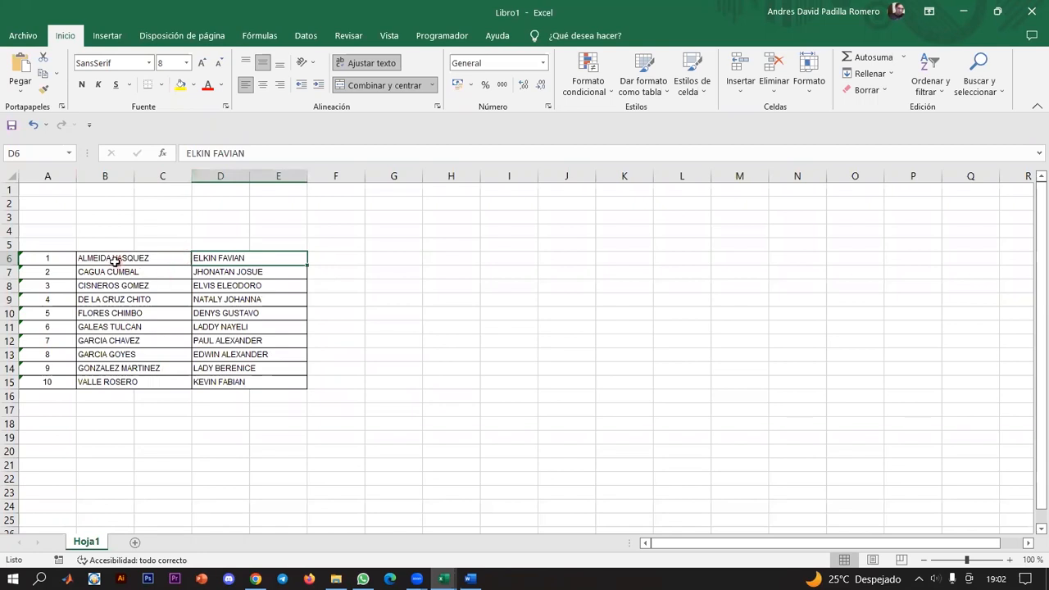
# - Start a formula in cell G6 with an equals sign
pyautogui.click(382, 256)
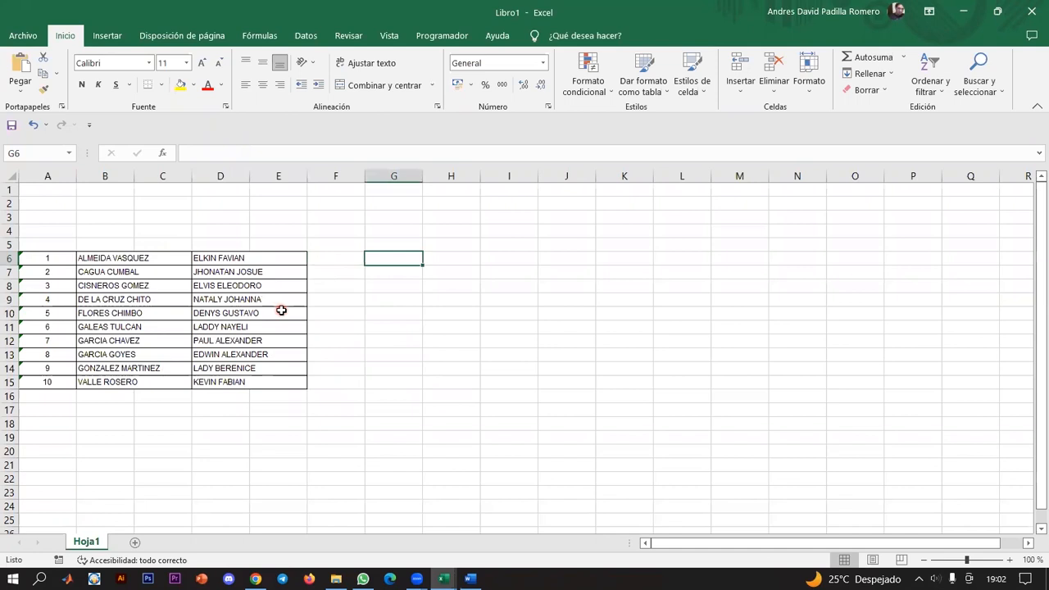
pyautogui.click(228, 155)
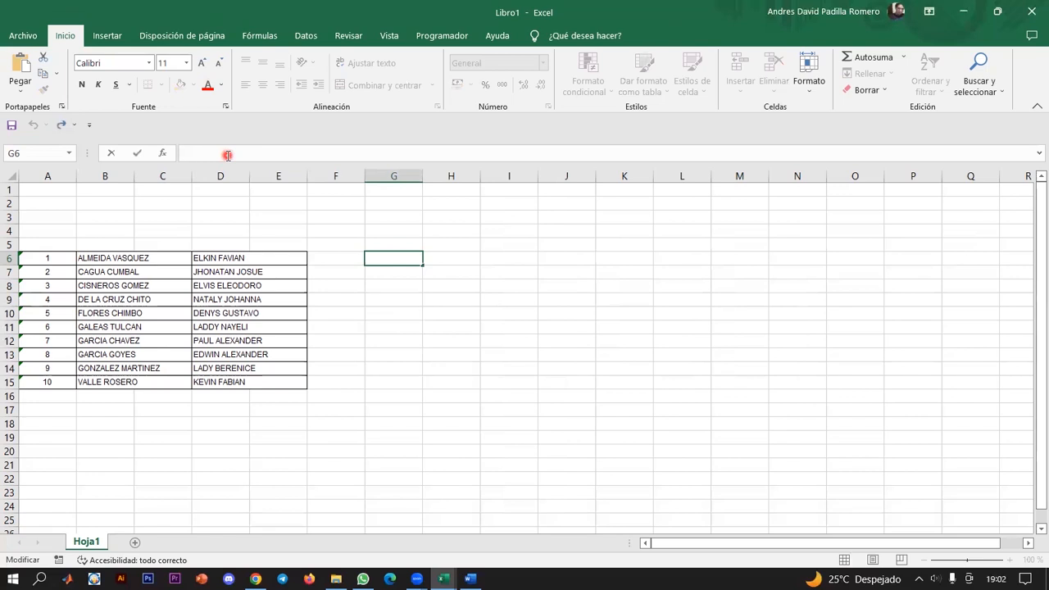
pyautogui.write('=')
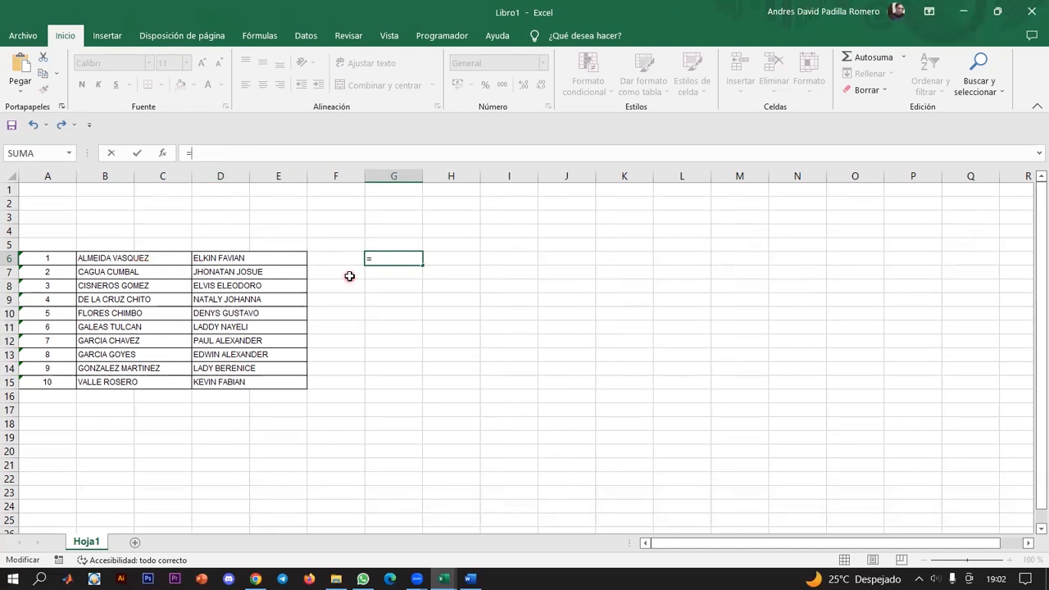
# - Examine the function suggestions for "suma" in the G6 formula and clear the function name, keeping the equals sign
pyautogui.write('suma')
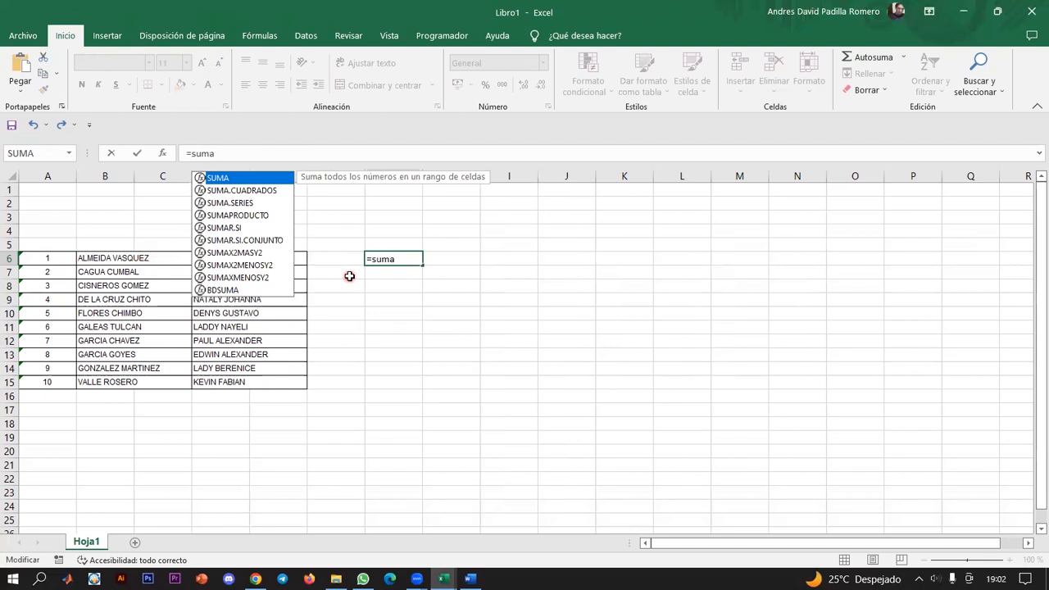
pyautogui.press('BackSpace')
pyautogui.press('BackSpace')
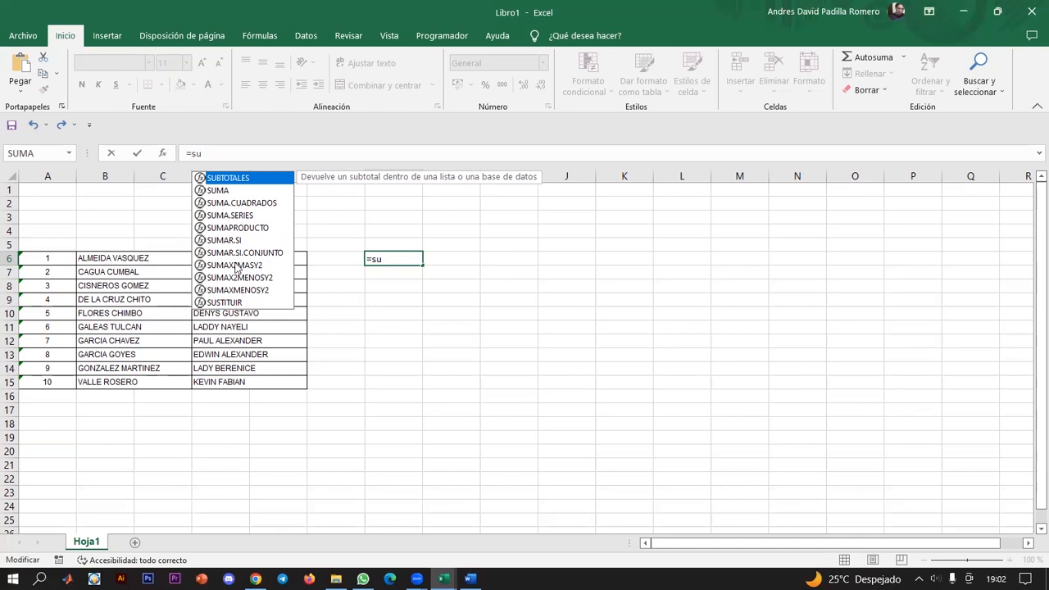
pyautogui.write('m')
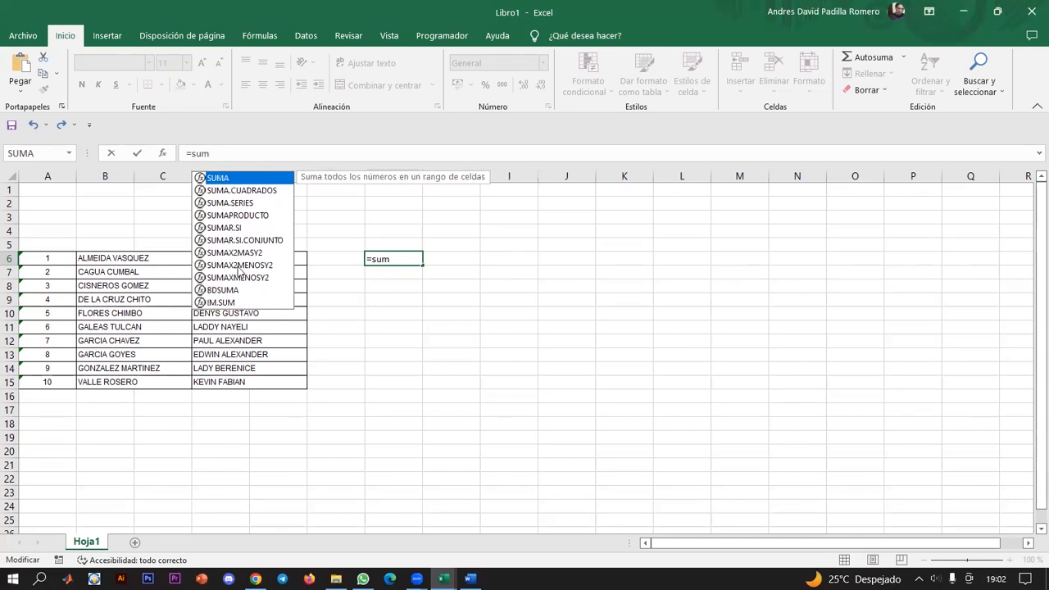
pyautogui.write('a')
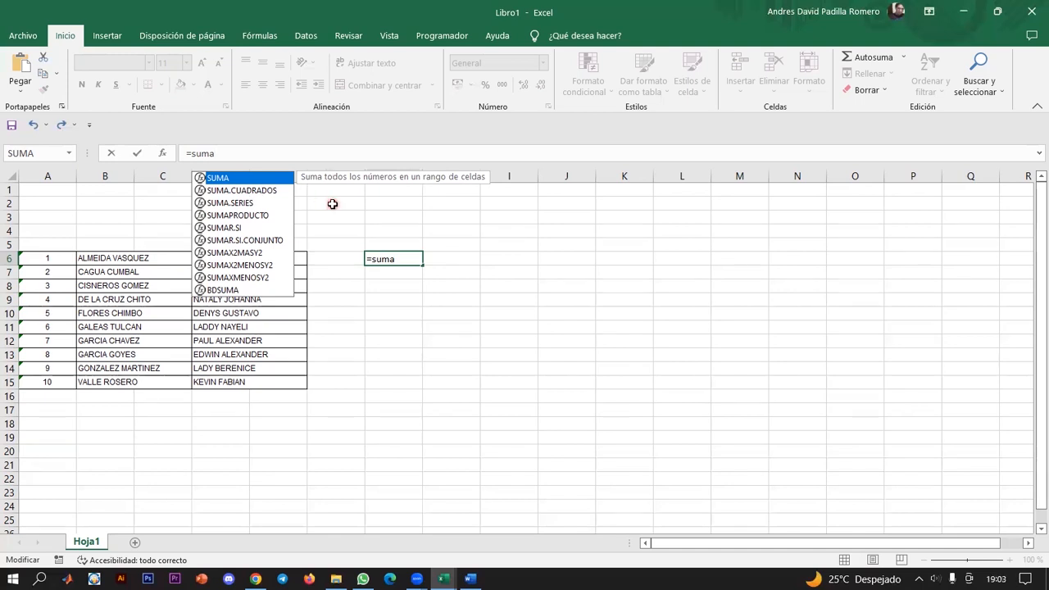
pyautogui.press('BackSpace')
pyautogui.press('BackSpace')
pyautogui.press('BackSpace')
pyautogui.press('BackSpace')
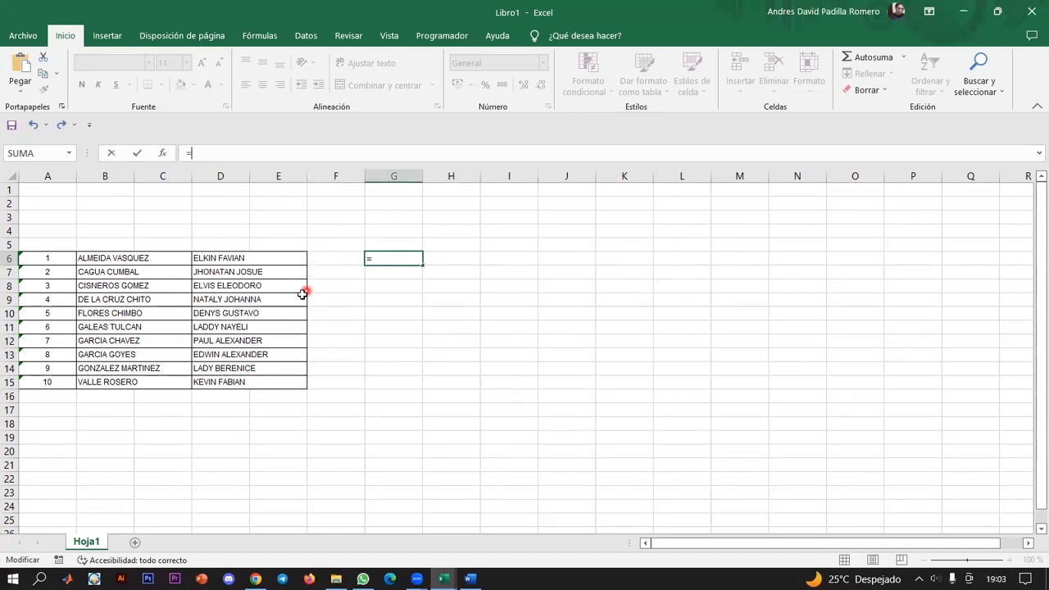
# - Complete the G6 formula as =B6&D6 to join the first student's surnames and first names
pyautogui.click(108, 260)
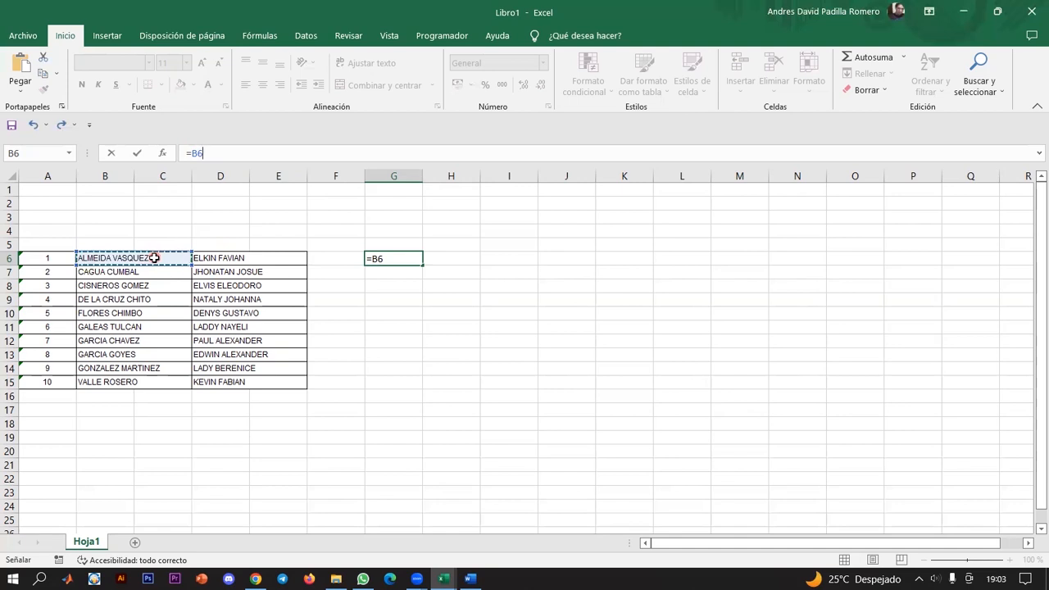
pyautogui.write('&')
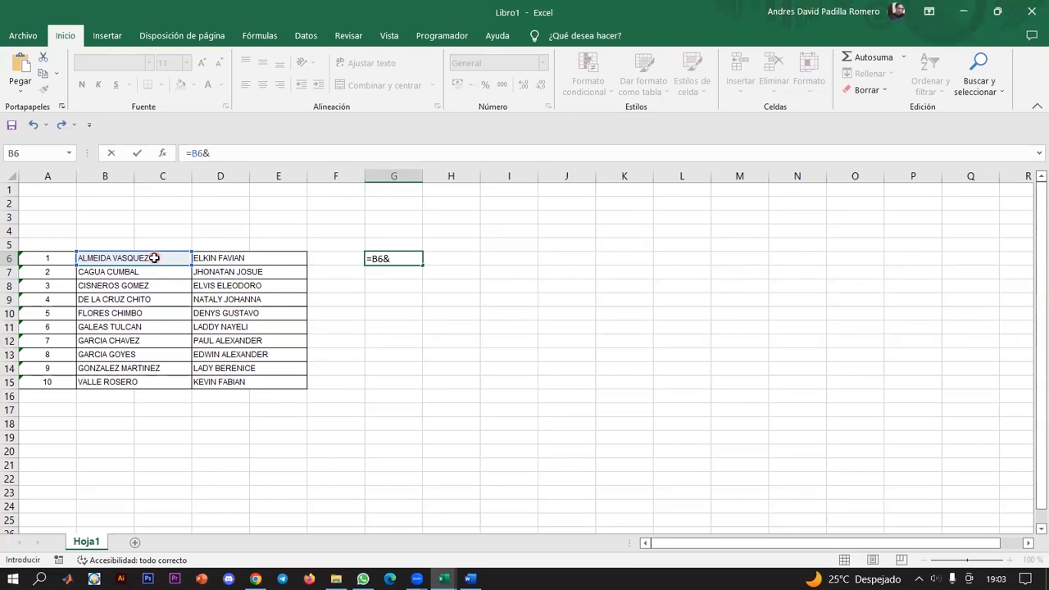
pyautogui.click(221, 261)
pyautogui.press('Return')
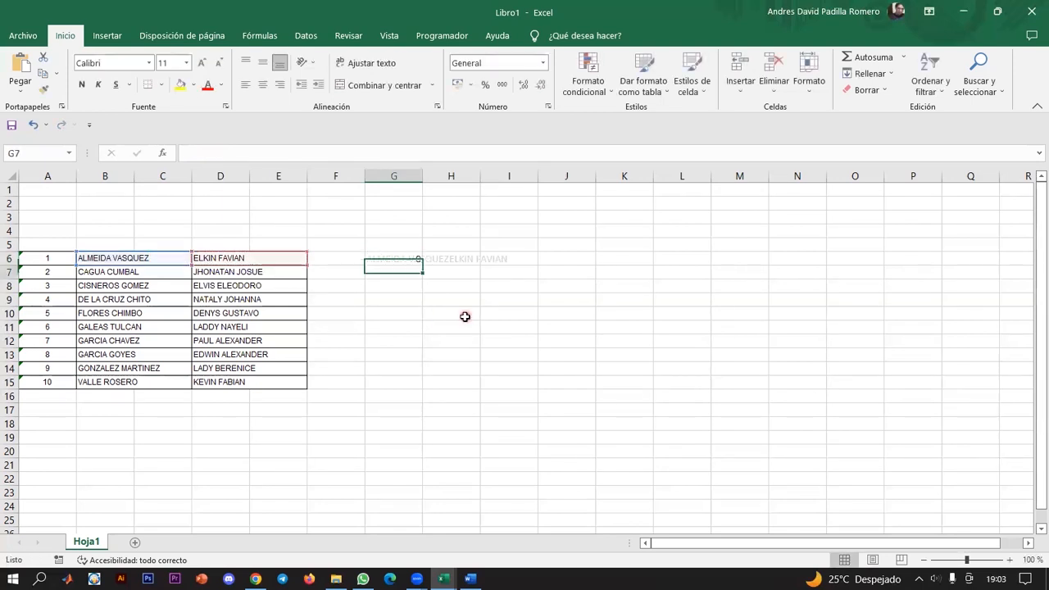
pyautogui.click(400, 261)
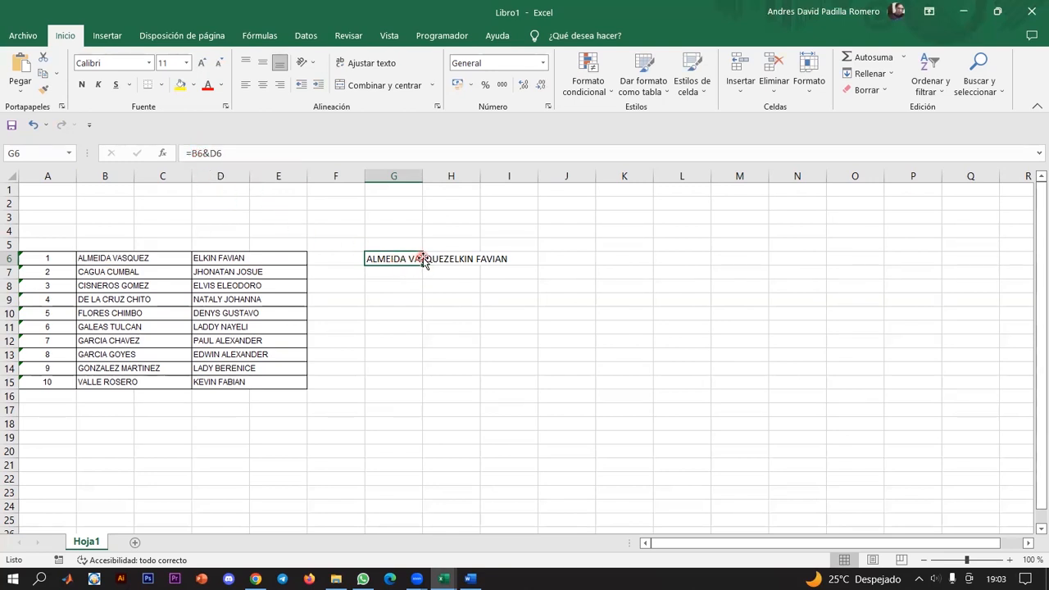
pyautogui.click(469, 314)
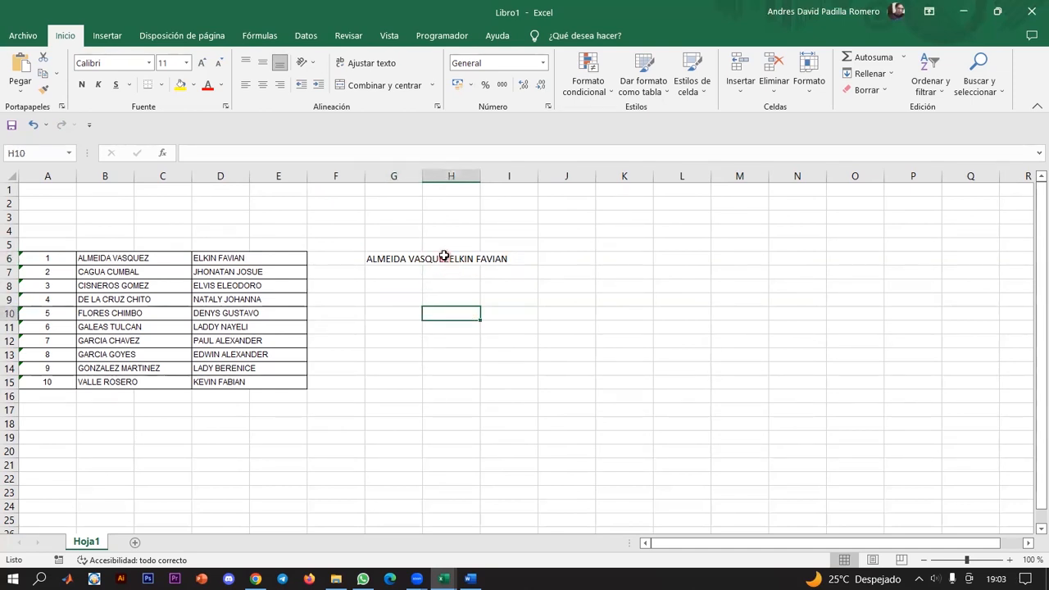
# - Change the G6 formula to =B6&" "&D6 so a space separates the surnames from the first names
pyautogui.click(398, 259)
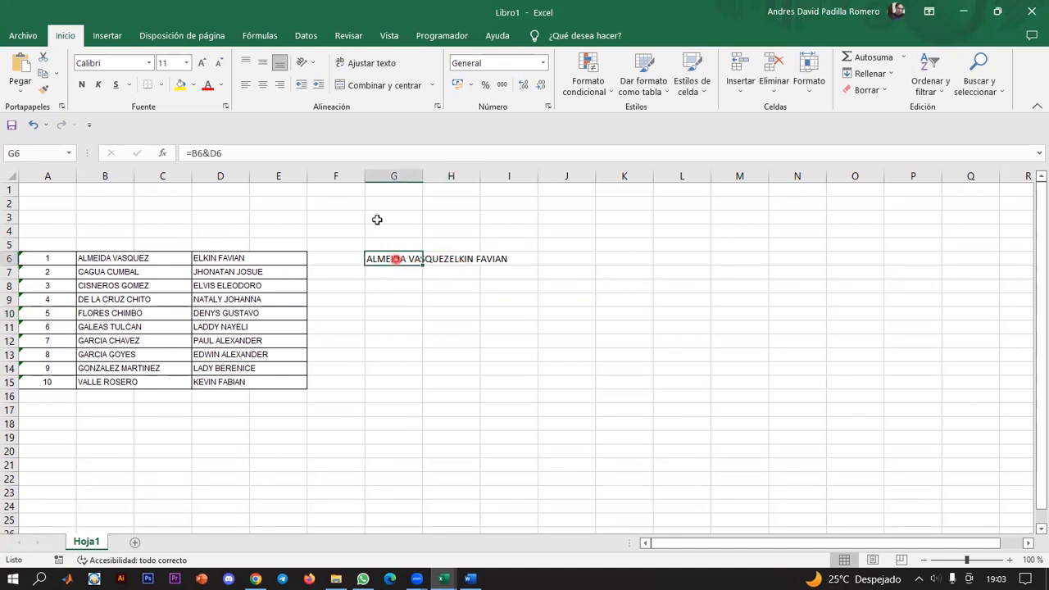
pyautogui.click(208, 153)
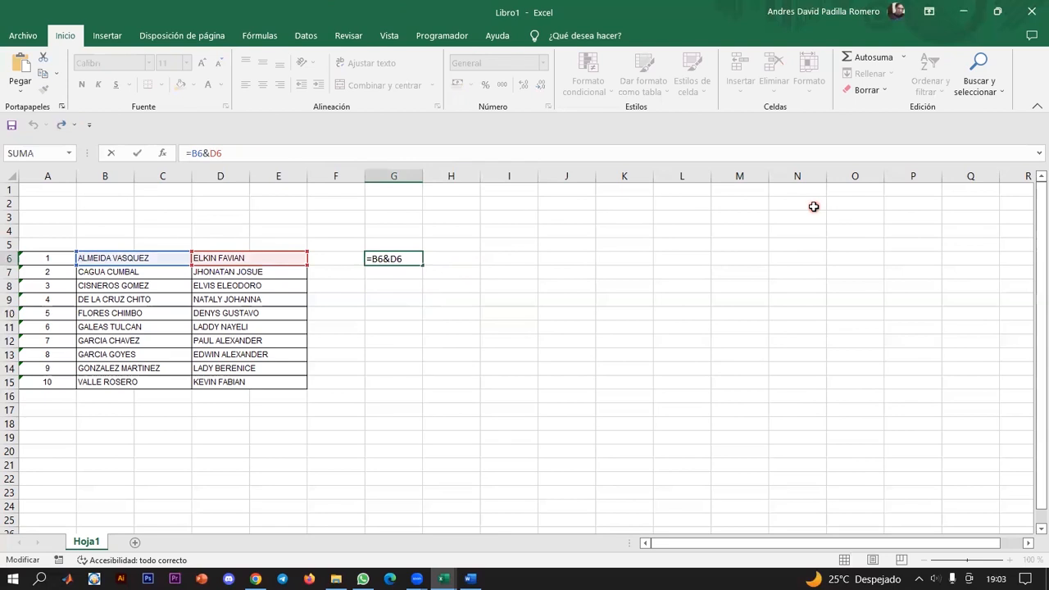
pyautogui.write('""')
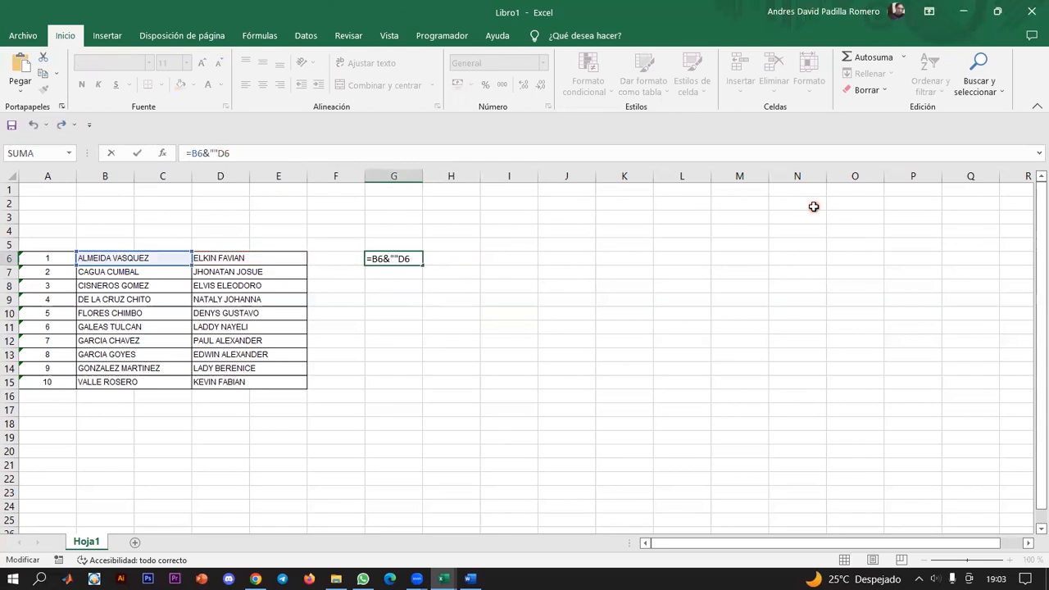
pyautogui.press('Right')
pyautogui.write('&')
pyautogui.press('Return')
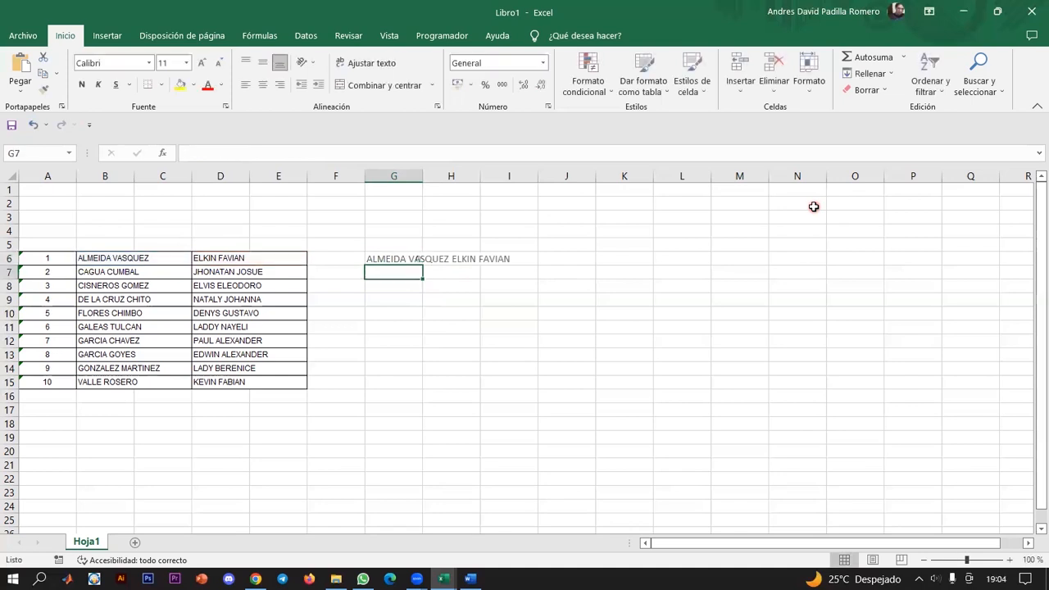
# - Fill the G6 formula down to G15 and fit column G's width to the full names
pyautogui.click(399, 258)
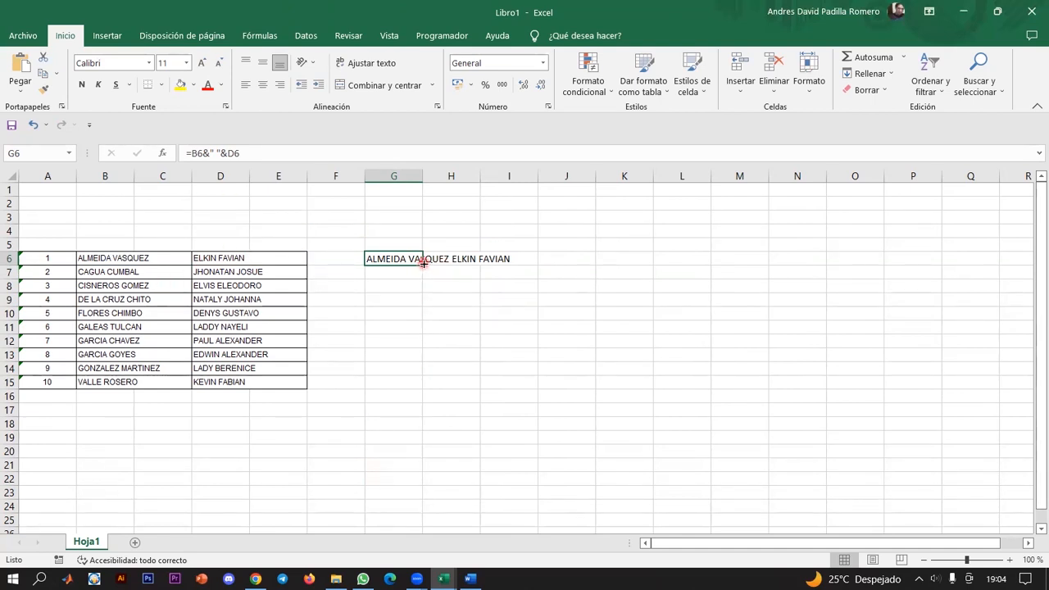
pyautogui.moveTo(422, 264); pyautogui.dragTo(426, 387)
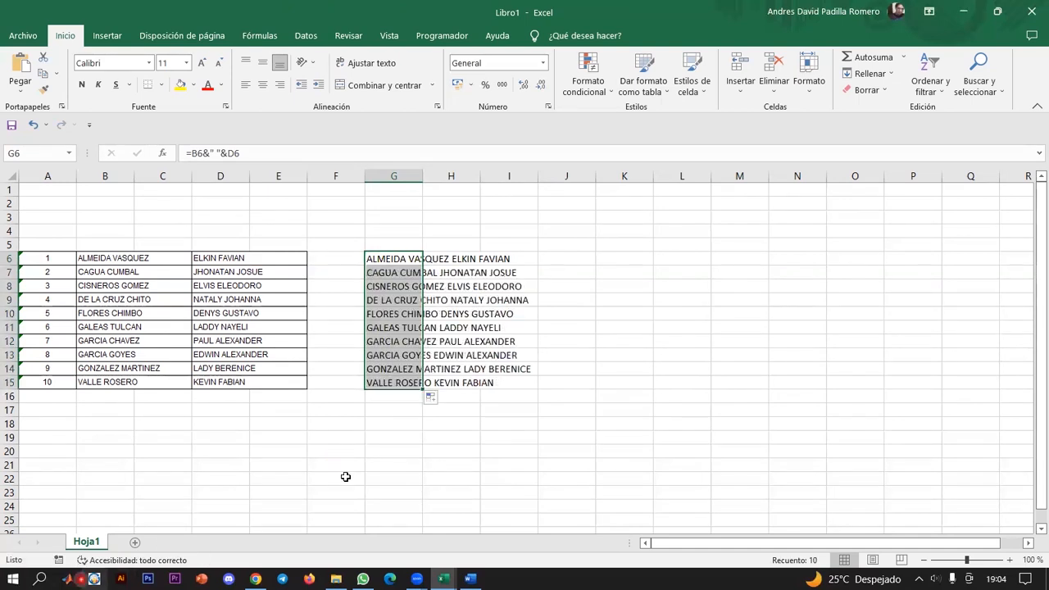
pyautogui.doubleClick(423, 176)
pyautogui.click(596, 437)
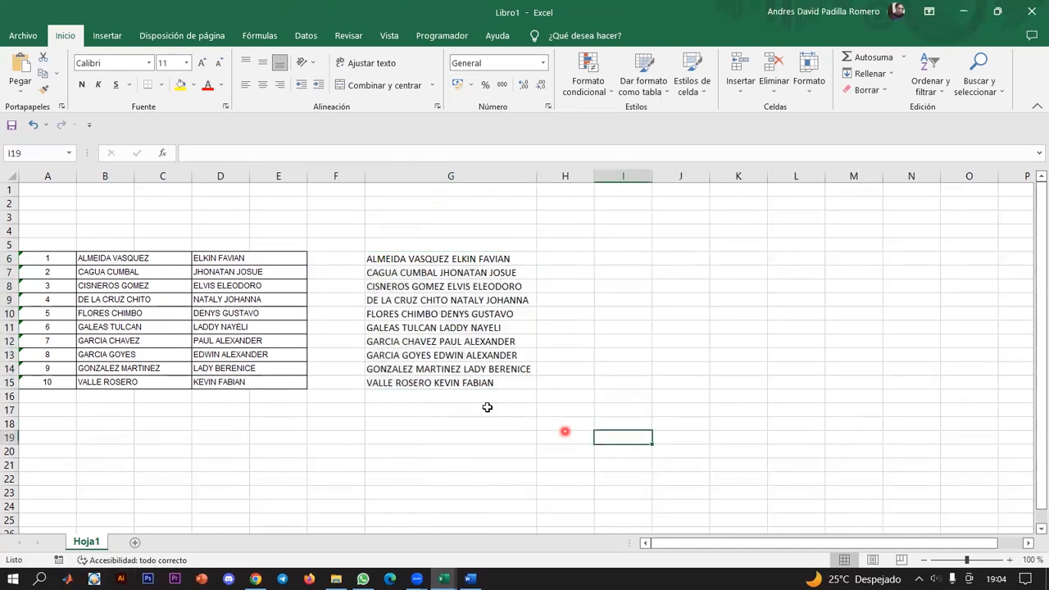
# - Clear the first student's surnames in B6 to test the linked full name in G6, and undo the deletion
pyautogui.click(421, 261)
pyautogui.moveTo(419, 258); pyautogui.dragTo(412, 385)
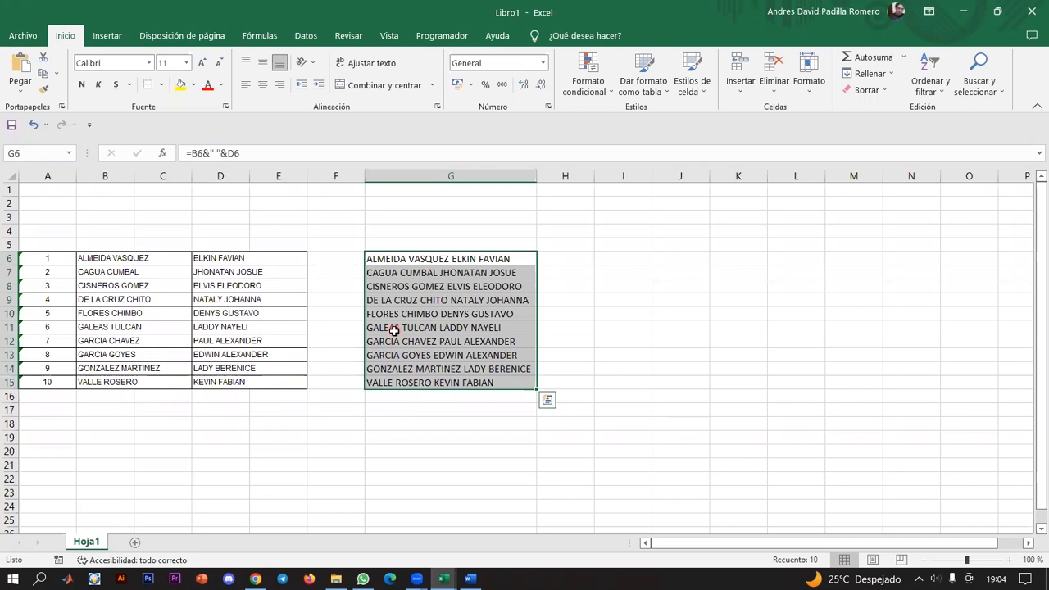
pyautogui.click(181, 283)
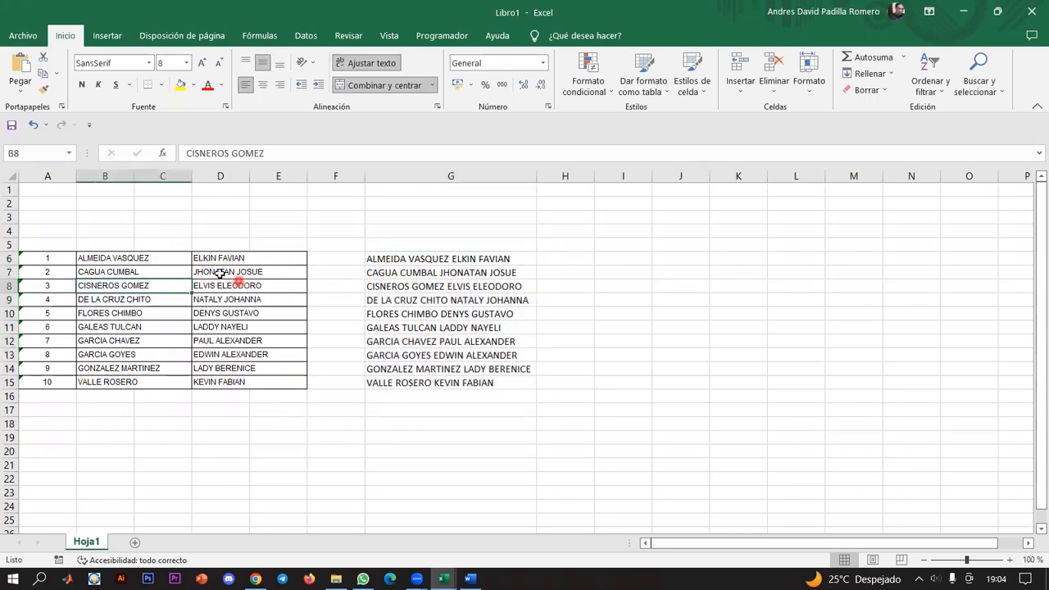
pyautogui.click(151, 259)
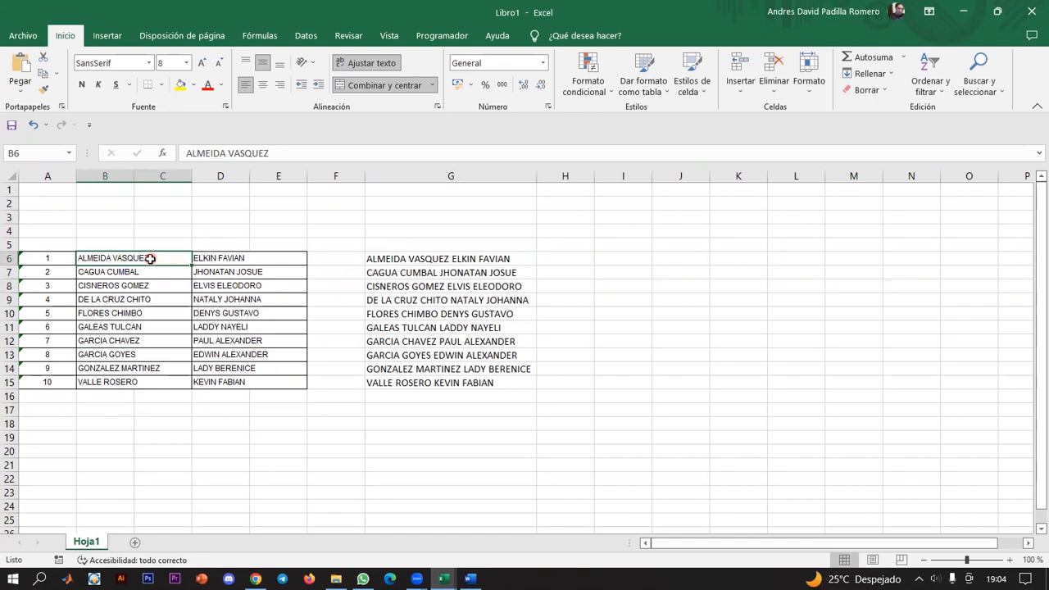
pyautogui.press('Delete')
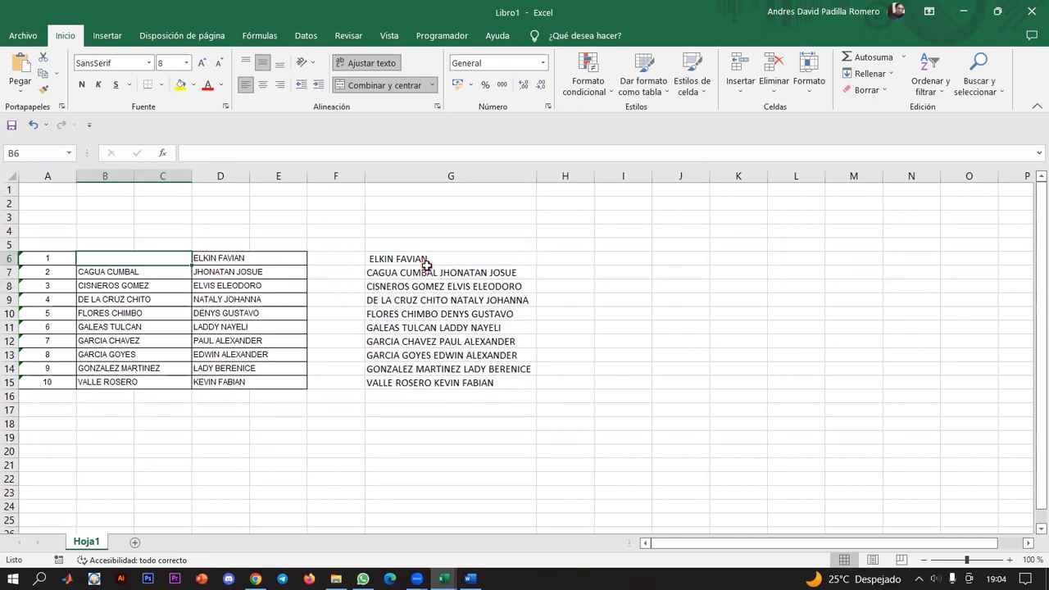
pyautogui.hotkey('ctrl', 'z')
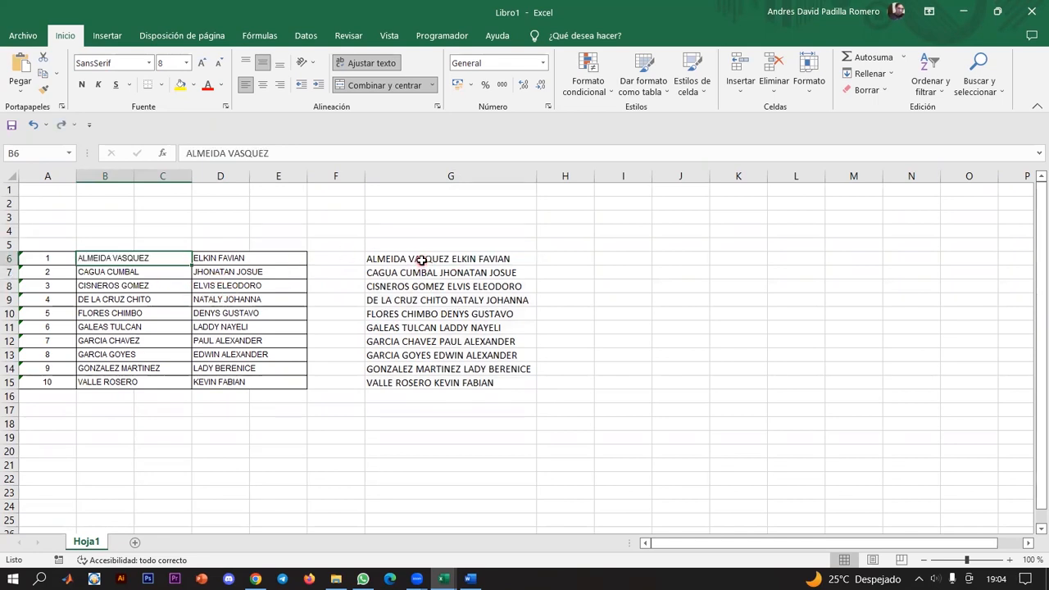
# - Inspect the cell references used by the formula in G6
pyautogui.click(406, 260)
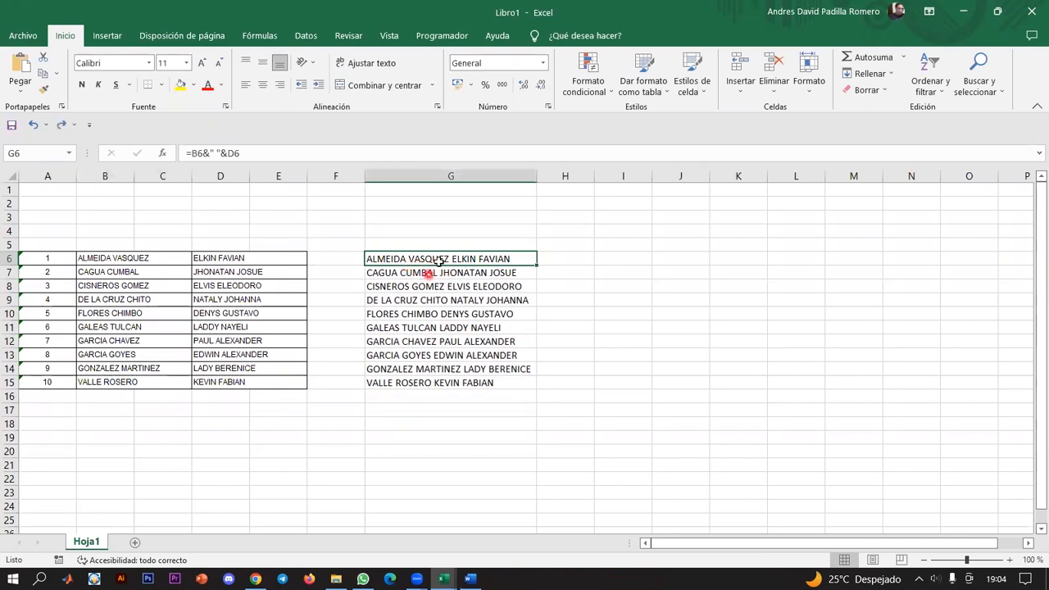
pyautogui.click(254, 156)
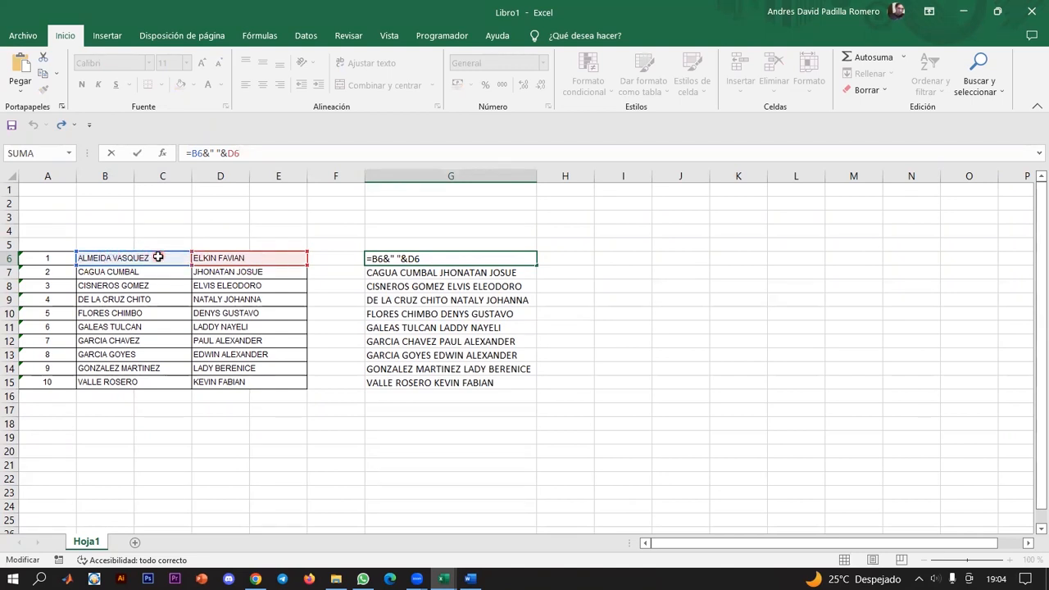
pyautogui.press('Return')
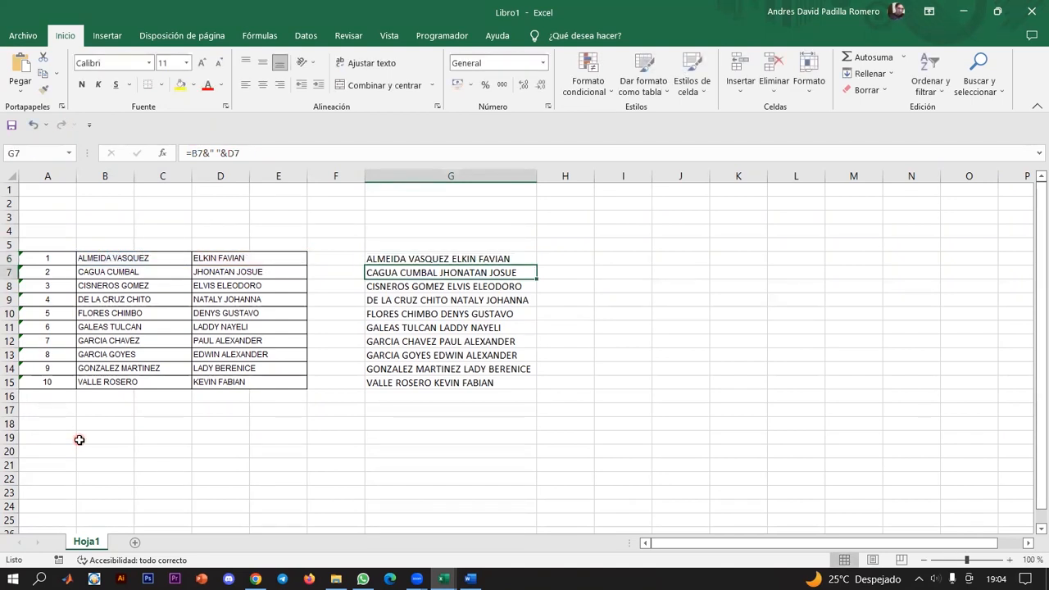
# - Try copying the full names from G6:G15 to I6 with a regular paste, and check the cell references in the pasted formula
pyautogui.moveTo(411, 258); pyautogui.dragTo(414, 379)
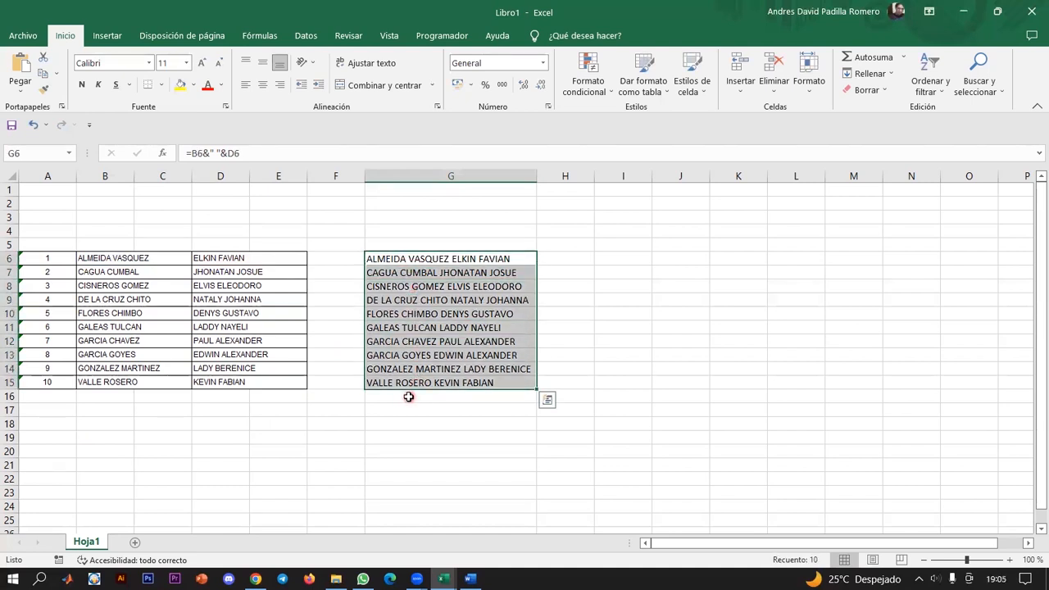
pyautogui.hotkey('ctrl', 'c')
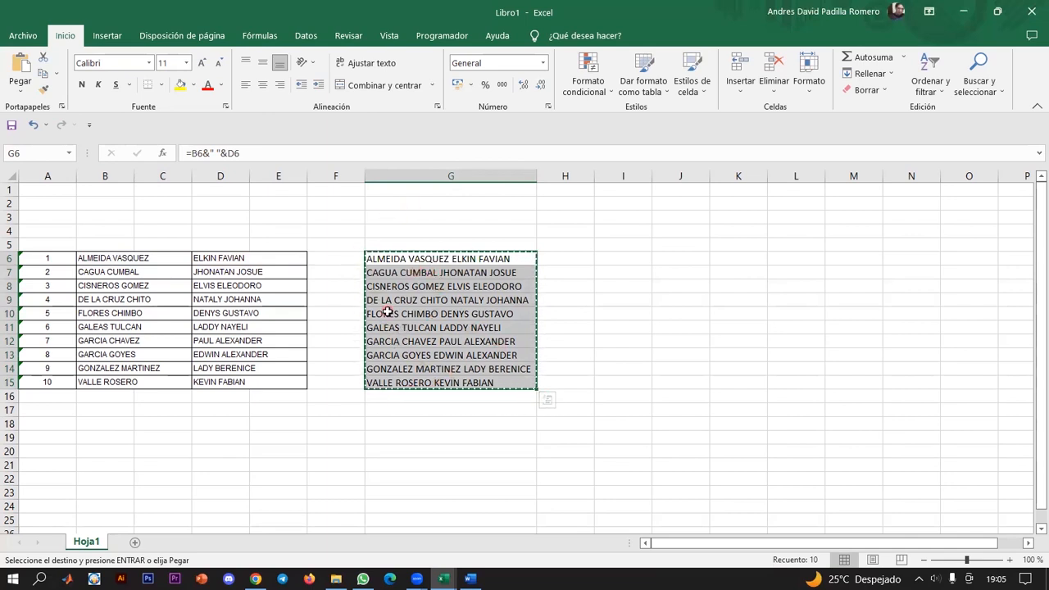
pyautogui.click(609, 257)
pyautogui.hotkey('ctrl', 'v')
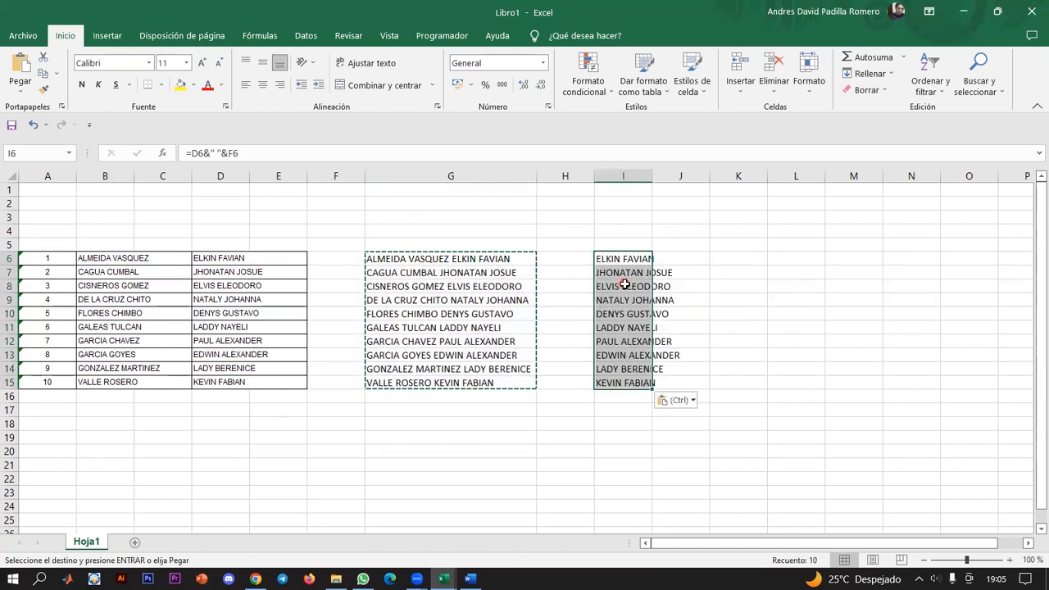
pyautogui.click(239, 154)
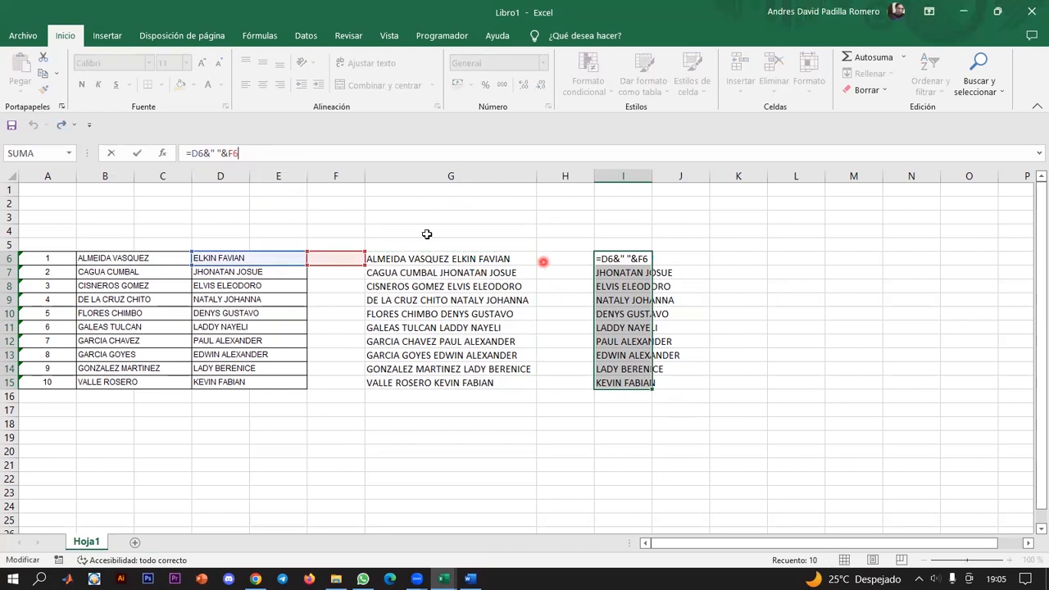
pyautogui.press('Return')
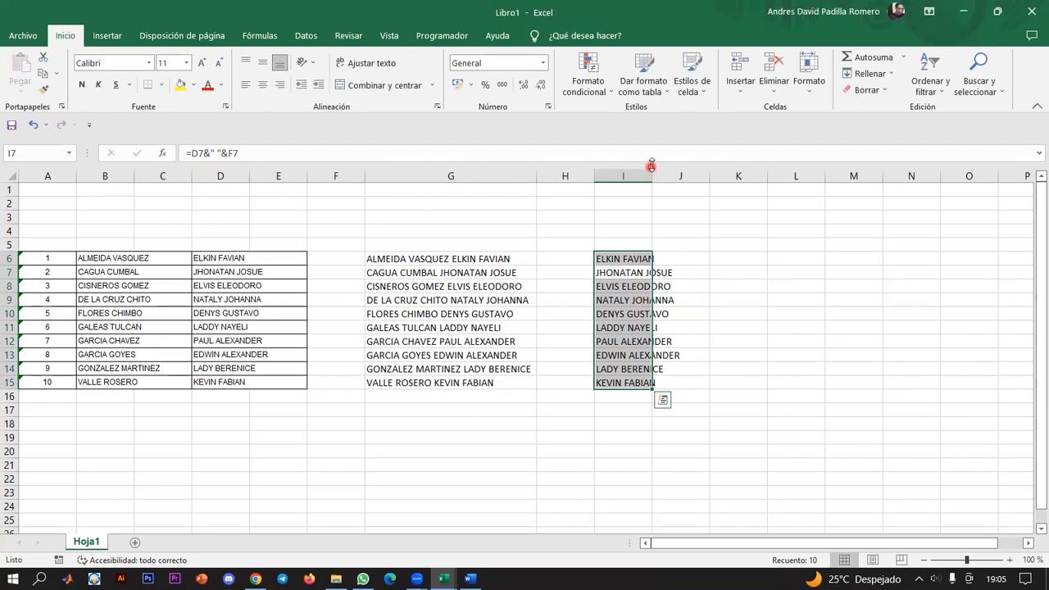
# - Fit column I to its contents and delete the pasted entries from I6:I15
pyautogui.doubleClick(651, 166)
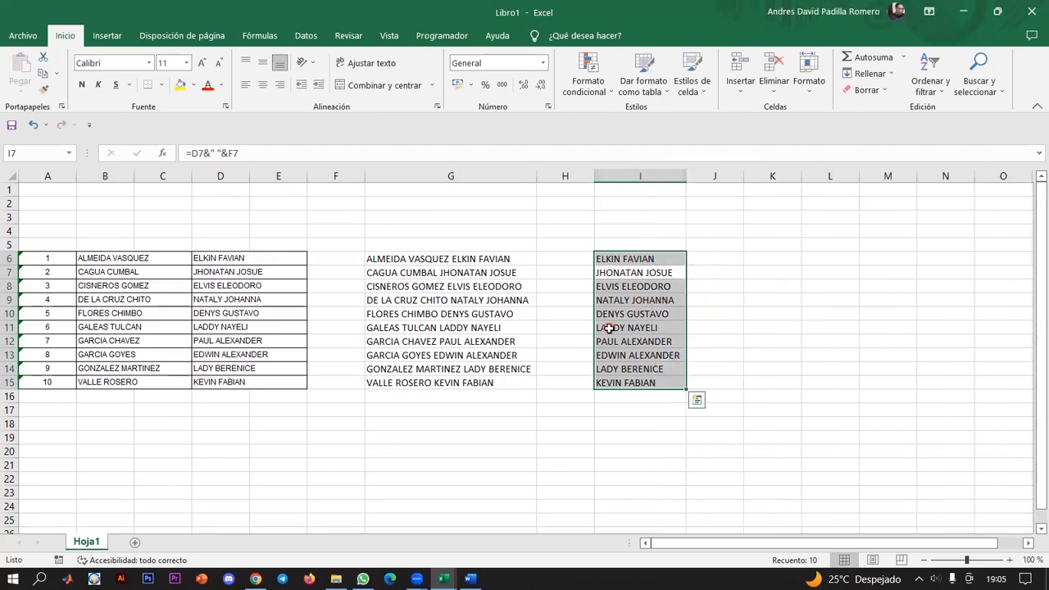
pyautogui.press('Delete')
pyautogui.click(634, 324)
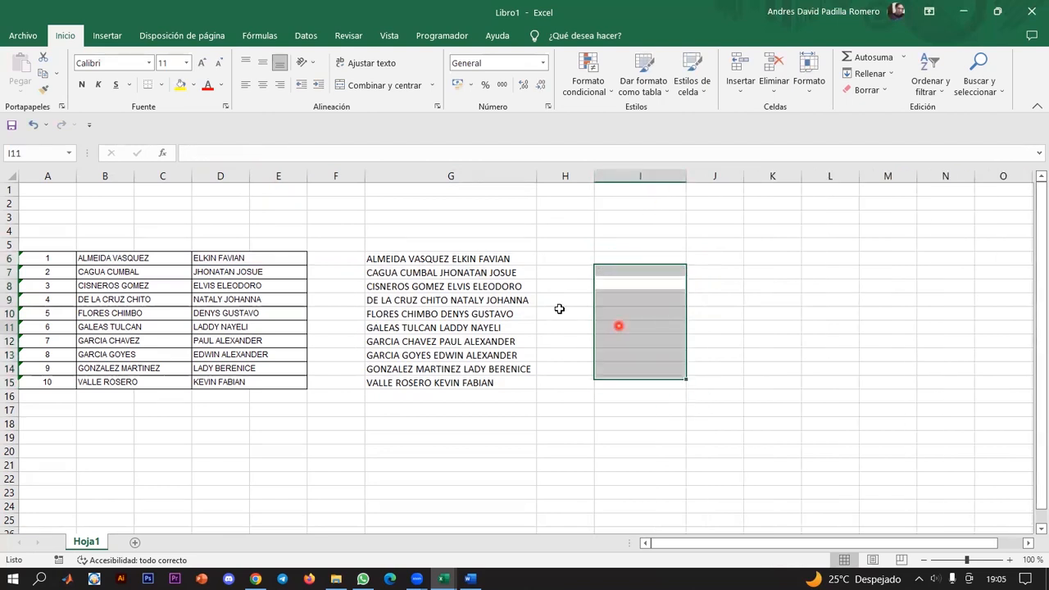
# - Replace the full-name formulas in G6:G15 with their values by copying and pasting them in place as values only, and check the resulting cells
pyautogui.click(397, 262)
pyautogui.moveTo(399, 271); pyautogui.dragTo(406, 375)
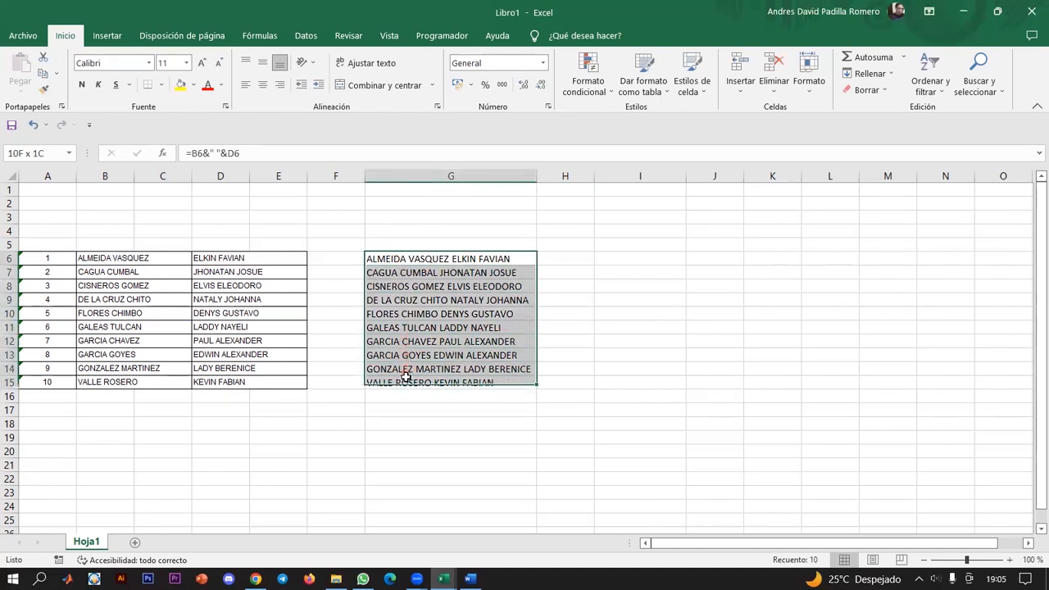
pyautogui.hotkey('ctrl', 'c')
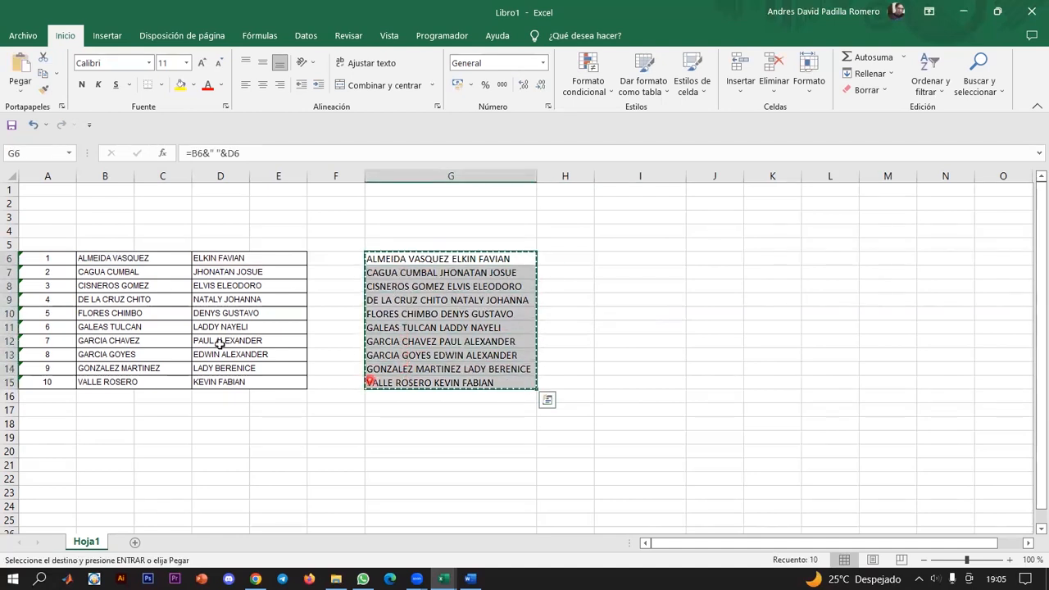
pyautogui.click(21, 95)
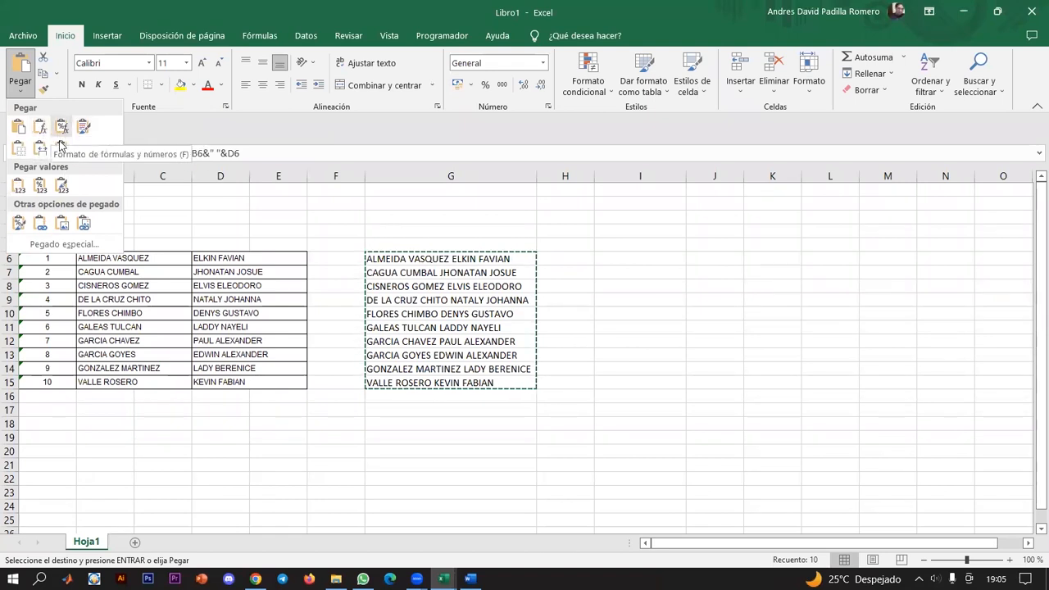
pyautogui.click(18, 187)
pyautogui.click(433, 340)
pyautogui.click(428, 287)
pyautogui.press('Escape')
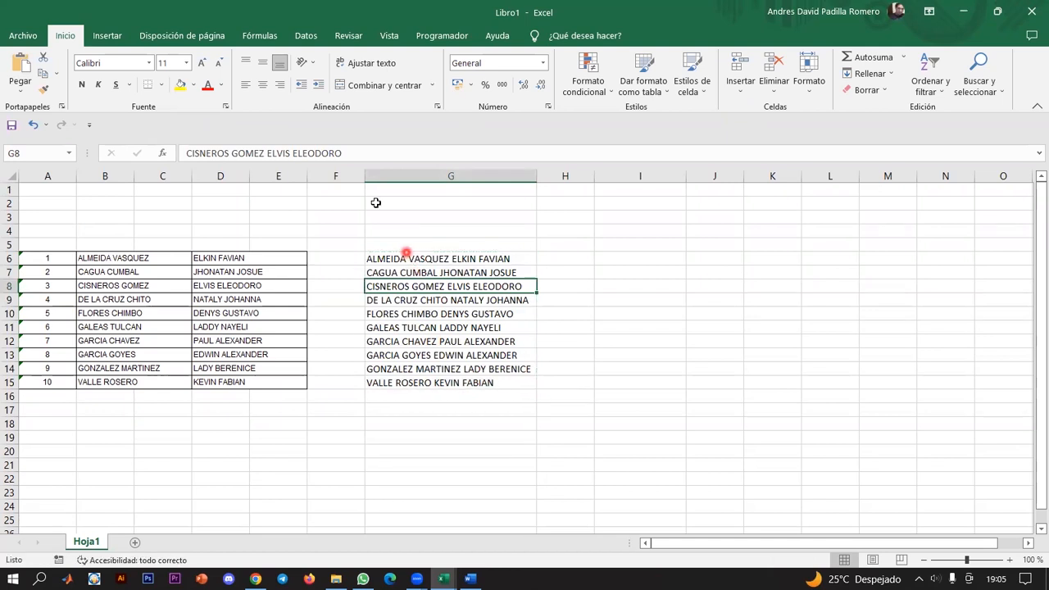
pyautogui.click(444, 311)
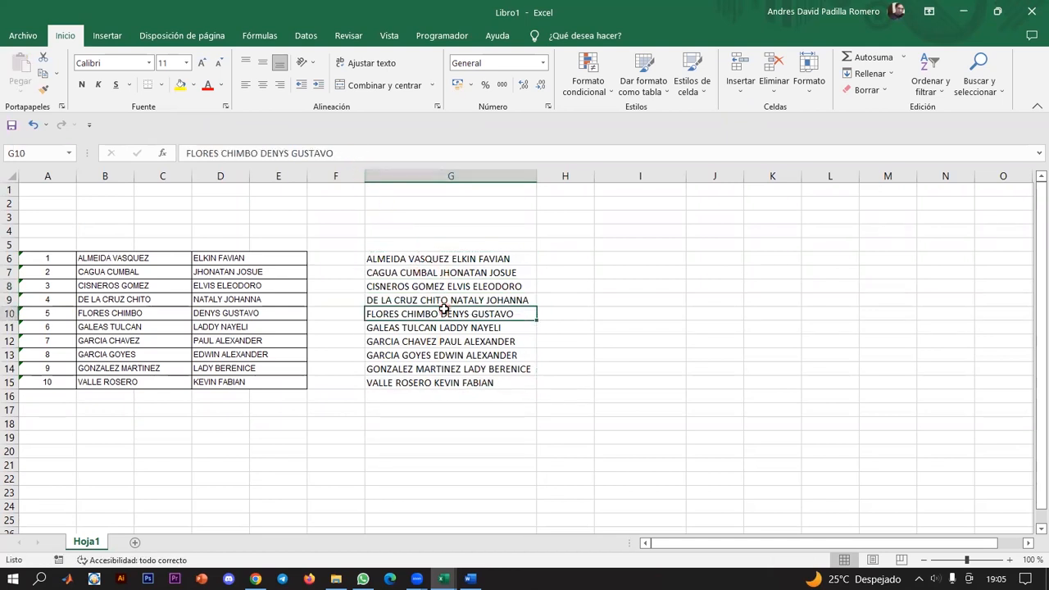
# - Delete the original surnames and first names from B6:E15
pyautogui.moveTo(100, 257); pyautogui.dragTo(213, 376)
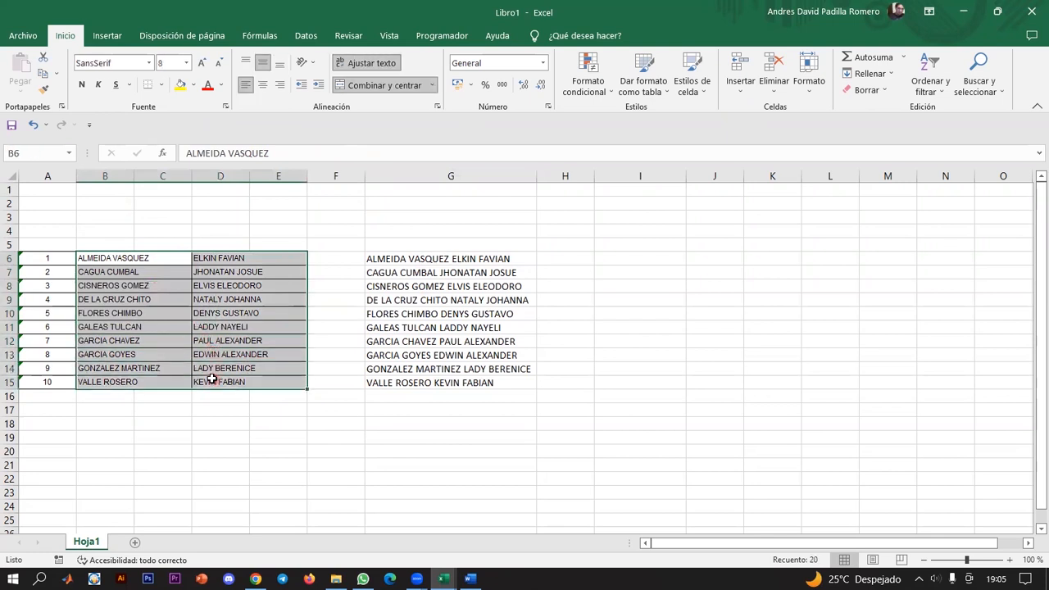
pyautogui.press('Delete')
pyautogui.click(202, 364)
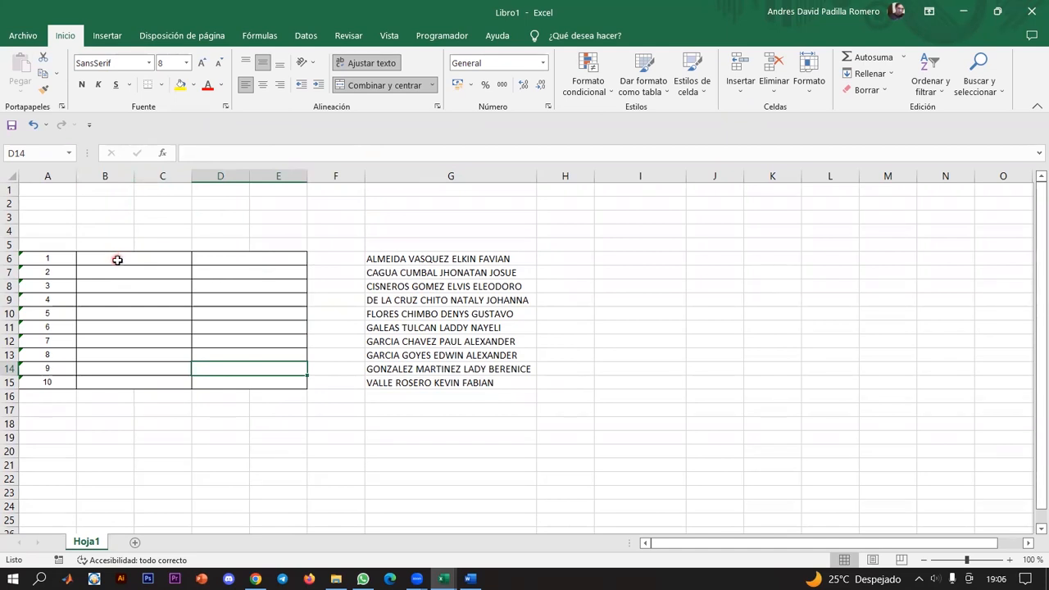
# - Remove columns A through E from the sheet
pyautogui.click(48, 262)
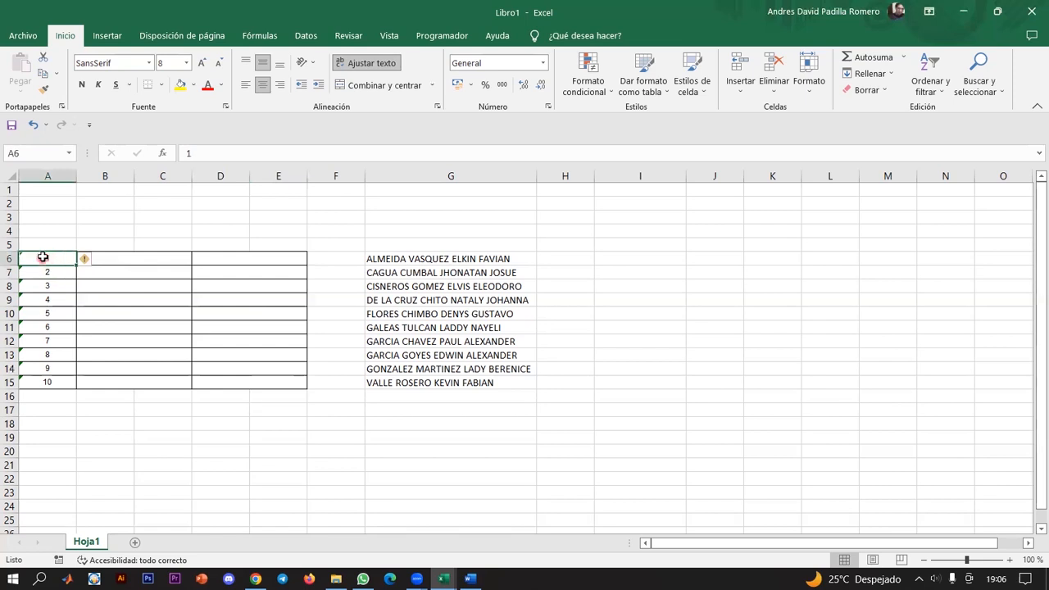
pyautogui.moveTo(46, 173); pyautogui.dragTo(276, 174)
pyautogui.rightClick(273, 175)
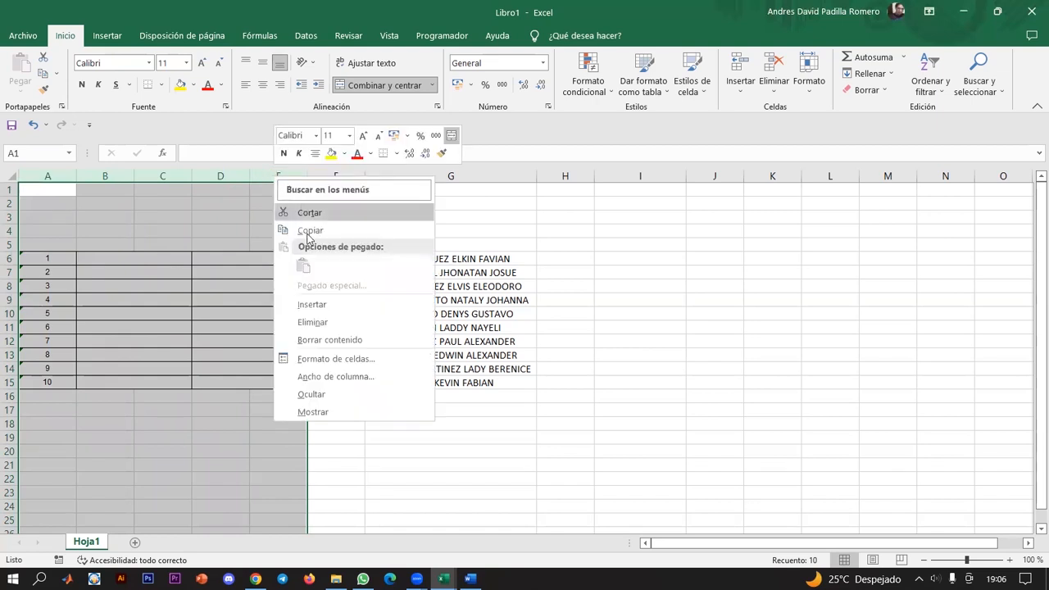
pyautogui.click(326, 323)
pyautogui.click(226, 269)
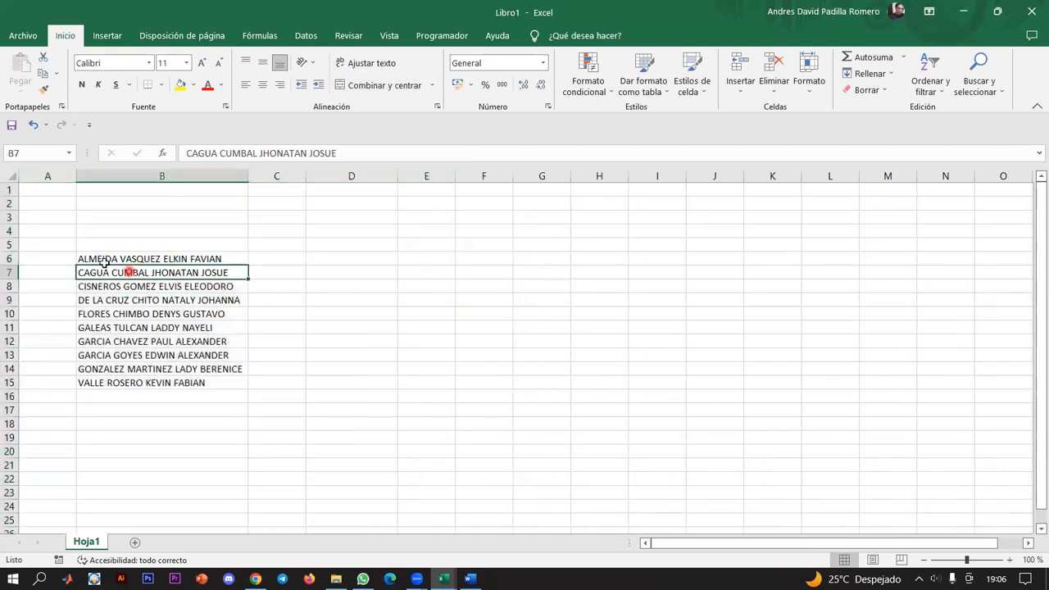
# - Number the students from 1 to 10 in A6:A15 by extending the series 1, 2, and fit column A to its contents
pyautogui.click(58, 259)
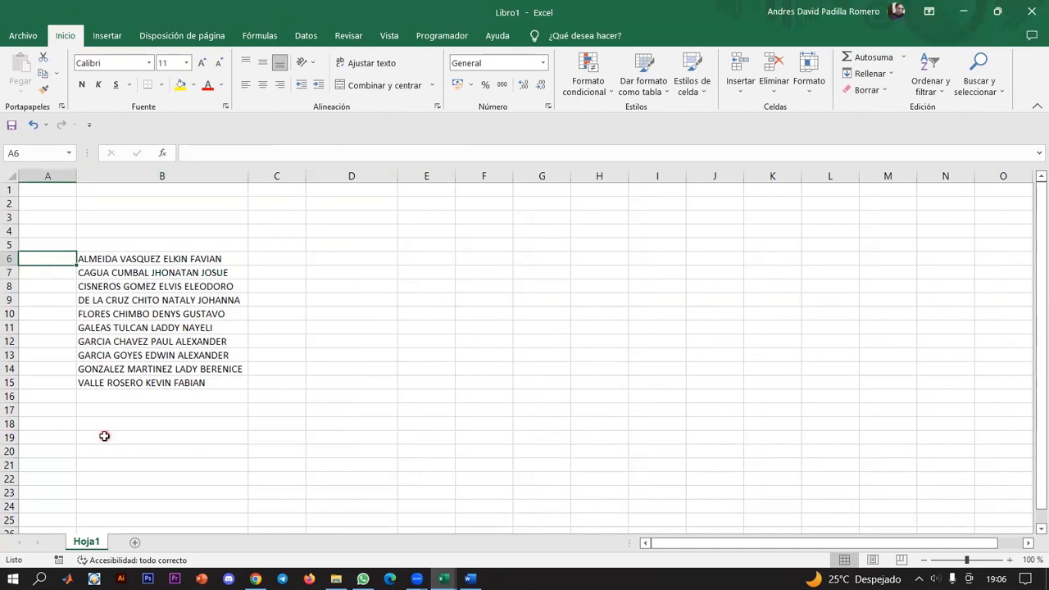
pyautogui.write('1')
pyautogui.press('Return')
pyautogui.write('2')
pyautogui.press('Return')
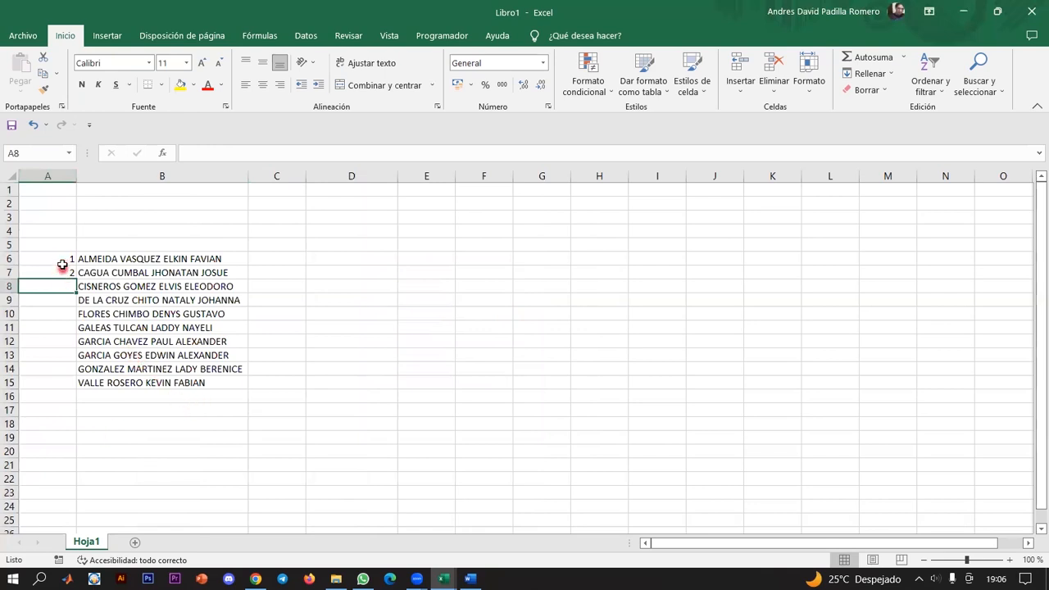
pyautogui.moveTo(63, 260); pyautogui.dragTo(66, 271)
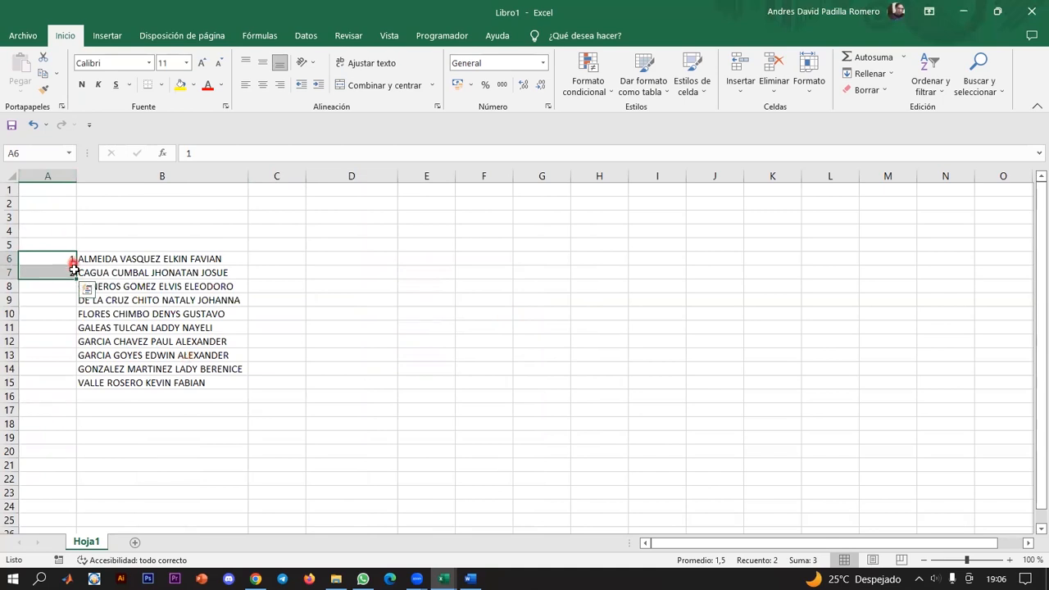
pyautogui.moveTo(76, 280); pyautogui.dragTo(74, 293)
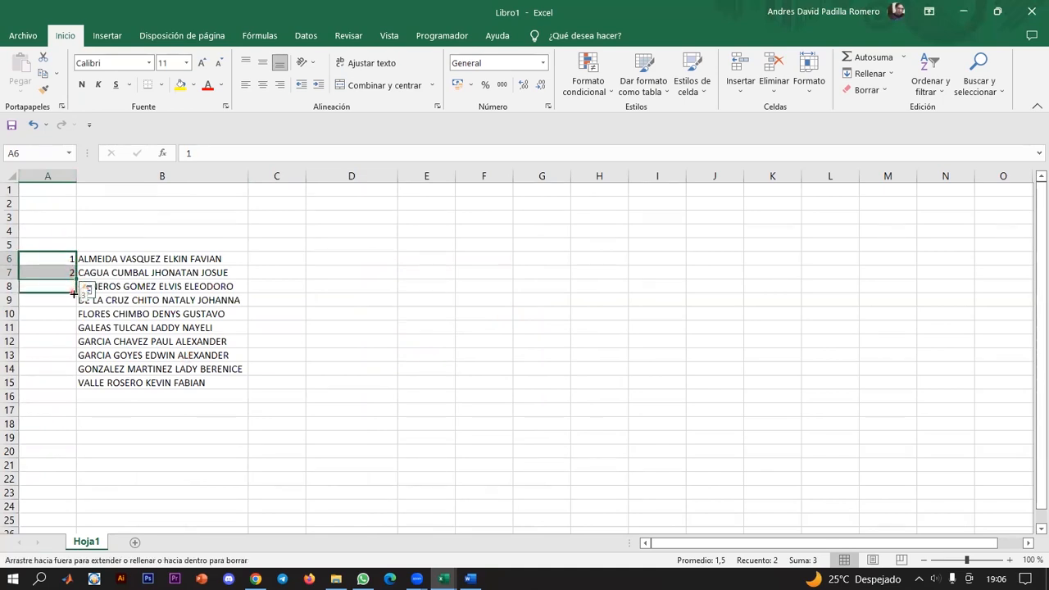
pyautogui.moveTo(74, 293); pyautogui.dragTo(74, 385)
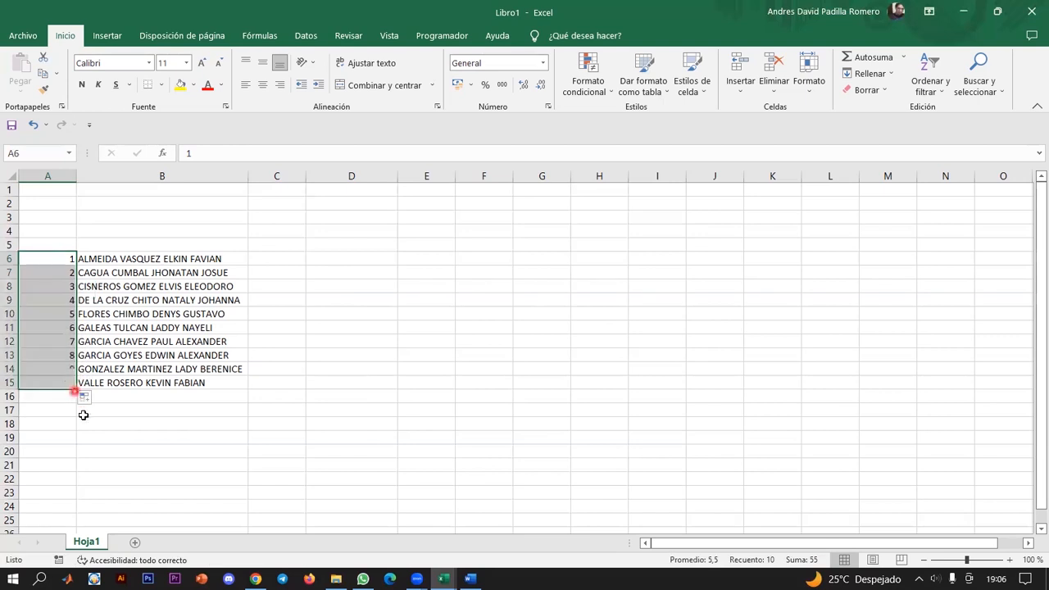
pyautogui.click(215, 314)
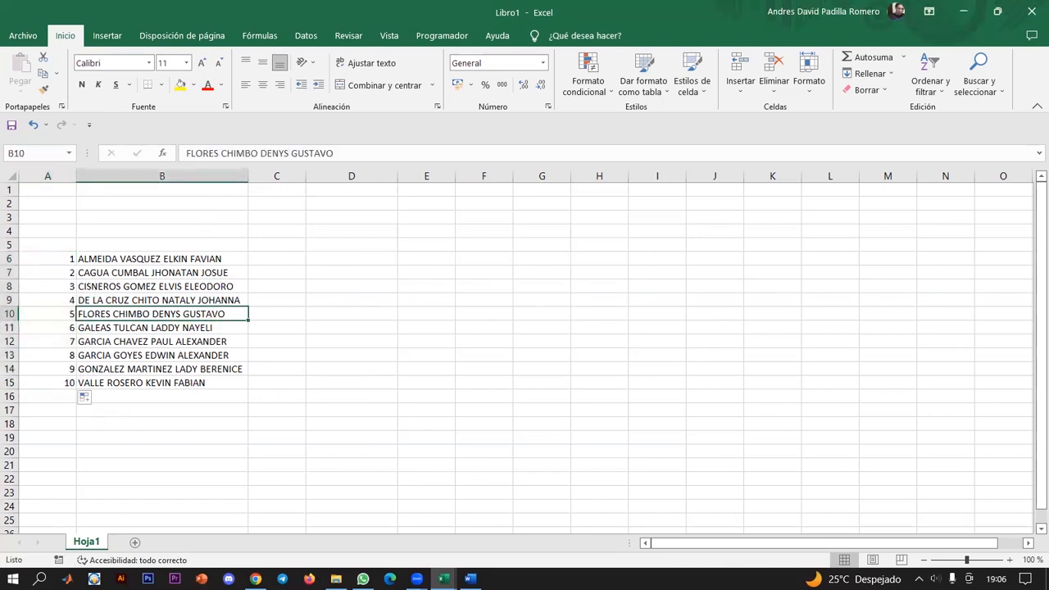
pyautogui.doubleClick(76, 176)
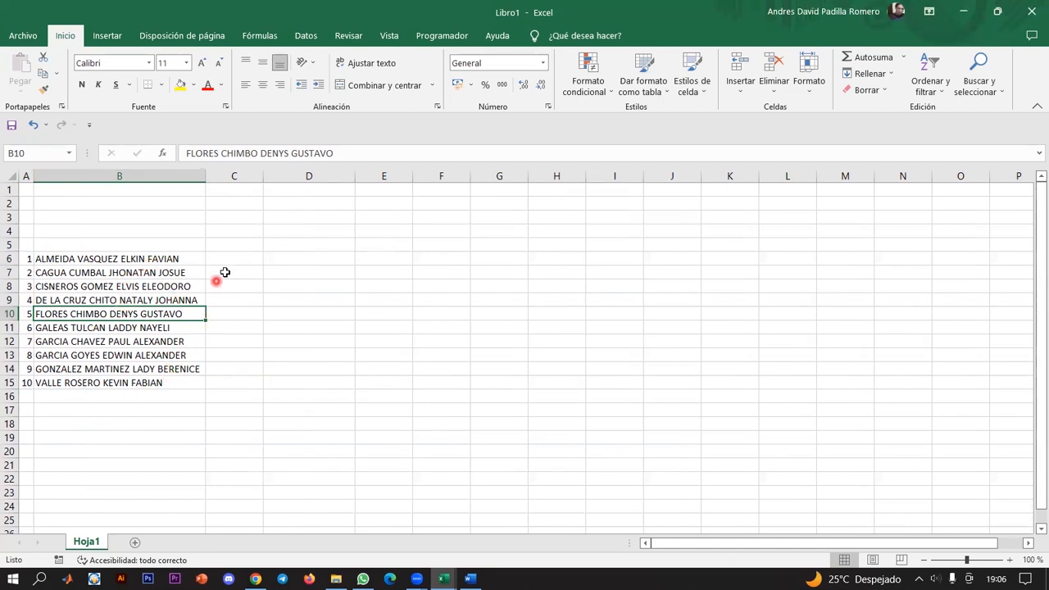
# - Enter the headers NRO in A5 and APELLIDOS Y NOMBRES in B5
pyautogui.click(24, 244)
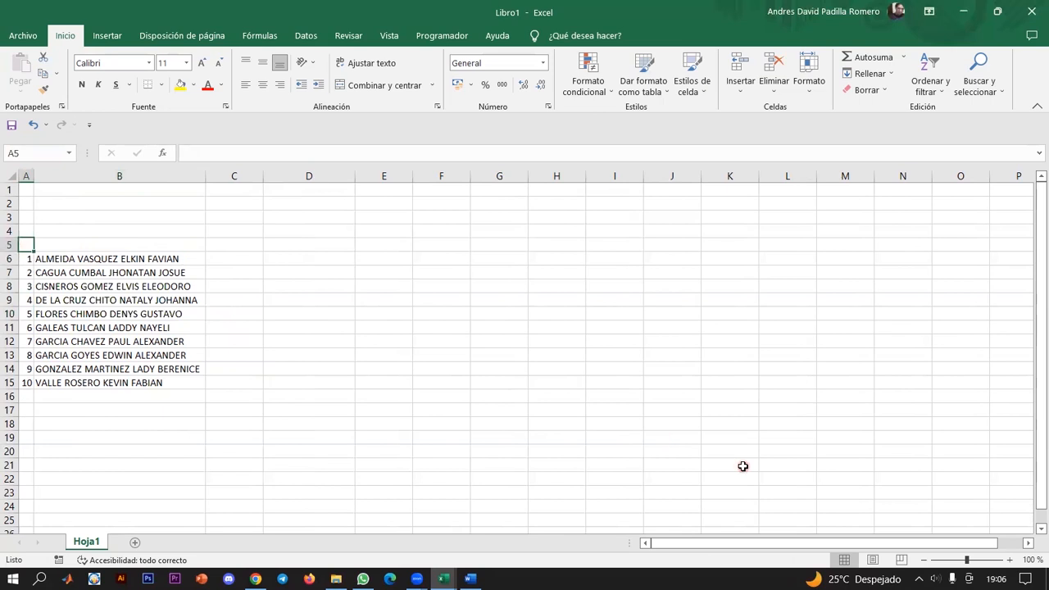
pyautogui.write('NRO')
pyautogui.press('Return')
pyautogui.press('Up')
pyautogui.press('Right')
pyautogui.write('NO')
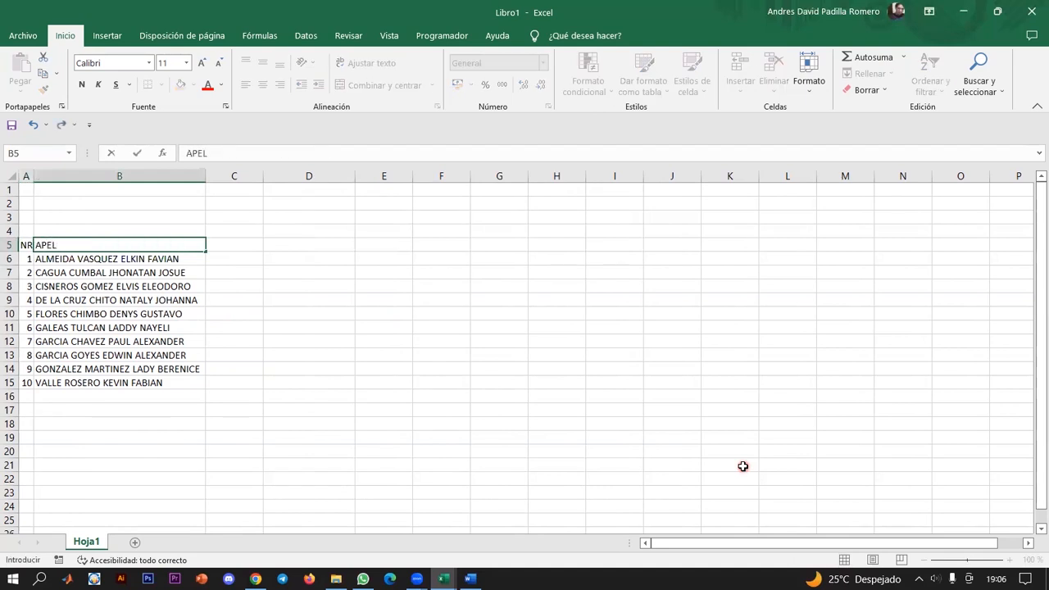
pyautogui.write('ELLIDOS Y NOMBRES')
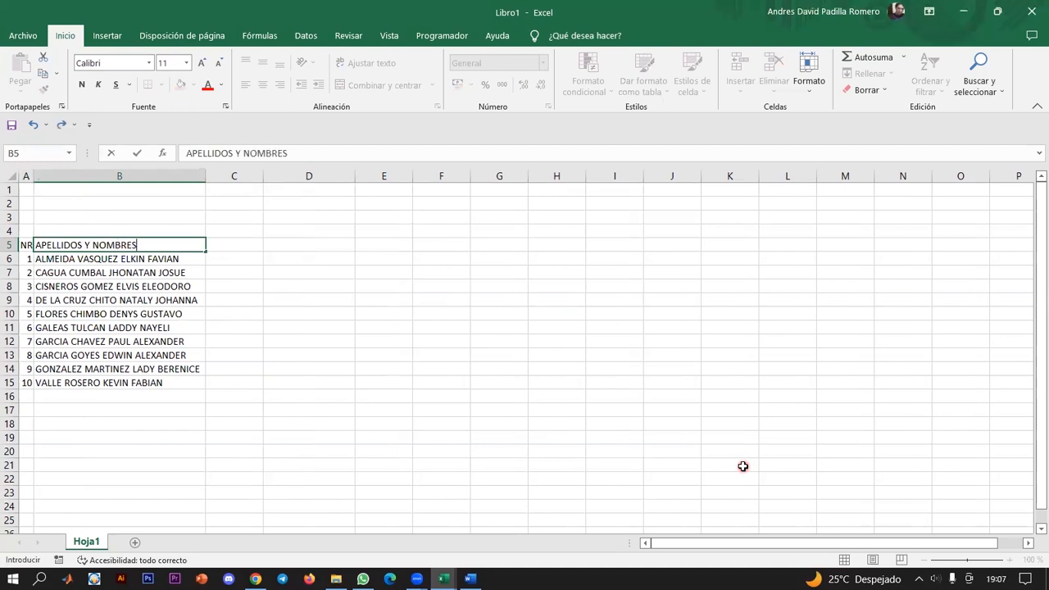
pyautogui.press('Return')
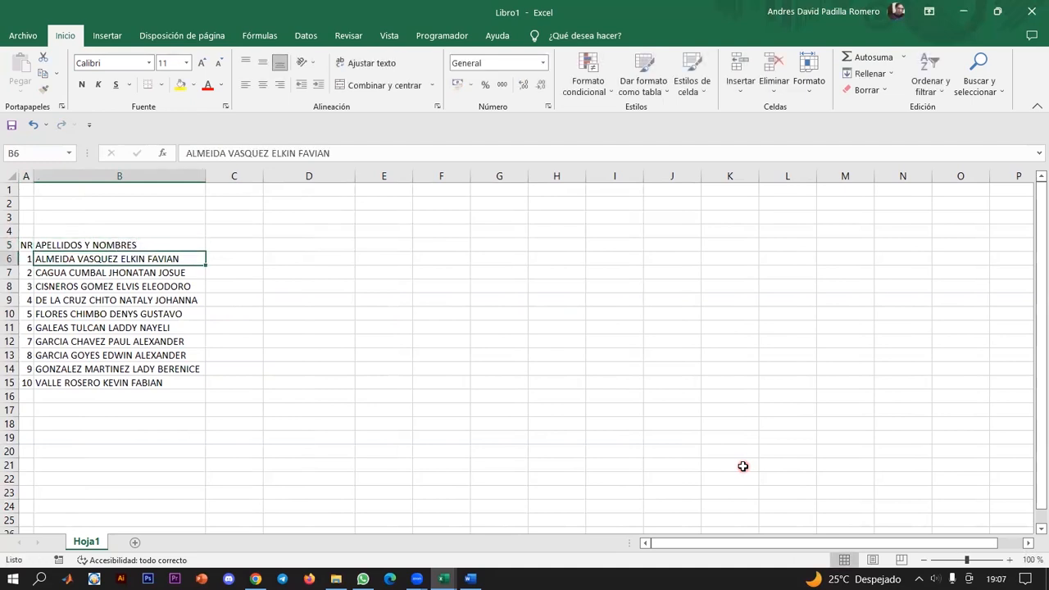
# - Enter the subject line "ASIGNATURA: PROGRAMACIÓN LABORATORIO" in B3
pyautogui.click(46, 216)
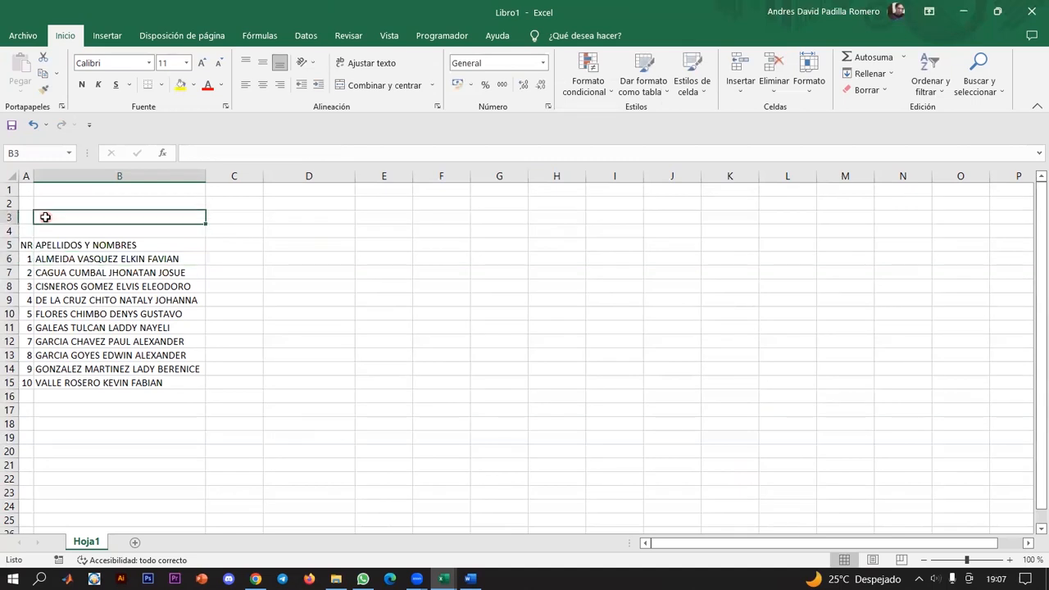
pyautogui.write('ASIGNATURA')
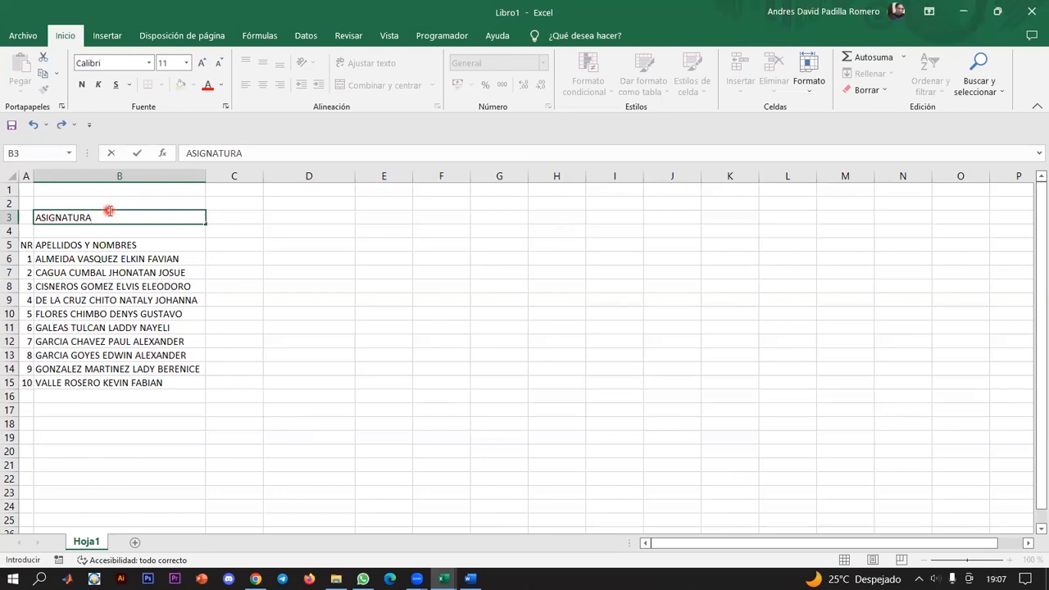
pyautogui.press('Right')
pyautogui.press('Left')
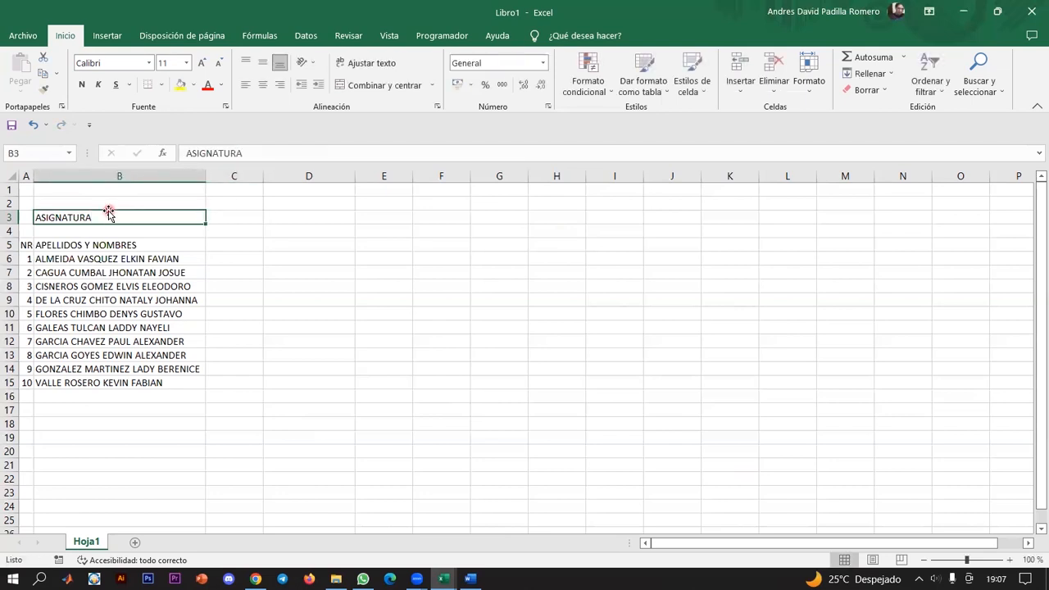
pyautogui.doubleClick(102, 217)
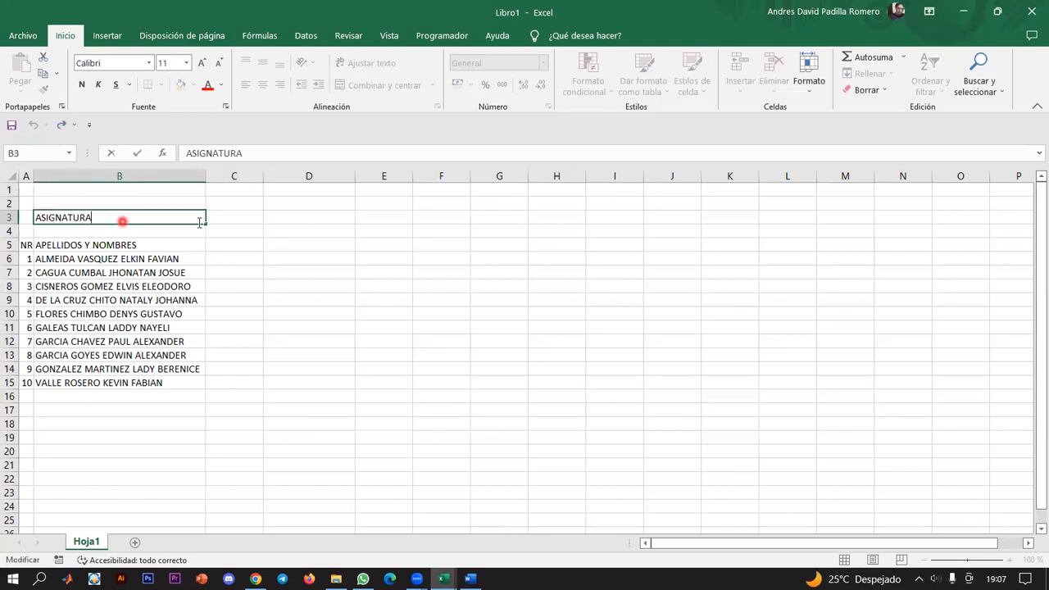
pyautogui.write('ROGRAMACIÓ')
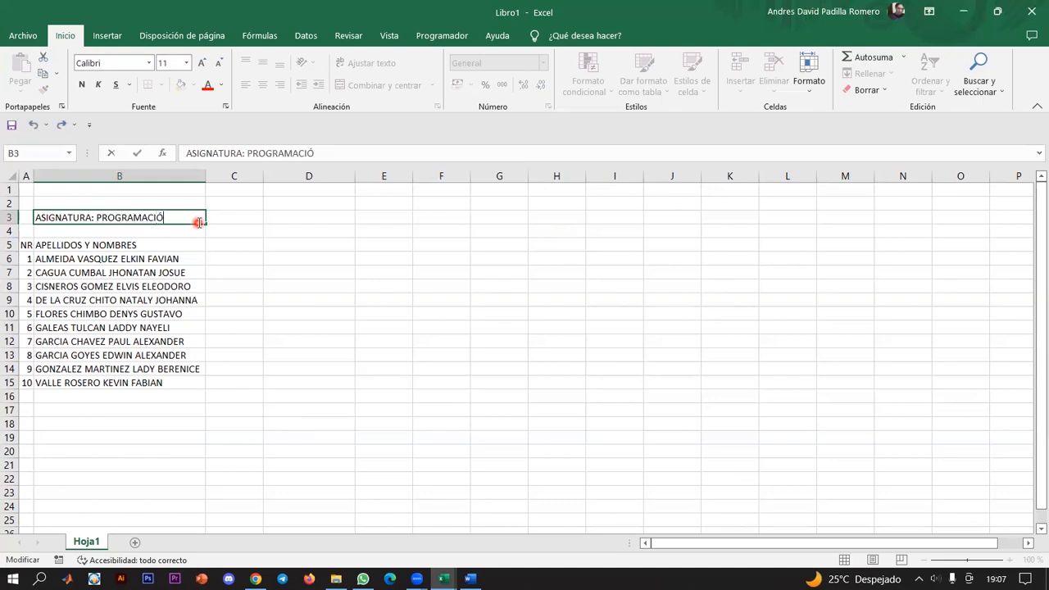
pyautogui.write('N LABORATORIO')
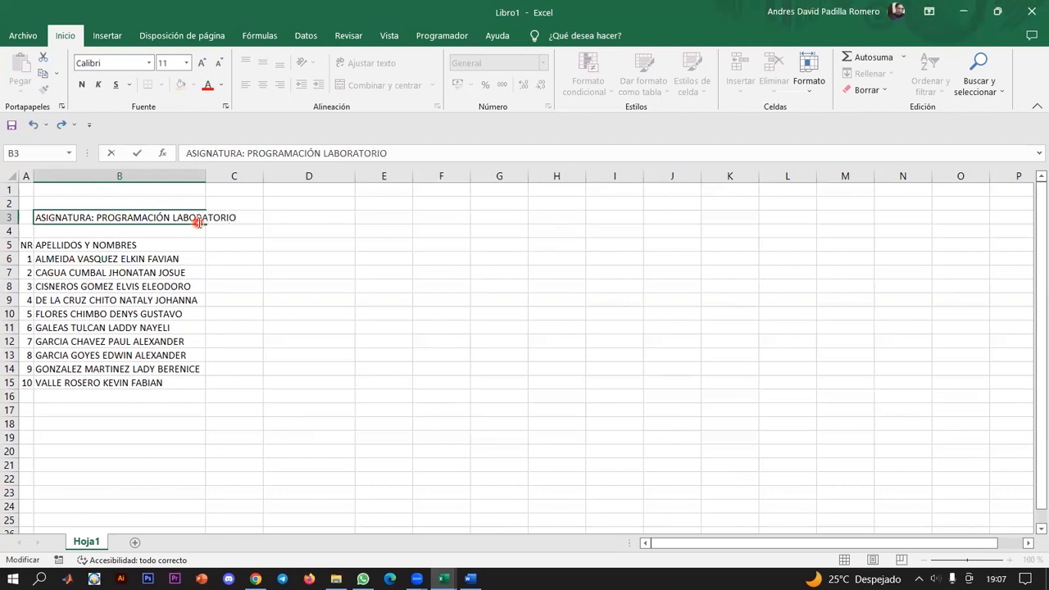
pyautogui.press('Return')
pyautogui.click(200, 300)
pyautogui.click(234, 258)
pyautogui.click(232, 243)
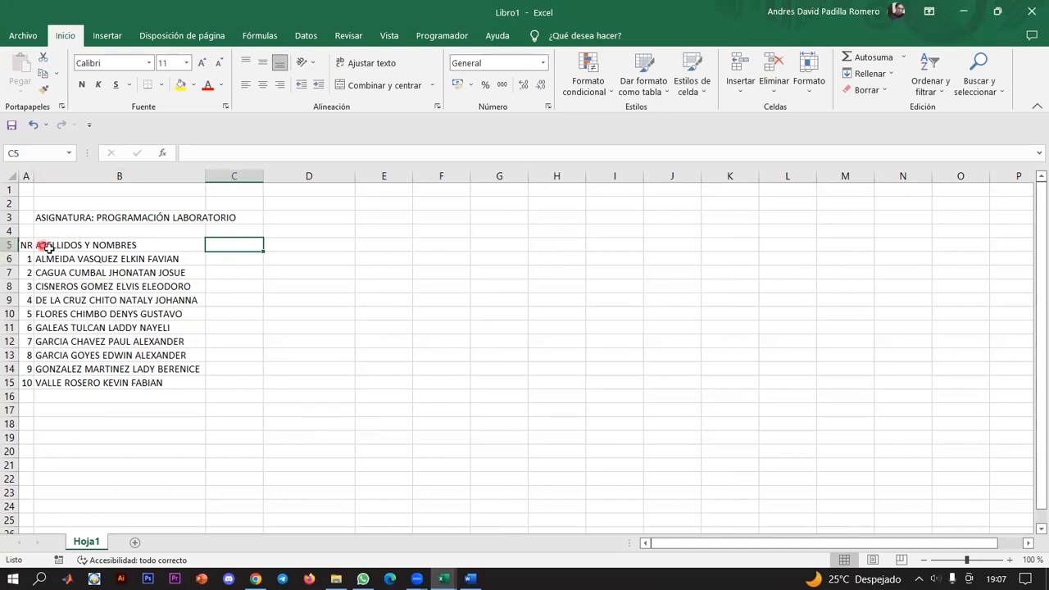
pyautogui.click(243, 229)
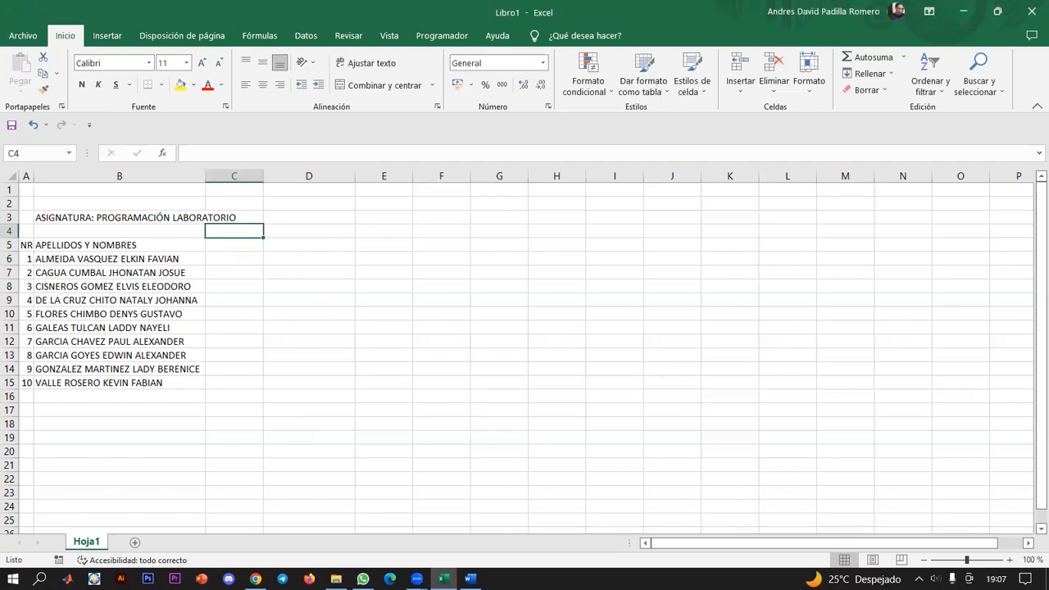
# - Switch to the existing grades workbook and examine the layout of the CUADRO DE NOTAS table on sheet P1
pyautogui.hotkey('alt', 'Tab')
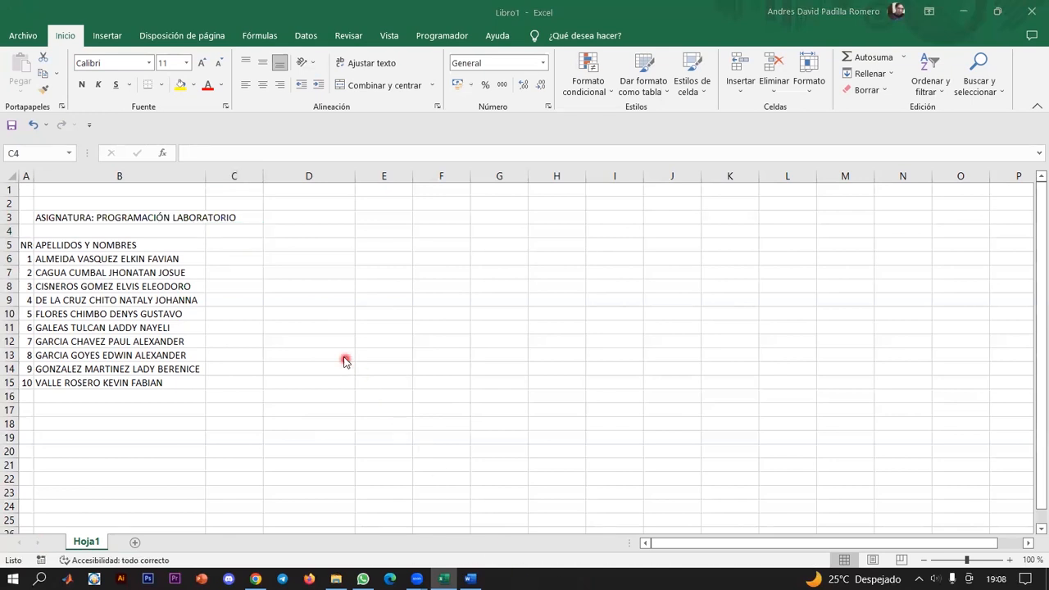
pyautogui.click(77, 543)
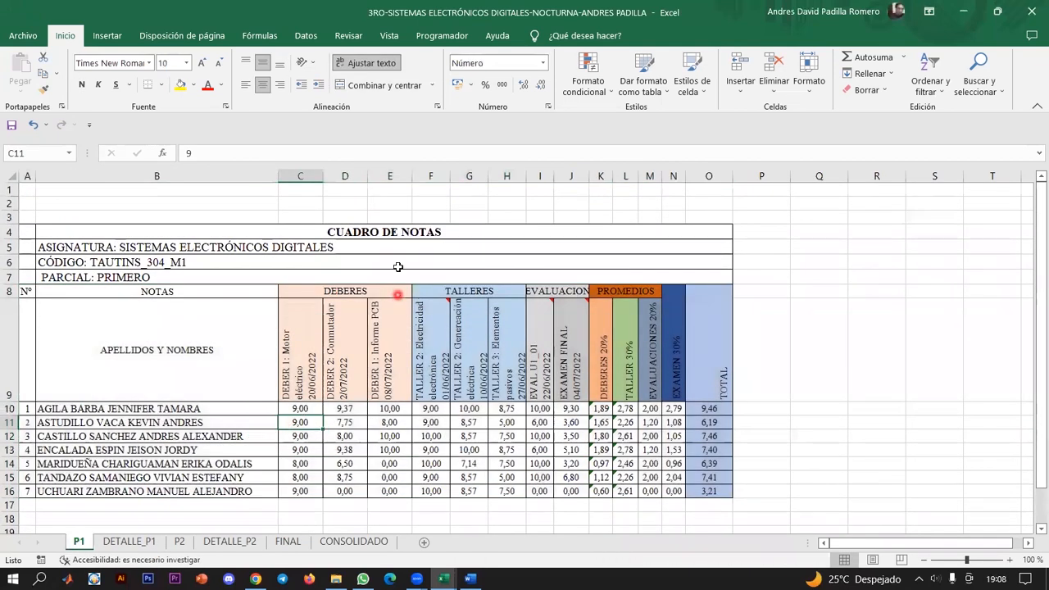
pyautogui.moveTo(555, 302)
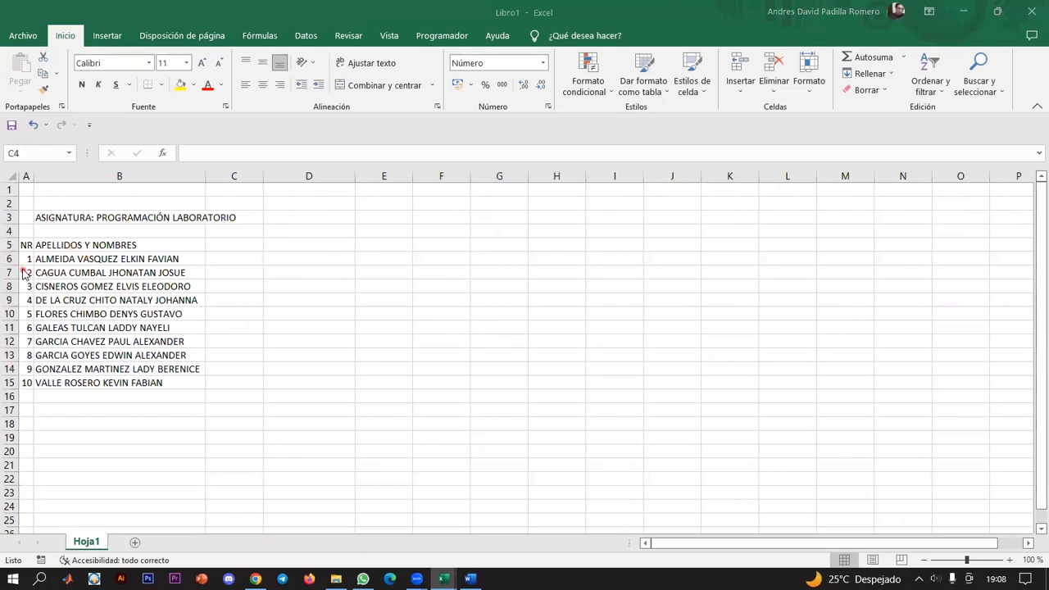
# - Back in the Libro1 workbook, widen column A to fit the NRO header
pyautogui.click(33, 177)
pyautogui.moveTo(34, 177); pyautogui.dragTo(31, 177)
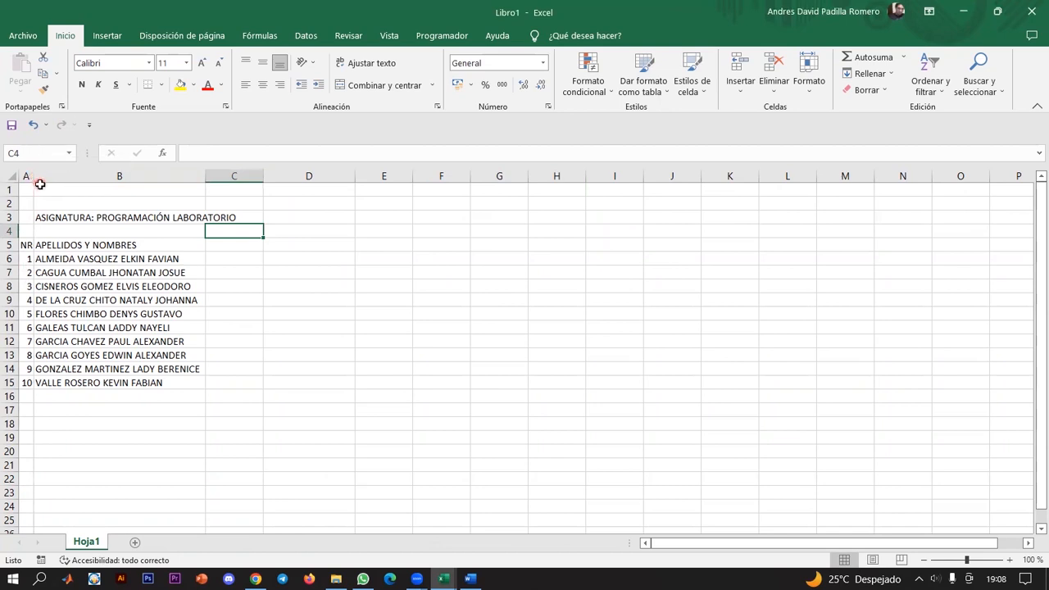
pyautogui.click(33, 174)
pyautogui.moveTo(32, 175); pyautogui.dragTo(38, 176)
pyautogui.click(111, 320)
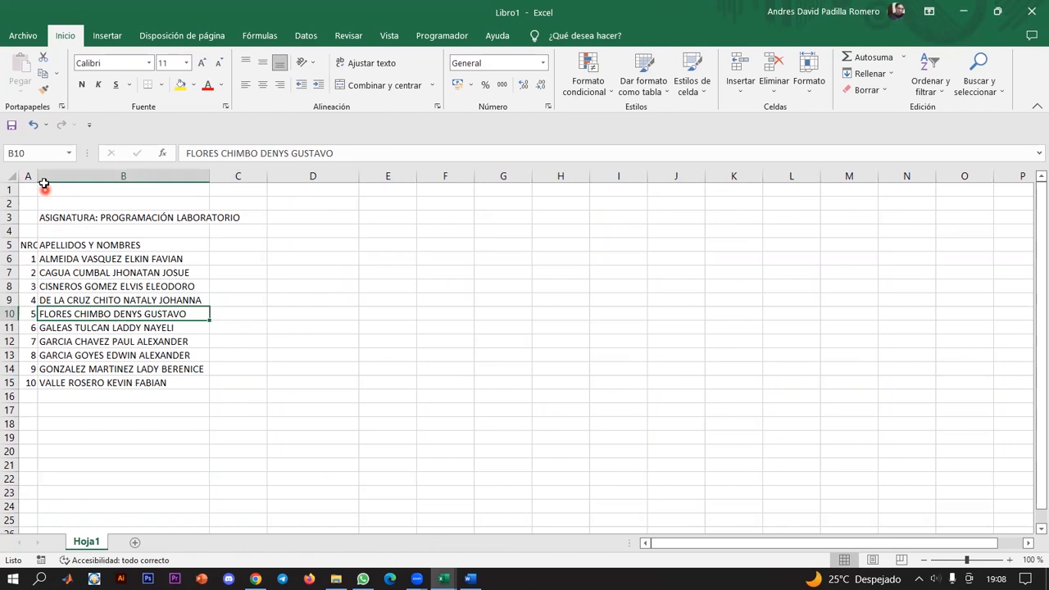
pyautogui.doubleClick(38, 175)
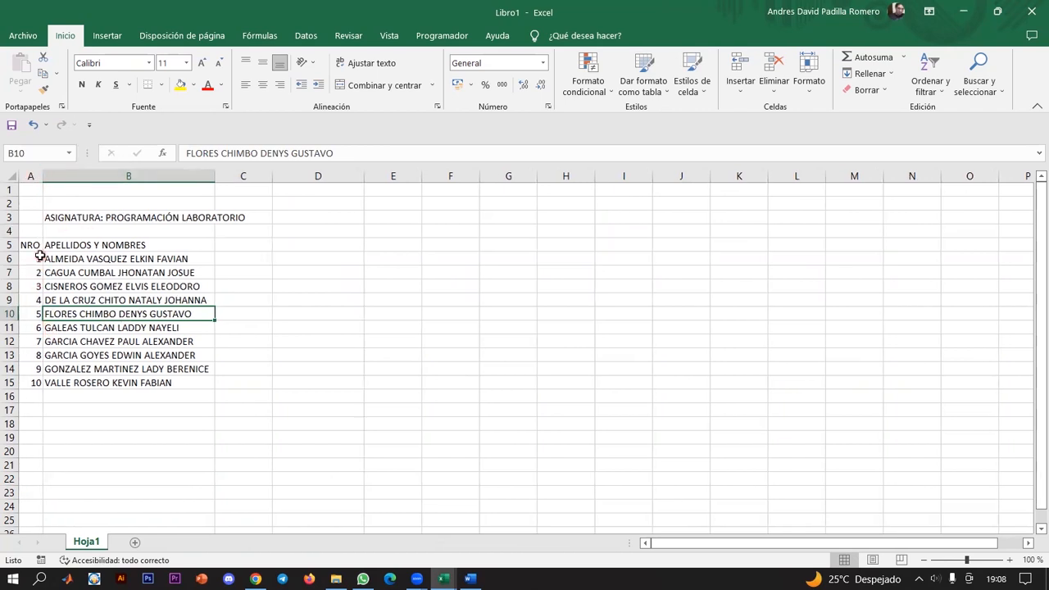
# - Center the contents of column A horizontally
pyautogui.click(30, 176)
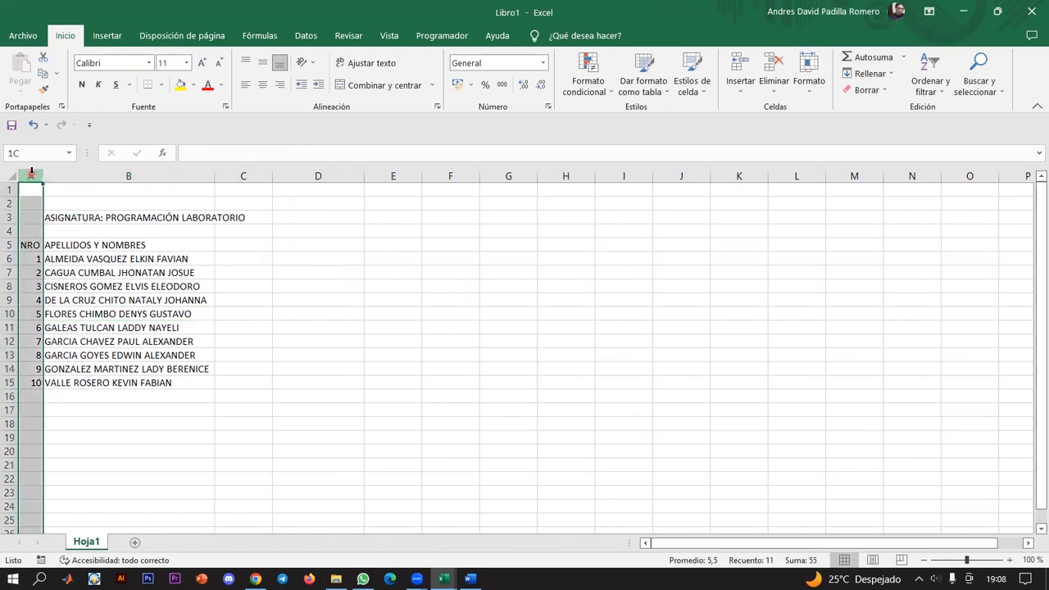
pyautogui.click(262, 84)
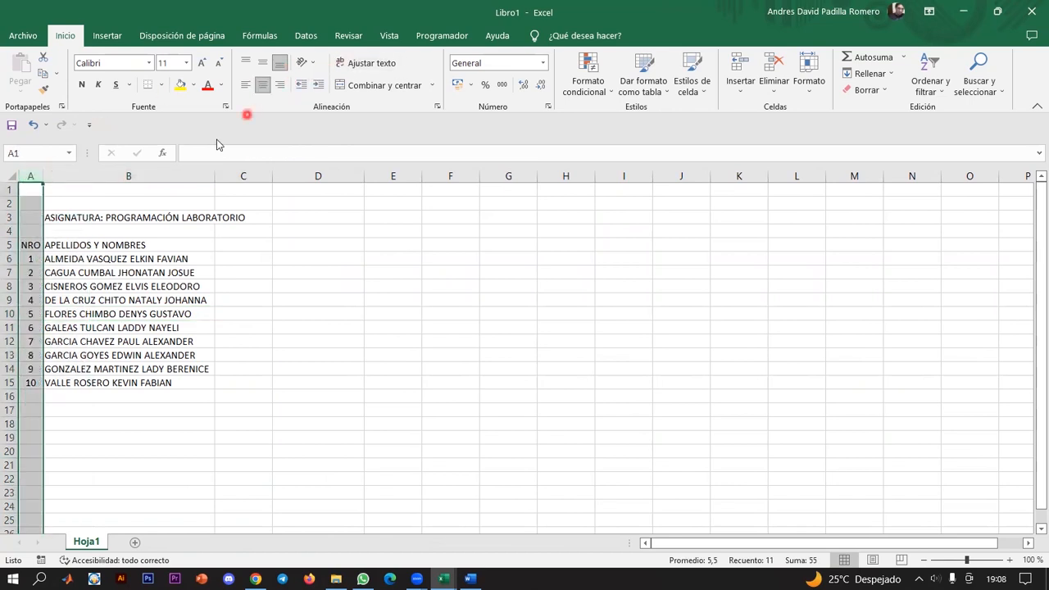
pyautogui.click(117, 328)
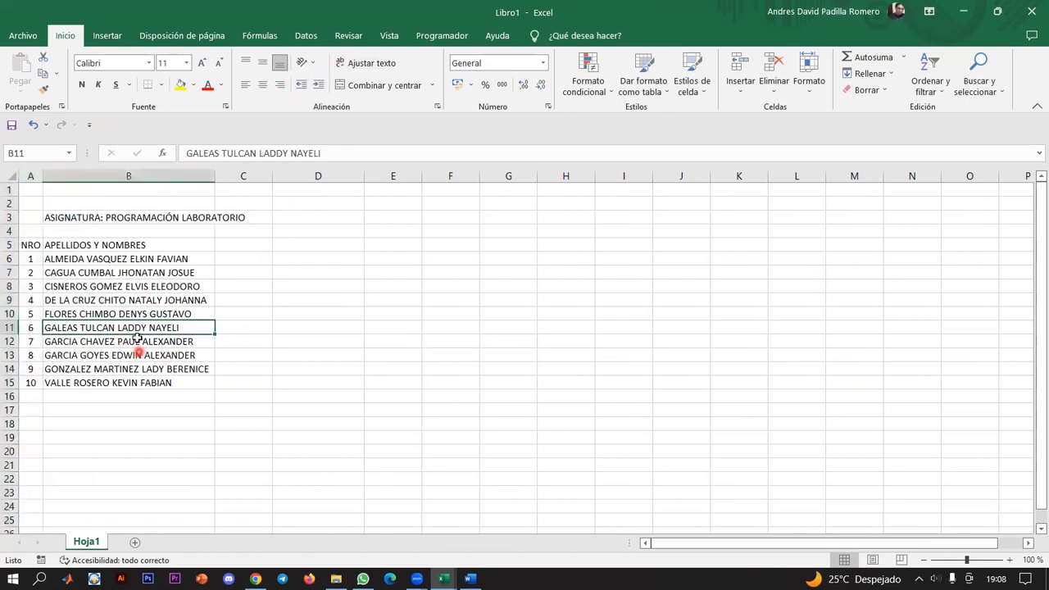
# - Insert two blank rows directly above the NRO and APELLIDOS Y NOMBRES header row
pyautogui.click(240, 232)
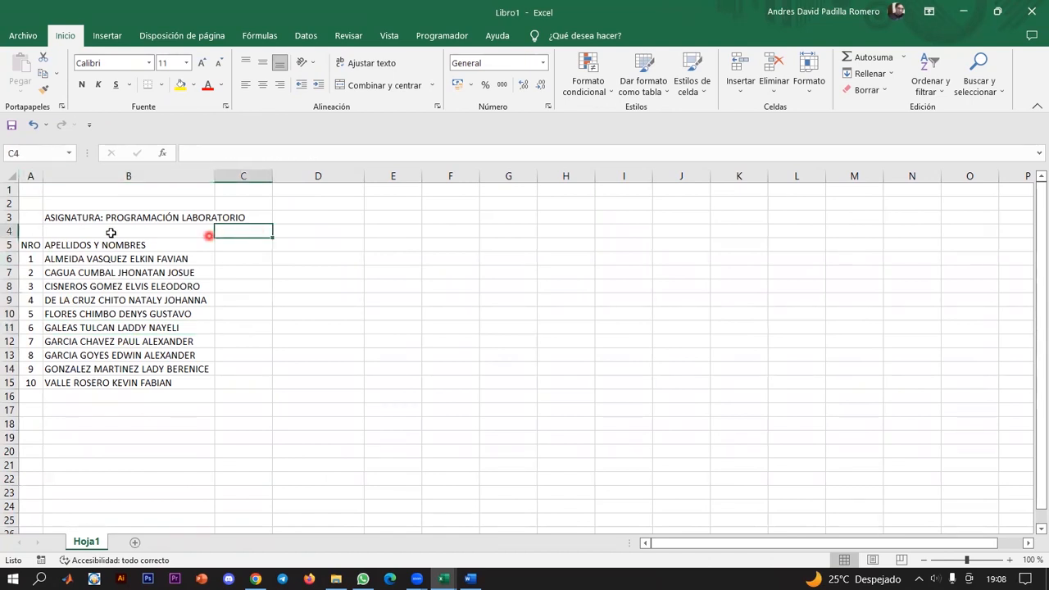
pyautogui.rightClick(14, 246)
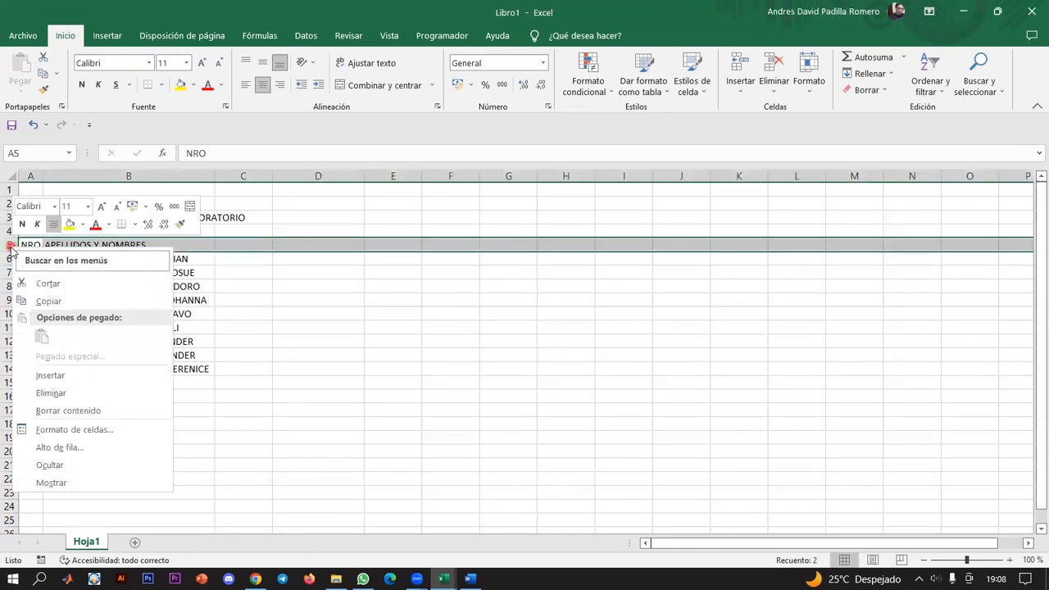
pyautogui.click(50, 376)
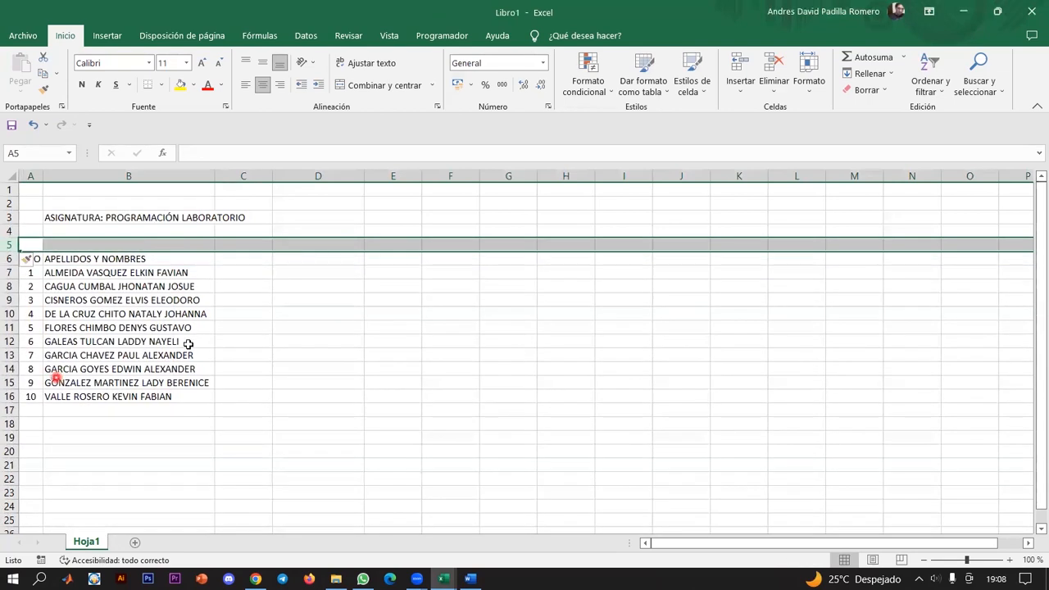
pyautogui.click(243, 324)
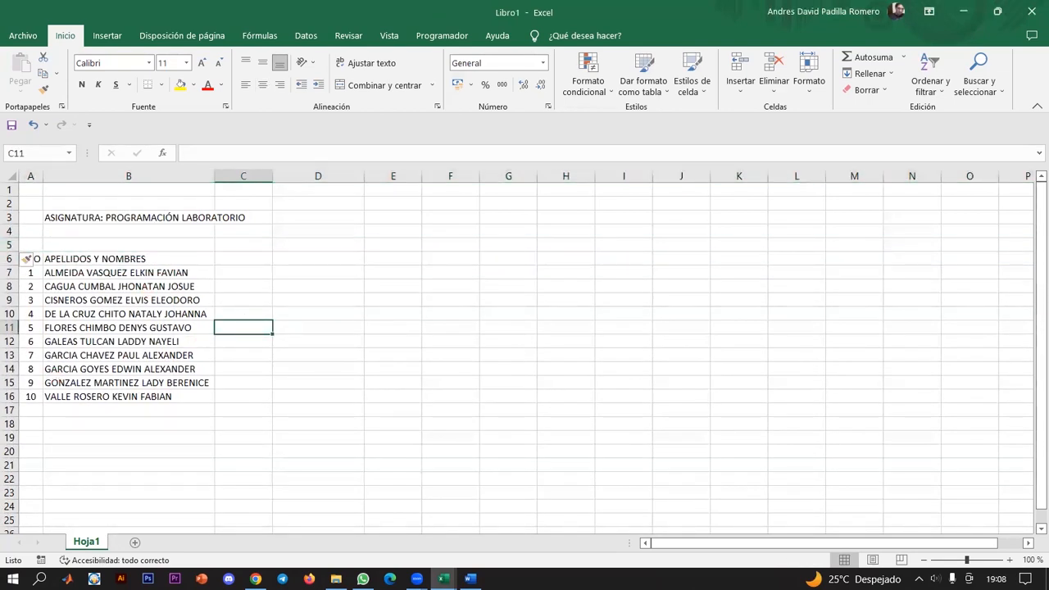
pyautogui.rightClick(7, 258)
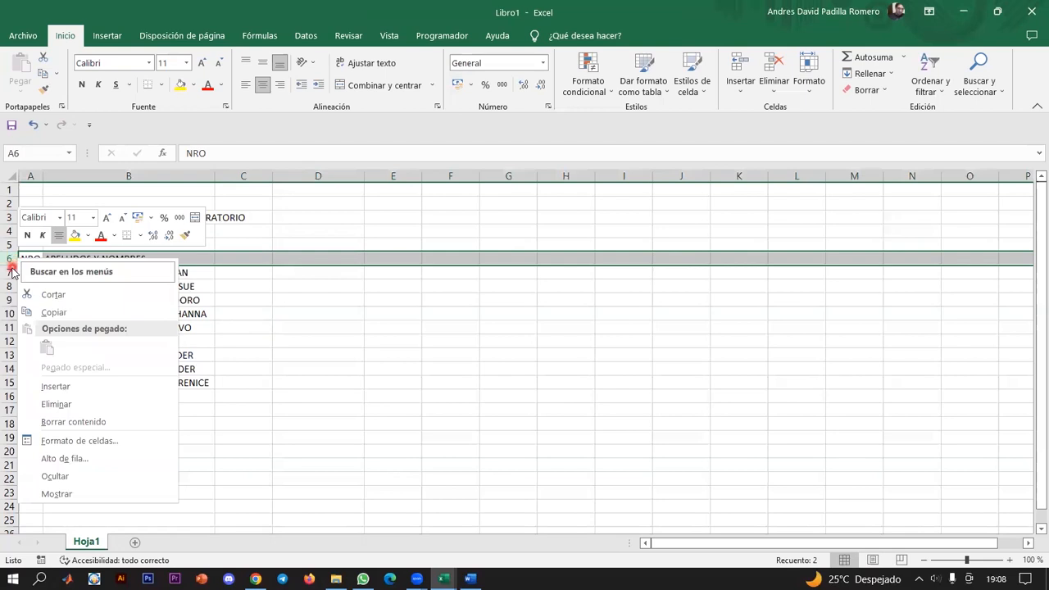
pyautogui.click(93, 386)
pyautogui.click(180, 342)
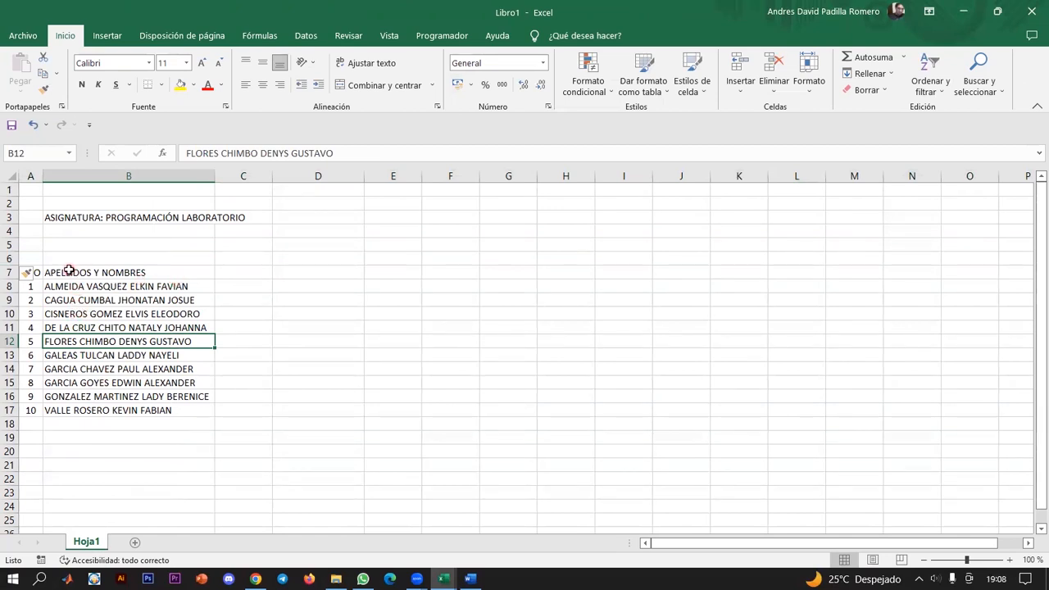
# - Enter the heading DEBERES in C6
pyautogui.click(108, 261)
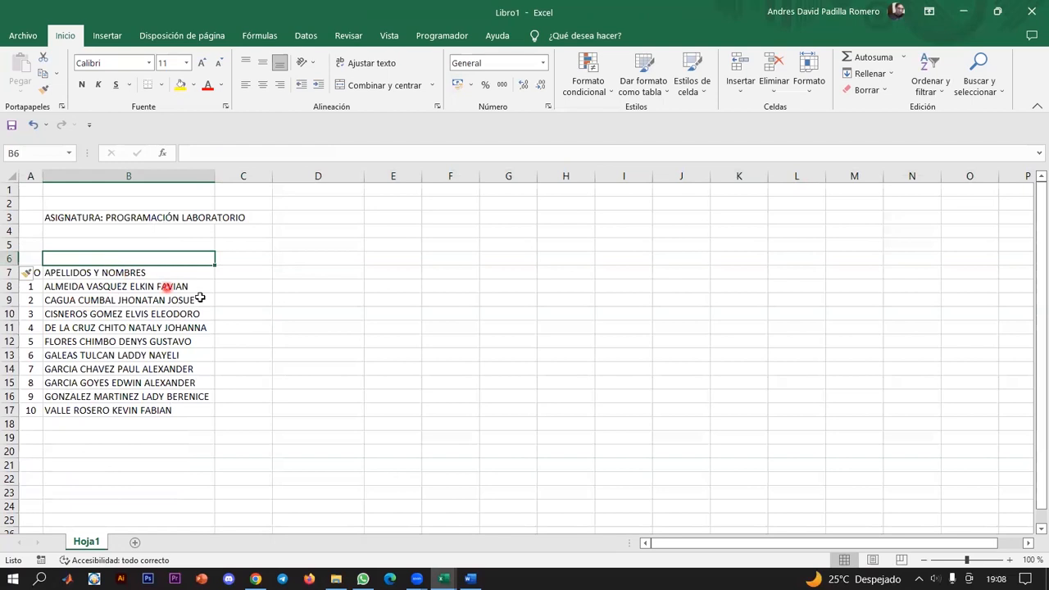
pyautogui.click(251, 259)
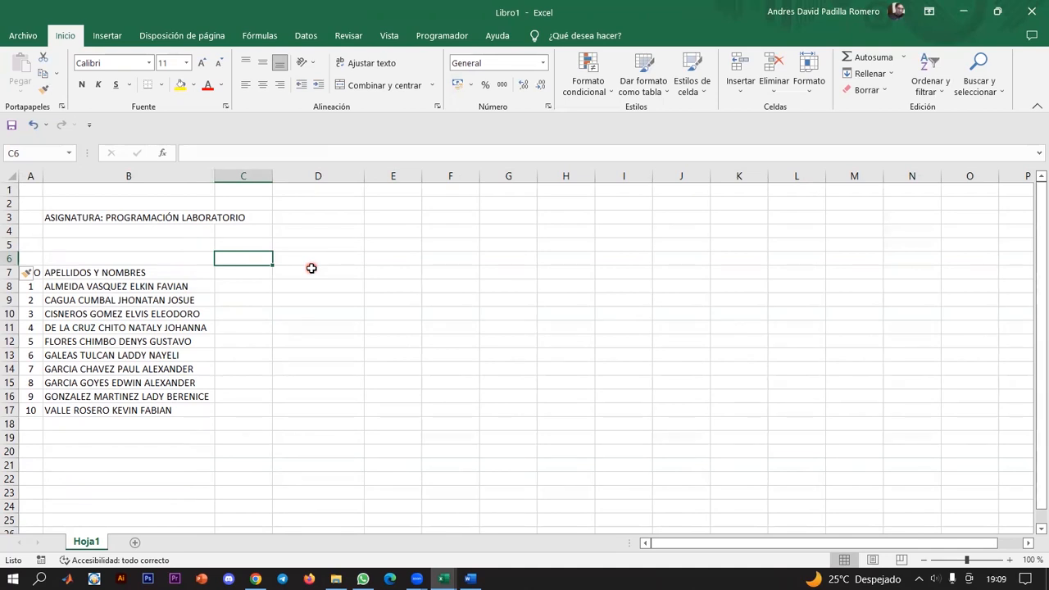
pyautogui.write('DEBERES')
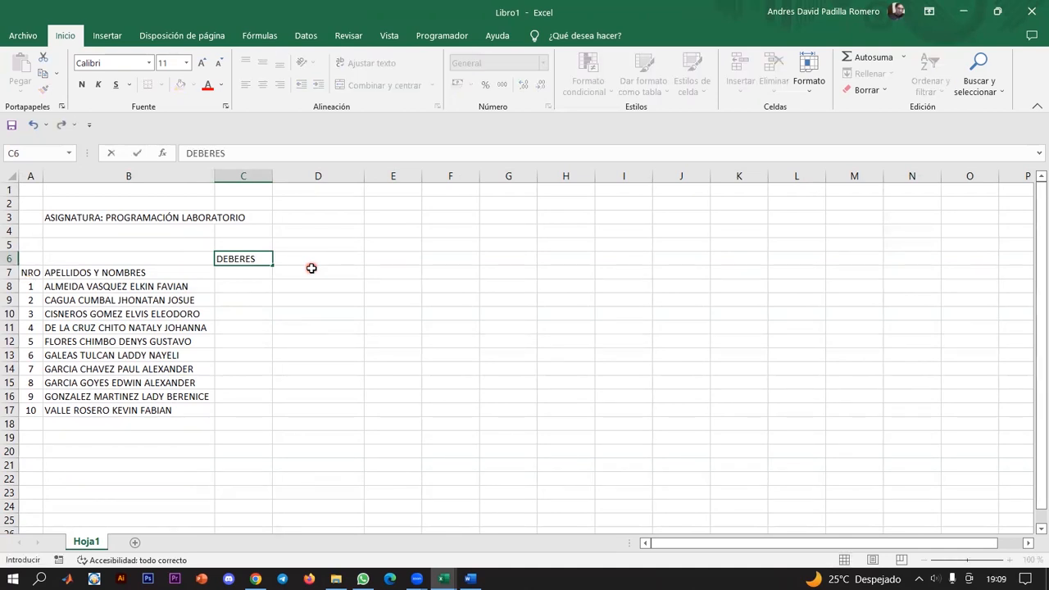
pyautogui.press('Return')
pyautogui.click(312, 268)
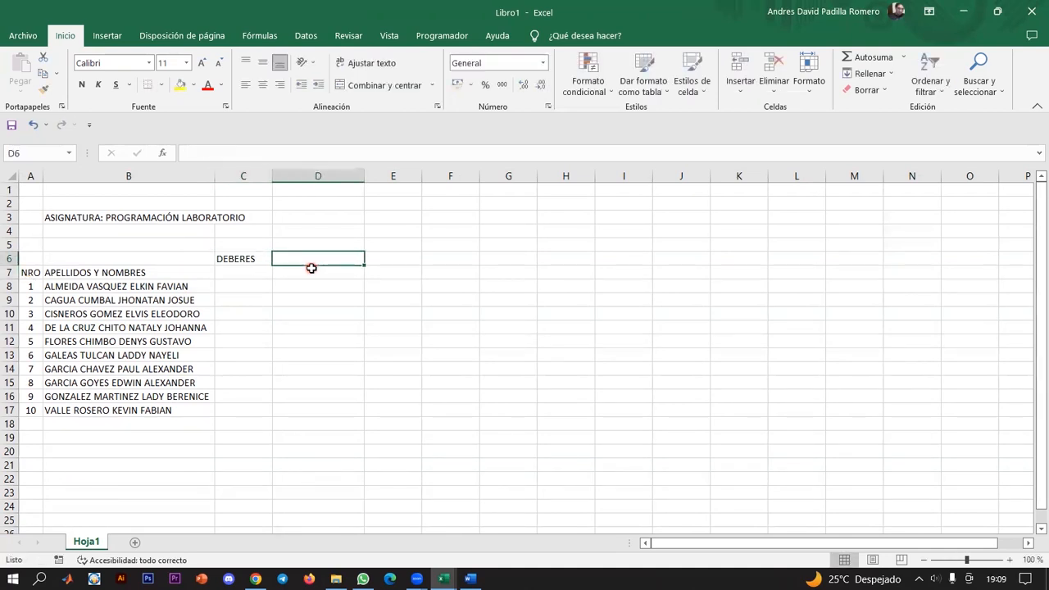
# - Move the DEBERES heading from C6 up to C5
pyautogui.click(233, 261)
pyautogui.hotkey('ctrl', 'c')
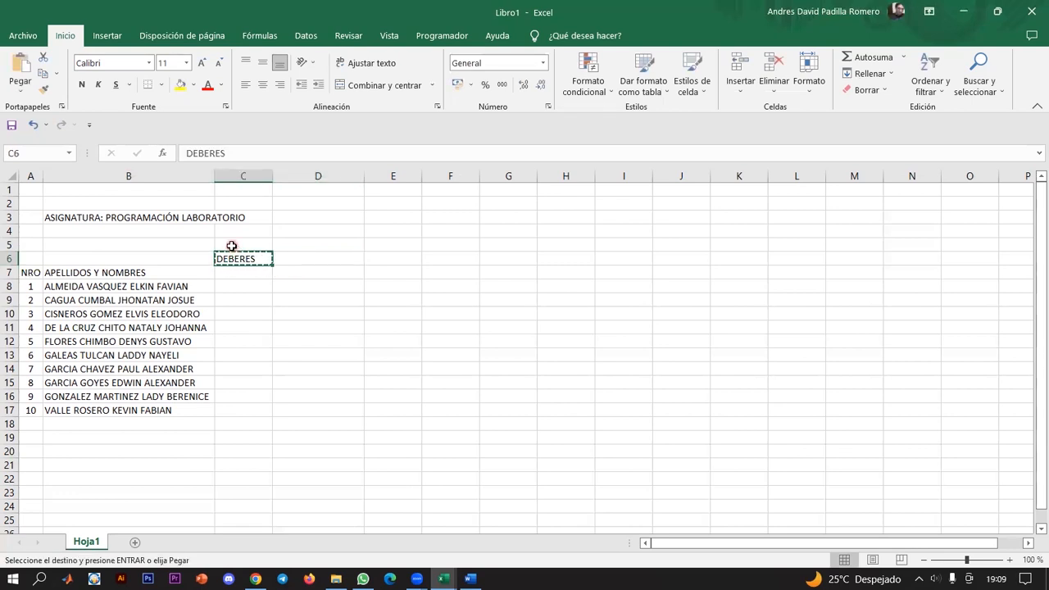
pyautogui.press('Escape')
pyautogui.hotkey('ctrl', 'c')
pyautogui.press('Up')
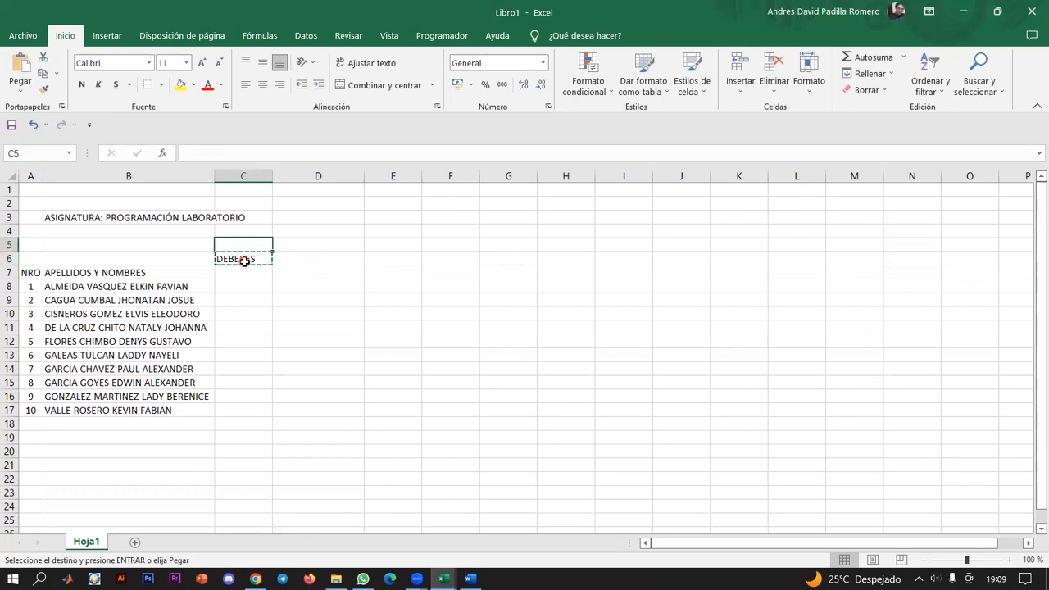
pyautogui.press('Return')
pyautogui.press('Right')
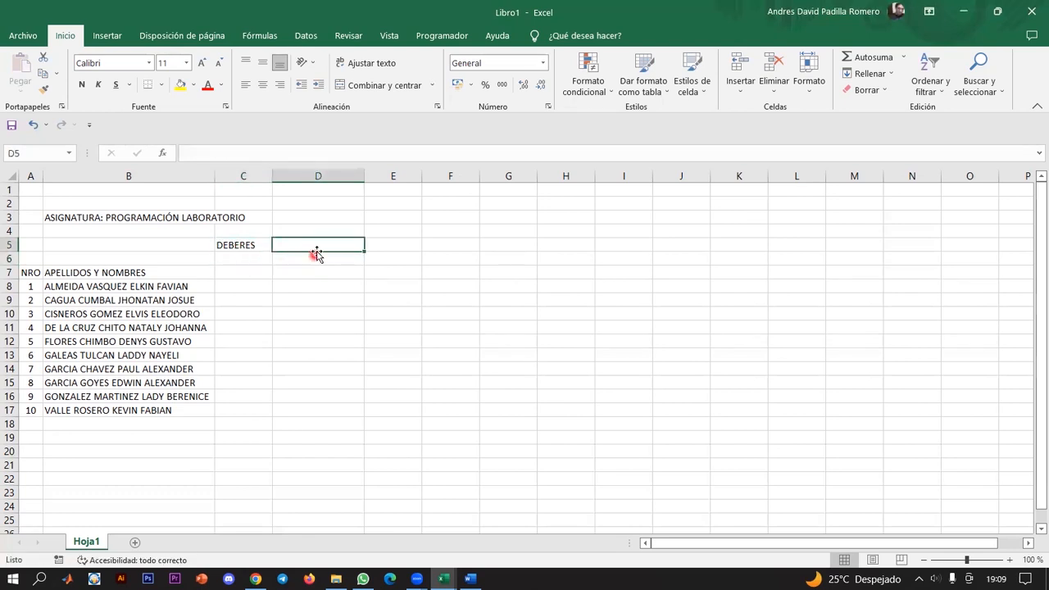
# - Merge and center the DEBERES heading across C5:E5
pyautogui.click(247, 261)
pyautogui.moveTo(246, 261); pyautogui.dragTo(373, 260)
pyautogui.moveTo(241, 244); pyautogui.dragTo(374, 242)
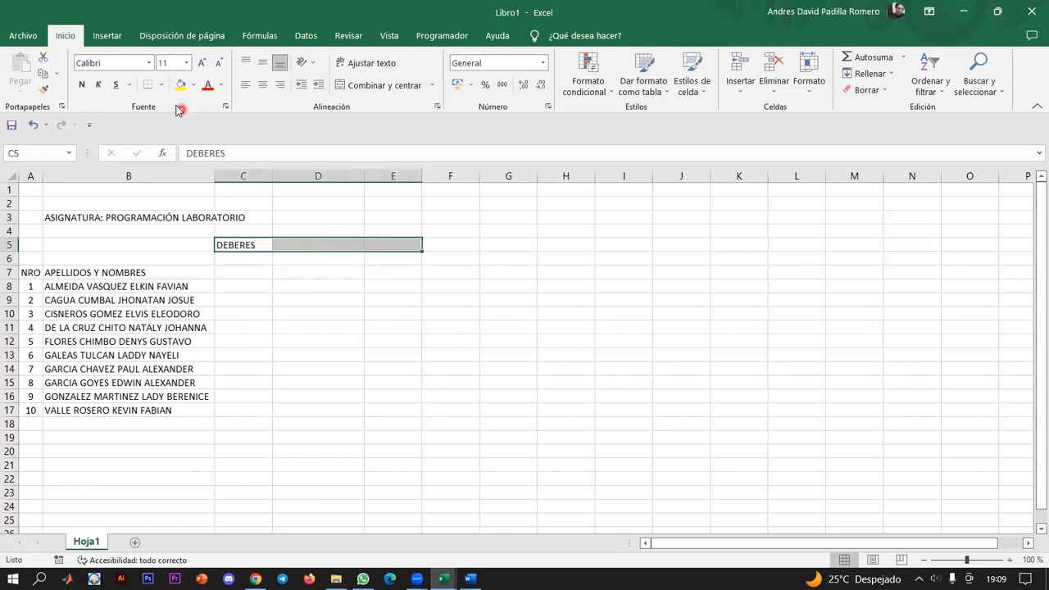
pyautogui.click(367, 87)
# - Enter the heading TALLERES in F5 and merge and center it across F5:H5
pyautogui.click(443, 244)
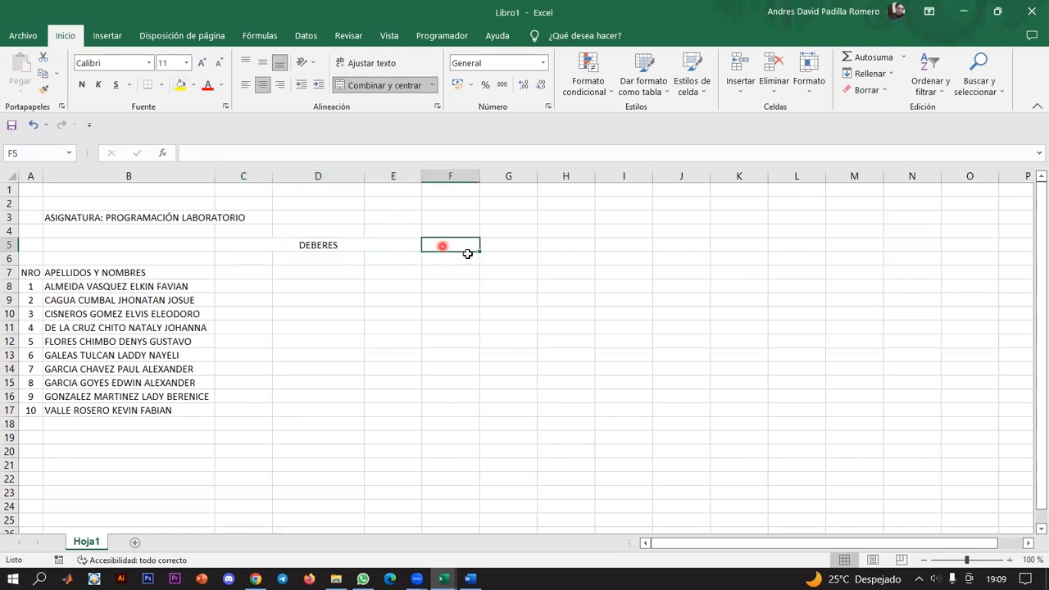
pyautogui.write('TA')
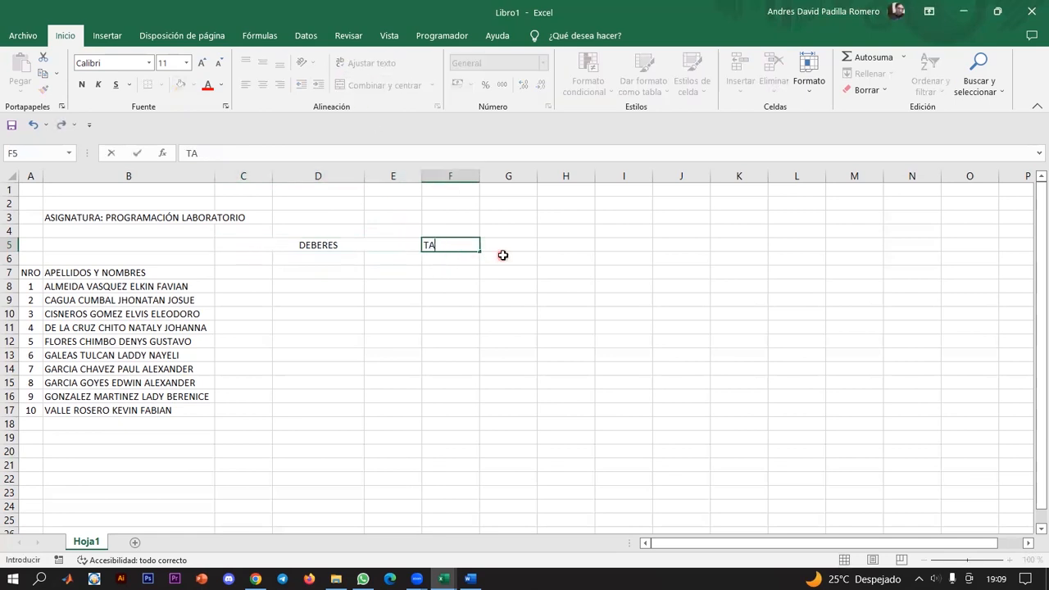
pyautogui.write('LLERES')
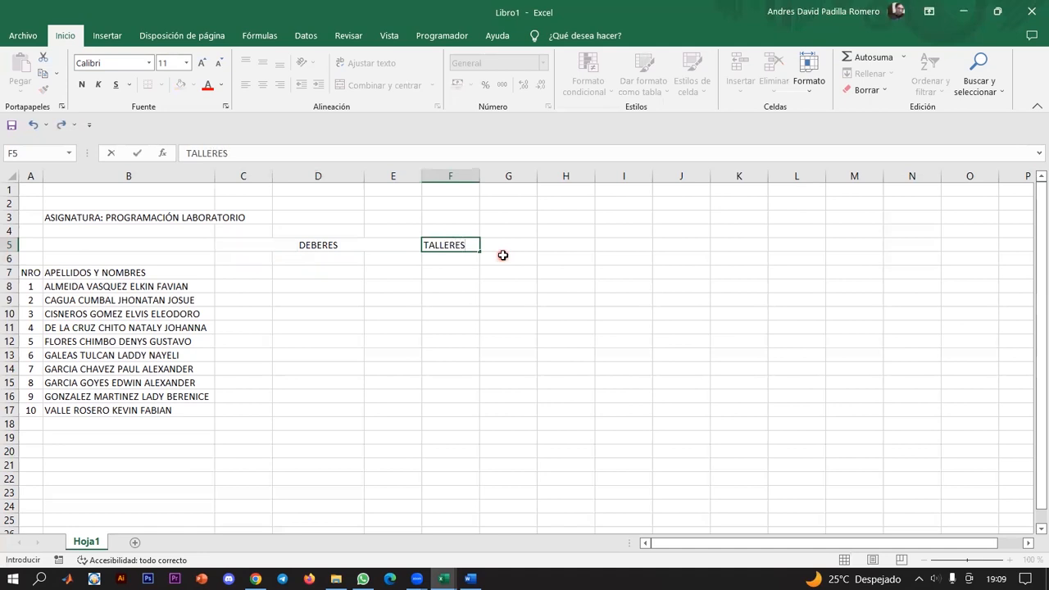
pyautogui.click(495, 275)
pyautogui.moveTo(452, 244); pyautogui.dragTo(550, 246)
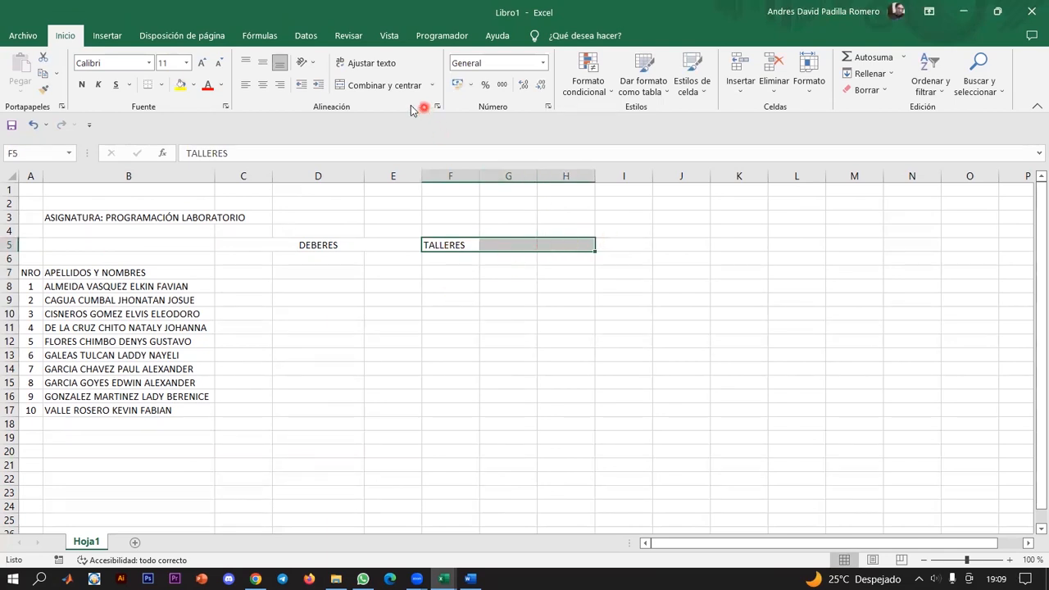
pyautogui.click(379, 87)
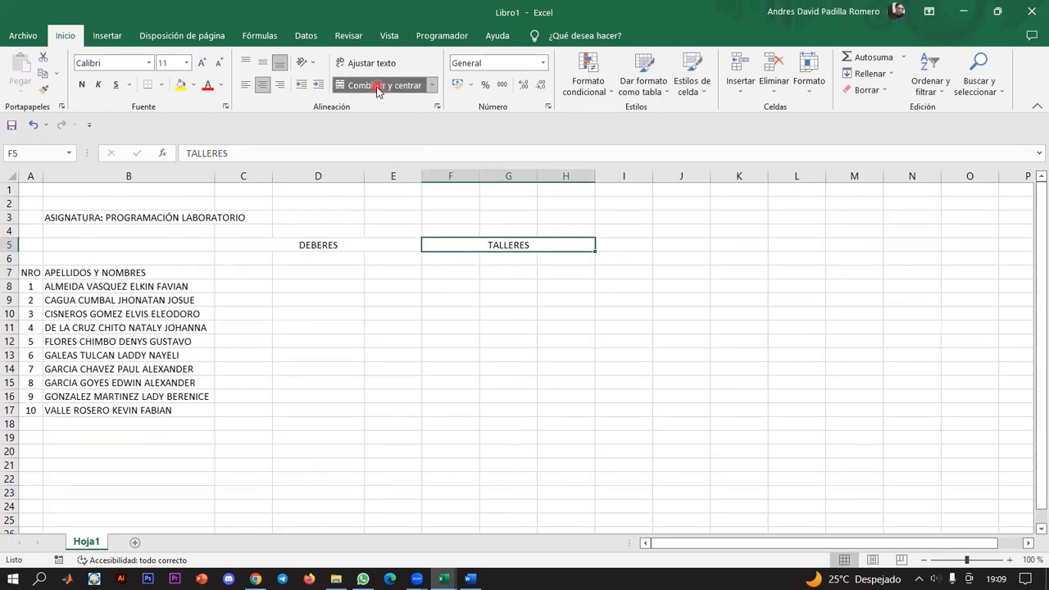
pyautogui.click(457, 287)
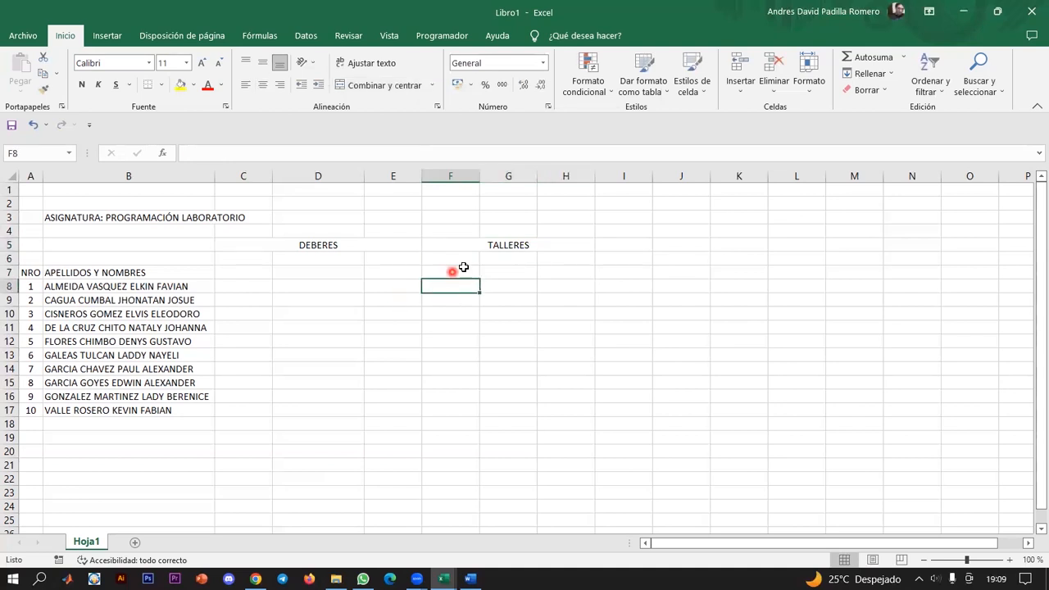
# - Enter the heading EVALUACIONES in I5 and merge and center it across I5:K5
pyautogui.click(629, 248)
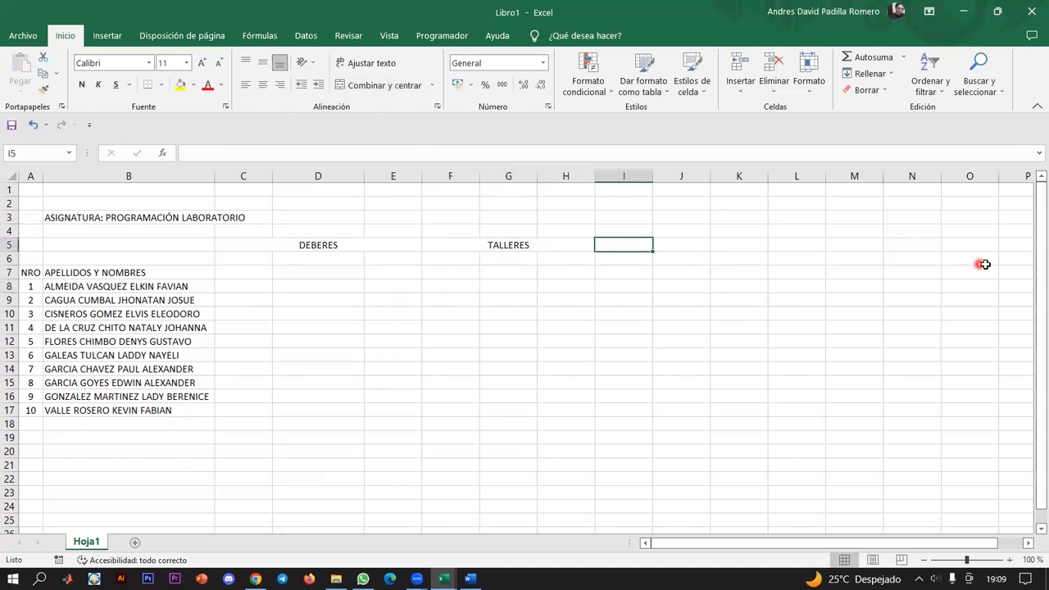
pyautogui.write('EVAL')
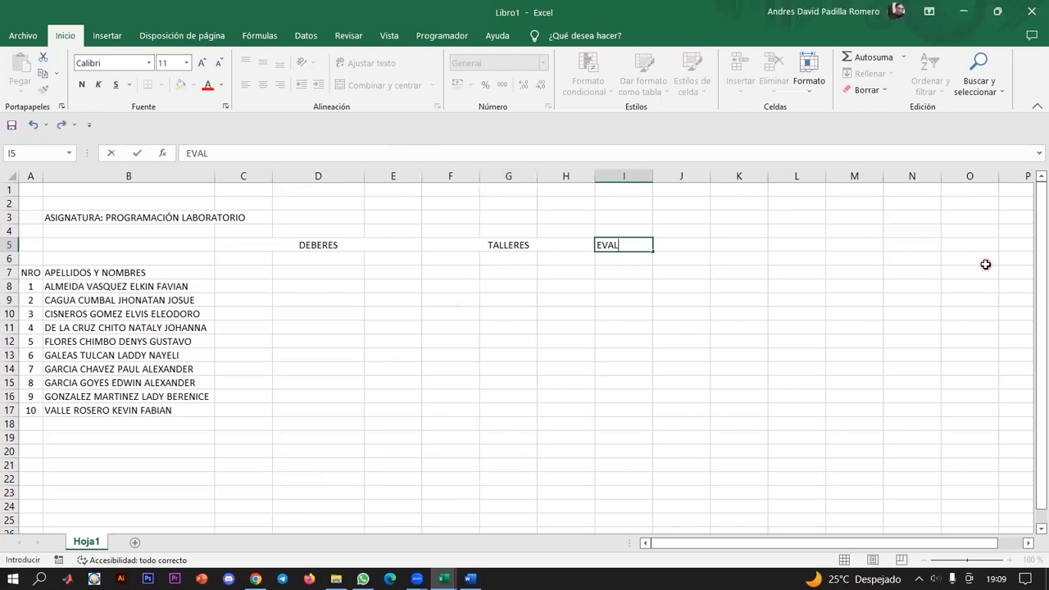
pyautogui.write('UACIONES')
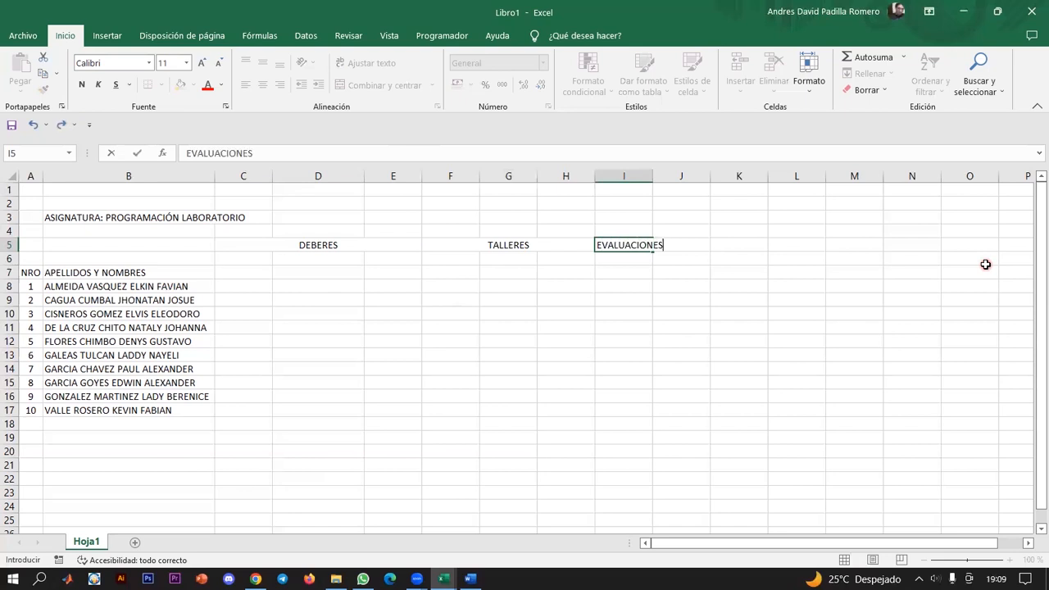
pyautogui.press('Return')
pyautogui.hotkey('shift', 'Right')
pyautogui.hotkey('shift', 'Right')
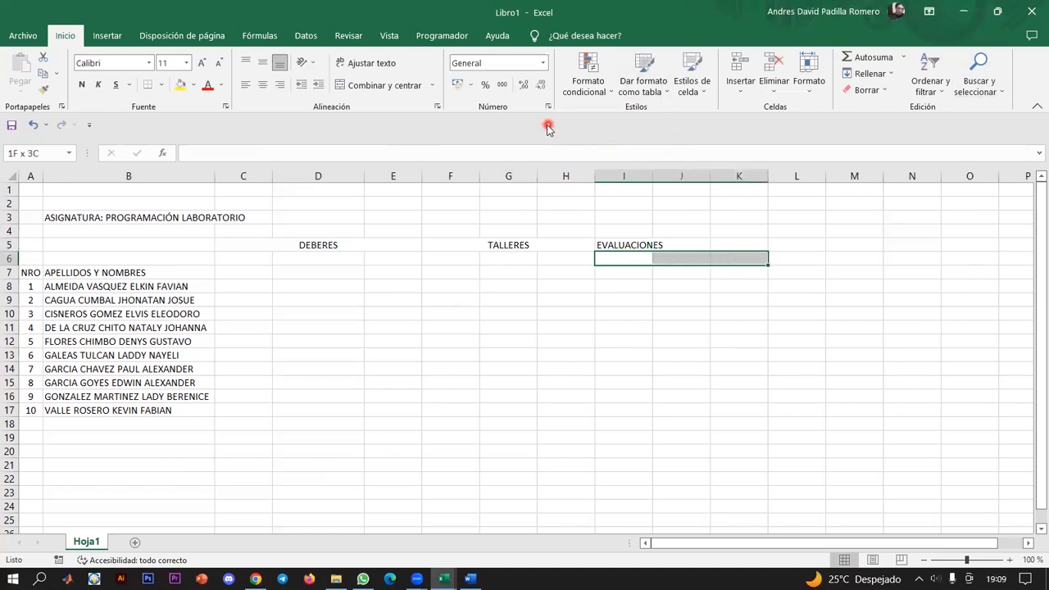
pyautogui.moveTo(630, 244); pyautogui.dragTo(725, 243)
pyautogui.click(361, 87)
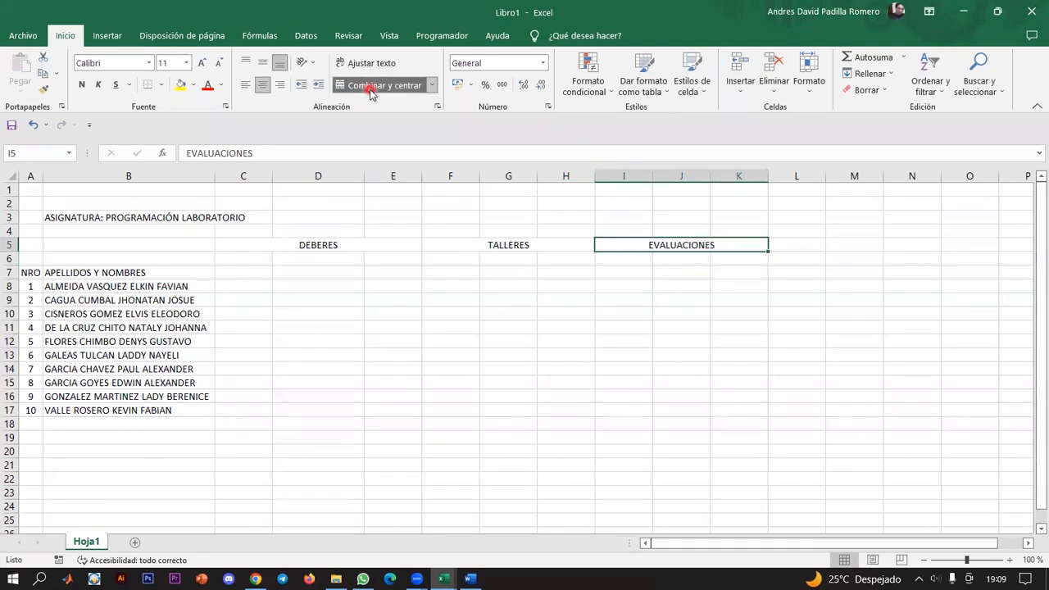
pyautogui.click(445, 320)
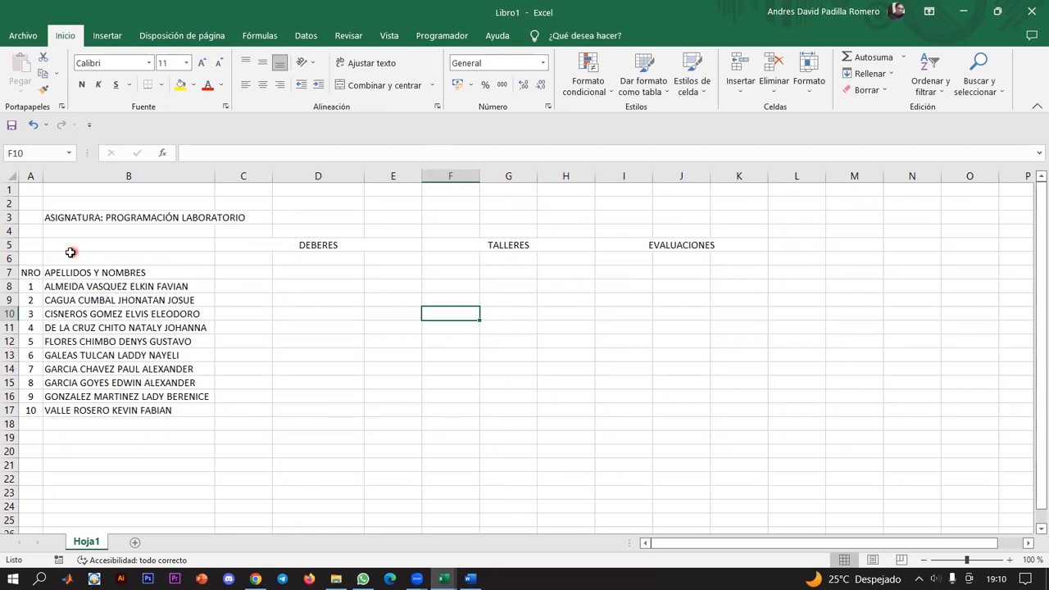
# - Apply all borders to the table range A5:K17
pyautogui.moveTo(32, 245); pyautogui.dragTo(614, 403)
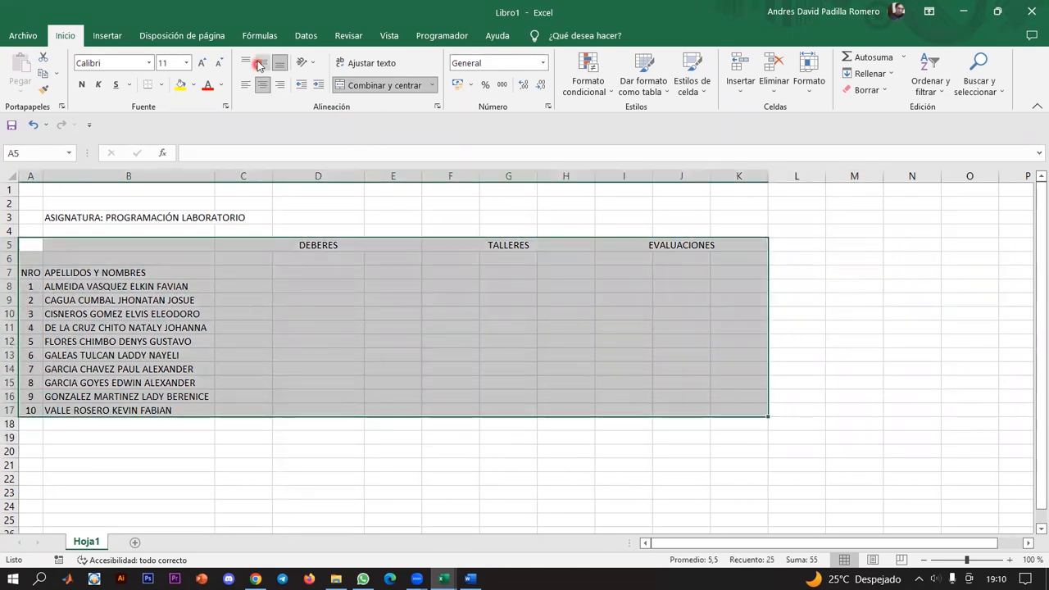
pyautogui.click(161, 84)
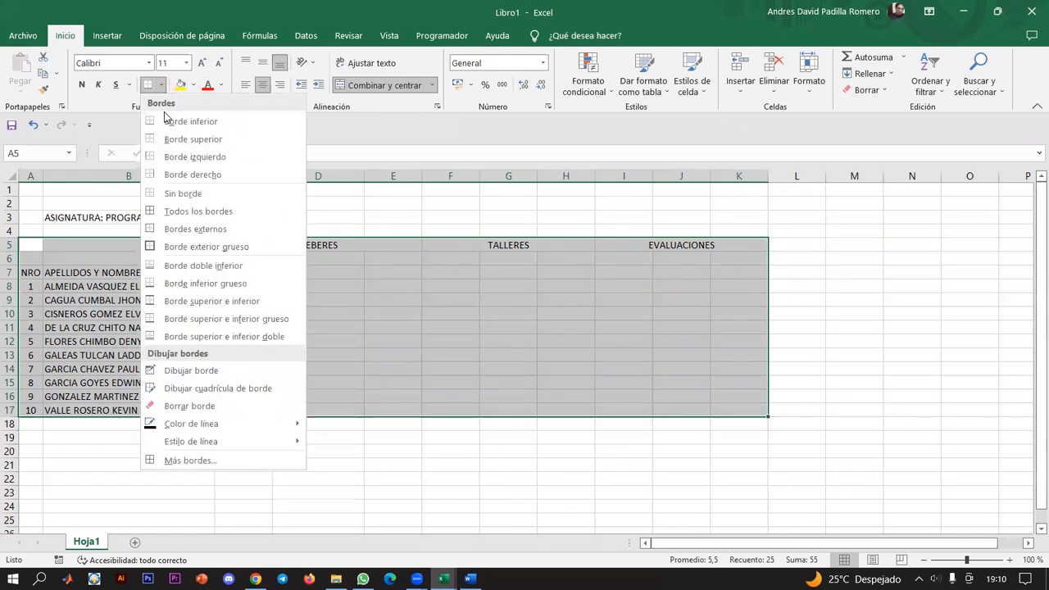
pyautogui.click(185, 211)
pyautogui.click(385, 377)
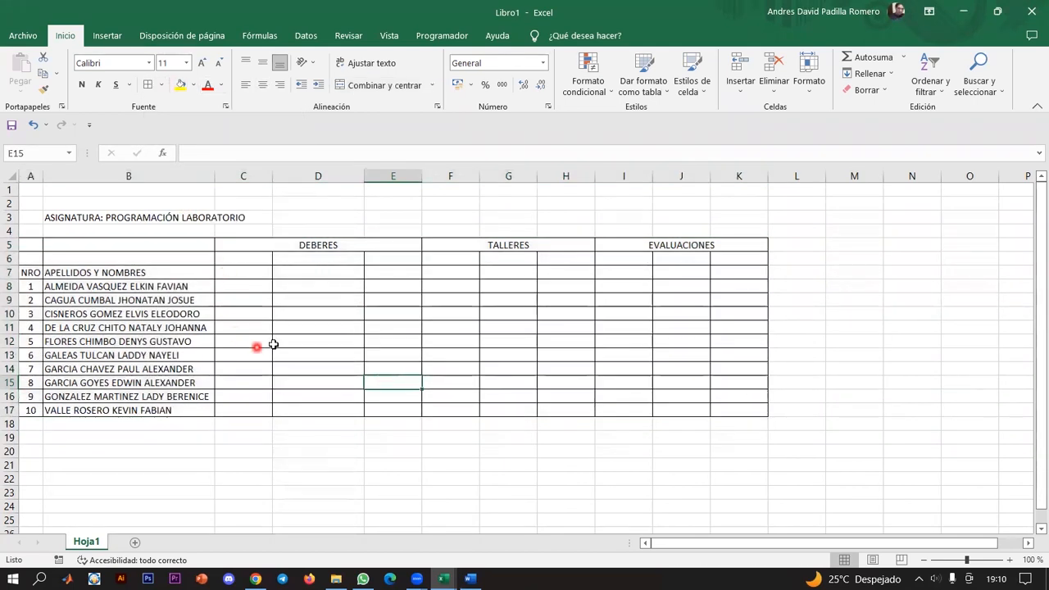
# - Enter the subheading "DEBER 1" in C6 under DEBERES
pyautogui.click(251, 259)
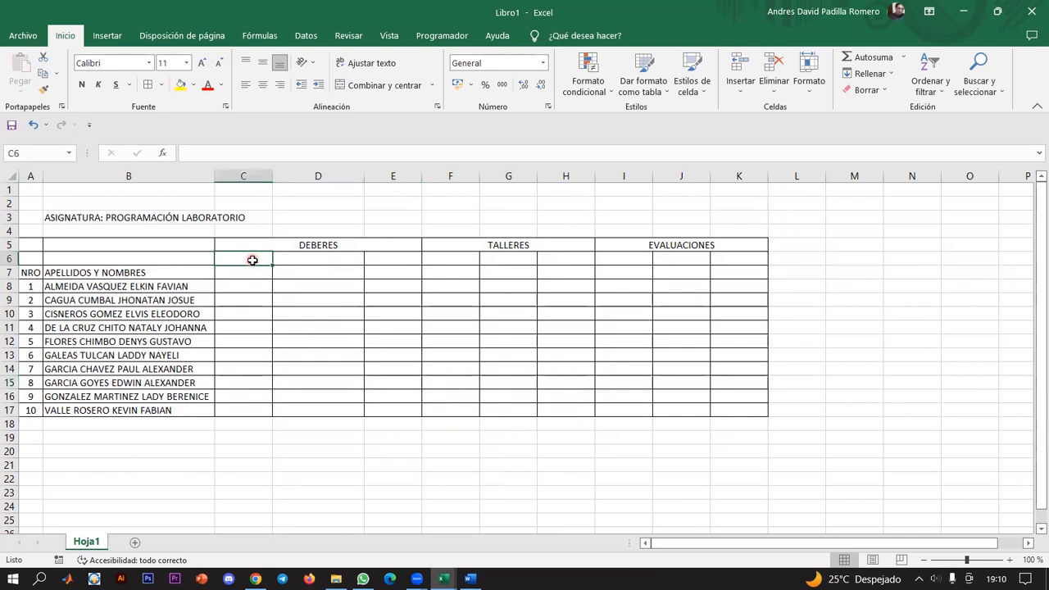
pyautogui.write('DEBERES')
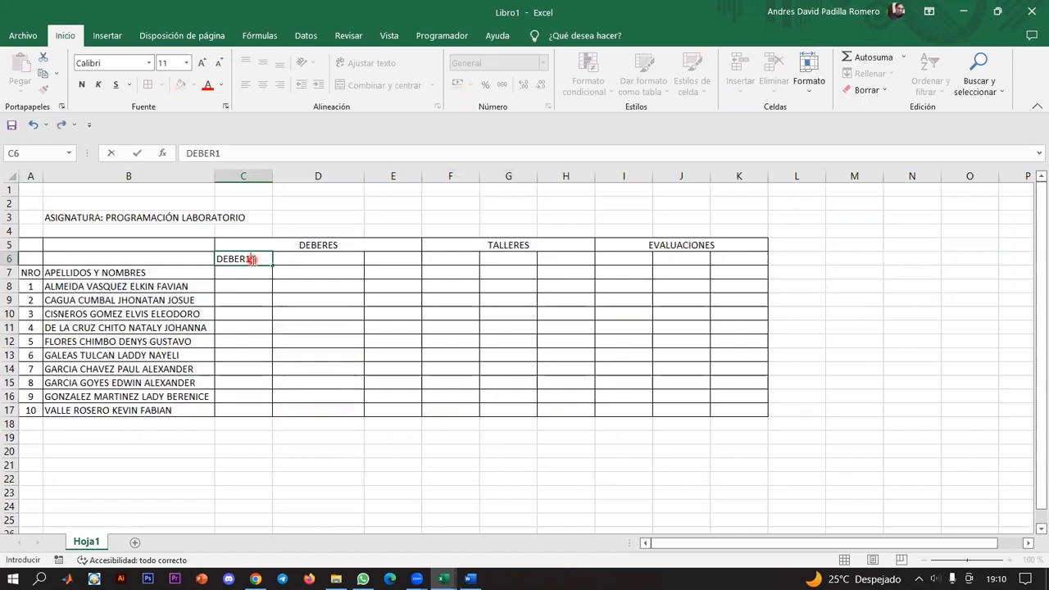
pyautogui.press('Left')
pyautogui.press('Right')
pyautogui.doubleClick(252, 259)
pyautogui.press('Return')
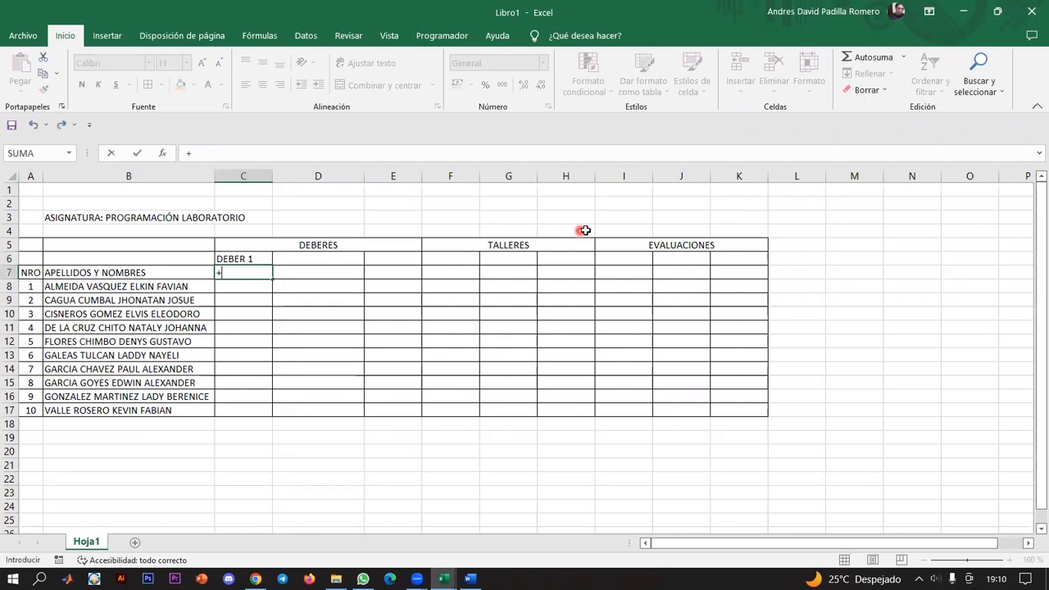
# - Enter the subheadings "DEBER 2" in D6 and "DEBER 3" in E6 under DEBERES
pyautogui.click(309, 259)
pyautogui.write('DEBER 2')
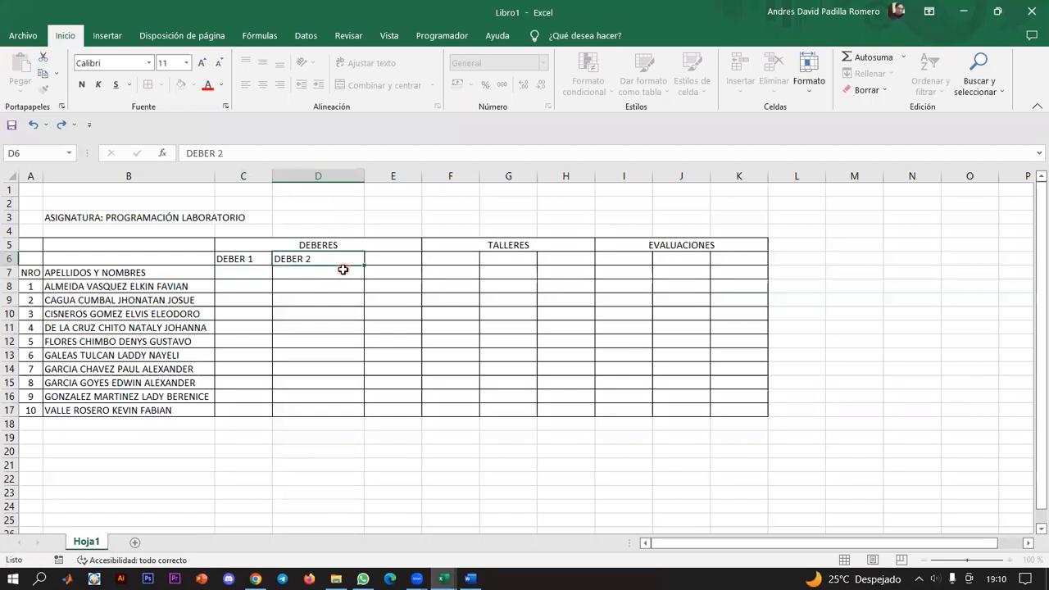
pyautogui.press('Return')
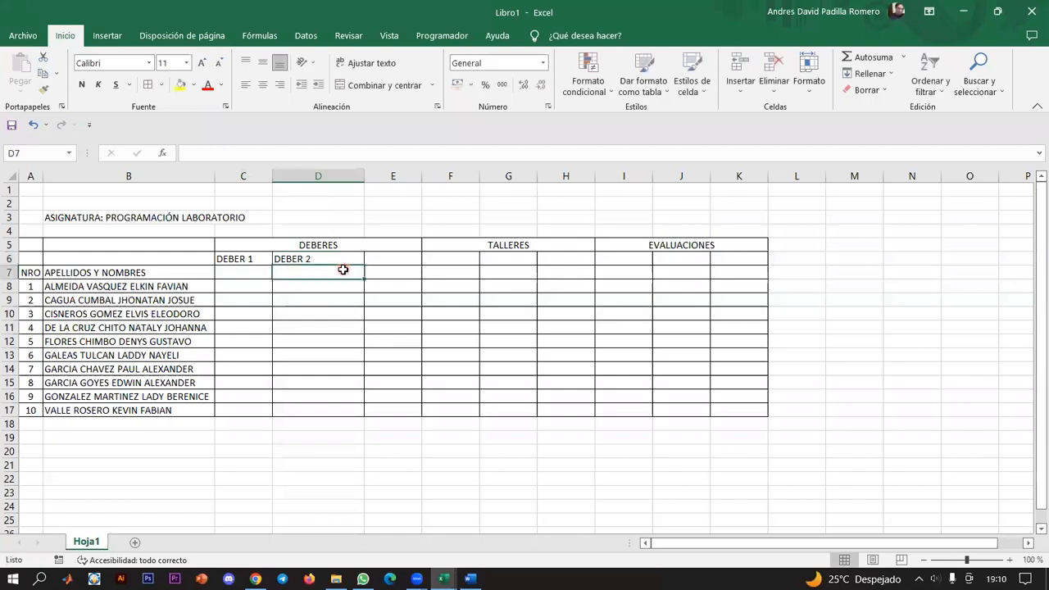
pyautogui.click(382, 261)
pyautogui.write('DEB')
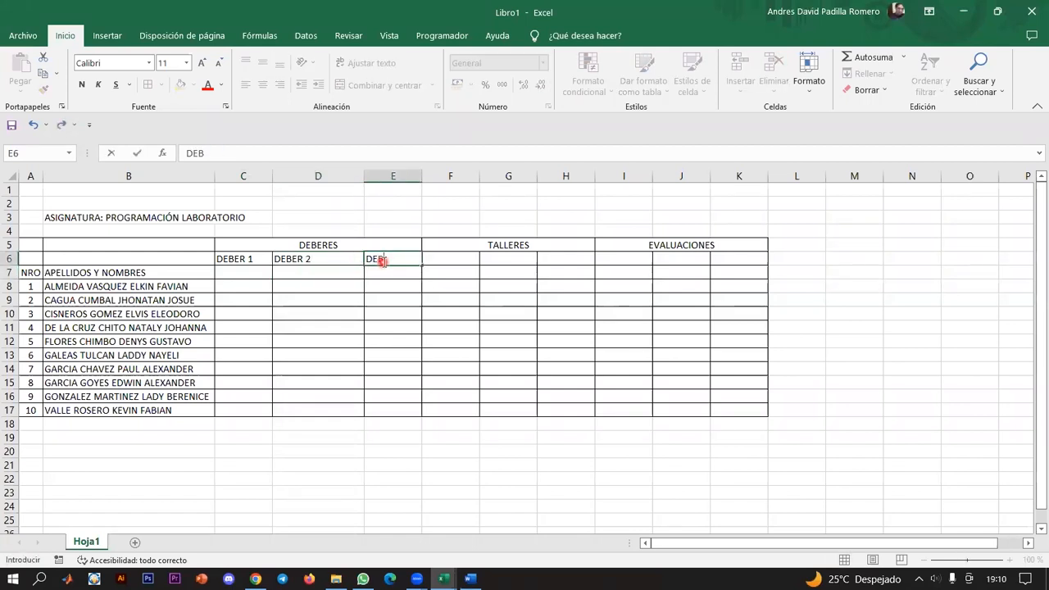
pyautogui.write('ER 2')
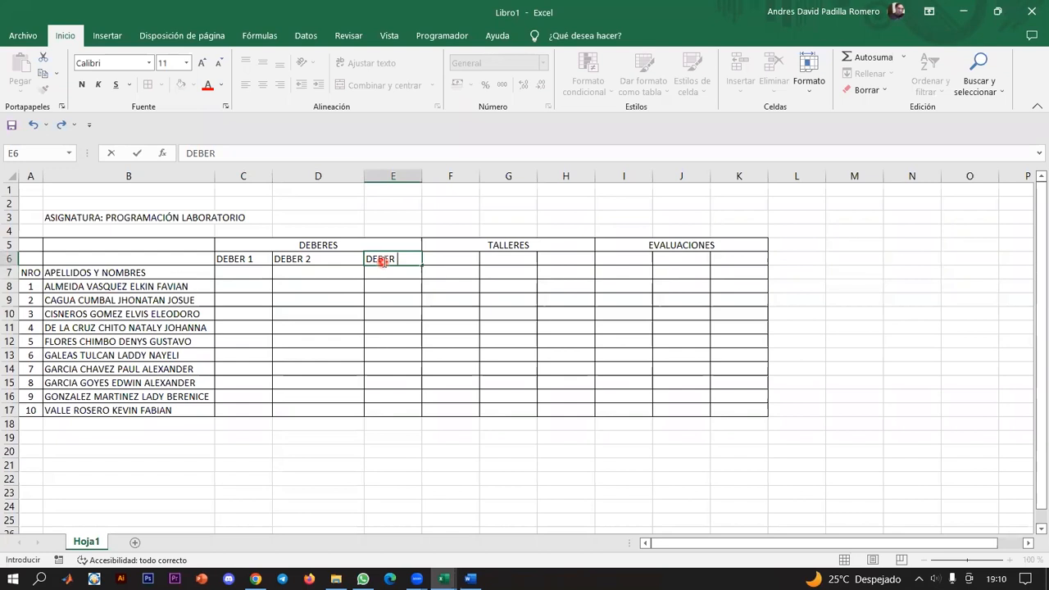
pyautogui.press('BackSpace')
pyautogui.write('3')
pyautogui.press('Return')
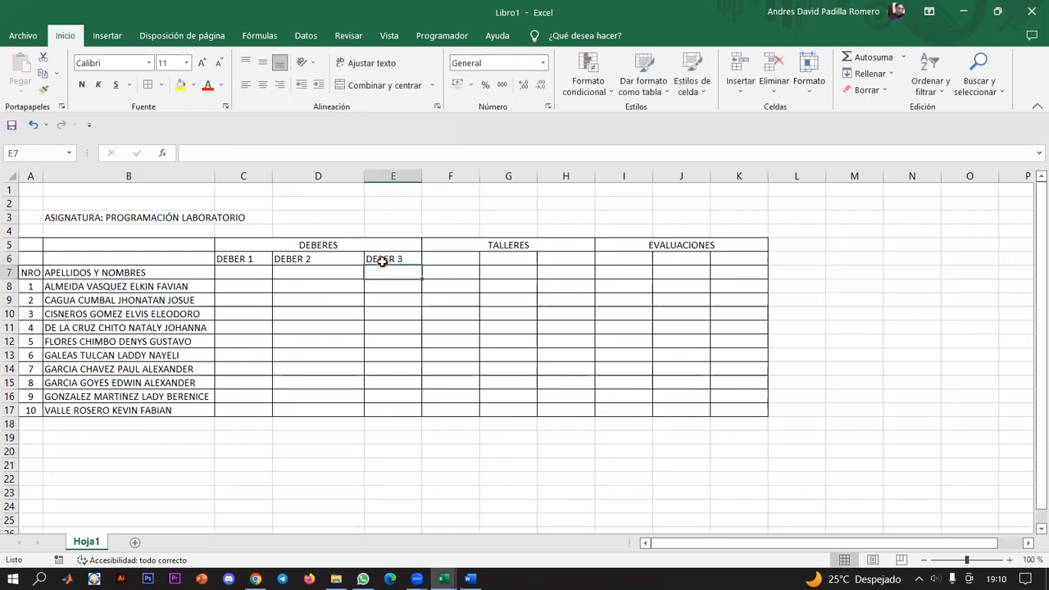
# - Enter the subheadings "TALLER 1" in F6 and "TALLER 2" in G6 under TALLERES
pyautogui.press('Up')
pyautogui.press('Right')
pyautogui.write('T')
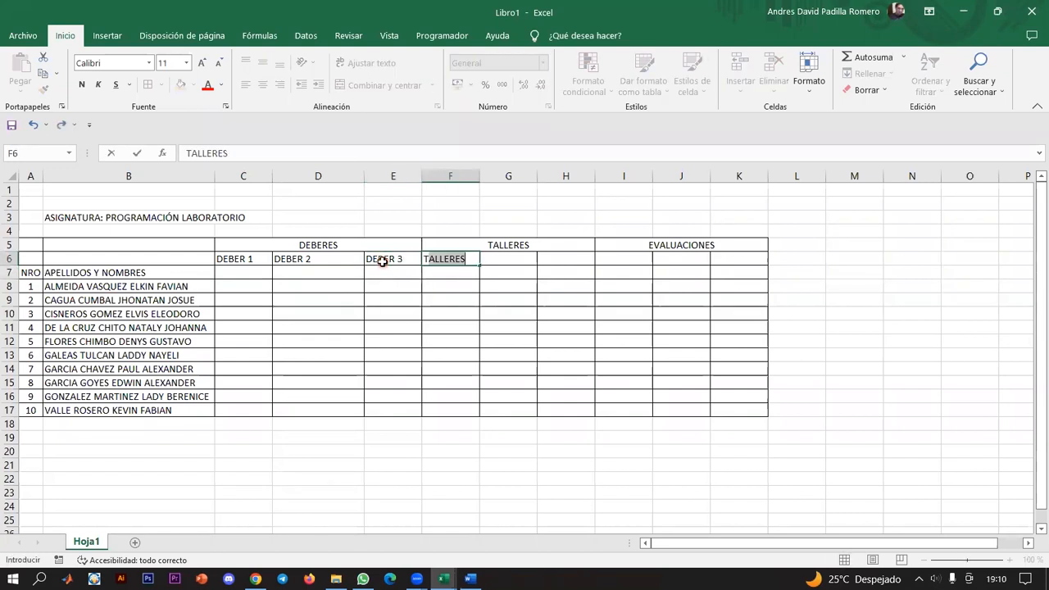
pyautogui.write('ALLER')
pyautogui.press('BackSpace')
pyautogui.press('Return')
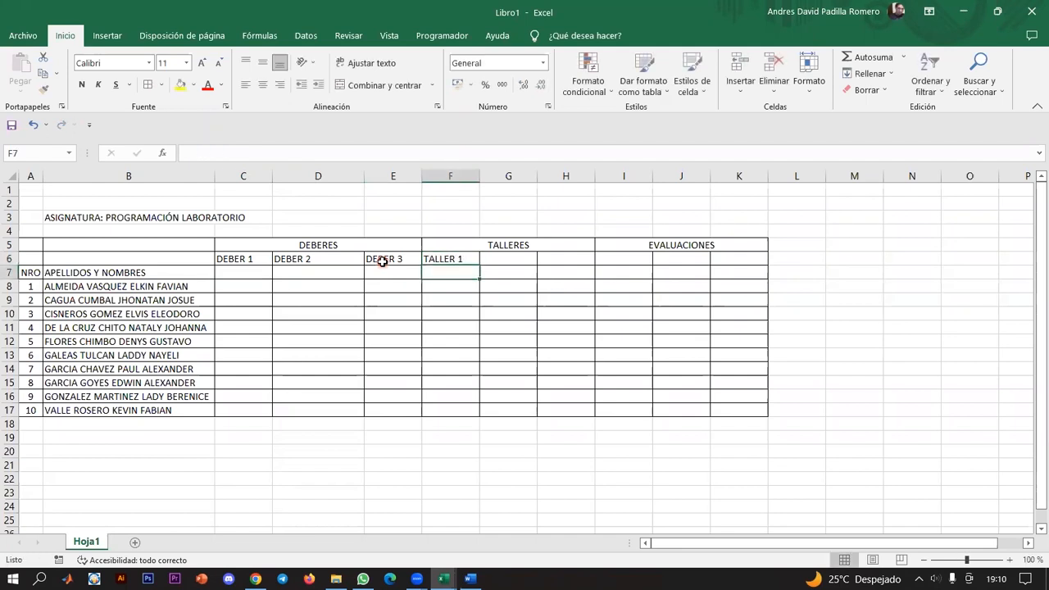
pyautogui.press('Up')
pyautogui.press('Right')
pyautogui.write('TALLER')
pyautogui.press('Up')
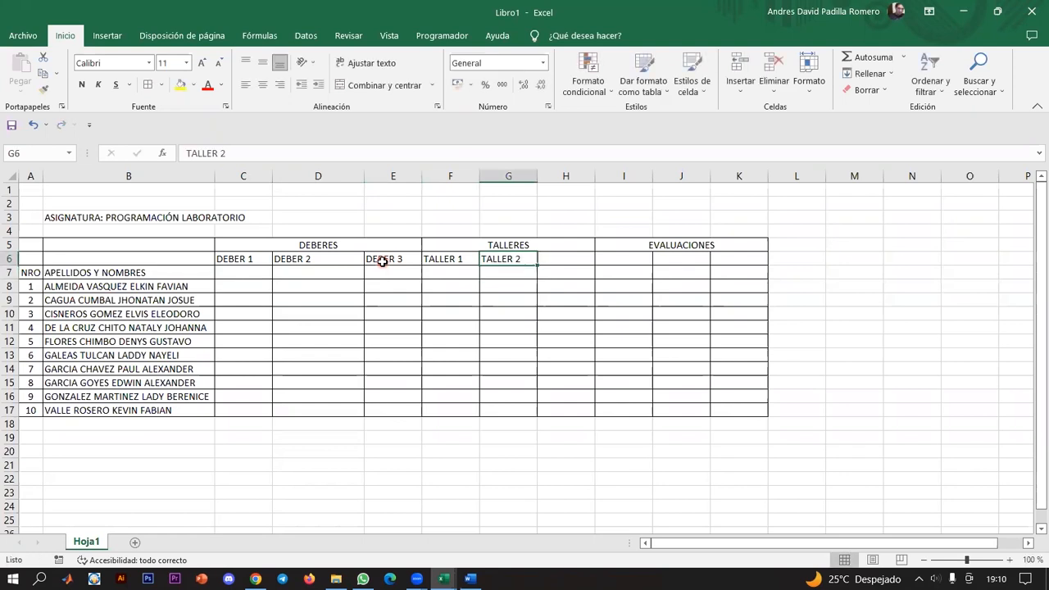
# - Extend the series from F6:G6 into H6 with autofill to add "TALLER 3"
pyautogui.press('Left')
pyautogui.hotkey('shift', 'Right')
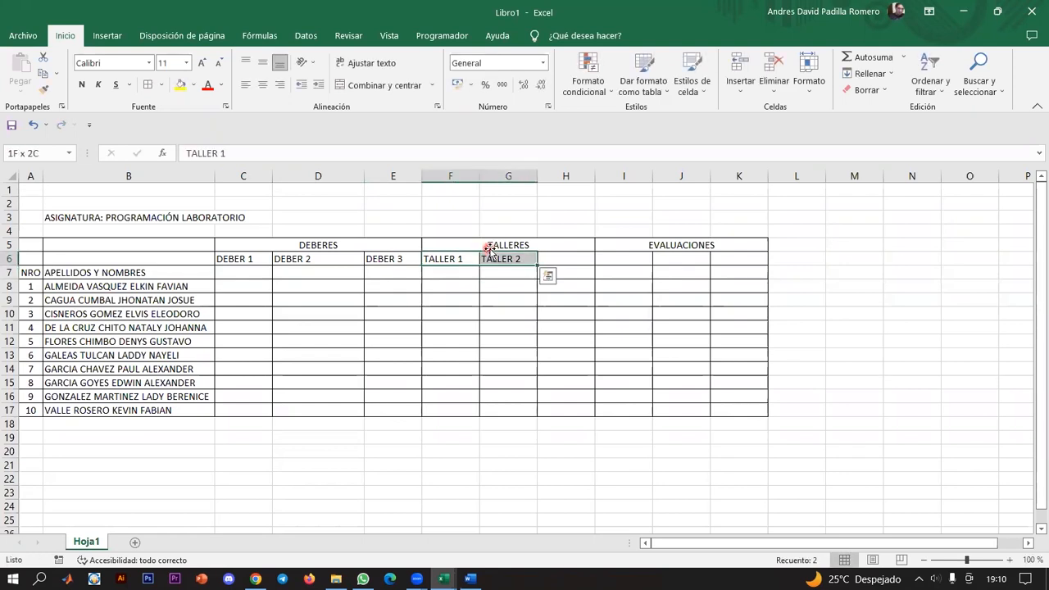
pyautogui.moveTo(536, 263); pyautogui.dragTo(582, 268)
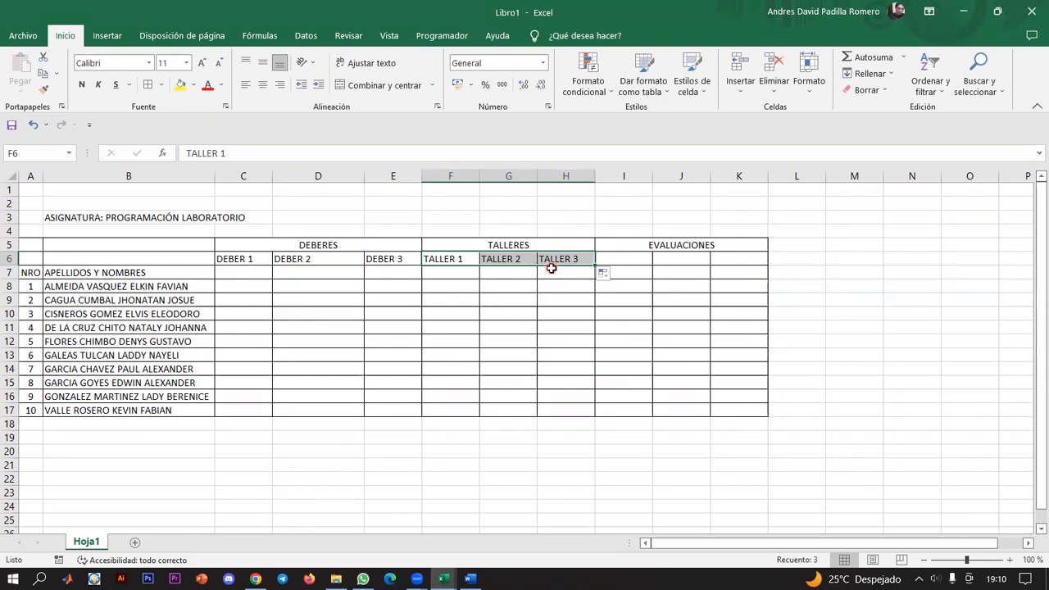
# - Enter the subheadings "EVALUACION 1", "EVALUACIÓN 2" and "EXAMEN FINAL" in I6, J6 and K6 under EVALUACIONES
pyautogui.click(621, 263)
pyautogui.write('E')
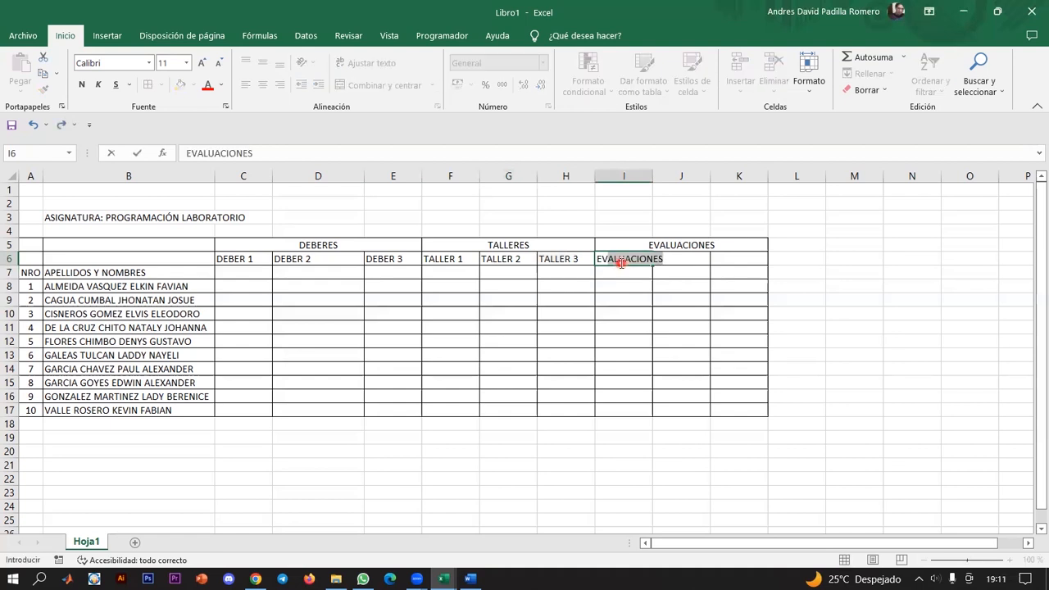
pyautogui.write('VALUACION 1')
pyautogui.press('Tab')
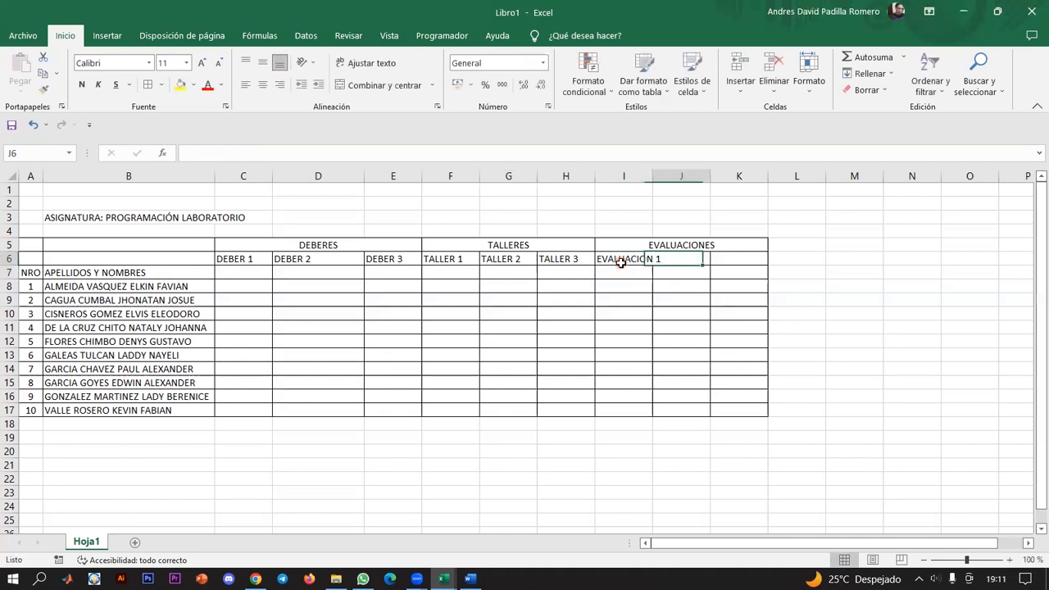
pyautogui.write('EVALUACIÓN 2')
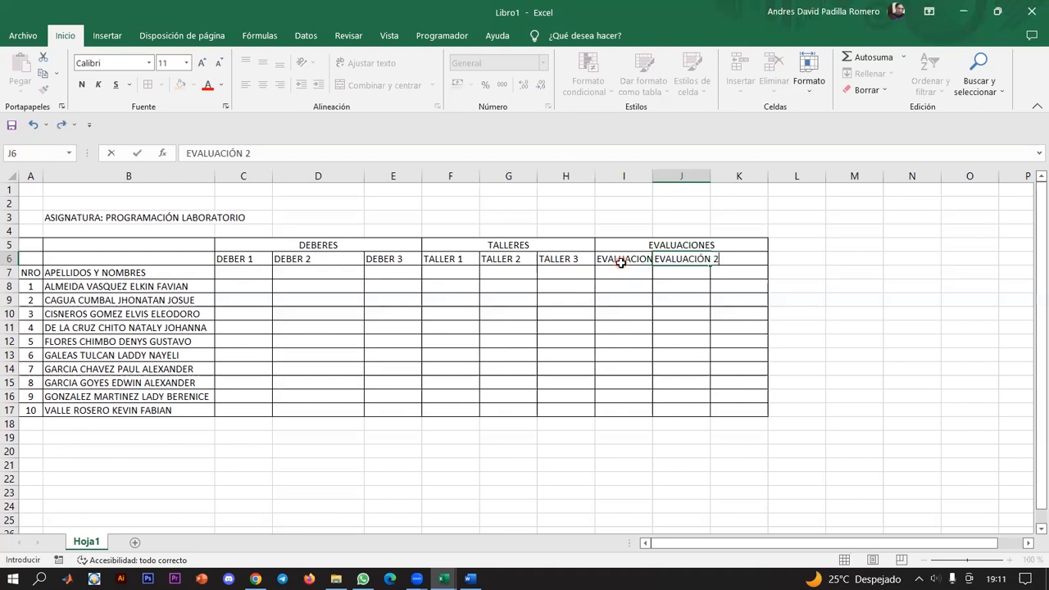
pyautogui.press('Tab')
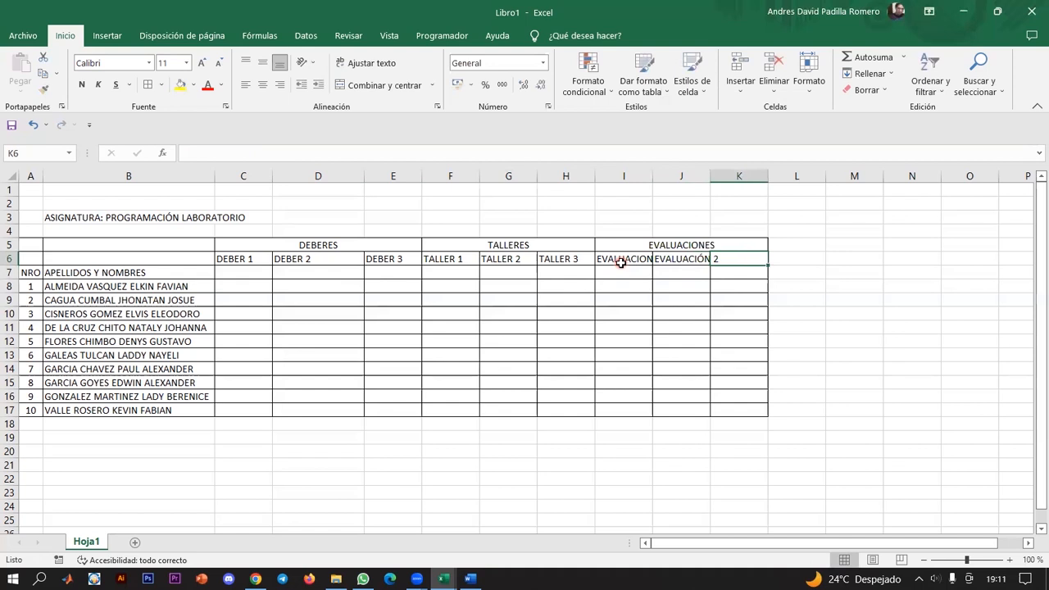
pyautogui.write('EX')
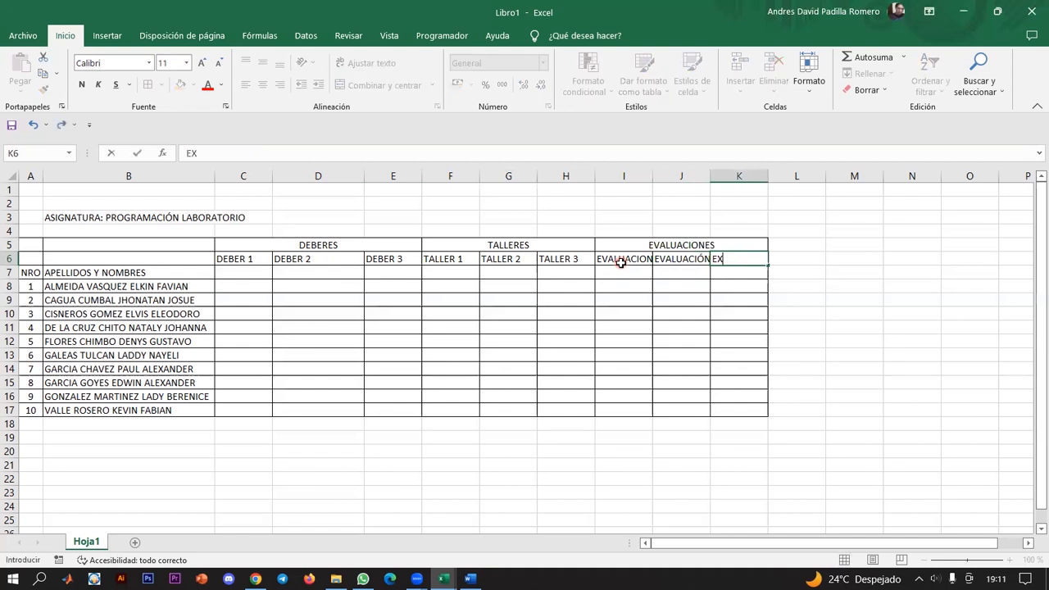
pyautogui.write('AMEN FINAL')
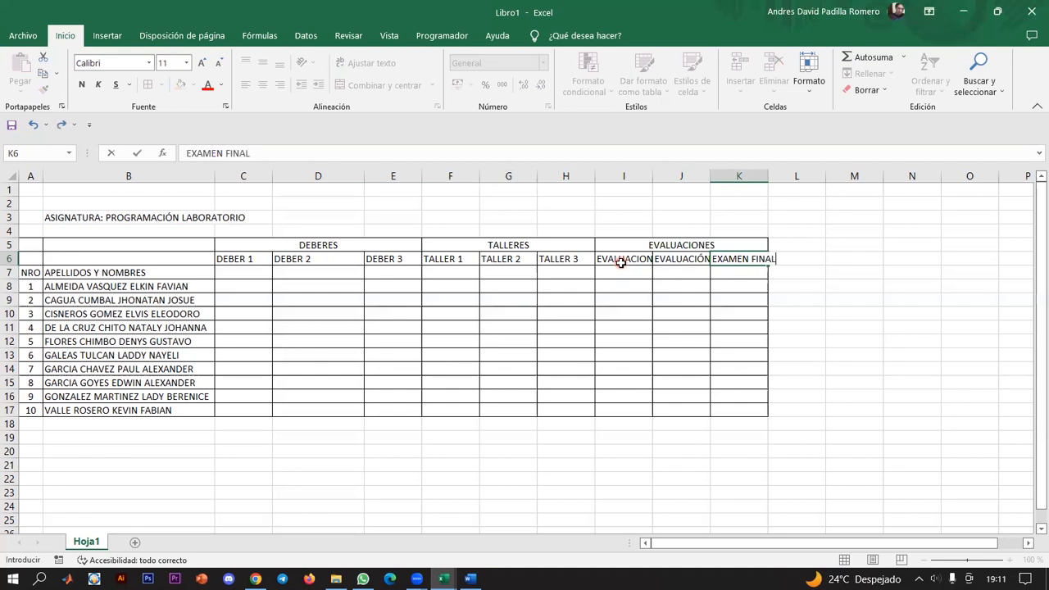
pyautogui.press('Return')
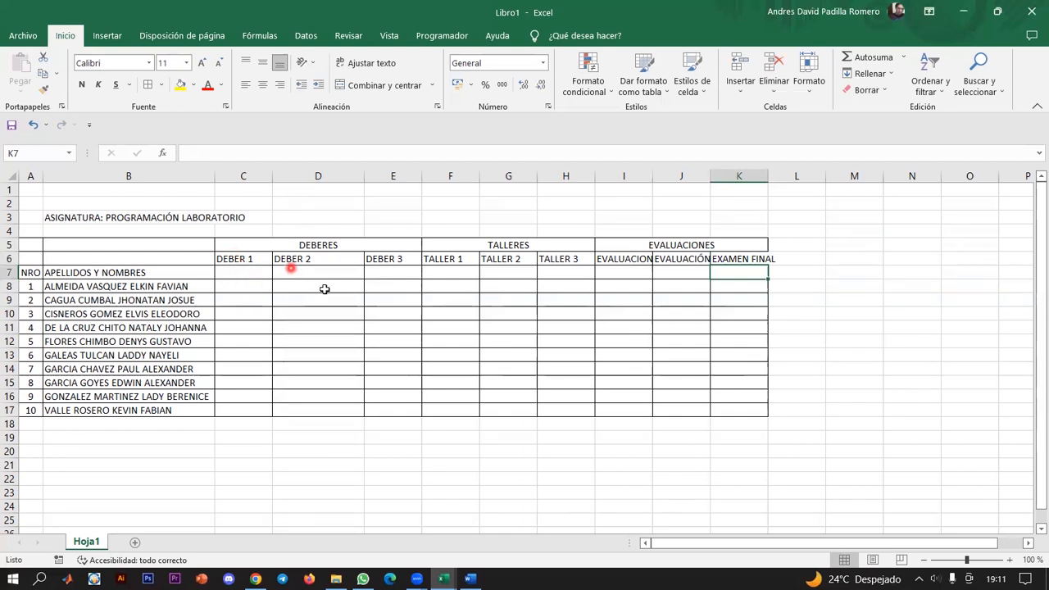
# - Rotate the text of the subheadings in C6:K6 upwards with Girar texto hacia arriba
pyautogui.moveTo(246, 258); pyautogui.dragTo(749, 252)
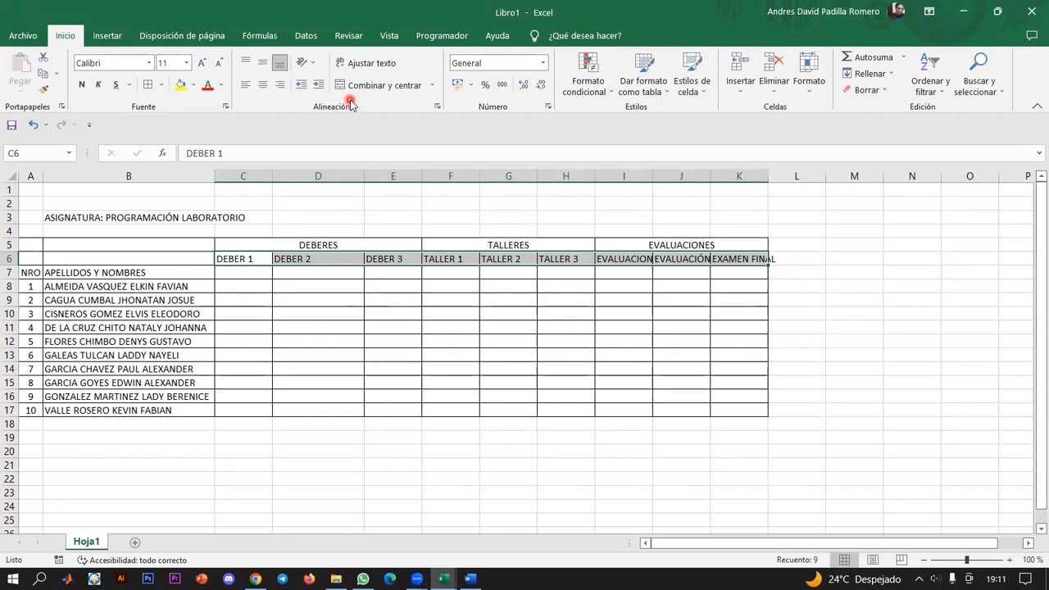
pyautogui.click(315, 65)
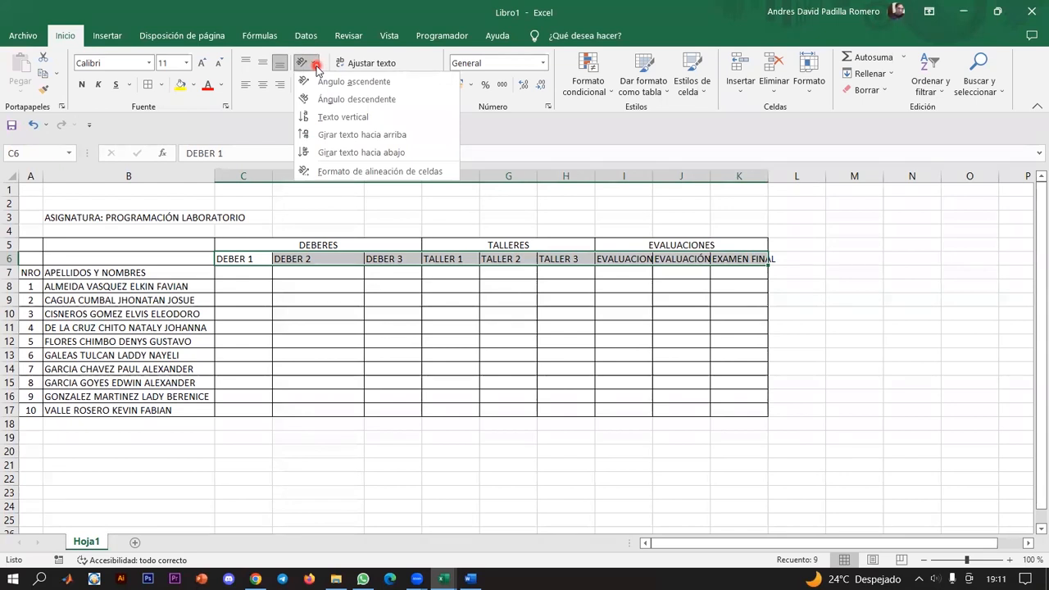
pyautogui.click(350, 137)
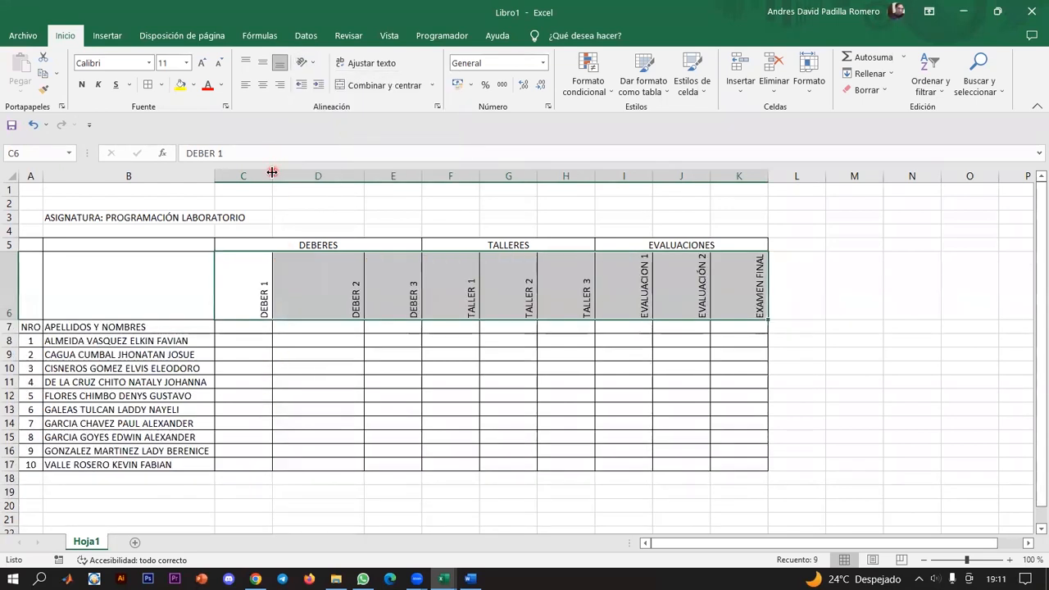
# - Autofit the widths of columns C through K to their rotated subheadings
pyautogui.doubleClick(271, 172)
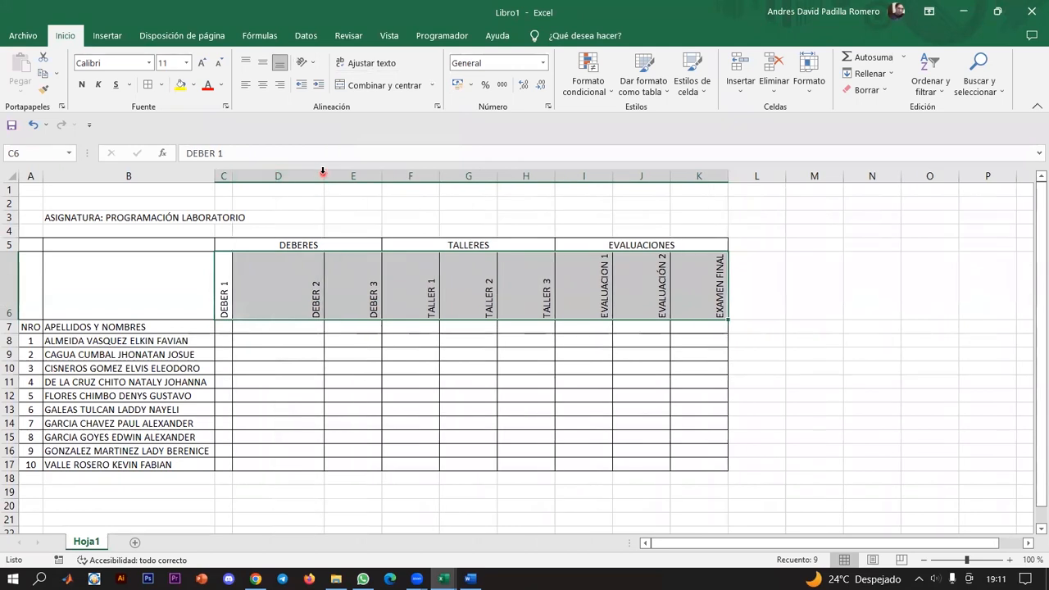
pyautogui.doubleClick(323, 172)
pyautogui.doubleClick(307, 172)
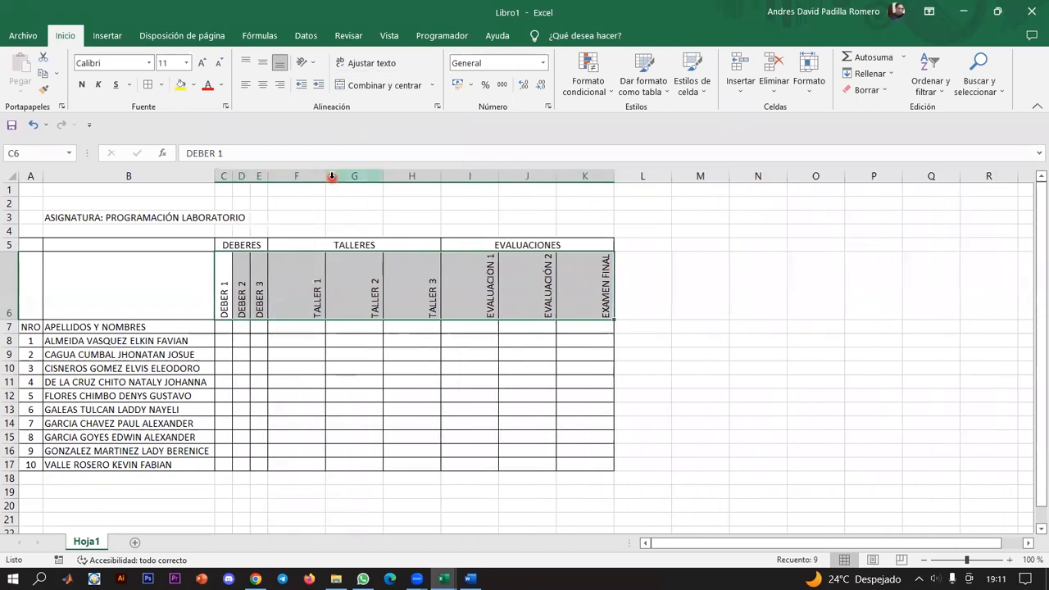
pyautogui.doubleClick(327, 176)
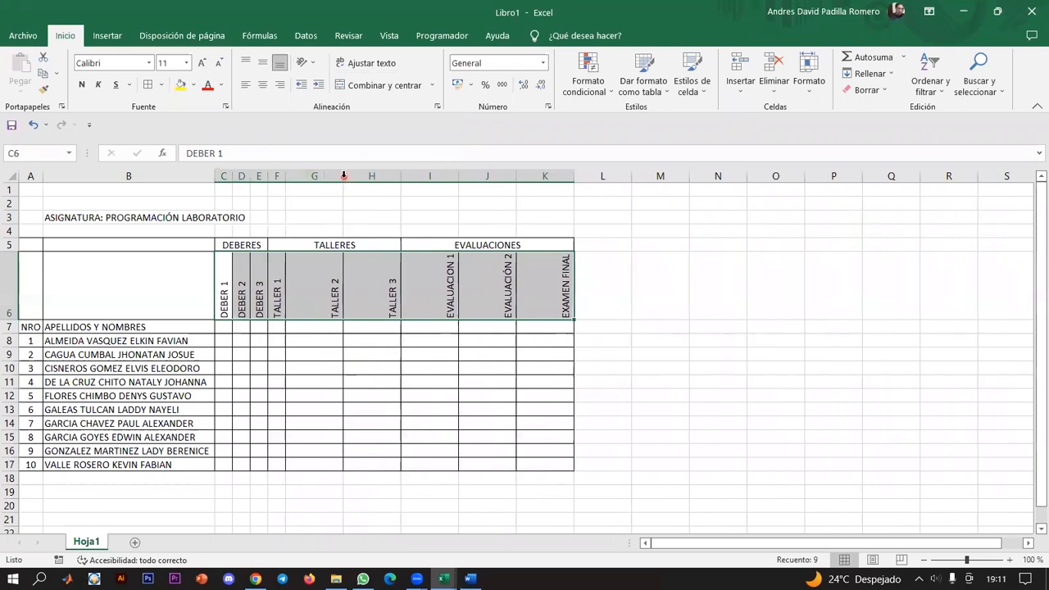
pyautogui.doubleClick(344, 177)
pyautogui.doubleClick(363, 174)
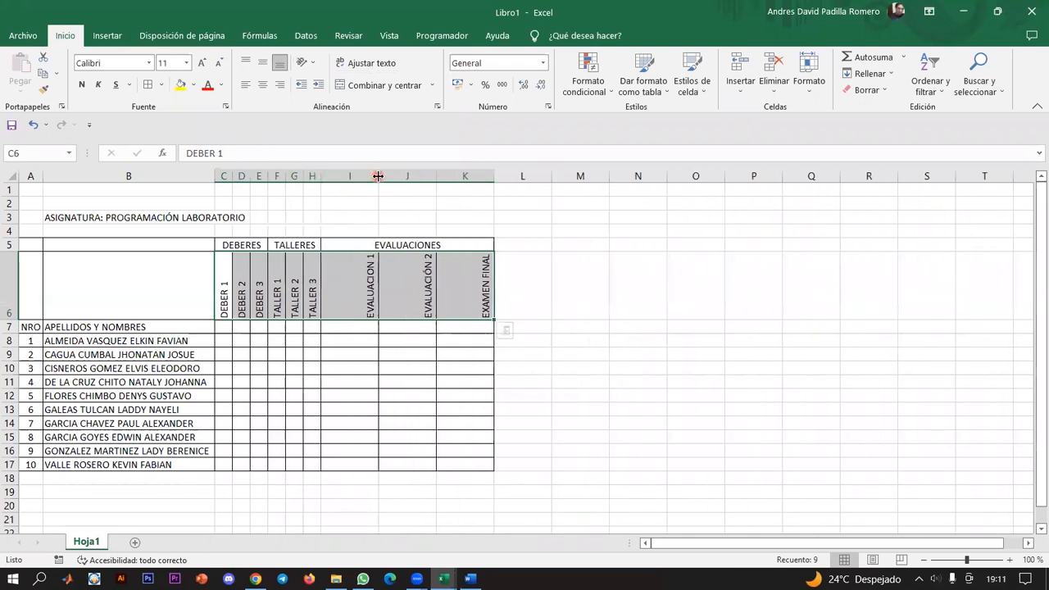
pyautogui.doubleClick(378, 176)
pyautogui.doubleClick(397, 177)
pyautogui.click(412, 177)
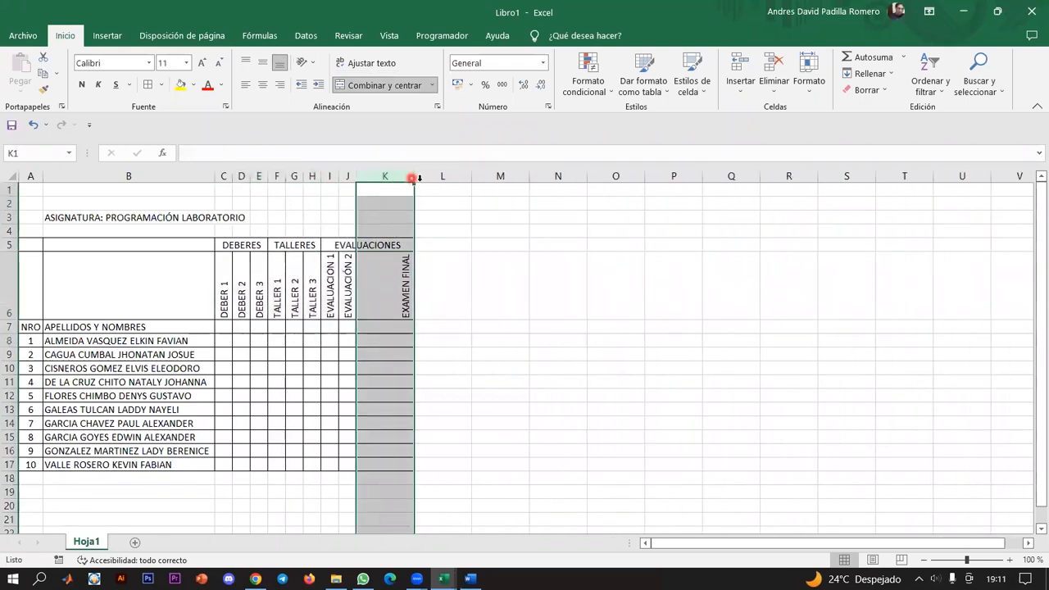
pyautogui.click(396, 205)
pyautogui.doubleClick(414, 176)
pyautogui.click(434, 270)
pyautogui.click(332, 450)
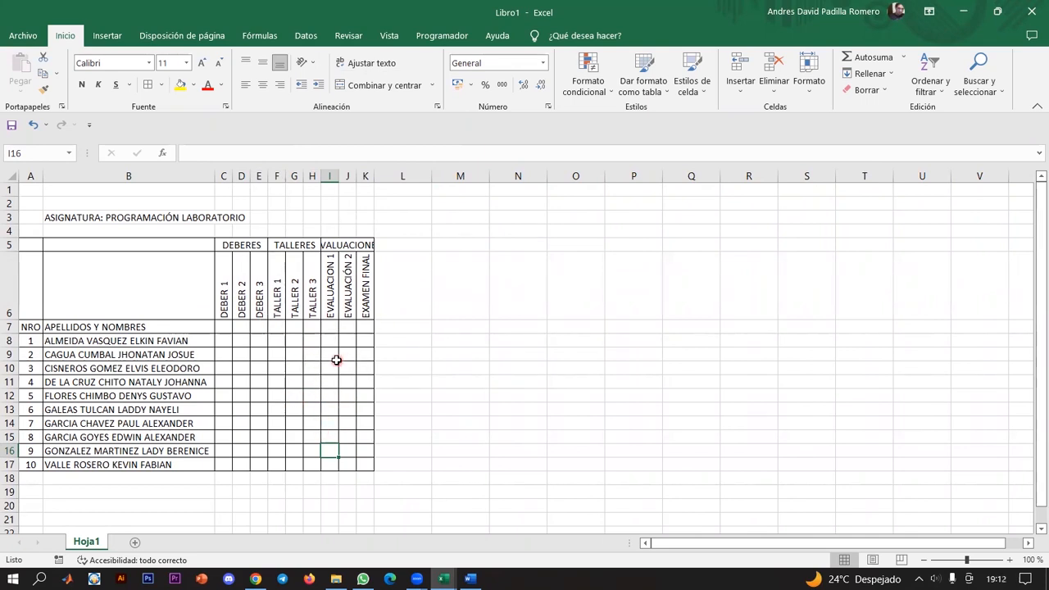
# - Enter the heading PROMEDIO in L5, beside the EVALUACIONES section
pyautogui.click(401, 246)
pyautogui.write('P')
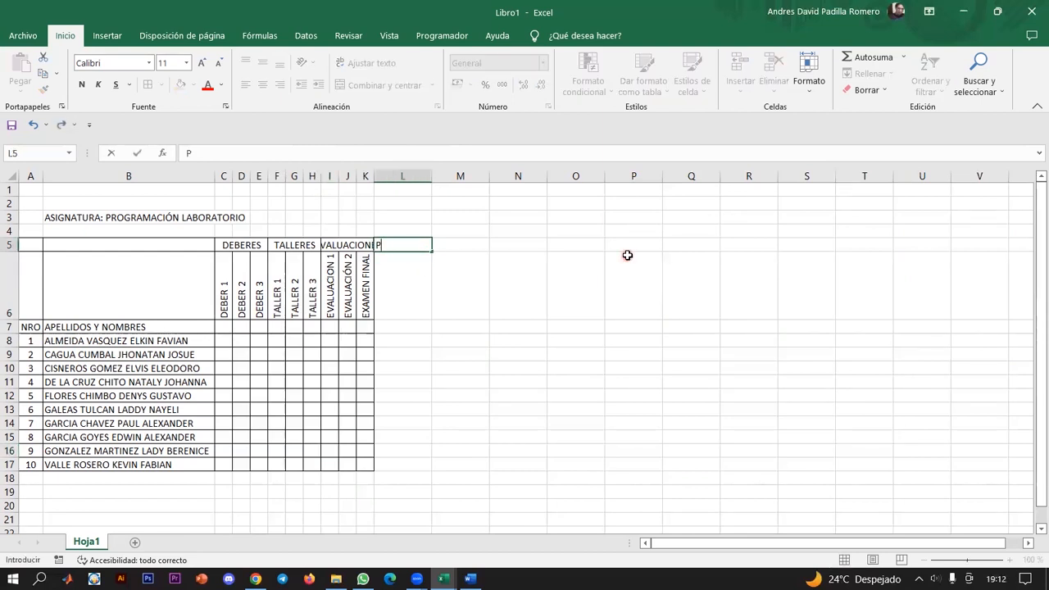
pyautogui.write('ROMEDIO')
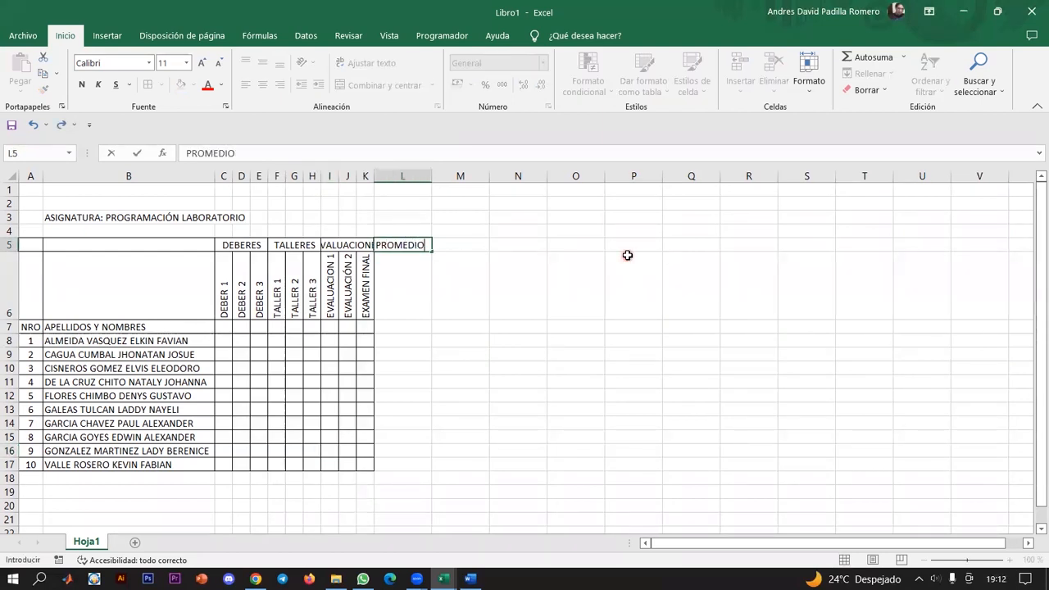
pyautogui.press('Return')
# - Enter the subheadings DEBERES in L6 and TALLERES in M6 for the PROMEDIO section
pyautogui.press('Up')
pyautogui.press('Right')
pyautogui.press('Down')
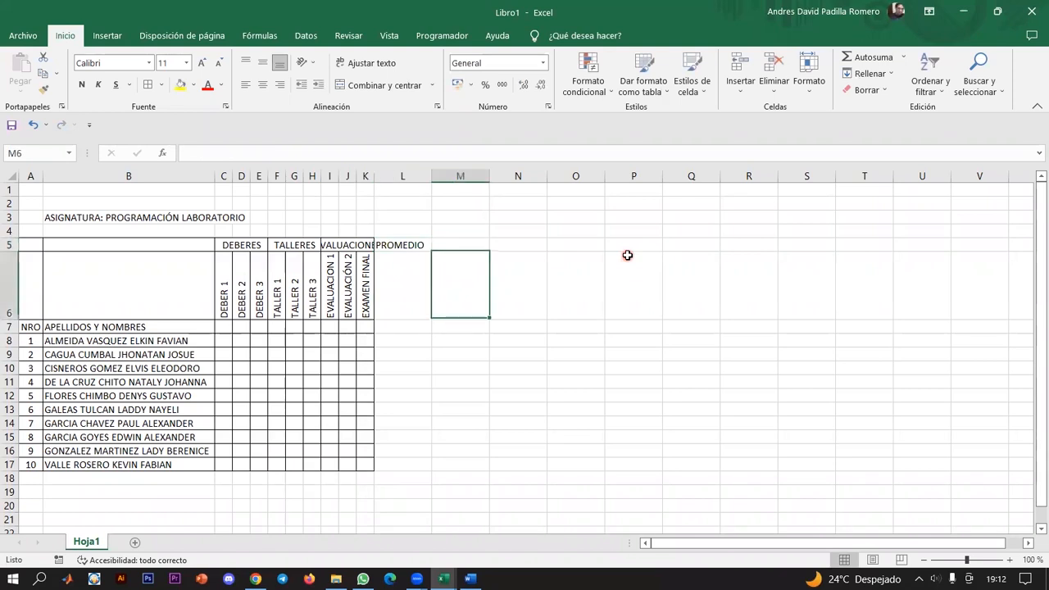
pyautogui.press('Left')
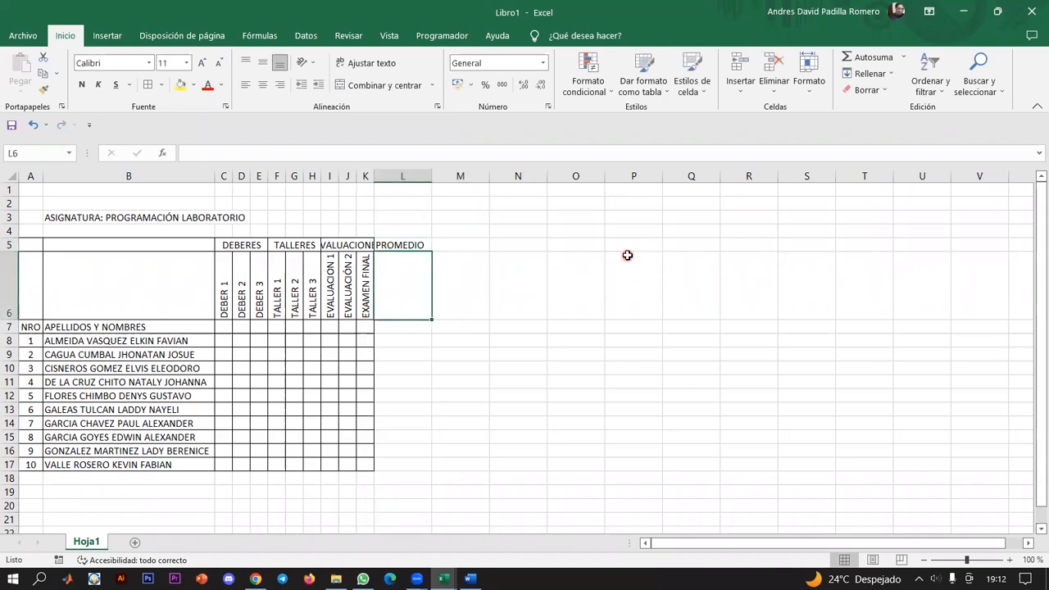
pyautogui.write('DEBERES')
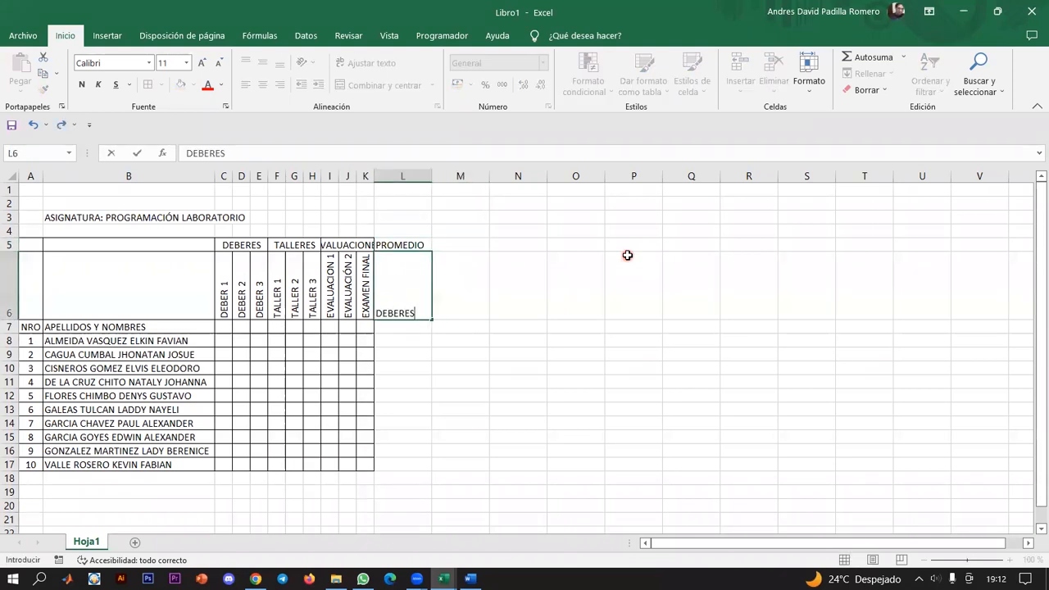
pyautogui.hotkey('ctrl', 'Return')
pyautogui.press('Right')
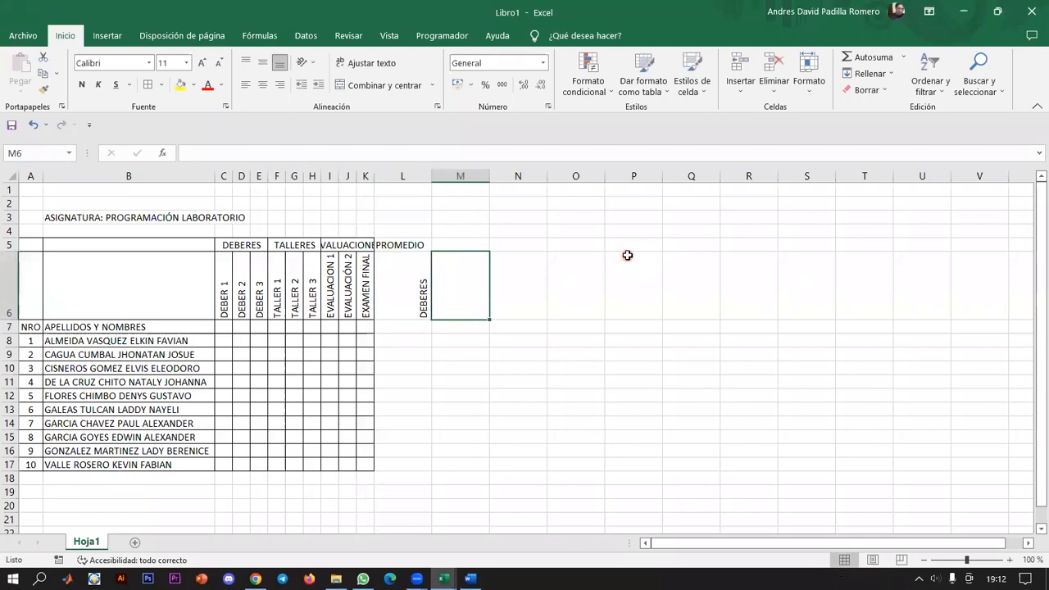
pyautogui.write('E')
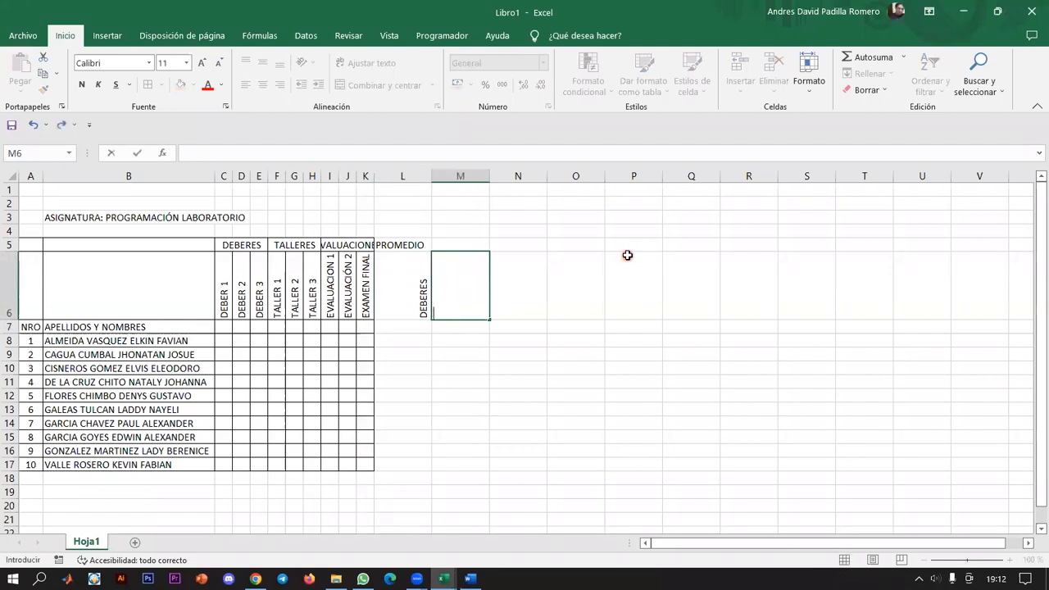
pyautogui.write('TALLERES')
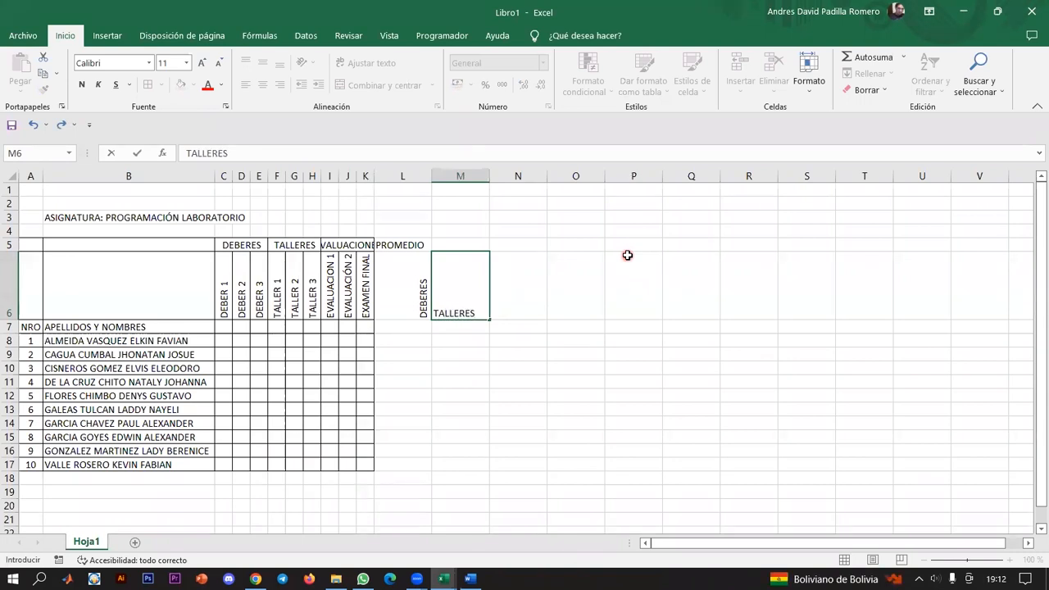
pyautogui.press('Return')
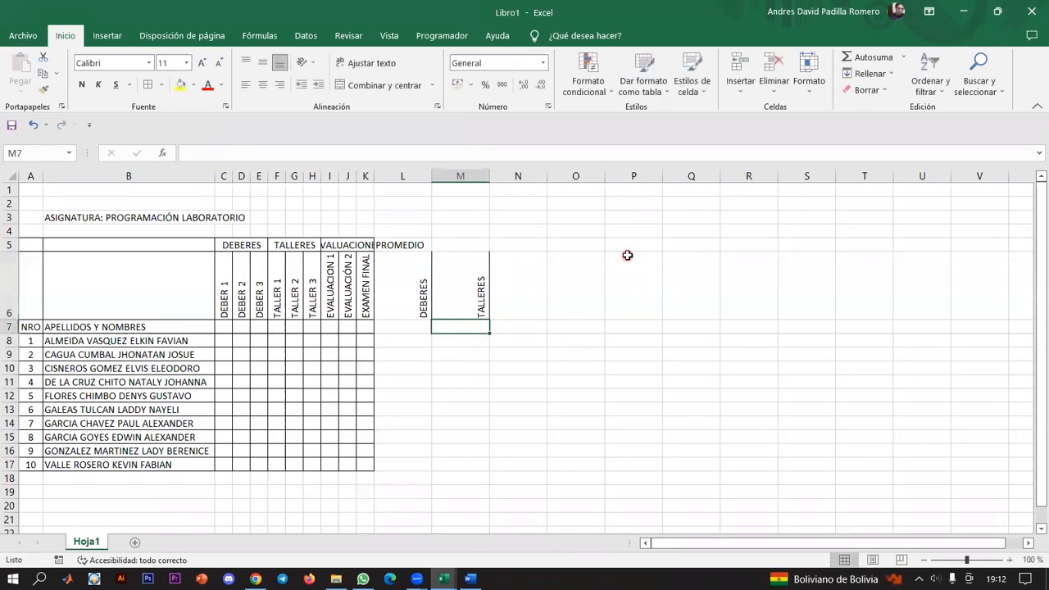
# - Enter the subheadings EVALUACIONES in N6 and EXAMEN in O6 for the PROMEDIO section
pyautogui.press('Up')
pyautogui.press('Right')
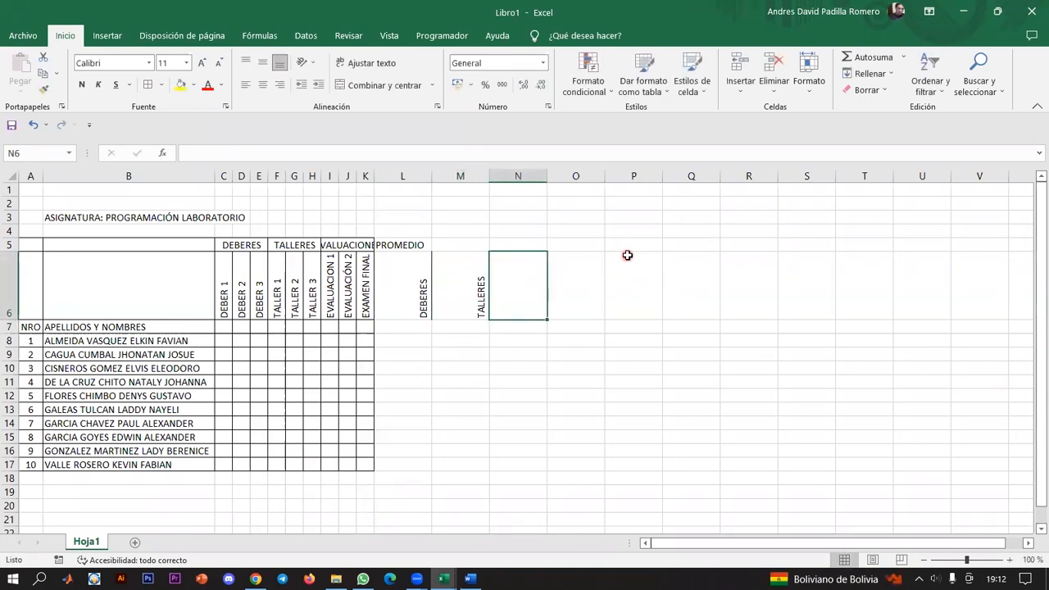
pyautogui.write('EVALUACIONES')
pyautogui.press('Return')
pyautogui.press('Up')
pyautogui.press('Right')
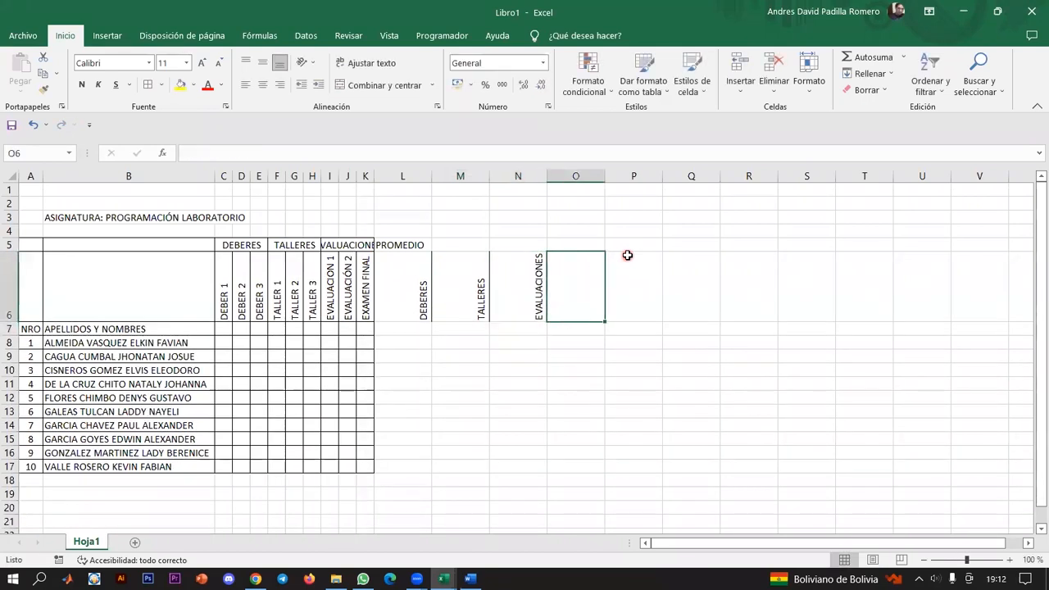
pyautogui.write('EXAMEN')
pyautogui.press('Return')
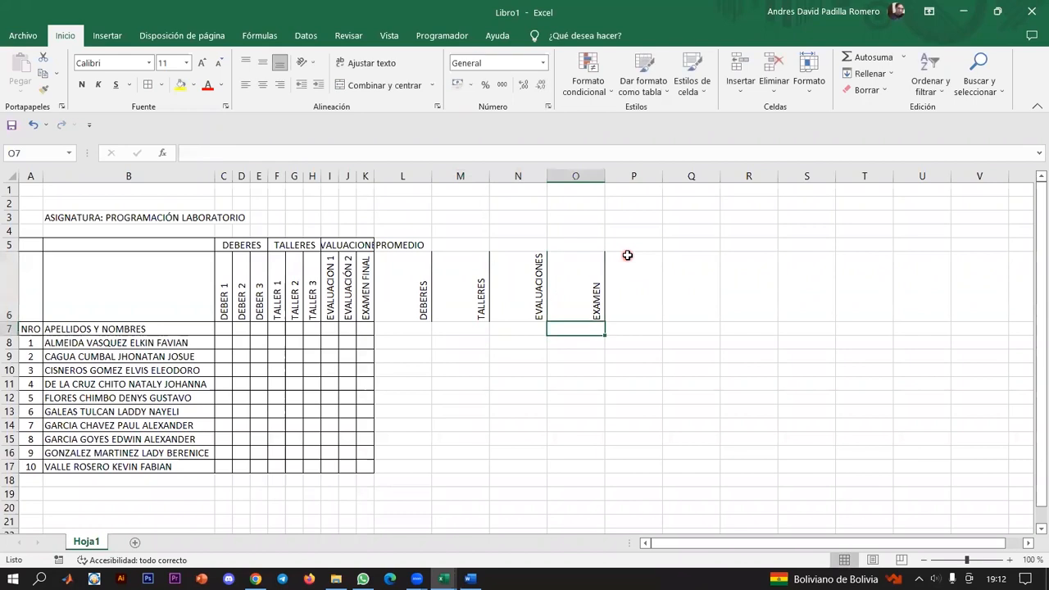
# - Merge and center the PROMEDIO heading across L5:O5, above its four subheadings
pyautogui.click(450, 246)
pyautogui.moveTo(403, 245); pyautogui.dragTo(574, 246)
pyautogui.click(361, 85)
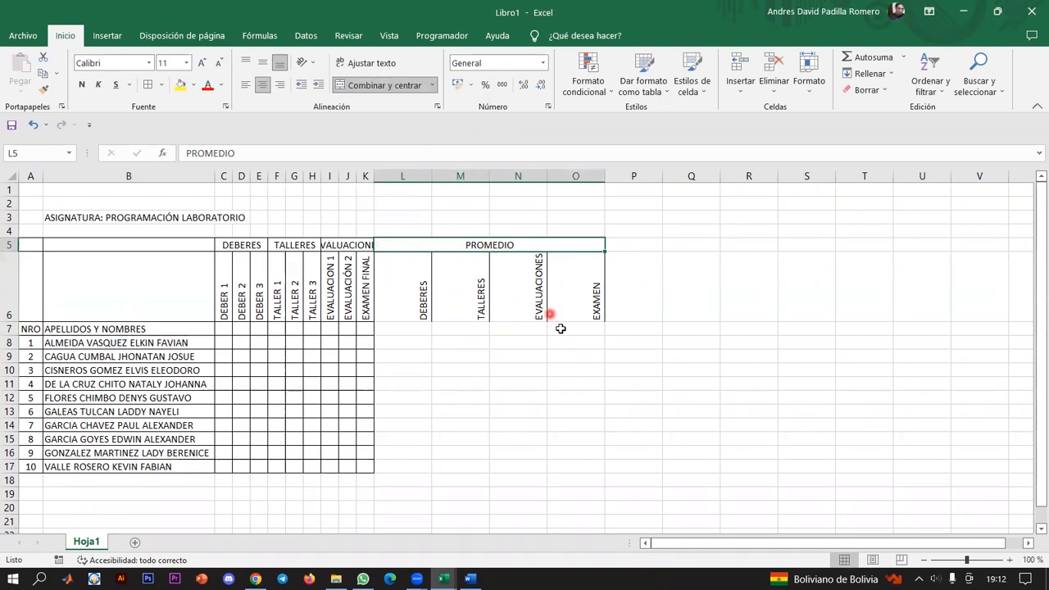
pyautogui.click(565, 342)
# - Autofit the widths of columns L through O to the rotated PROMEDIO subheadings
pyautogui.doubleClick(431, 176)
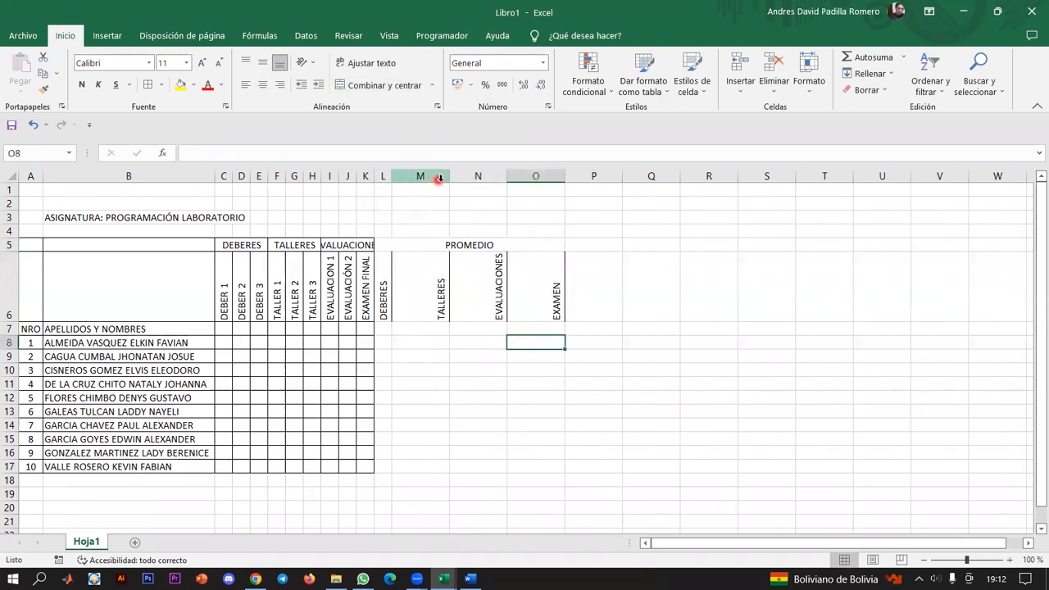
pyautogui.doubleClick(446, 176)
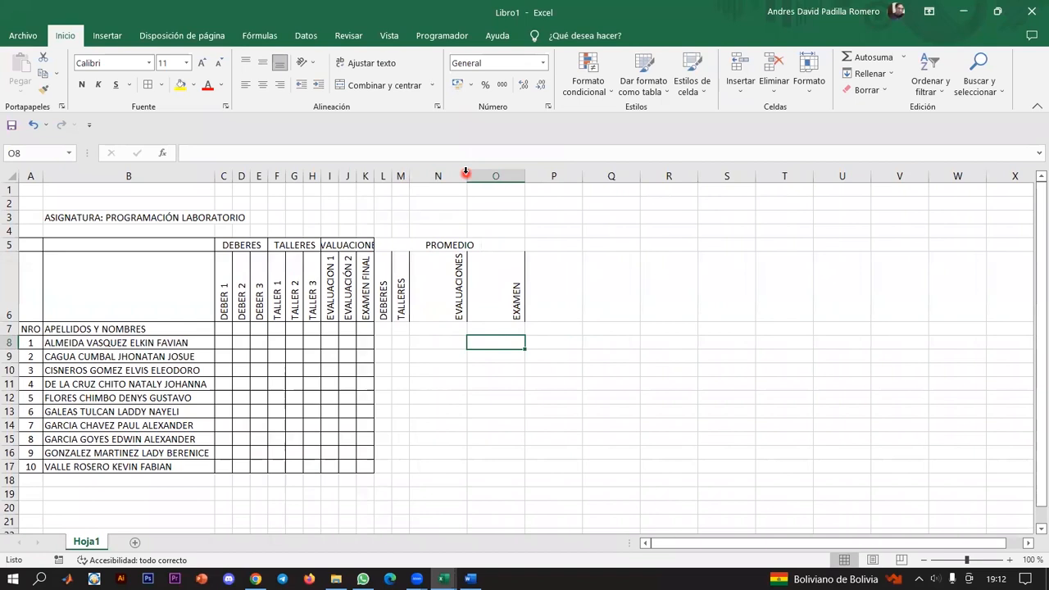
pyautogui.doubleClick(468, 177)
pyautogui.doubleClick(486, 176)
pyautogui.click(420, 396)
# - Enter the heading TOTAL in P6, beside the EXAMEN subheading
pyautogui.click(437, 292)
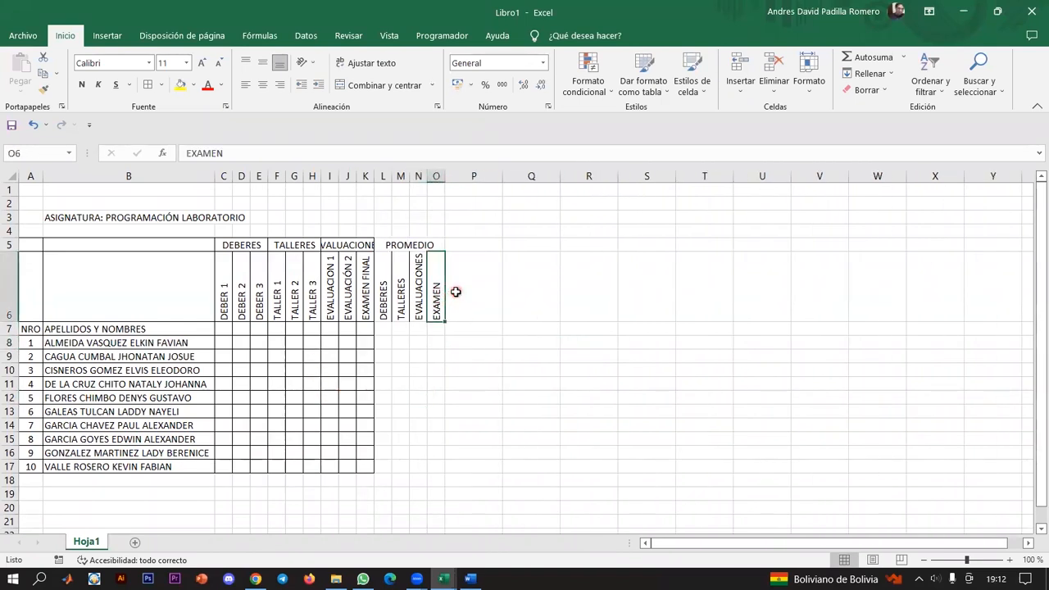
pyautogui.click(455, 291)
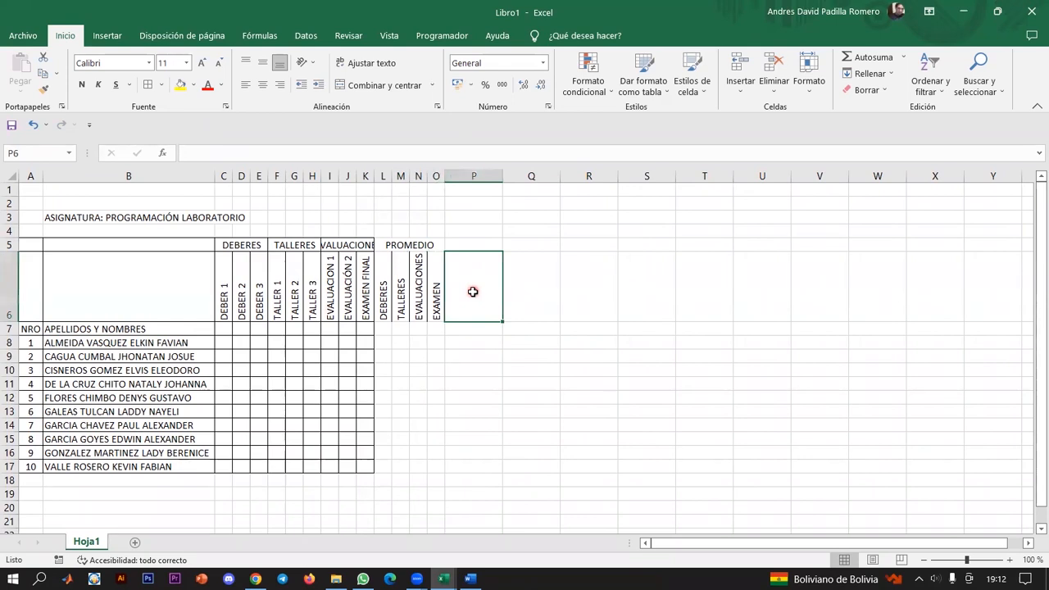
pyautogui.write('TO')
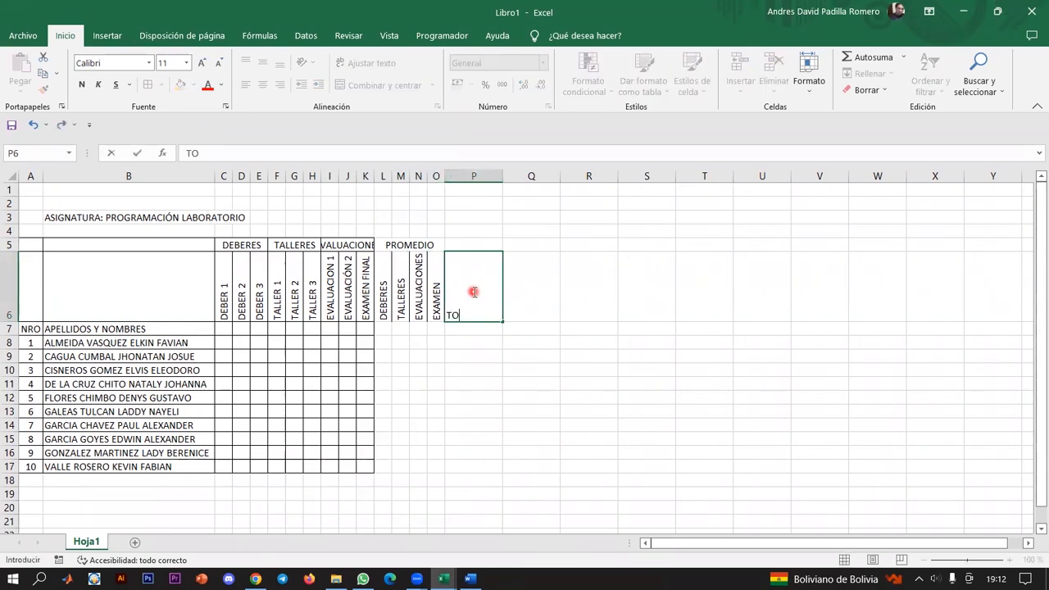
pyautogui.write('TAL')
pyautogui.press('Return')
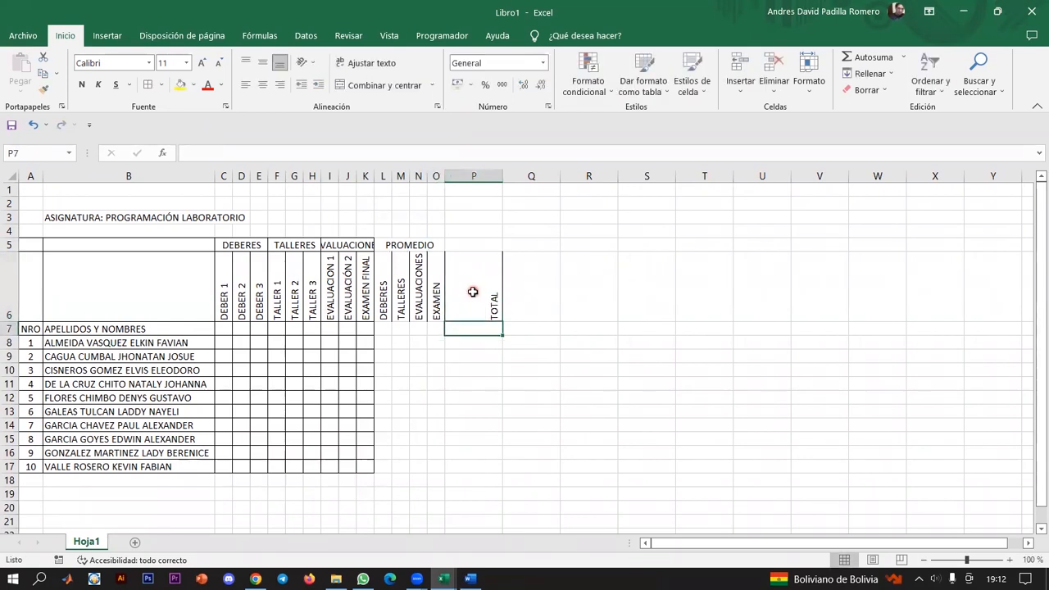
# - Merge and center cells P5:P6 so the TOTAL heading spans both header rows
pyautogui.moveTo(468, 243); pyautogui.dragTo(472, 279)
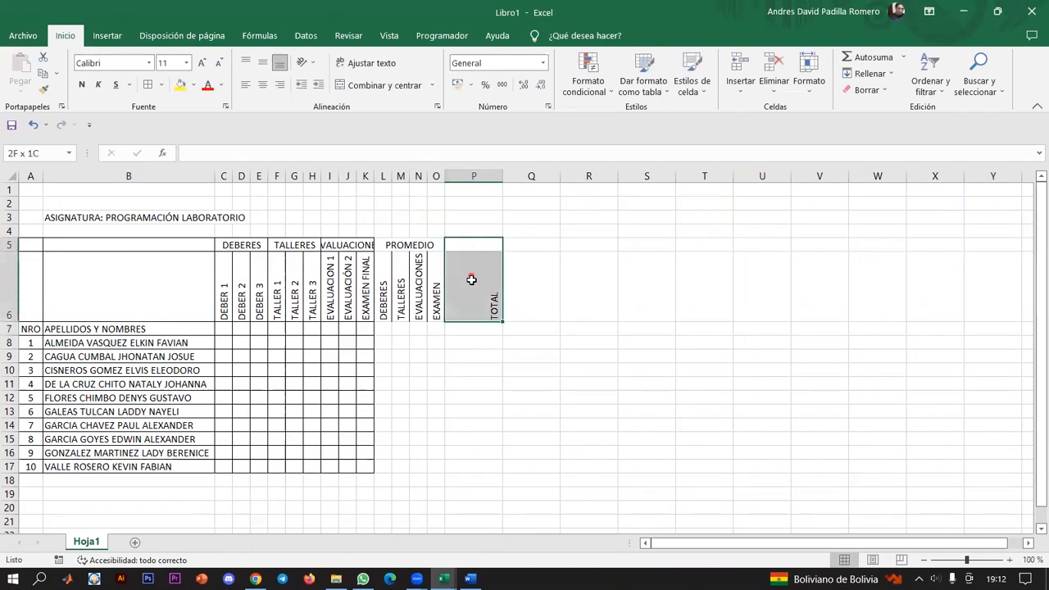
pyautogui.click(349, 87)
pyautogui.click(482, 366)
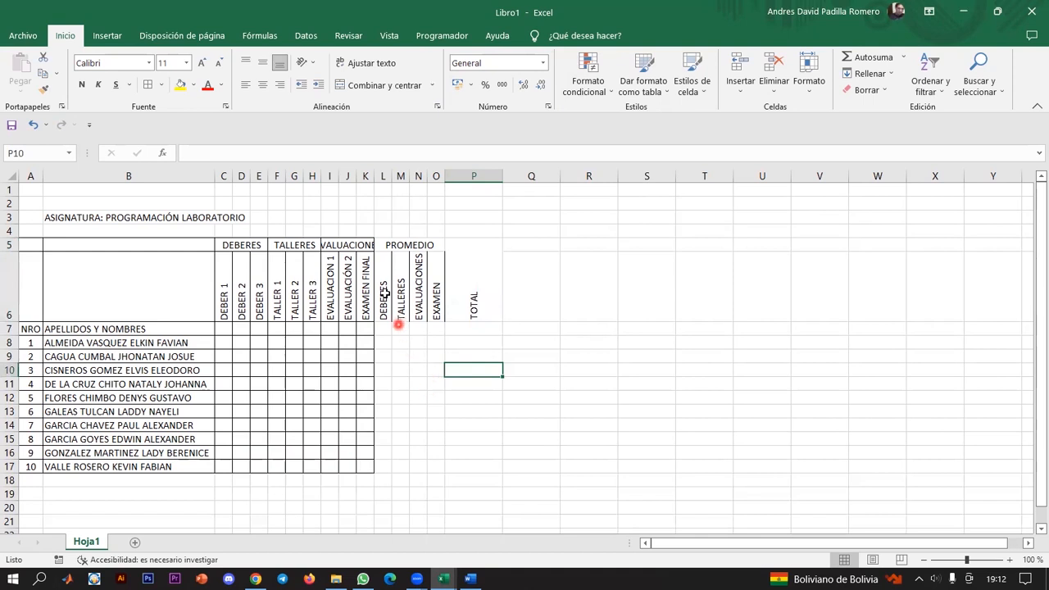
# - Apply all borders to the whole grade table in A5:P17, including the PROMEDIO and TOTAL columns
pyautogui.moveTo(30, 246); pyautogui.dragTo(468, 464)
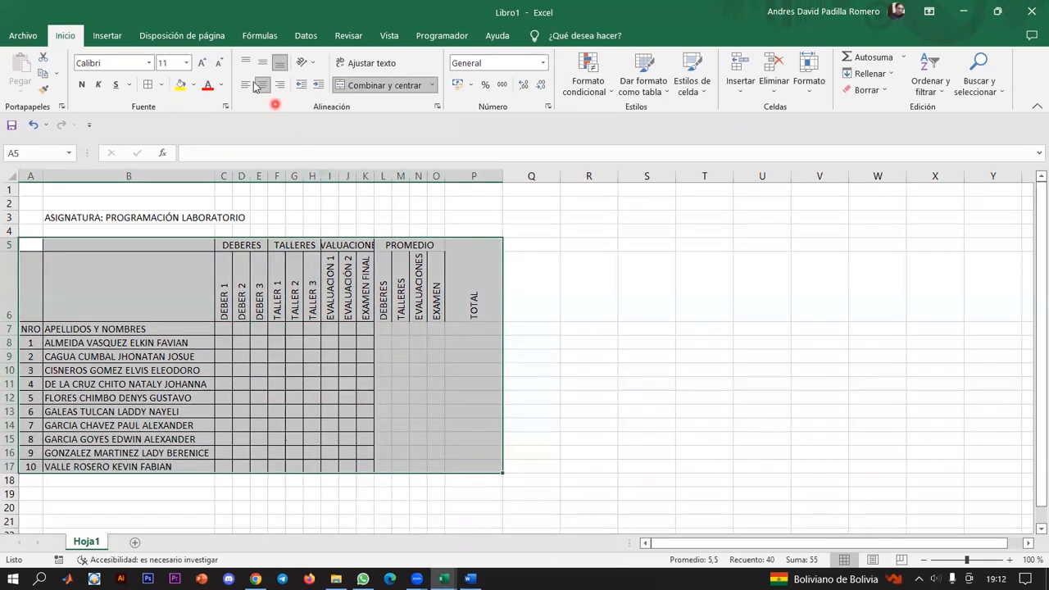
pyautogui.click(148, 87)
pyautogui.click(400, 425)
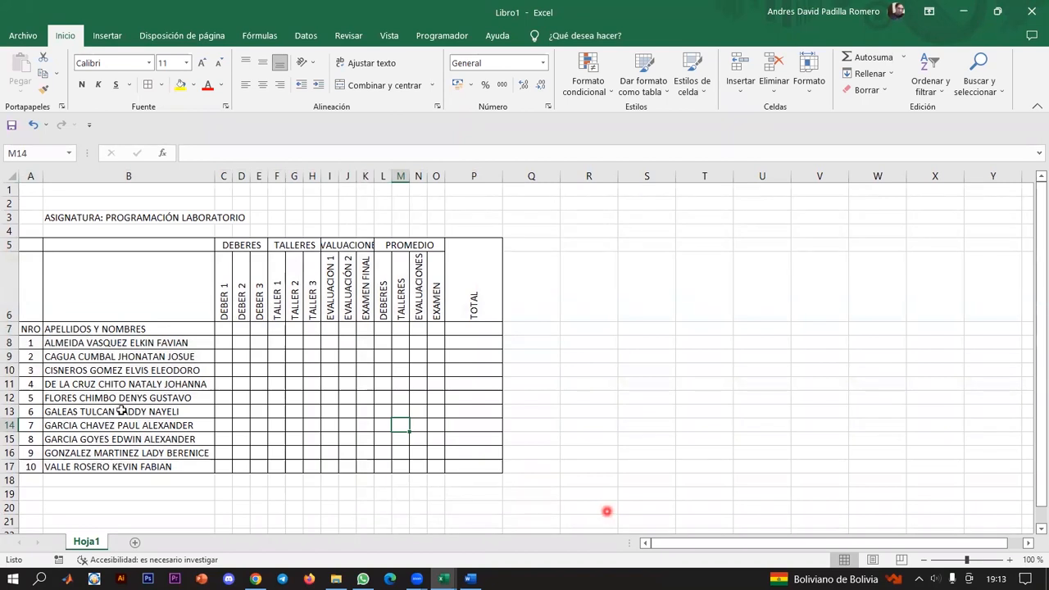
pyautogui.hotkey('alt', 'Tab')
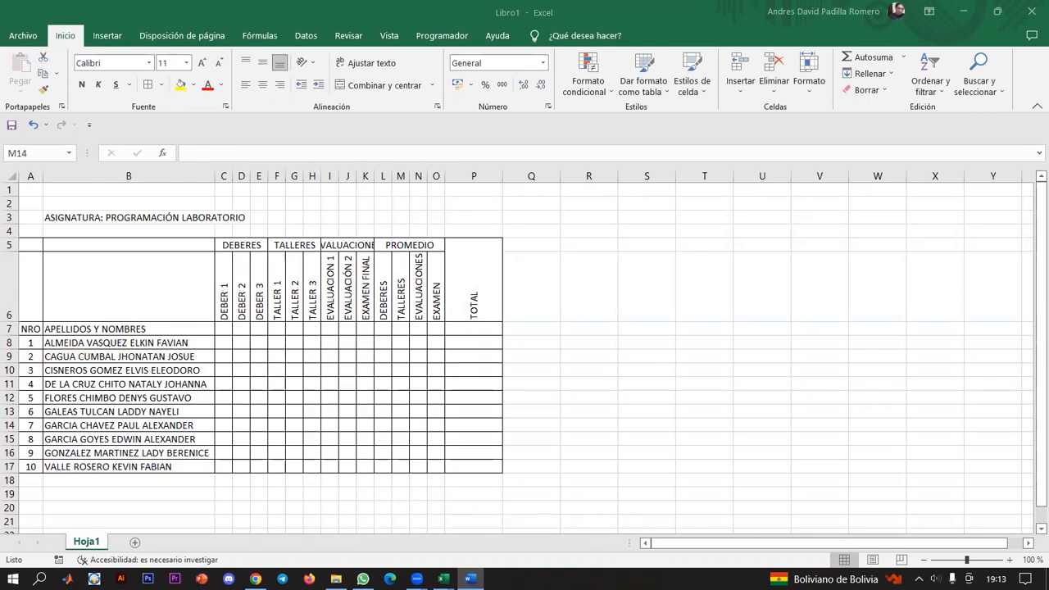
pyautogui.moveTo(459, 579)
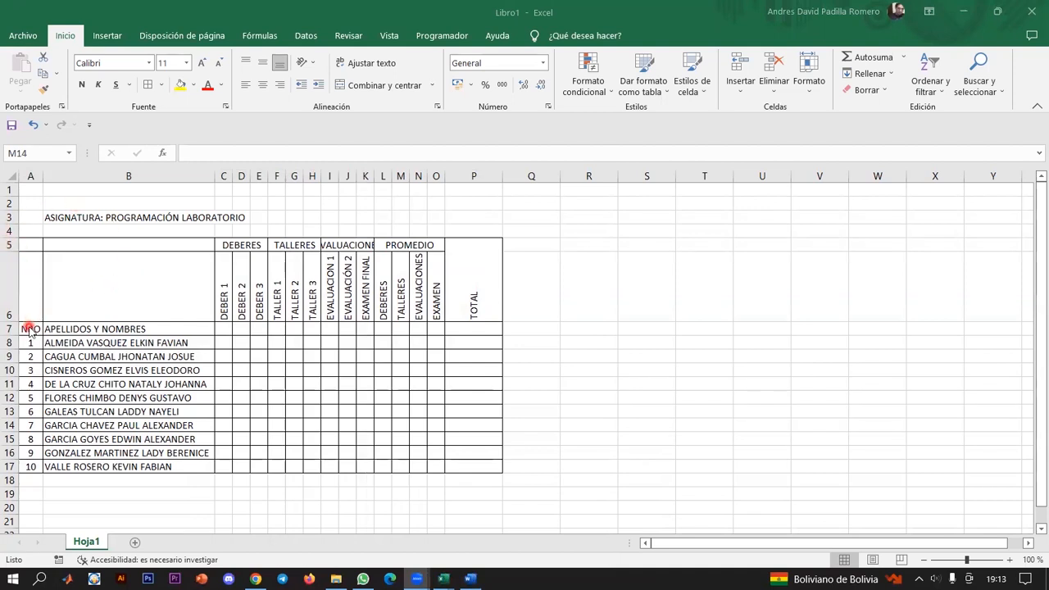
pyautogui.click(131, 329)
pyautogui.hotkey('ctrl', 'c')
pyautogui.click(124, 294)
pyautogui.doubleClick(124, 294)
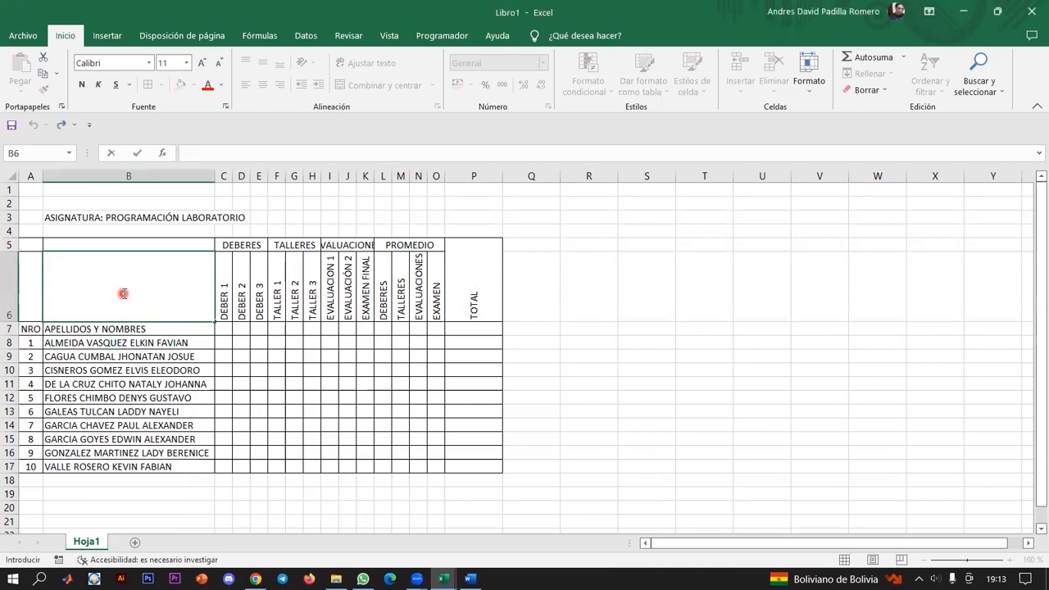
pyautogui.press('Escape')
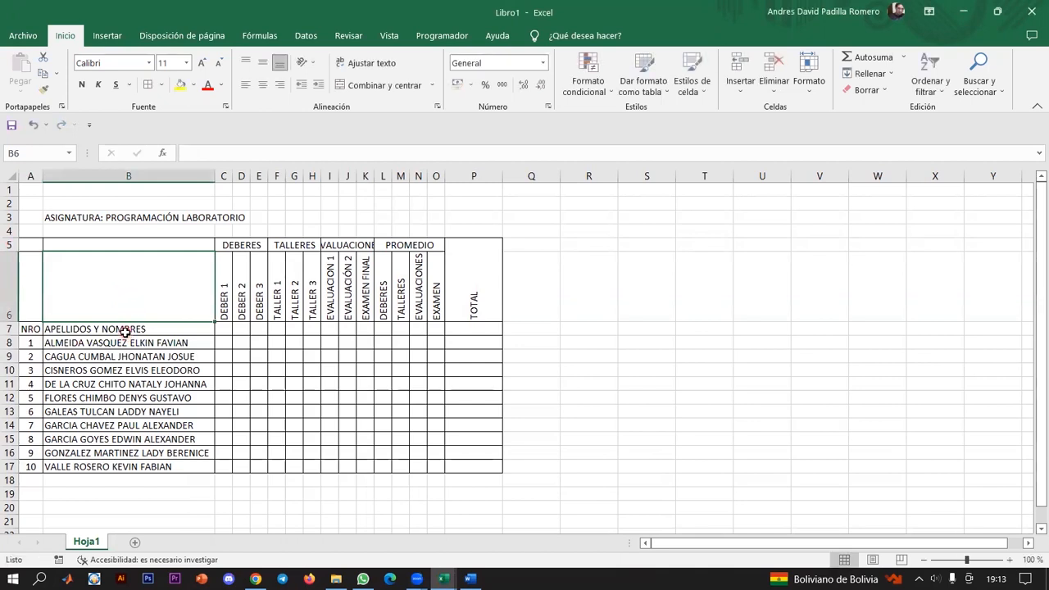
# - Move the heading text APELLIDOS Y NOMBRES from B7 up to B6 by cutting and pasting it
pyautogui.click(124, 329)
pyautogui.doubleClick(125, 329)
pyautogui.moveTo(146, 329); pyautogui.dragTo(43, 335)
pyautogui.hotkey('ctrl', 'x')
pyautogui.click(116, 292)
pyautogui.doubleClick(116, 292)
pyautogui.hotkey('ctrl', 'v')
pyautogui.click(80, 331)
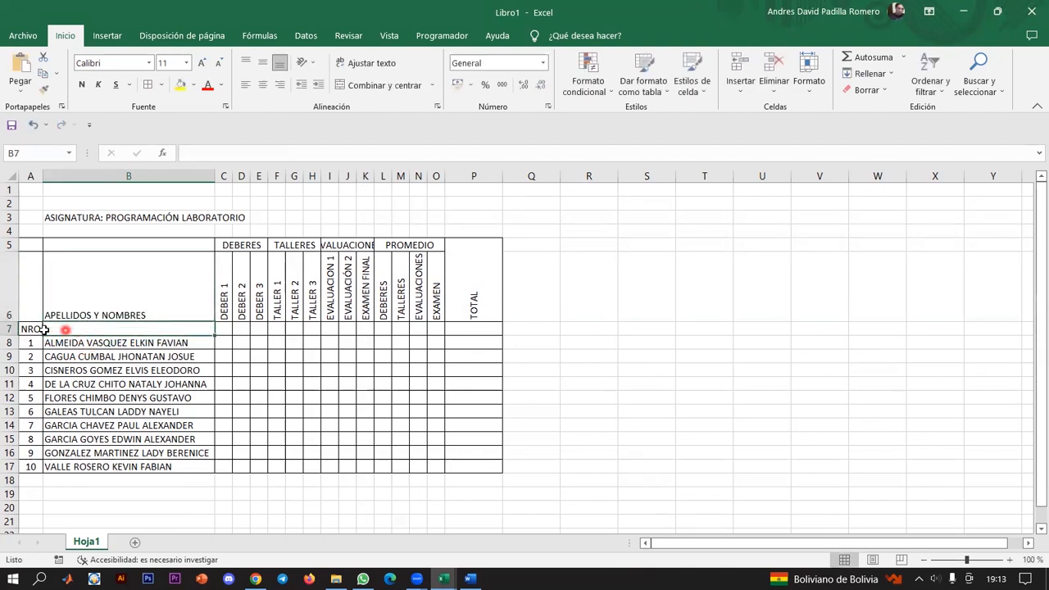
# - Move the heading text NRO from A7 up to A6 by cutting and pasting it
pyautogui.click(27, 329)
pyautogui.doubleClick(33, 330)
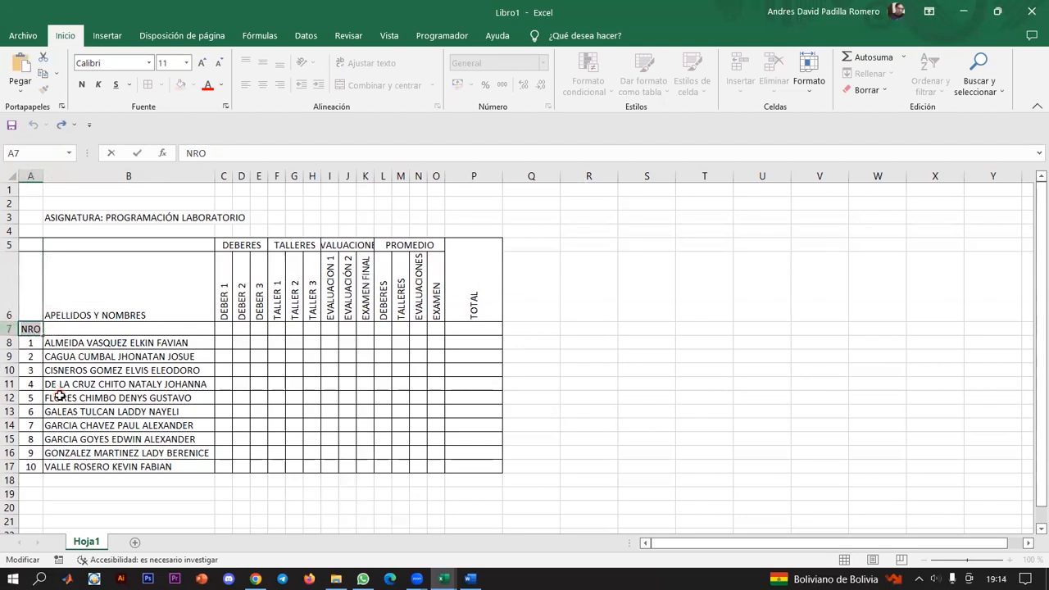
pyautogui.hotkey('ctrl', 'x')
pyautogui.doubleClick(31, 289)
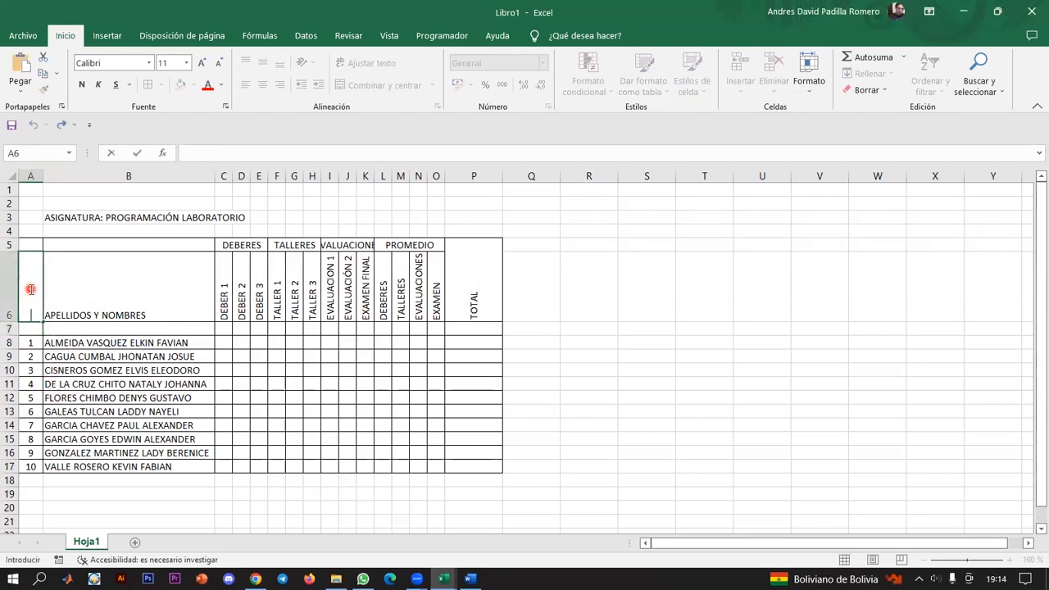
pyautogui.hotkey('ctrl', 'v')
pyautogui.press('Return')
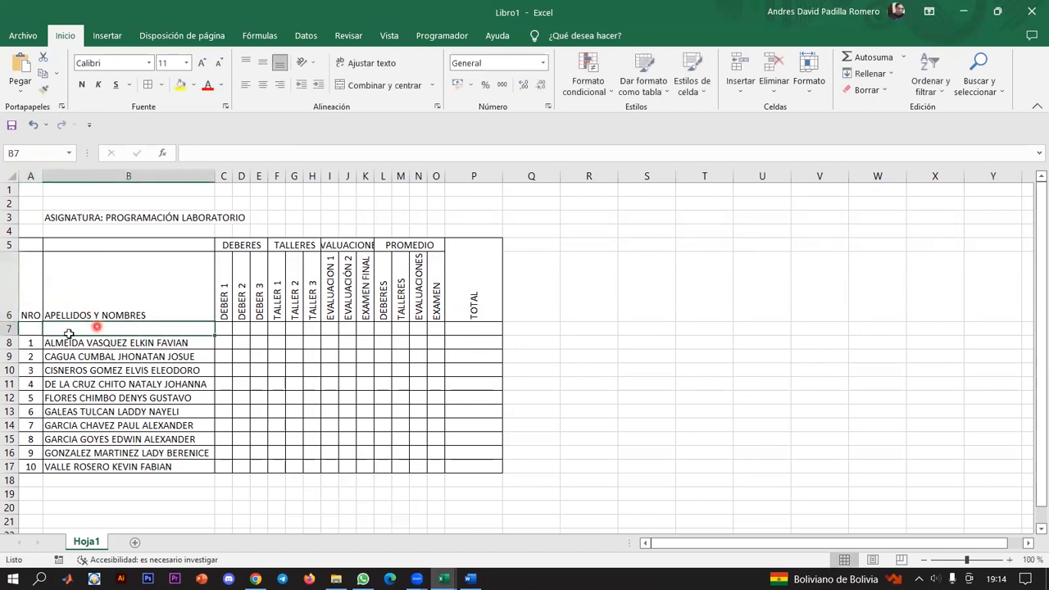
# - Delete the emptied row 7 between the headings and the student list
pyautogui.click(10, 328)
pyautogui.rightClick(10, 328)
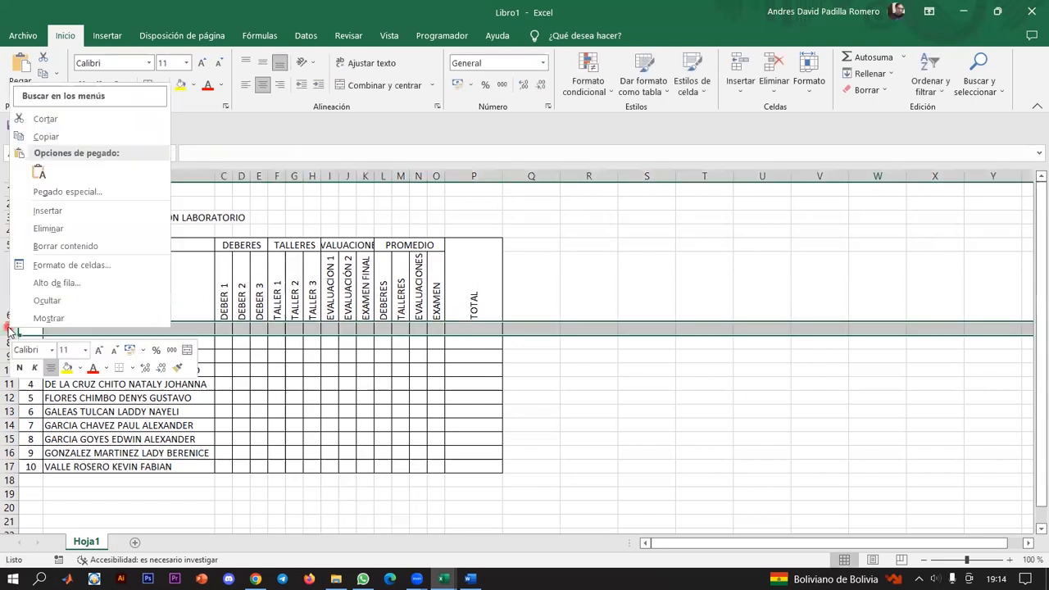
pyautogui.click(50, 227)
pyautogui.click(118, 344)
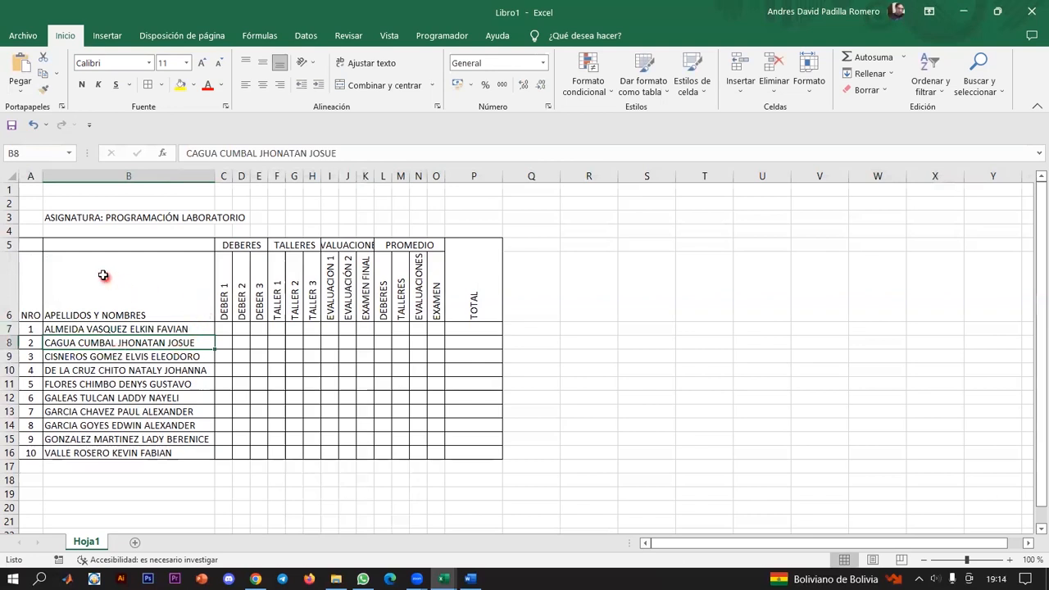
# - Merge and center cells A5:A6 so the NRO heading spans both header rows
pyautogui.moveTo(30, 246); pyautogui.dragTo(30, 271)
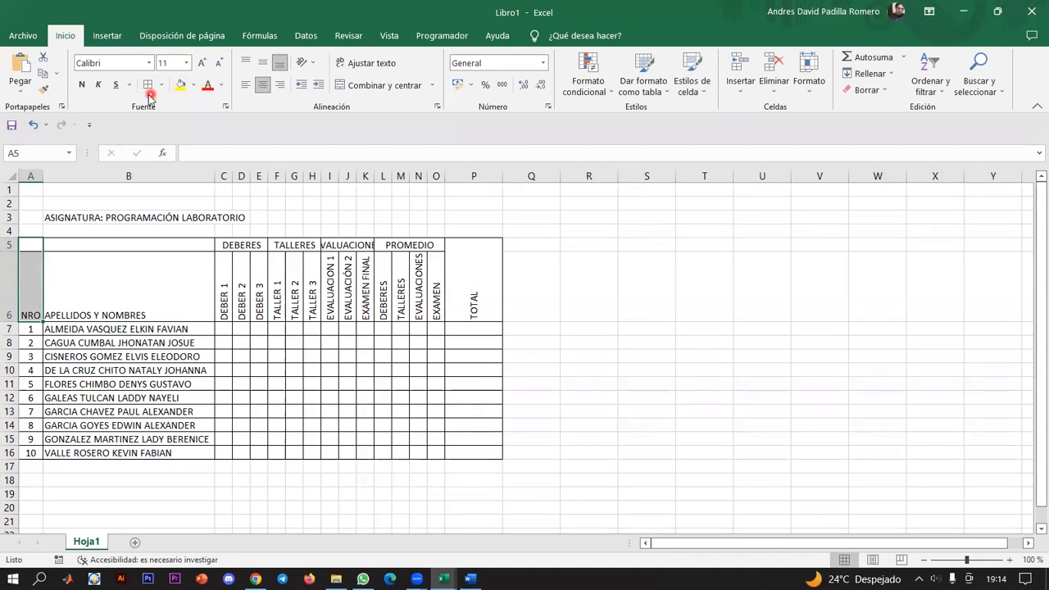
pyautogui.click(375, 86)
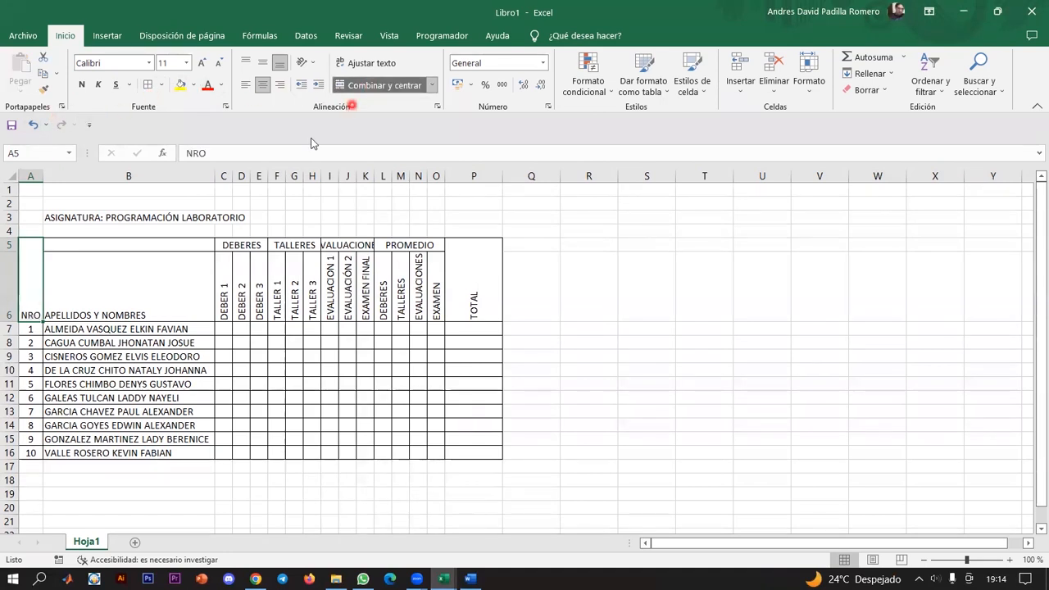
pyautogui.click(114, 283)
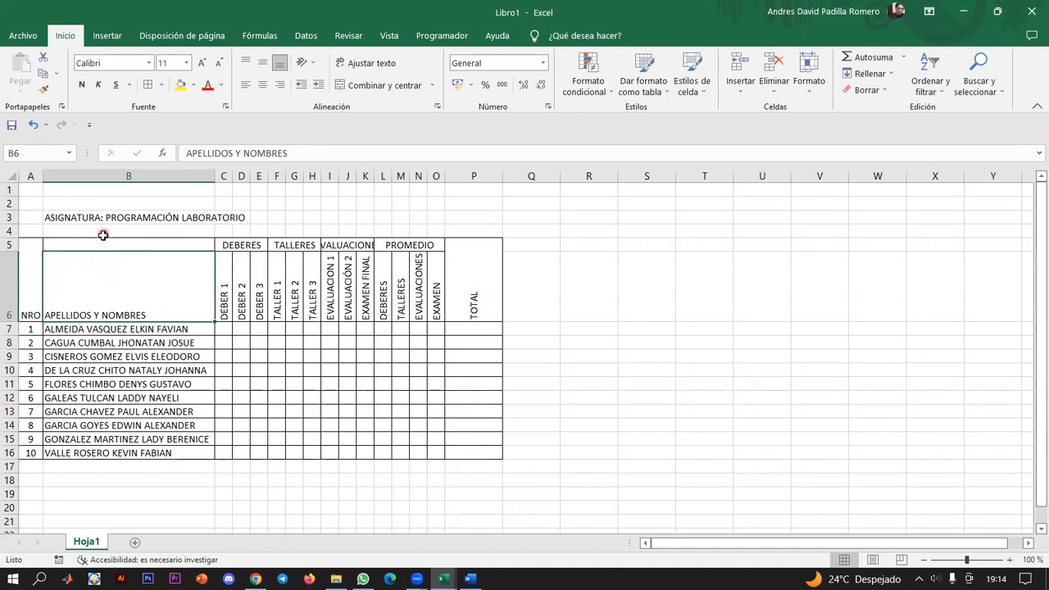
# - Enter the heading NOTAS in B5, above APELLIDOS Y NOMBRES
pyautogui.click(104, 244)
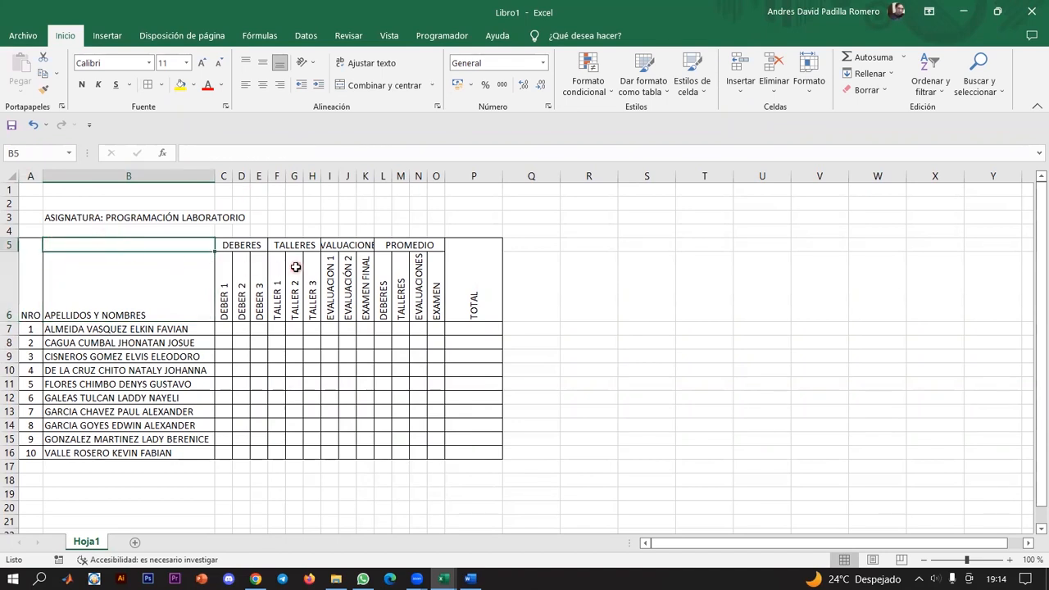
pyautogui.write('NPTAS')
pyautogui.press('BackSpace')
pyautogui.press('BackSpace')
pyautogui.press('BackSpace')
pyautogui.write('OTAS')
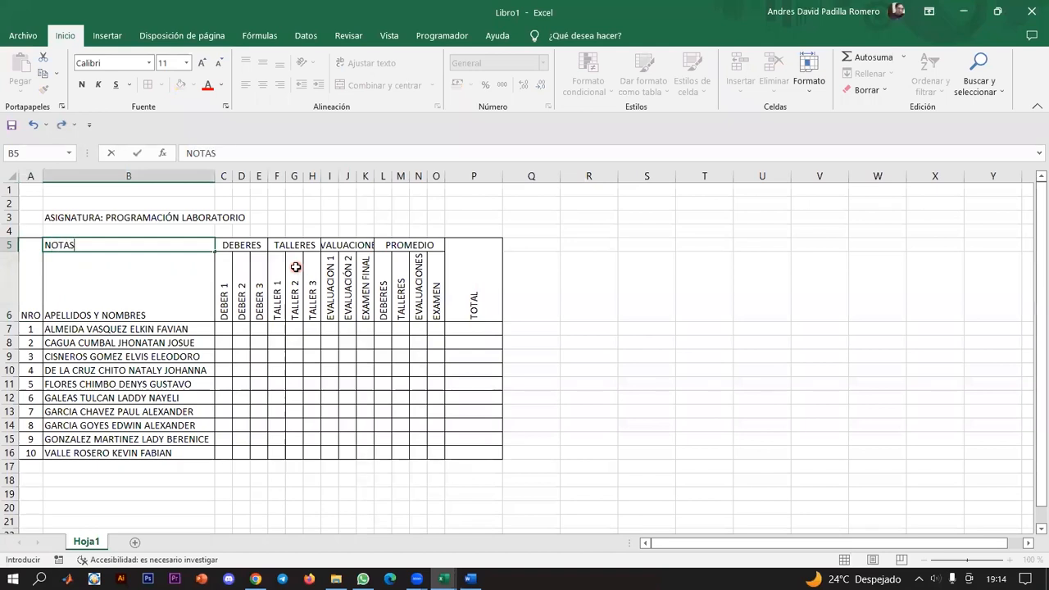
pyautogui.press('Return')
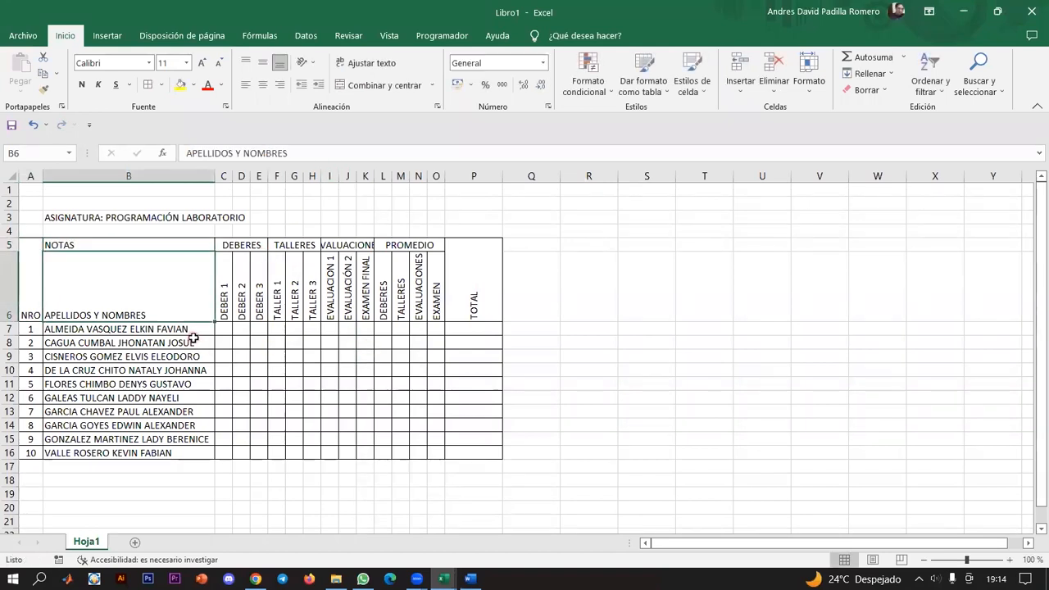
# - Align the NRO heading vertically to the middle of its merged cell A5:A6
pyautogui.moveTo(31, 244); pyautogui.dragTo(37, 283)
pyautogui.click(317, 91)
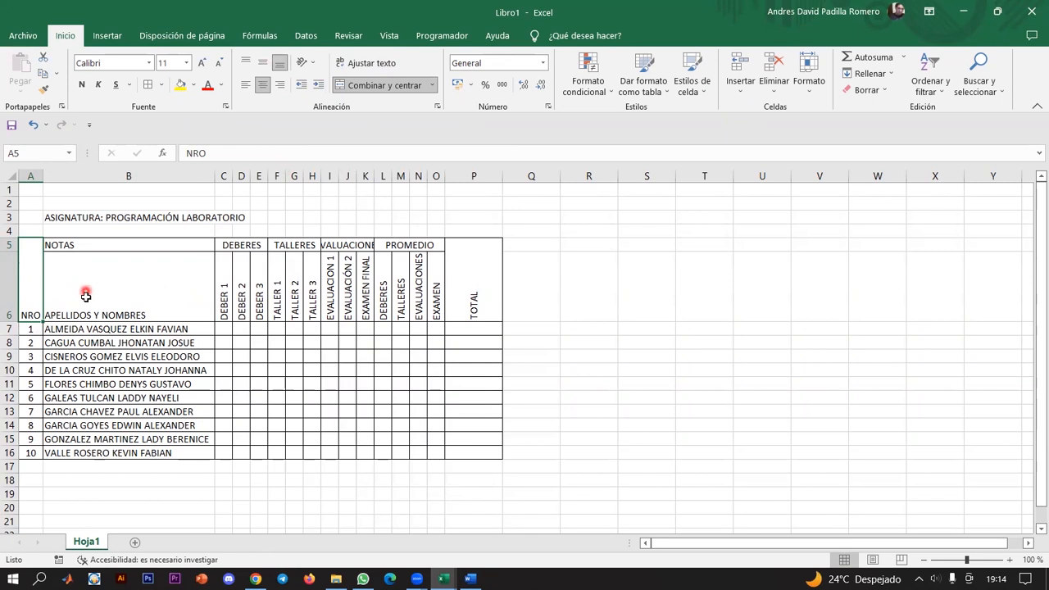
pyautogui.click(148, 298)
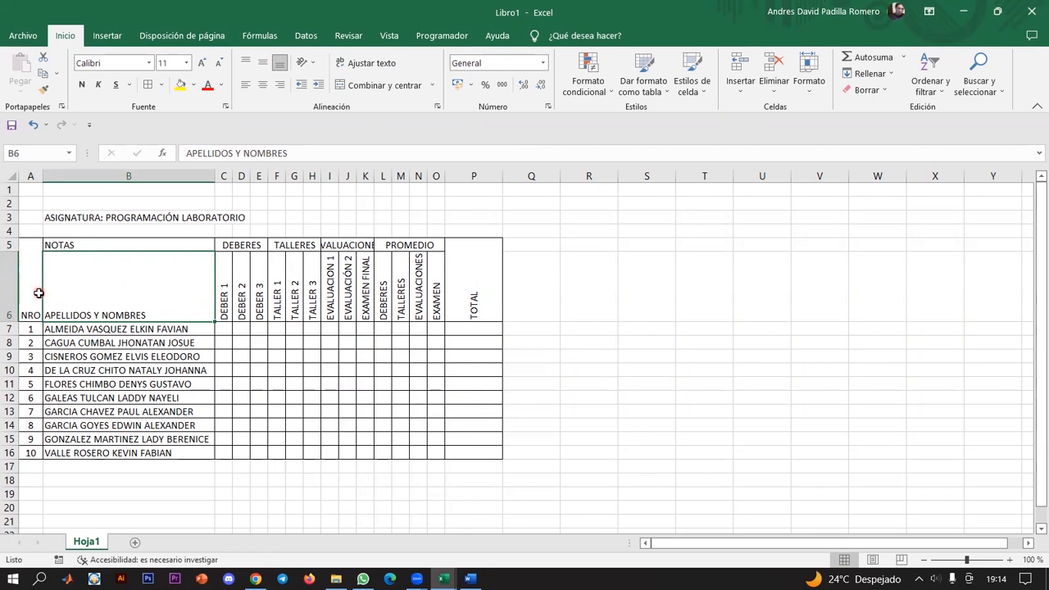
pyautogui.click(39, 292)
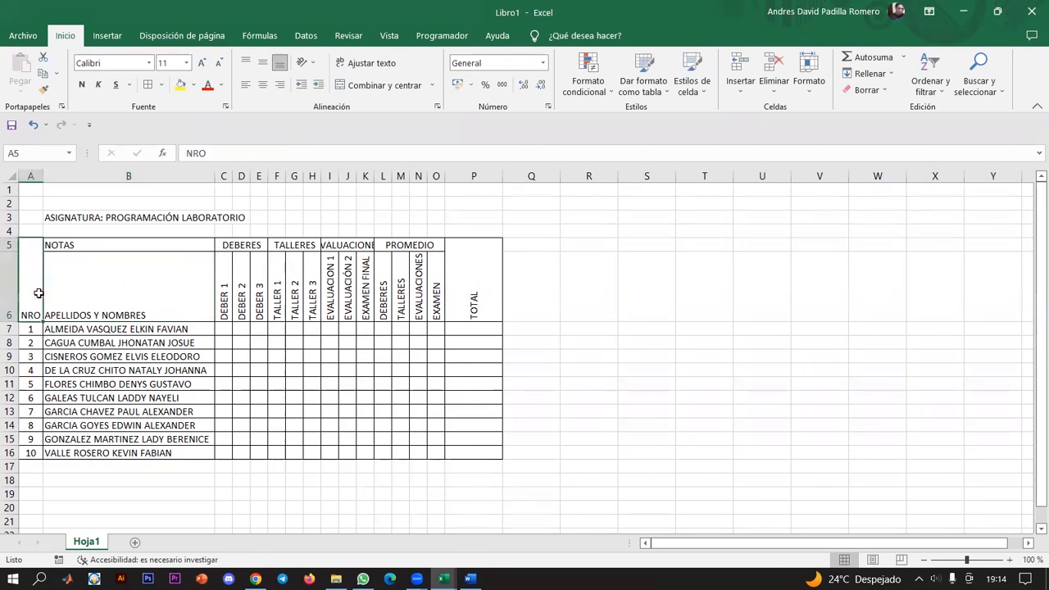
pyautogui.click(264, 70)
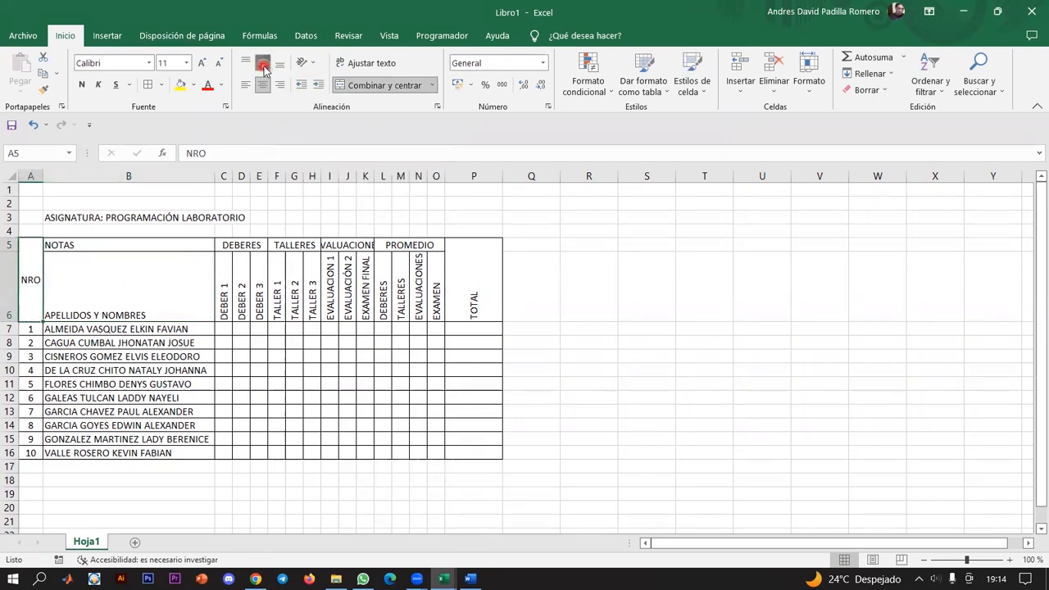
pyautogui.click(235, 345)
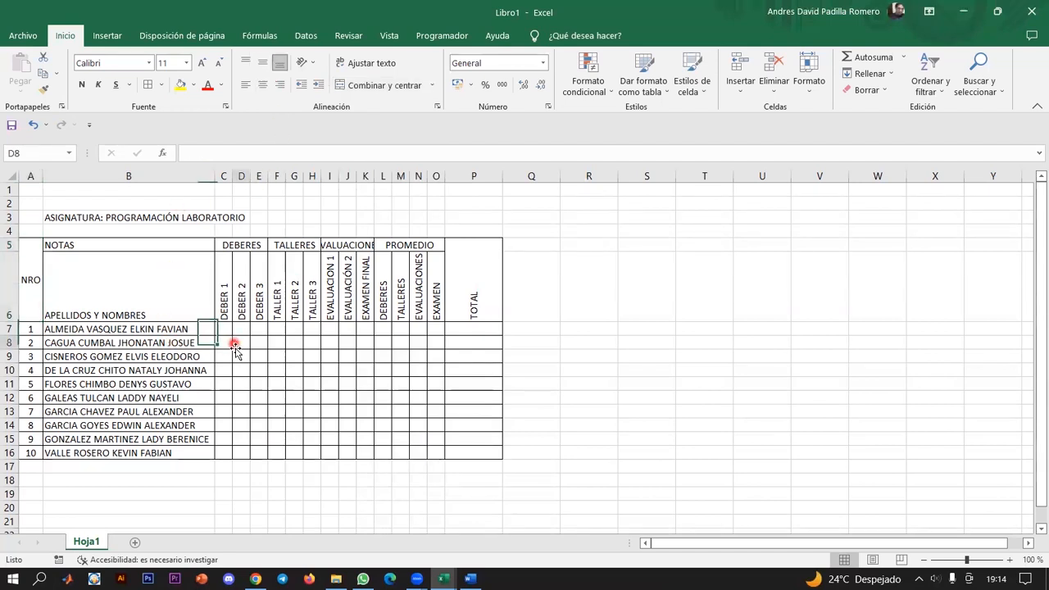
# - Align the APELLIDOS Y NOMBRES heading in B6 vertically to the middle of its cell
pyautogui.click(141, 302)
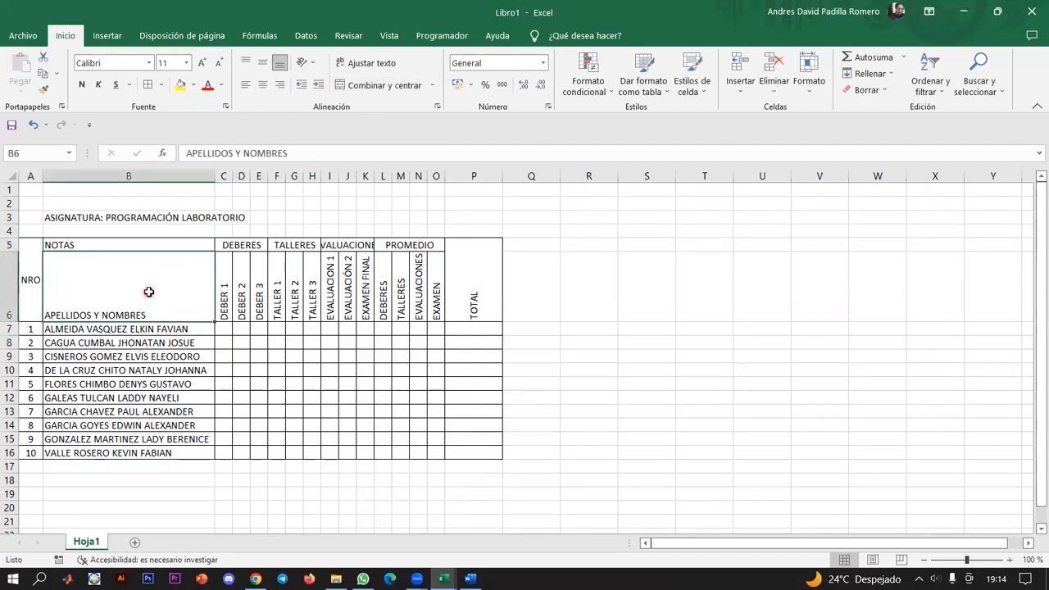
pyautogui.click(268, 66)
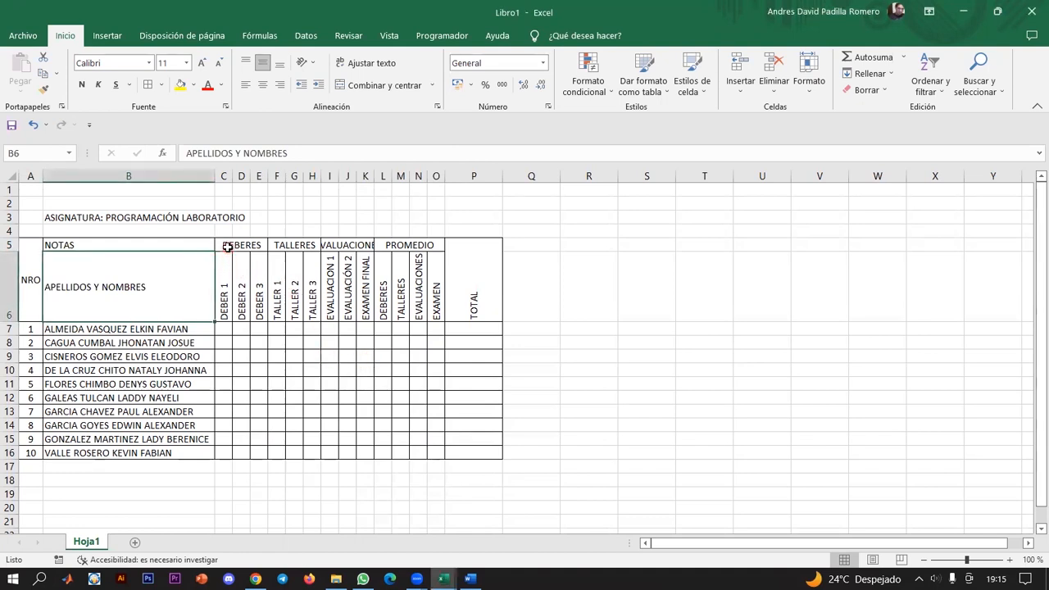
# - Fill the DEBERES heading and its DEBER 1 to DEBER 3 cells (C5:E6) with light orange
pyautogui.moveTo(224, 245); pyautogui.dragTo(263, 304)
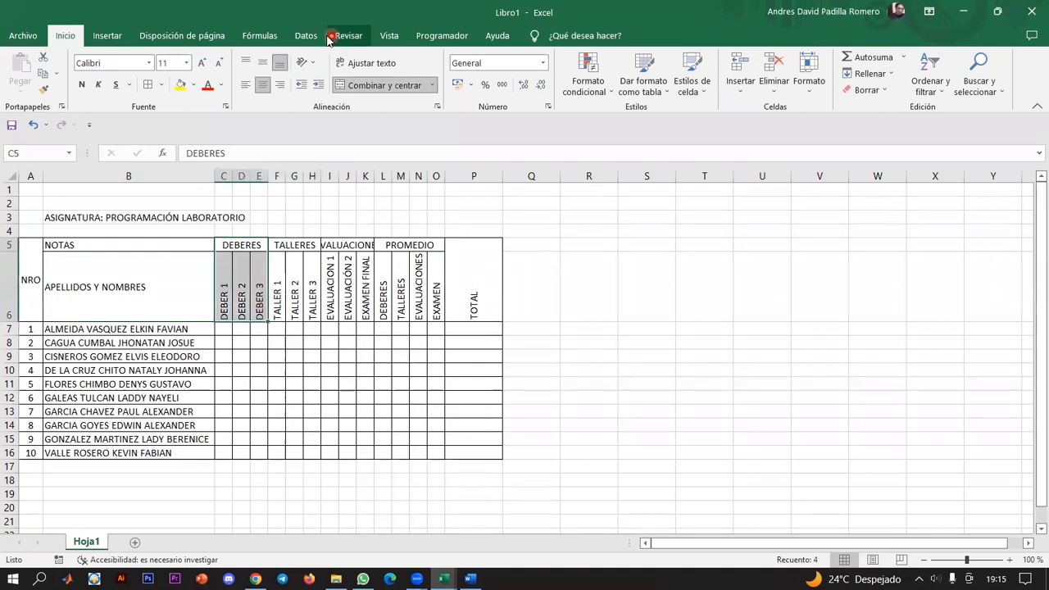
pyautogui.click(193, 85)
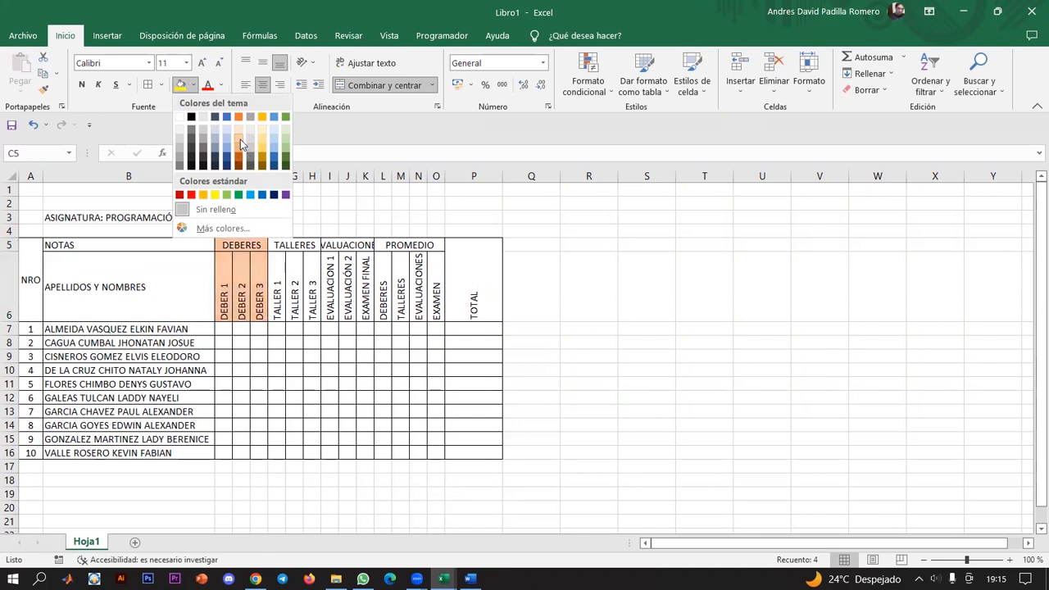
pyautogui.click(240, 139)
# - Fill the TALLERES heading and its TALLER 1 to TALLER 3 cells (F5:H6) with light blue
pyautogui.click(278, 287)
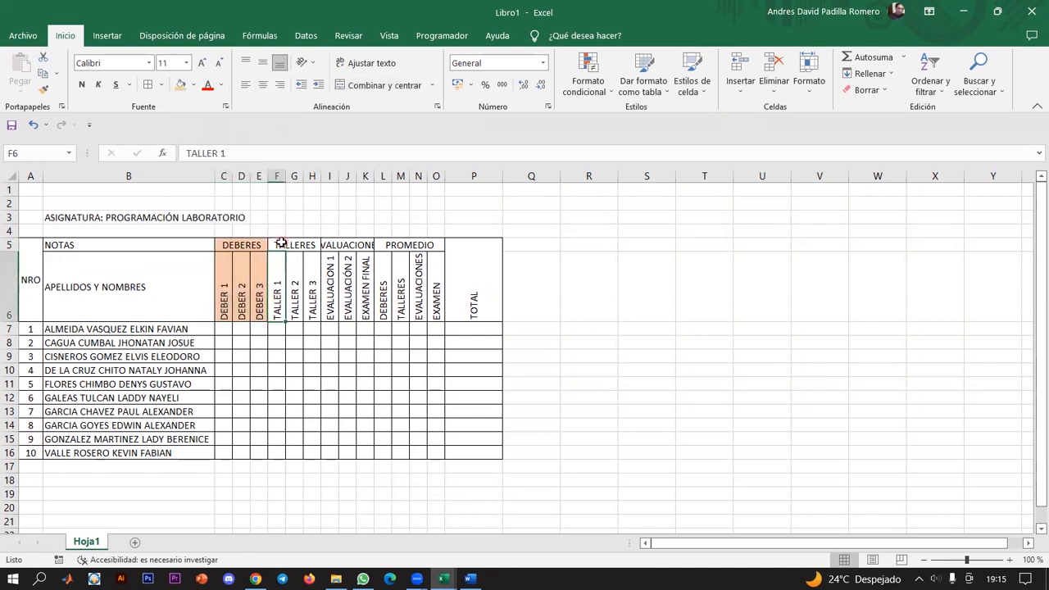
pyautogui.moveTo(281, 245); pyautogui.dragTo(311, 295)
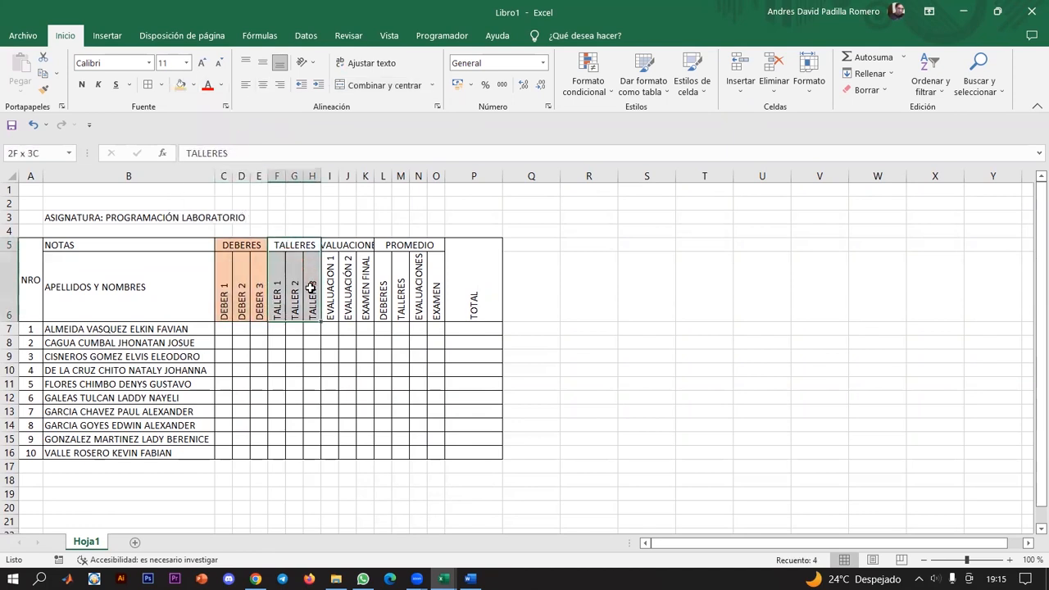
pyautogui.click(193, 86)
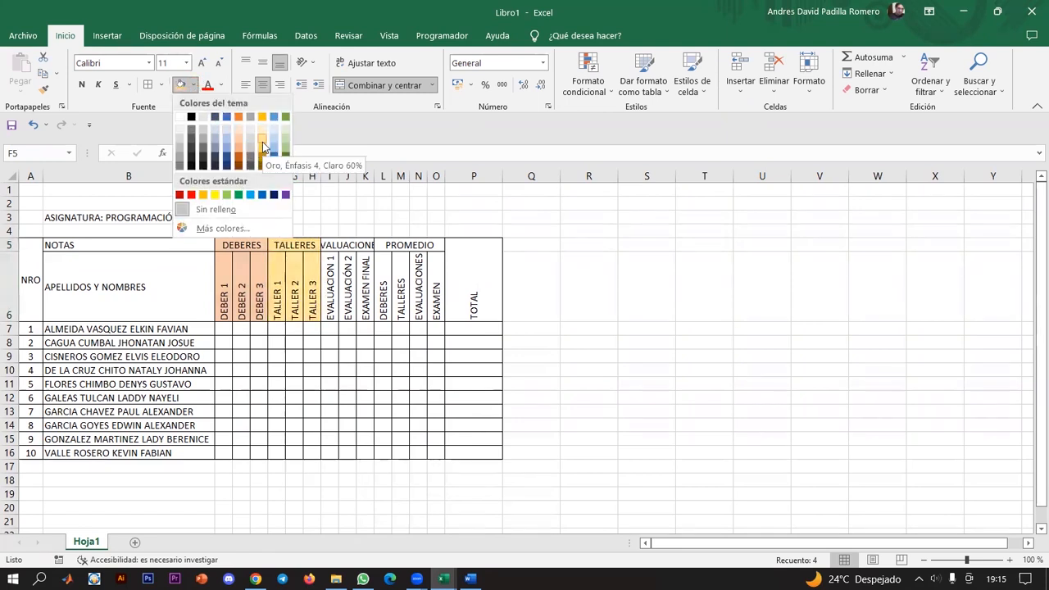
pyautogui.click(275, 147)
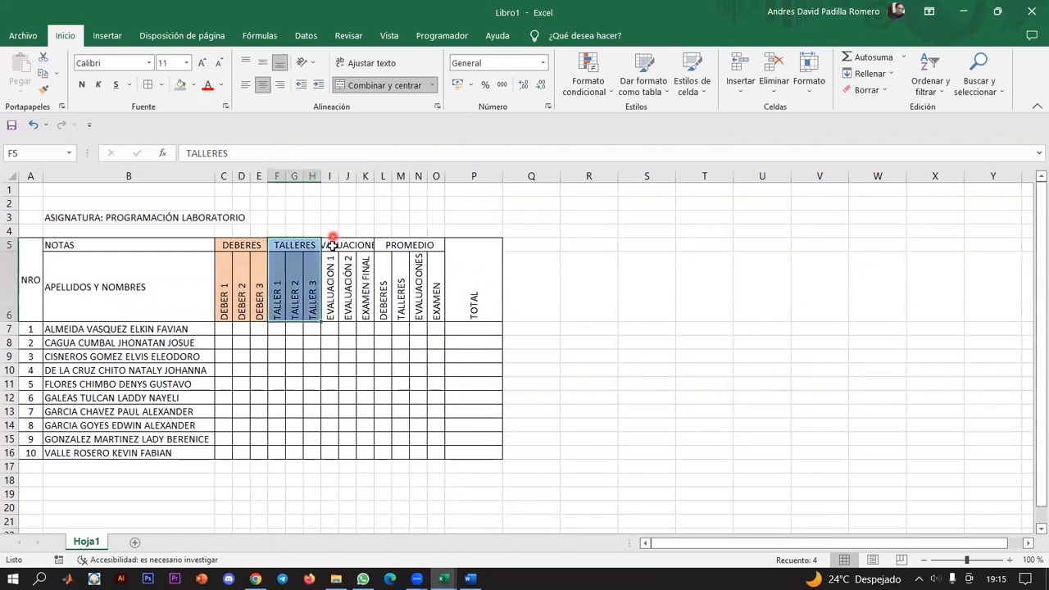
# - Fill the EVALUACIONES heading and its three subheadings (I5:K6) with light green
pyautogui.moveTo(332, 246); pyautogui.dragTo(358, 282)
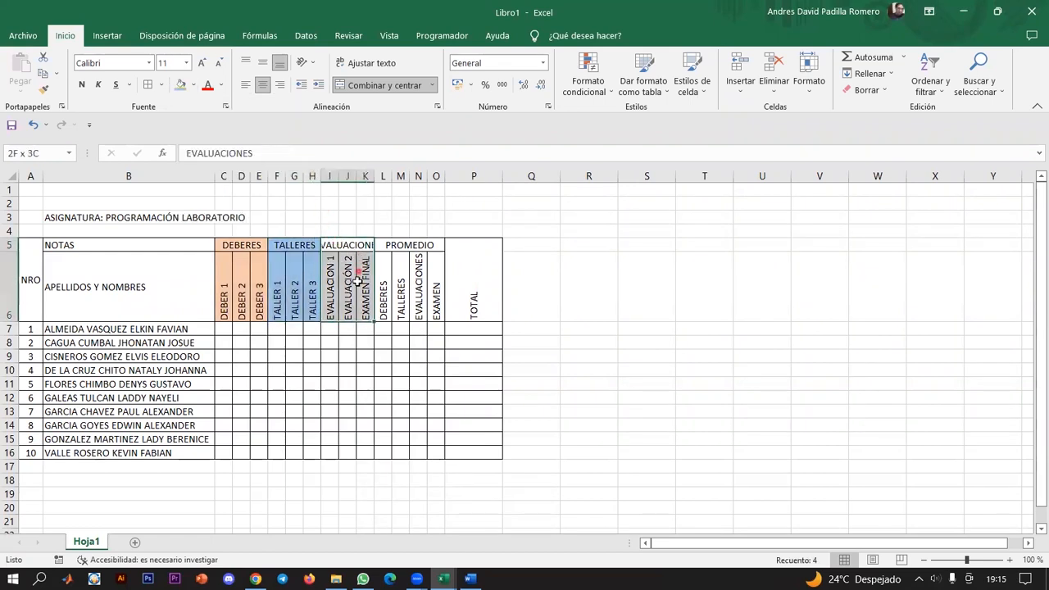
pyautogui.click(193, 85)
pyautogui.click(287, 152)
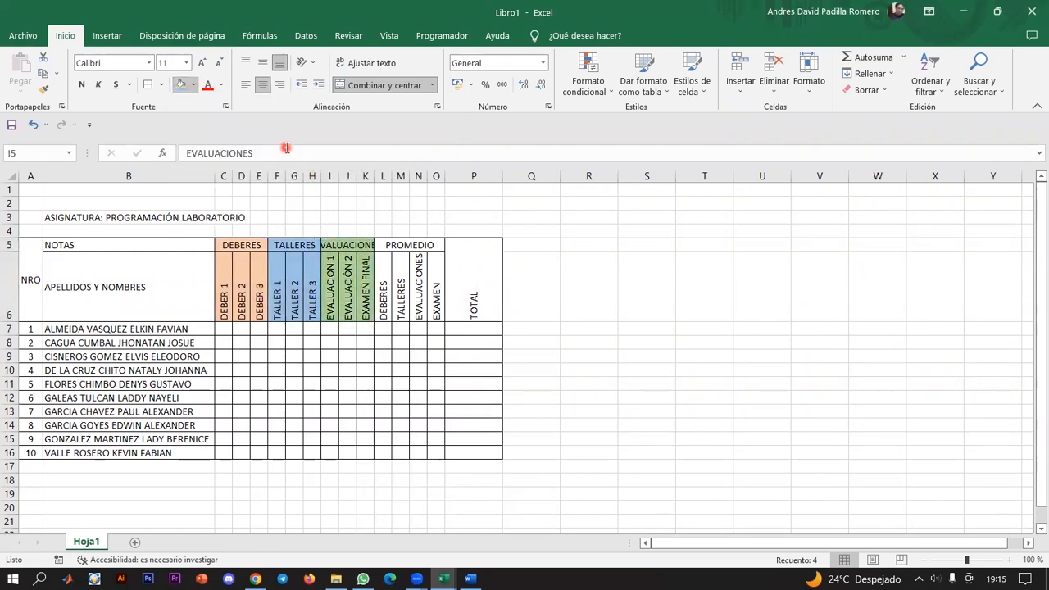
# - Copy the formatting of DEBER 1 (C6) onto the DEBERES subheading in L6 under PROMEDIO
pyautogui.click(386, 266)
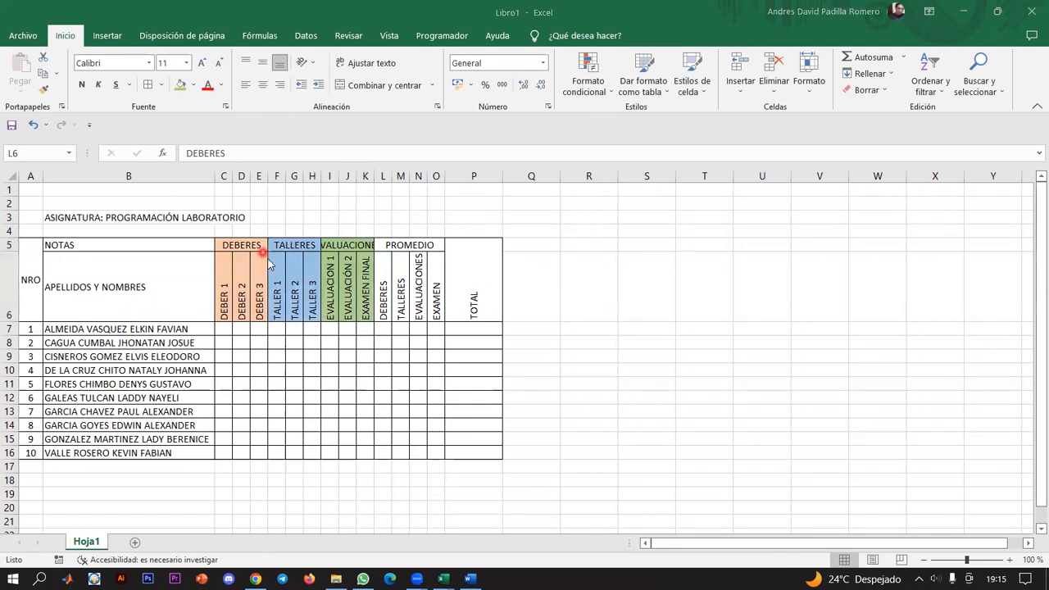
pyautogui.click(383, 280)
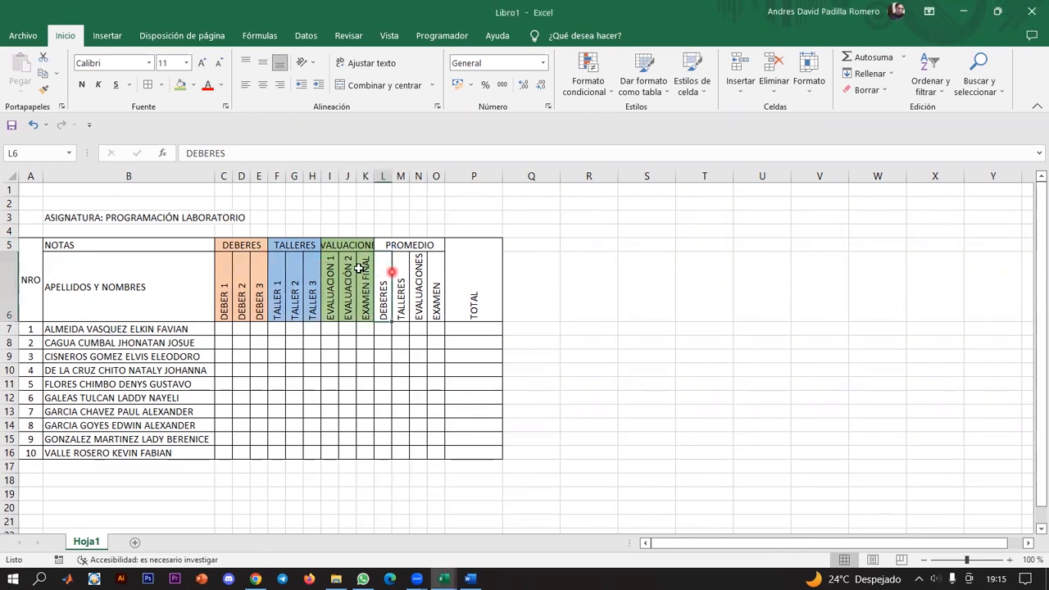
pyautogui.click(228, 287)
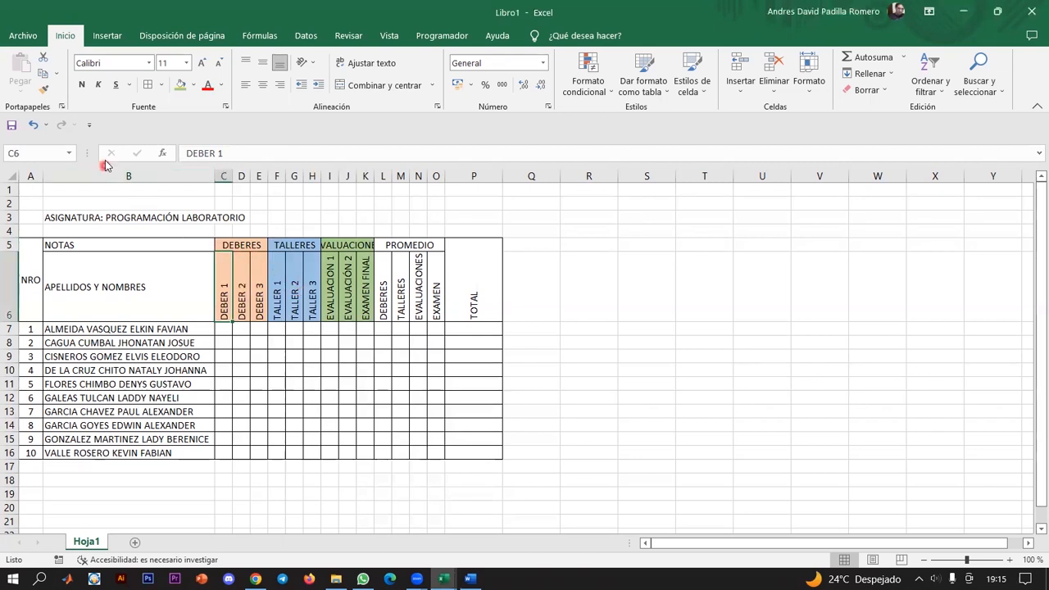
pyautogui.click(42, 91)
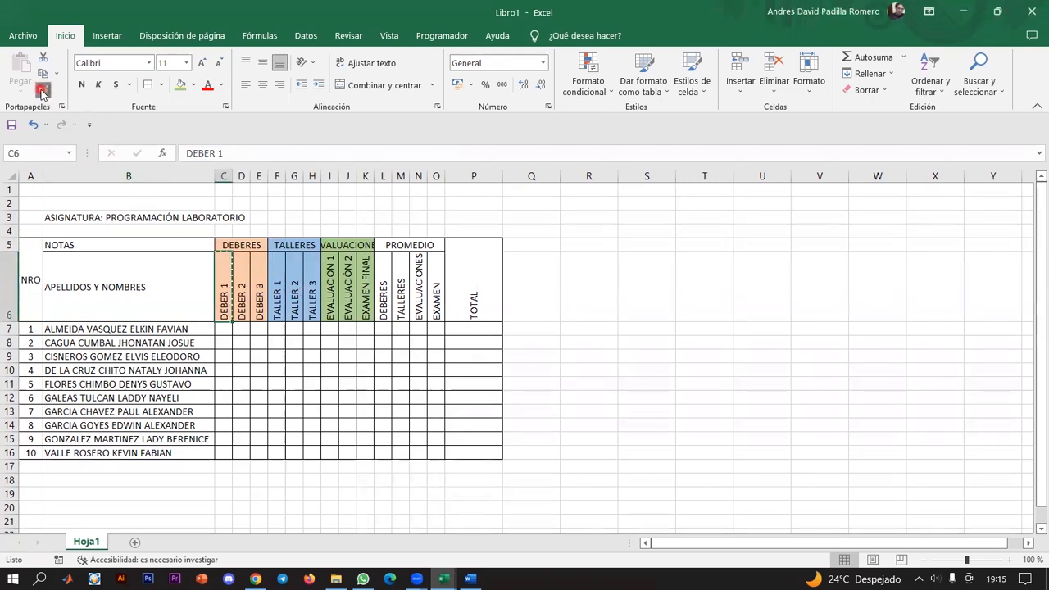
pyautogui.click(384, 287)
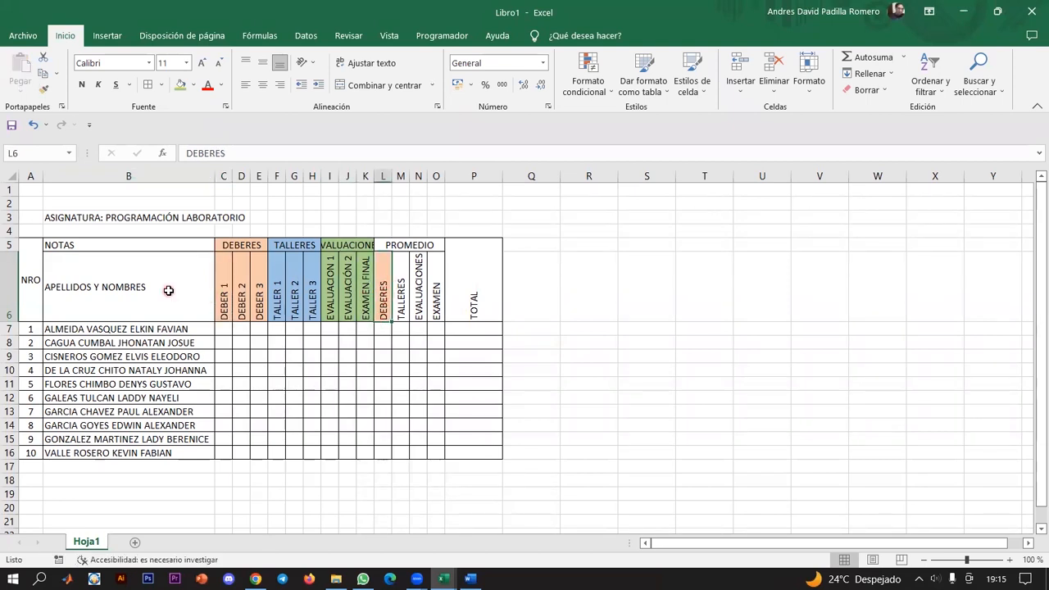
# - Copy the formatting of the TALLER 2 cell (G6) onto the TALLERES subheading in M6
pyautogui.click(292, 285)
pyautogui.click(44, 88)
pyautogui.click(402, 283)
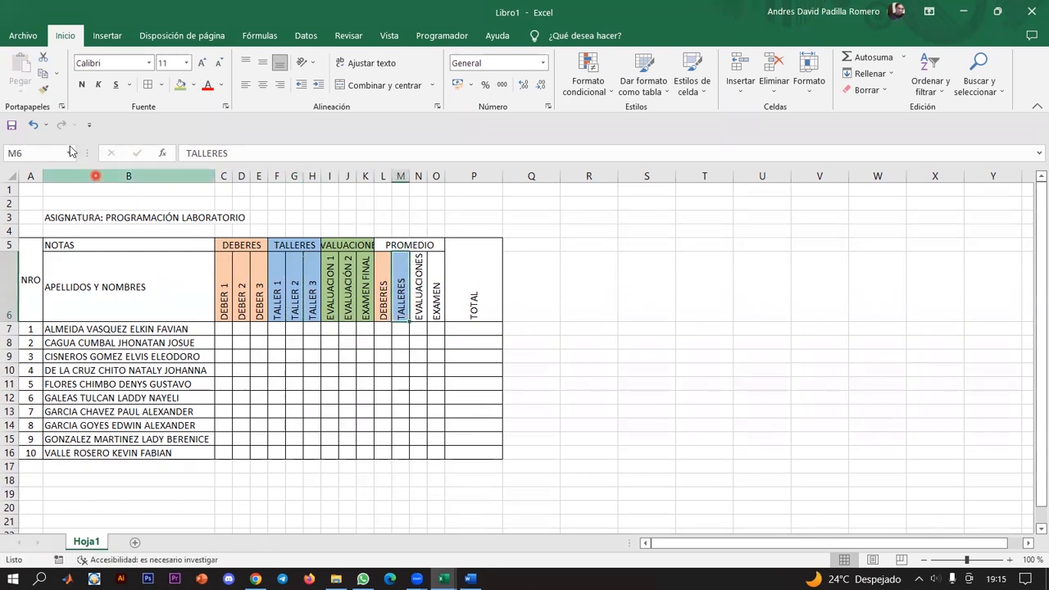
# - Copy the formatting of EVALUACIÓN 2 (J6) onto the EVALUACIONES subheading in N6
pyautogui.click(343, 280)
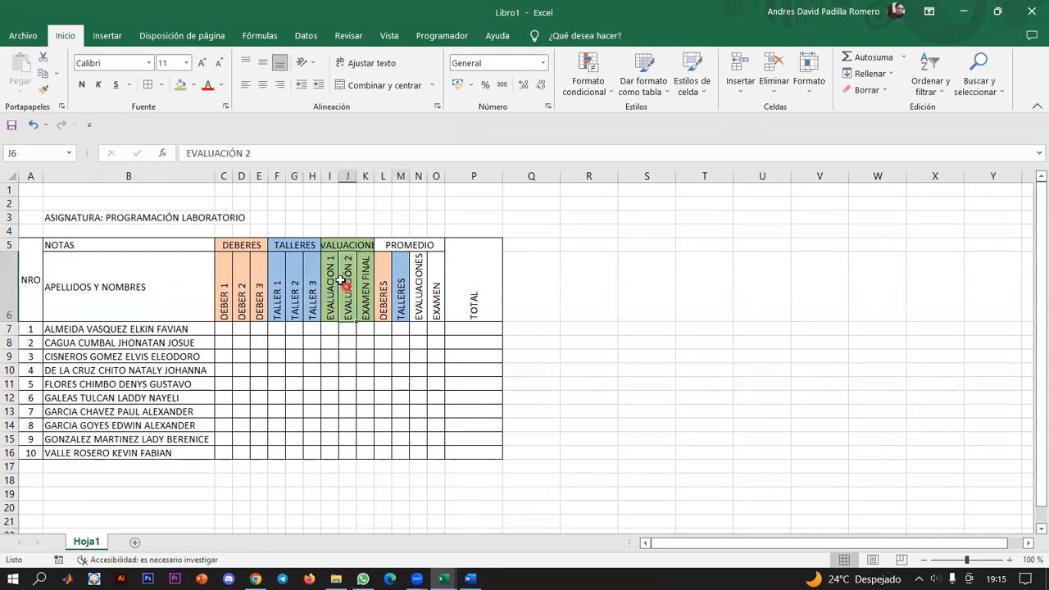
pyautogui.click(44, 88)
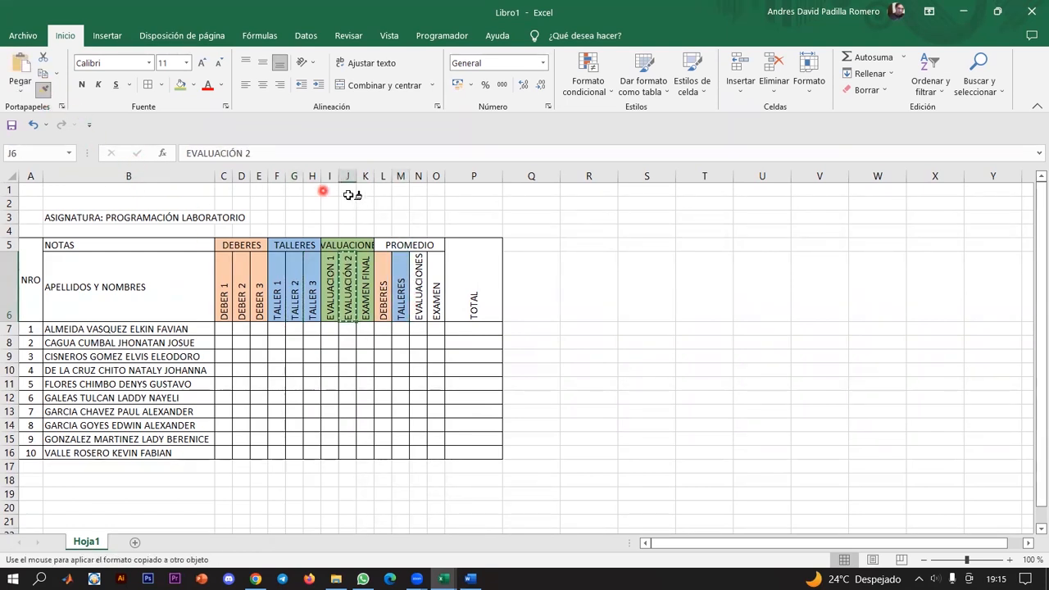
pyautogui.click(428, 277)
# - Fill EXAMEN FINAL (K6) with dark green and copy its formatting onto the EXAMEN subheading in O6
pyautogui.click(368, 278)
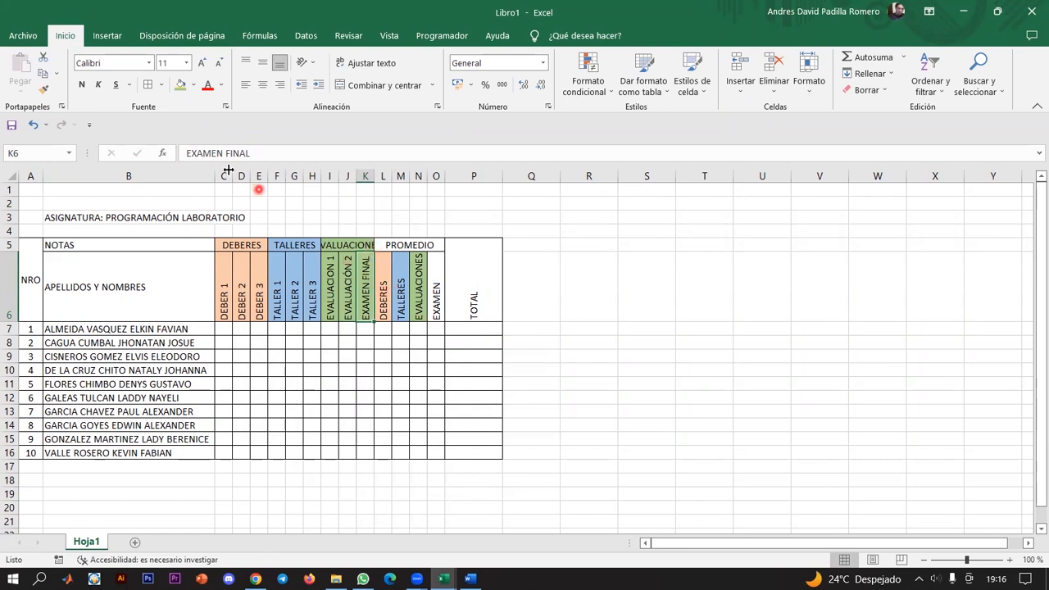
pyautogui.click(193, 86)
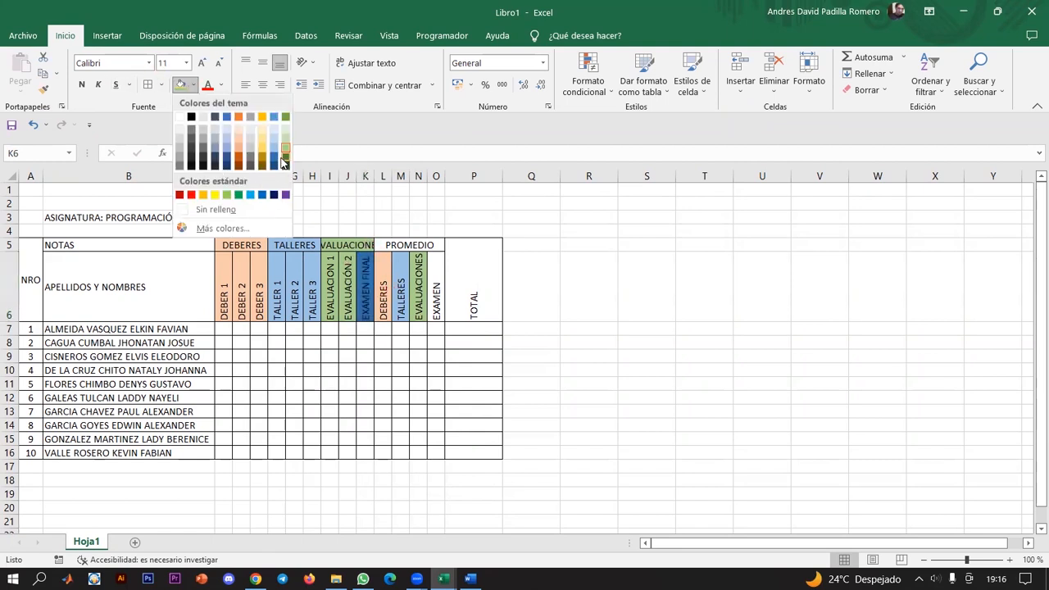
pyautogui.click(286, 159)
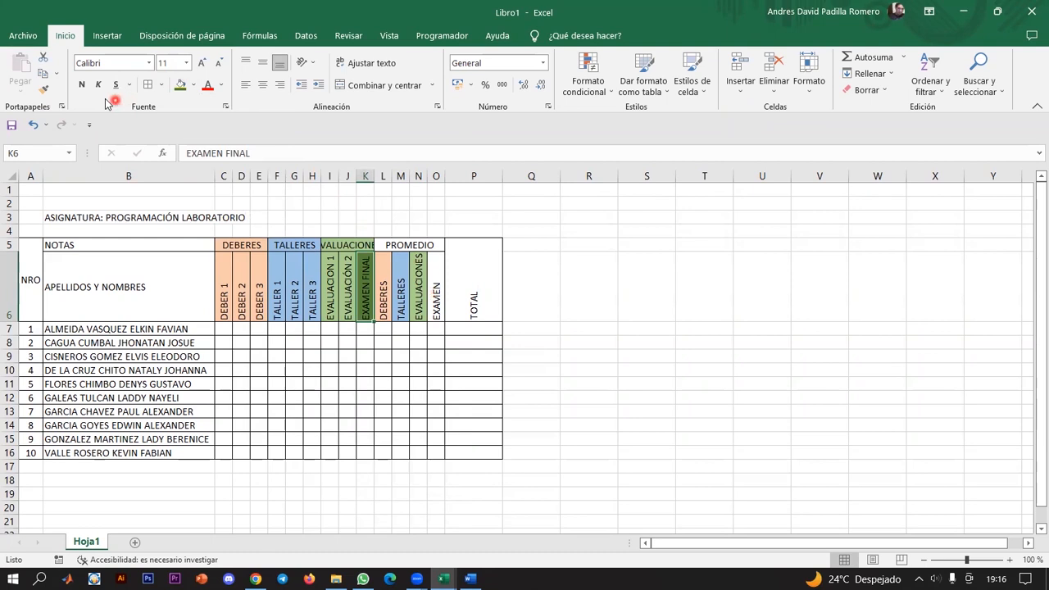
pyautogui.click(43, 90)
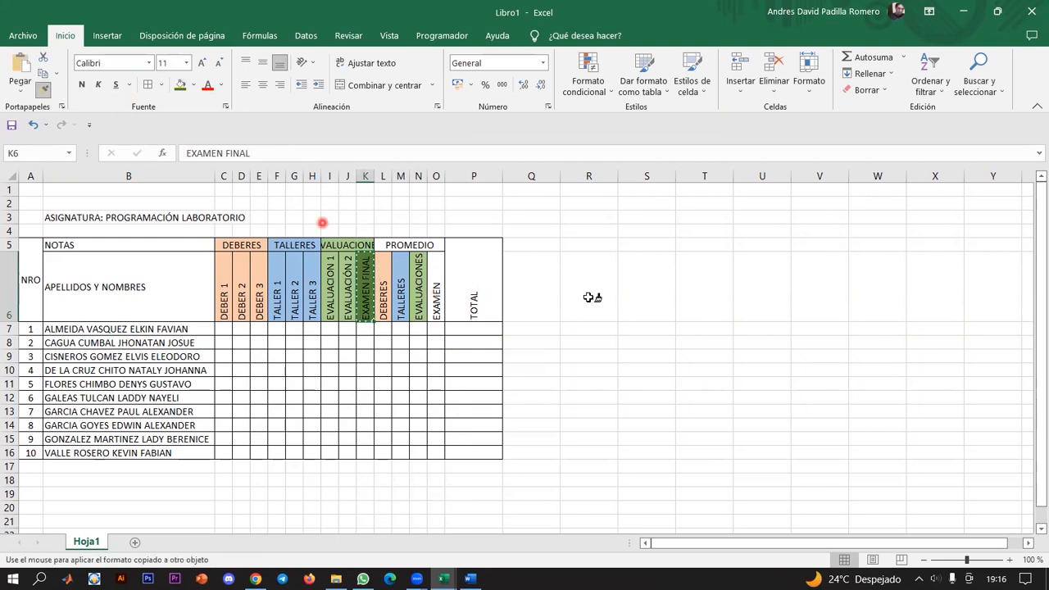
pyautogui.click(440, 281)
pyautogui.click(461, 382)
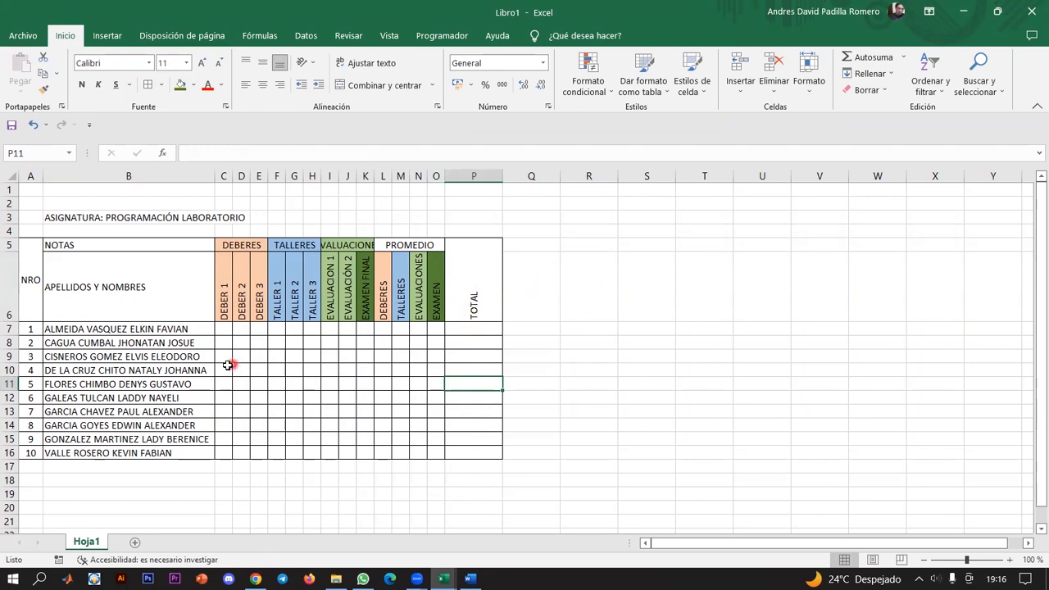
pyautogui.click(223, 329)
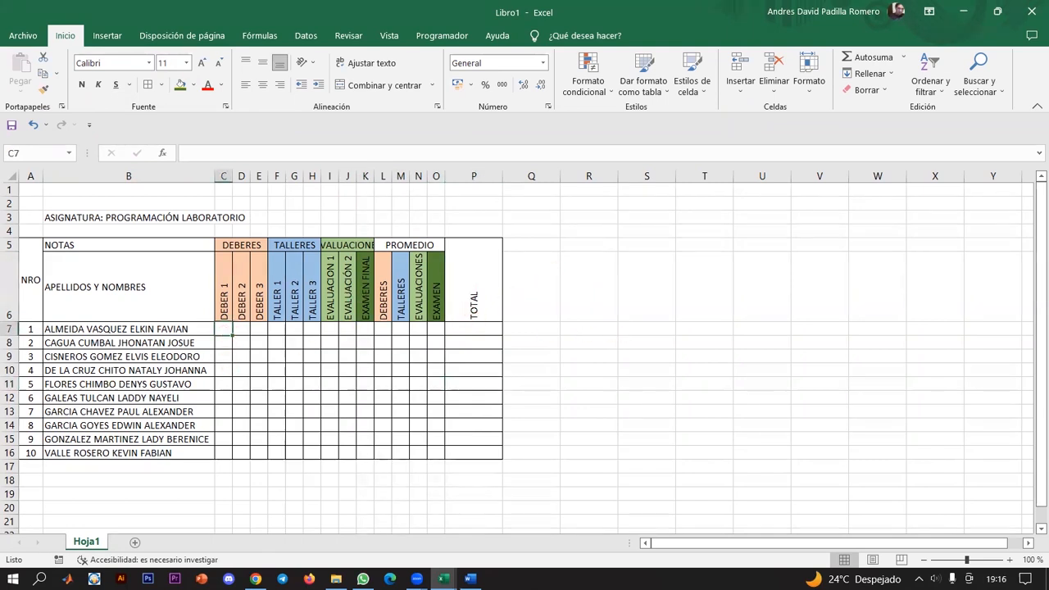
pyautogui.hotkey('alt', 'Tab')
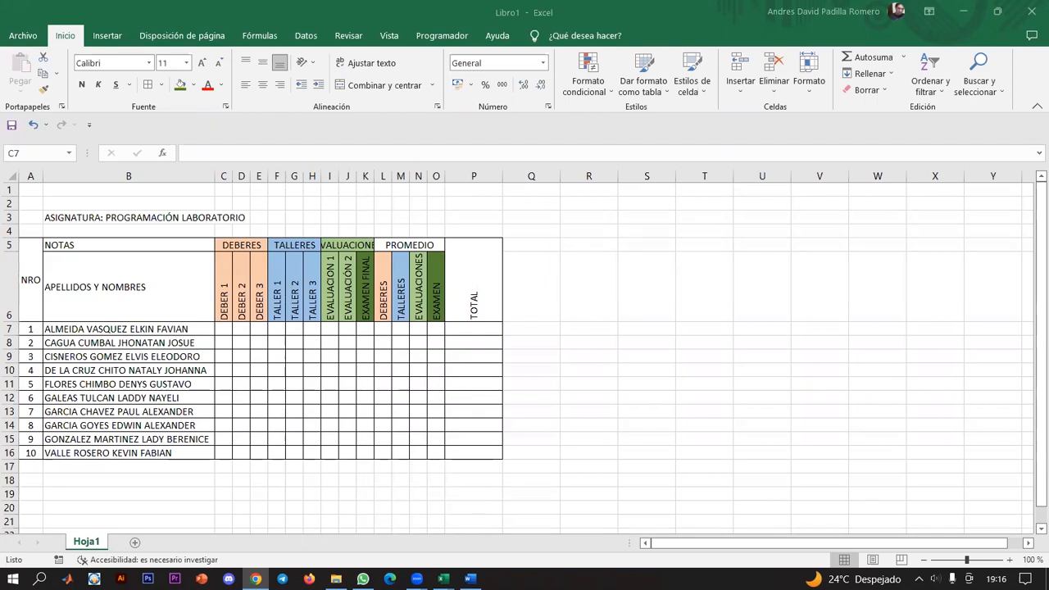
pyautogui.click(246, 331)
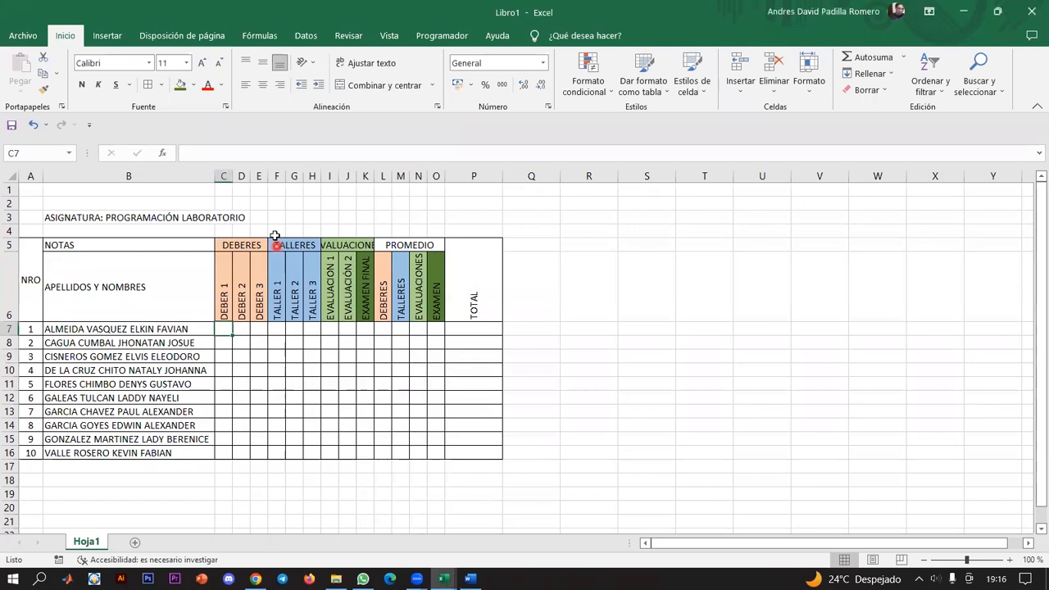
pyautogui.click(193, 153)
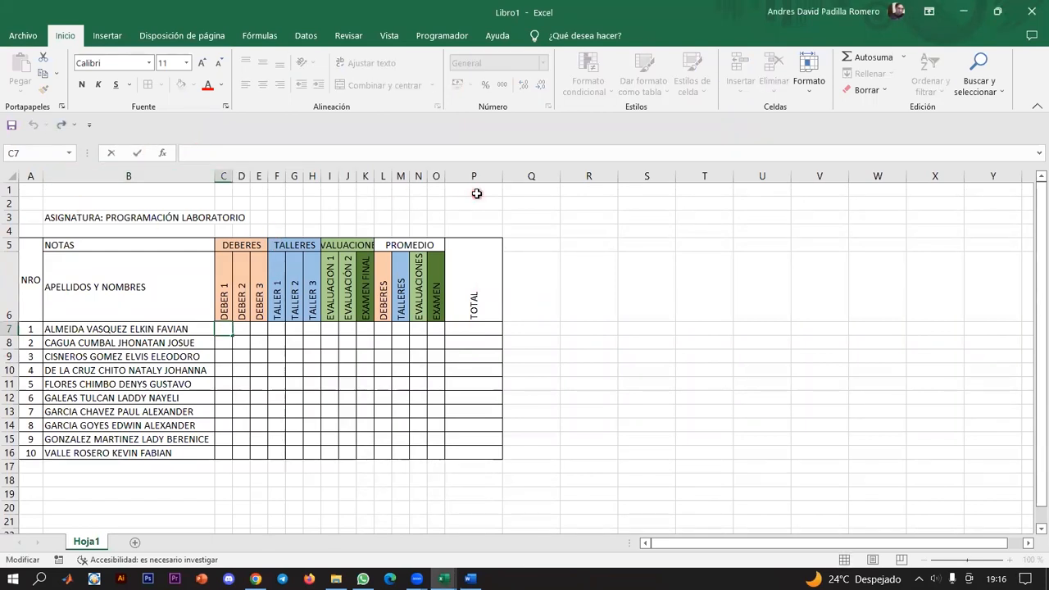
pyautogui.write('=')
pyautogui.press('Escape')
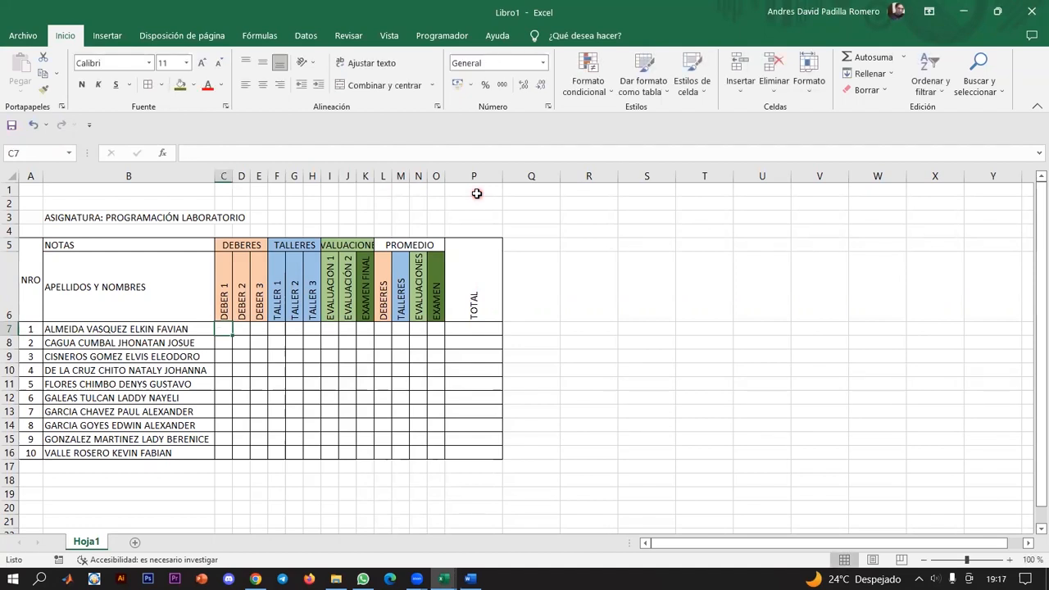
# - Enter the DEBER 1 grades 8, 9, 8 and 9 for the first four students in C7:C10
pyautogui.write('8')
pyautogui.press('Return')
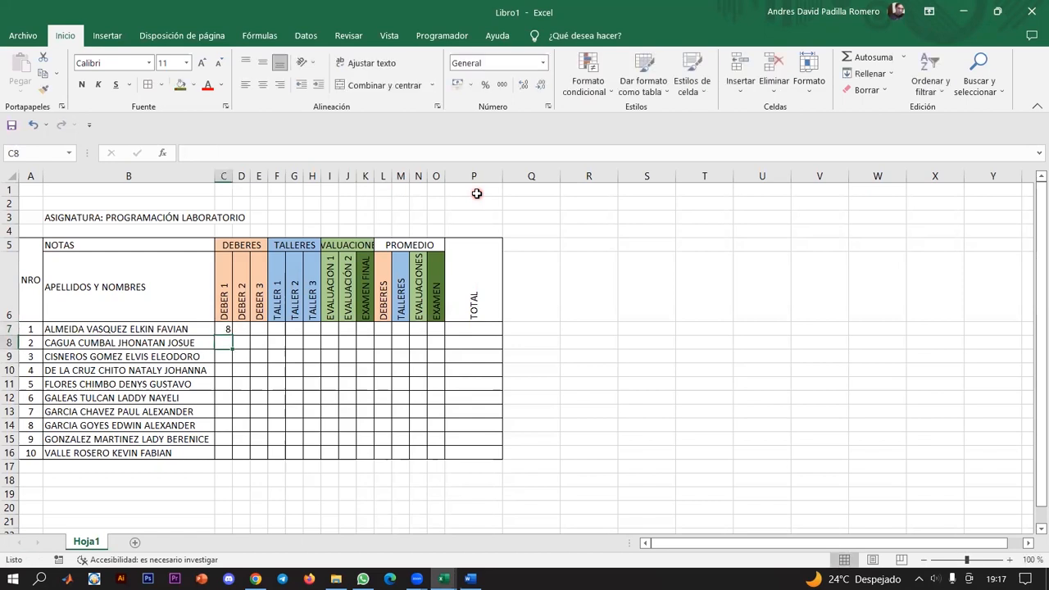
pyautogui.write('9')
pyautogui.press('Return')
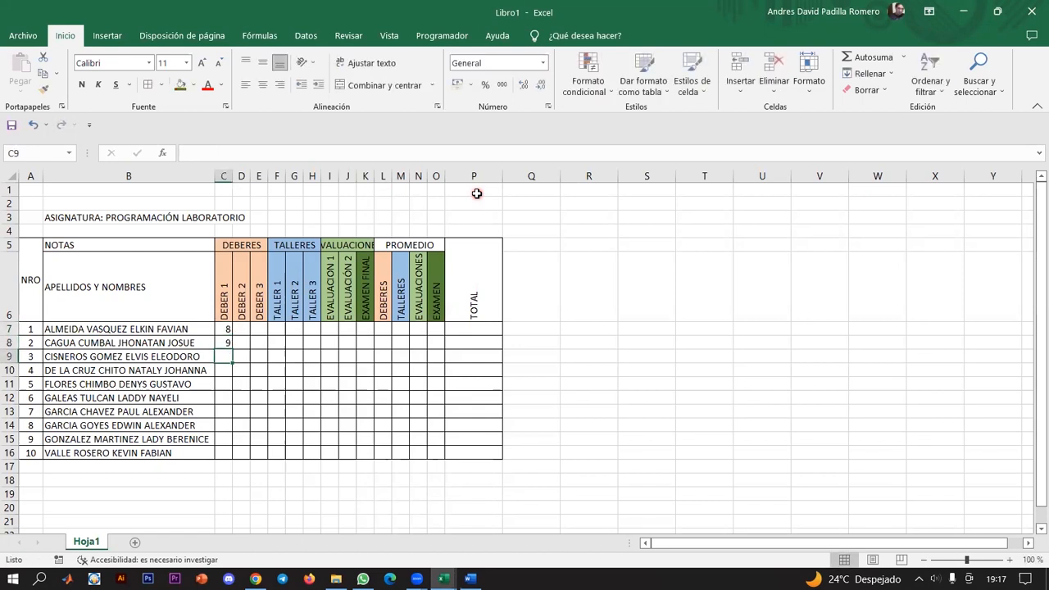
pyautogui.write('8')
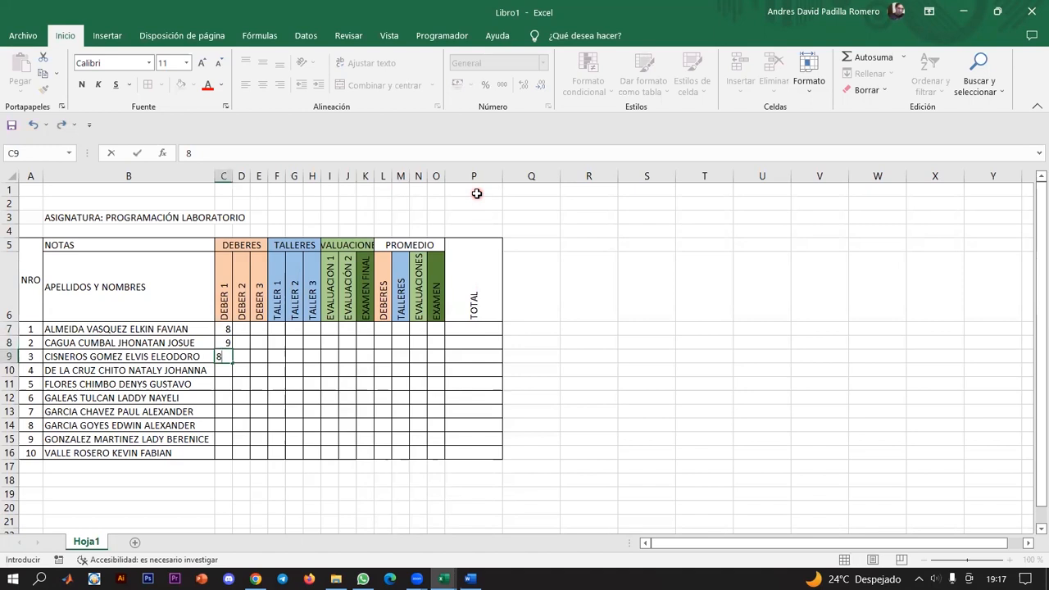
pyautogui.press('Return')
pyautogui.write('9')
pyautogui.press('Return')
# - Start a formula with an equals sign in D7 under DEBER 2 and open Excel's help
pyautogui.press('Up')
pyautogui.press('Up')
pyautogui.press('Up')
pyautogui.press('Up')
pyautogui.press('Right')
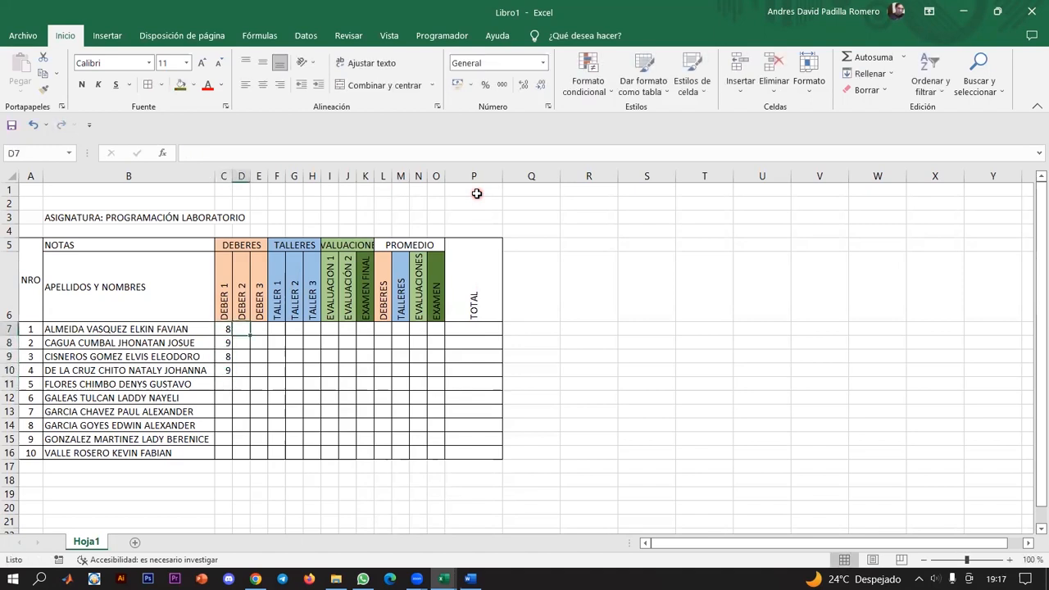
pyautogui.write('=')
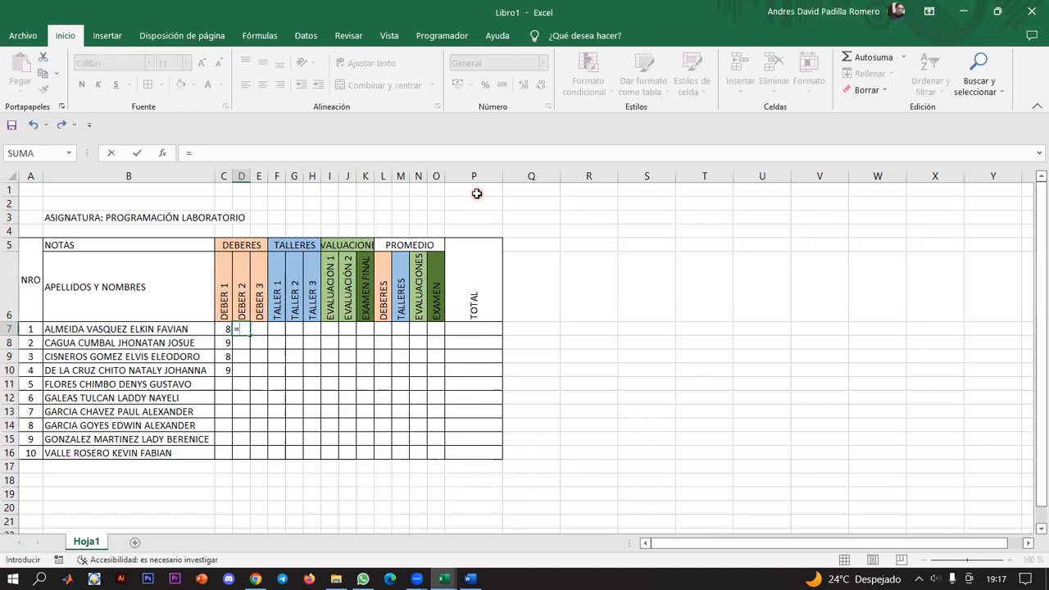
pyautogui.click(497, 35)
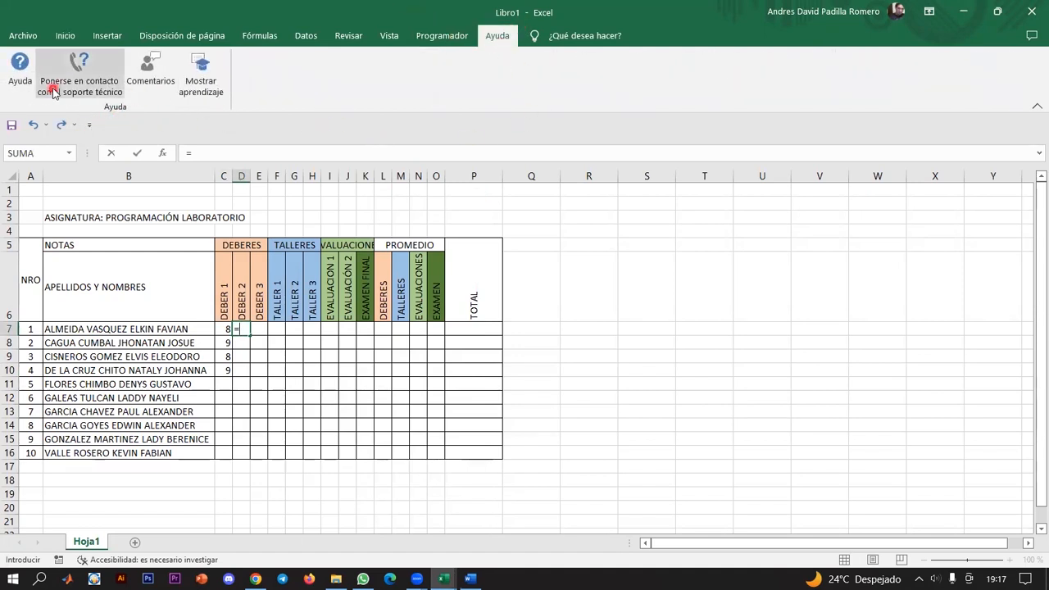
pyautogui.click(21, 80)
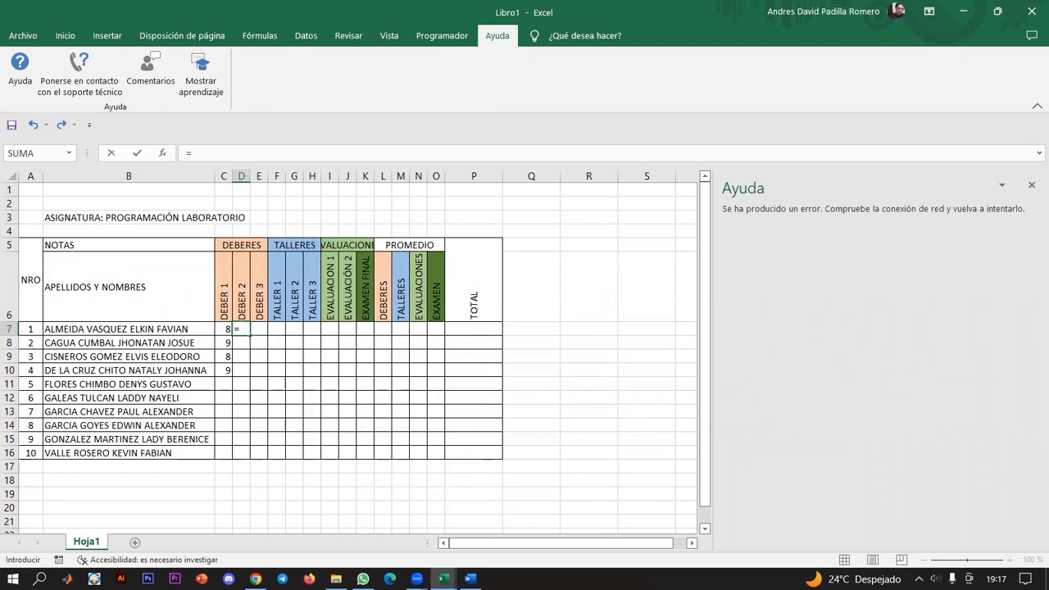
# - Switch to Chrome, maximize its window and search Google for "numeros aleatorios en excel"
pyautogui.hotkey('alt', 'Tab')
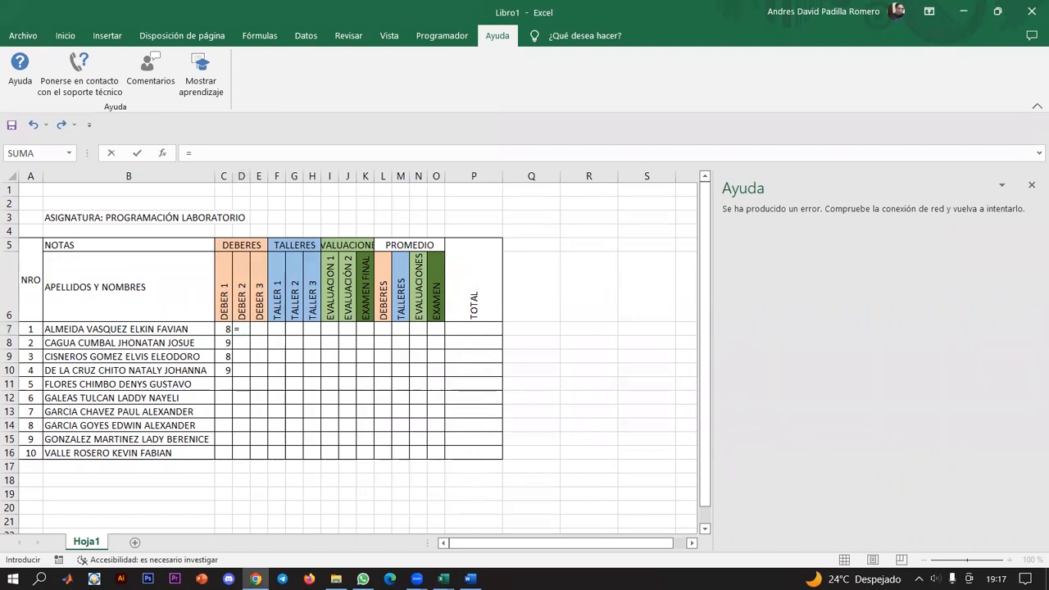
pyautogui.moveTo(0, 37); pyautogui.dragTo(319, 126)
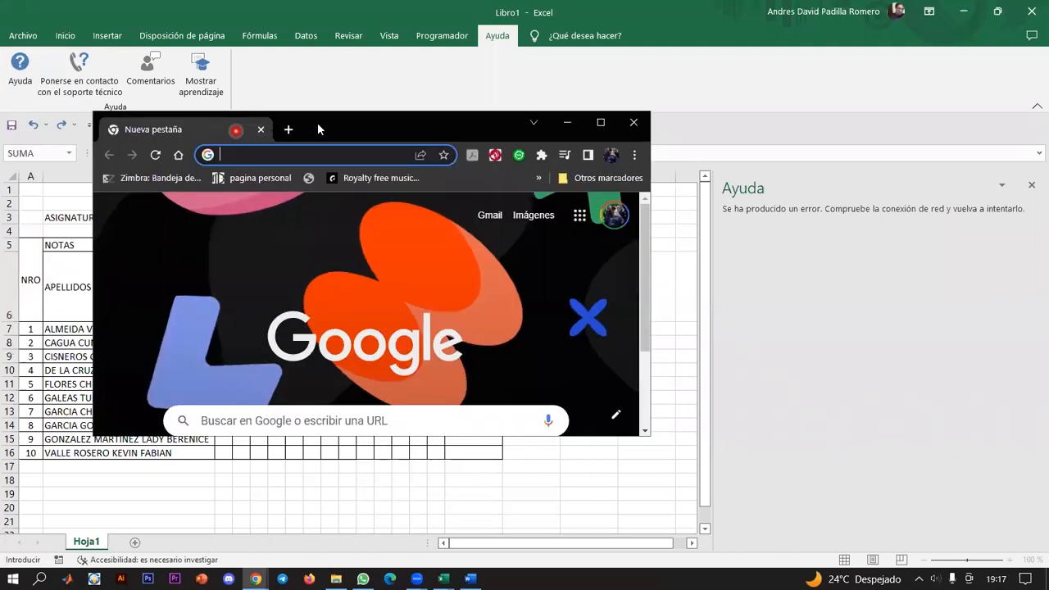
pyautogui.doubleClick(375, 124)
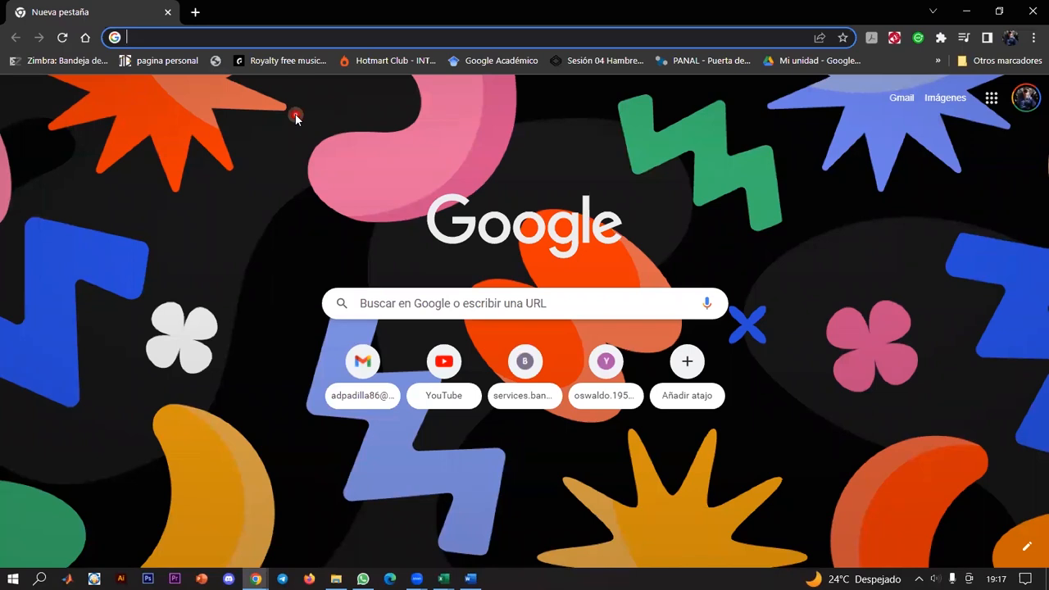
pyautogui.write('NUMER')
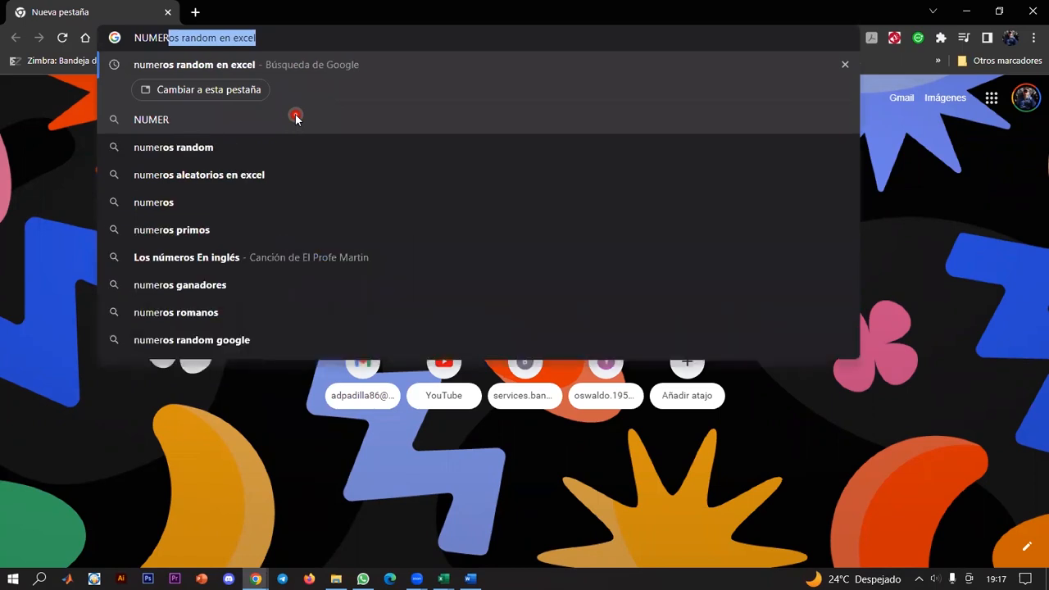
pyautogui.write('OS ALEA')
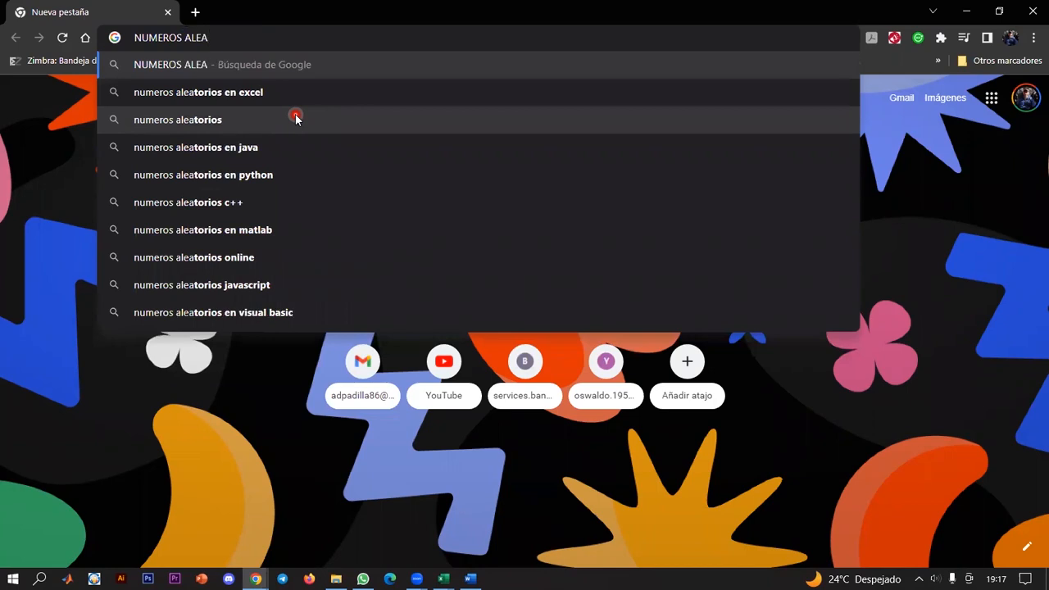
pyautogui.press('Down')
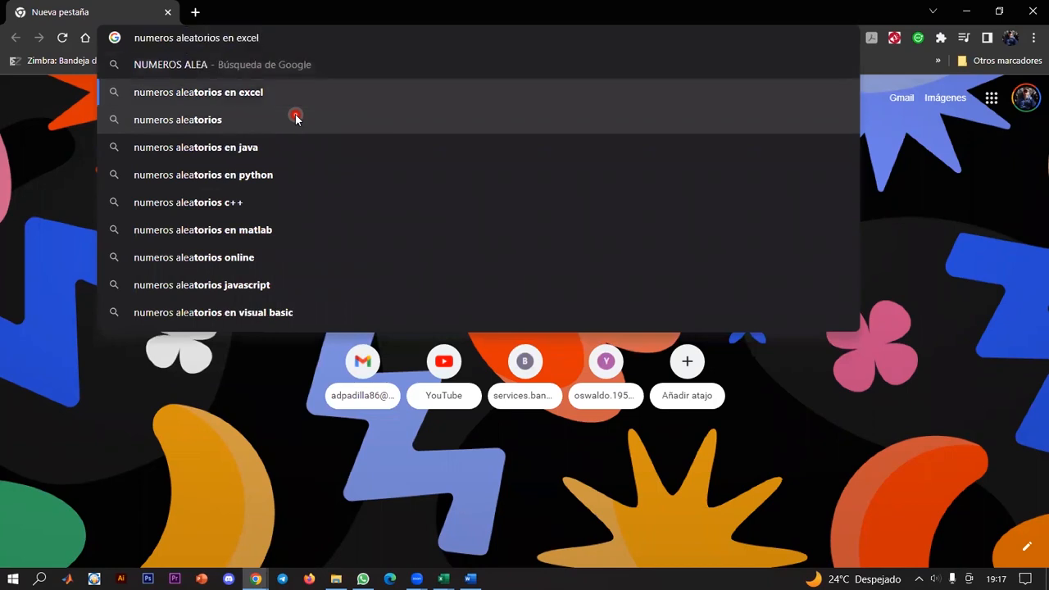
pyautogui.click(227, 92)
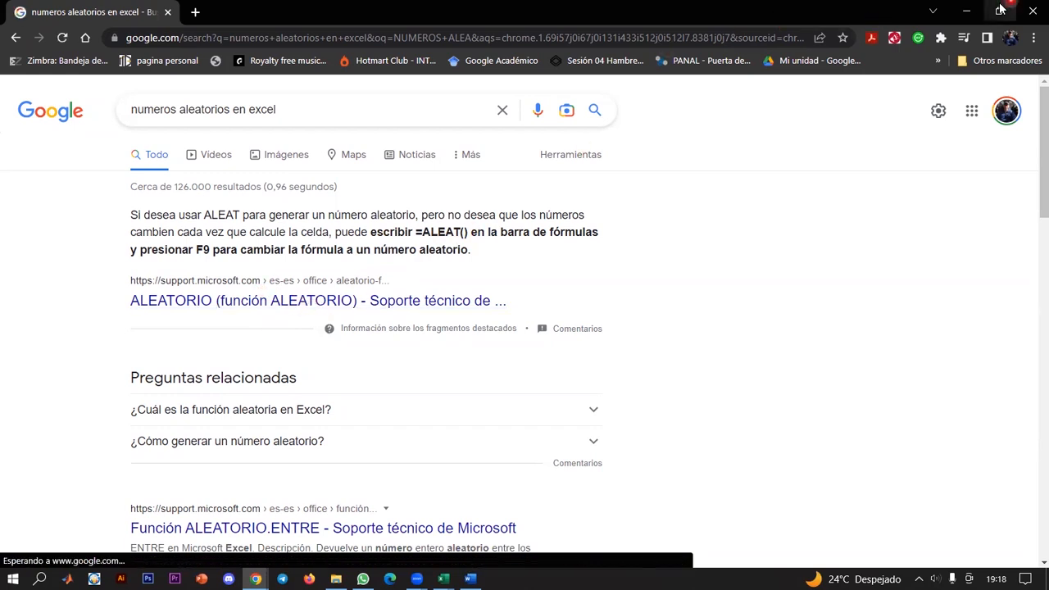
# - Return to Excel, close the help and remove the stray Z1 reference from the D7 formula
pyautogui.click(968, 11)
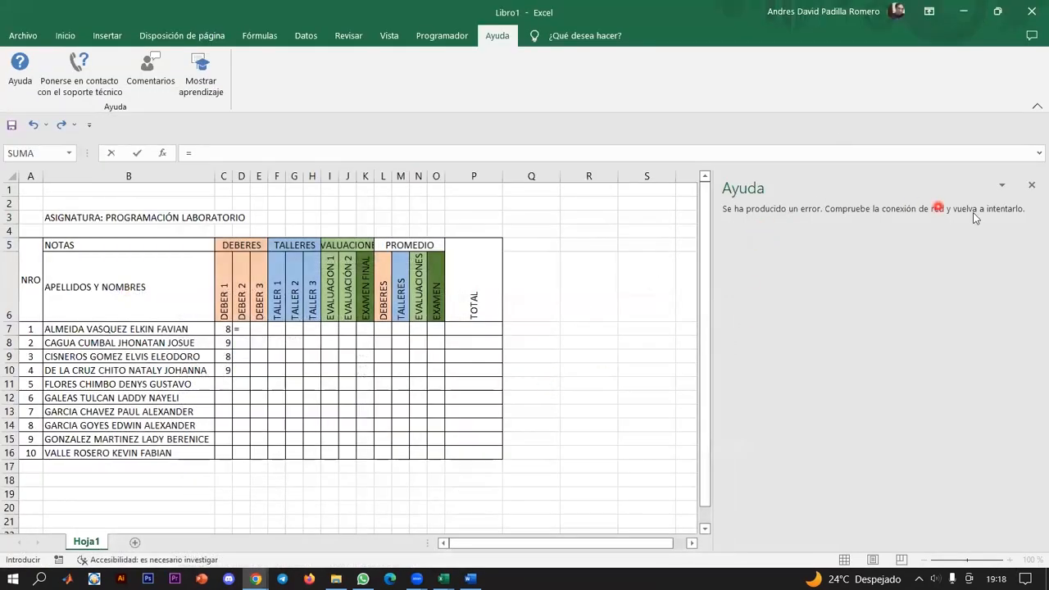
pyautogui.click(1031, 188)
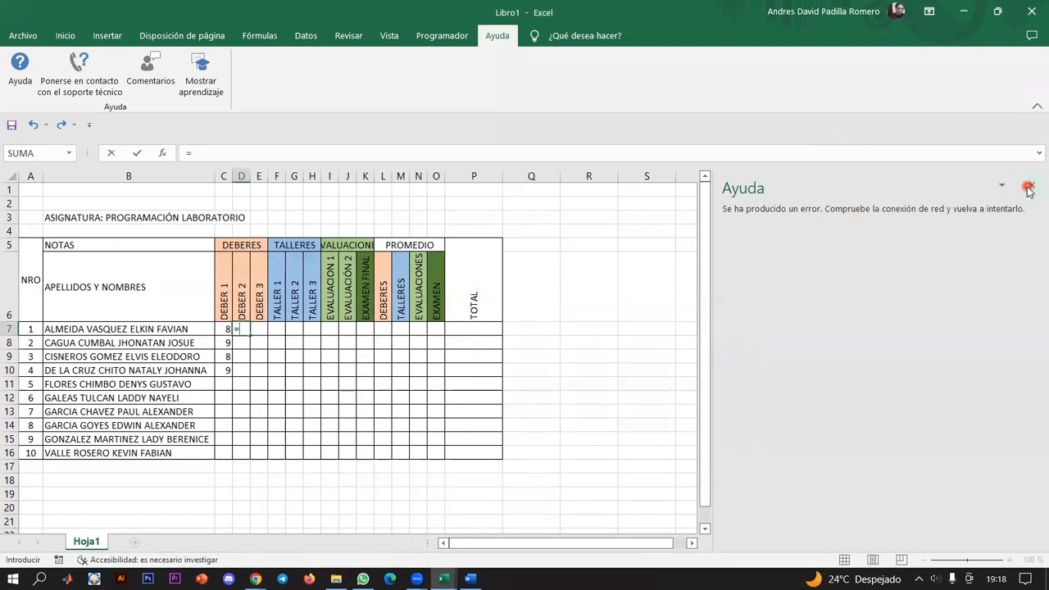
pyautogui.click(1031, 188)
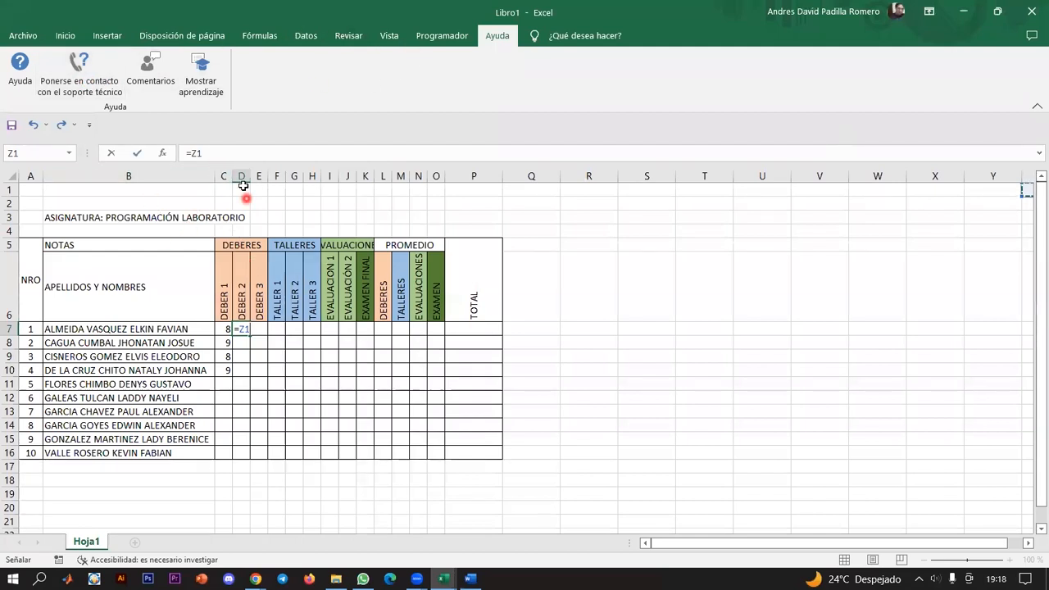
pyautogui.click(228, 153)
pyautogui.press('BackSpace')
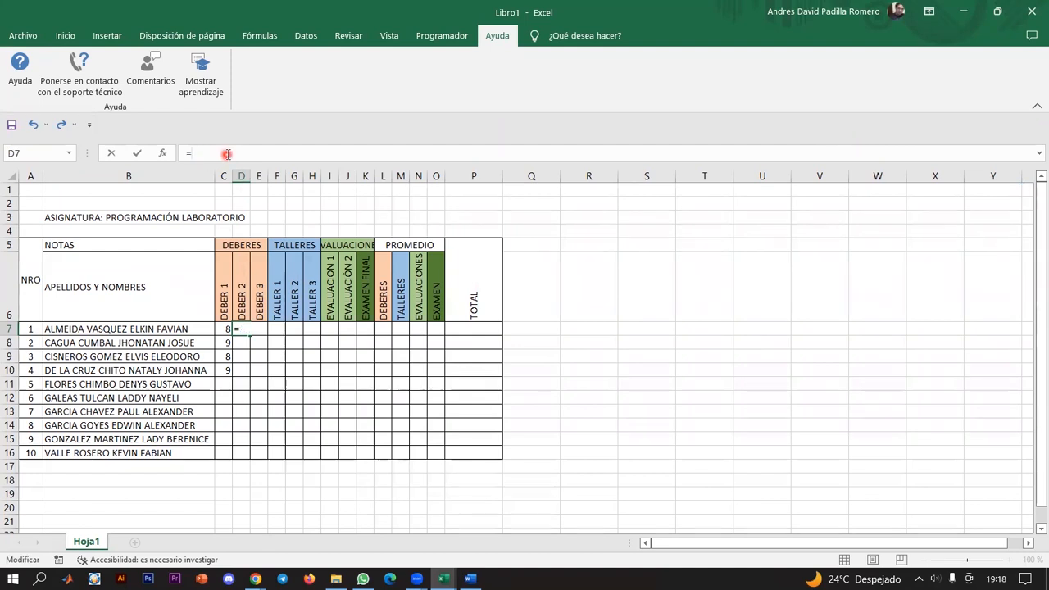
# - Complete the D7 formula as =ALEATORIO.ENTRE(7;10)
pyautogui.write('AL')
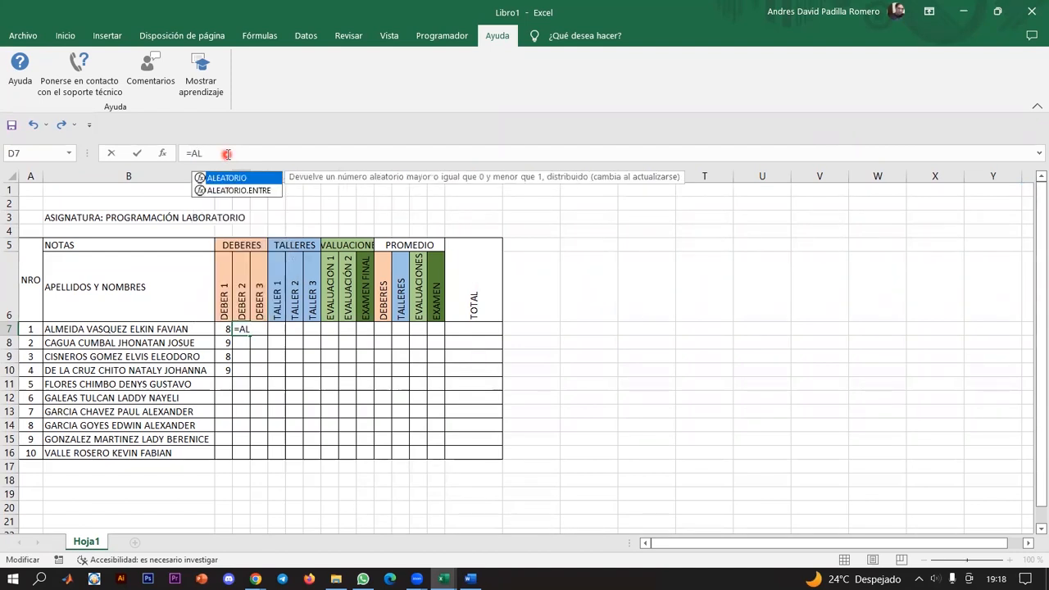
pyautogui.click(252, 192)
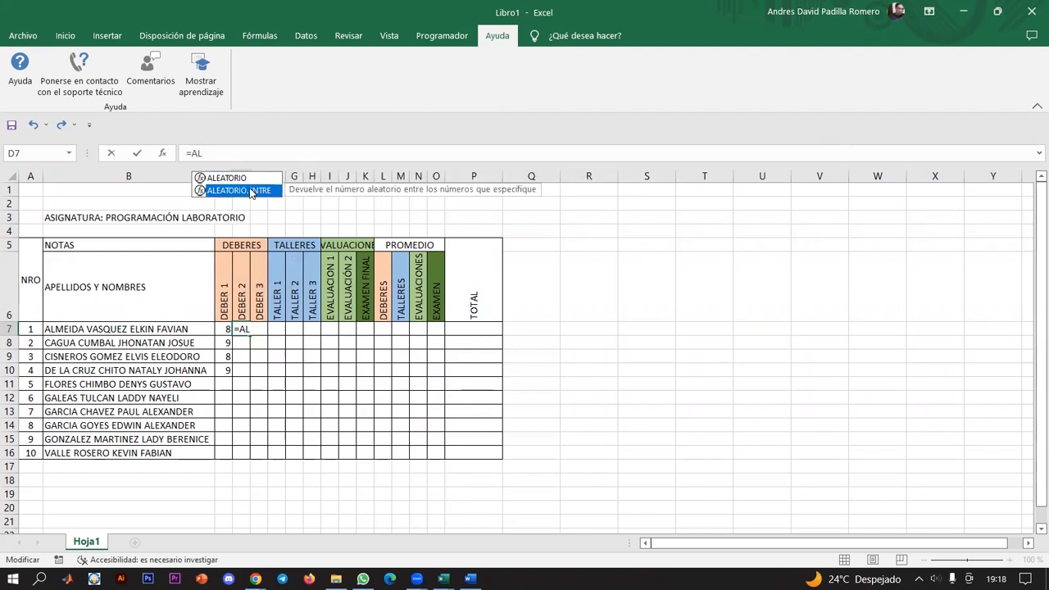
pyautogui.doubleClick(251, 192)
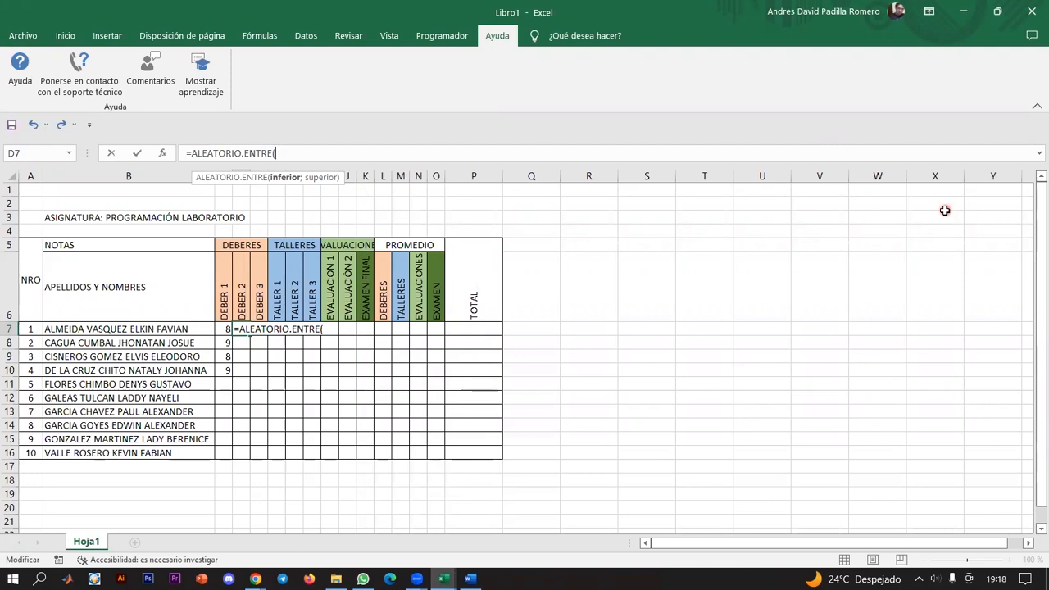
pyautogui.press('BackSpace')
pyautogui.write(';10')
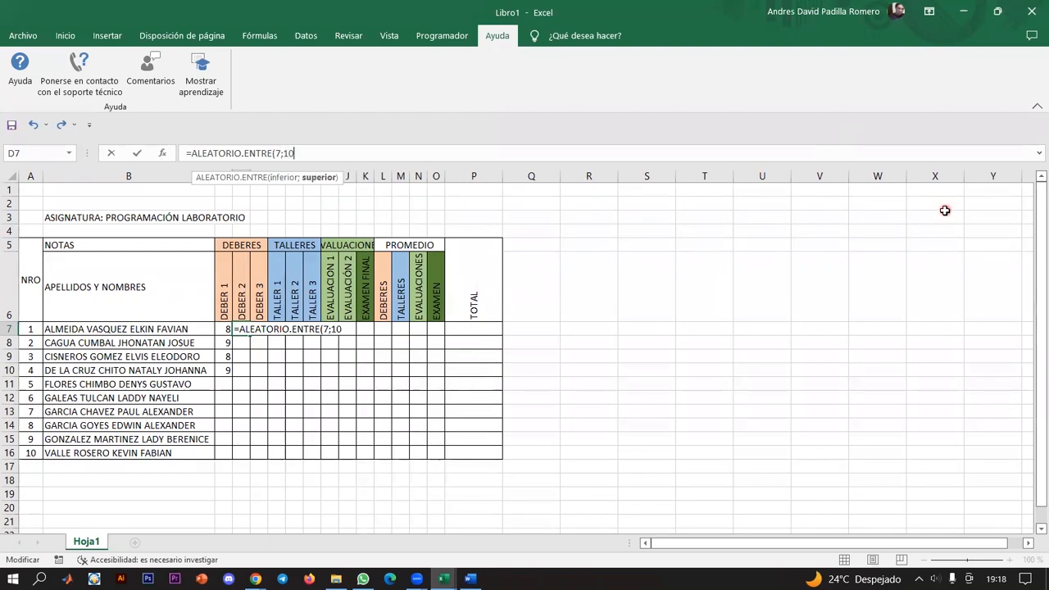
pyautogui.write(')')
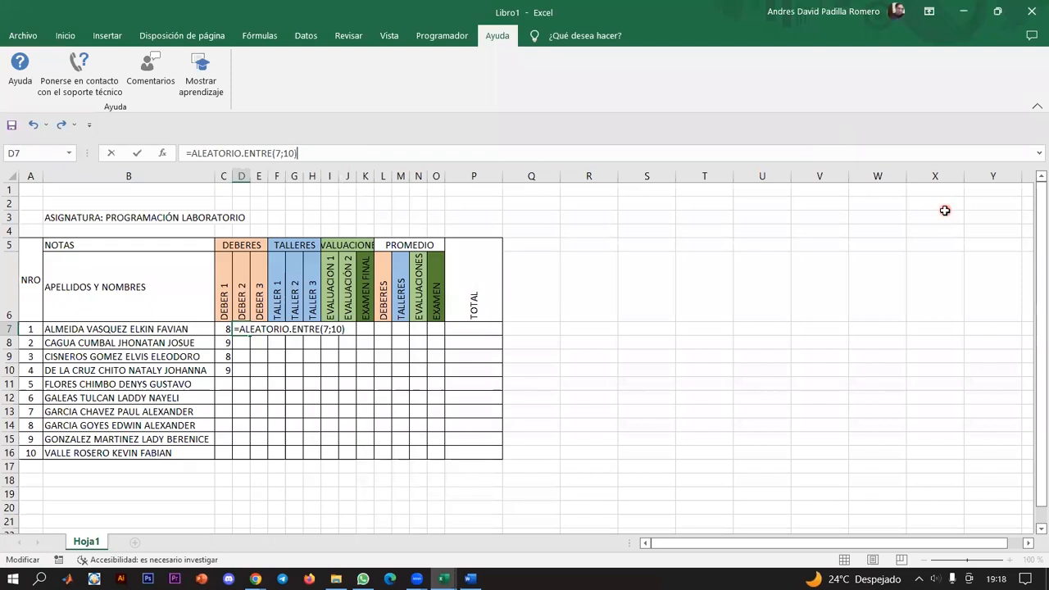
pyautogui.press('Return')
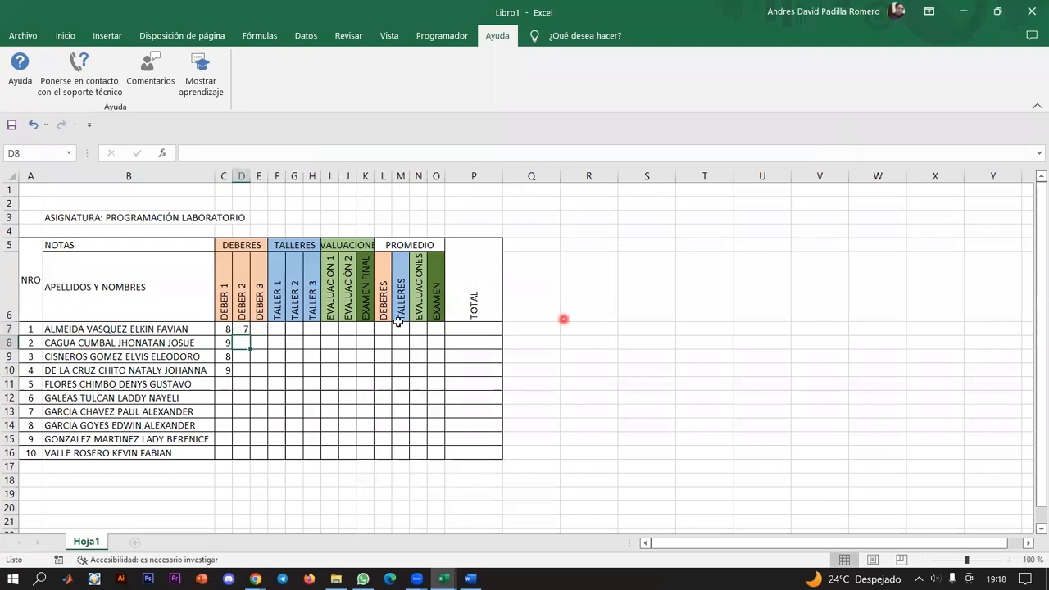
# - Fill the random-grade formula from D7 down to row 16 and across to EXAMEN FINAL, covering D7:K16
pyautogui.click(243, 330)
pyautogui.moveTo(251, 335); pyautogui.dragTo(257, 461)
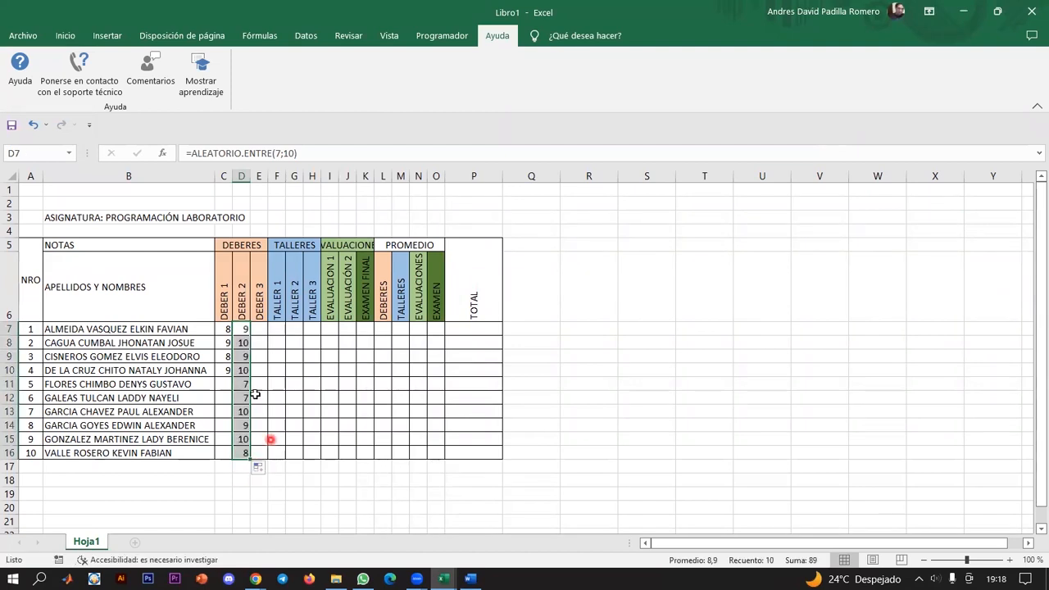
pyautogui.click(245, 335)
pyautogui.moveTo(251, 336); pyautogui.dragTo(374, 459)
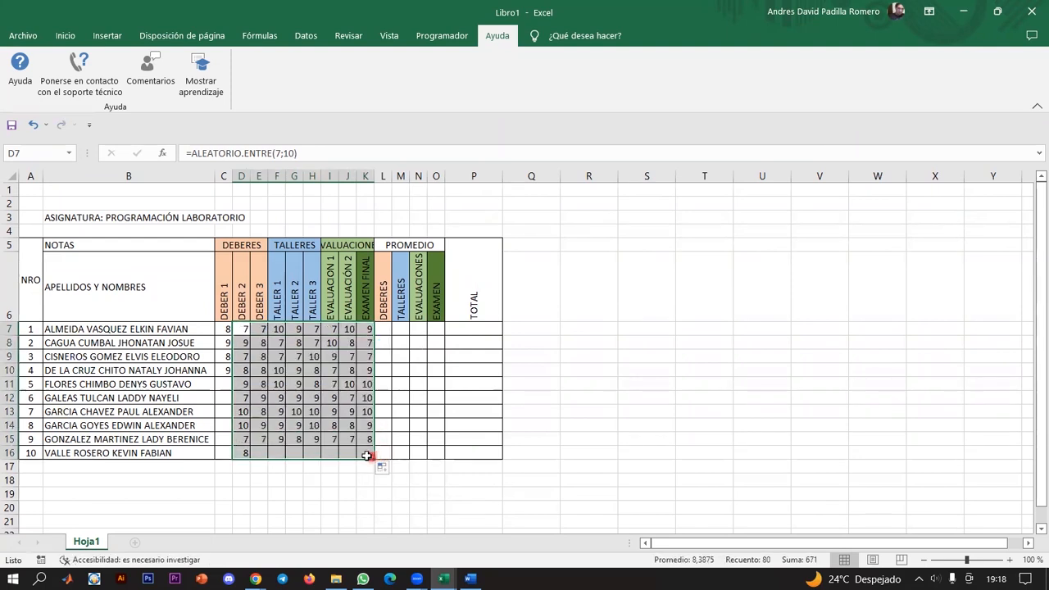
pyautogui.click(312, 428)
# - Extend the D7 formula back into C7 and fill it down the DEBER 1 column to C16
pyautogui.click(242, 330)
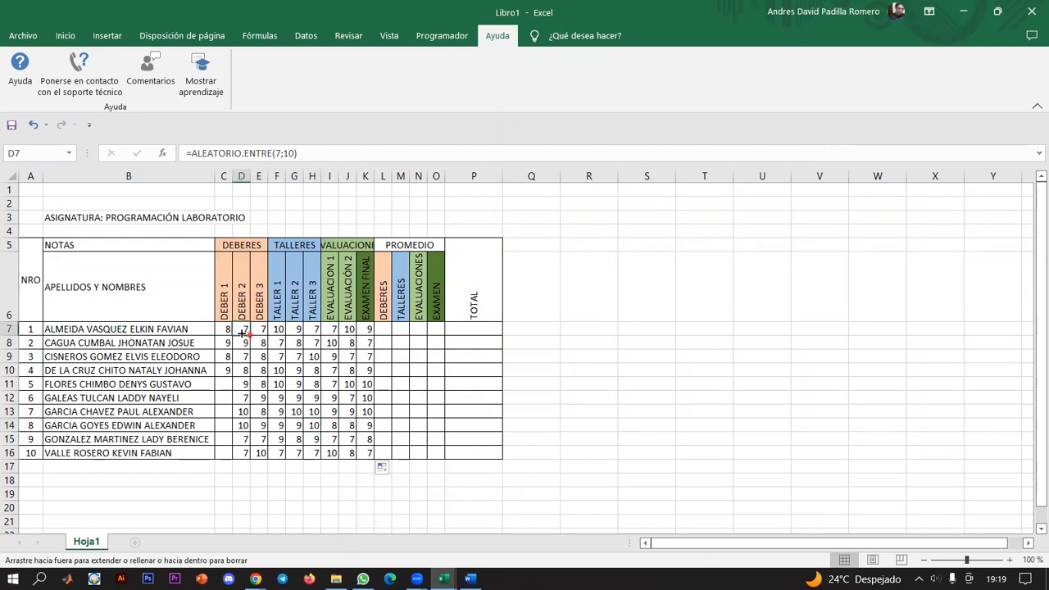
pyautogui.moveTo(219, 334); pyautogui.dragTo(224, 335)
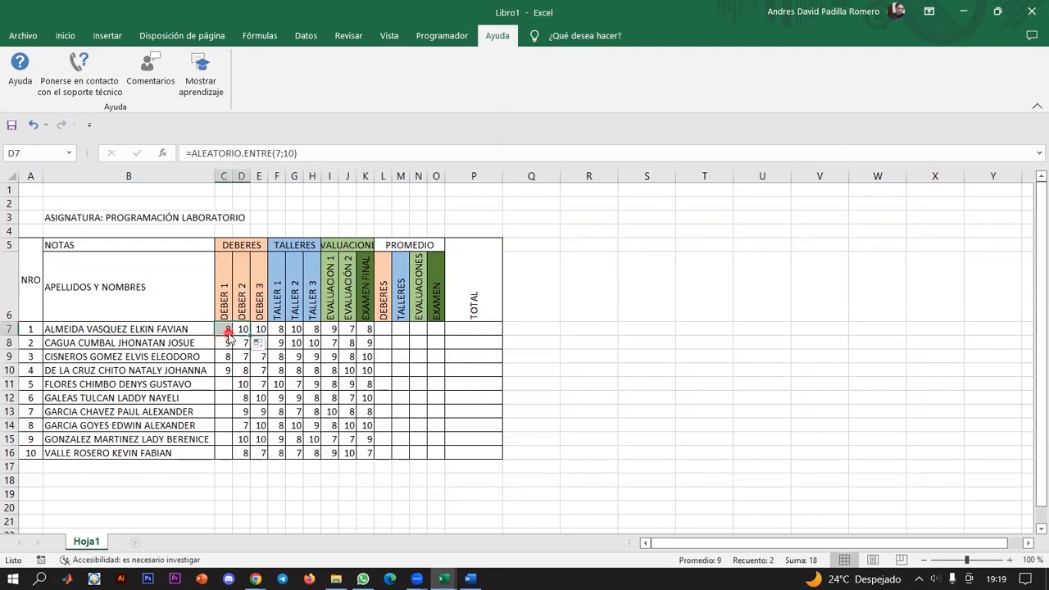
pyautogui.click(226, 331)
pyautogui.moveTo(232, 334); pyautogui.dragTo(259, 464)
pyautogui.click(315, 439)
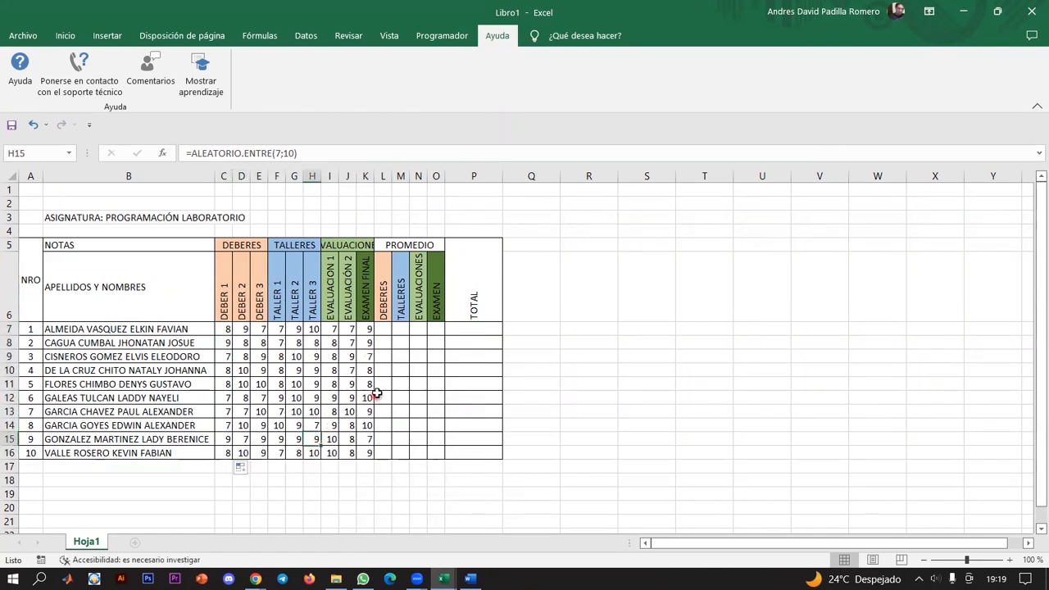
pyautogui.click(312, 369)
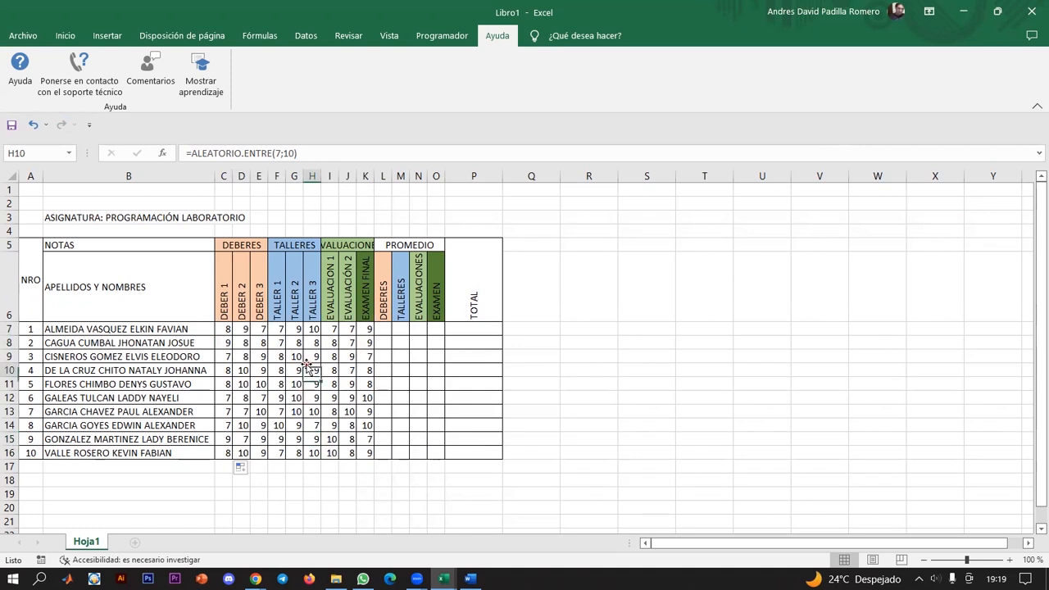
# - Fill the C7 formula down into C8 again to regenerate the random grades
pyautogui.click(225, 329)
pyautogui.moveTo(233, 336); pyautogui.dragTo(232, 348)
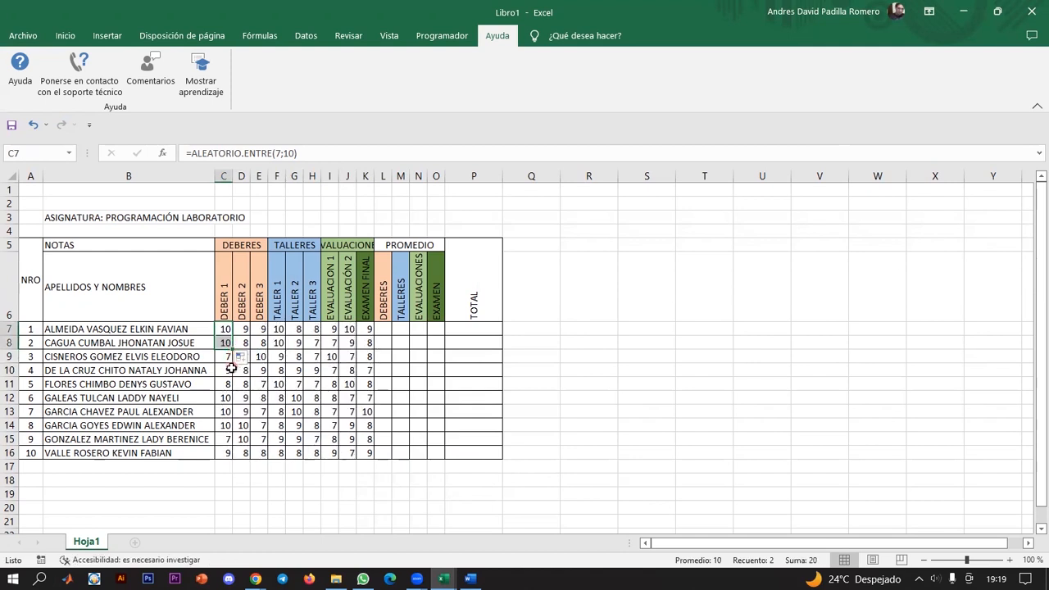
pyautogui.click(313, 387)
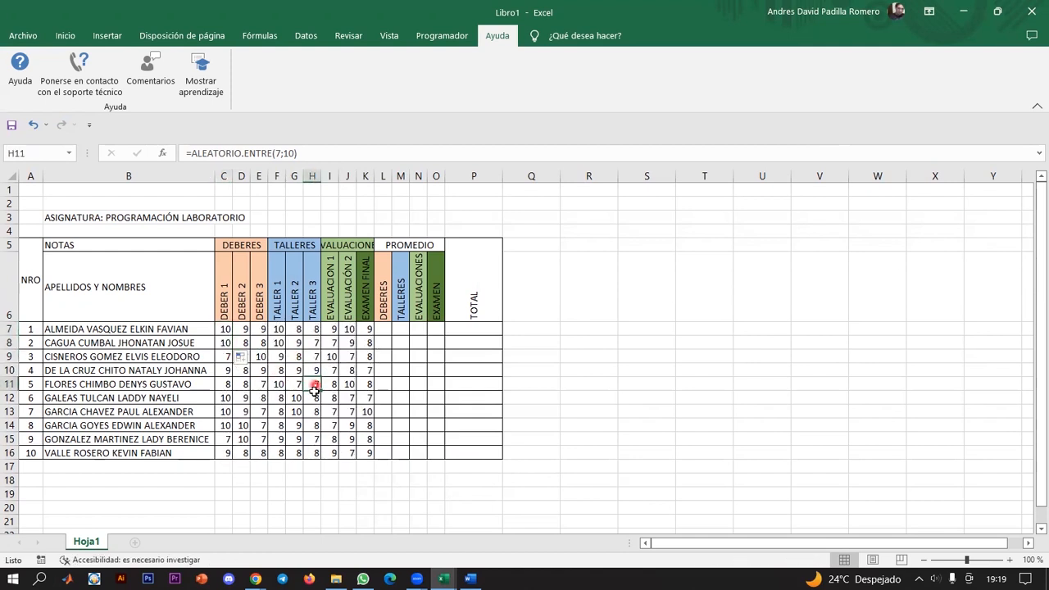
# - Copy the random grades in C7:K16 and paste them back over the same range as values only
pyautogui.click(277, 370)
pyautogui.click(65, 37)
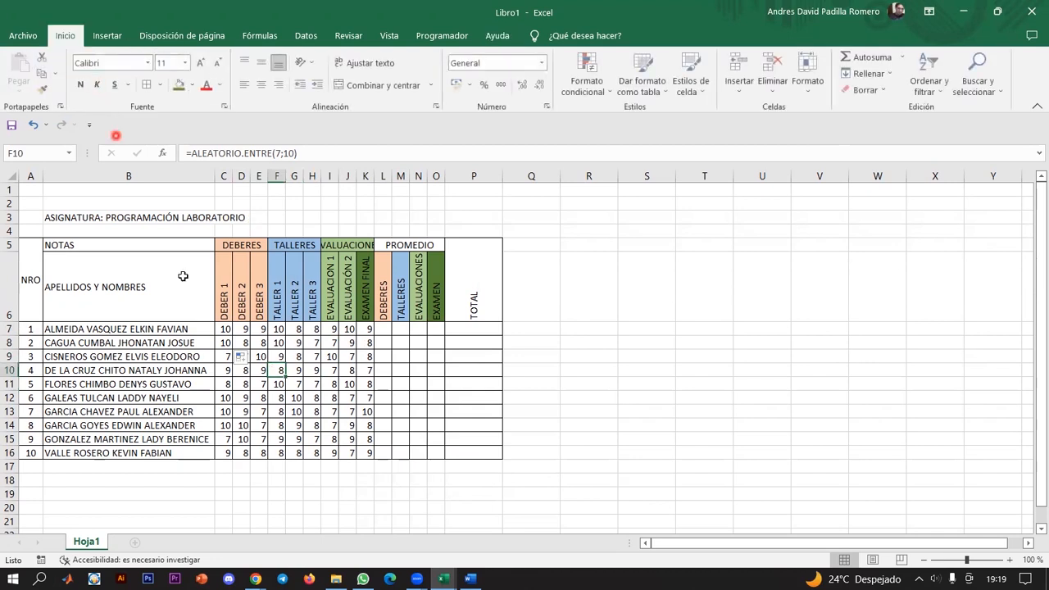
pyautogui.click(325, 506)
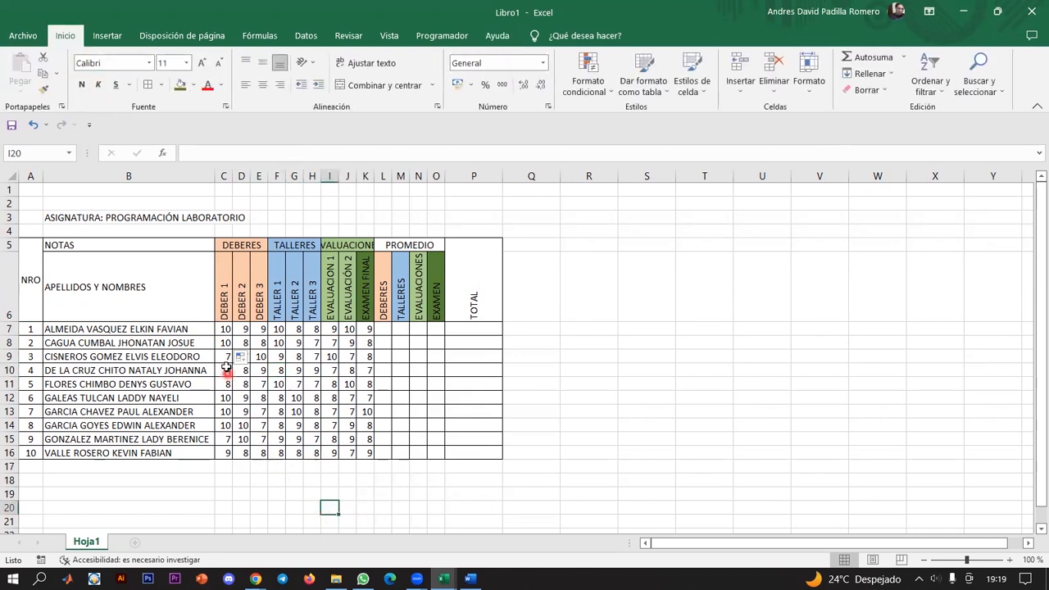
pyautogui.moveTo(224, 330); pyautogui.dragTo(368, 448)
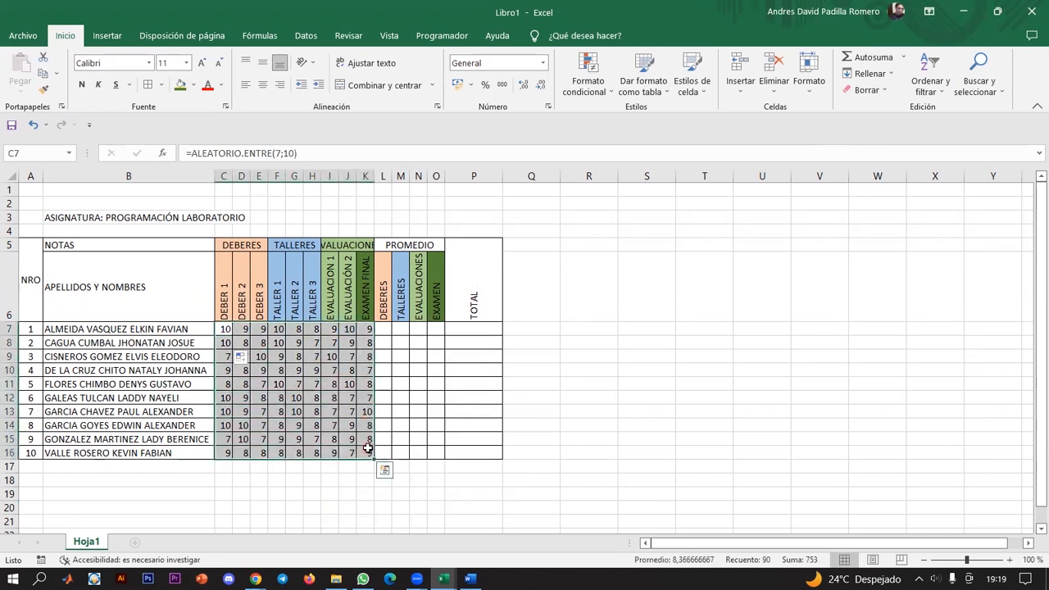
pyautogui.hotkey('ctrl', 'c')
pyautogui.click(224, 329)
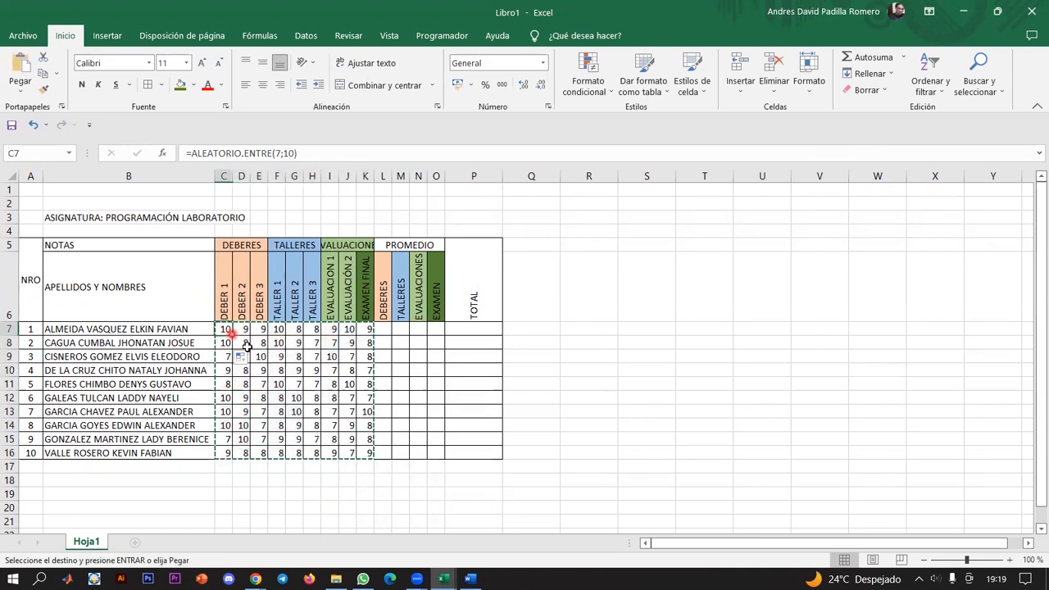
pyautogui.click(25, 95)
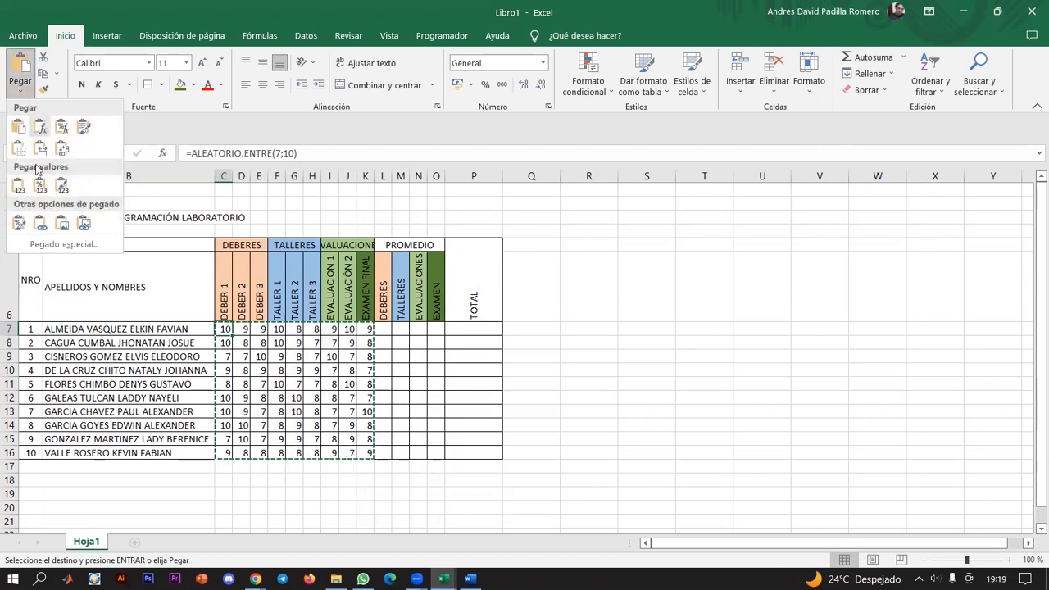
pyautogui.click(23, 191)
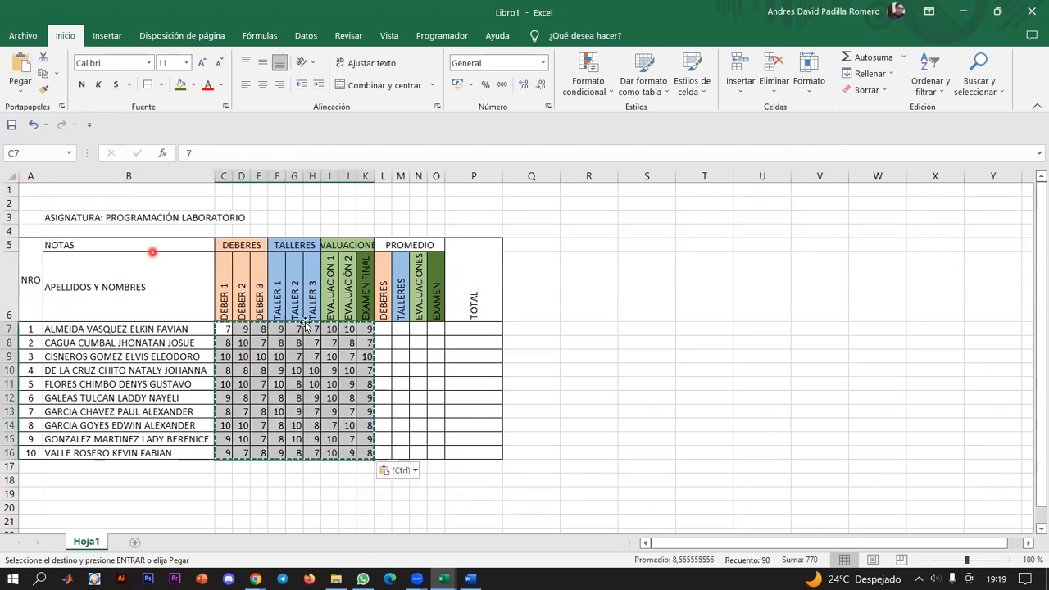
# - Inspect several cells across the DEBERES, TALLERES and EVALUACIONES columns to check whether they hold plain values or formulas
pyautogui.click(345, 437)
pyautogui.click(260, 358)
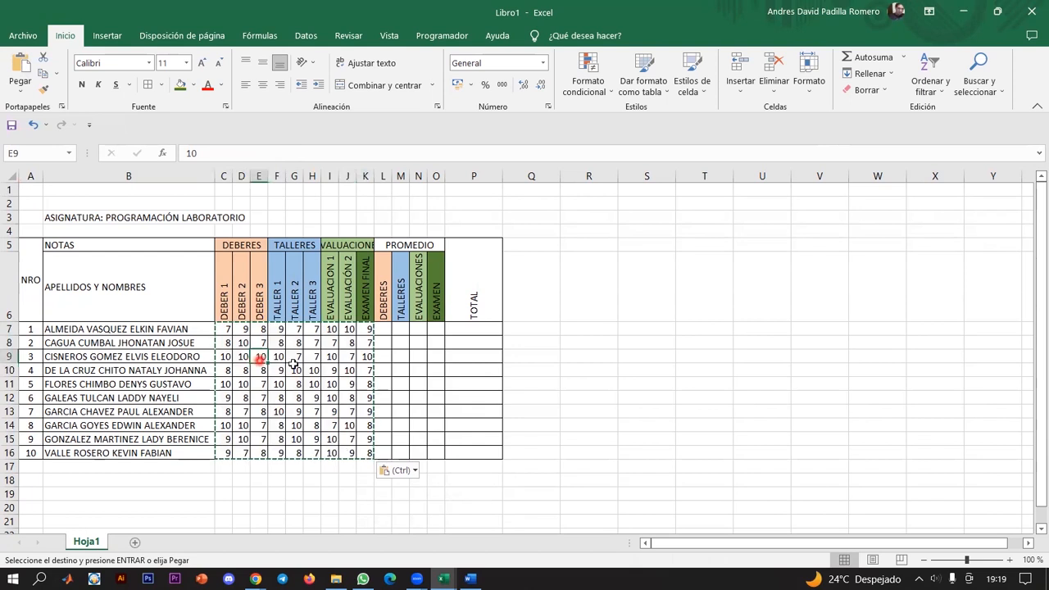
pyautogui.click(291, 345)
pyautogui.click(330, 356)
pyautogui.click(327, 369)
pyautogui.click(297, 400)
# - Format all the grades in C7:K16 to show two decimal places
pyautogui.moveTo(224, 330); pyautogui.dragTo(361, 455)
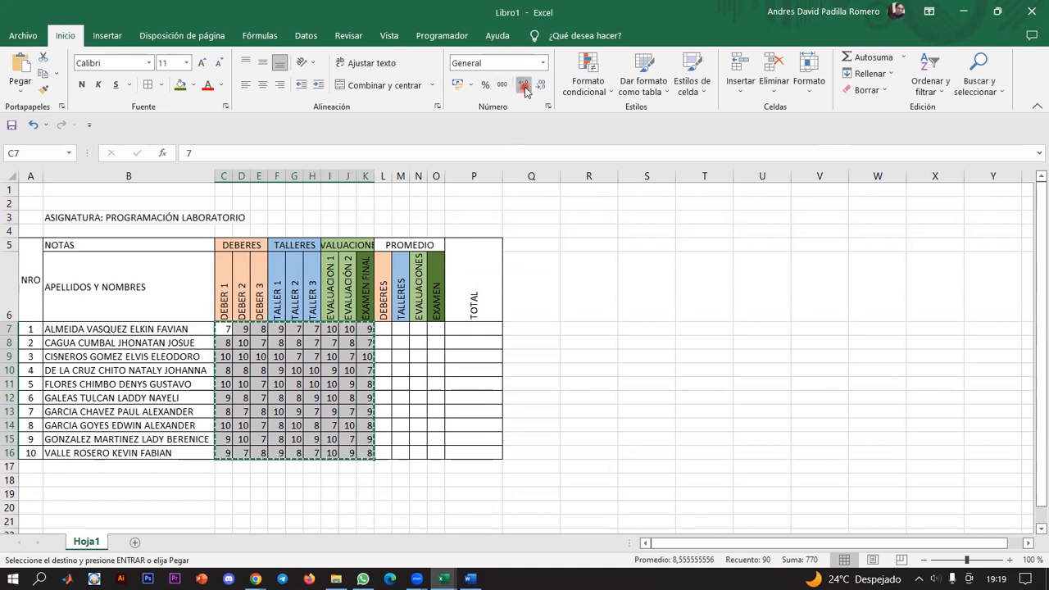
pyautogui.click(523, 86)
pyautogui.click(524, 86)
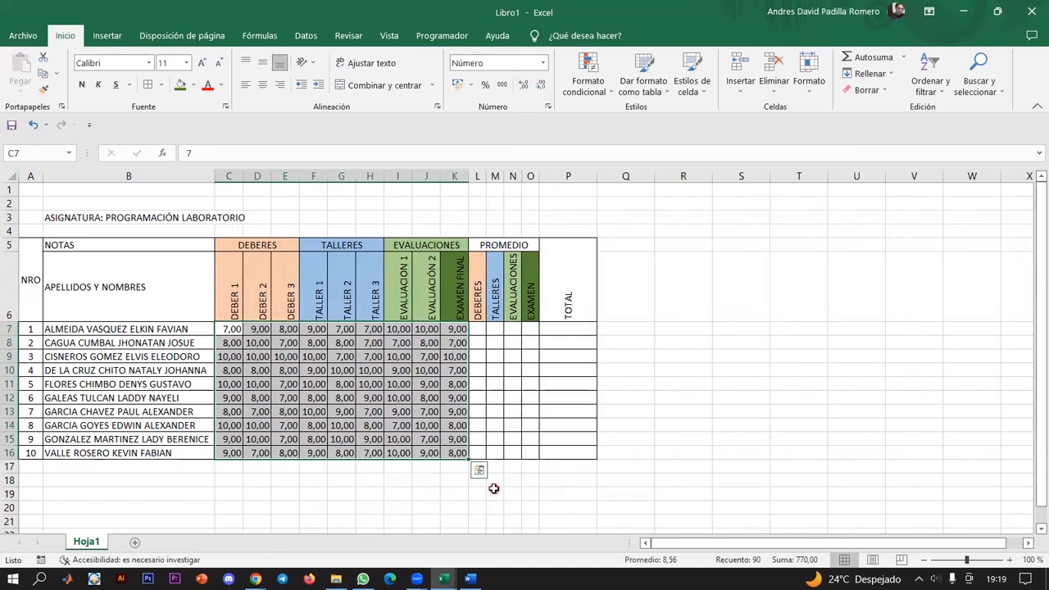
pyautogui.click(342, 428)
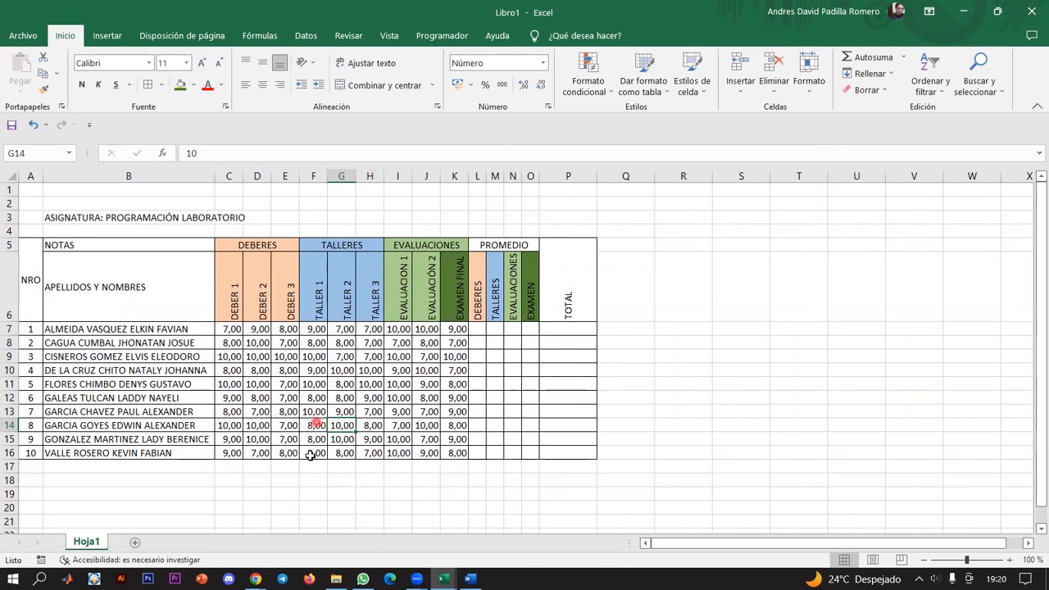
# - Replace the DEBER 1 grade in C7 with the formula =ALEATORIO.ENTRE(5;10)
pyautogui.click(232, 329)
pyautogui.click(177, 153)
pyautogui.write('=')
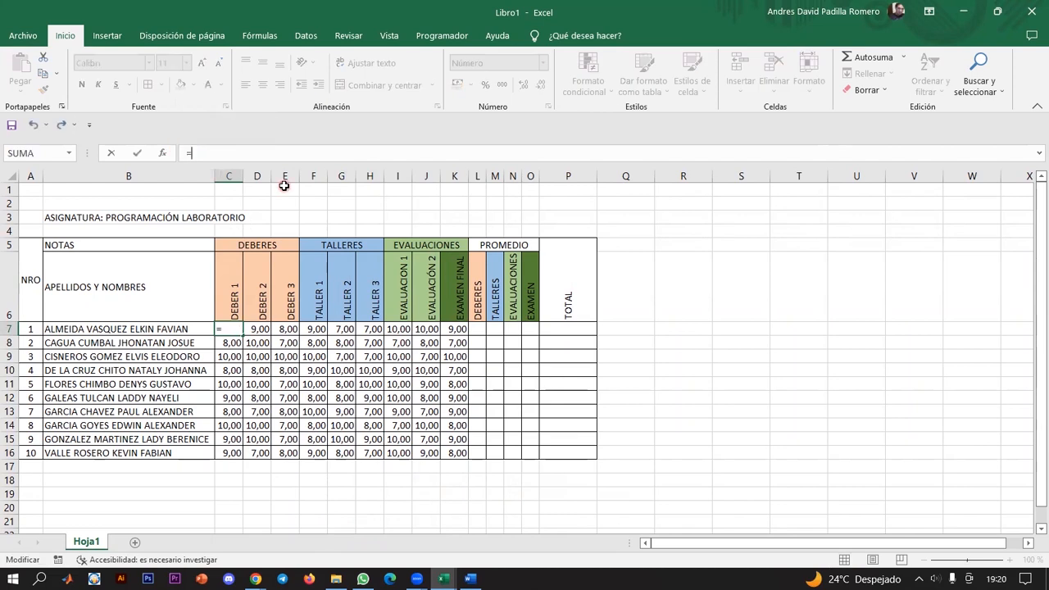
pyautogui.write('AL')
pyautogui.press('Down')
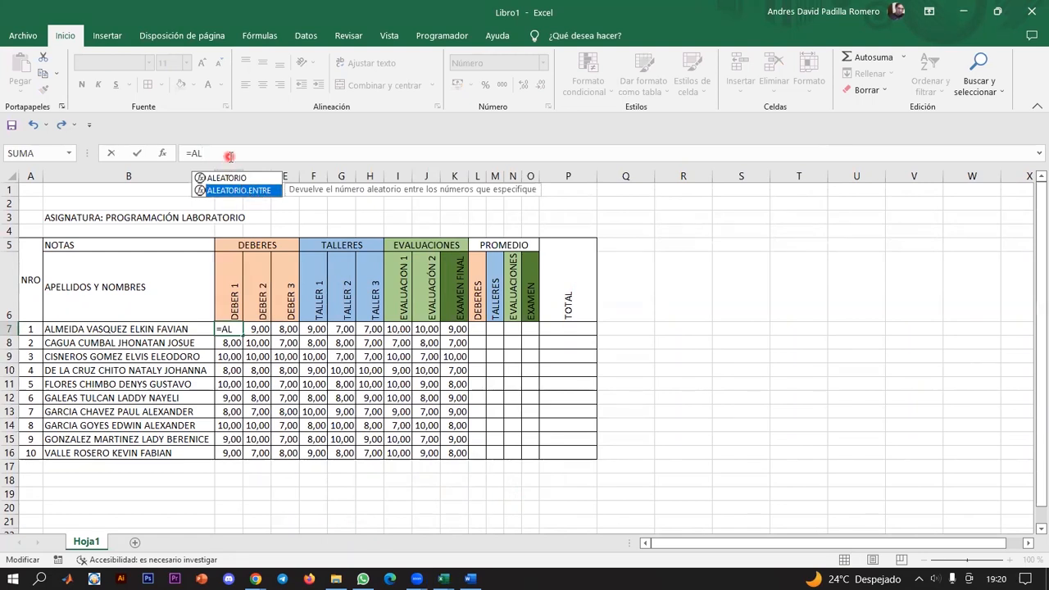
pyautogui.write('E')
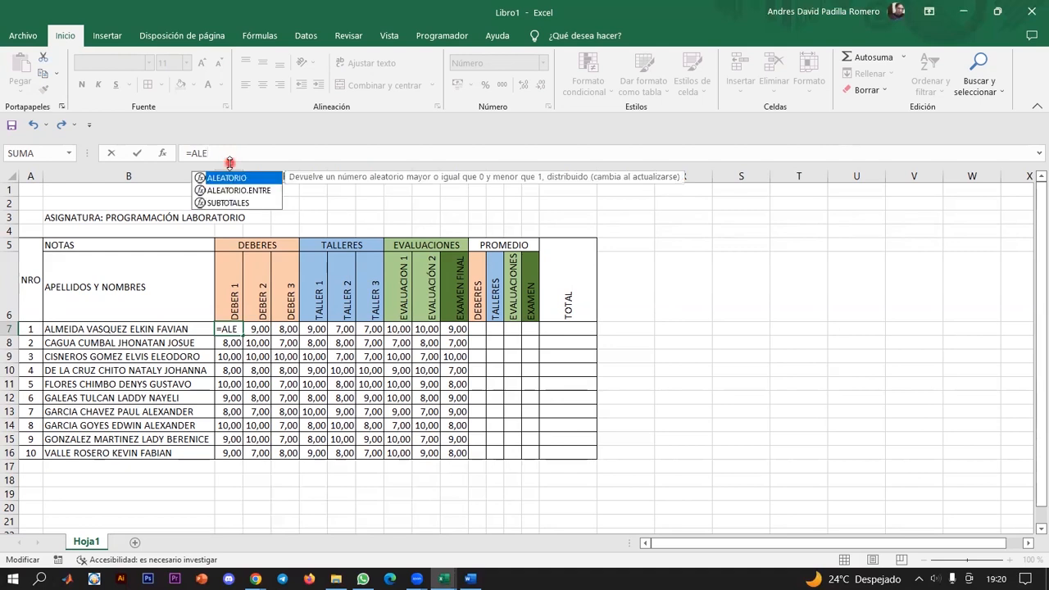
pyautogui.click(233, 190)
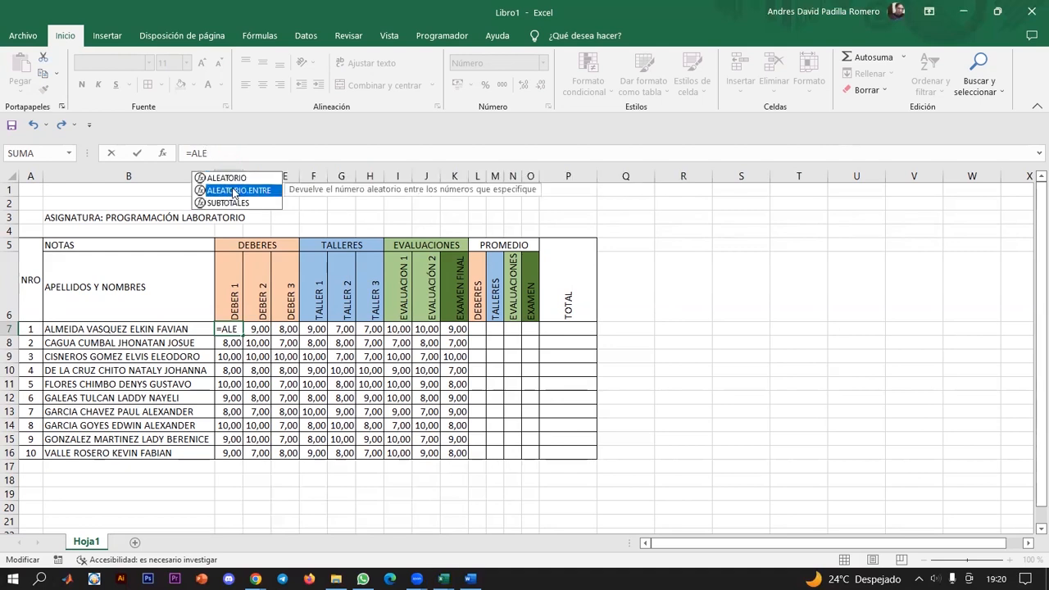
pyautogui.doubleClick(234, 190)
pyautogui.write('5')
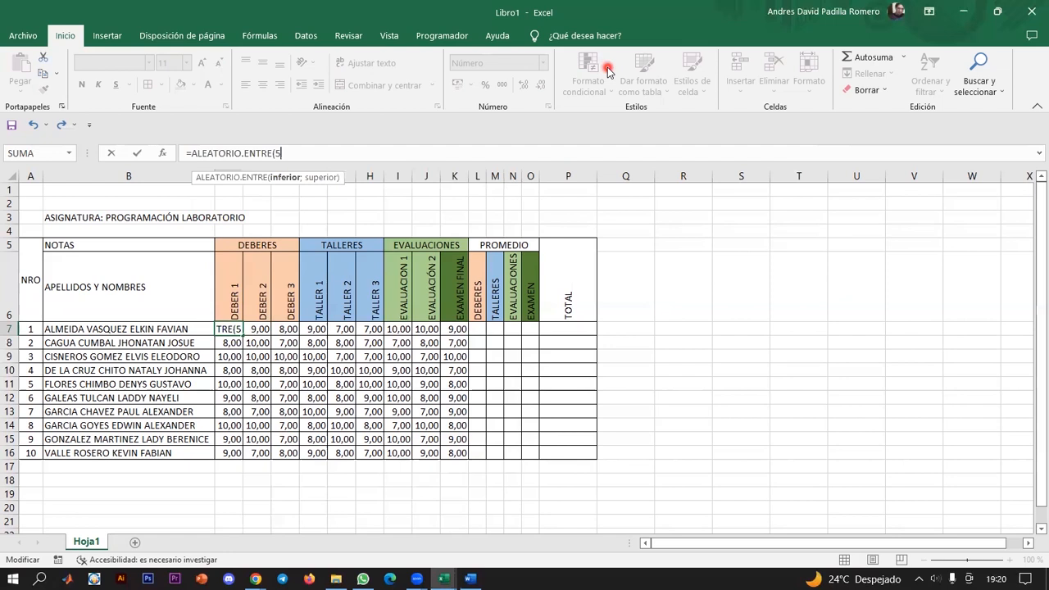
pyautogui.write(';10')
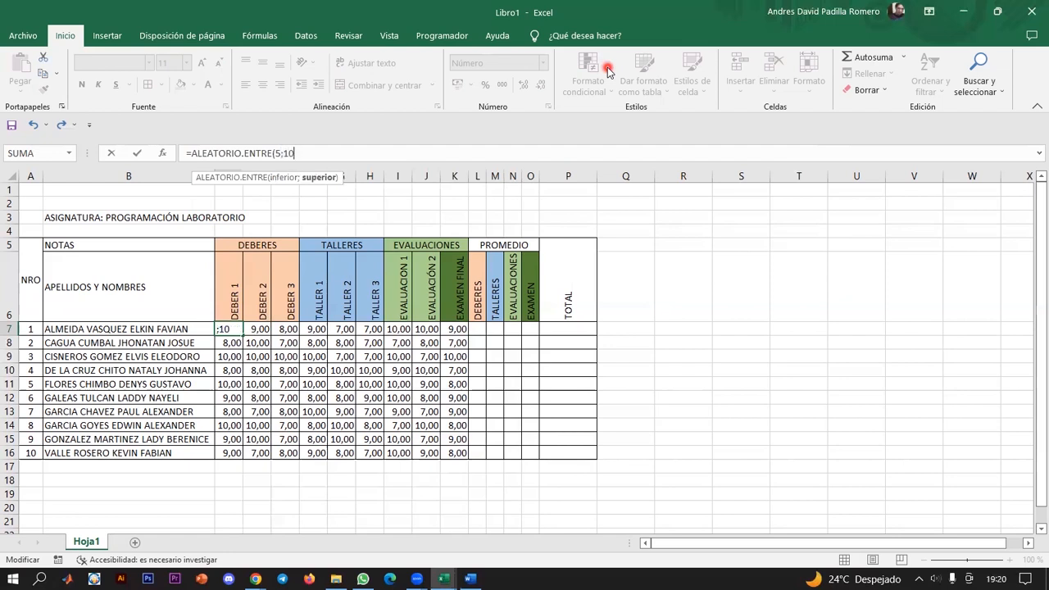
pyautogui.write(')')
pyautogui.press('Return')
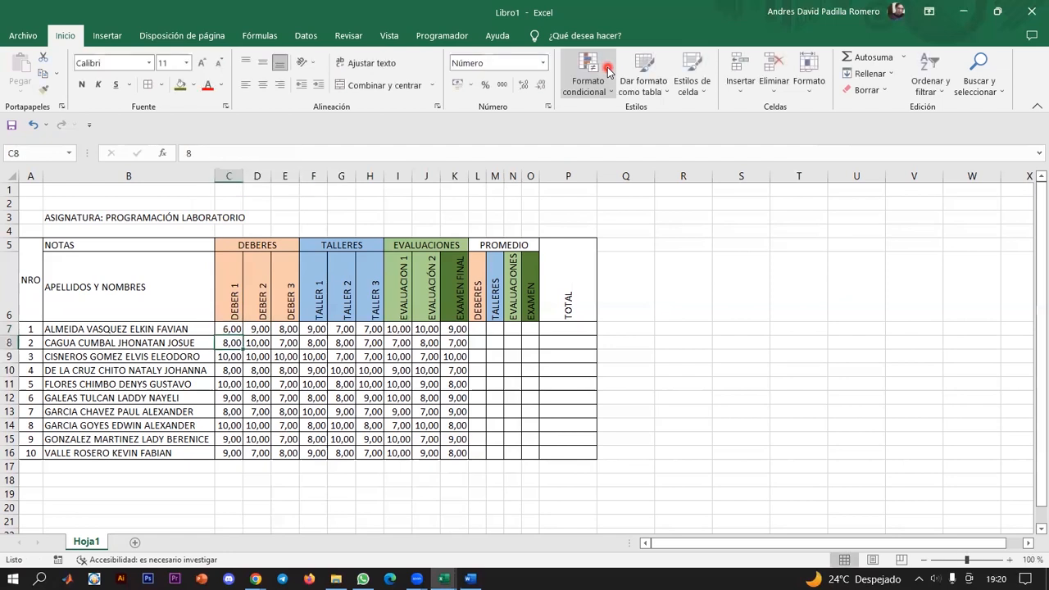
# - Fill the C7 formula across to EXAMEN FINAL and down to row 16, covering C7:K16
pyautogui.click(231, 330)
pyautogui.moveTo(242, 336); pyautogui.dragTo(462, 434)
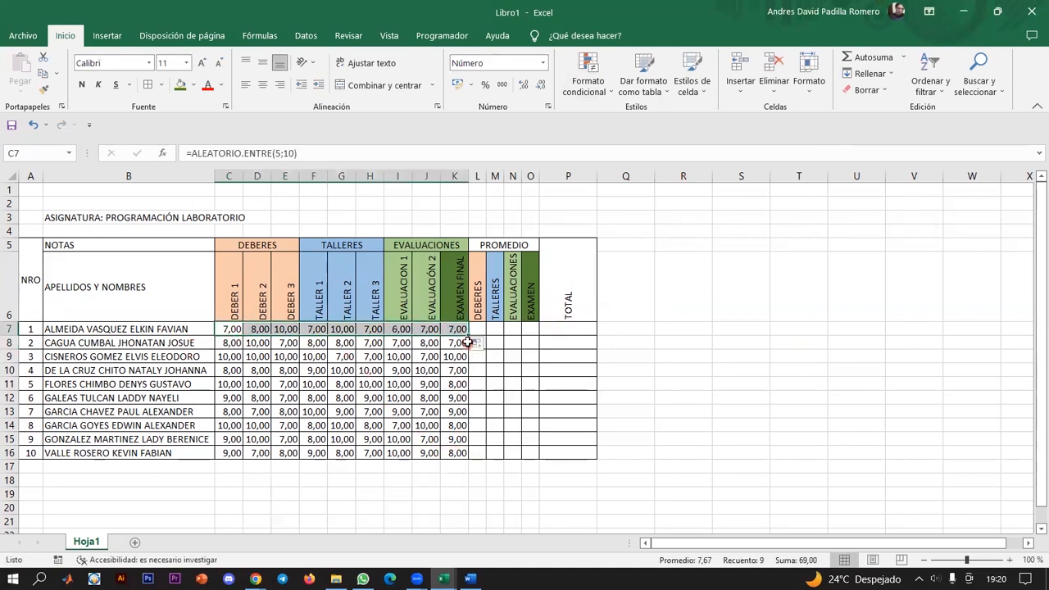
pyautogui.moveTo(470, 336); pyautogui.dragTo(468, 360)
pyautogui.moveTo(468, 397); pyautogui.dragTo(469, 457)
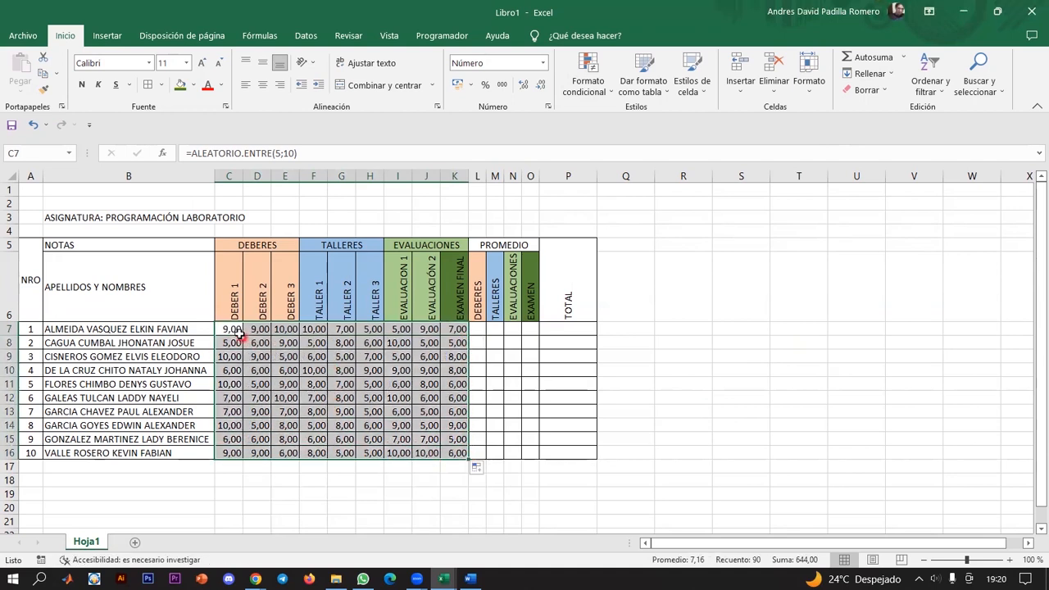
# - Convert the random formulas in C7:K16 to fixed grades by copying the range and pasting values only in place
pyautogui.moveTo(233, 331); pyautogui.dragTo(456, 457)
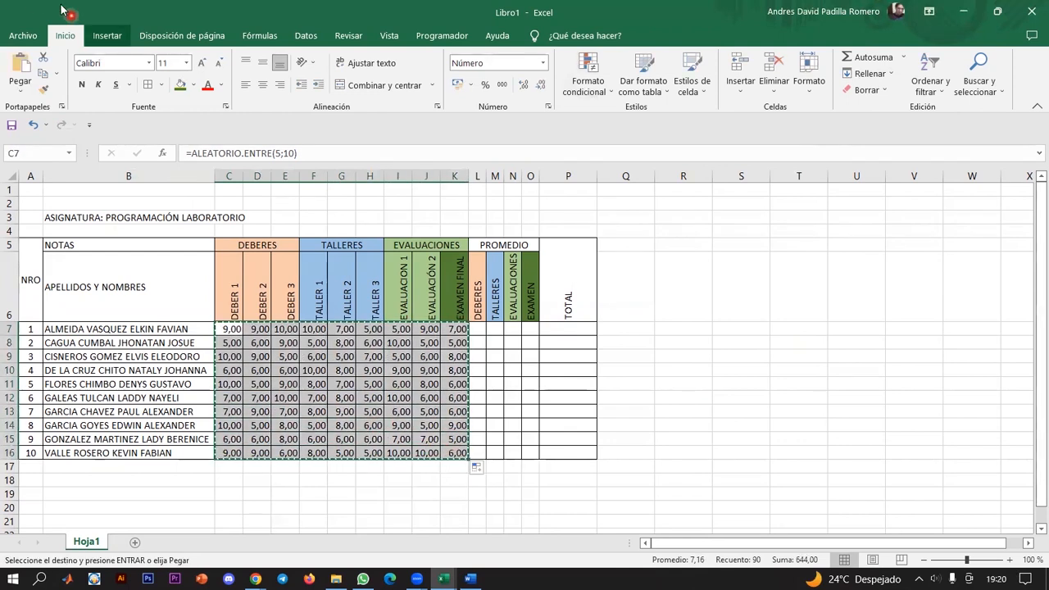
pyautogui.click(20, 89)
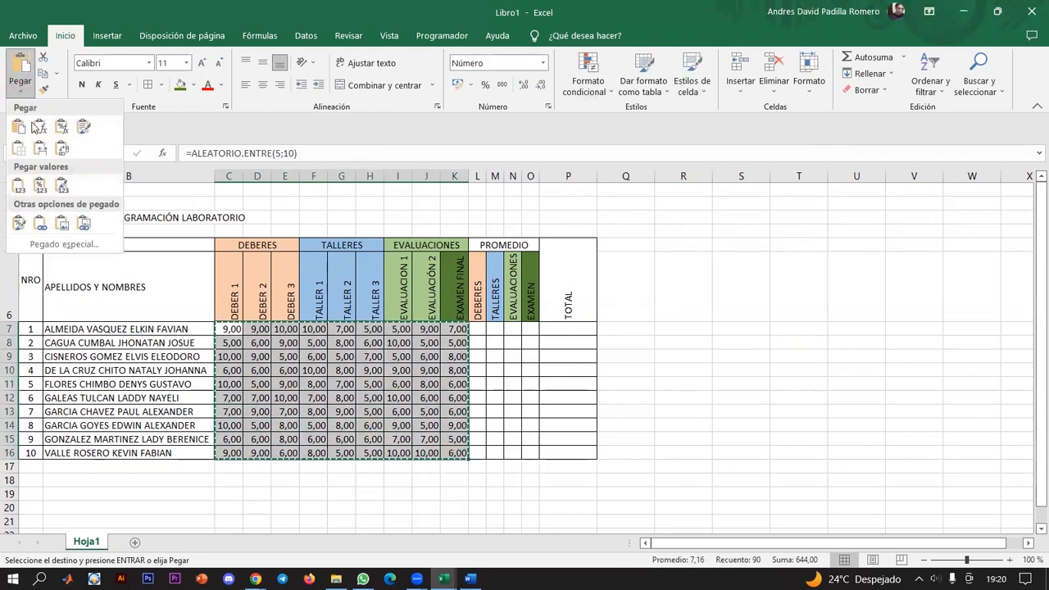
pyautogui.click(21, 184)
pyautogui.click(283, 369)
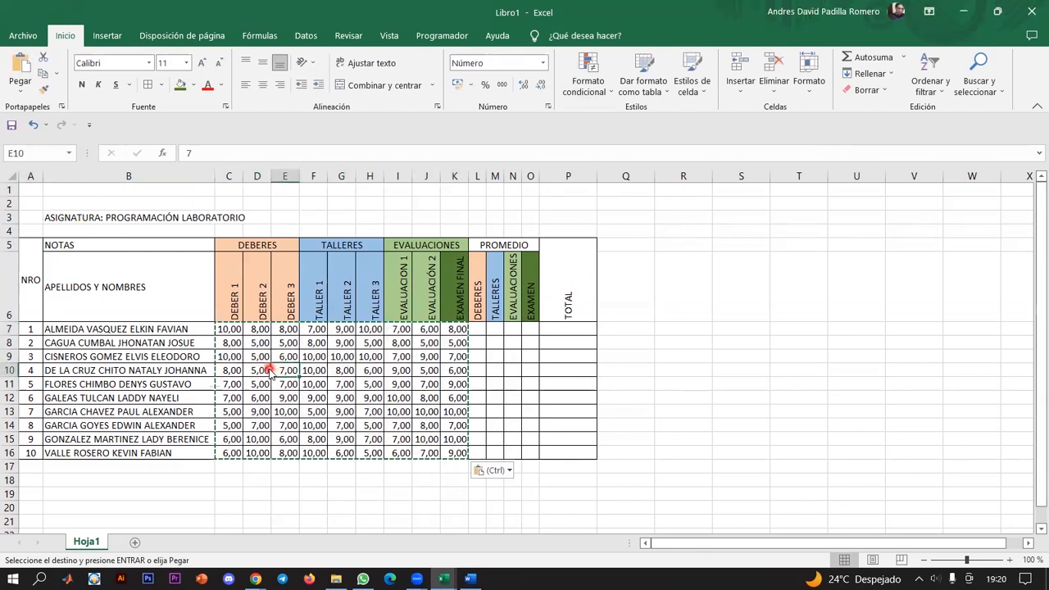
pyautogui.click(246, 341)
pyautogui.click(460, 367)
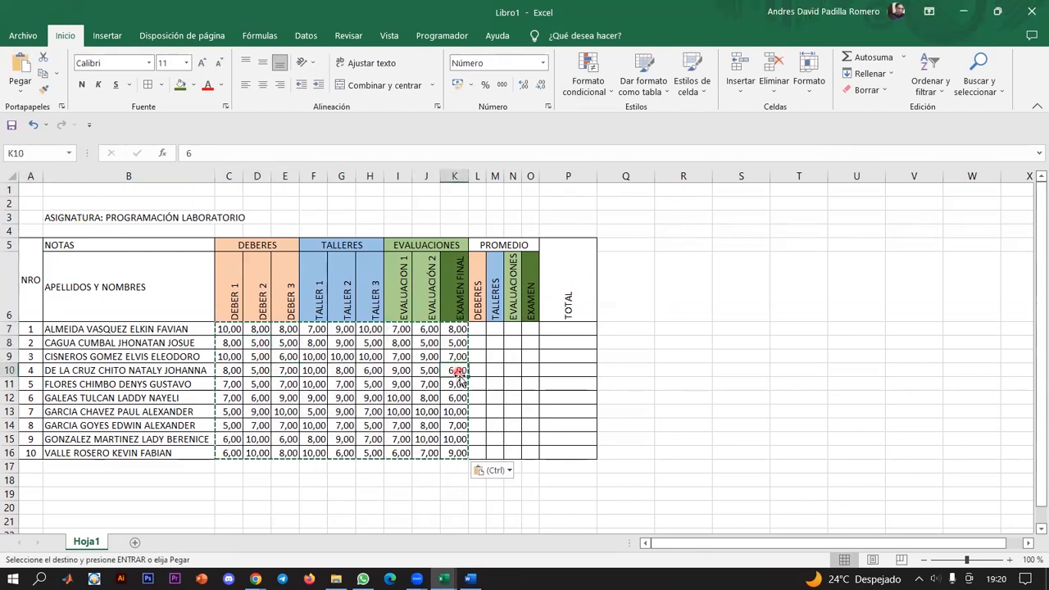
pyautogui.press('Escape')
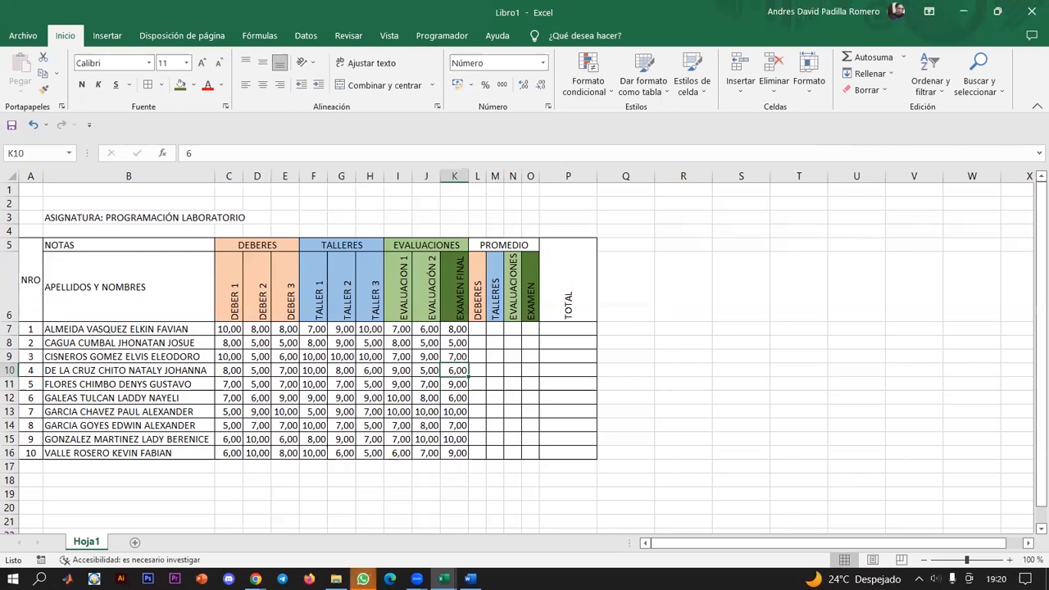
# - Align the activity headings in C6:K6 to the bottom of their cells and centre them horizontally
pyautogui.hotkey('alt', 'Tab')
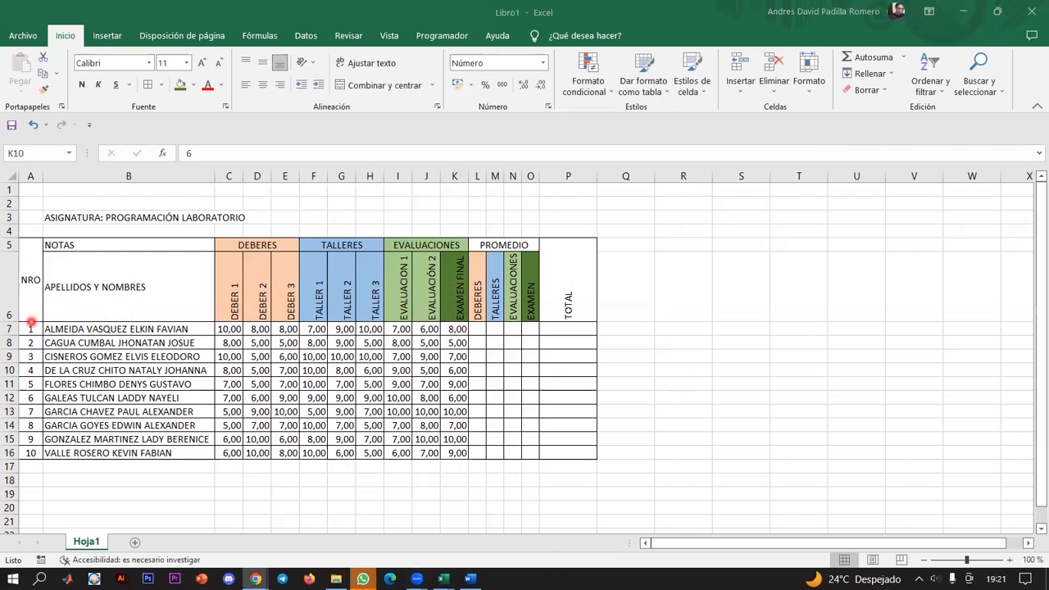
pyautogui.click(232, 287)
pyautogui.moveTo(232, 287); pyautogui.dragTo(459, 307)
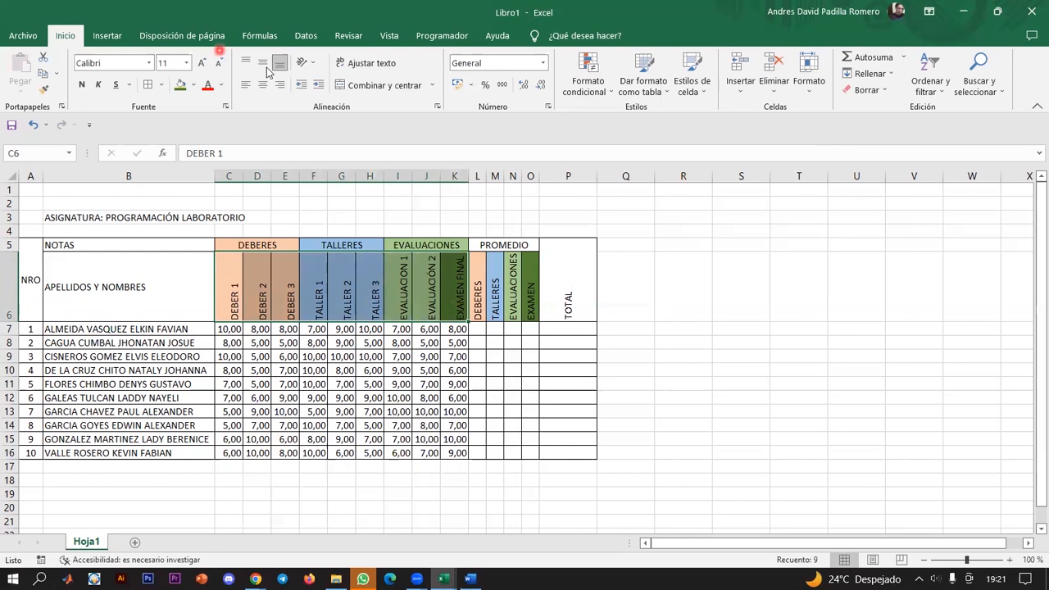
pyautogui.click(264, 67)
pyautogui.click(263, 85)
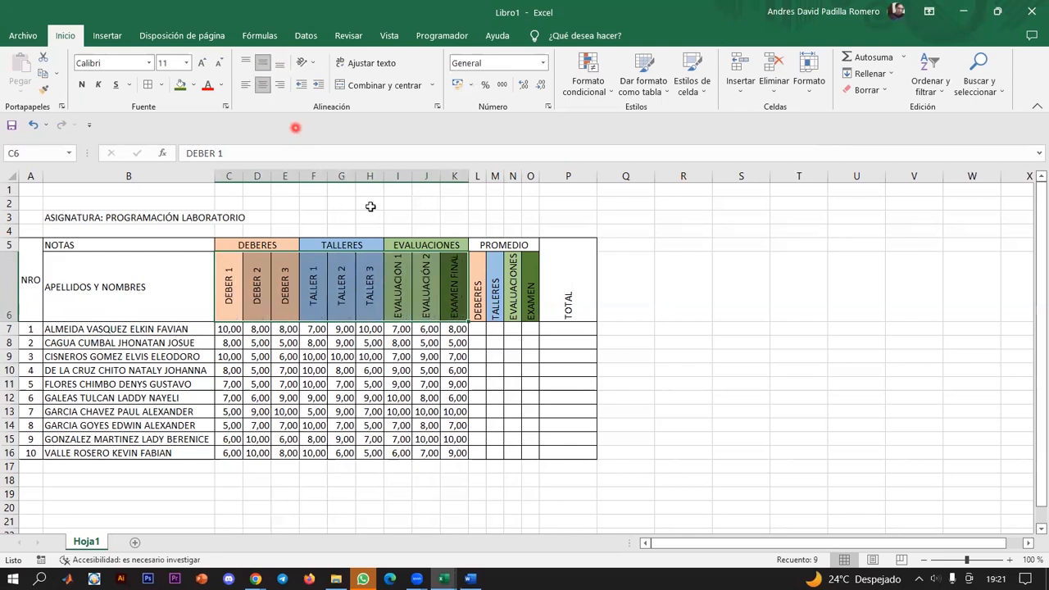
pyautogui.click(243, 88)
pyautogui.click(262, 86)
pyautogui.click(279, 88)
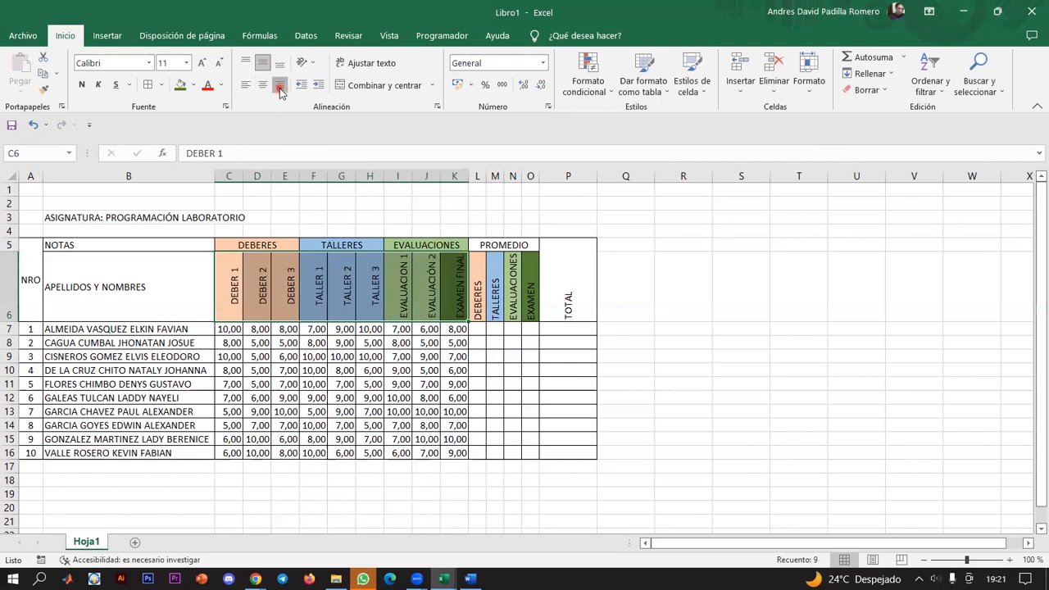
pyautogui.click(279, 63)
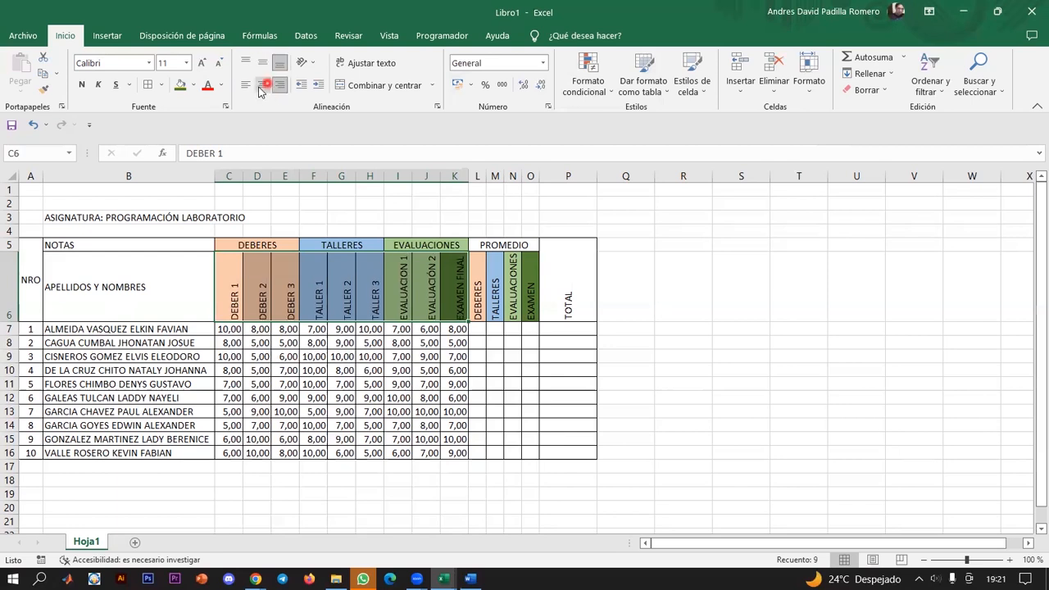
pyautogui.click(246, 85)
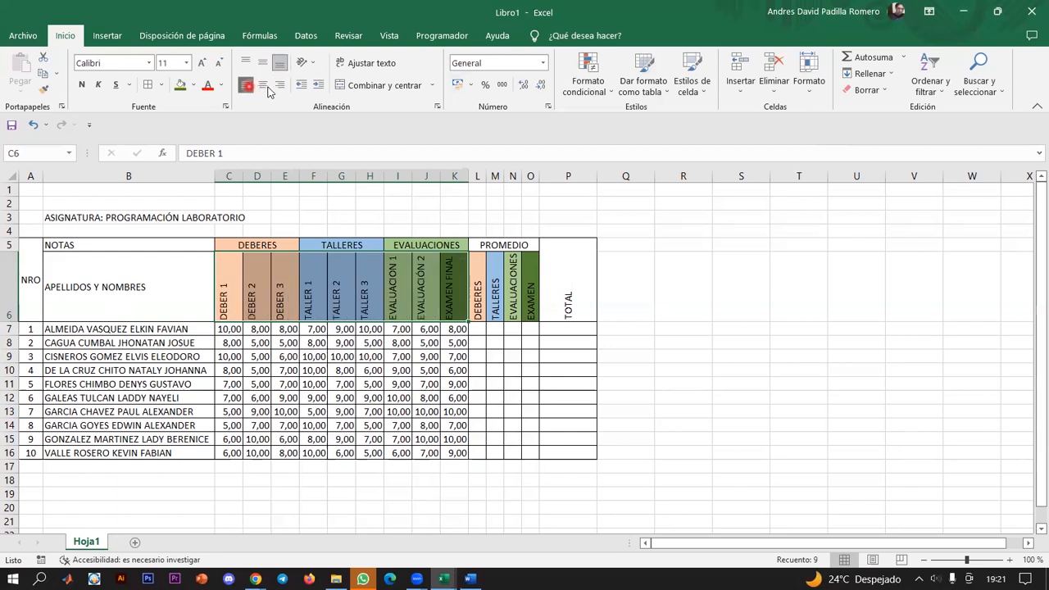
pyautogui.click(263, 86)
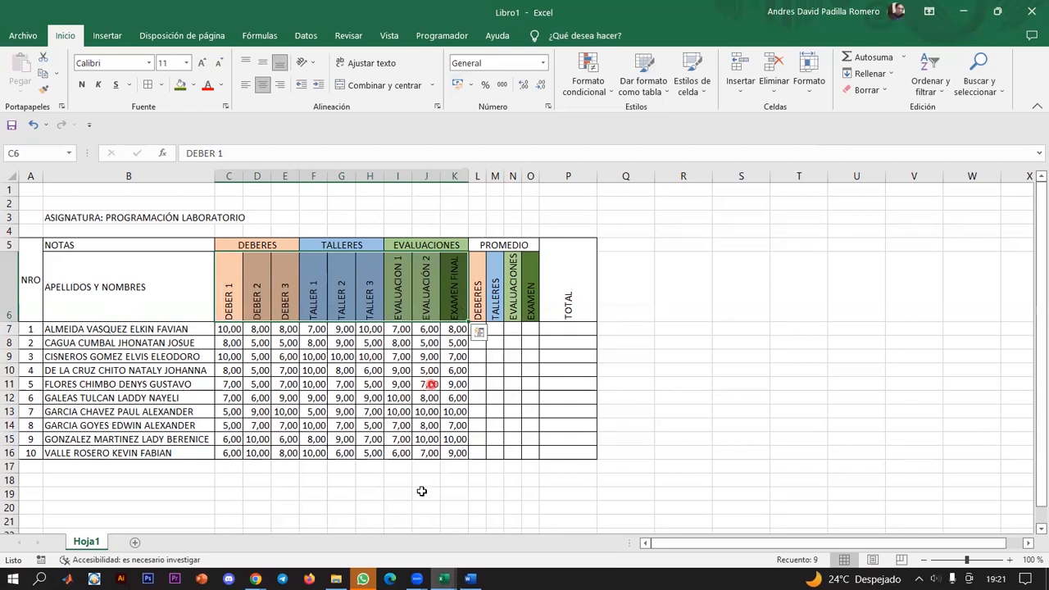
# - Enter the formula =C7+D7+E7 in L7, under the PROMEDIO DEBERES heading, to add the first student's three DEBER grades
pyautogui.click(429, 383)
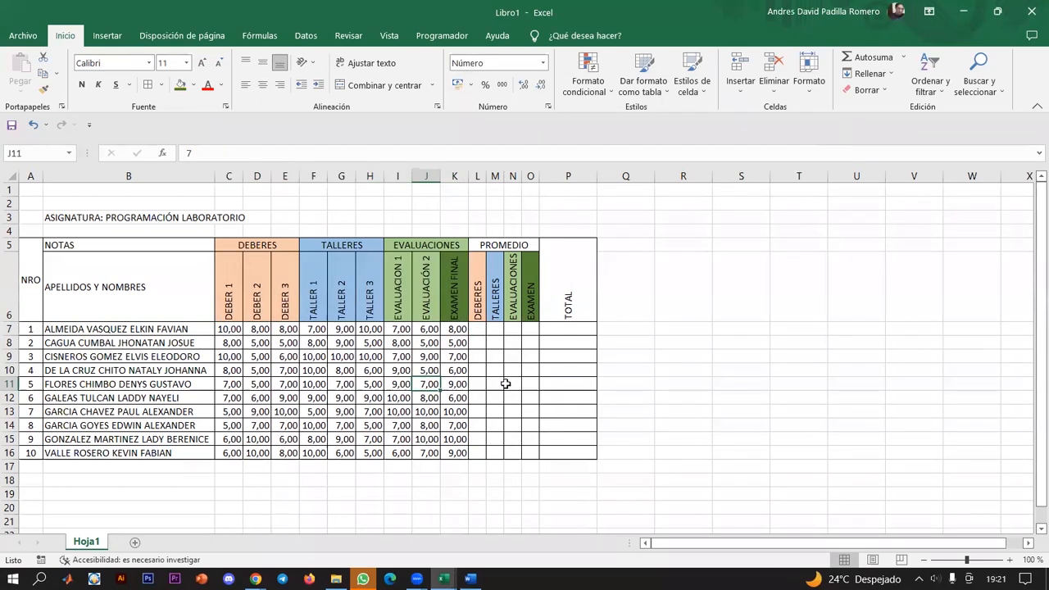
pyautogui.press('Up')
pyautogui.press('Up')
pyautogui.press('Up')
pyautogui.press('Up')
pyautogui.press('Right')
pyautogui.press('Right')
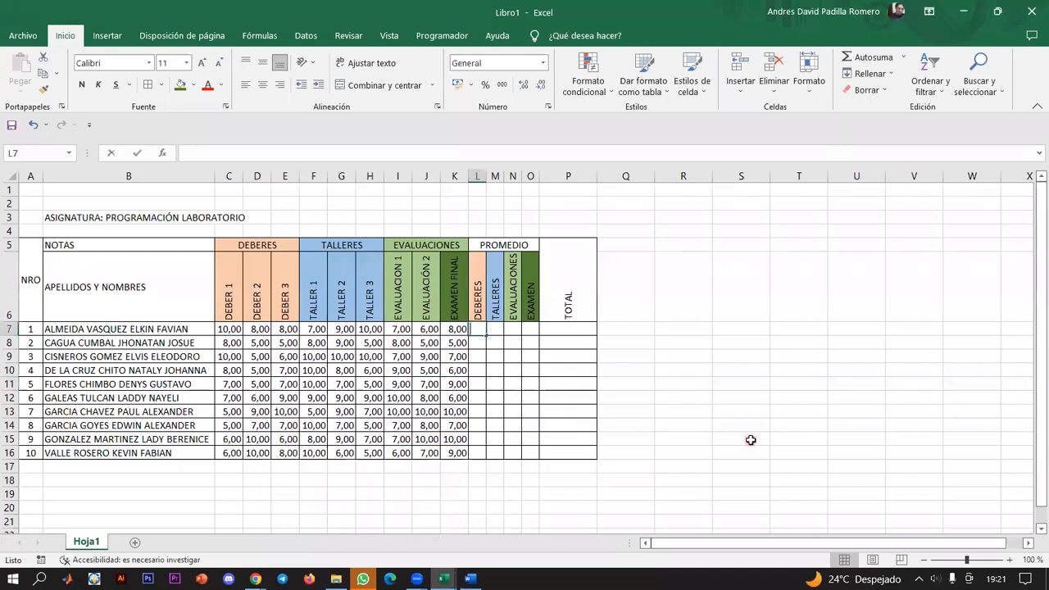
pyautogui.write('=')
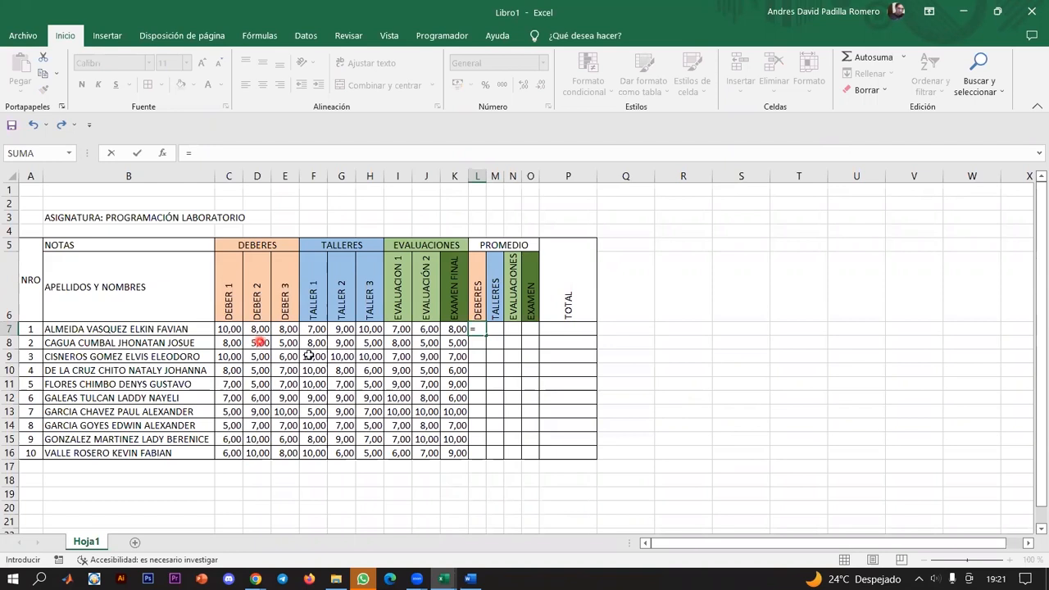
pyautogui.click(229, 329)
pyautogui.write('+')
pyautogui.click(259, 330)
pyautogui.write('+')
pyautogui.click(285, 330)
pyautogui.write('+')
pyautogui.press('BackSpace')
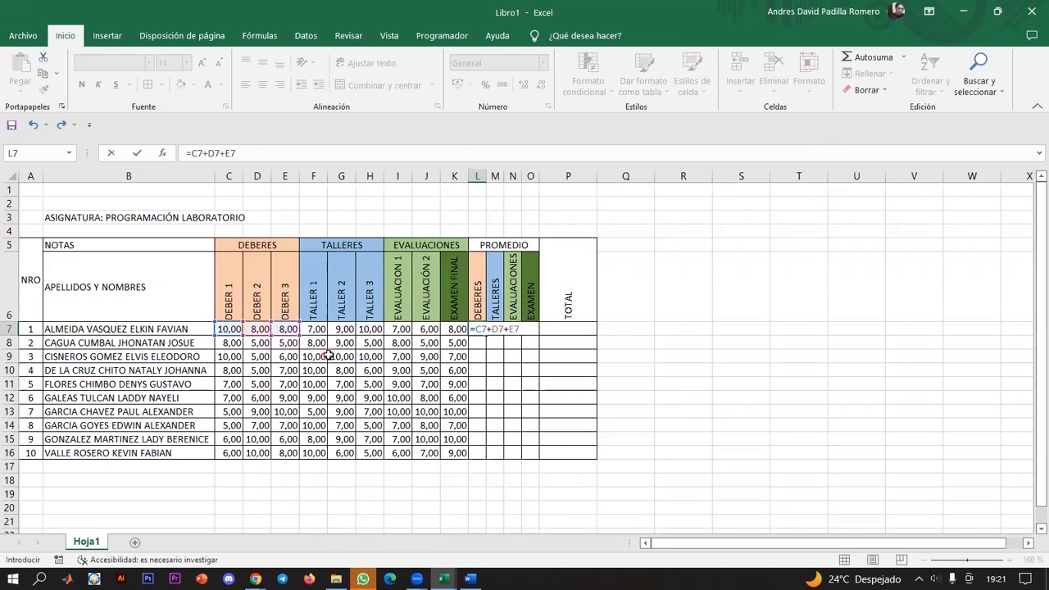
pyautogui.press('Return')
pyautogui.press('Up')
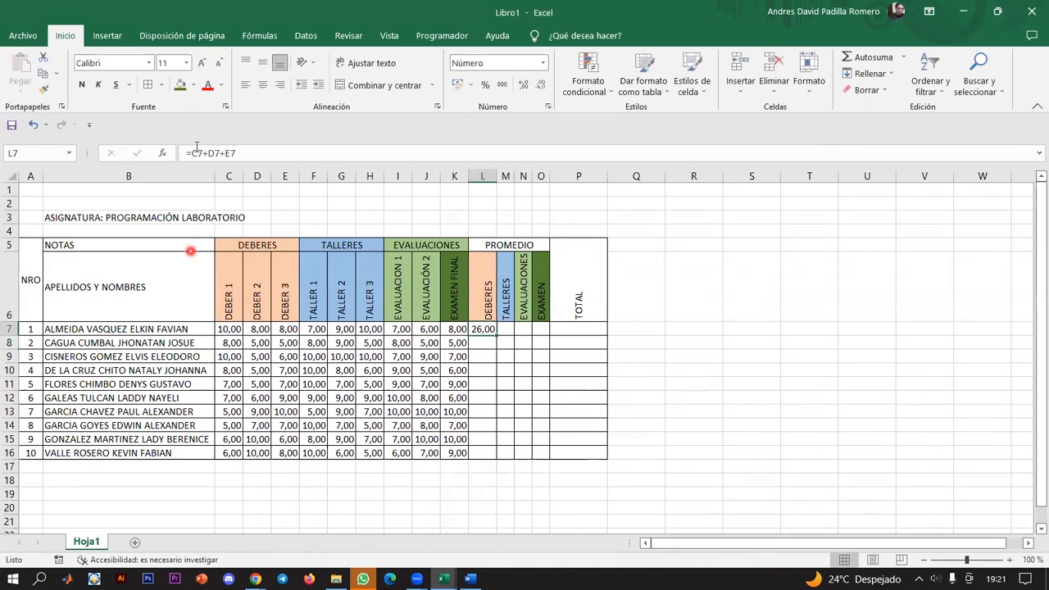
# - Change the formula in L7 to =(C7+D7+E7)/3 so it averages the first student's three DEBER grades
pyautogui.click(192, 153)
pyautogui.write('(')
pyautogui.click(255, 153)
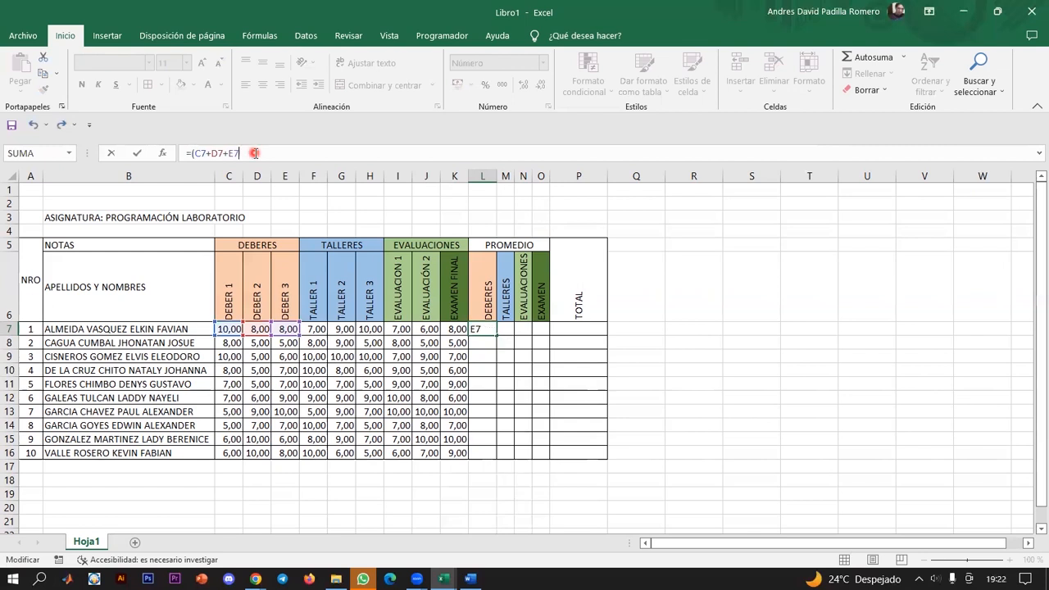
pyautogui.write(')/3')
pyautogui.press('Return')
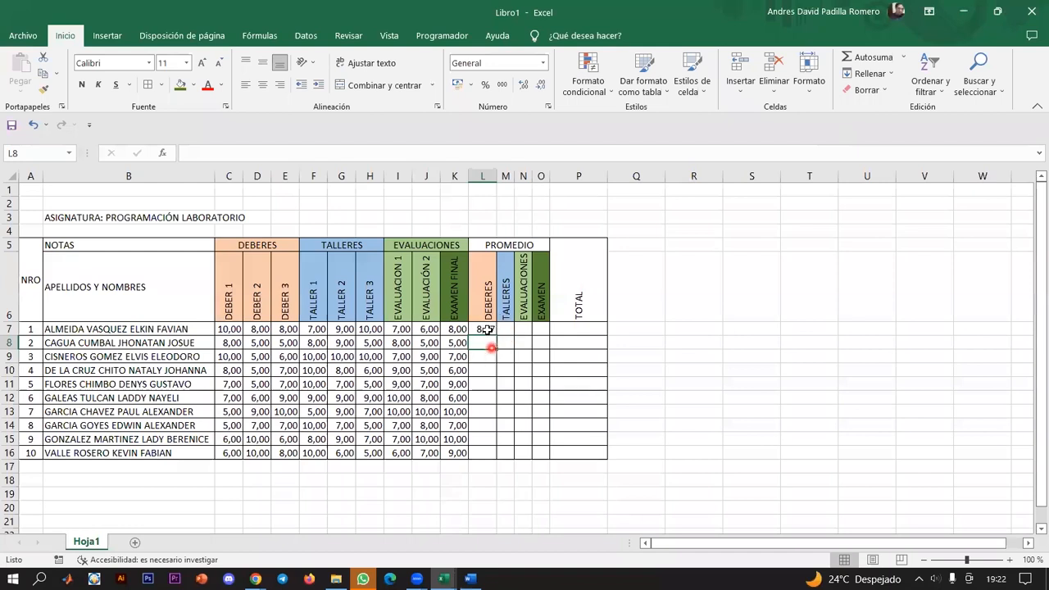
pyautogui.press('Up')
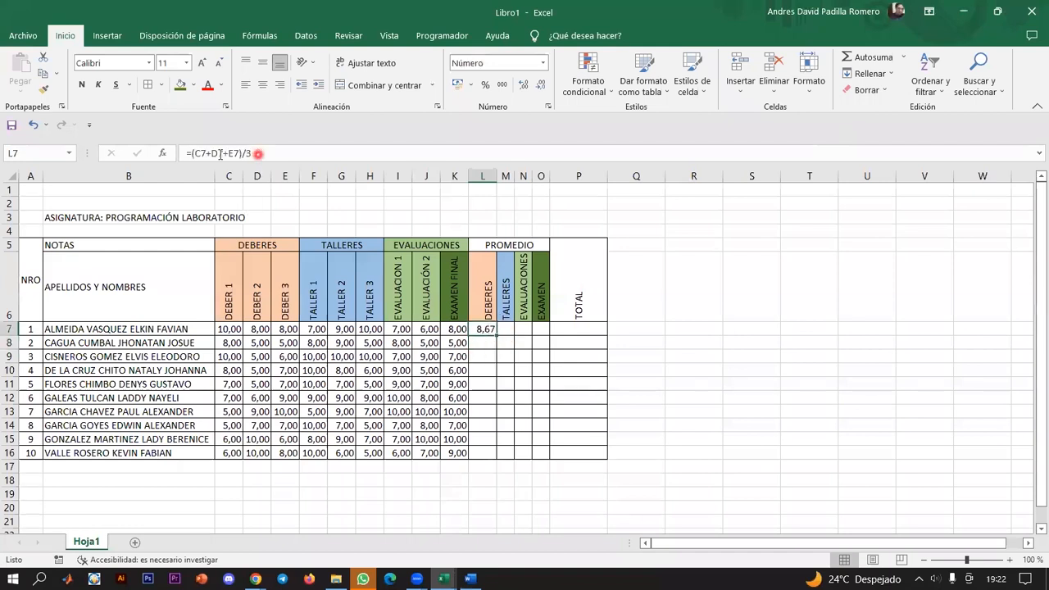
# - Replace the formula in L7 with the averaging function =PROMEDIO(C7:E7)
pyautogui.click(194, 153)
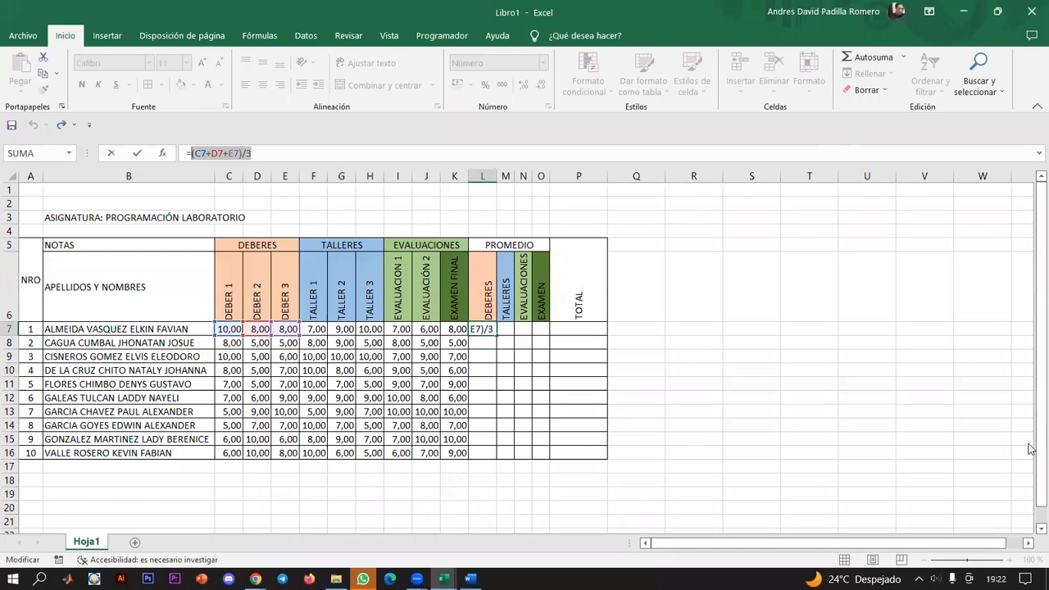
pyautogui.write('PROM')
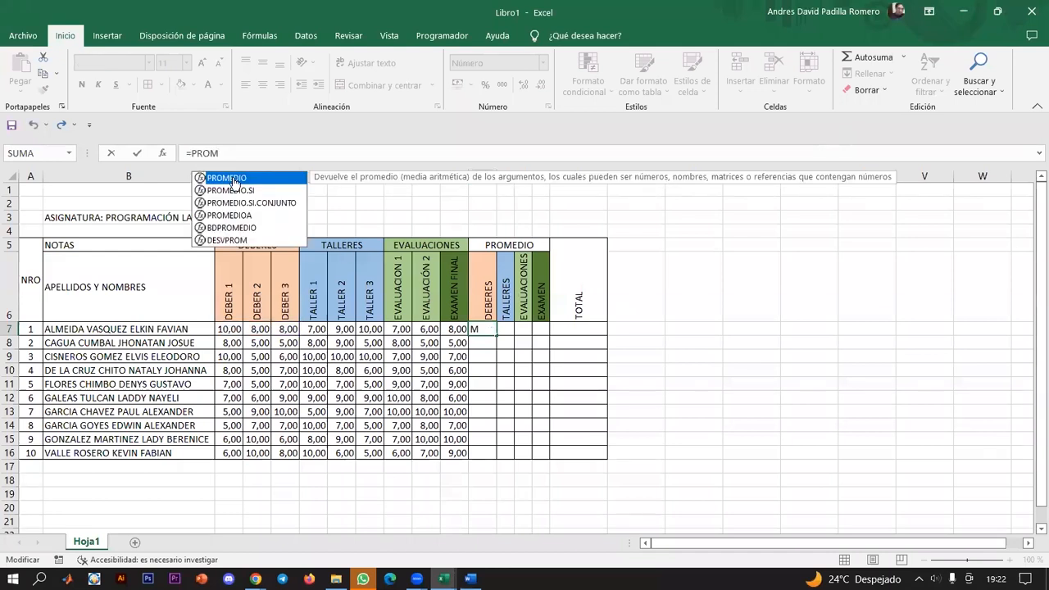
pyautogui.press('Tab')
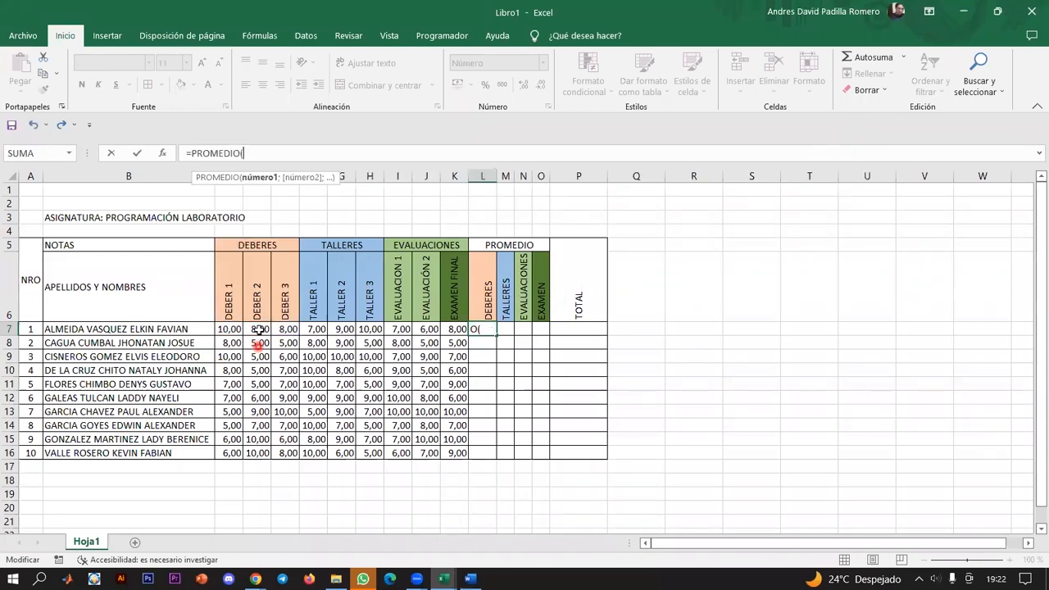
pyautogui.moveTo(229, 328); pyautogui.dragTo(285, 328)
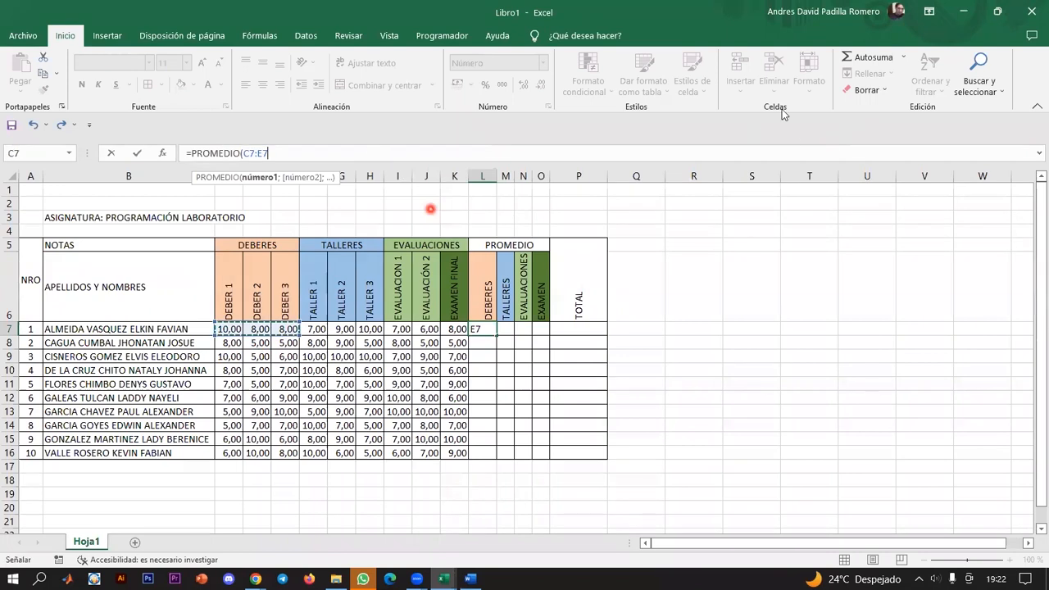
pyautogui.press('Return')
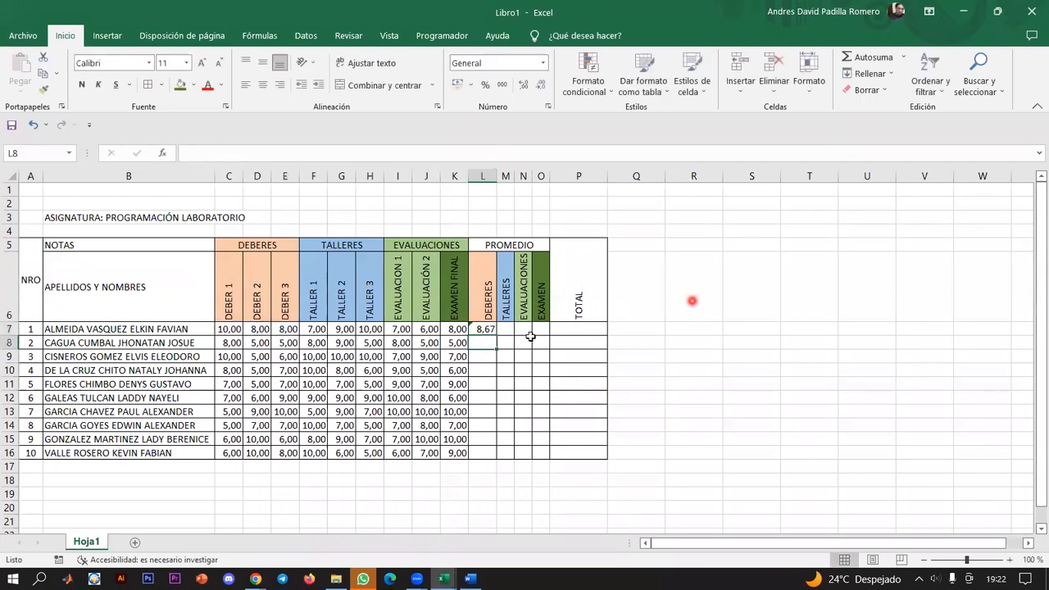
# - Weight the average in L7 at 20 percent by extending its formula to =PROMEDIO(C7:E7)*0,2
pyautogui.click(484, 330)
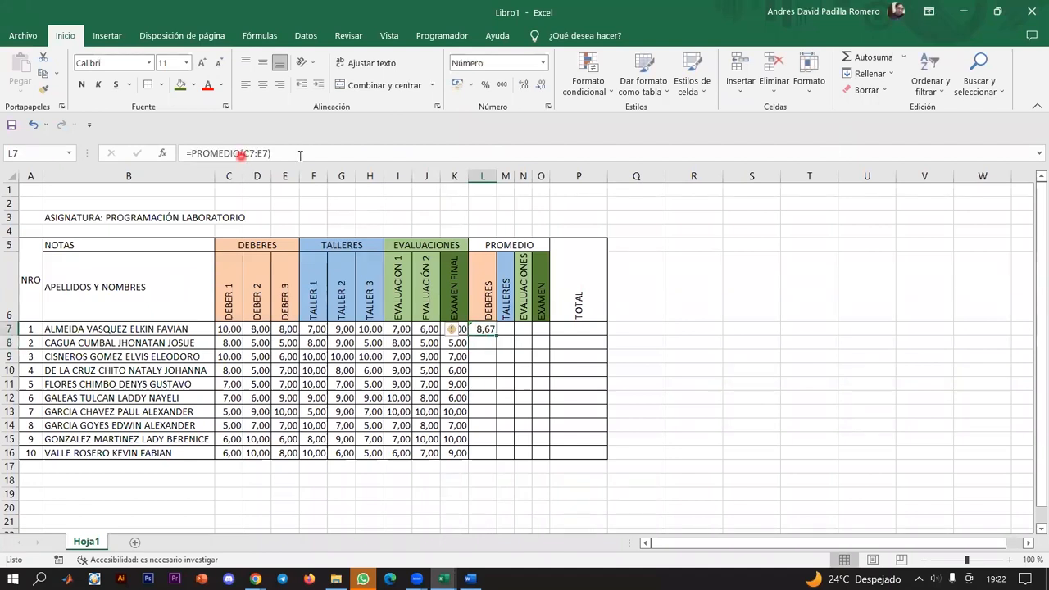
pyautogui.click(543, 156)
pyautogui.write('*')
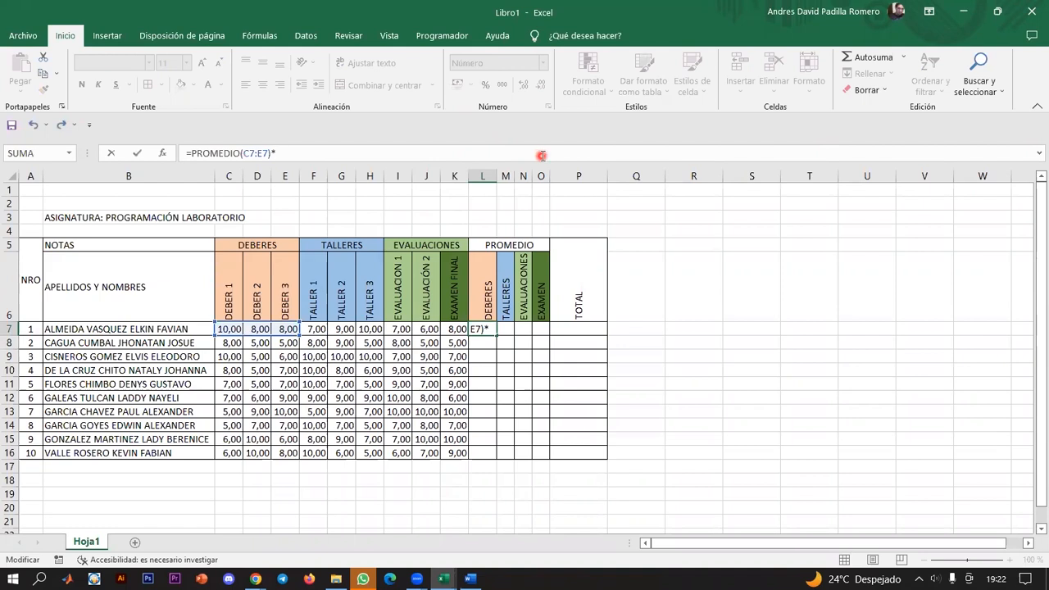
pyautogui.write('0,2')
pyautogui.press('Return')
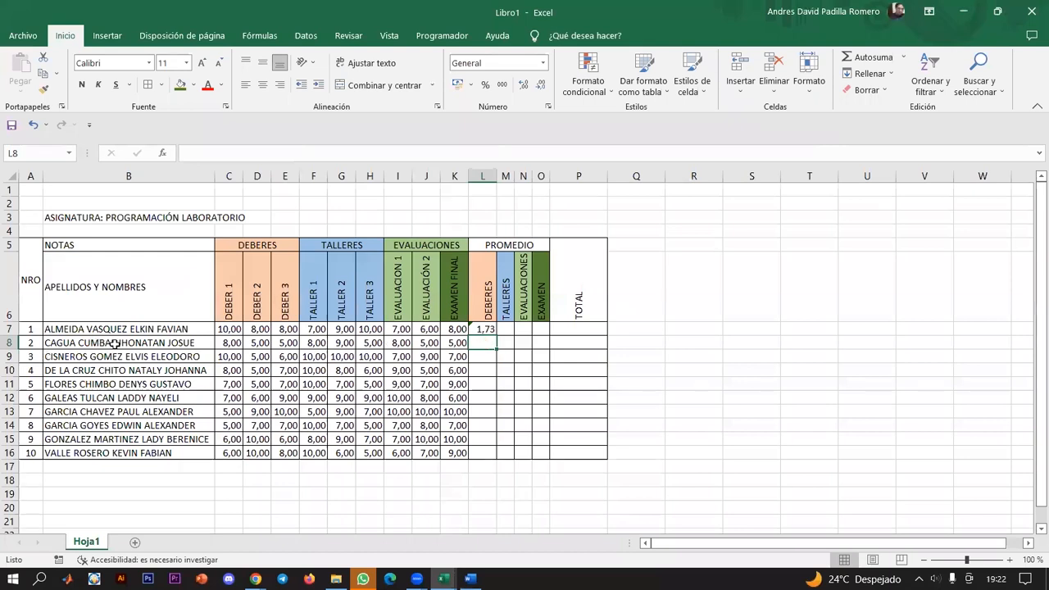
# - Fill the weighted DEBERES formula from L7 down to L16 for all ten students
pyautogui.click(488, 330)
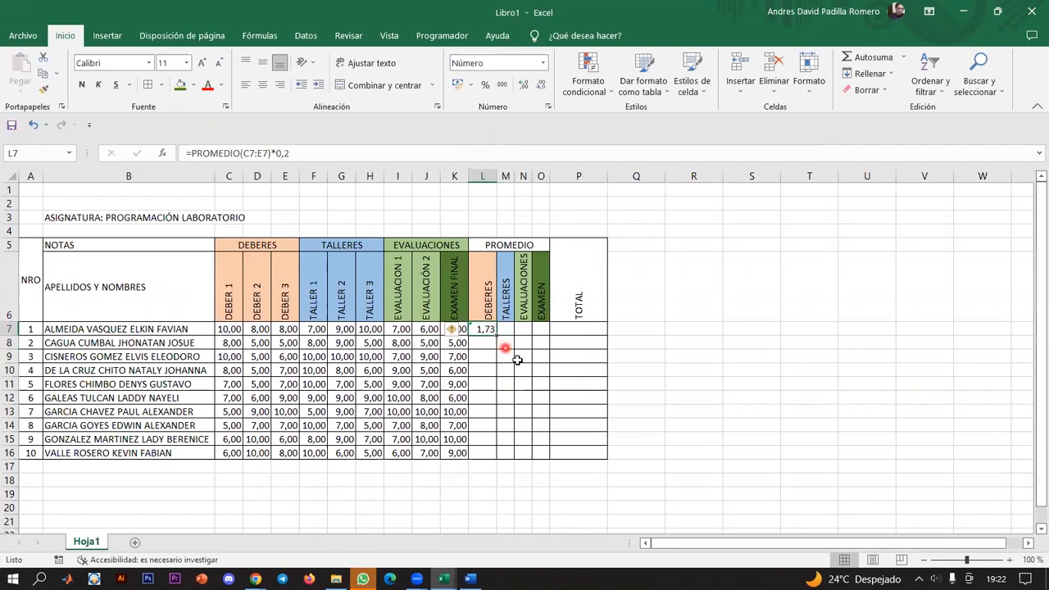
pyautogui.keyDown('ctrl'); pyautogui.scroll(1, 515, 356); pyautogui.keyUp('ctrl')
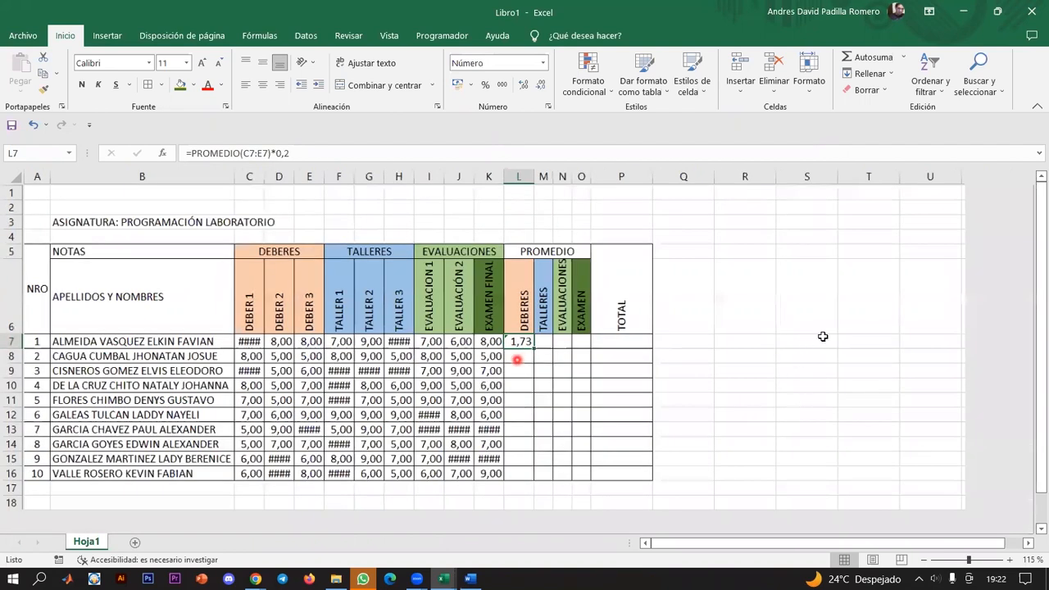
pyautogui.keyDown('ctrl'); pyautogui.scroll(4, 517, 360); pyautogui.keyUp('ctrl')
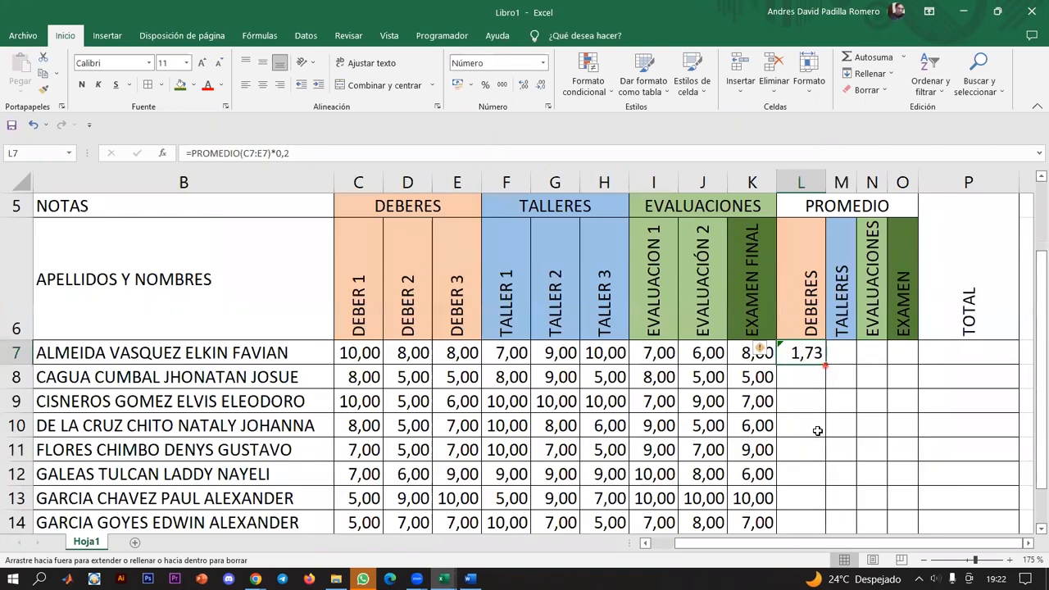
pyautogui.moveTo(830, 421)
pyautogui.mouseDown()
pyautogui.moveTo(831, 450)
pyautogui.moveTo(820, 434)
pyautogui.moveTo(828, 437)
pyautogui.mouseUp()
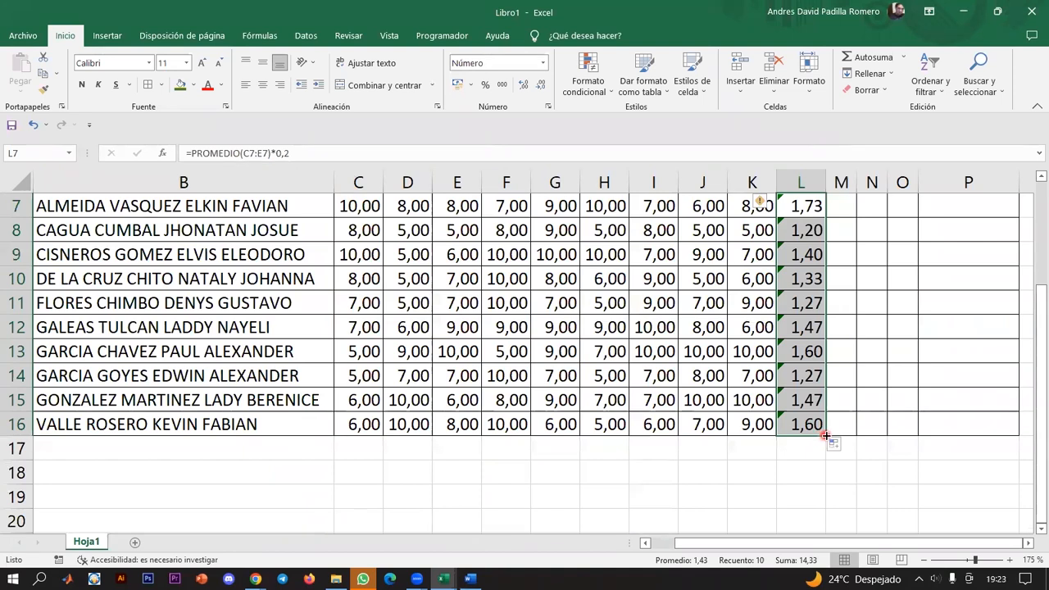
pyautogui.click(825, 437)
pyautogui.click(825, 434)
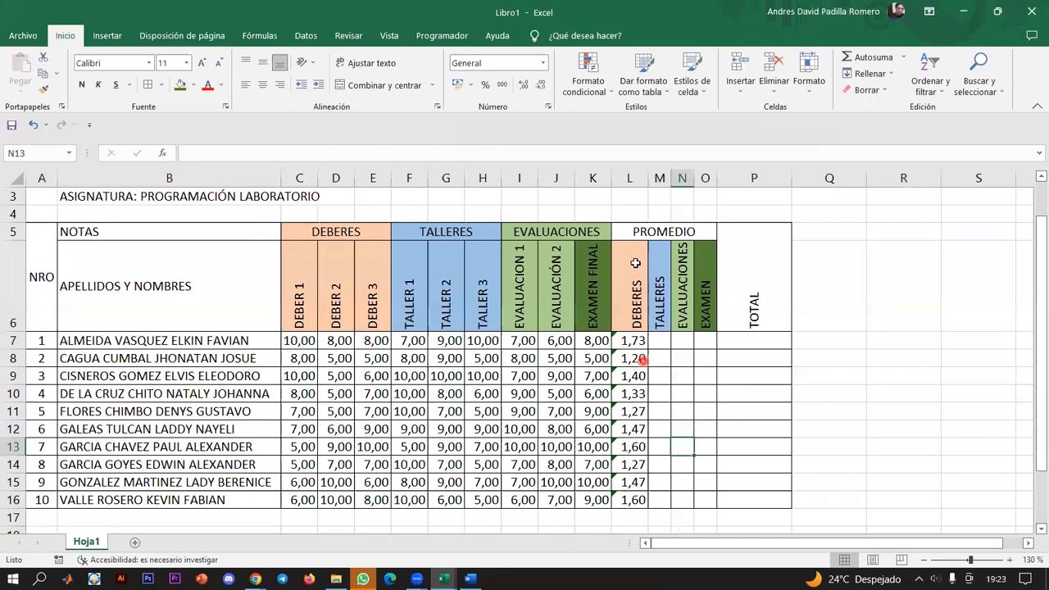
# - Change the headings in L6 and M6 under PROMEDIO to DEBERES 20% and TALLERES 30%
pyautogui.click(278, 151)
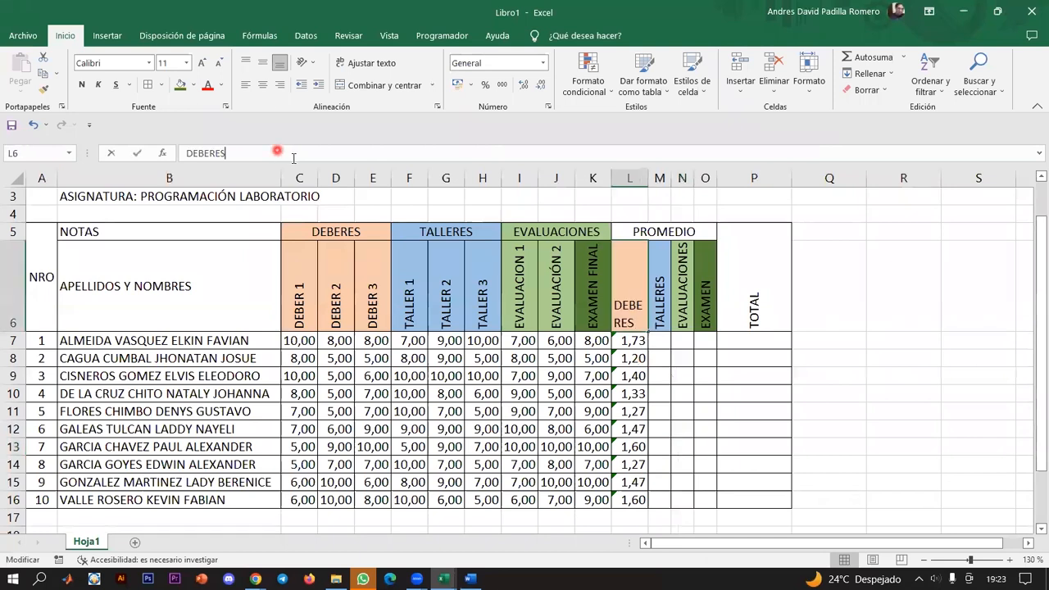
pyautogui.write('20')
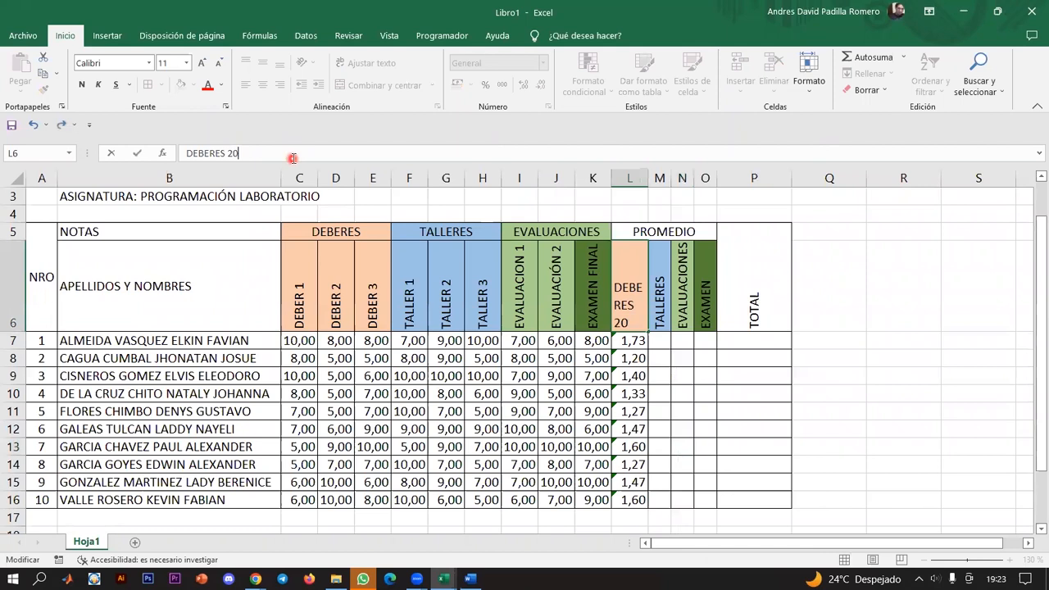
pyautogui.write('%')
pyautogui.press('Return')
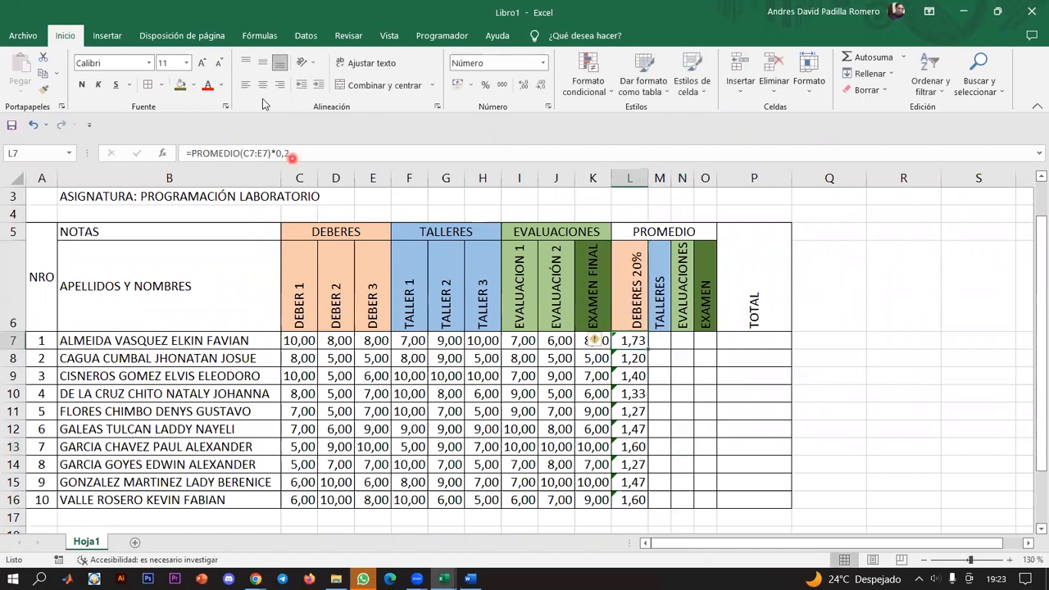
pyautogui.click(662, 302)
pyautogui.click(290, 154)
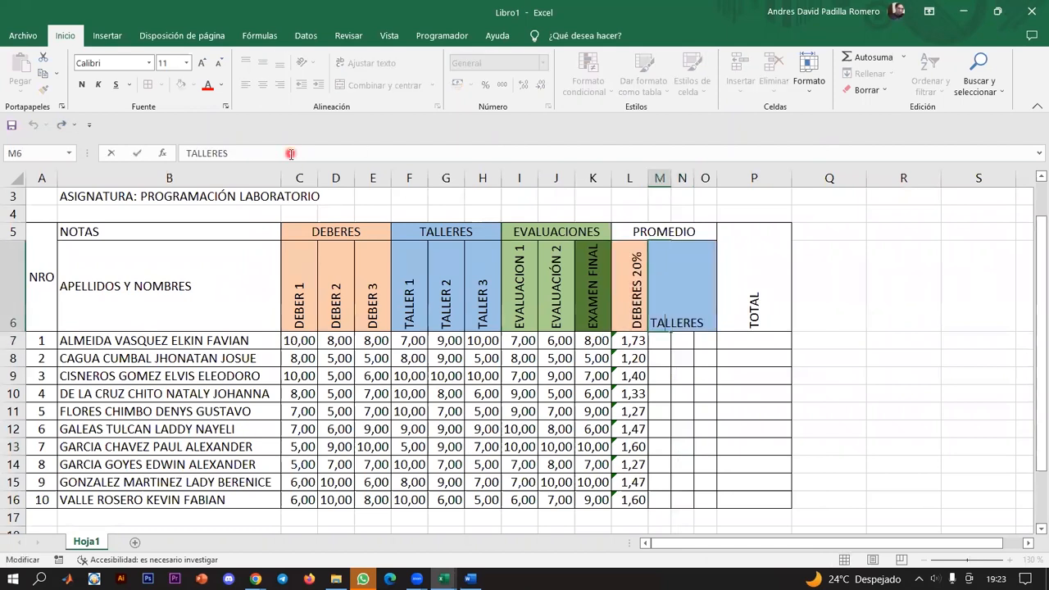
pyautogui.write('30%')
pyautogui.click(660, 345)
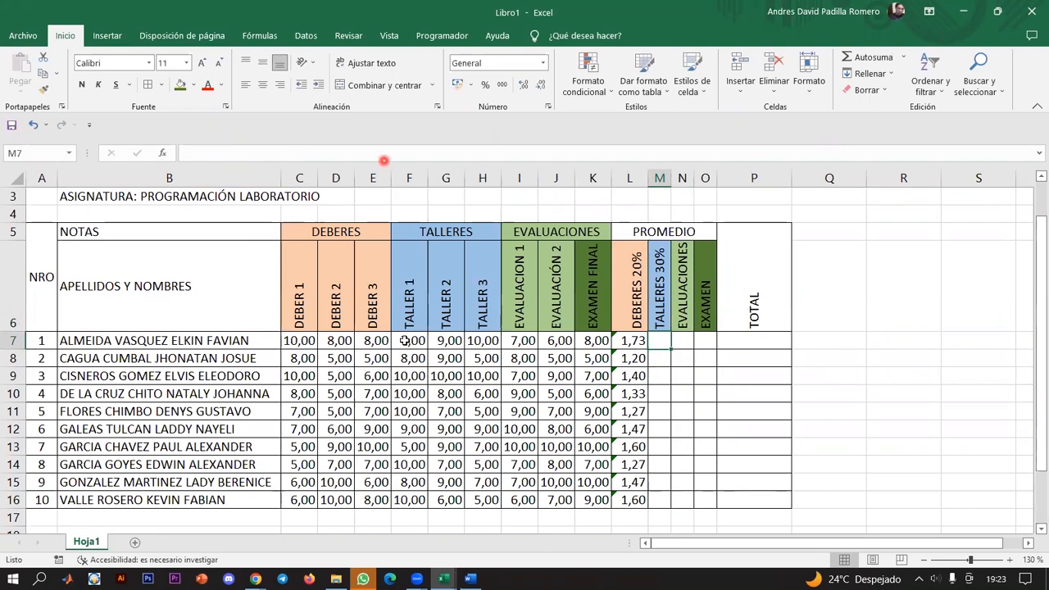
# - Enter =PROMEDIO(F7:H7)*0,3 in M7 to compute the first student's weighted TALLERES average
pyautogui.write('=')
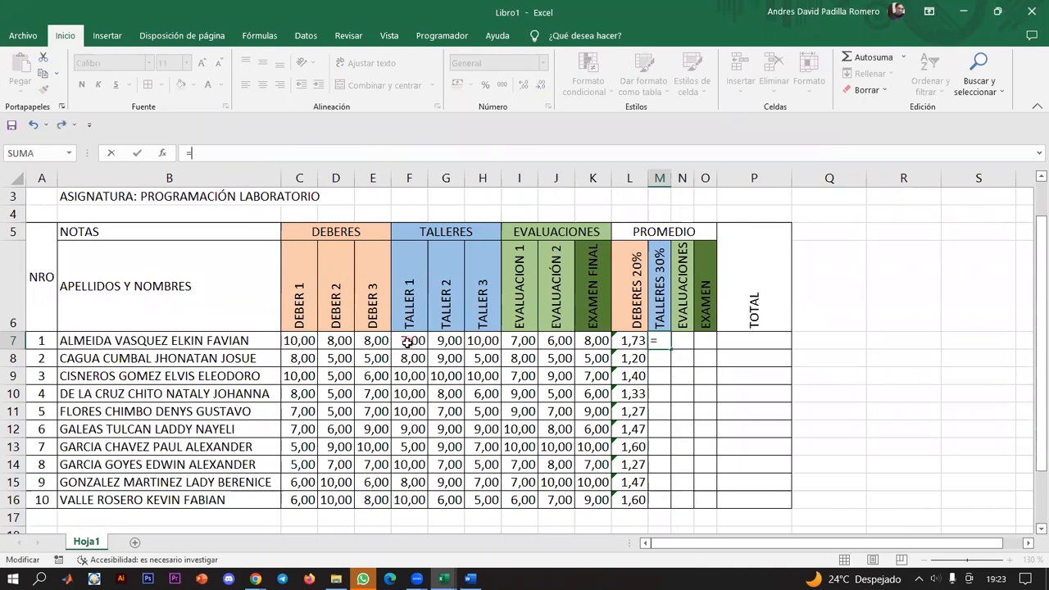
pyautogui.write('PRO')
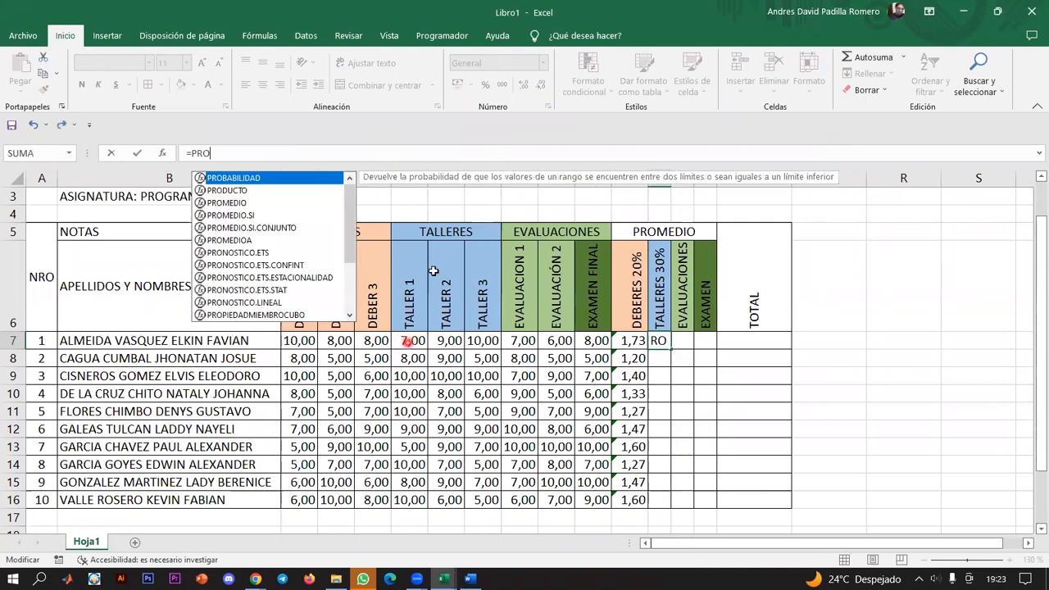
pyautogui.write('M')
pyautogui.doubleClick(231, 179)
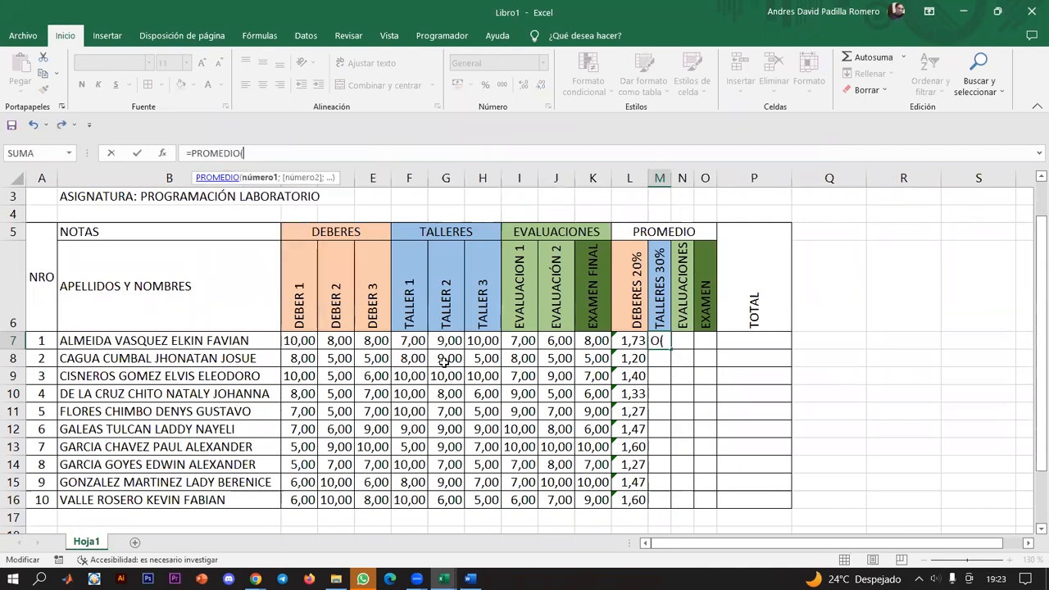
pyautogui.moveTo(415, 340); pyautogui.dragTo(447, 340)
pyautogui.moveTo(552, 373); pyautogui.dragTo(484, 340)
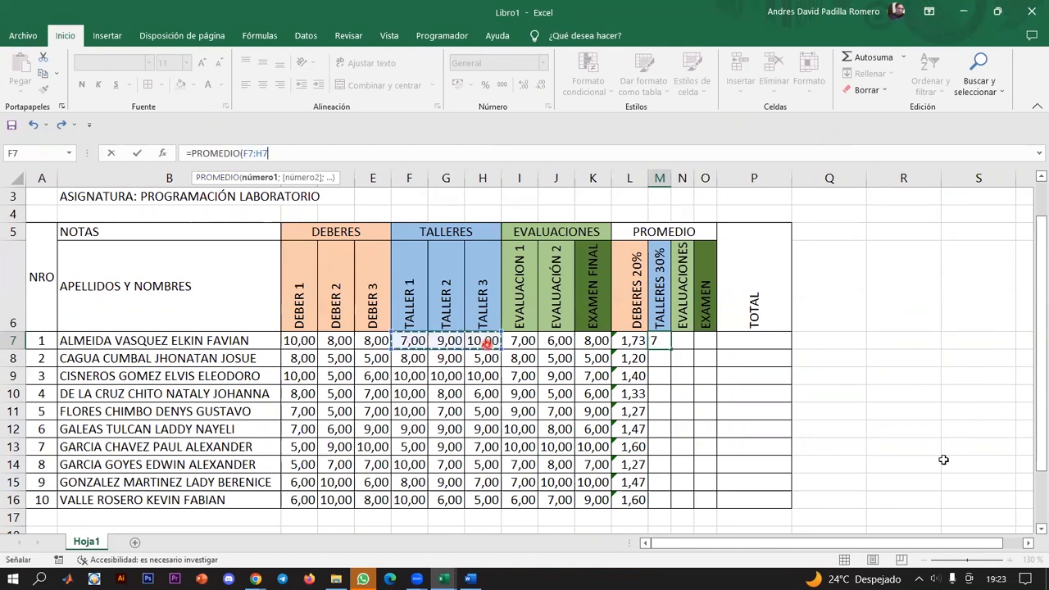
pyautogui.write(')*0,3')
pyautogui.press('Return')
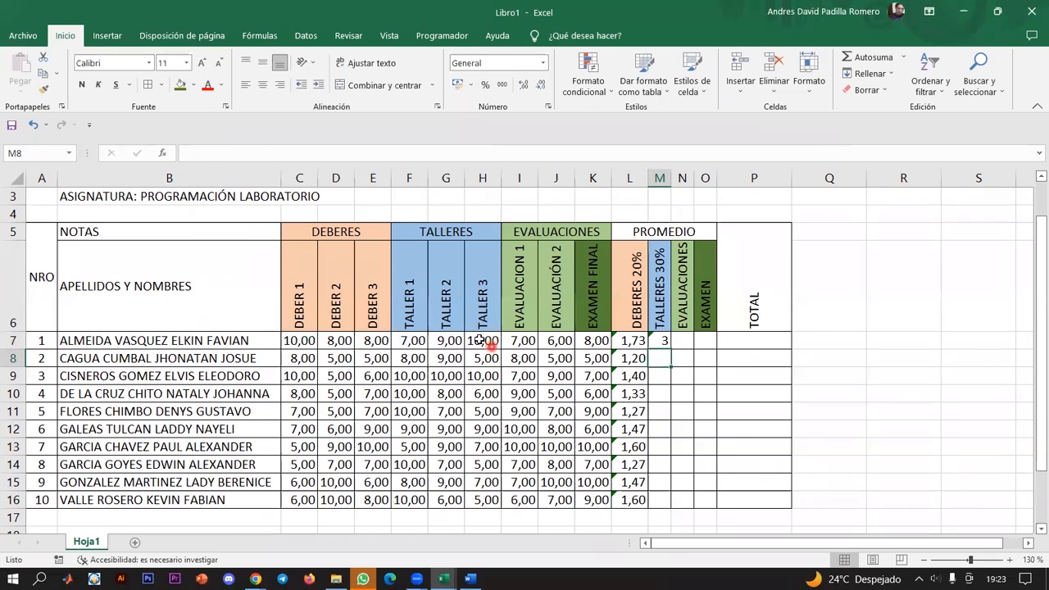
# - Format M7 to show two decimals and fill its formula down to M16
pyautogui.click(665, 345)
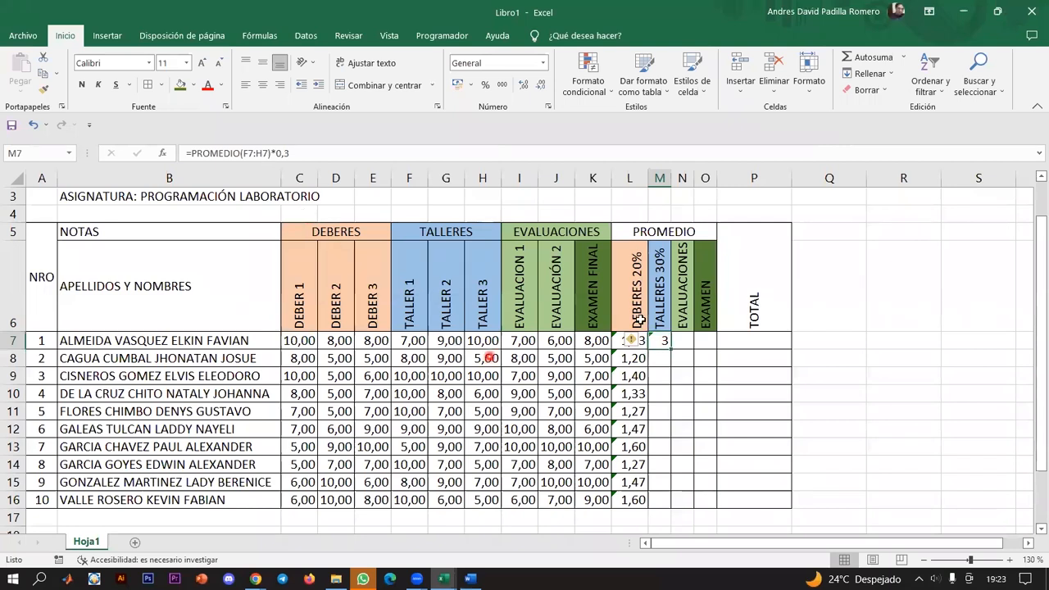
pyautogui.click(254, 154)
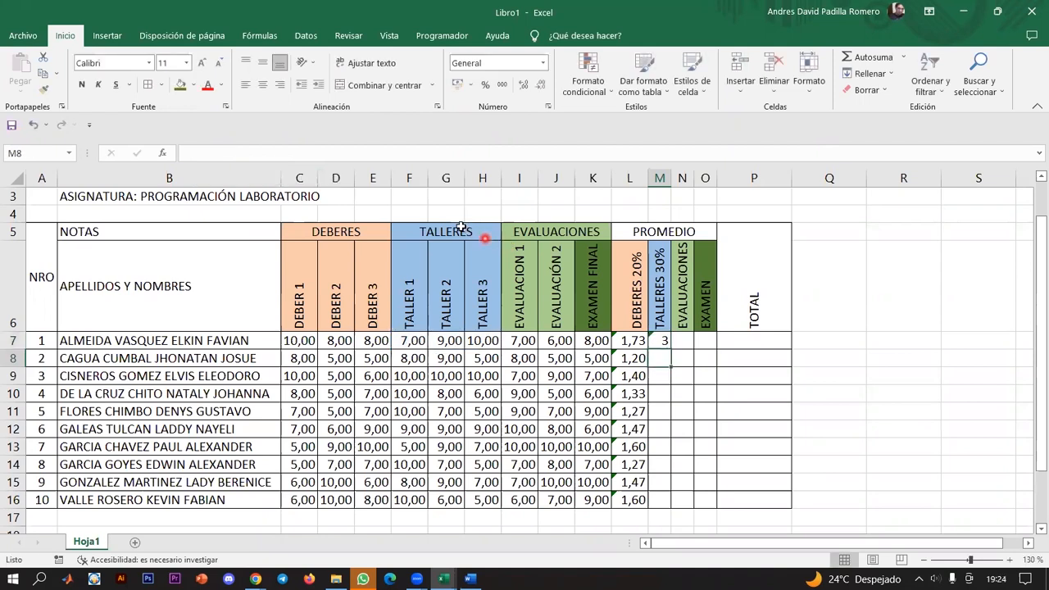
pyautogui.click(662, 341)
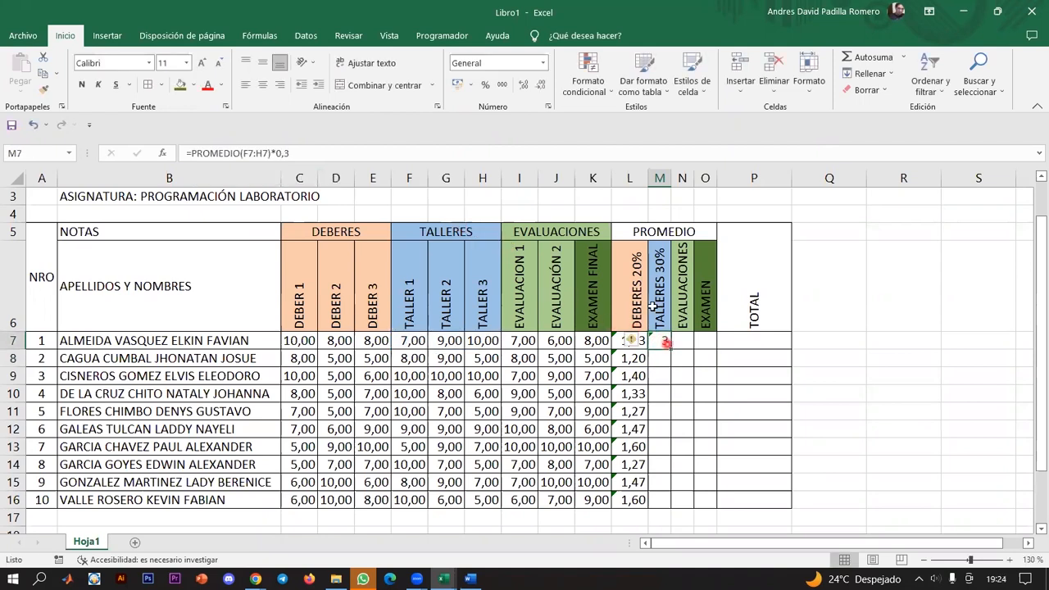
pyautogui.click(524, 86)
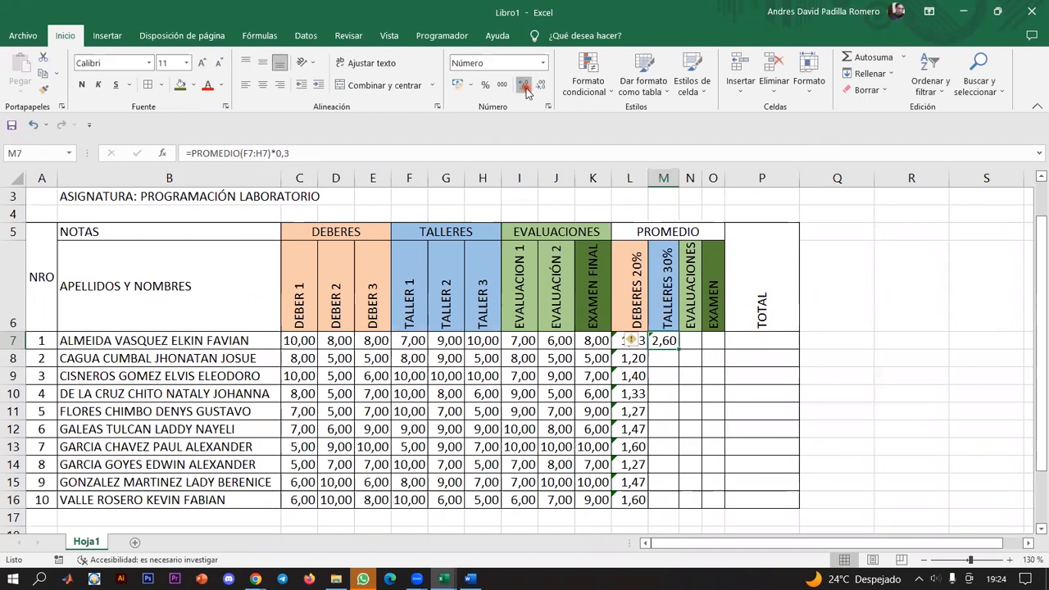
pyautogui.click(525, 87)
pyautogui.click(543, 87)
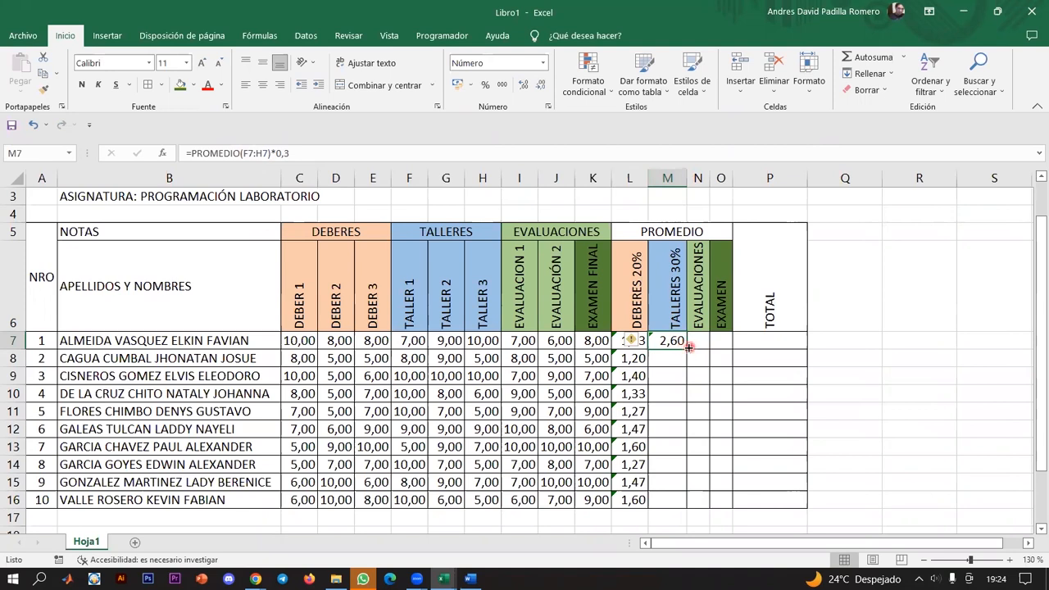
pyautogui.moveTo(687, 348); pyautogui.dragTo(696, 514)
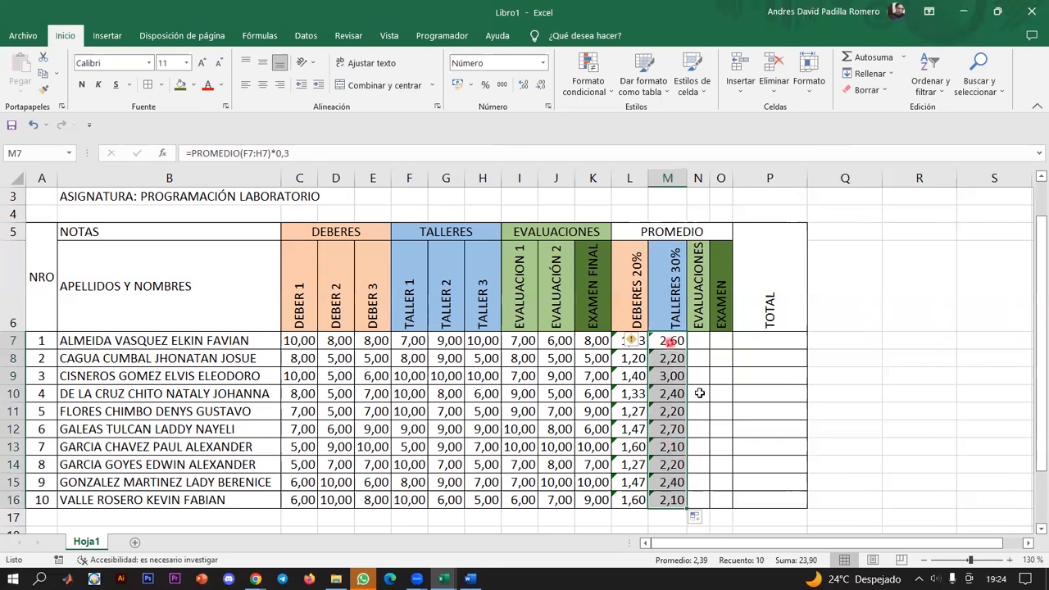
# - Change the EVALUACIONES heading in N6 to EVALUACIONES 20%
pyautogui.click(701, 348)
pyautogui.click(698, 321)
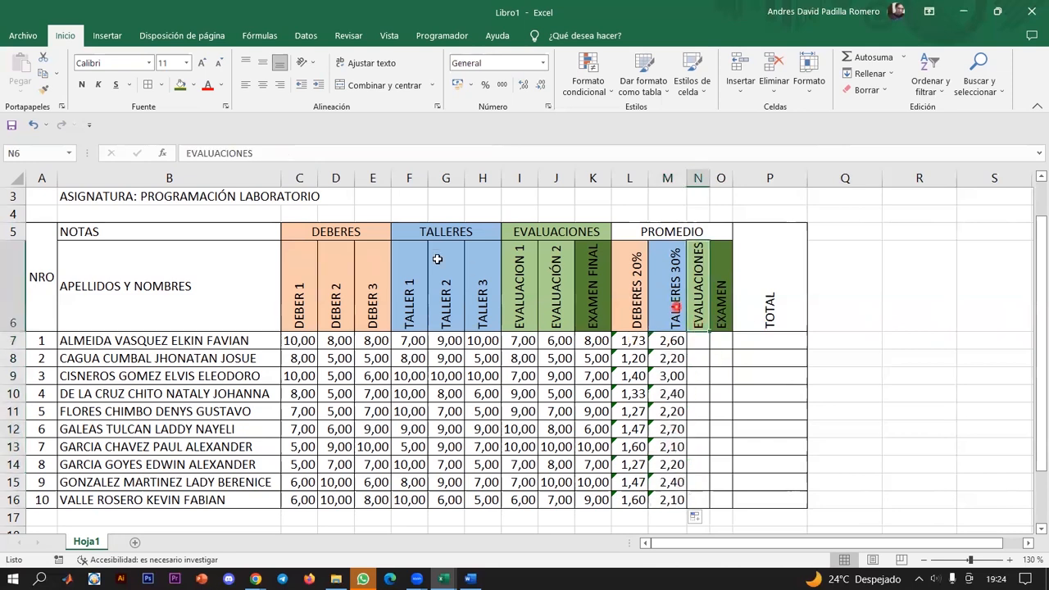
pyautogui.click(339, 154)
pyautogui.write('20%')
pyautogui.press('Return')
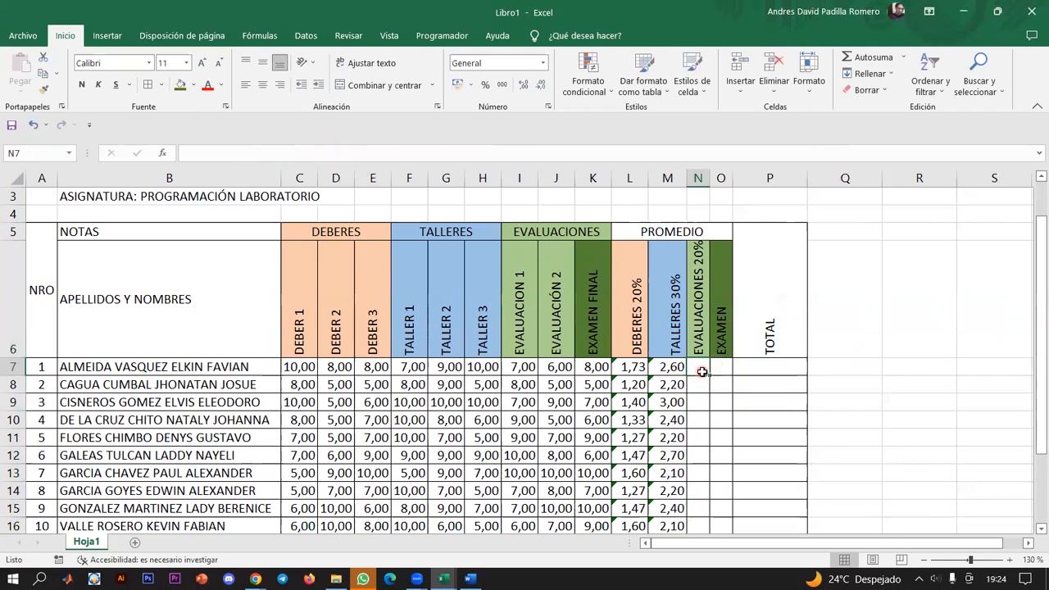
# - Enter =PROMEDIO(I7:J7) in N7 to average the first student's two evaluations
pyautogui.write('=')
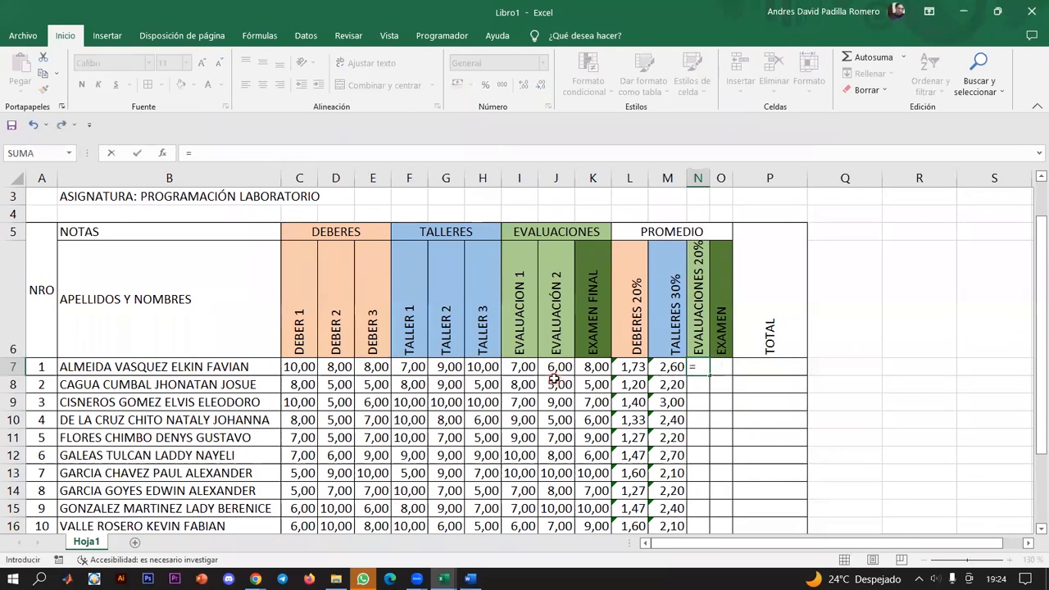
pyautogui.write('PROM')
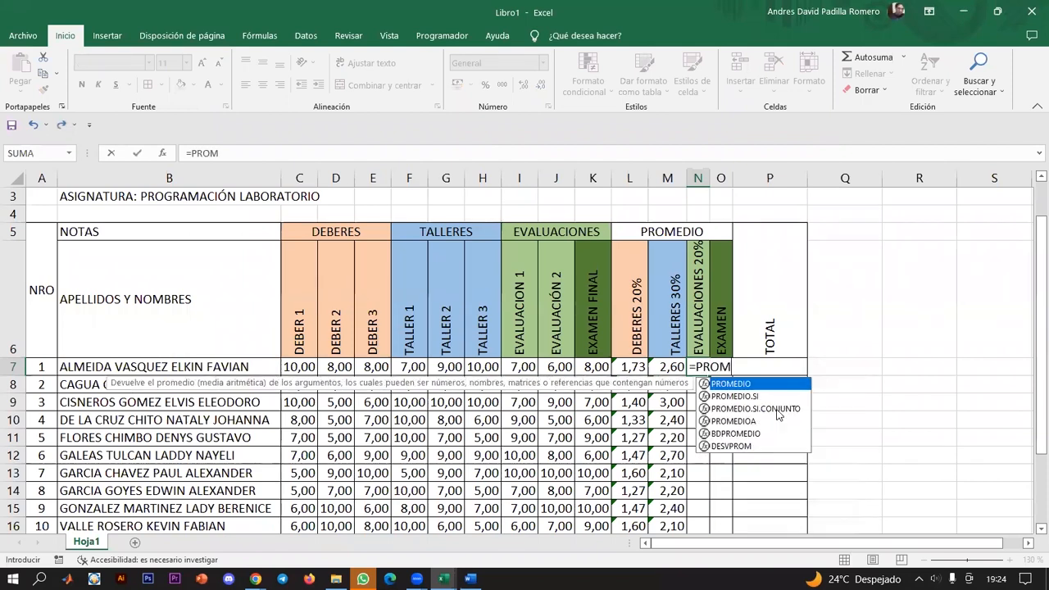
pyautogui.doubleClick(742, 385)
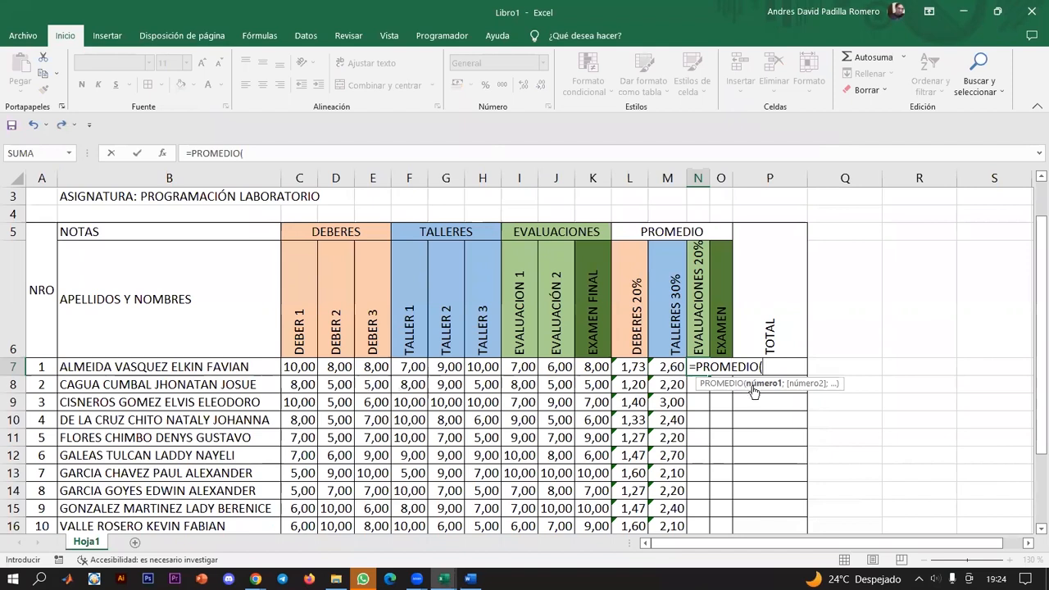
pyautogui.moveTo(510, 367); pyautogui.dragTo(566, 367)
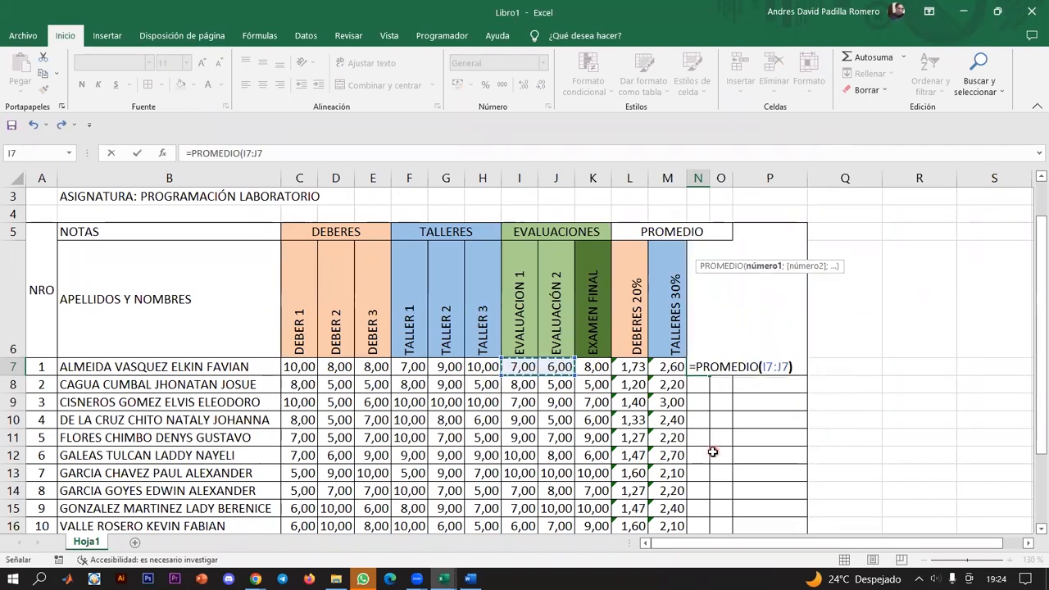
pyautogui.write(')')
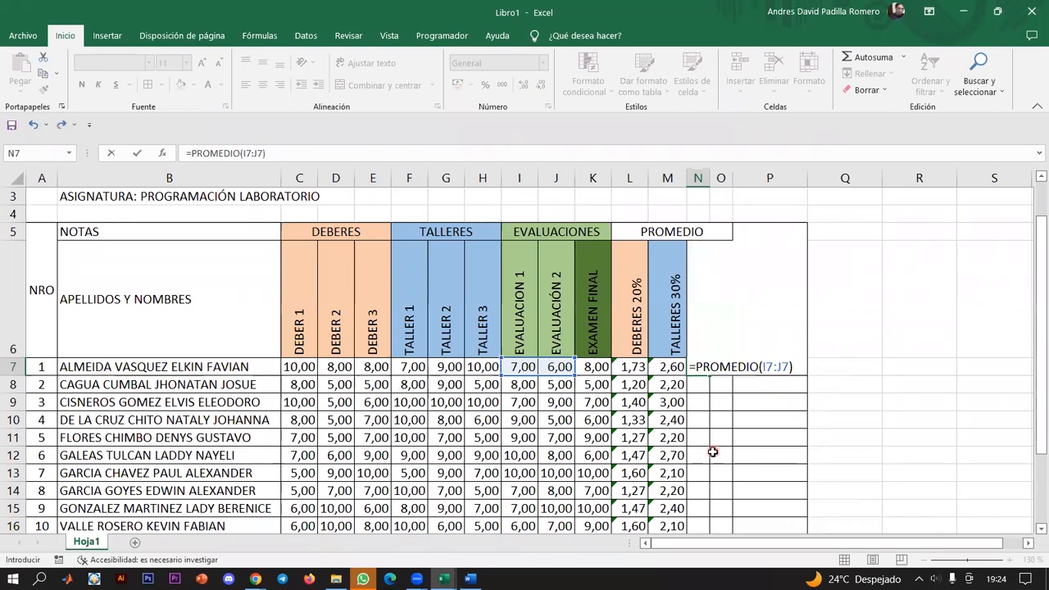
pyautogui.press('Return')
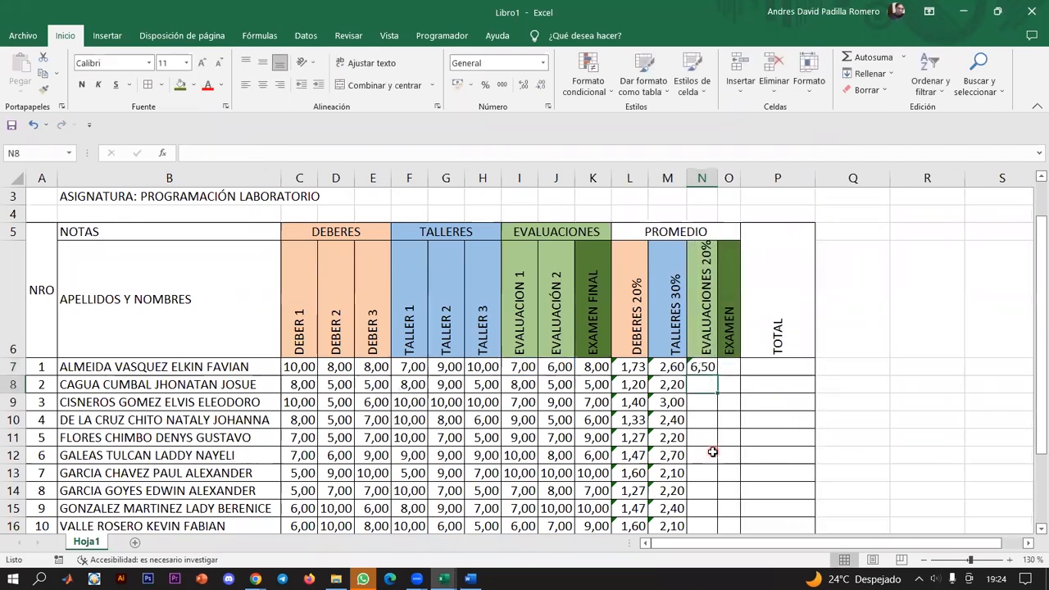
# - Multiply the PROMEDIO formula in N7 by 0,2 and fill it down to N16
pyautogui.click(706, 368)
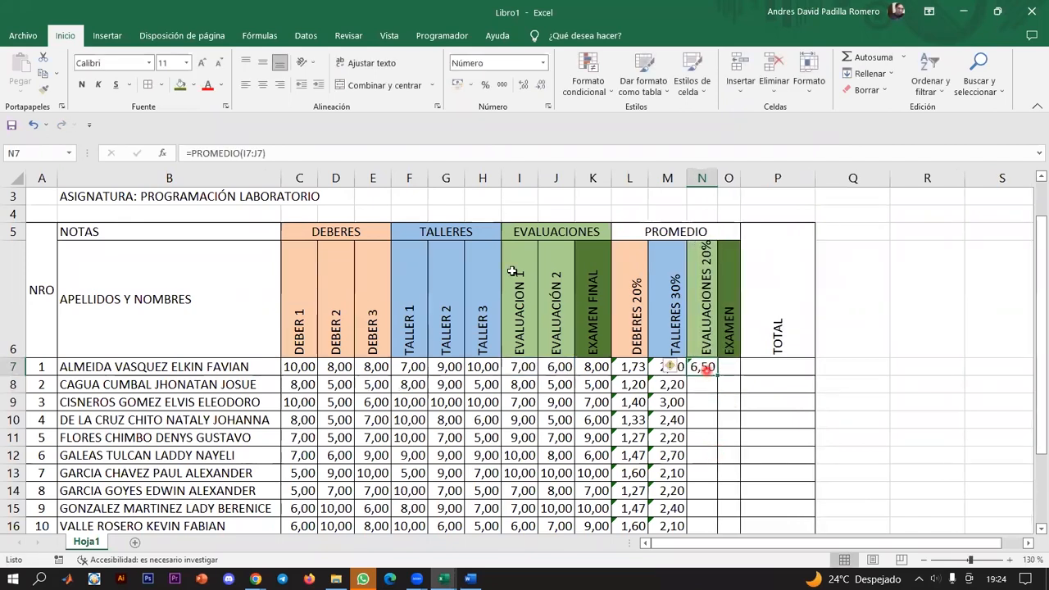
pyautogui.click(341, 154)
pyautogui.write('*0,2')
pyautogui.press('Return')
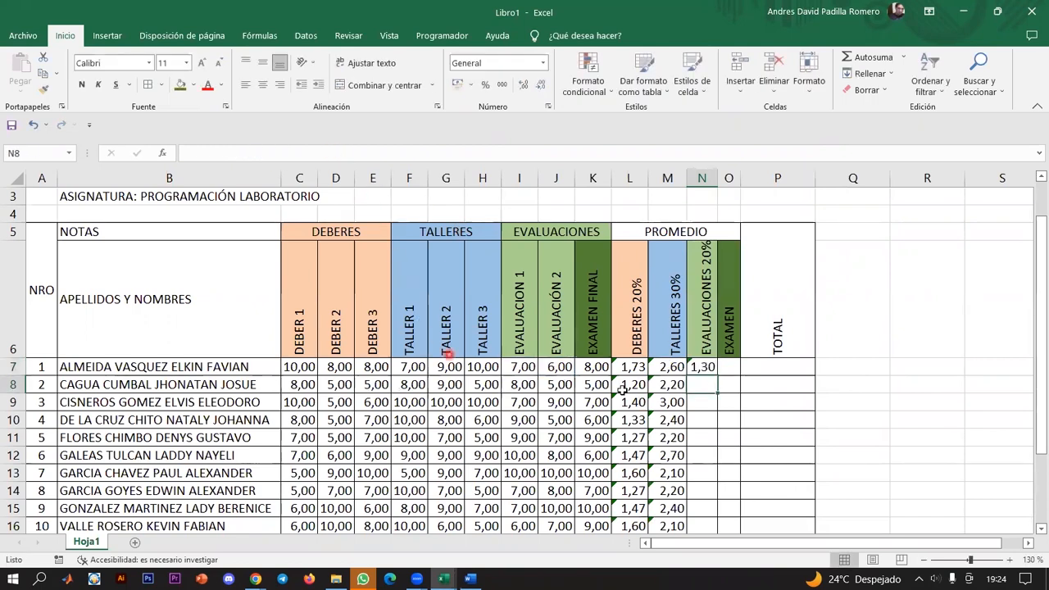
pyautogui.click(708, 369)
pyautogui.moveTo(713, 371); pyautogui.dragTo(713, 482)
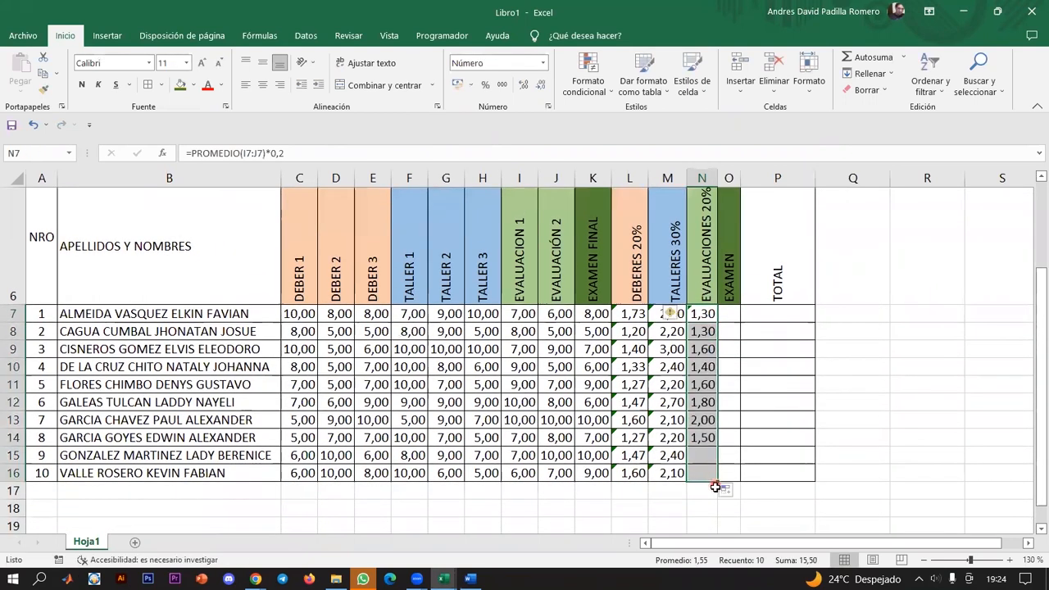
# - Enter =K7*0,3 in O7 to compute the first student's weighted final exam grade
pyautogui.click(730, 315)
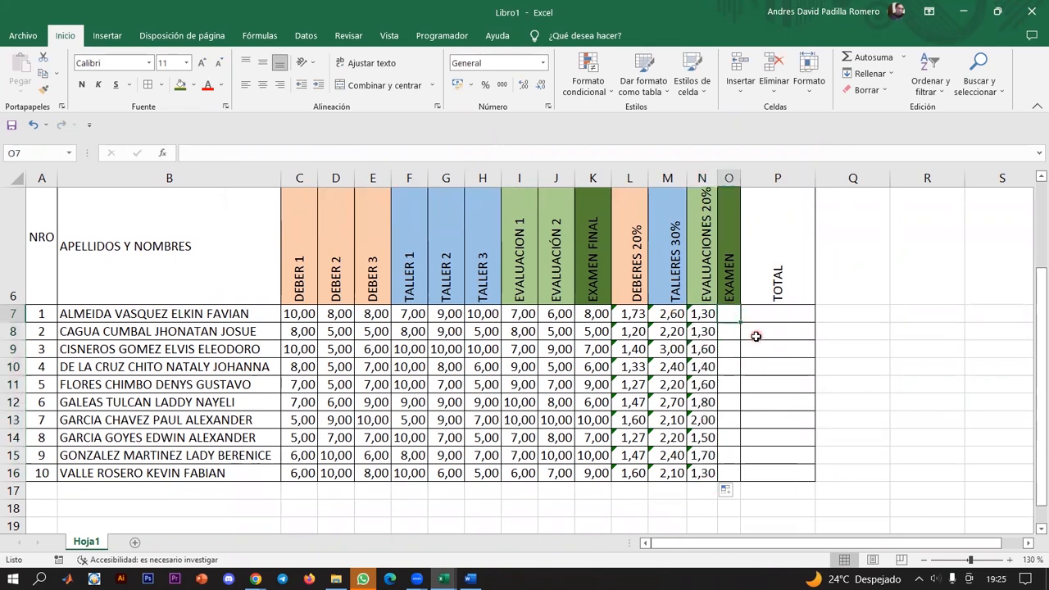
pyautogui.write('=')
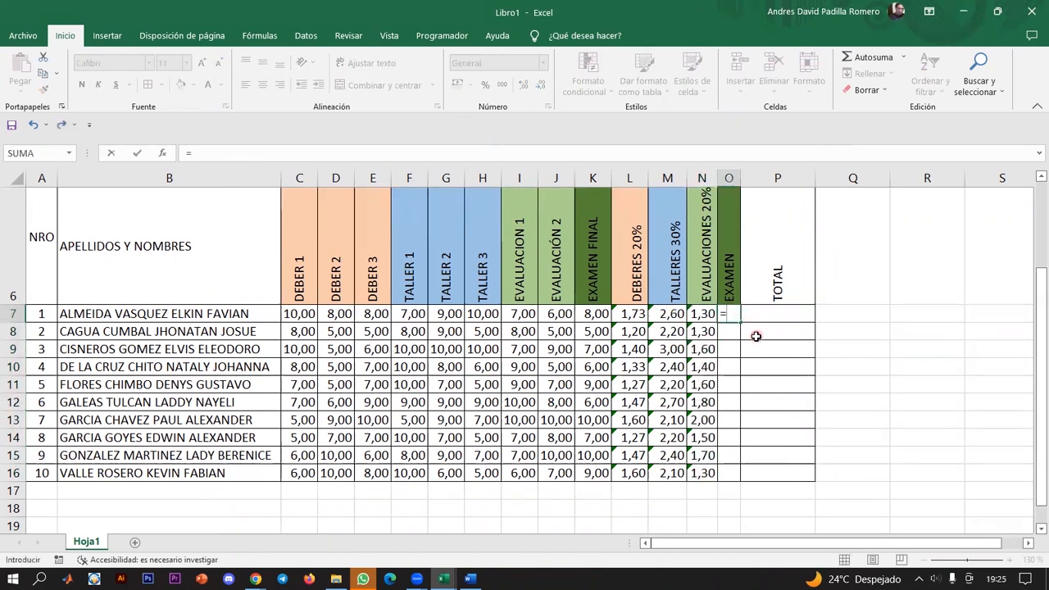
pyautogui.click(593, 316)
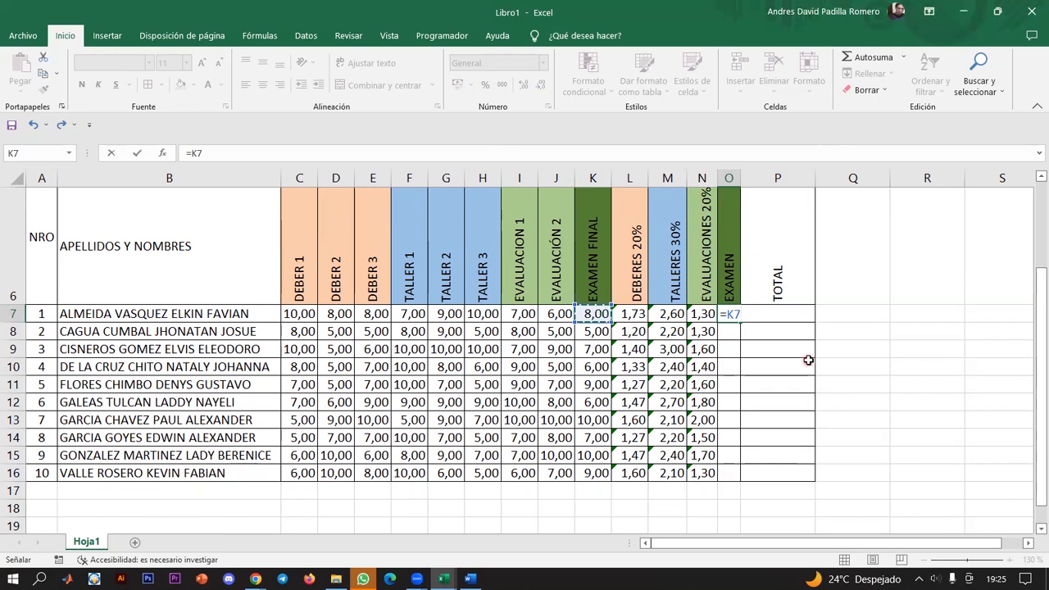
pyautogui.write('0,3')
pyautogui.press('Return')
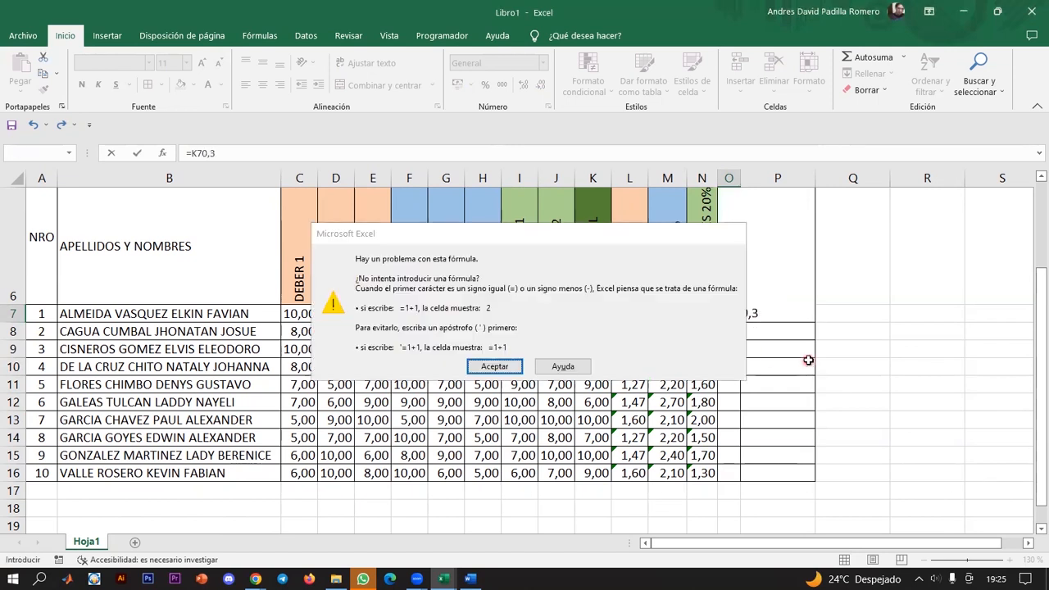
pyautogui.press('Return')
pyautogui.press('Left')
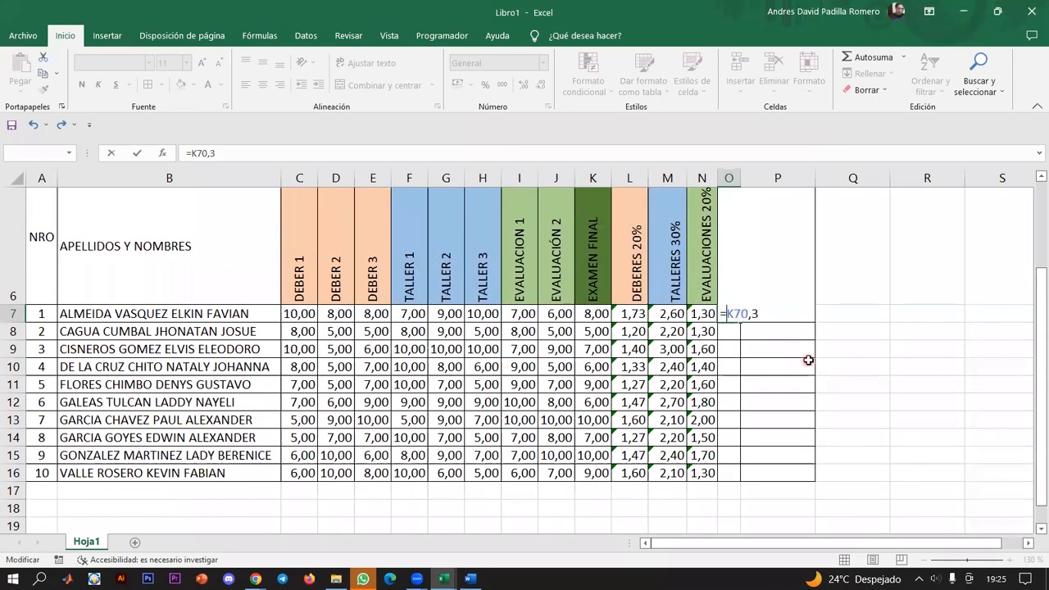
pyautogui.write('*')
pyautogui.press('Return')
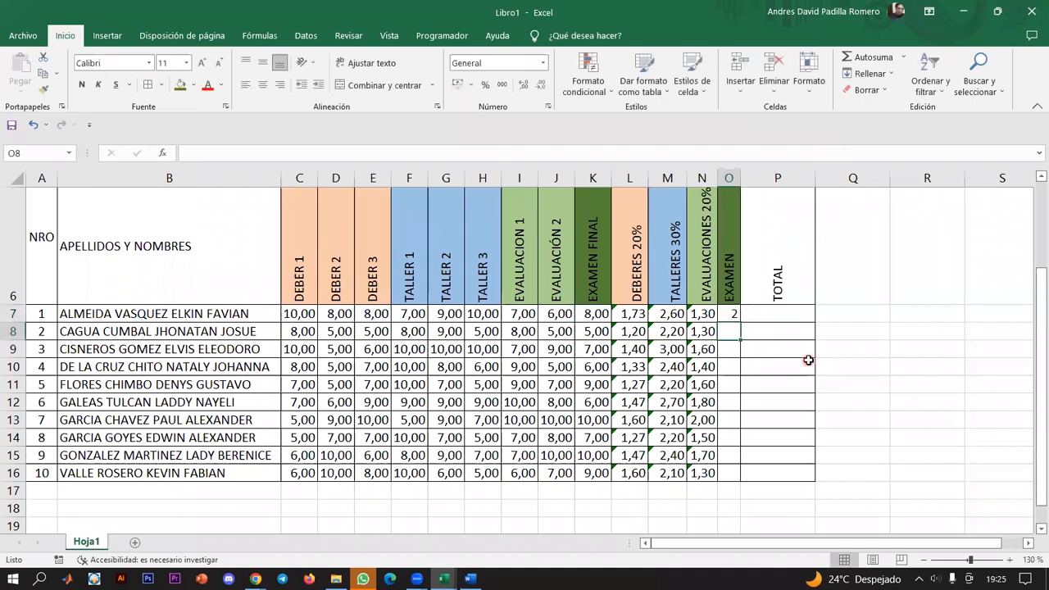
# - Format O7 to show two decimals and fill its formula down to O16
pyautogui.click(734, 315)
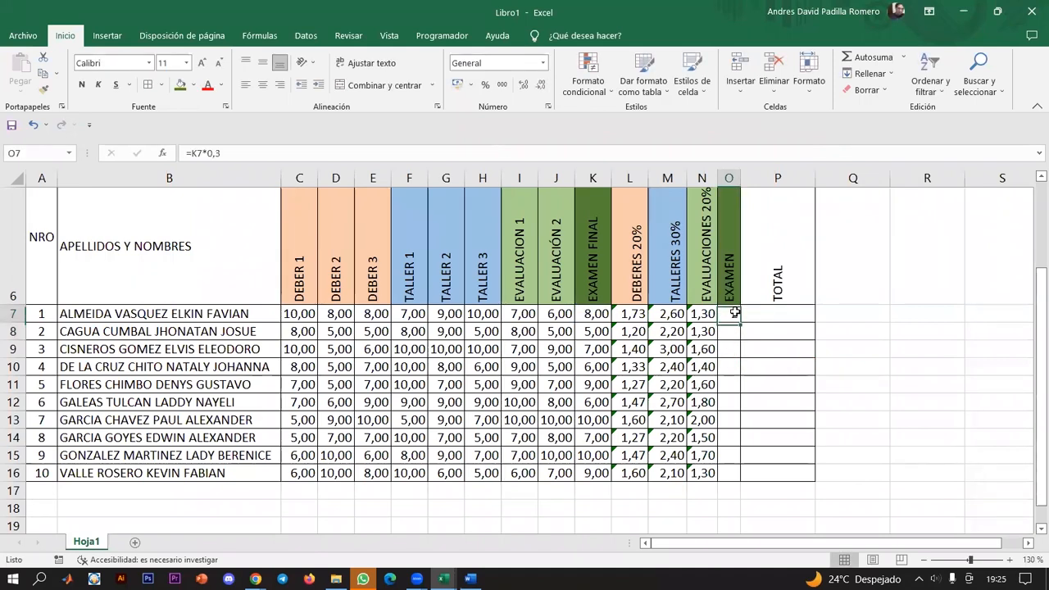
pyautogui.click(524, 85)
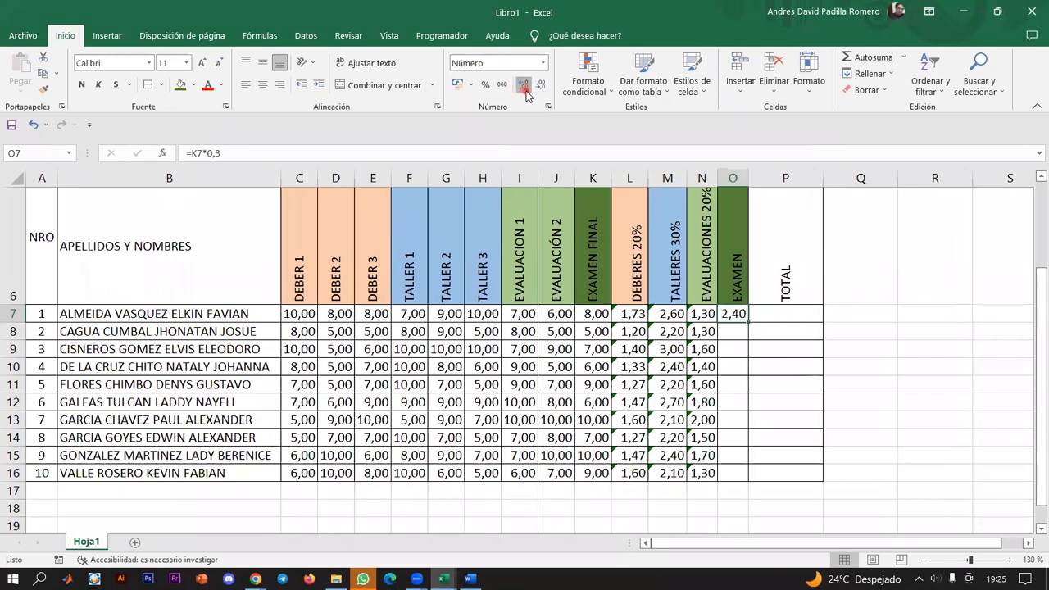
pyautogui.click(525, 87)
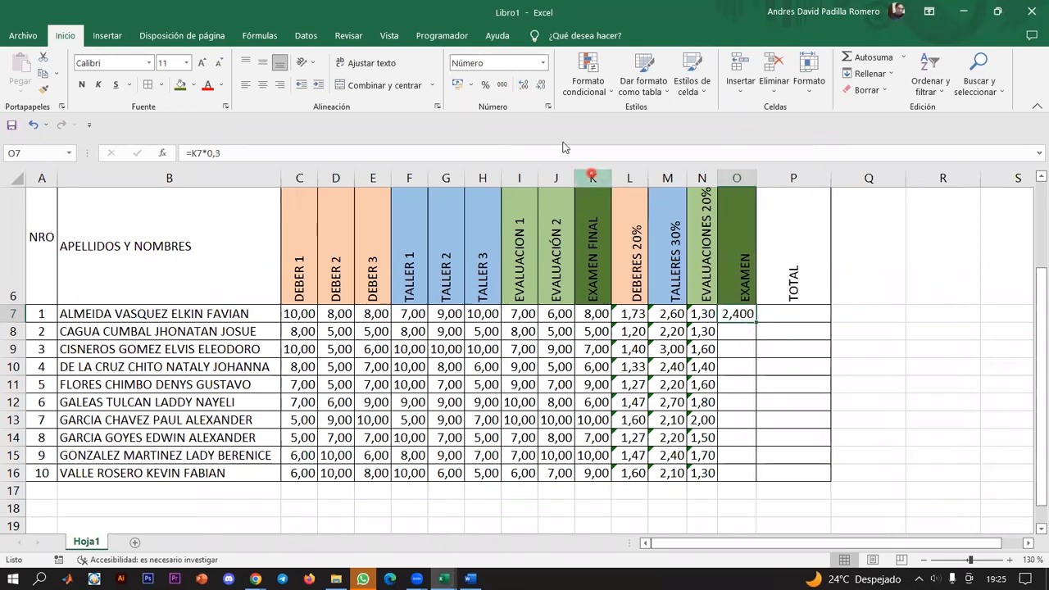
pyautogui.click(540, 87)
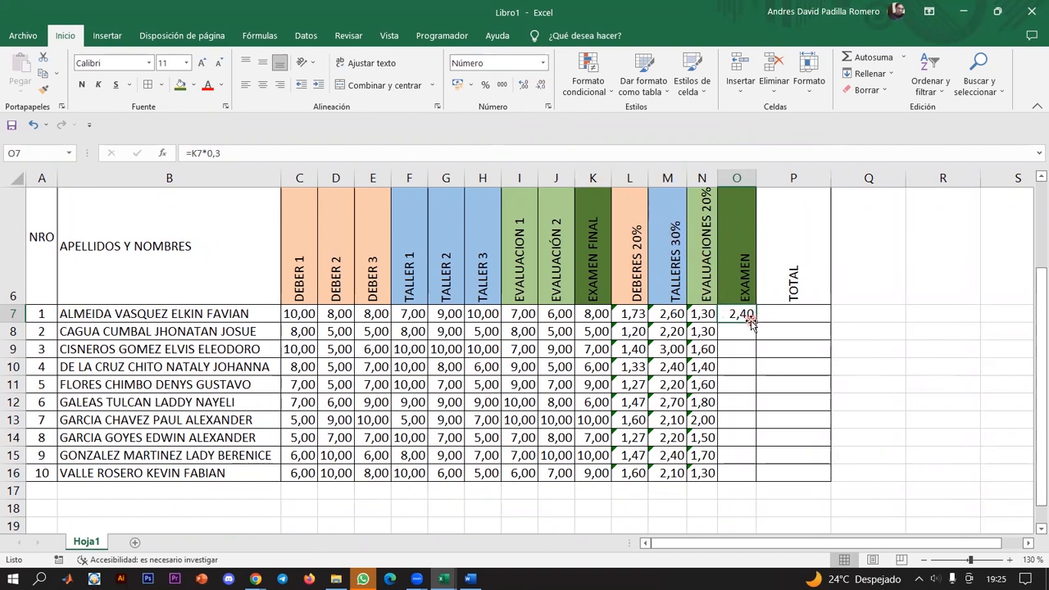
pyautogui.moveTo(759, 322); pyautogui.dragTo(751, 474)
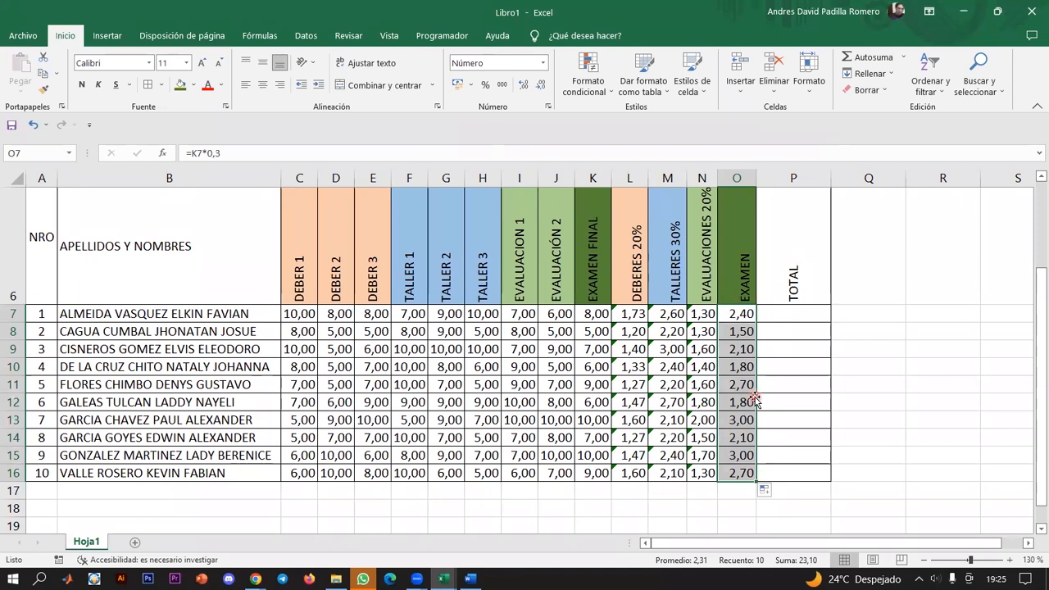
# - Narrow the TOTAL column P to roughly the width of its rotated heading
pyautogui.scroll(1, 776, 422)
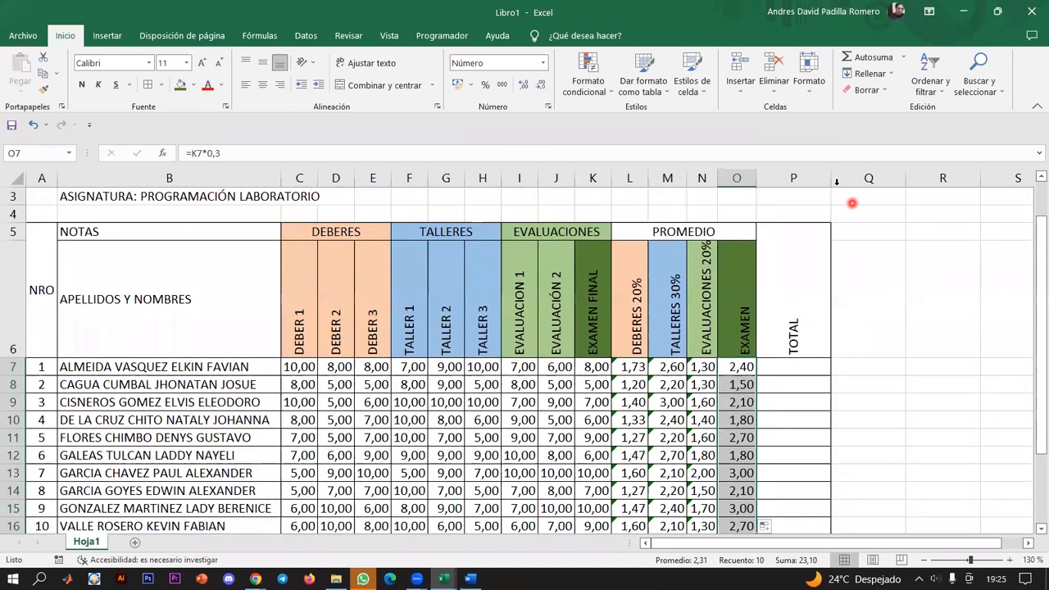
pyautogui.moveTo(832, 179); pyautogui.dragTo(779, 179)
pyautogui.scroll(-1, 748, 414)
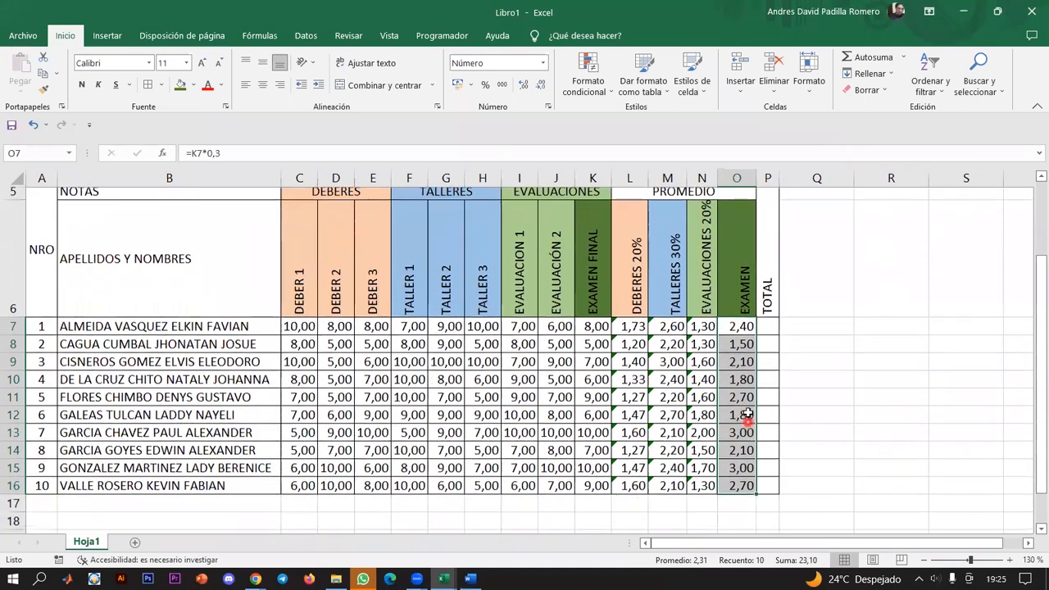
pyautogui.scroll(-1, 747, 415)
pyautogui.scroll(2, 781, 323)
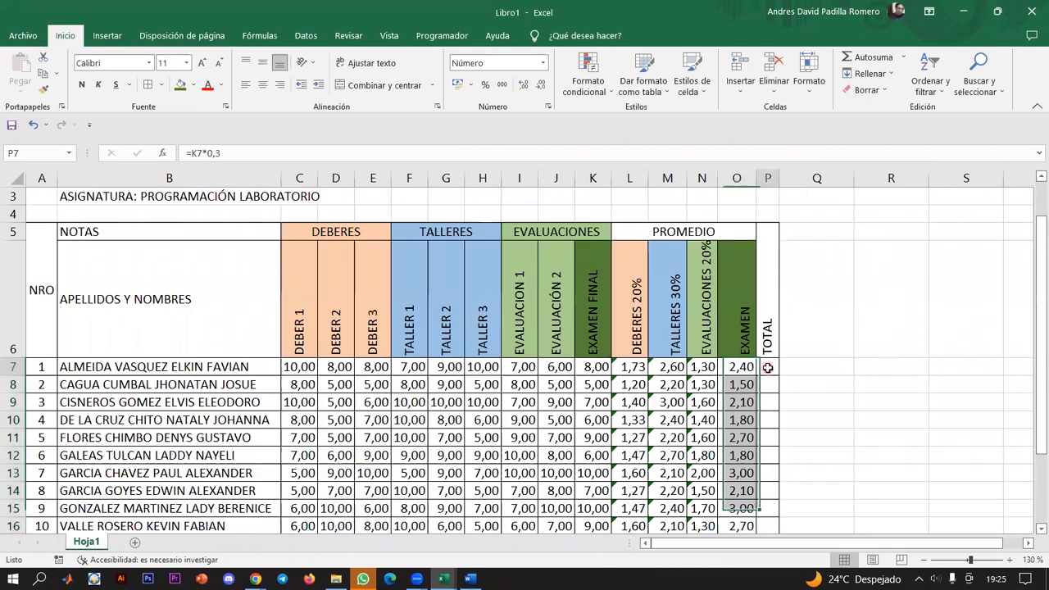
# - Enter =L7+M7+N7+O7 in P7 to add up the first student's weighted grades
pyautogui.click(767, 368)
pyautogui.write('=')
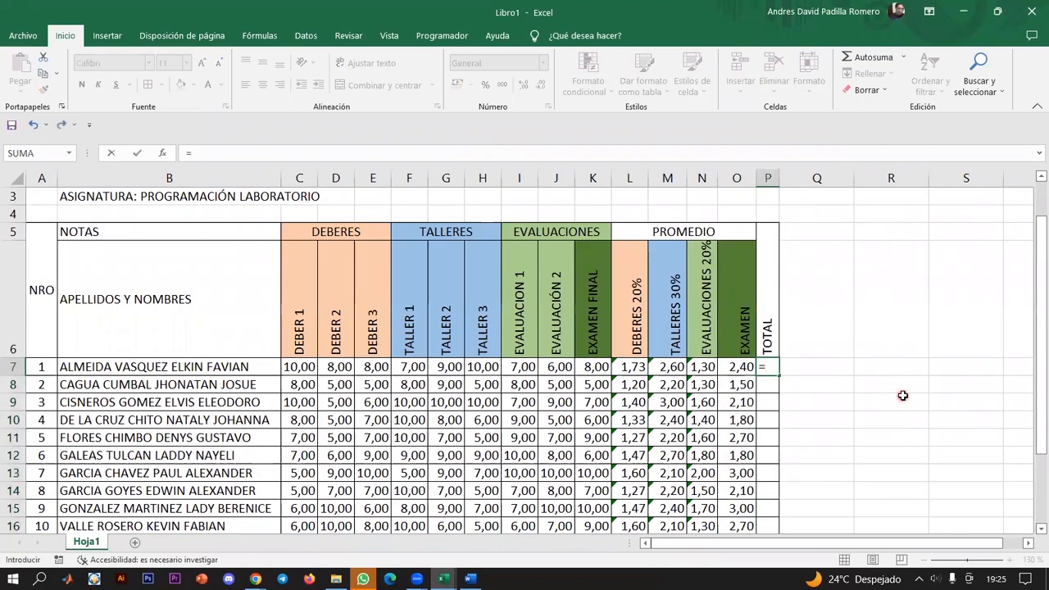
pyautogui.click(631, 367)
pyautogui.write('+')
pyautogui.click(671, 368)
pyautogui.write('+')
pyautogui.click(705, 365)
pyautogui.write('+')
pyautogui.click(746, 364)
pyautogui.write('+')
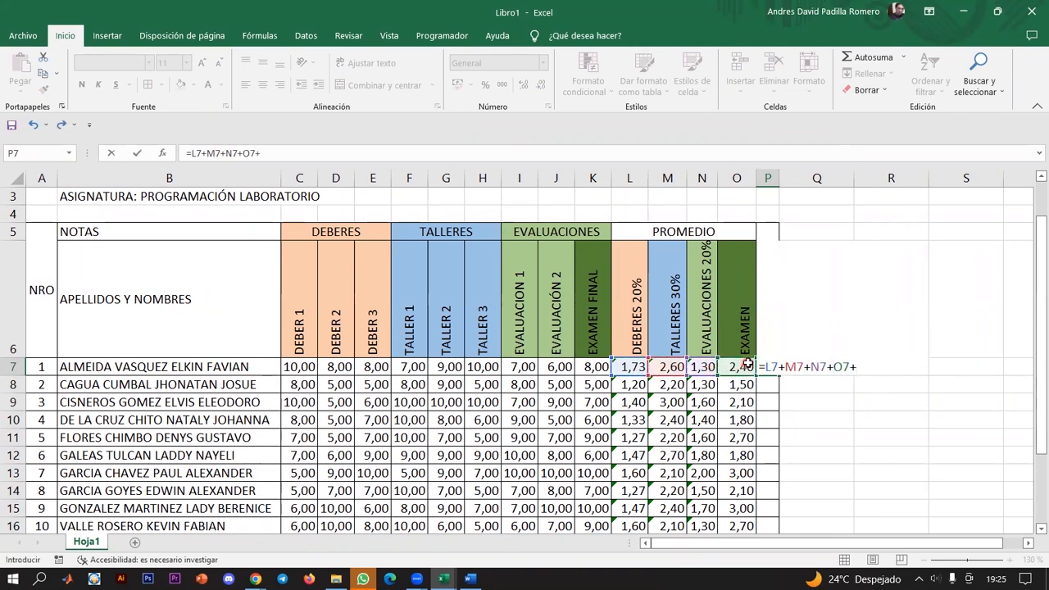
pyautogui.press('Return')
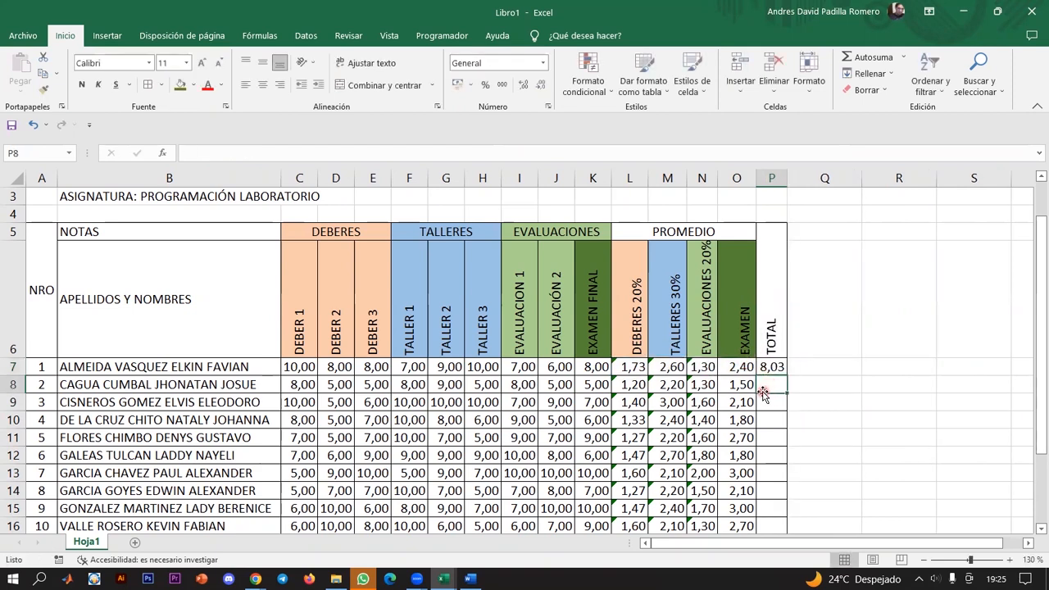
# - Enter =SUMA(L8:O8) in P8 to total the second student's weighted grades
pyautogui.write('=')
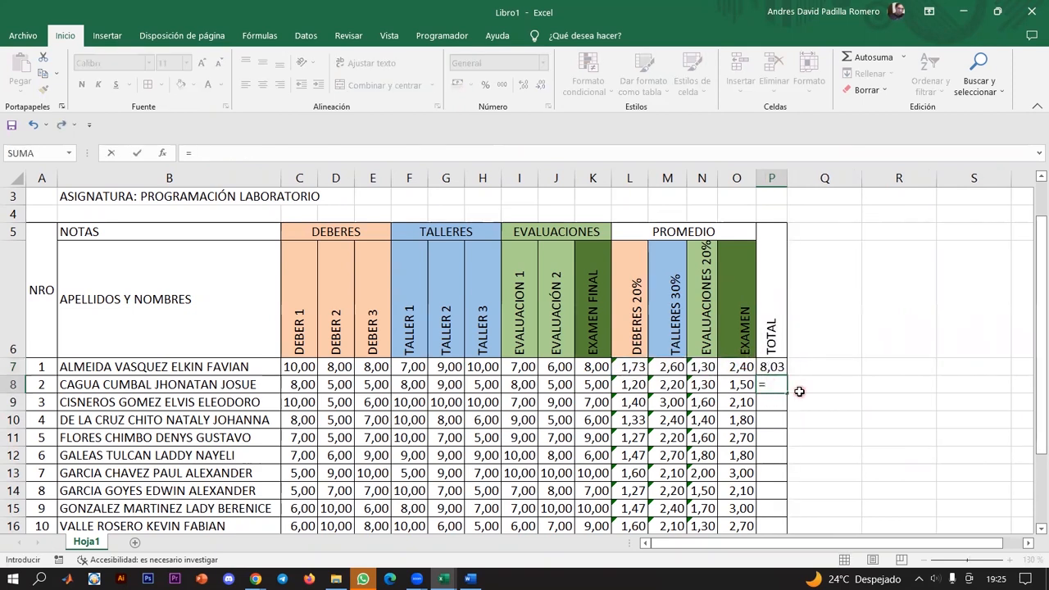
pyautogui.write('SUM')
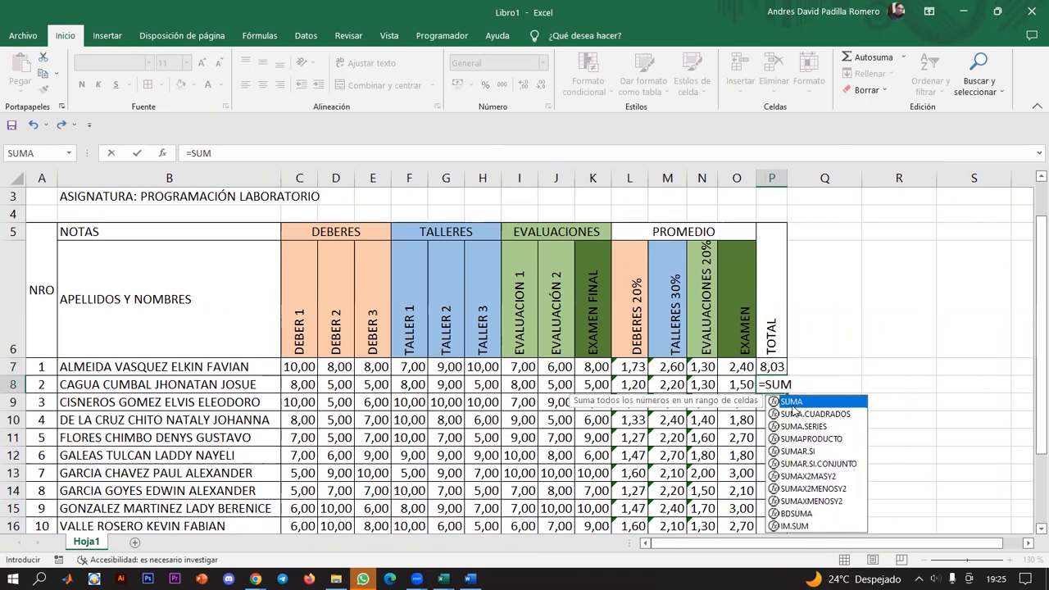
pyautogui.doubleClick(791, 402)
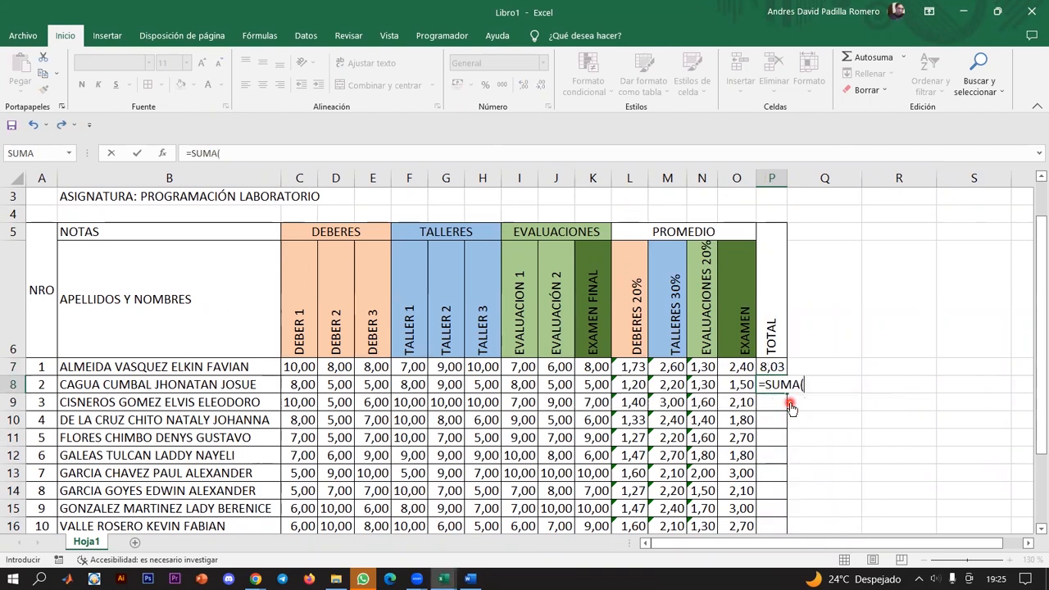
pyautogui.click(789, 402)
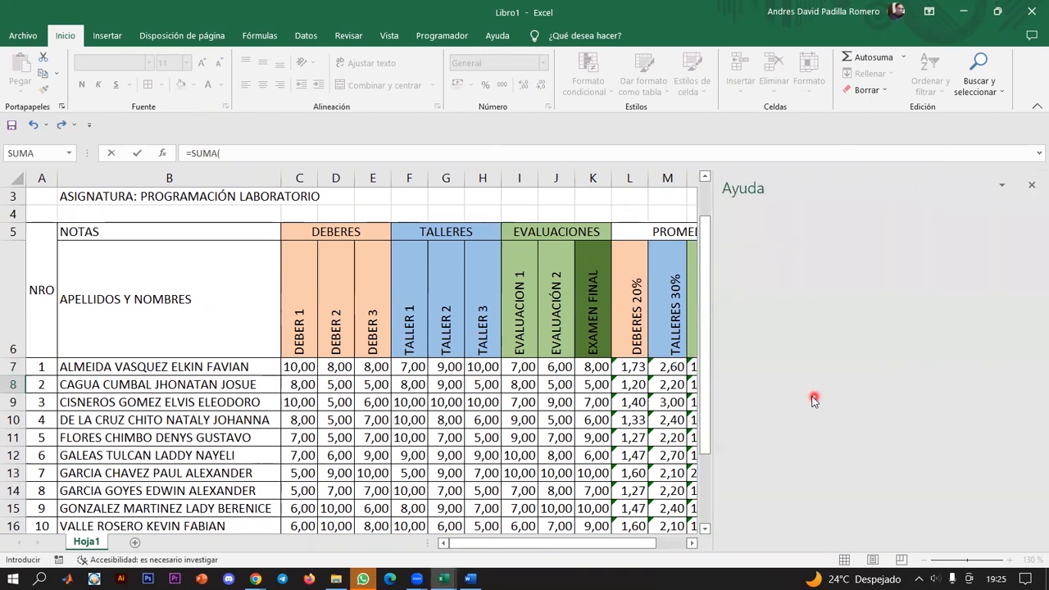
pyautogui.click(1031, 190)
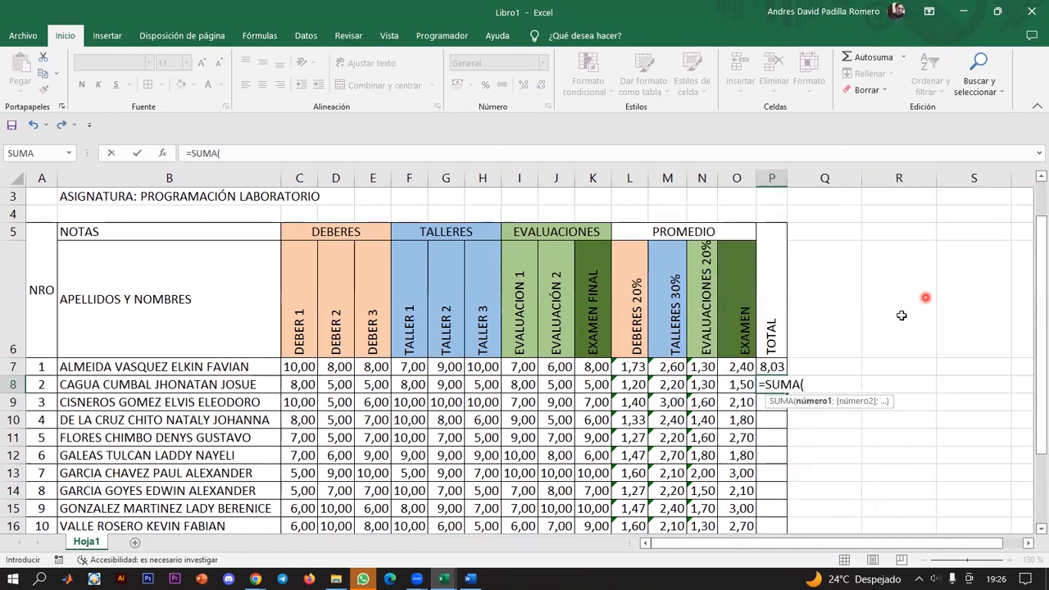
pyautogui.moveTo(639, 386); pyautogui.dragTo(728, 385)
pyautogui.write(')')
pyautogui.press('Return')
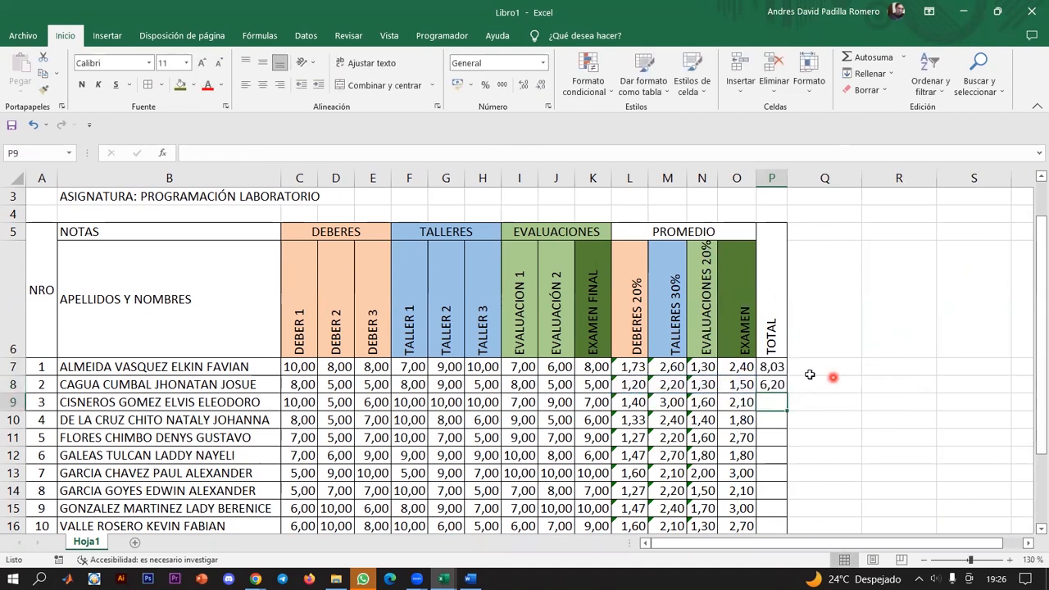
# - Fill the SUMA formula from P8 down to P16 for the remaining students
pyautogui.click(782, 384)
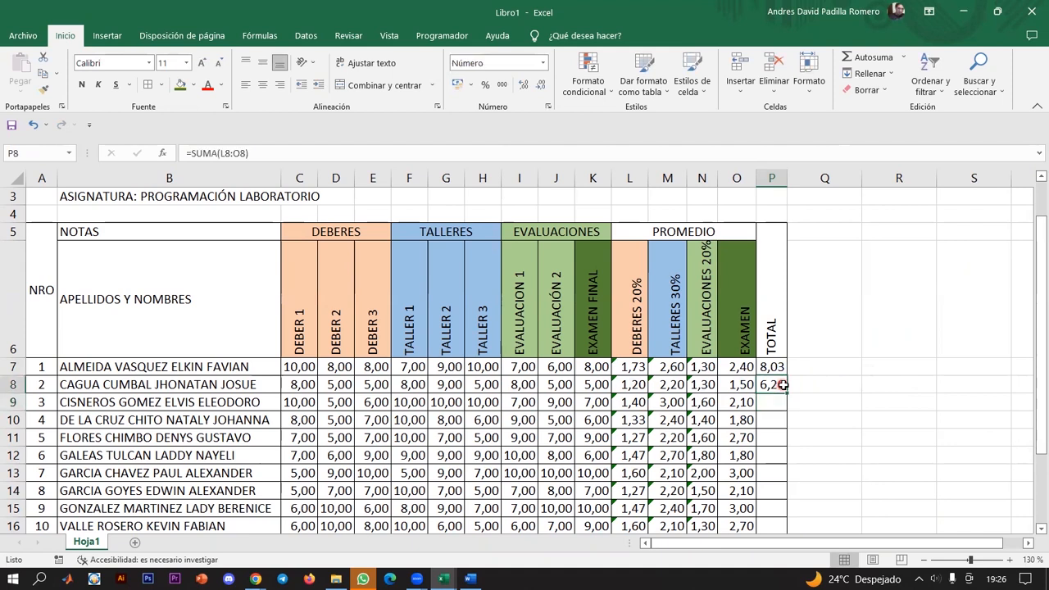
pyautogui.moveTo(787, 393); pyautogui.dragTo(789, 482)
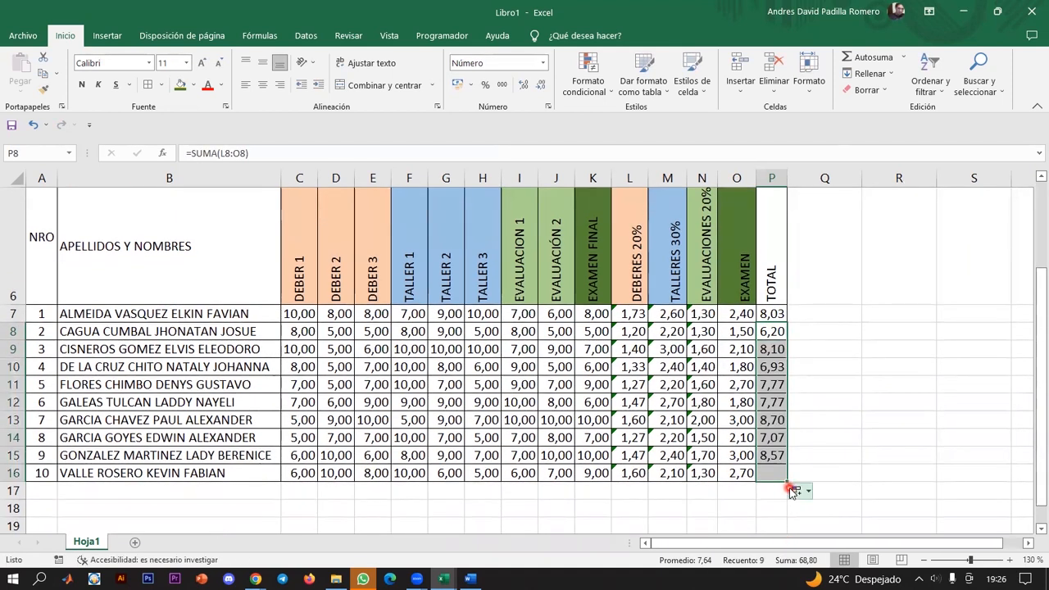
pyautogui.click(832, 410)
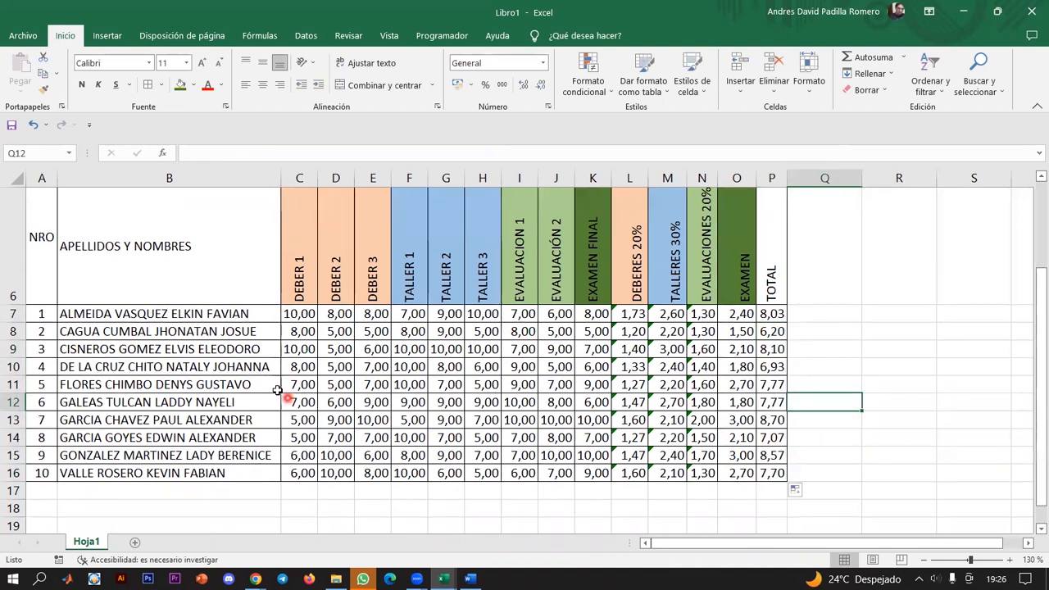
# - Review the whole grade table, from the column headings down to the last student's total
pyautogui.scroll(2, 336, 398)
pyautogui.scroll(-1, 350, 400)
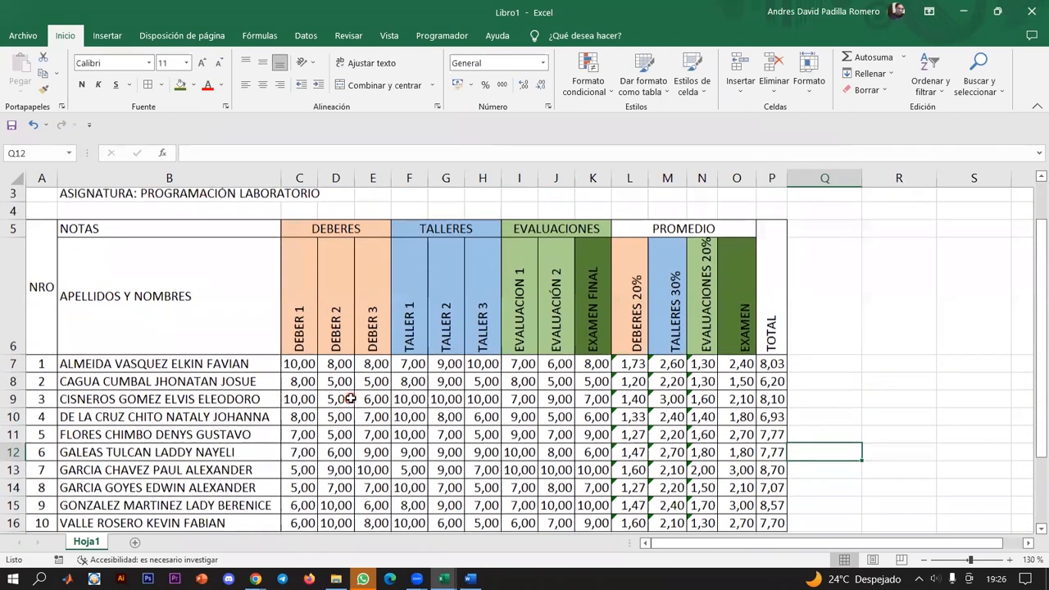
pyautogui.scroll(1, 326, 359)
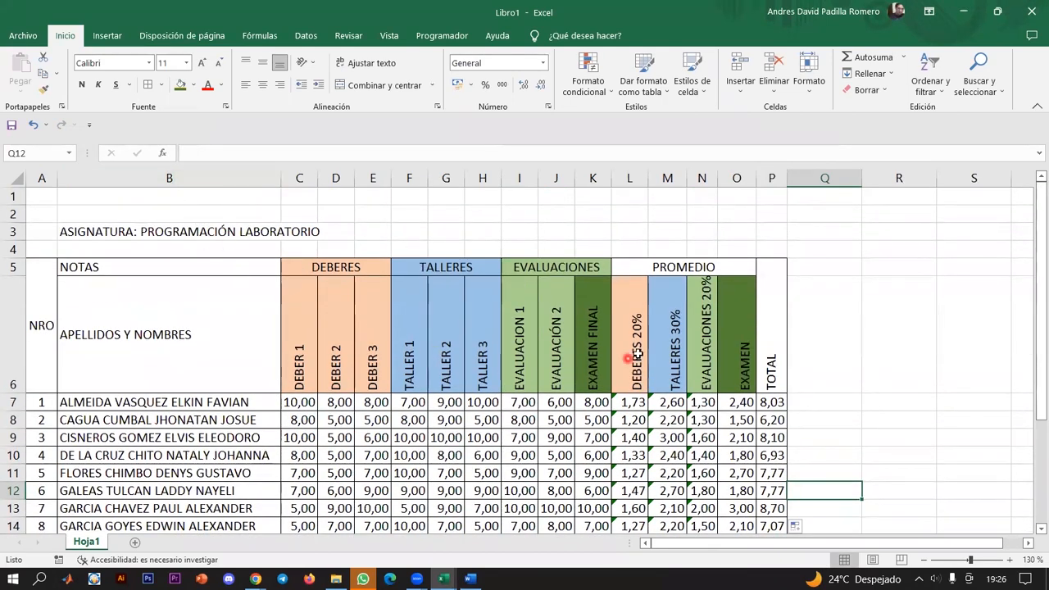
pyautogui.scroll(-2, 586, 370)
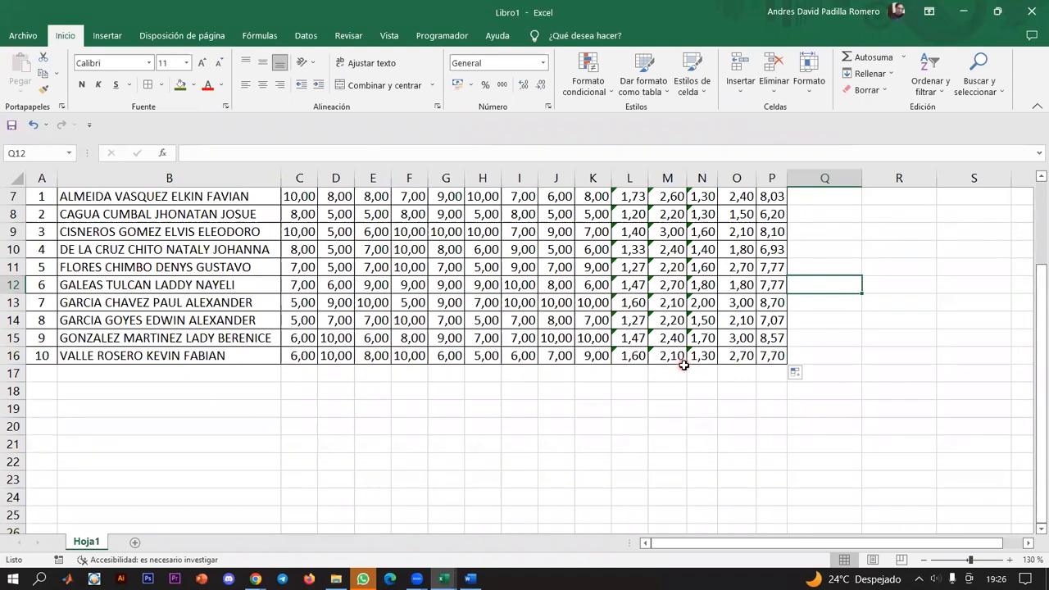
pyautogui.scroll(1, 680, 368)
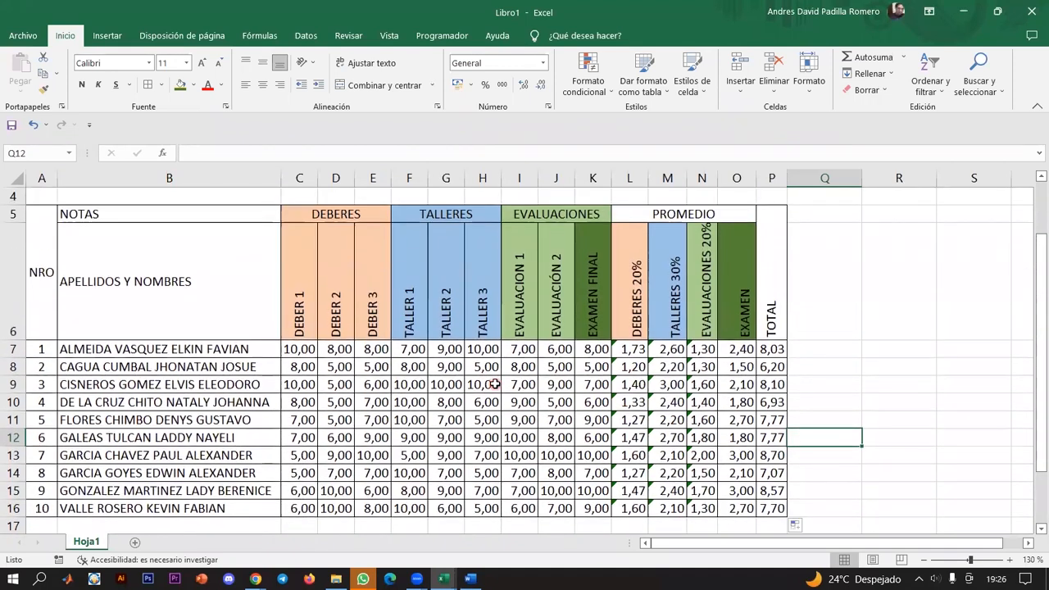
pyautogui.keyDown('ctrl'); pyautogui.scroll(-3, 495, 384); pyautogui.keyUp('ctrl')
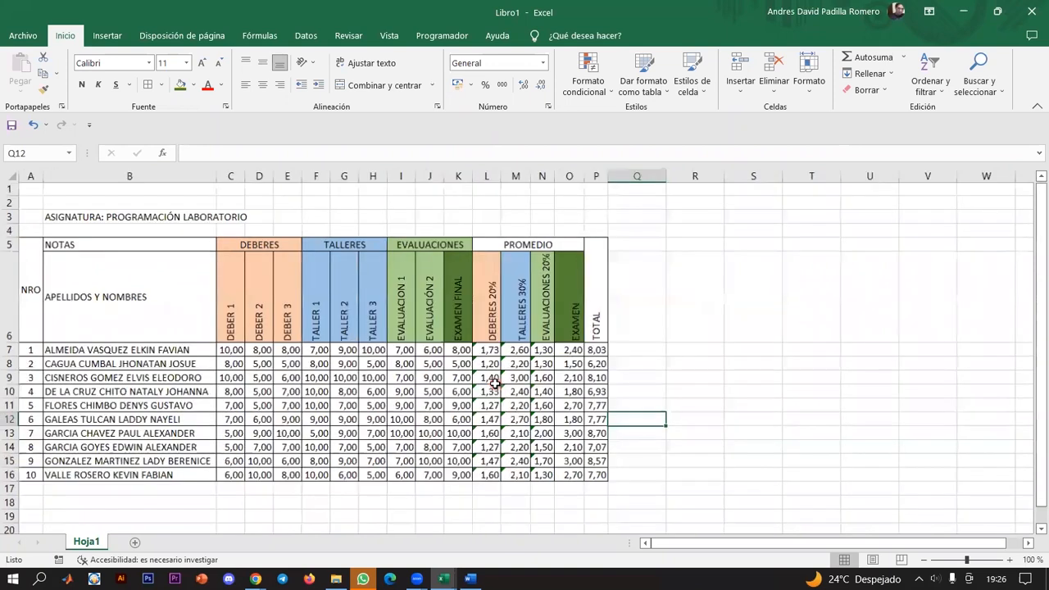
pyautogui.keyDown('ctrl'); pyautogui.scroll(1, 495, 384); pyautogui.keyUp('ctrl')
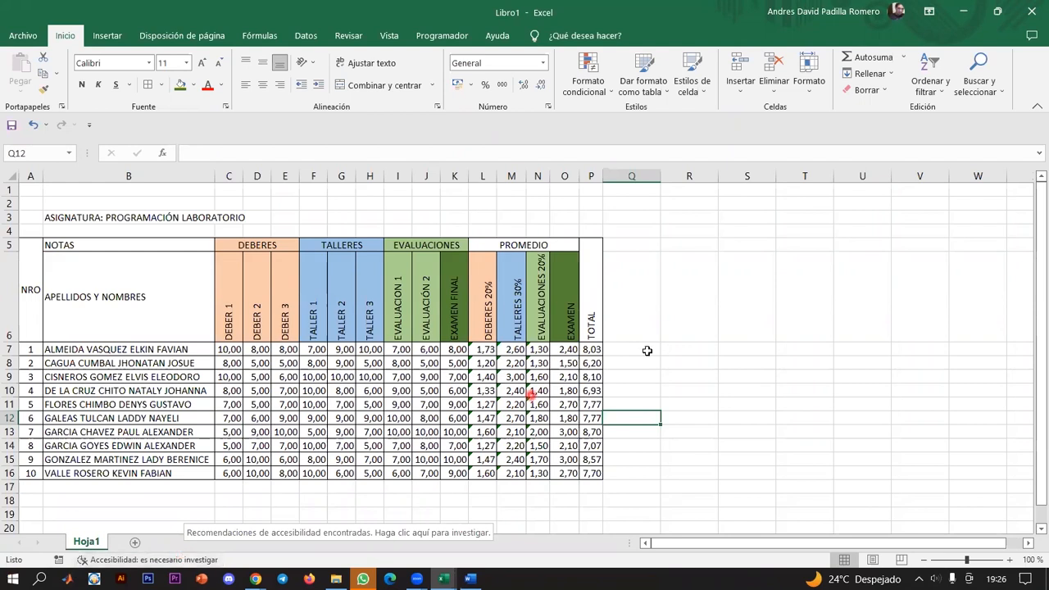
# - Fill the merged TOTAL heading in column P with dark blue and make its text bold
pyautogui.click(590, 278)
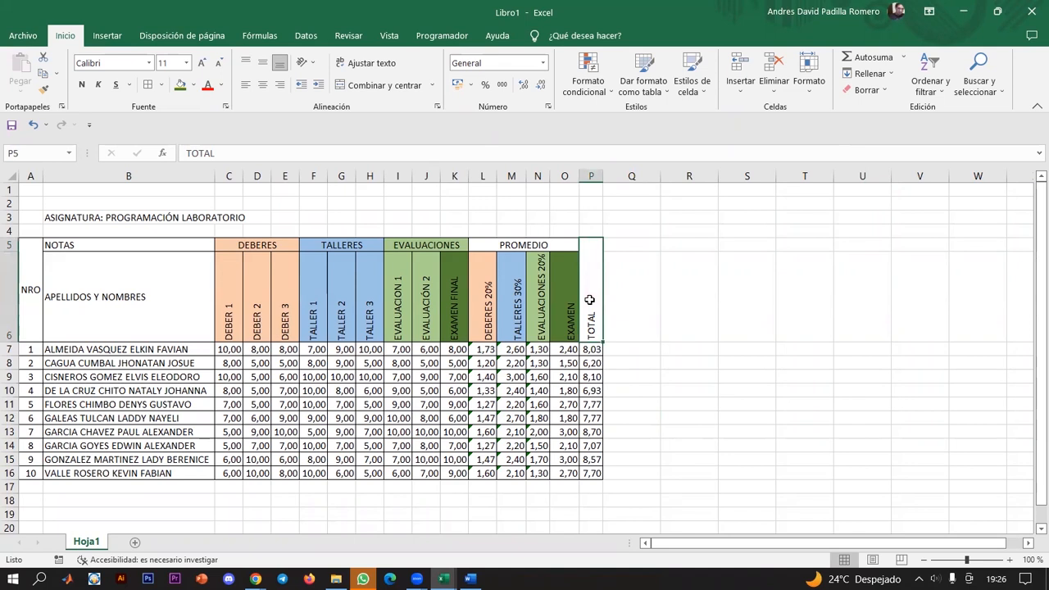
pyautogui.click(195, 90)
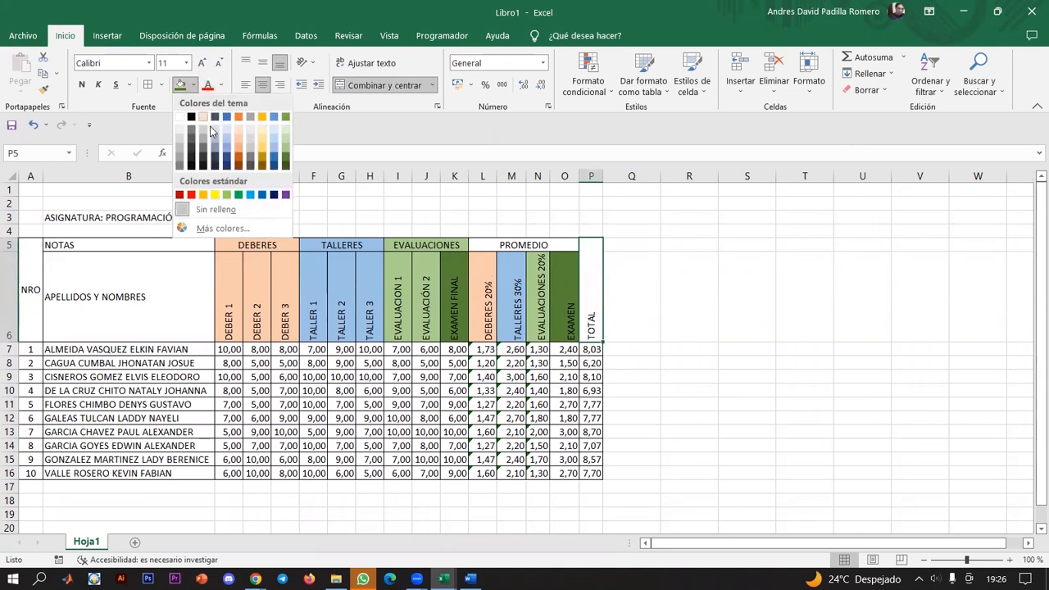
pyautogui.click(232, 161)
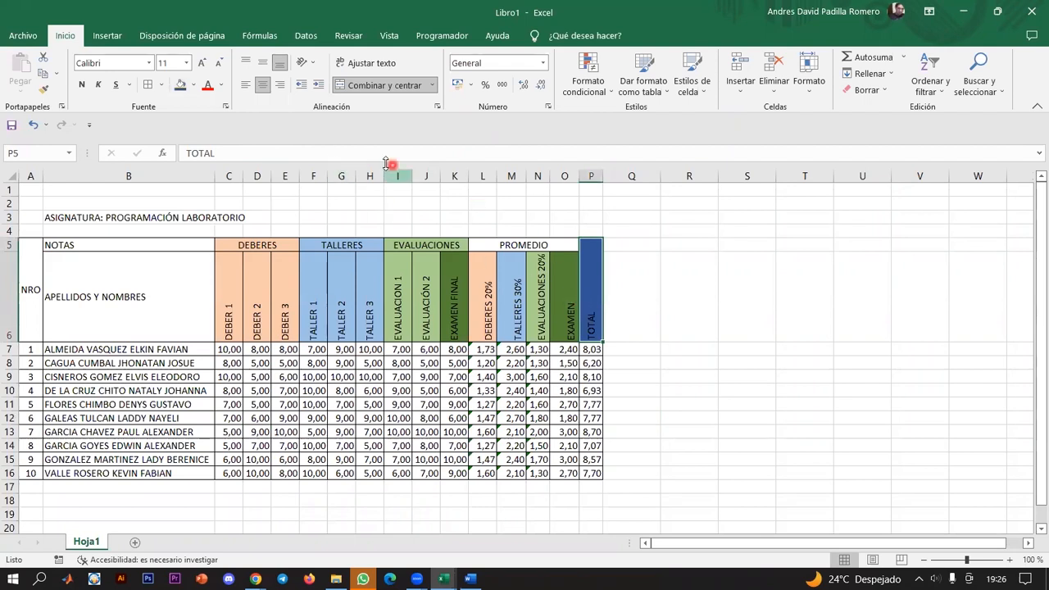
pyautogui.click(80, 86)
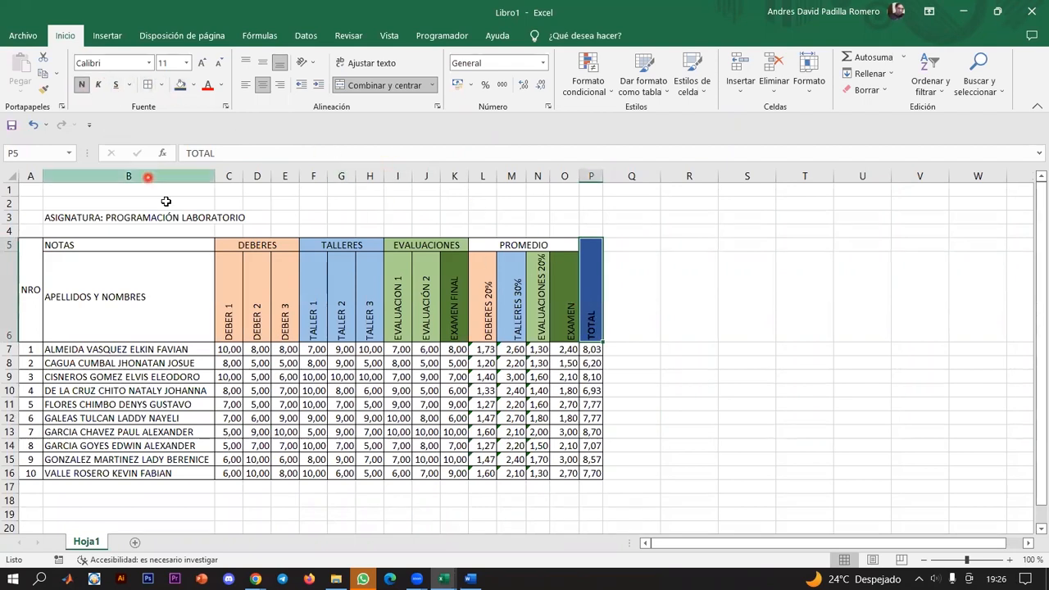
pyautogui.click(502, 385)
pyautogui.click(393, 327)
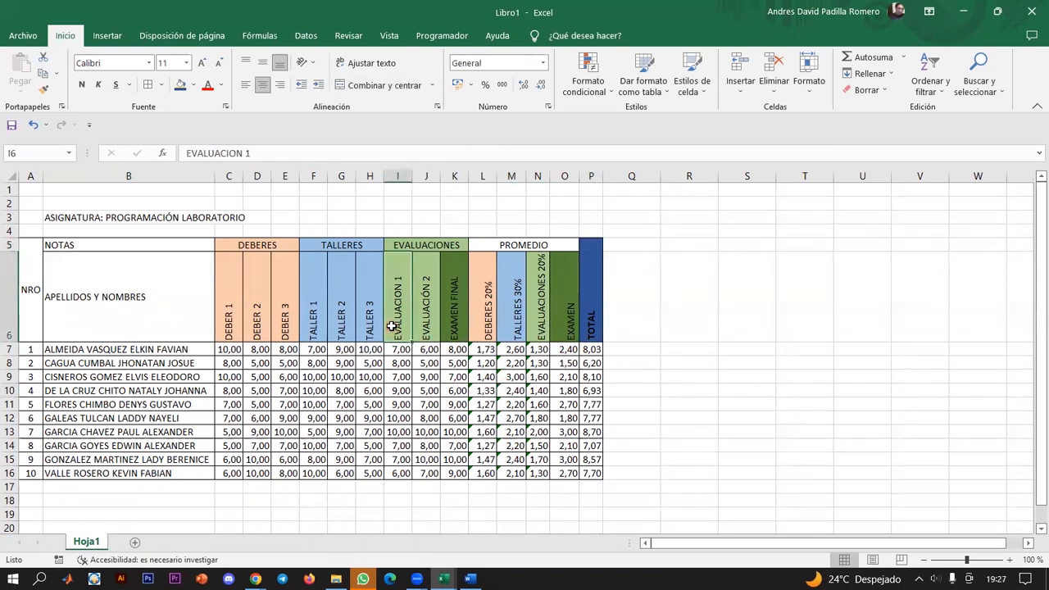
pyautogui.click(225, 302)
# - Try the vertical text orientation on the TOTAL heading and check its cell alignment settings
pyautogui.click(596, 311)
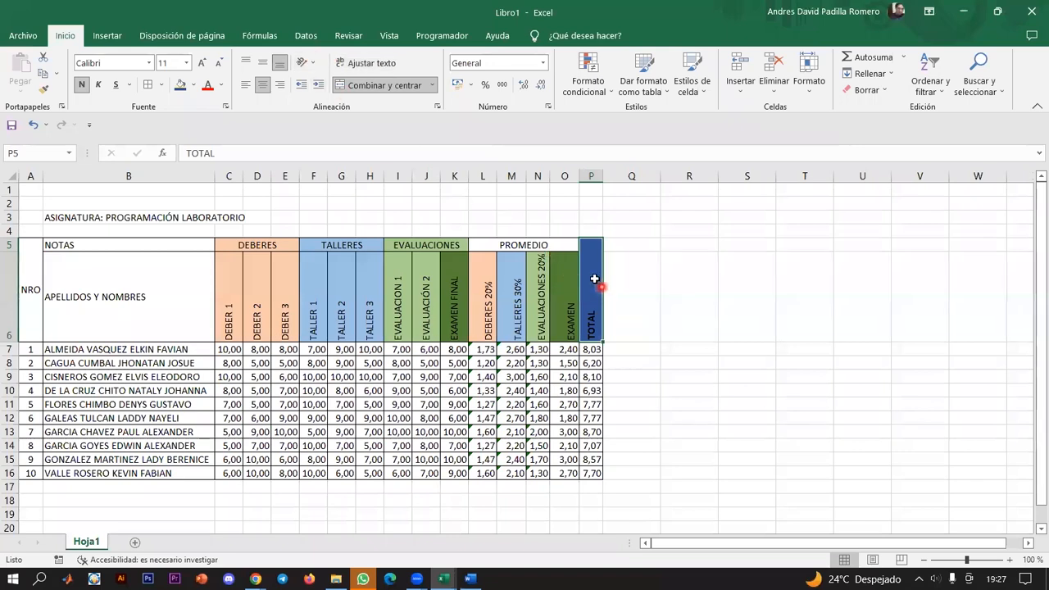
pyautogui.click(314, 63)
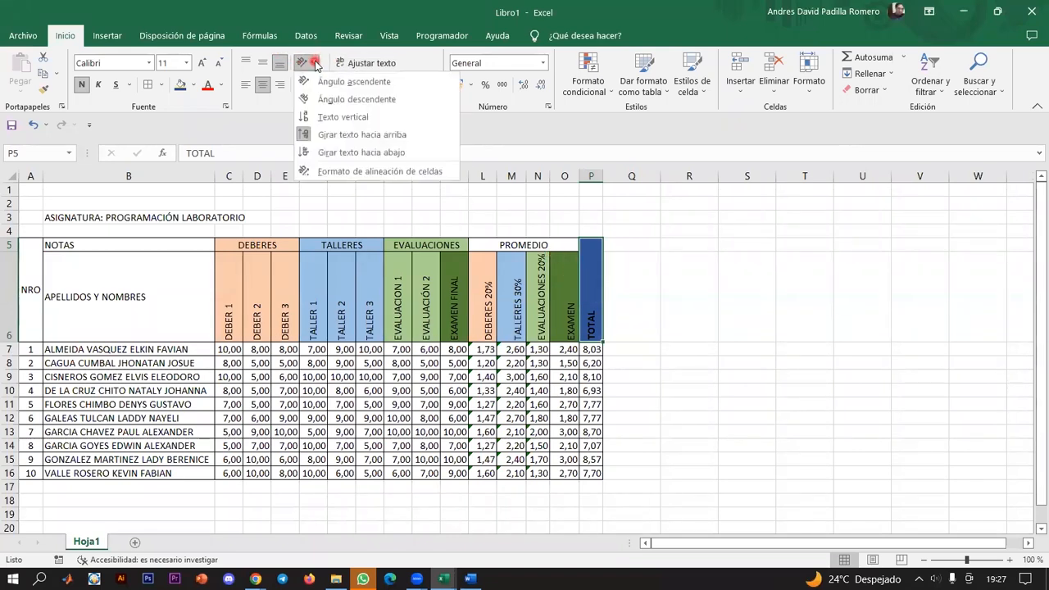
pyautogui.click(343, 118)
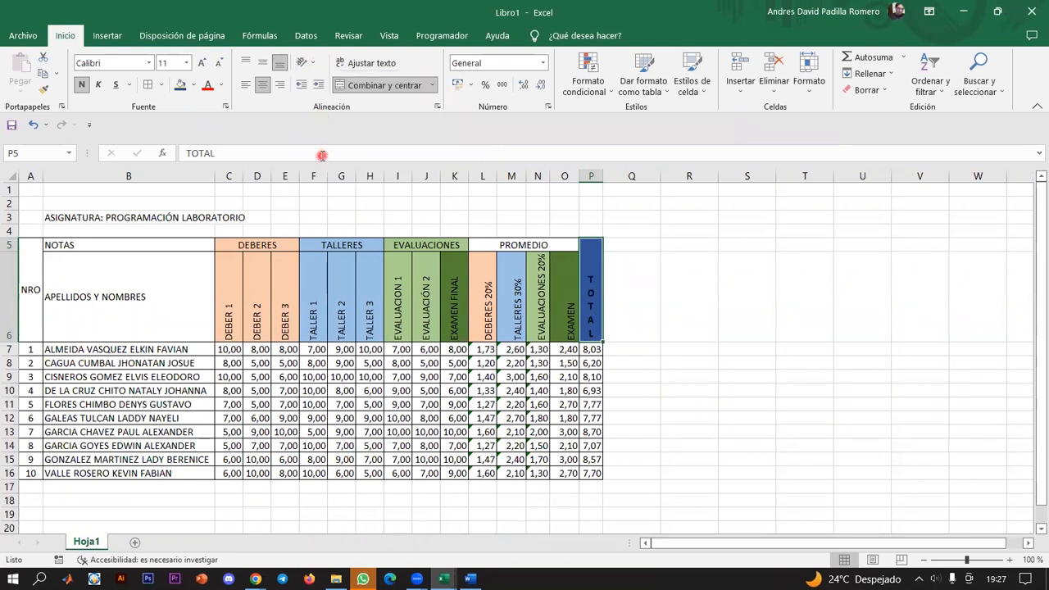
pyautogui.click(307, 63)
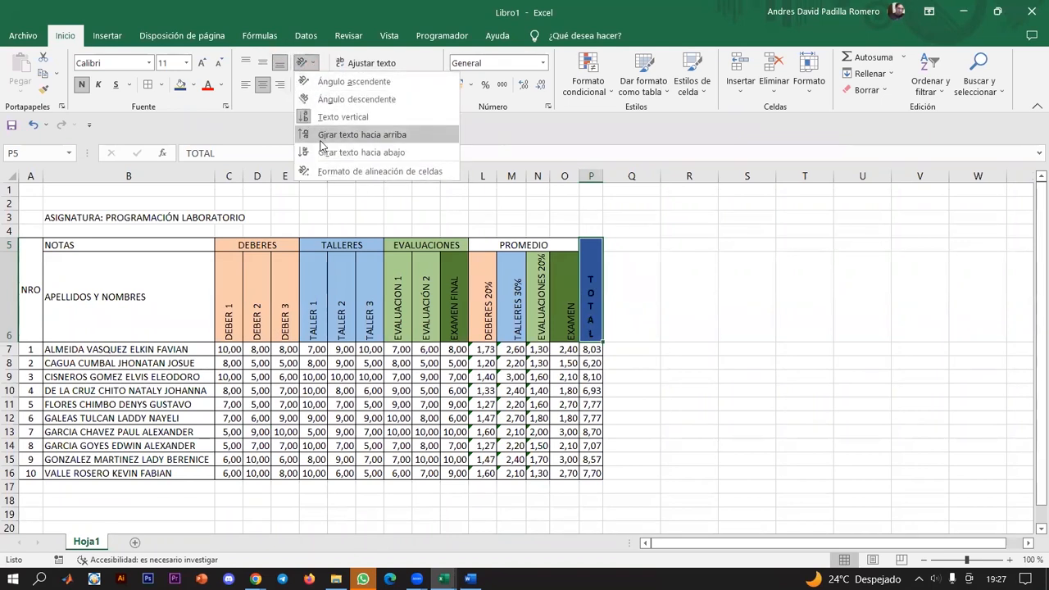
pyautogui.click(318, 169)
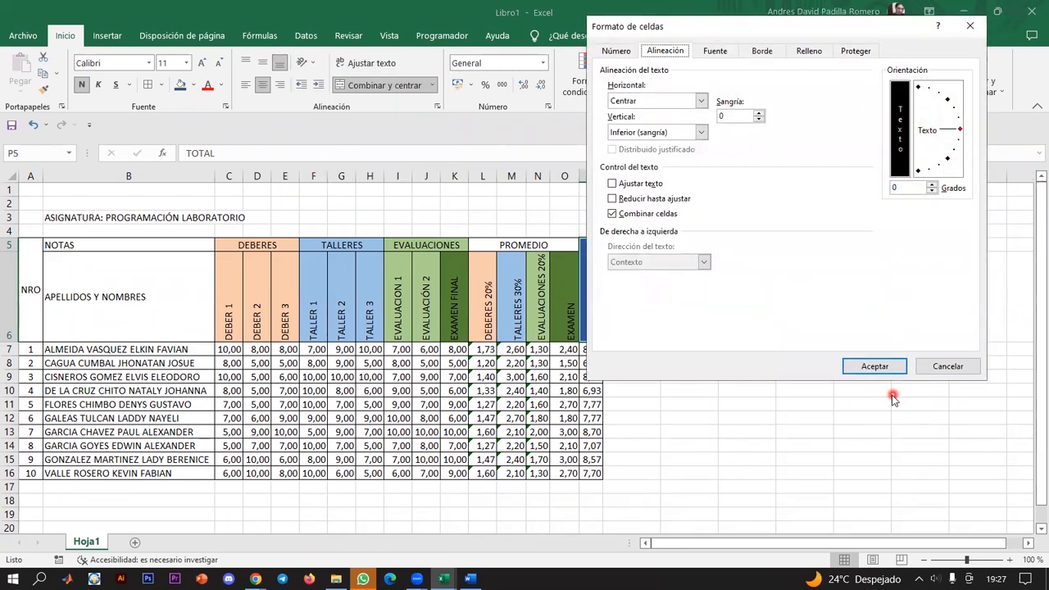
pyautogui.click(887, 367)
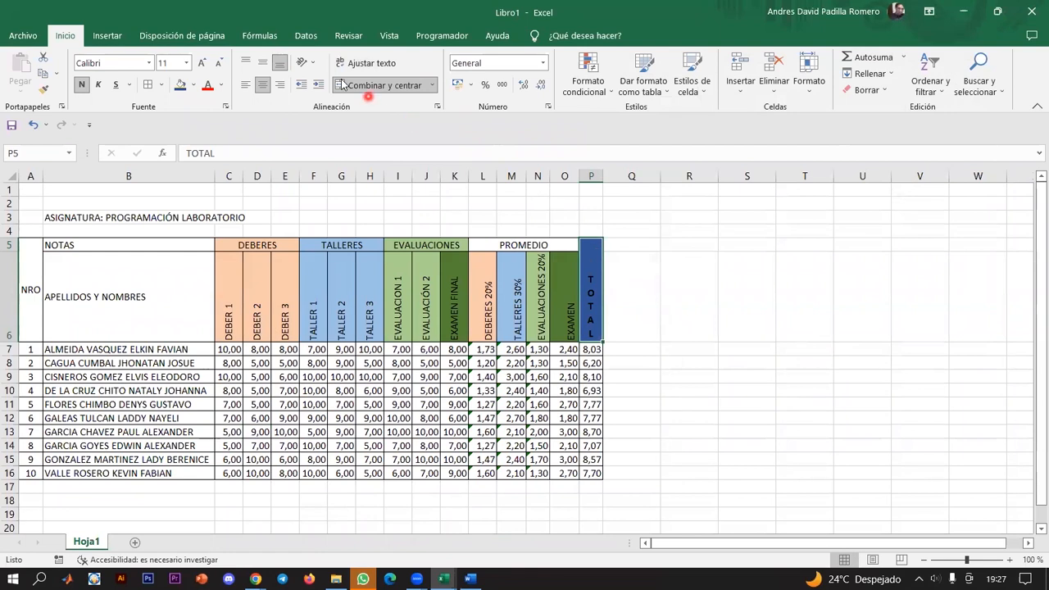
# - Try a custom upward tilt angle for the TOTAL heading through the cell alignment format
pyautogui.click(306, 63)
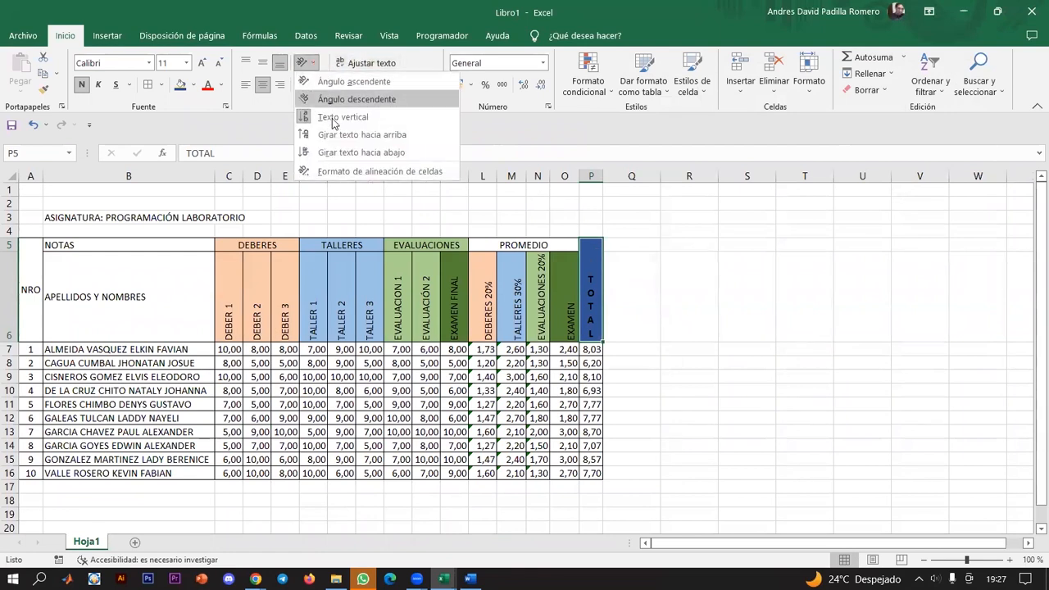
pyautogui.click(343, 171)
pyautogui.click(933, 185)
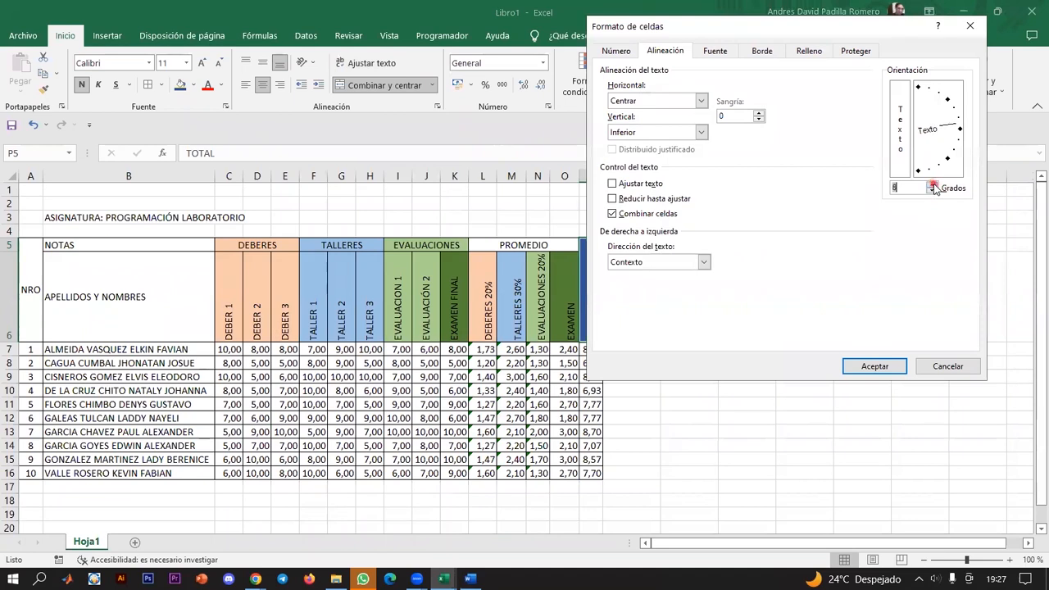
pyautogui.click(870, 366)
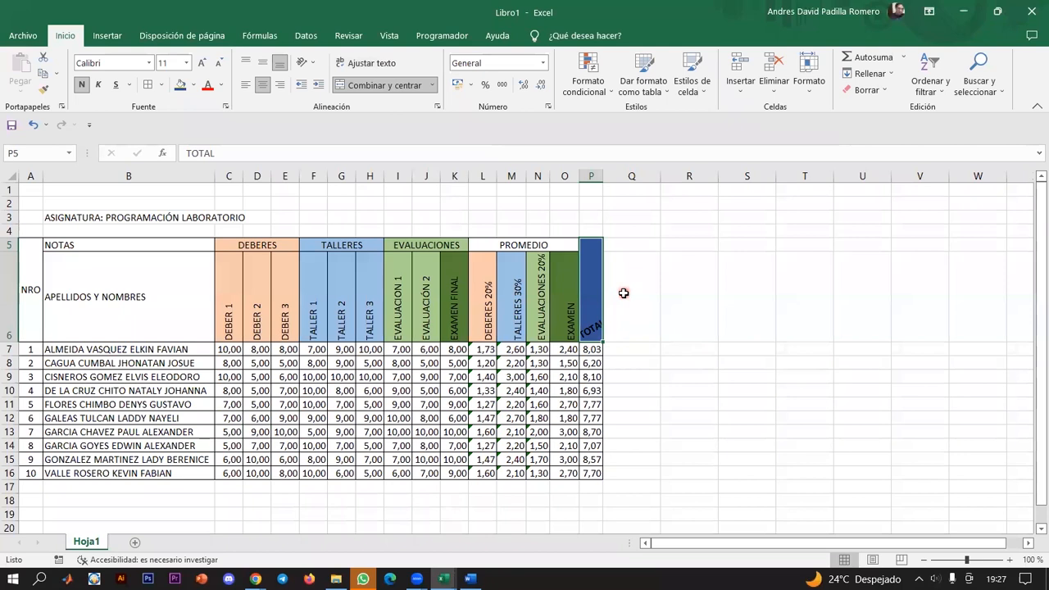
# - Restore the TOTAL heading to text rotated upward
pyautogui.click(307, 62)
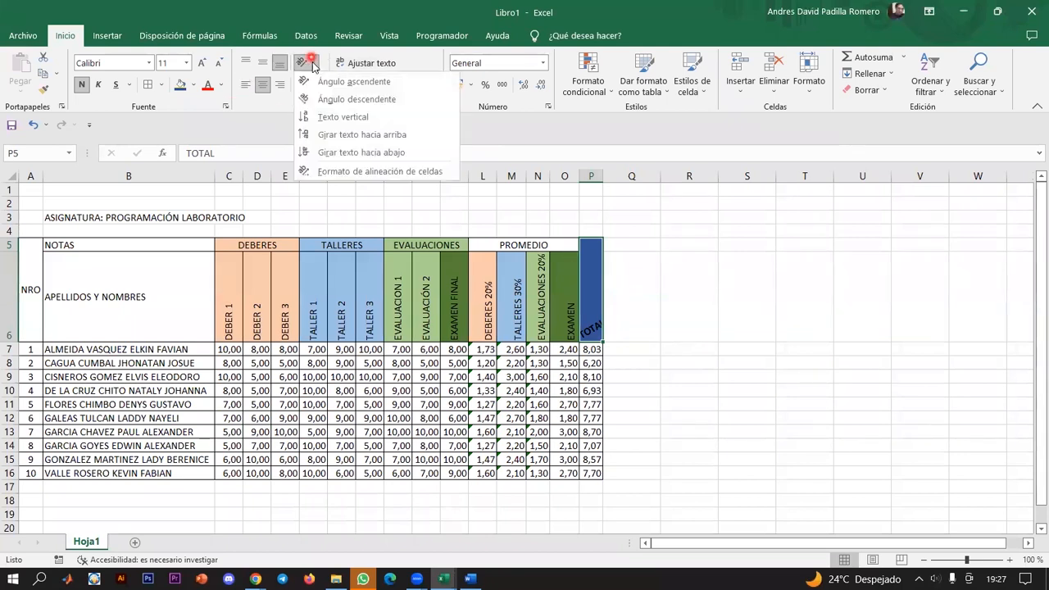
pyautogui.click(336, 134)
pyautogui.click(724, 314)
pyautogui.click(633, 314)
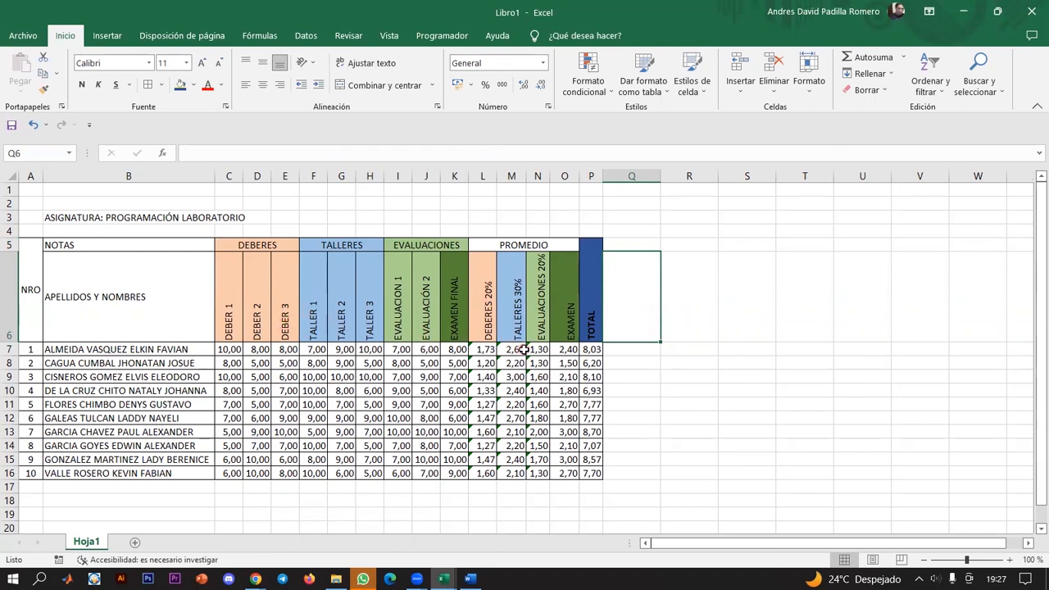
# - Fill the merged PROMEDIO heading with the same dark blue and make its text bold
pyautogui.click(490, 243)
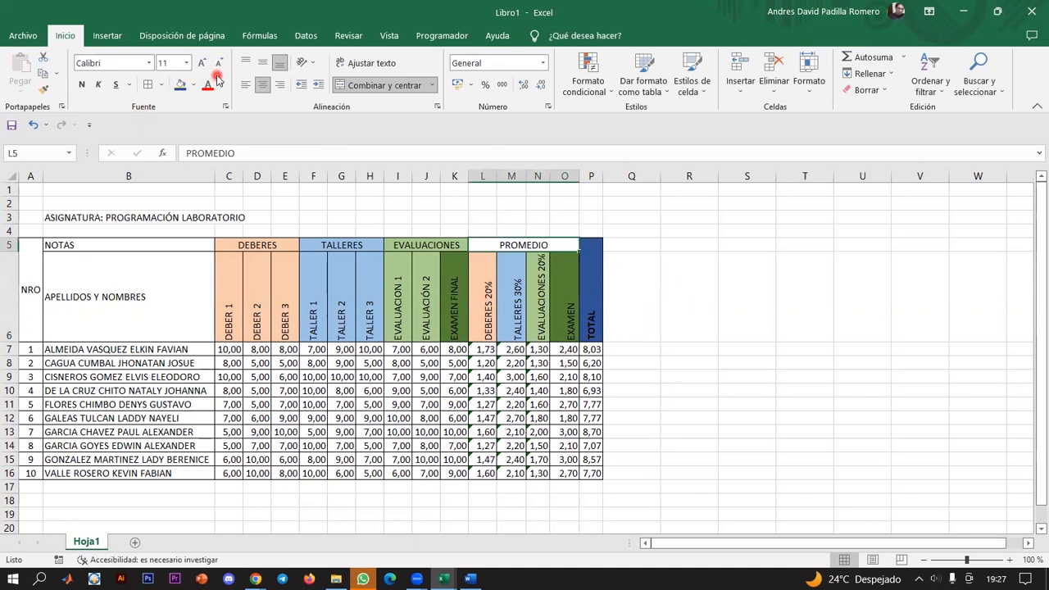
pyautogui.click(178, 87)
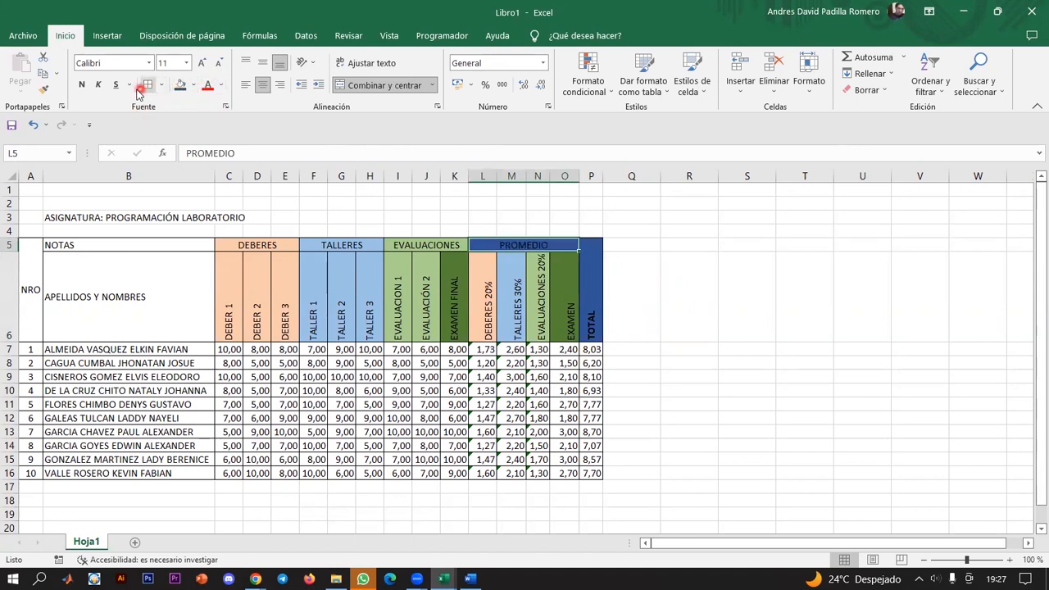
pyautogui.click(82, 85)
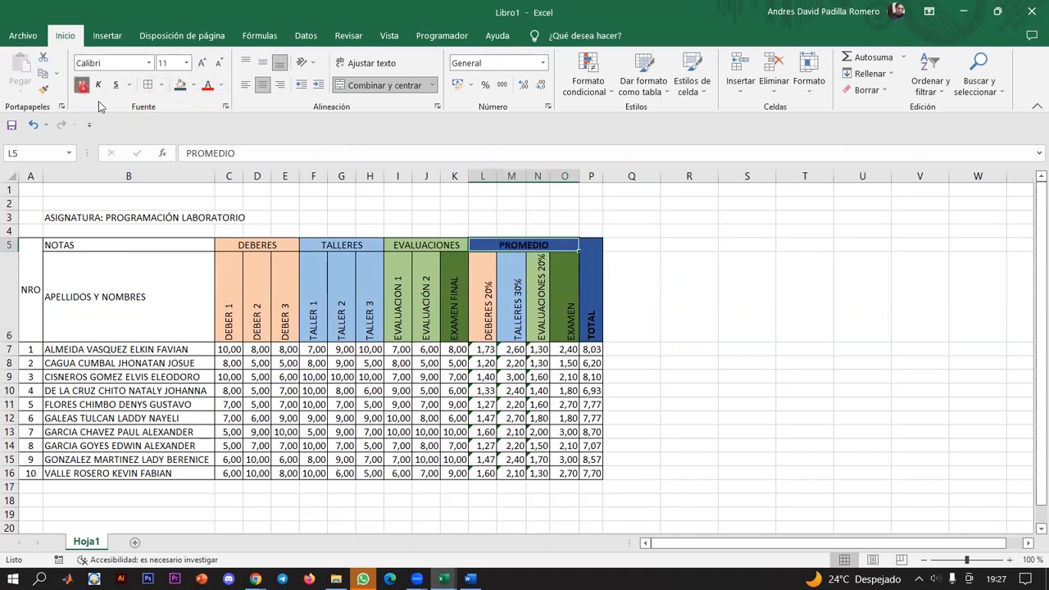
pyautogui.click(741, 361)
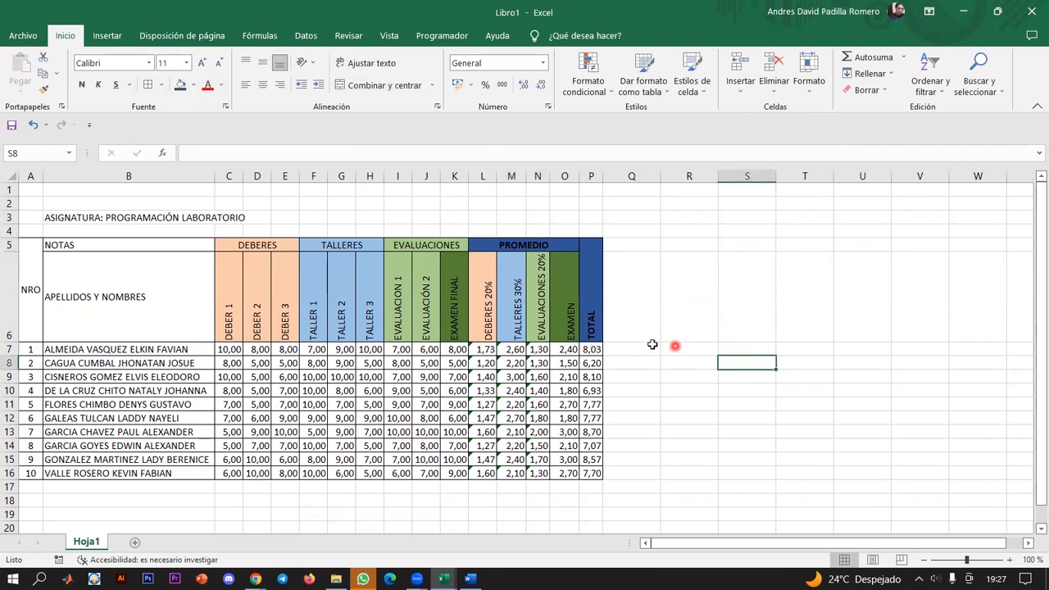
pyautogui.click(135, 350)
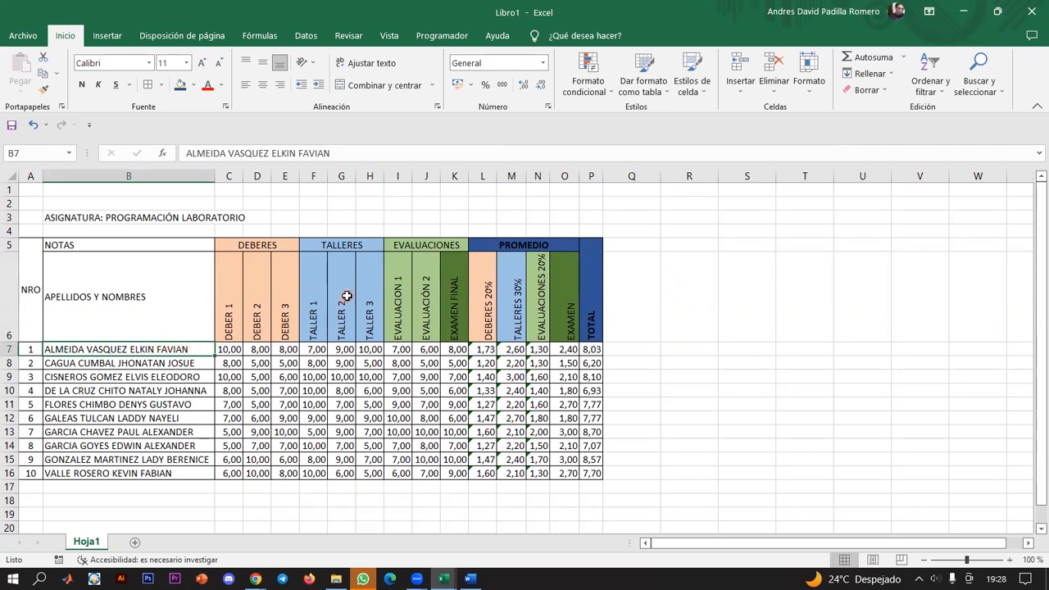
pyautogui.click(360, 259)
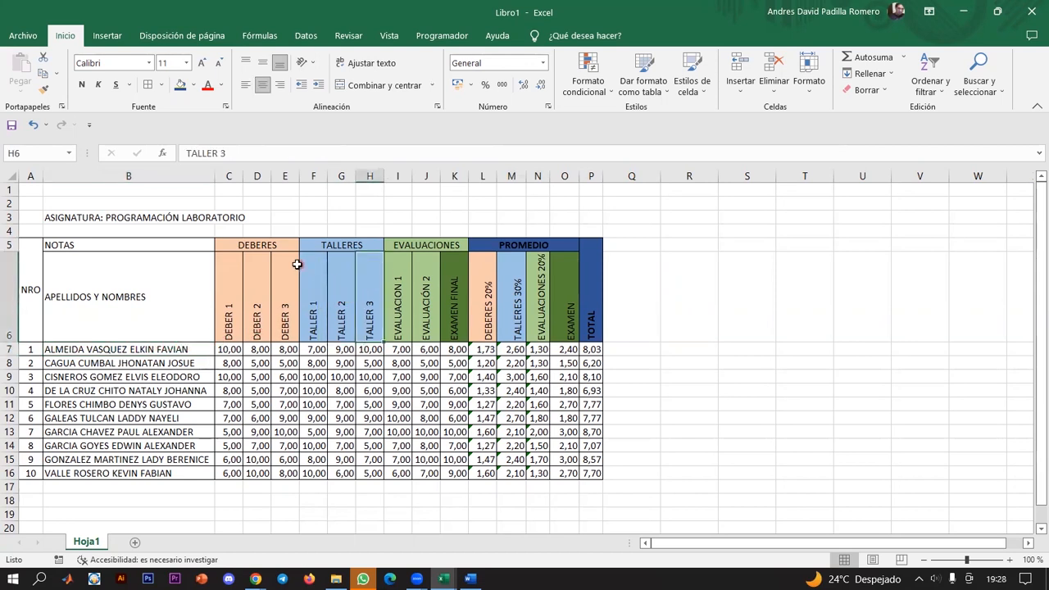
# - Enter DEBERES in R5, merge and centre it across R5:T5 as a demonstration, and undo both changes
pyautogui.click(697, 246)
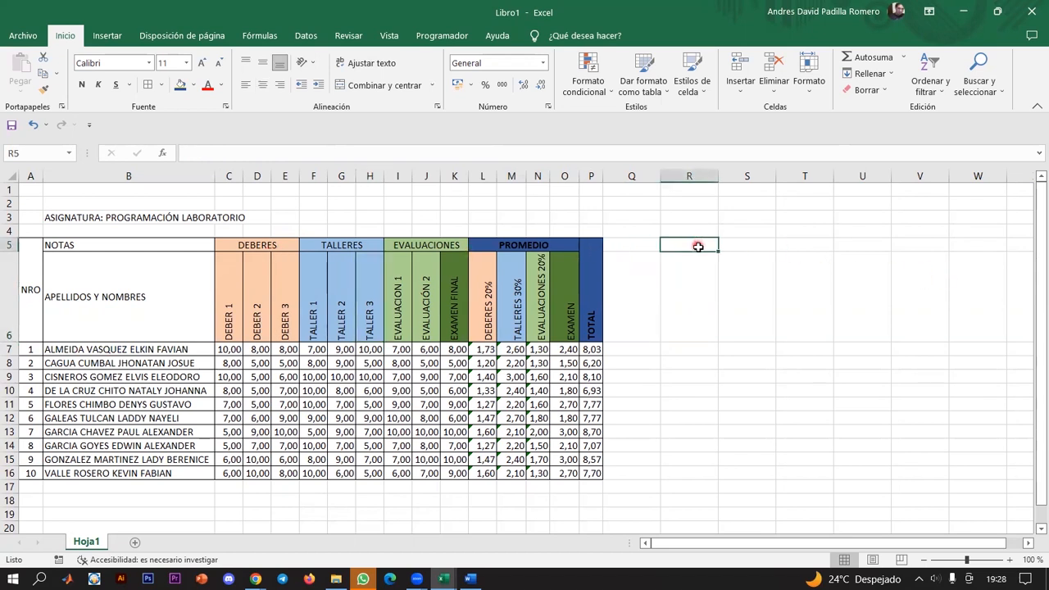
pyautogui.write('DEBERES')
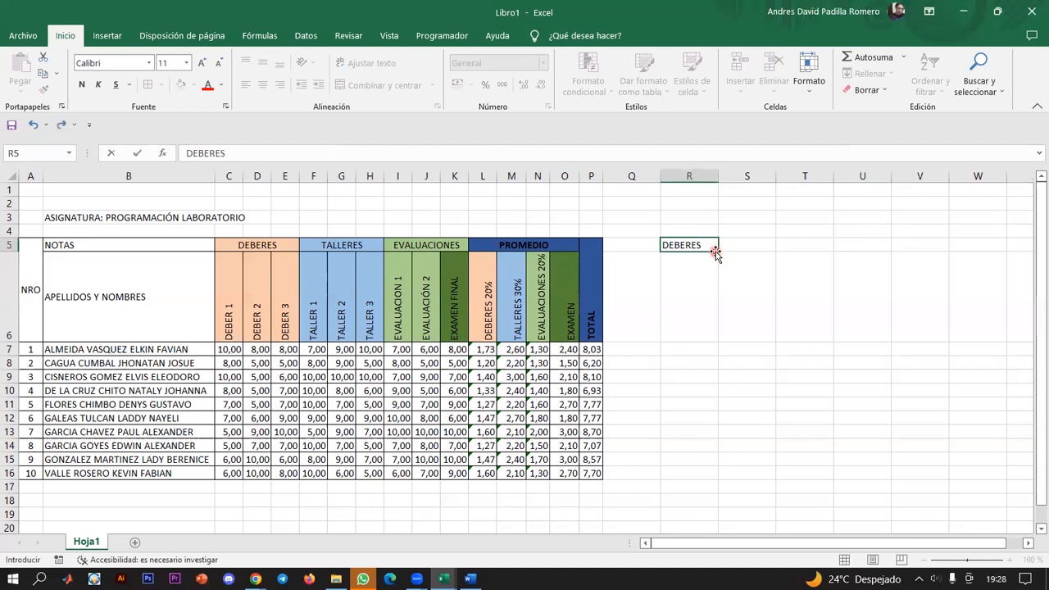
pyautogui.press('Return')
pyautogui.press('Up')
pyautogui.press('Right')
pyautogui.press('Right')
pyautogui.press('Left')
pyautogui.moveTo(716, 251); pyautogui.dragTo(716, 254)
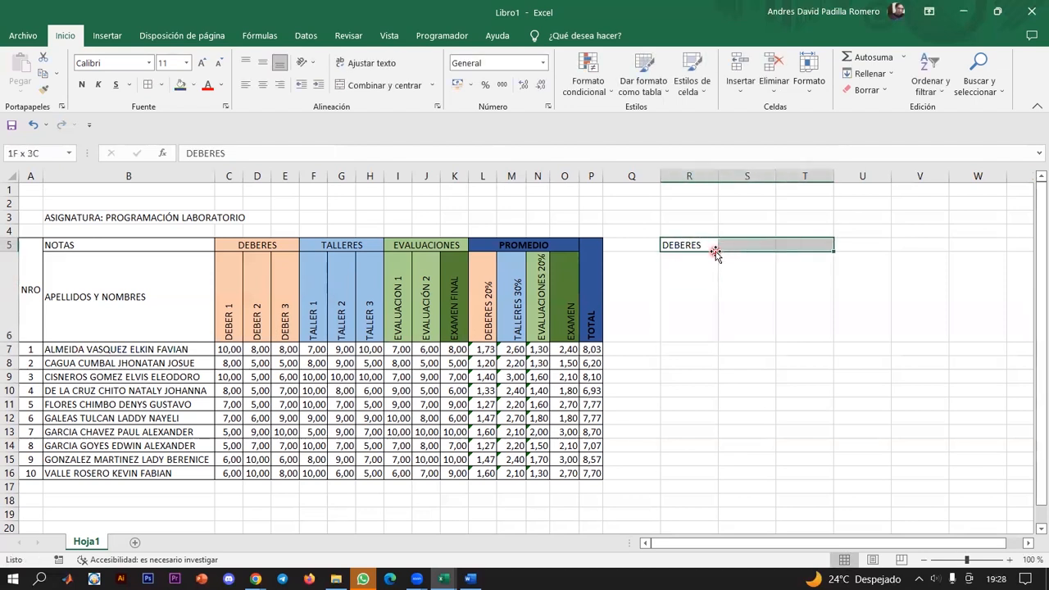
pyautogui.click(368, 87)
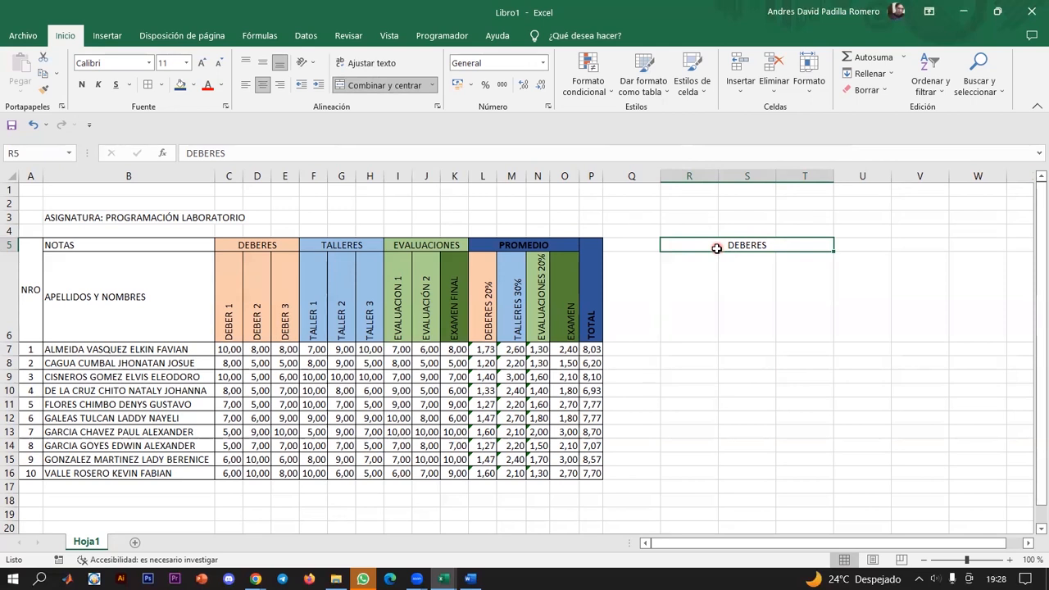
pyautogui.hotkey('ctrl', 'z')
pyautogui.hotkey('ctrl', 'z')
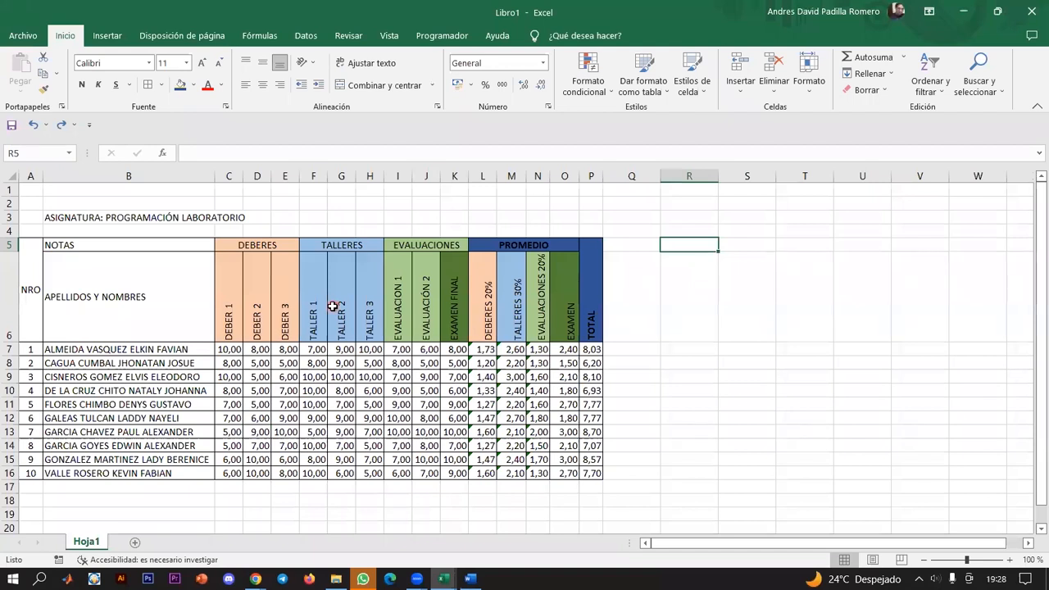
# - Widen the DEBER 1 column C to a bit over one and a half times its width
pyautogui.click(227, 245)
pyautogui.click(236, 278)
pyautogui.click(253, 281)
pyautogui.click(279, 282)
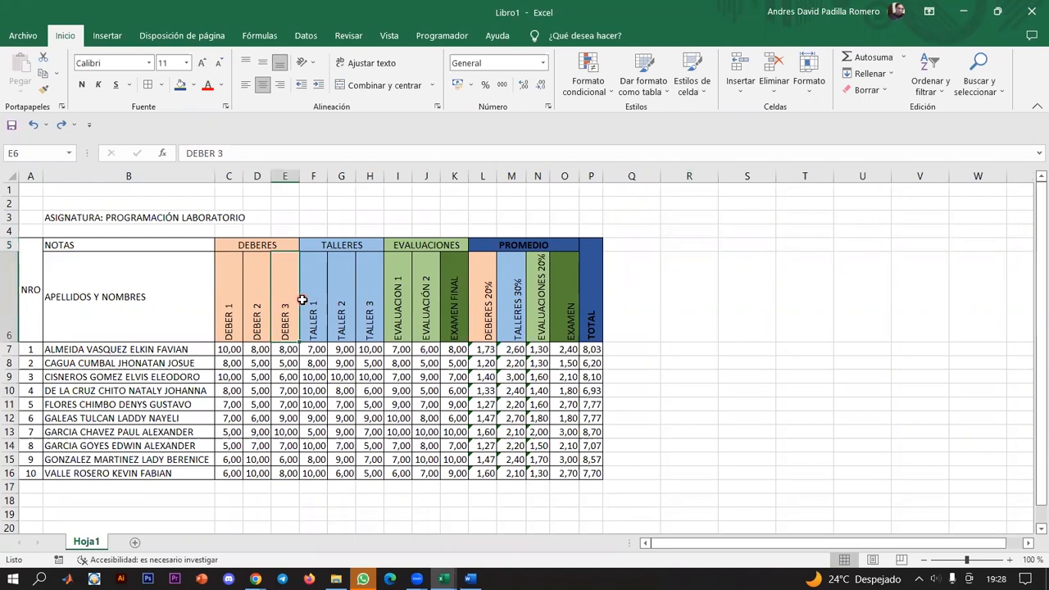
pyautogui.moveTo(244, 178); pyautogui.dragTo(263, 176)
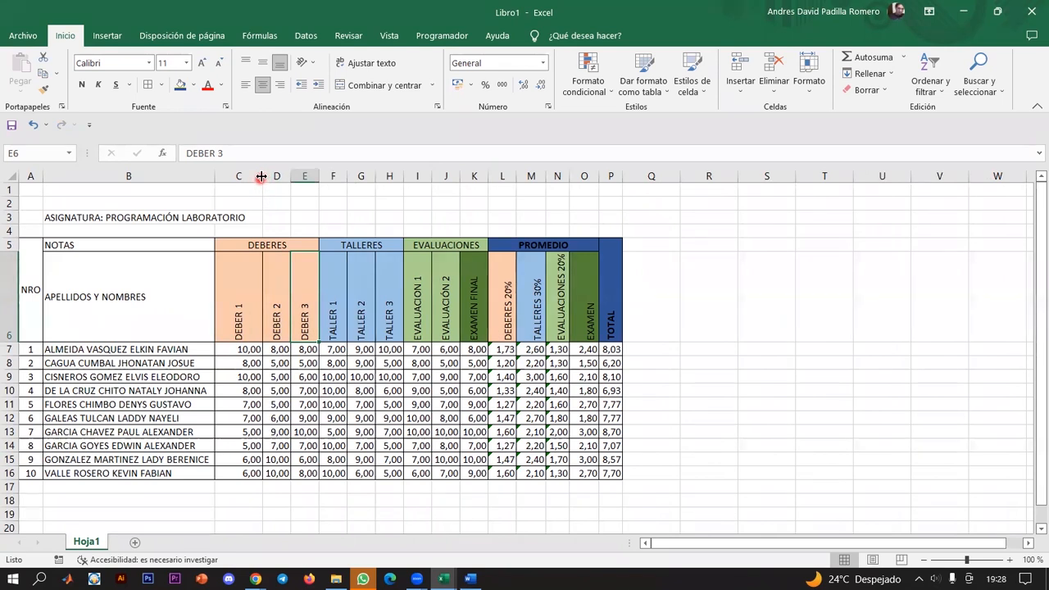
# - Autofit the DEBER 1 column C to the width of its contents
pyautogui.doubleClick(261, 176)
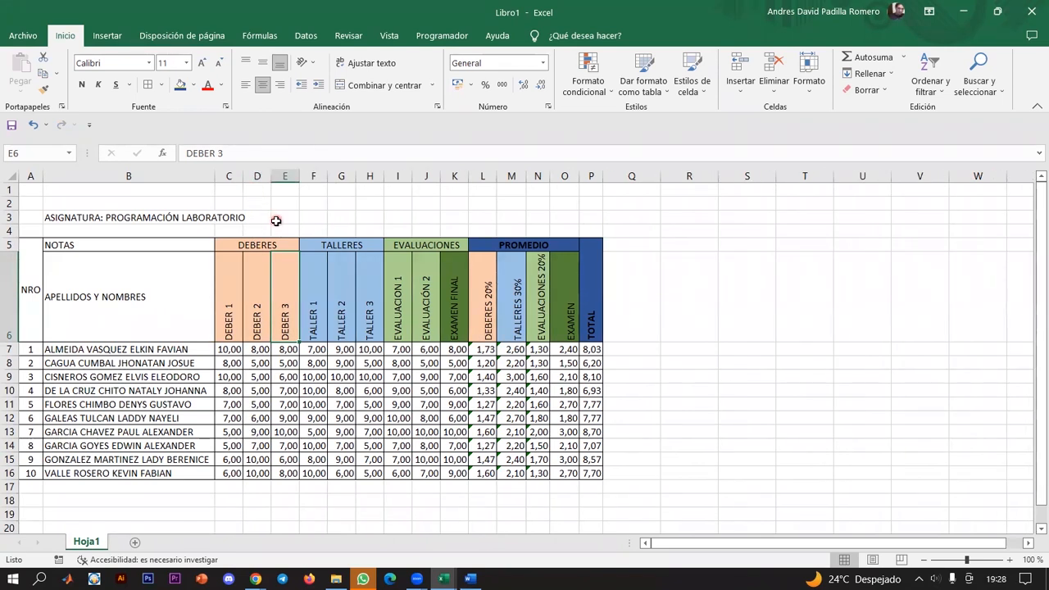
pyautogui.click(241, 179)
pyautogui.moveTo(244, 178); pyautogui.dragTo(264, 177)
pyautogui.doubleClick(264, 177)
pyautogui.click(343, 399)
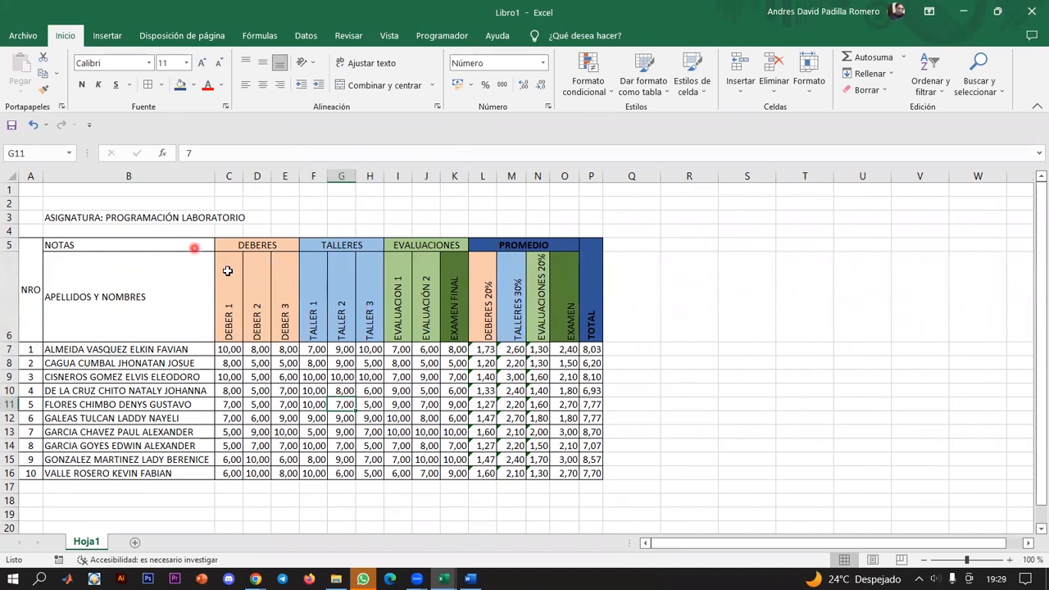
# - Rename the sheet Hoja1 as PARCIAL 1
pyautogui.scroll(-5, 242, 288)
pyautogui.scroll(5, 242, 288)
pyautogui.doubleClick(86, 542)
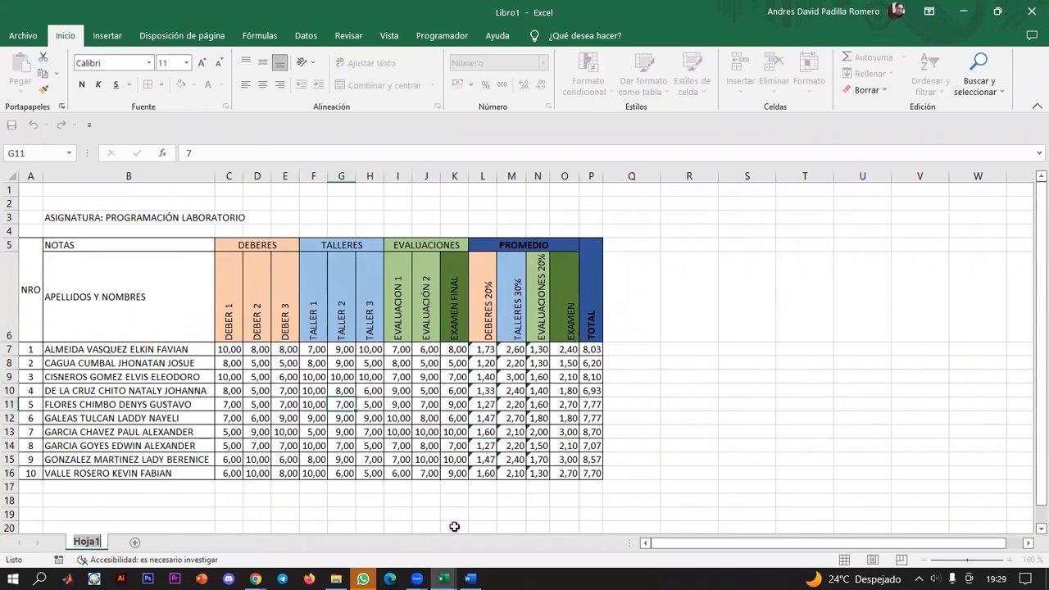
pyautogui.write('PARCIA')
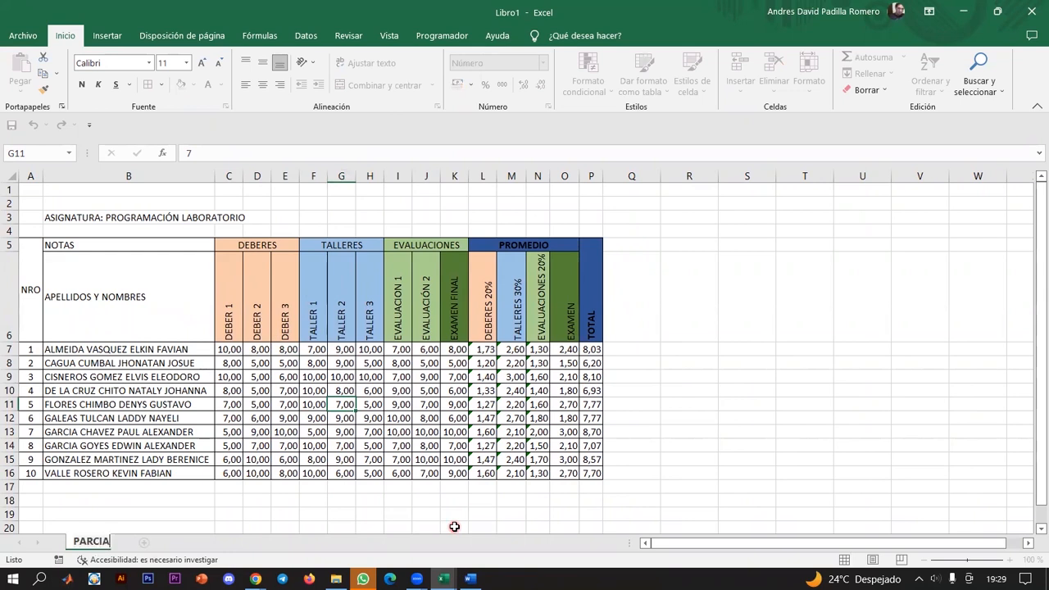
pyautogui.write('L 1')
pyautogui.press('Return')
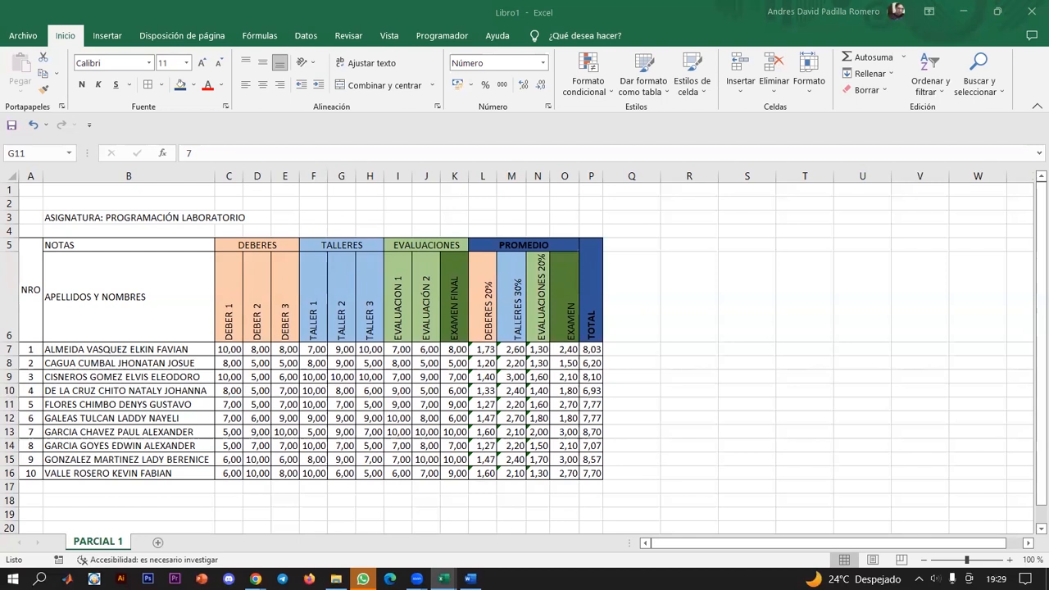
# - Add a second worksheet and copy the grade table A3:P16 from PARCIAL 1 into it, starting at A3
pyautogui.click(157, 542)
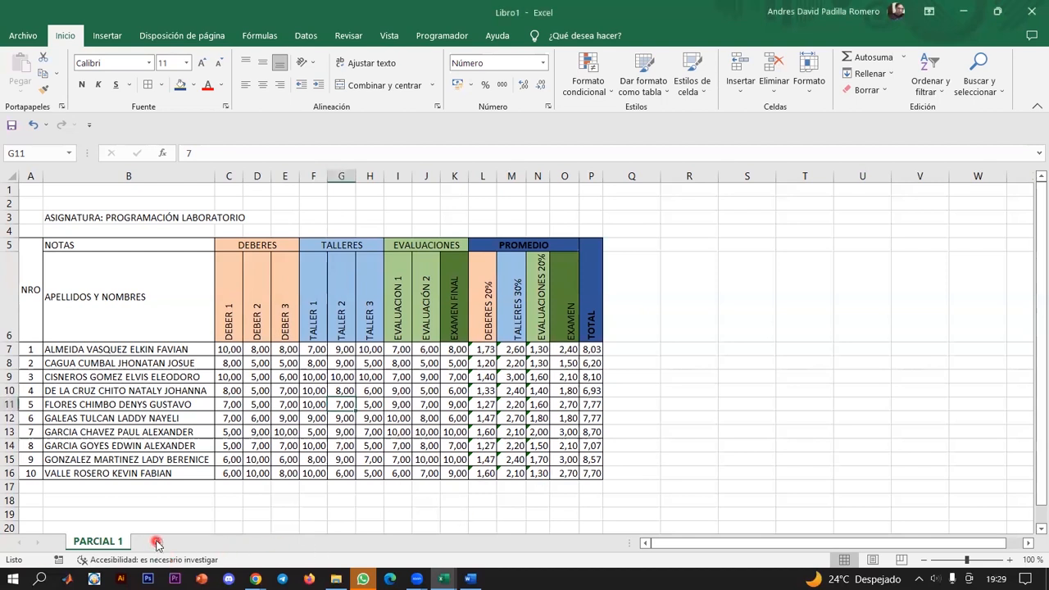
pyautogui.click(157, 543)
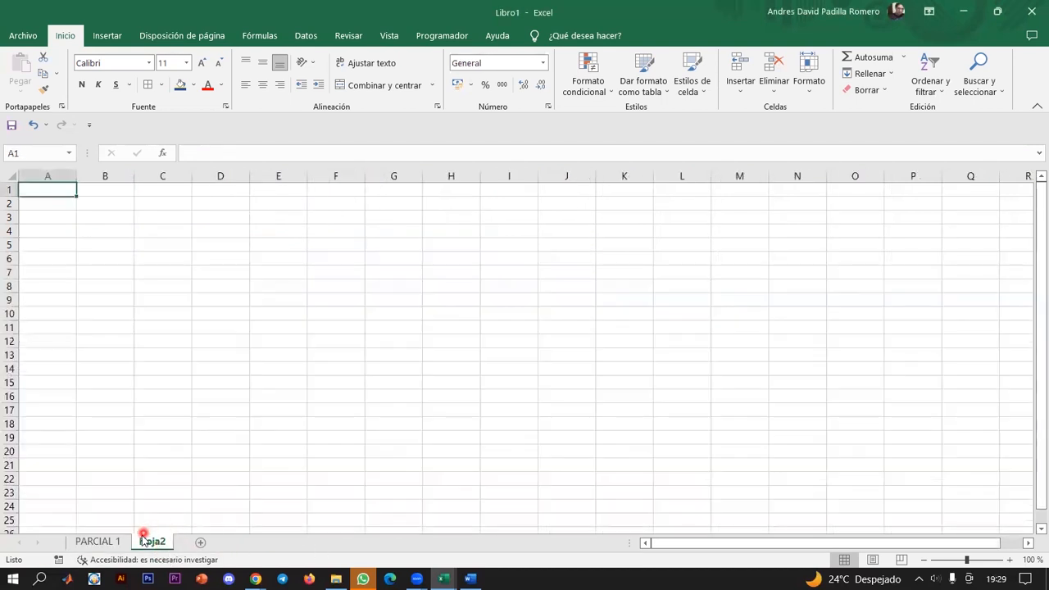
pyautogui.click(109, 543)
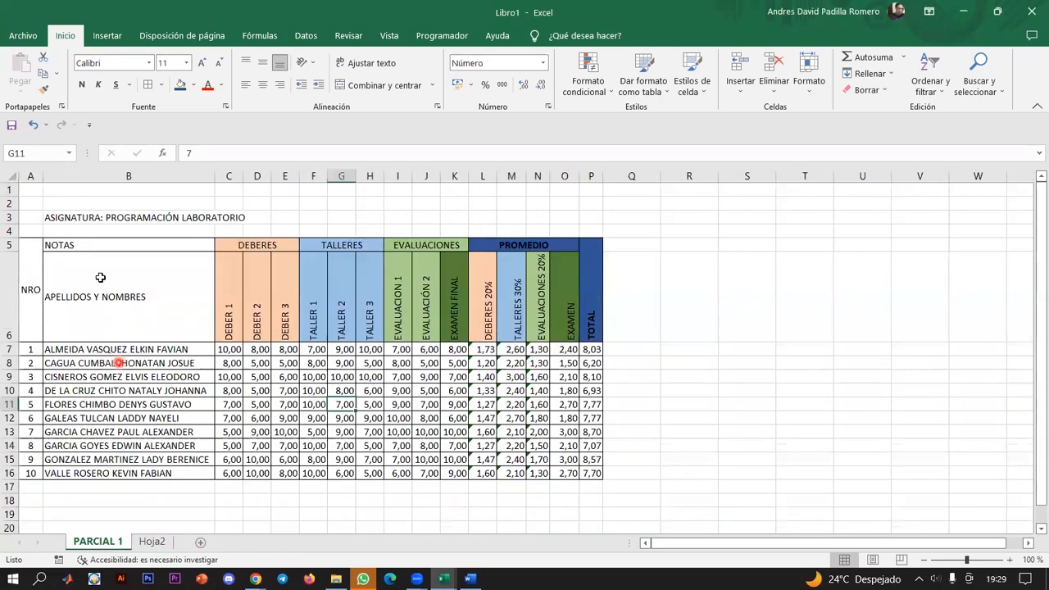
pyautogui.moveTo(24, 218); pyautogui.dragTo(589, 474)
pyautogui.hotkey('ctrl', 'c')
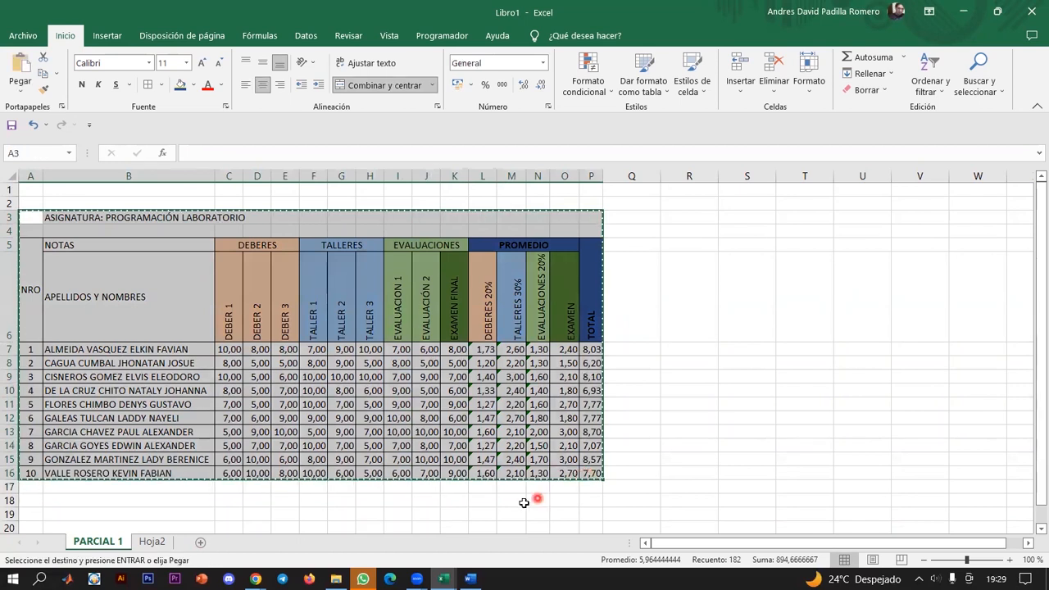
pyautogui.click(151, 542)
pyautogui.click(67, 234)
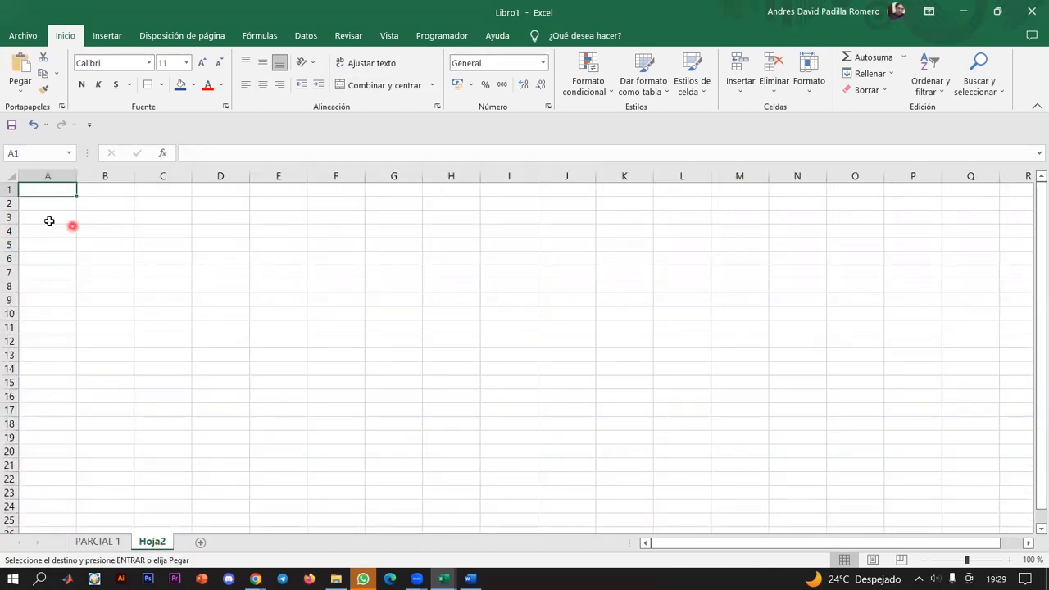
pyautogui.click(100, 542)
pyautogui.click(152, 542)
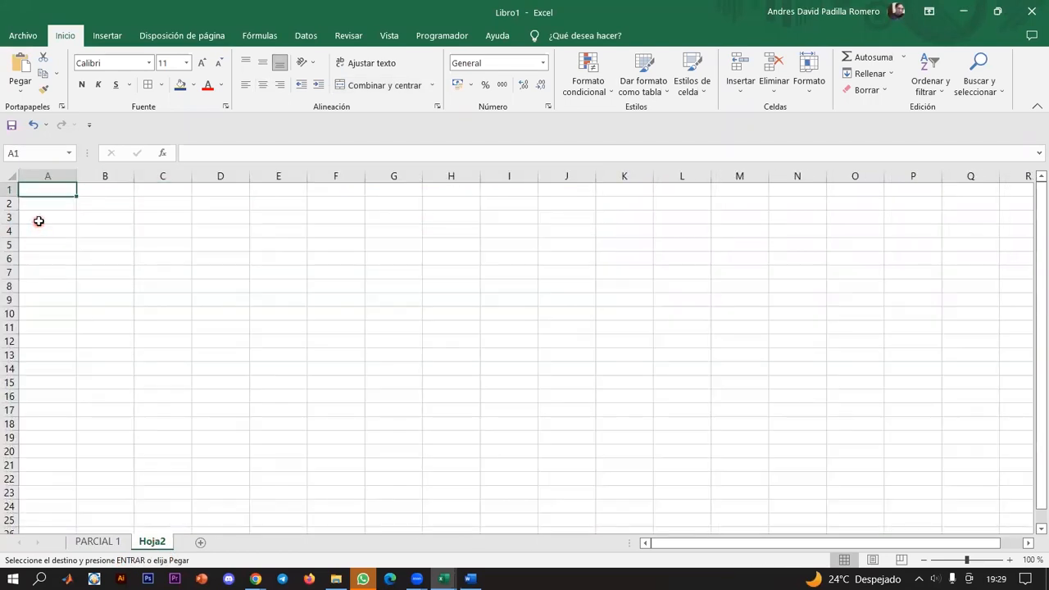
pyautogui.click(38, 218)
pyautogui.hotkey('ctrl', 'v')
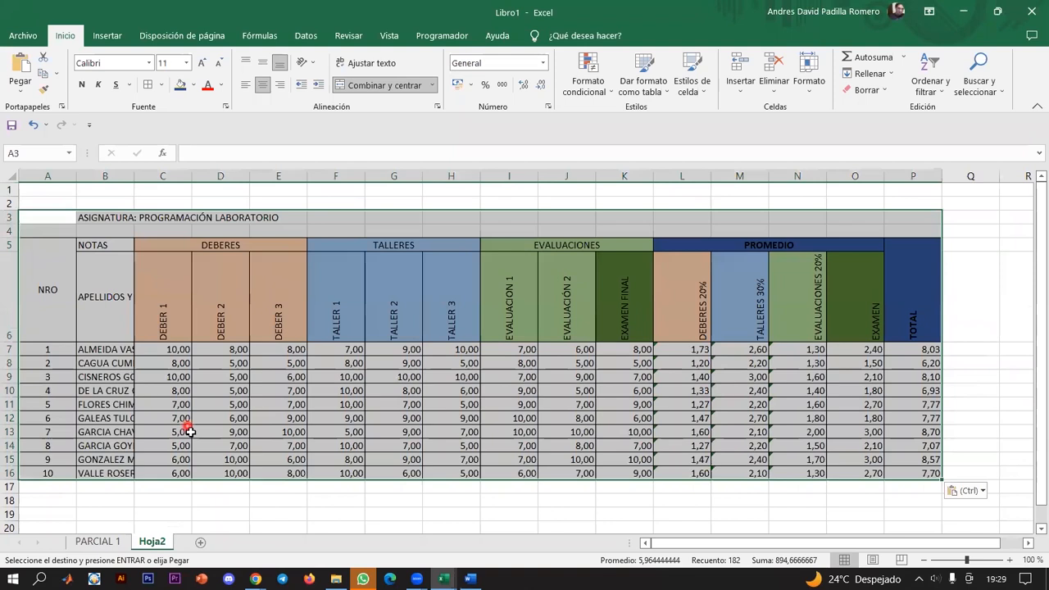
pyautogui.click(236, 445)
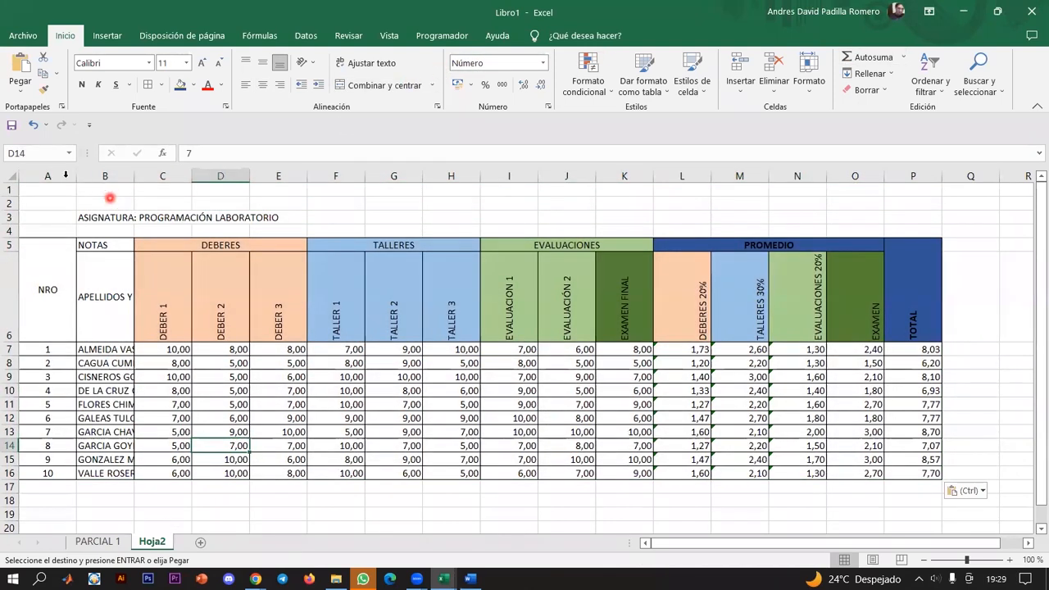
# - On Hoja2, narrow the NRO column A to a bit under half its width and autofit columns B through E
pyautogui.moveTo(78, 176); pyautogui.dragTo(44, 175)
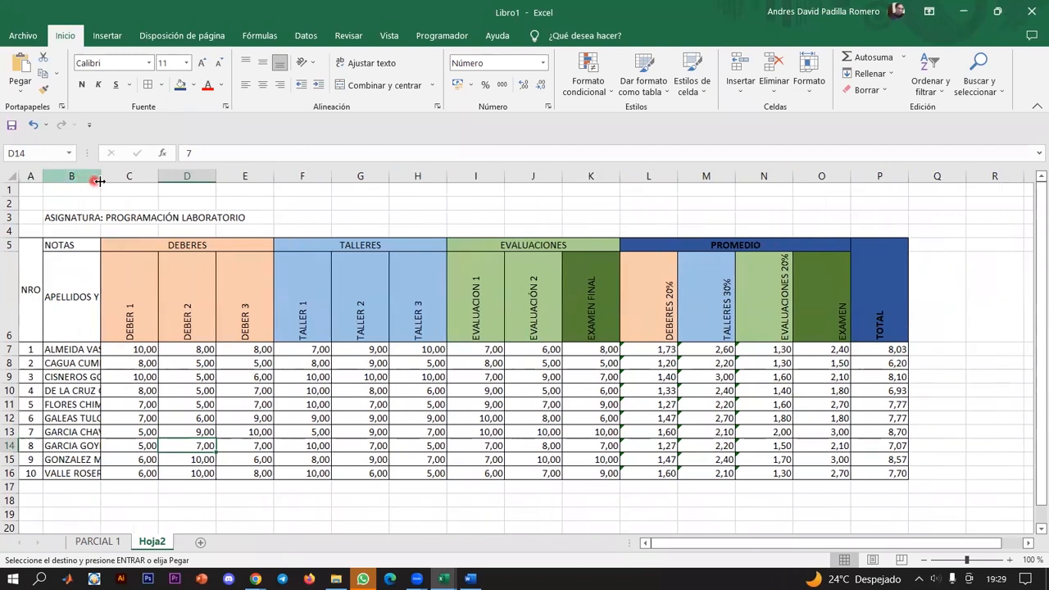
pyautogui.doubleClick(101, 175)
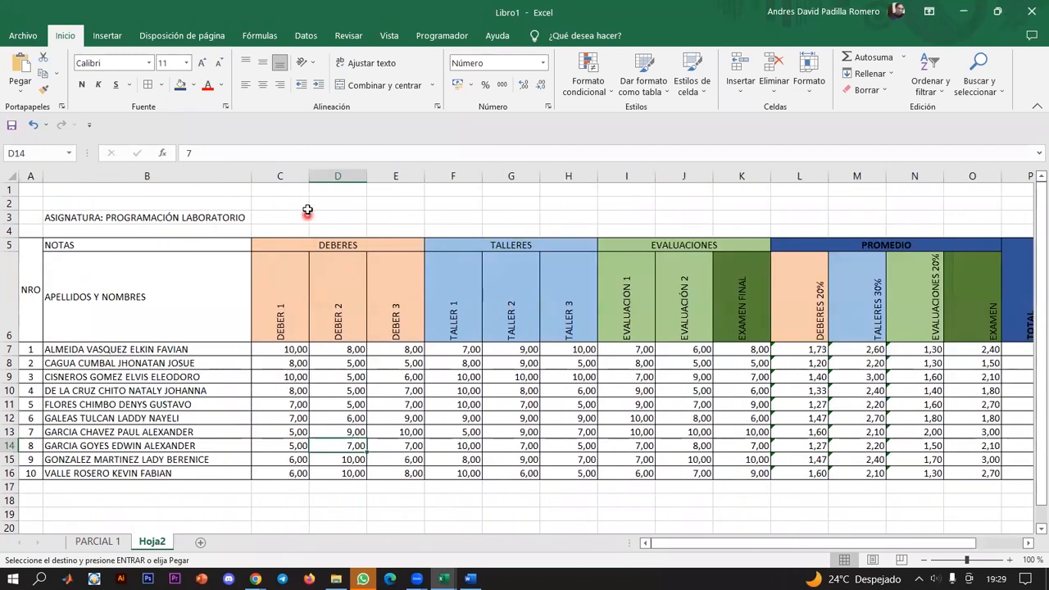
pyautogui.doubleClick(307, 175)
pyautogui.doubleClick(337, 176)
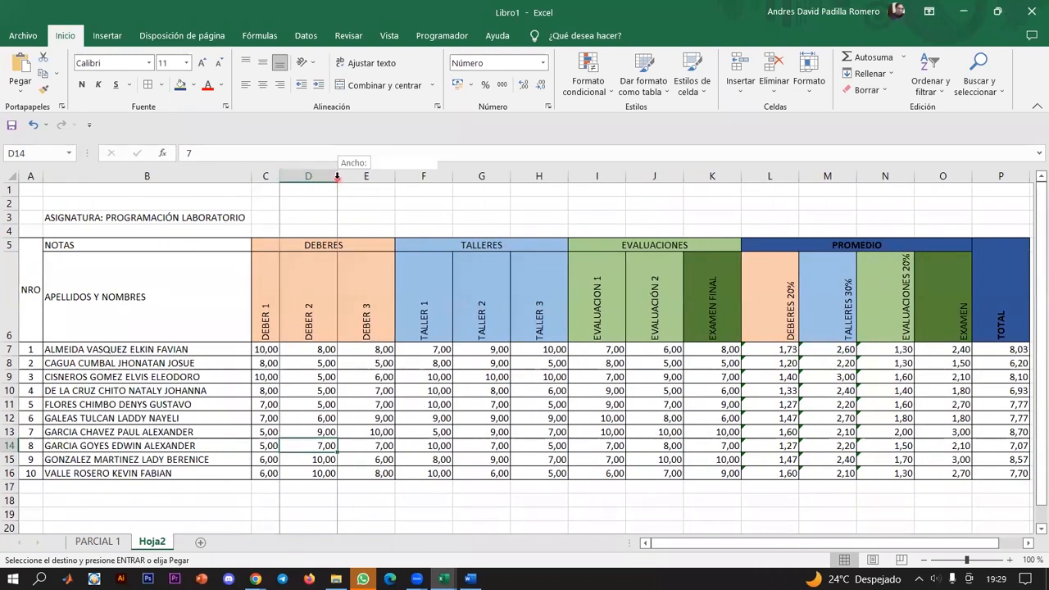
pyautogui.doubleClick(365, 176)
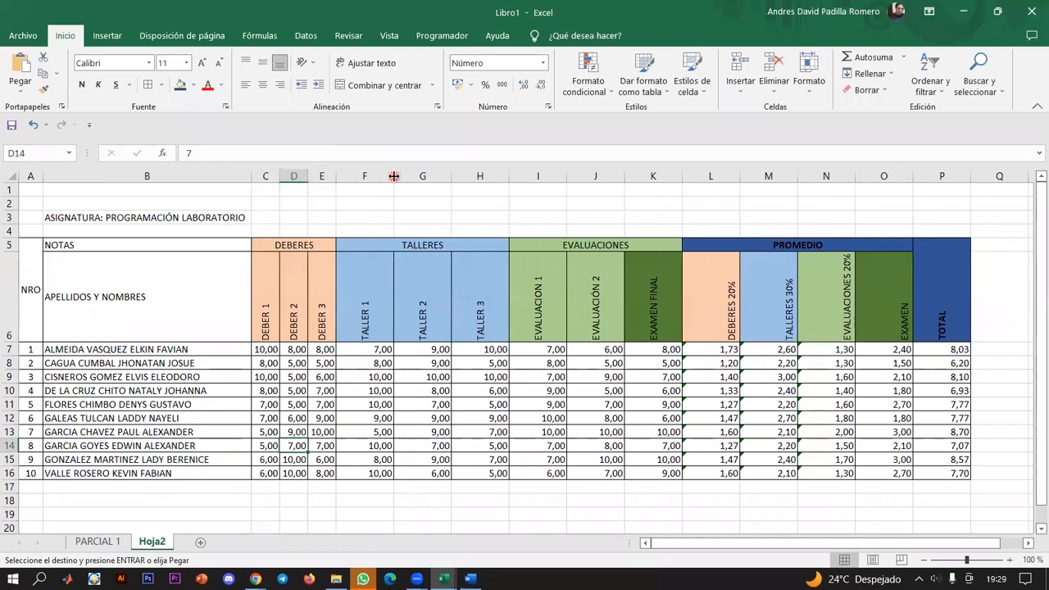
# - Autofit the TALLERES and EVALUACIONES columns F through K on Hoja2
pyautogui.doubleClick(394, 176)
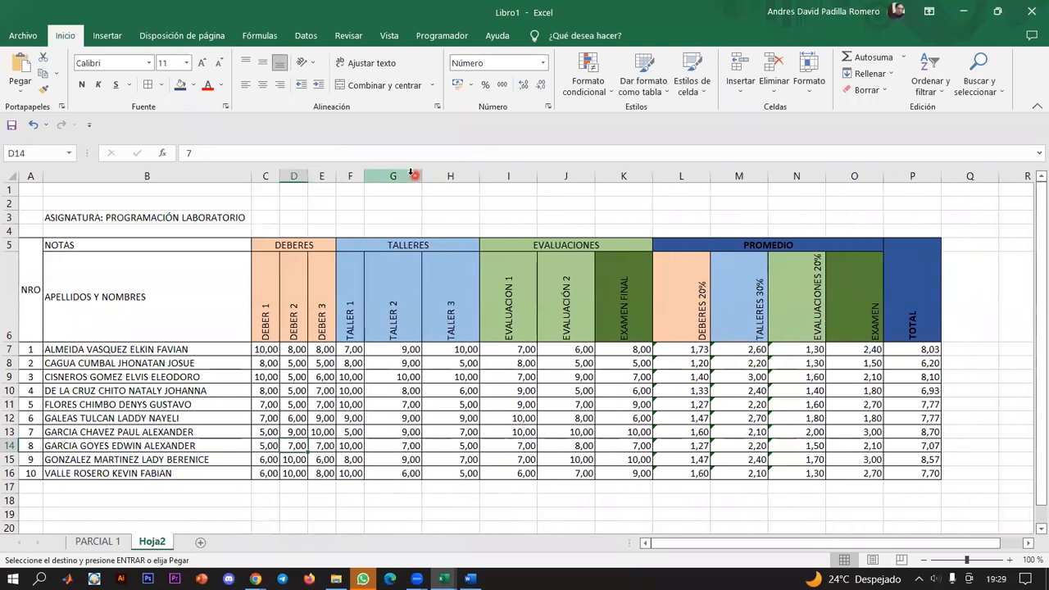
pyautogui.doubleClick(421, 177)
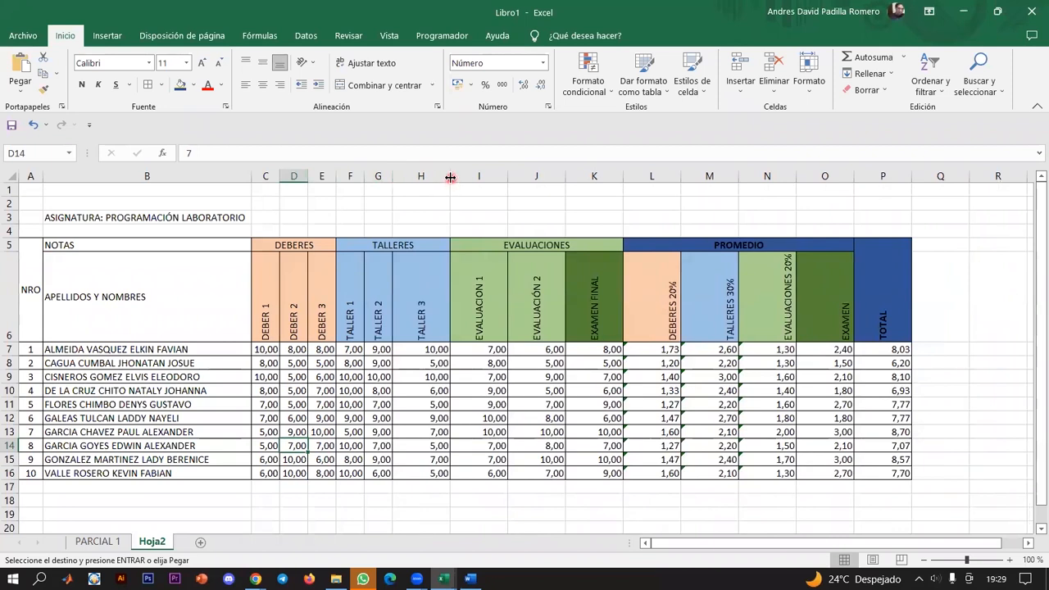
pyautogui.doubleClick(450, 177)
pyautogui.doubleClick(478, 177)
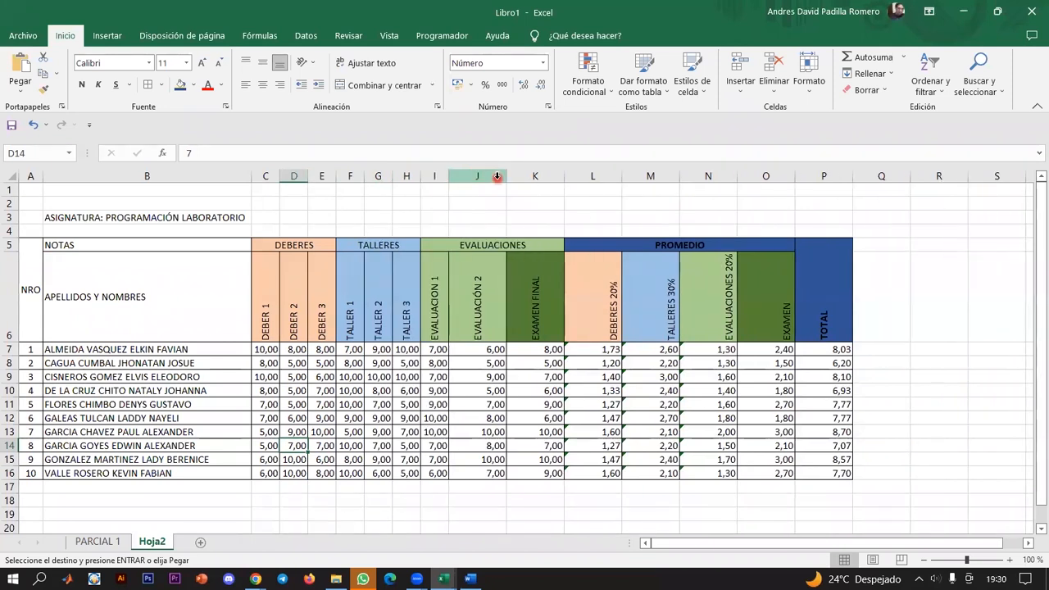
pyautogui.doubleClick(506, 177)
pyautogui.doubleClick(534, 177)
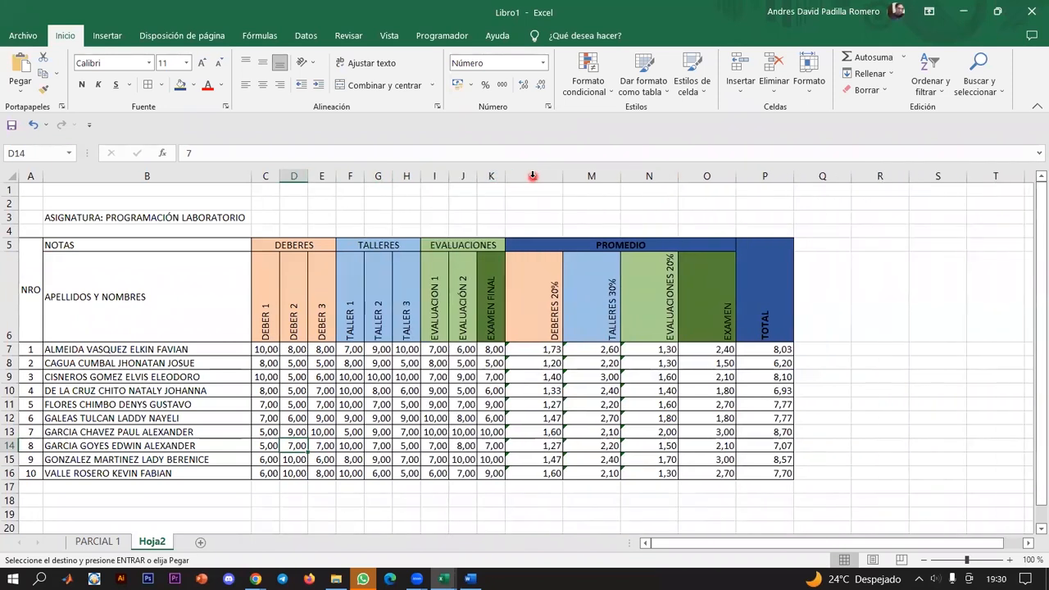
# - Autofit the PROMEDIO and TOTAL columns L through P on Hoja2
pyautogui.doubleClick(562, 177)
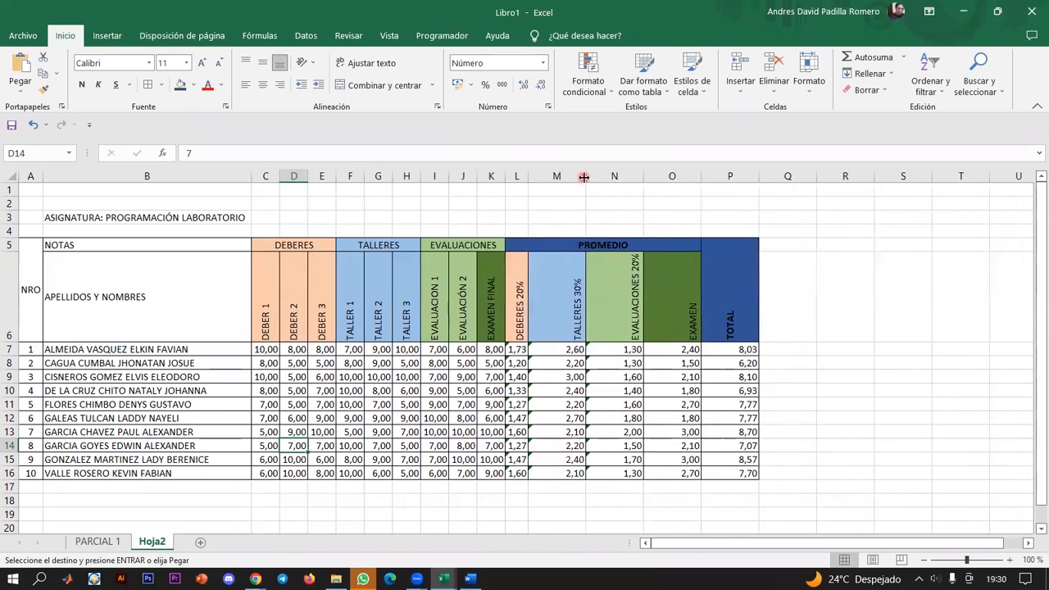
pyautogui.doubleClick(585, 178)
pyautogui.doubleClick(608, 177)
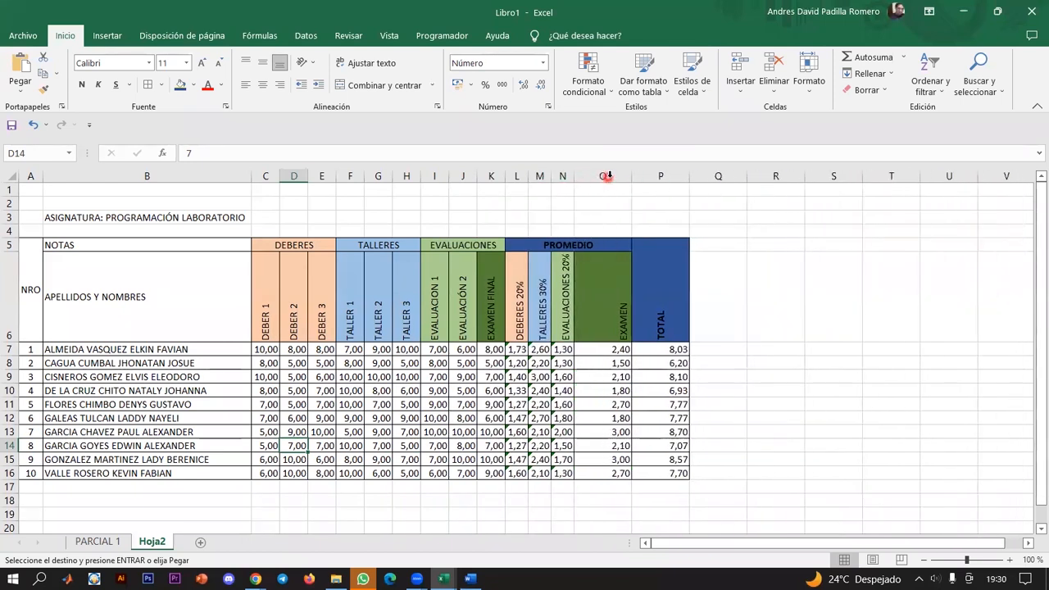
pyautogui.doubleClick(633, 177)
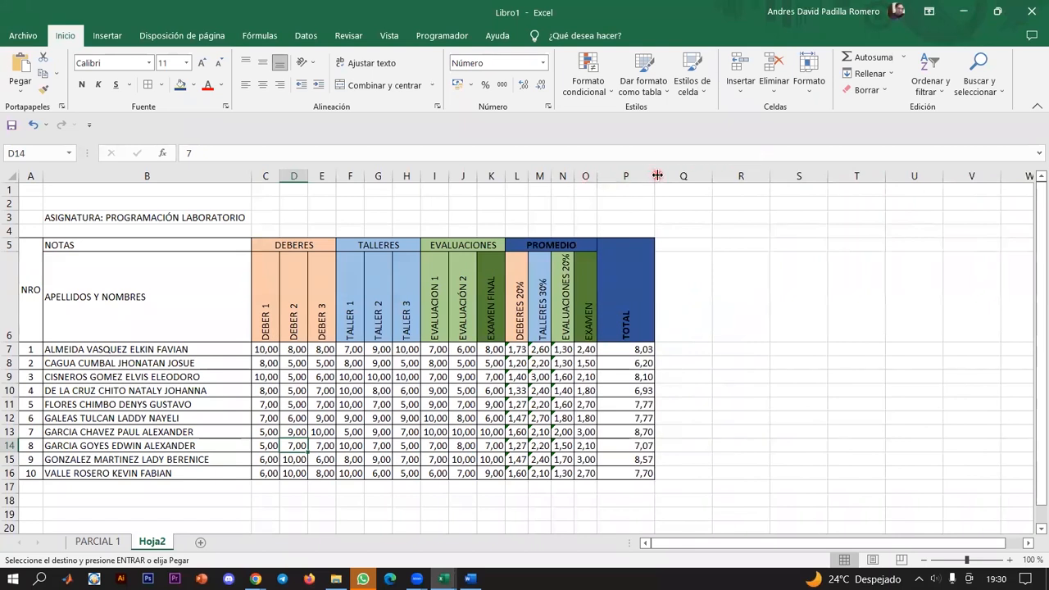
pyautogui.doubleClick(657, 175)
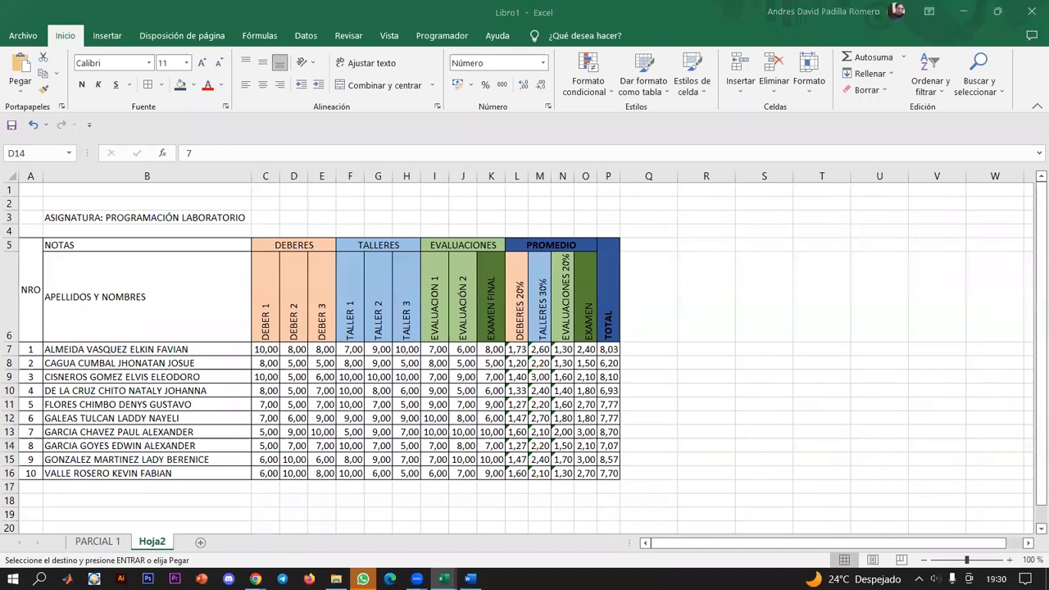
# - On the PARCIAL 1 sheet, move the ASIGNATURA: PROGRAMACIÓN LABORATORIO line from B3 to B2
pyautogui.click(97, 542)
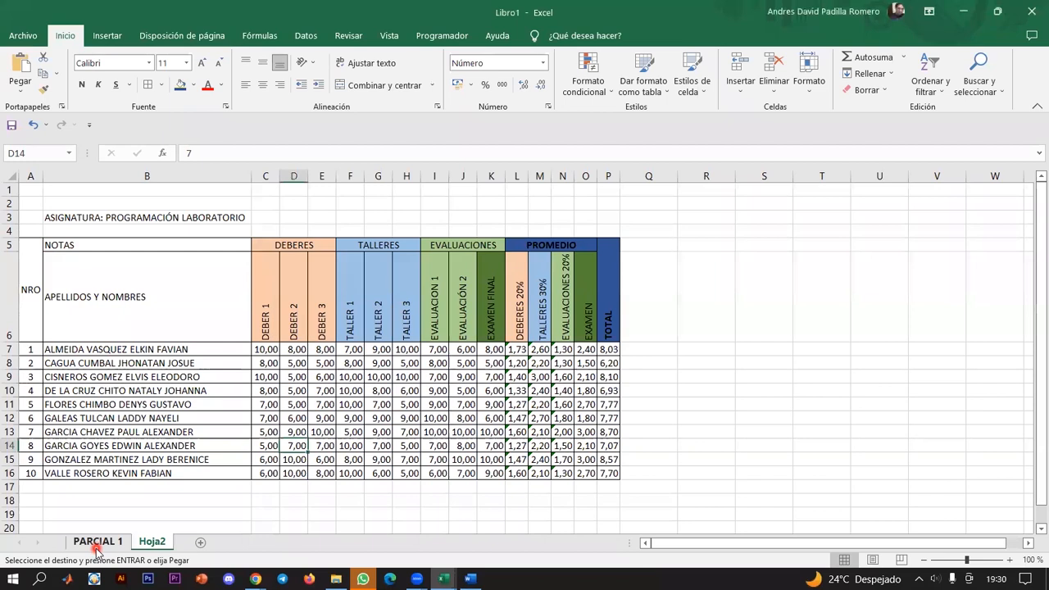
pyautogui.click(150, 287)
pyautogui.click(109, 217)
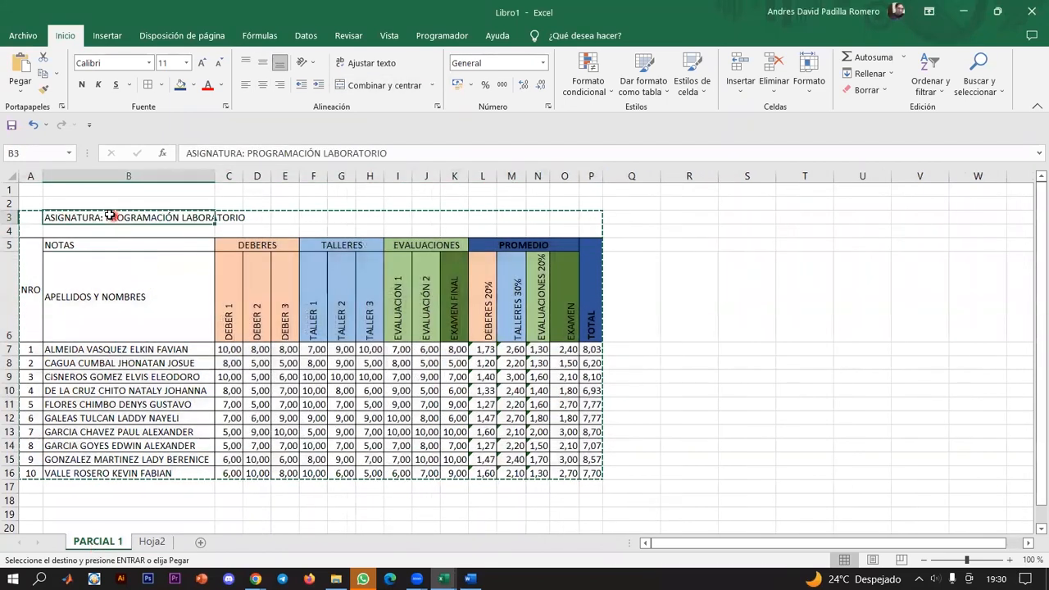
pyautogui.hotkey('ctrl', 'c')
pyautogui.click(93, 206)
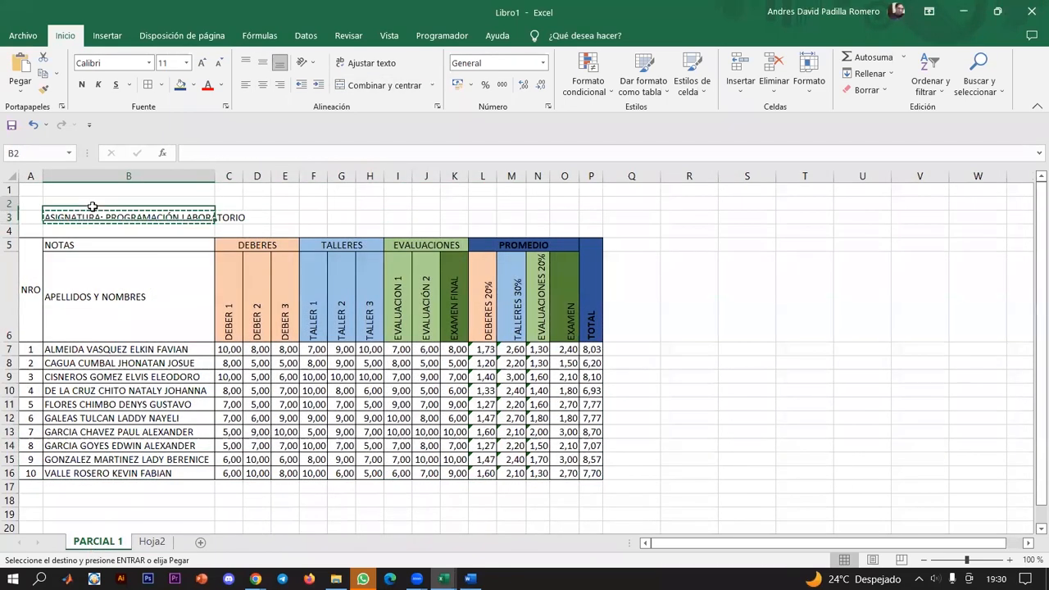
pyautogui.hotkey('ctrl', 'v')
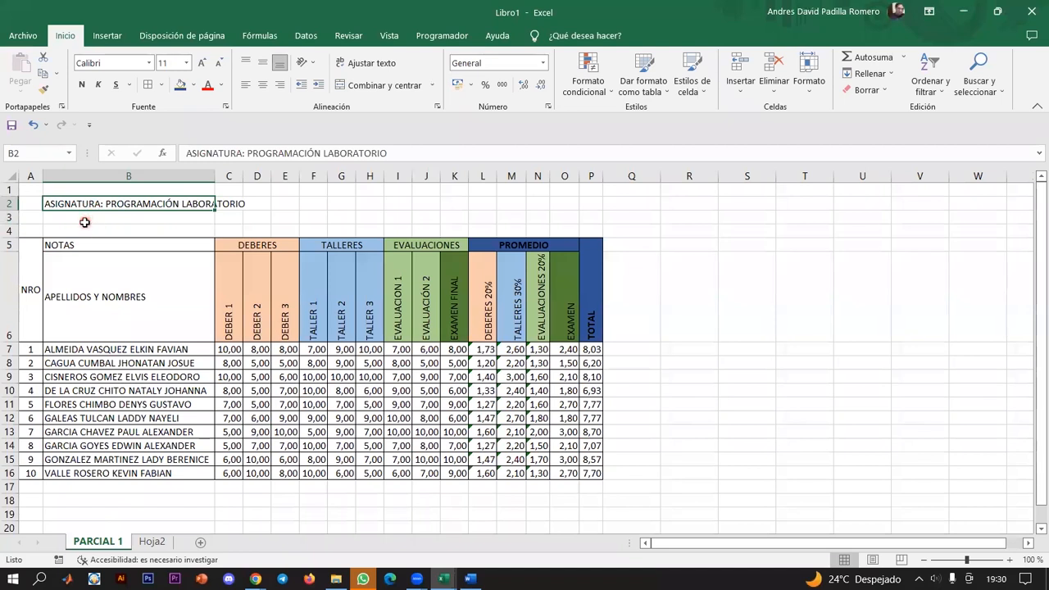
# - Enter PARCIAL: PRIMERO in cell B3 of the PARCIAL 1 sheet
pyautogui.click(85, 223)
pyautogui.press('Down')
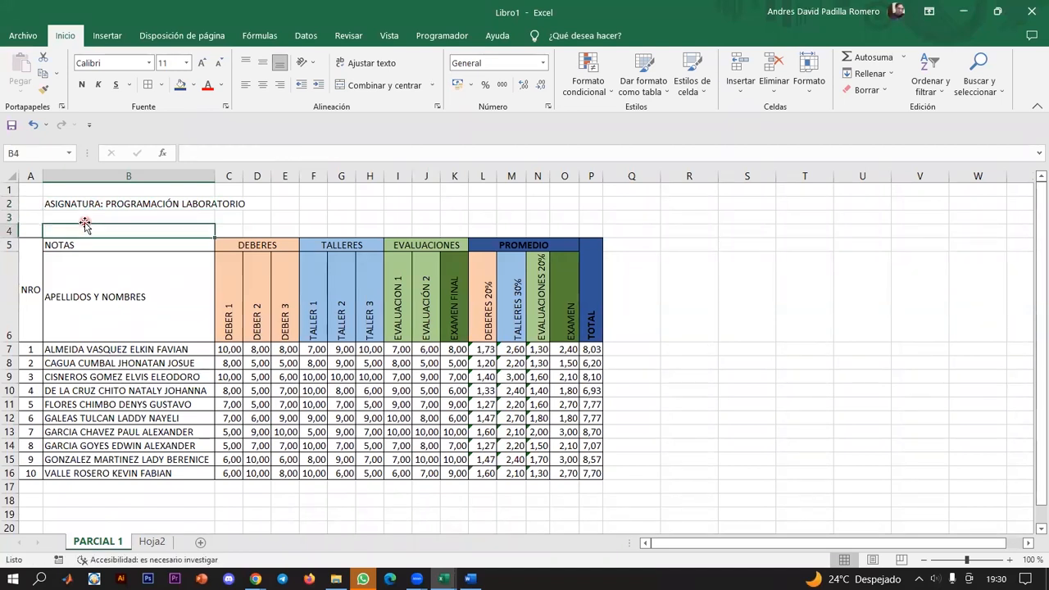
pyautogui.click(86, 223)
pyautogui.doubleClick(85, 217)
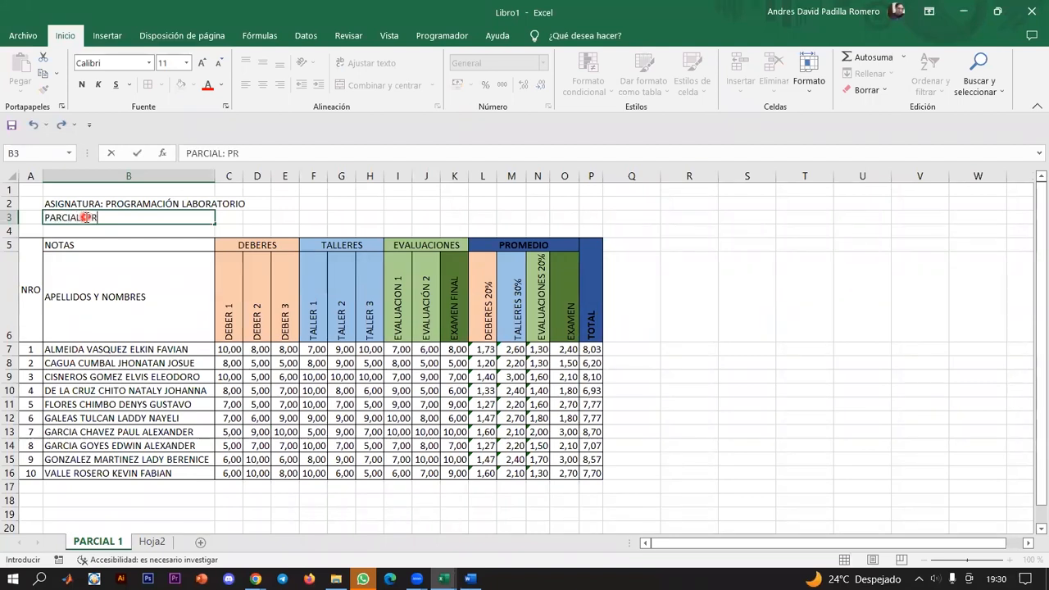
pyautogui.write('PRIMERO')
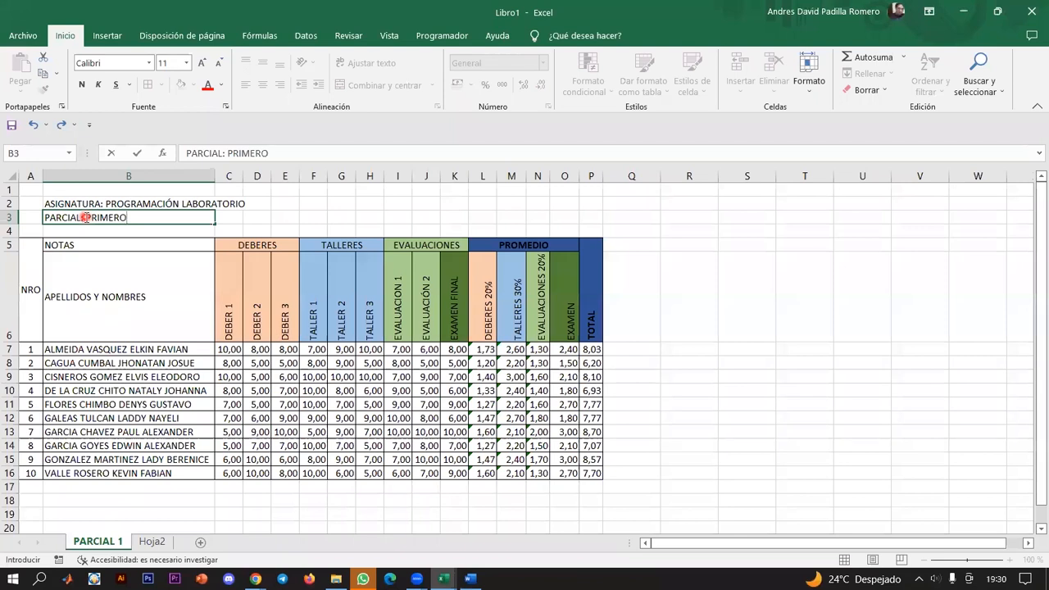
pyautogui.press('Return')
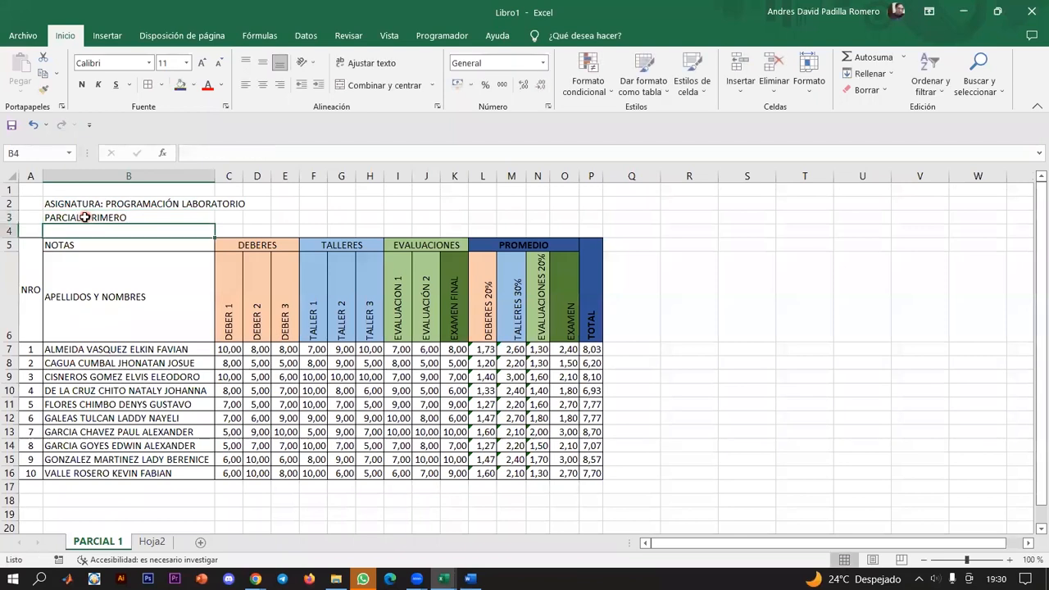
# - Change the EXAMEN heading in O6 to EXAMEN 30%
pyautogui.doubleClick(566, 297)
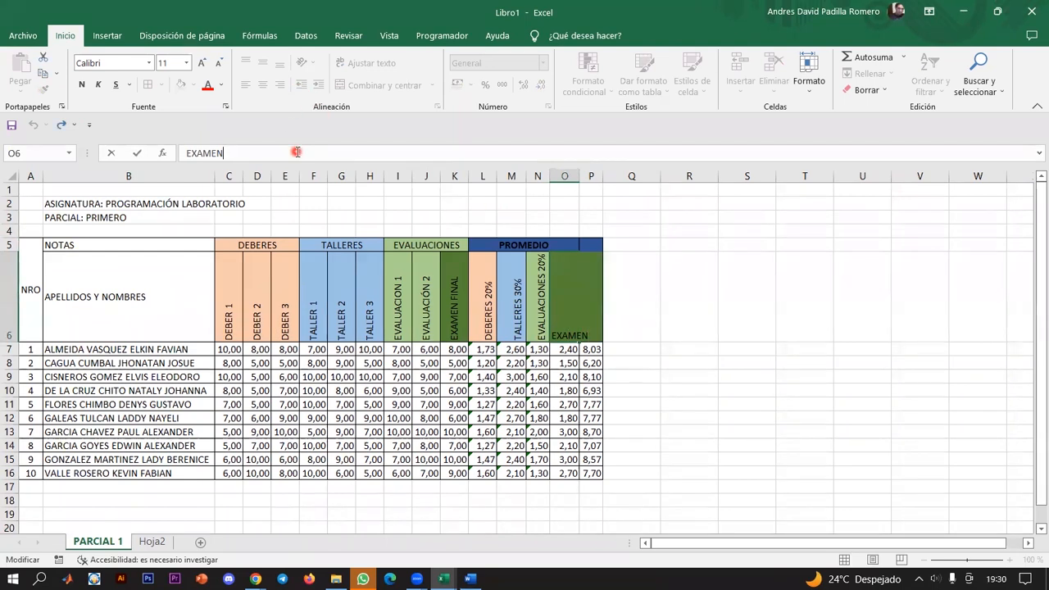
pyautogui.write('30')
pyautogui.press('Return')
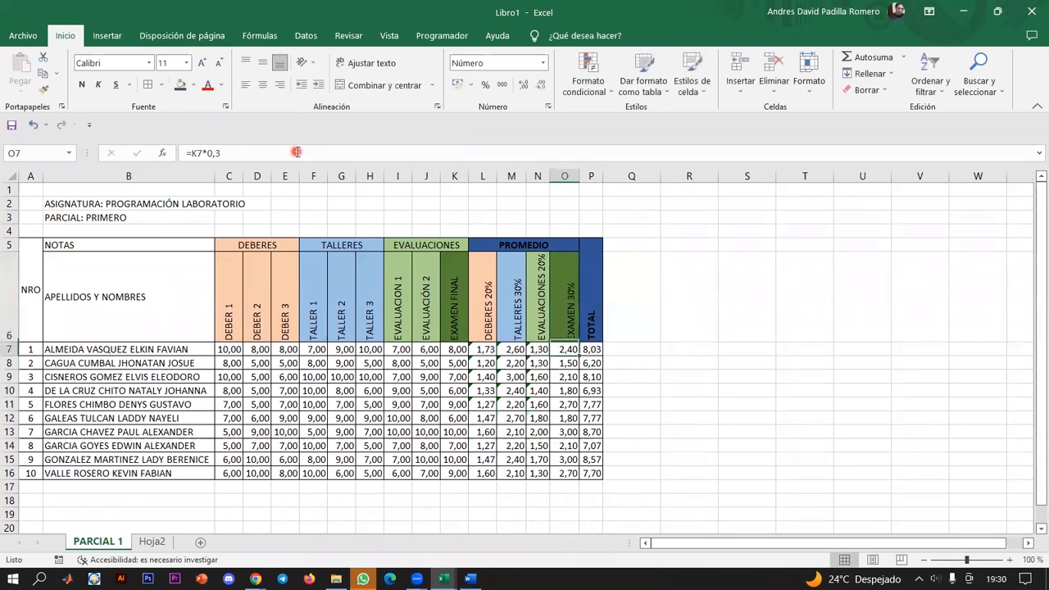
# - On Hoja2, move the ASIGNATURA: PROGRAMACIÓN LABORATORIO line from B3 to B2
pyautogui.click(152, 542)
pyautogui.click(100, 219)
pyautogui.hotkey('ctrl', 'x')
pyautogui.click(93, 204)
pyautogui.hotkey('ctrl', 'v')
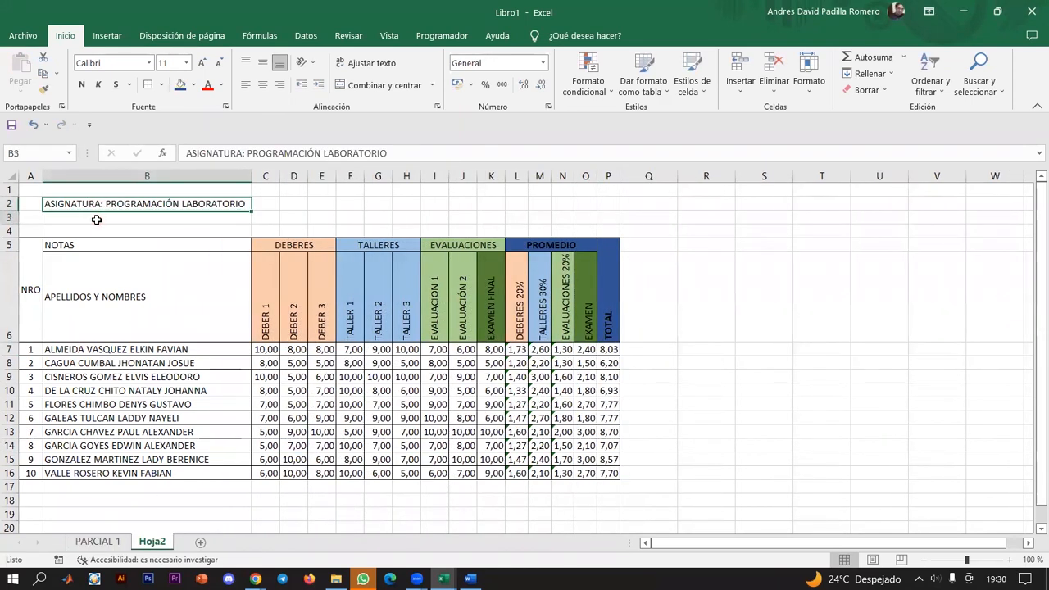
# - Enter PARCIAL: SEGUNDO in cell B3 of Hoja2
pyautogui.doubleClick(96, 219)
pyautogui.write('PARCIAL: SEGUNDO')
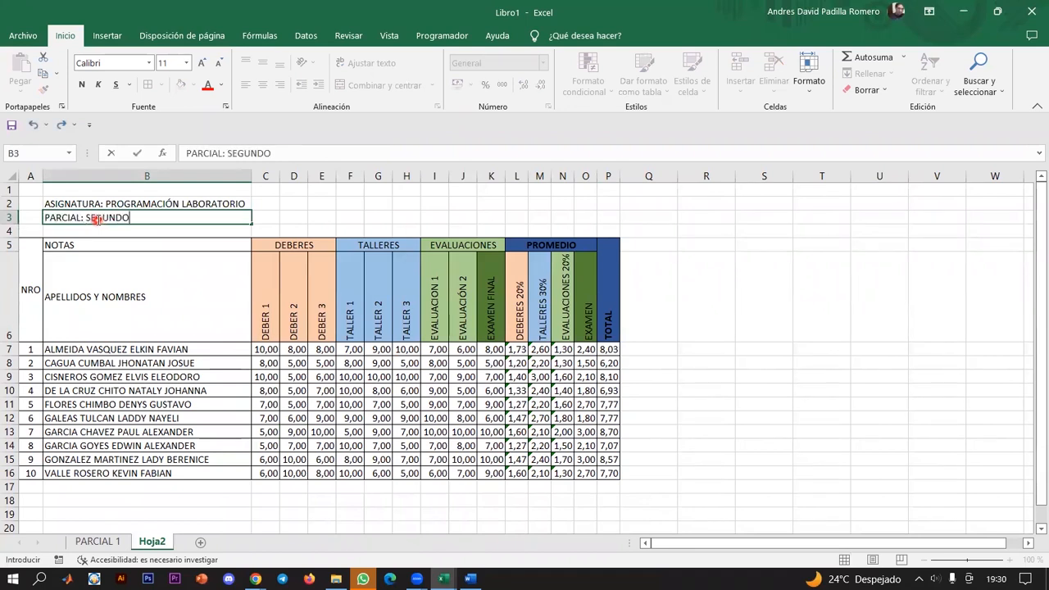
pyautogui.hotkey('ctrl', 'Return')
pyautogui.press('Return')
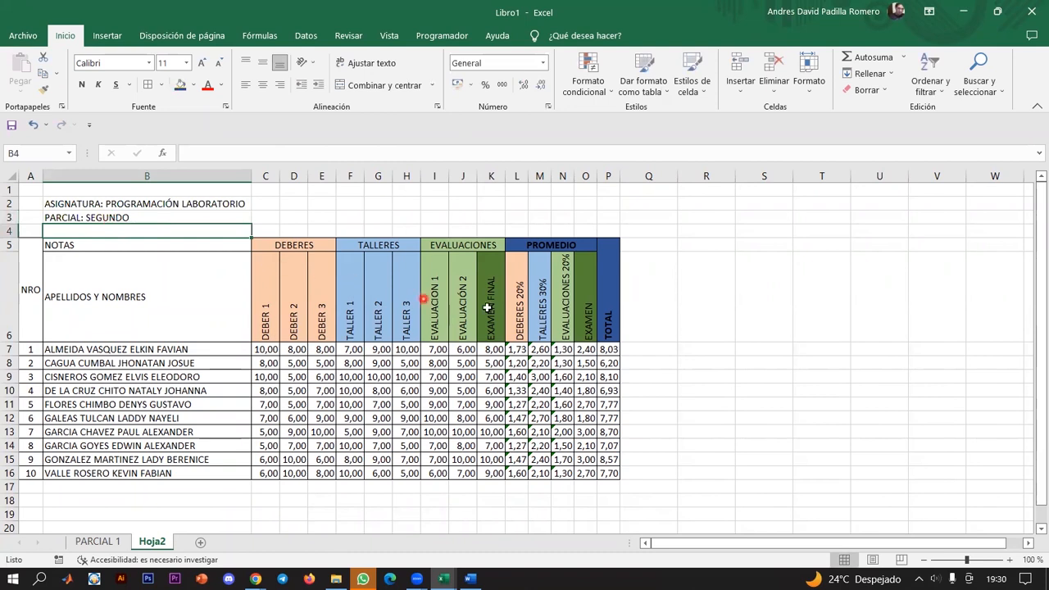
# - On Hoja2, change the EXAMEN heading in O6 to EXAMEN 30%
pyautogui.click(587, 300)
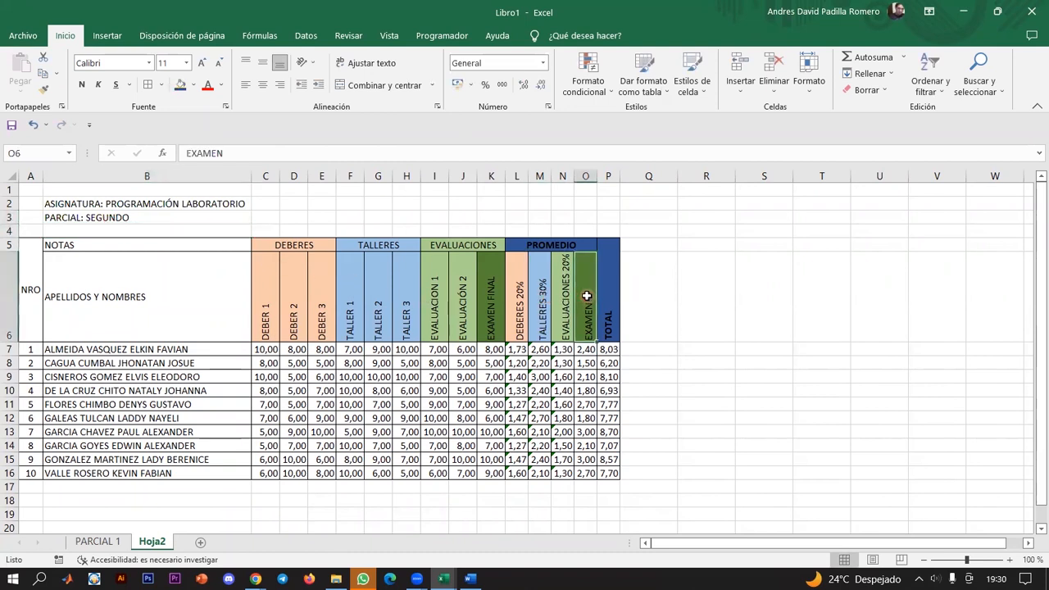
pyautogui.doubleClick(589, 295)
pyautogui.write('3')
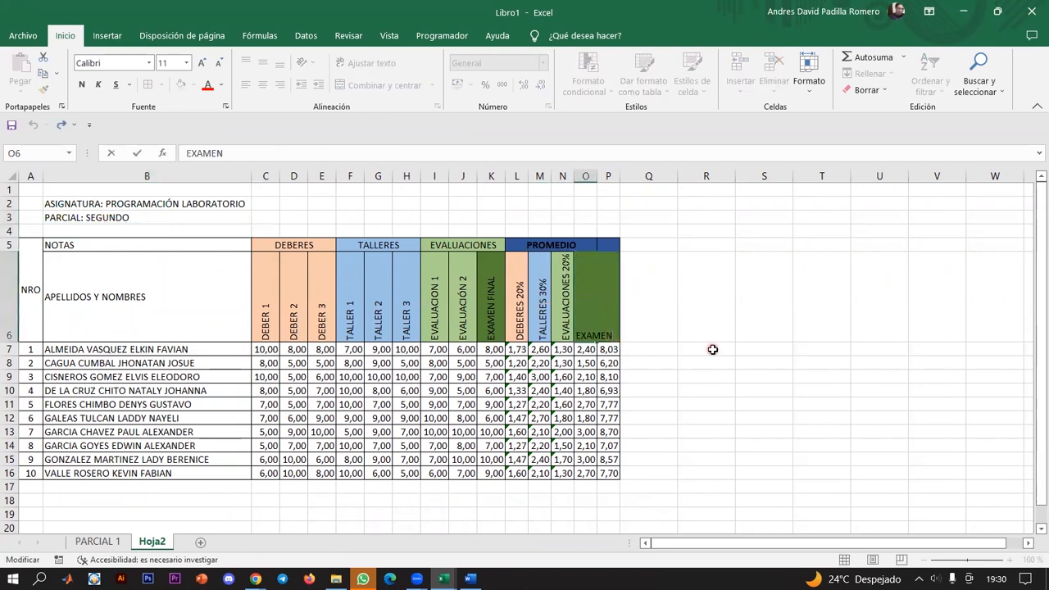
pyautogui.write('0%')
pyautogui.press('Return')
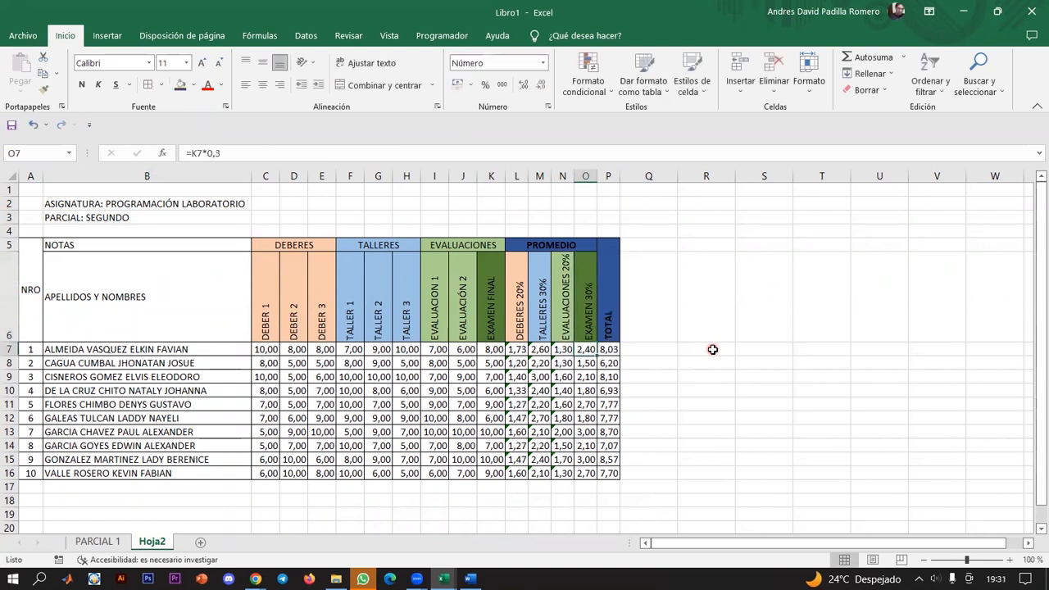
# - Rename the Hoja2 sheet as PARCIAL 2
pyautogui.doubleClick(161, 542)
pyautogui.write('PARCIAL 2')
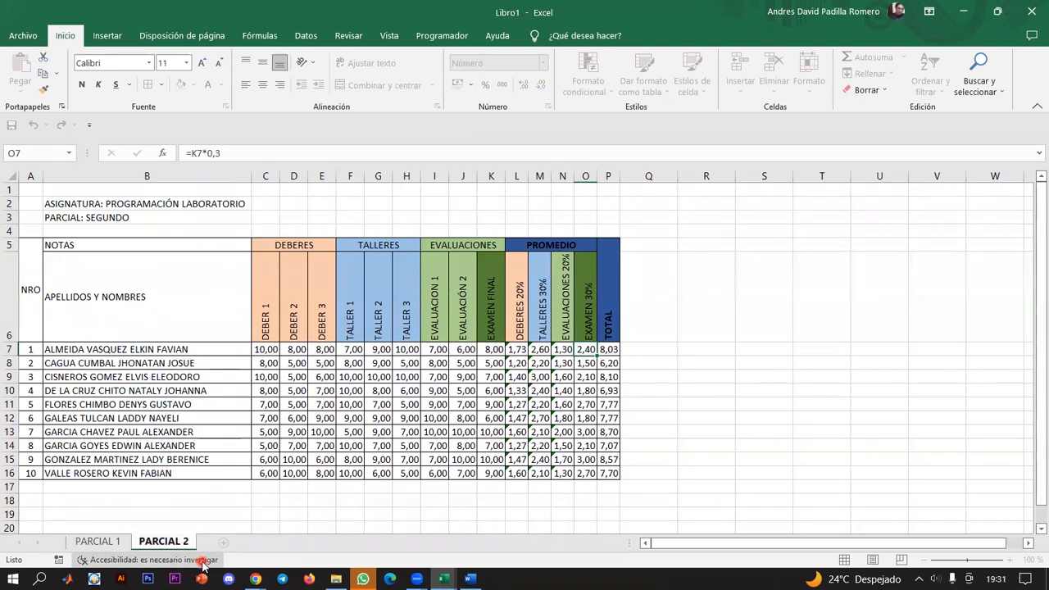
pyautogui.press('Return')
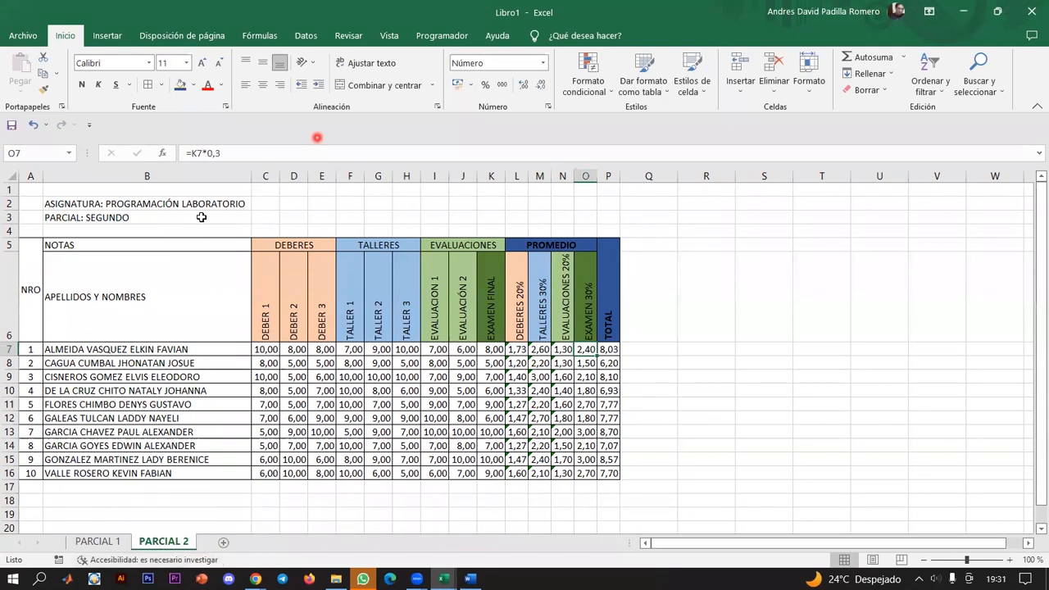
# - Replace the first student's DEBER 1 grade in C7 with the formula =ALEATORIO.ENTRE(5;8)
pyautogui.click(268, 351)
pyautogui.write('=')
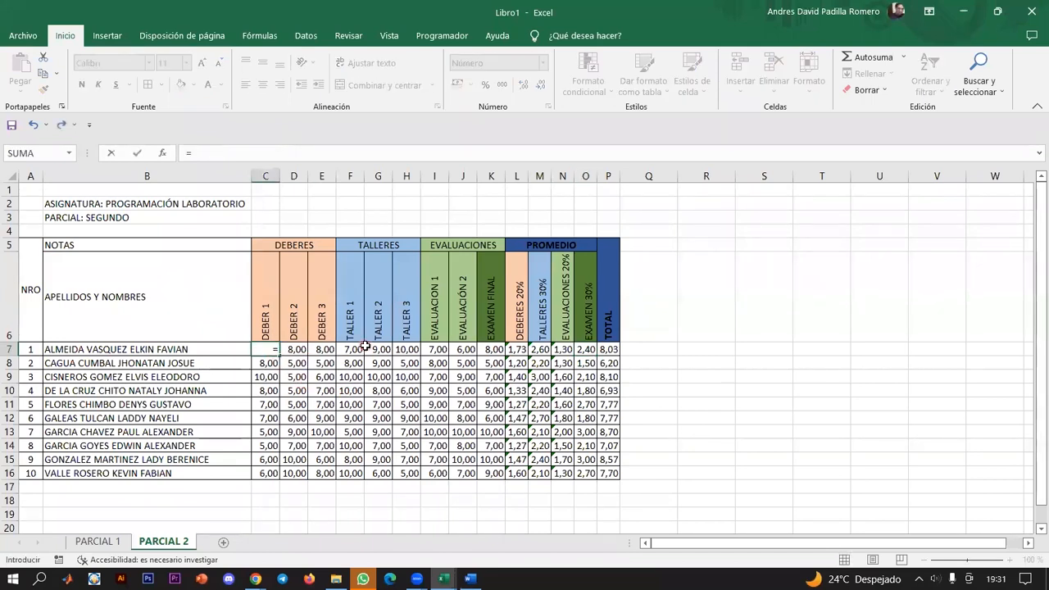
pyautogui.write('ALE')
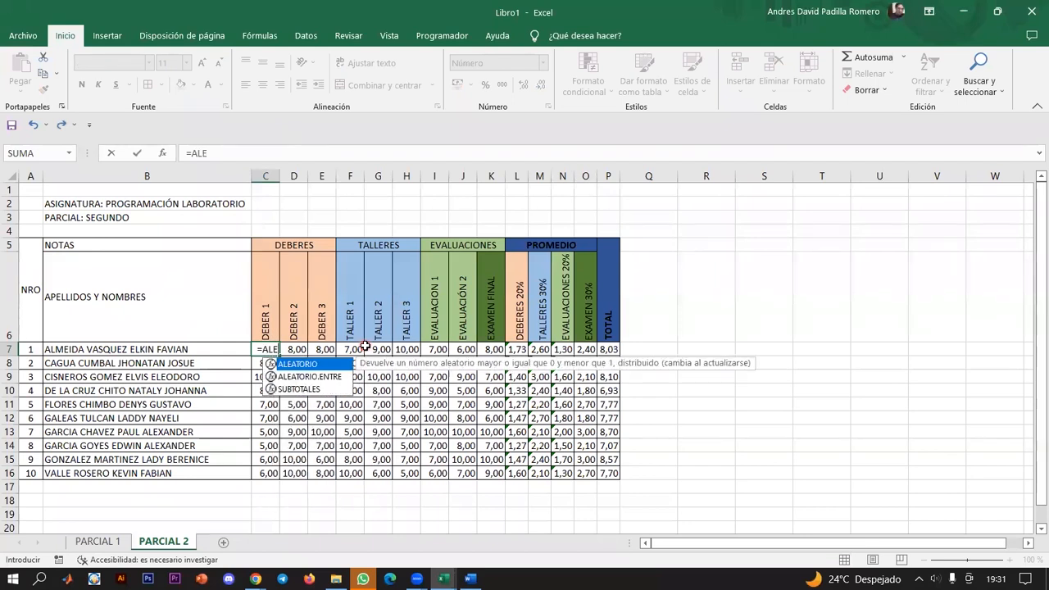
pyautogui.doubleClick(332, 380)
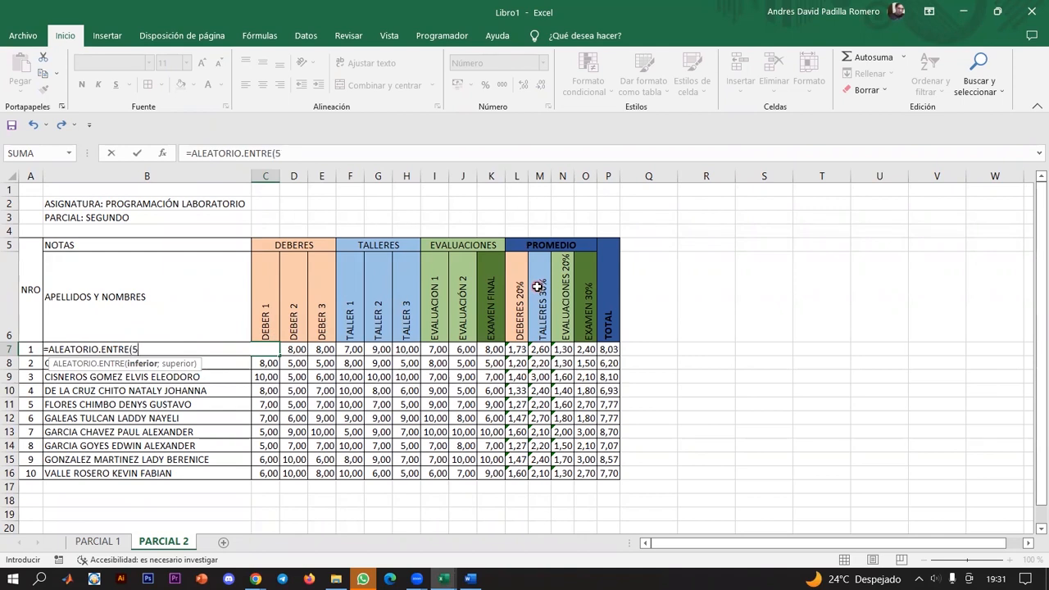
pyautogui.write('5;')
pyautogui.write('8)')
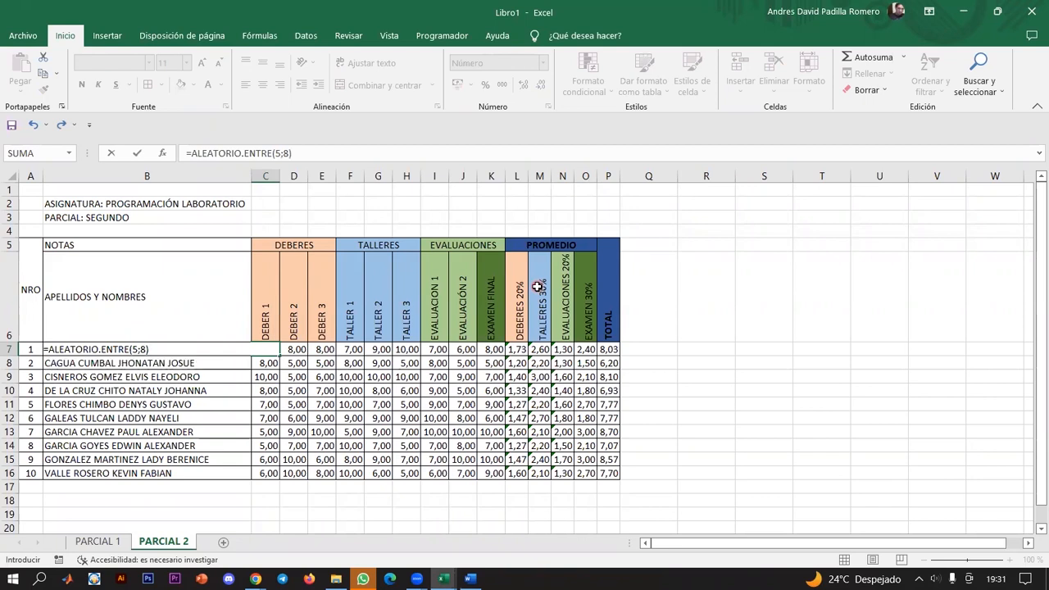
pyautogui.press('Return')
pyautogui.press('Up')
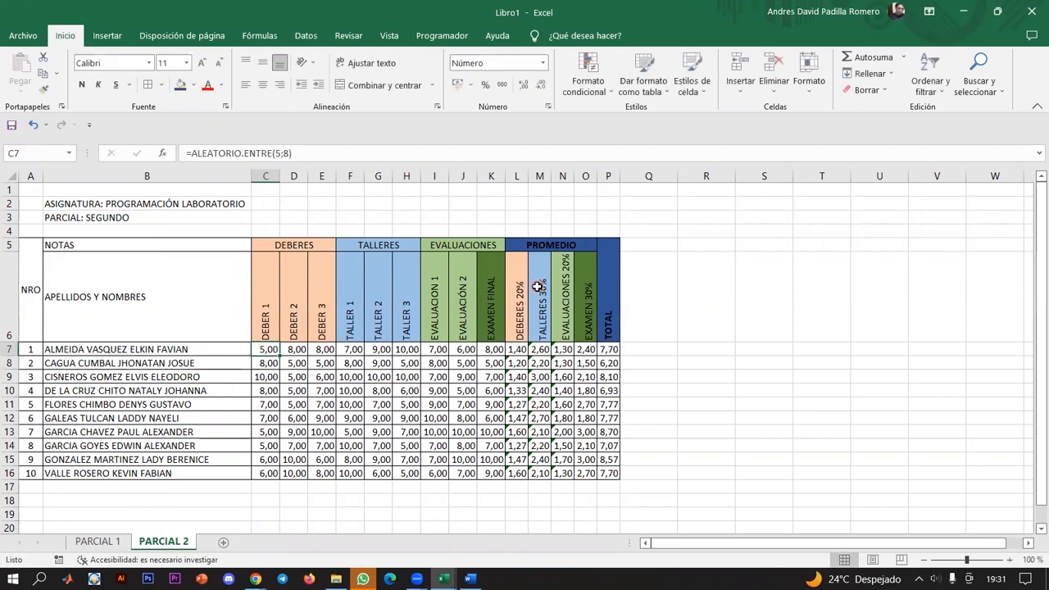
# - Fill the random-grade formula from C7 across to K7 and down through row 16
pyautogui.moveTo(280, 355); pyautogui.dragTo(492, 356)
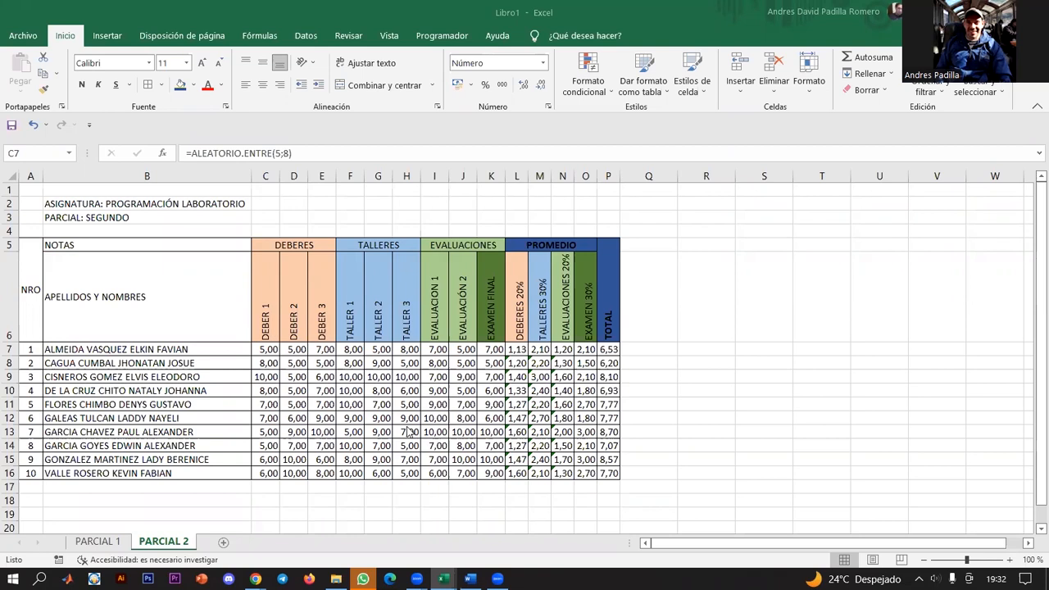
pyautogui.click(272, 350)
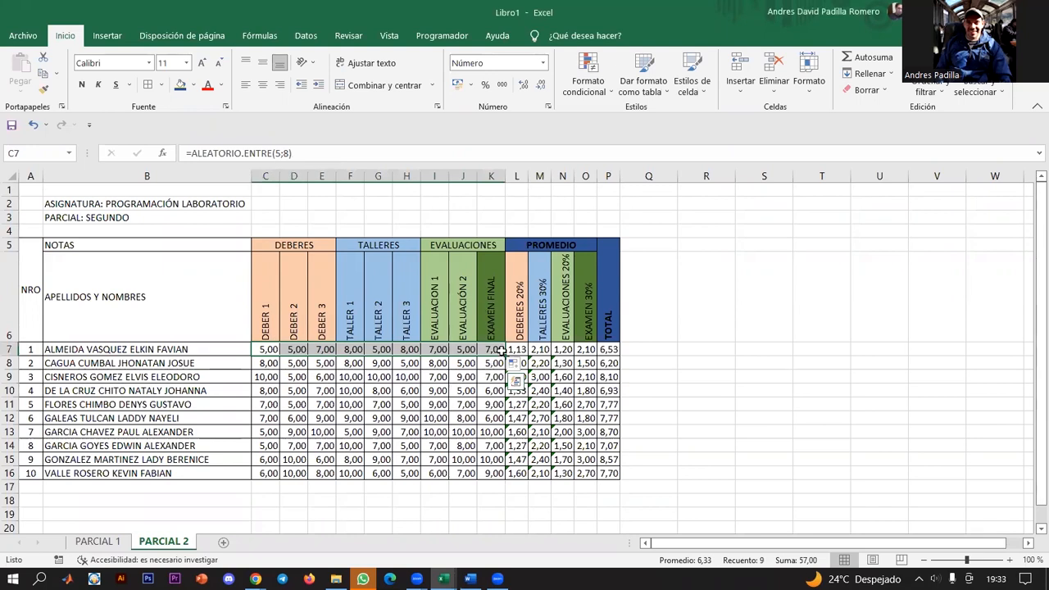
pyautogui.moveTo(505, 356); pyautogui.dragTo(497, 478)
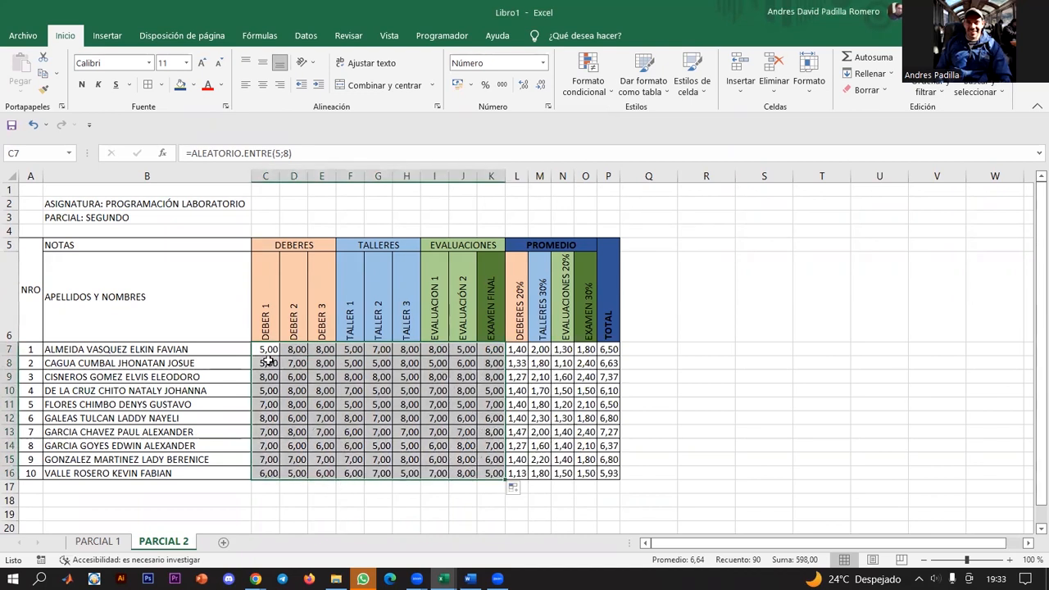
# - Convert the random-grade formulas in C7:K16 to fixed values by copying them and pasting values only in place
pyautogui.hotkey('ctrl', 'c')
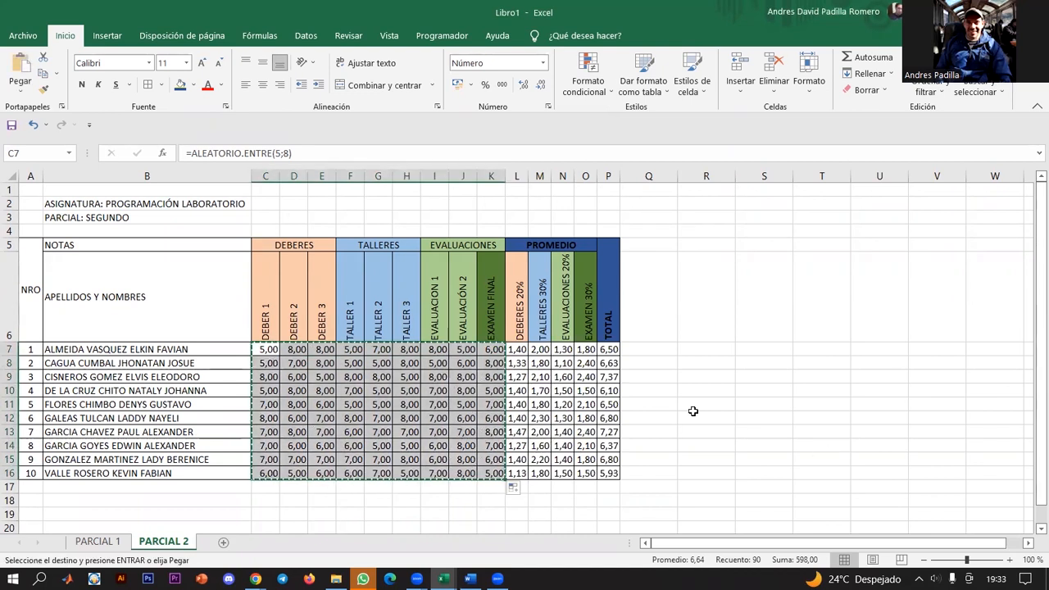
pyautogui.click(19, 93)
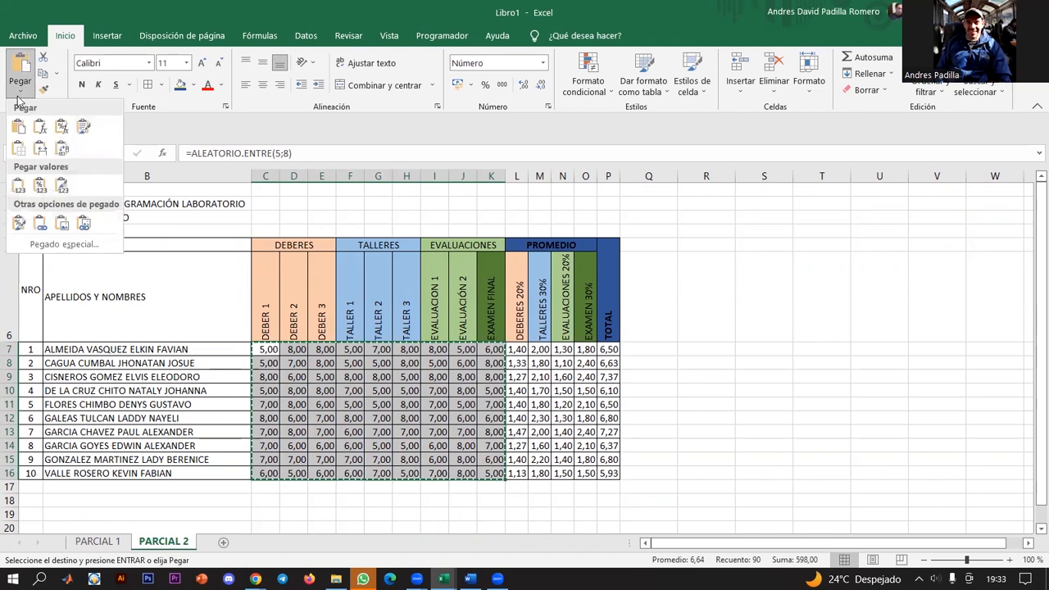
pyautogui.click(18, 185)
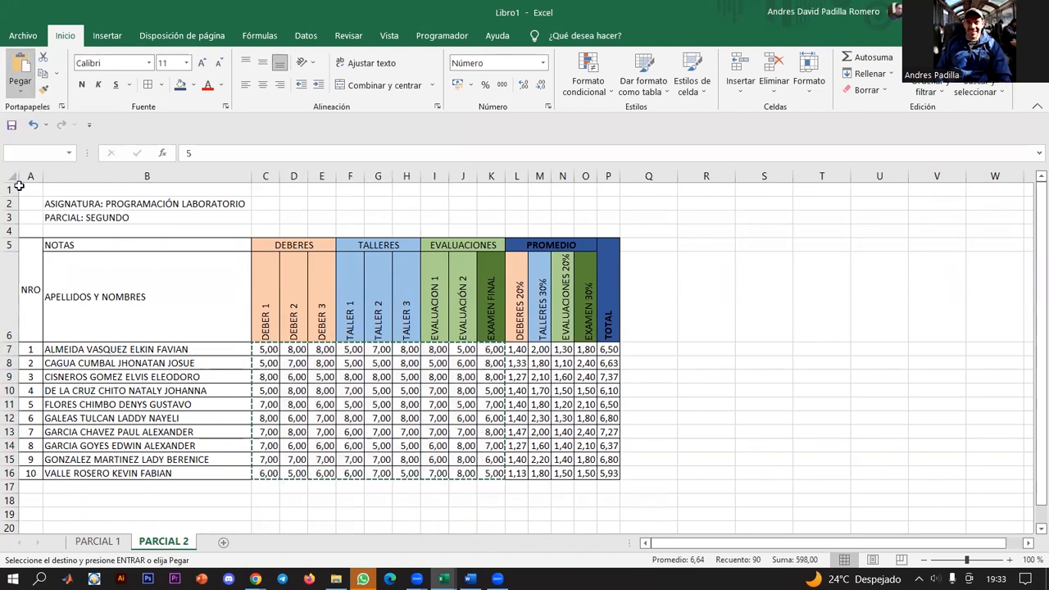
pyautogui.click(360, 416)
pyautogui.click(446, 417)
pyautogui.press('Escape')
# - Check the TOTAL formulas in column P and the pasted grades in C7 and F9
pyautogui.click(604, 391)
pyautogui.click(610, 350)
pyautogui.click(610, 474)
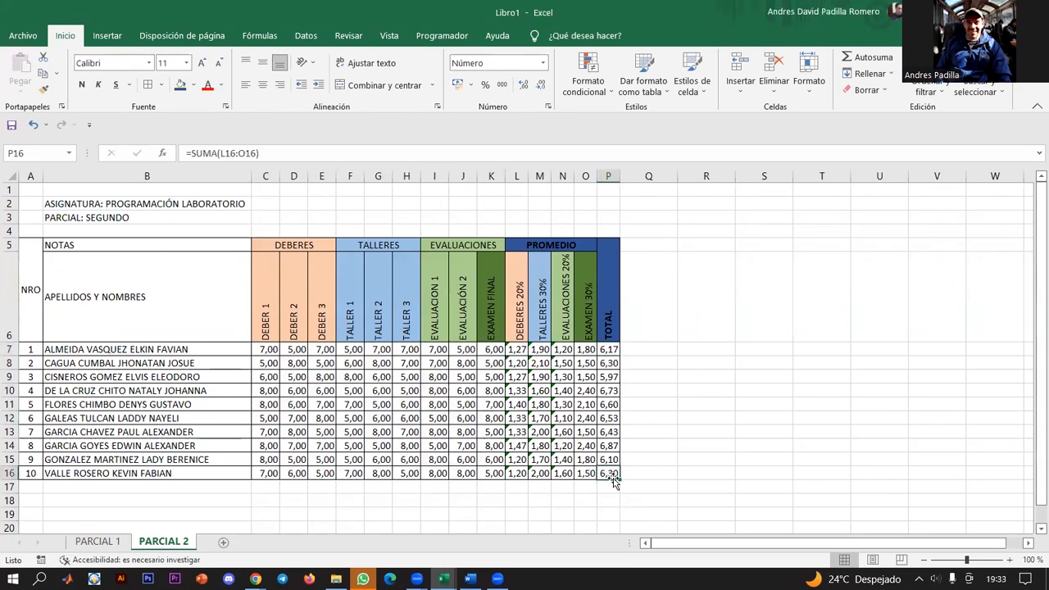
pyautogui.click(609, 349)
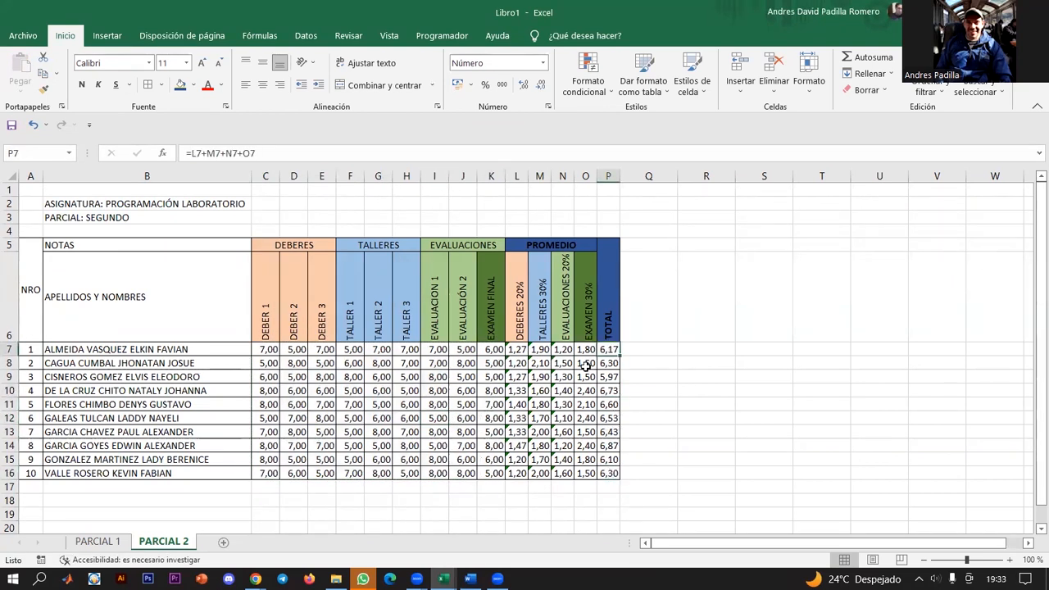
pyautogui.click(272, 353)
pyautogui.click(349, 377)
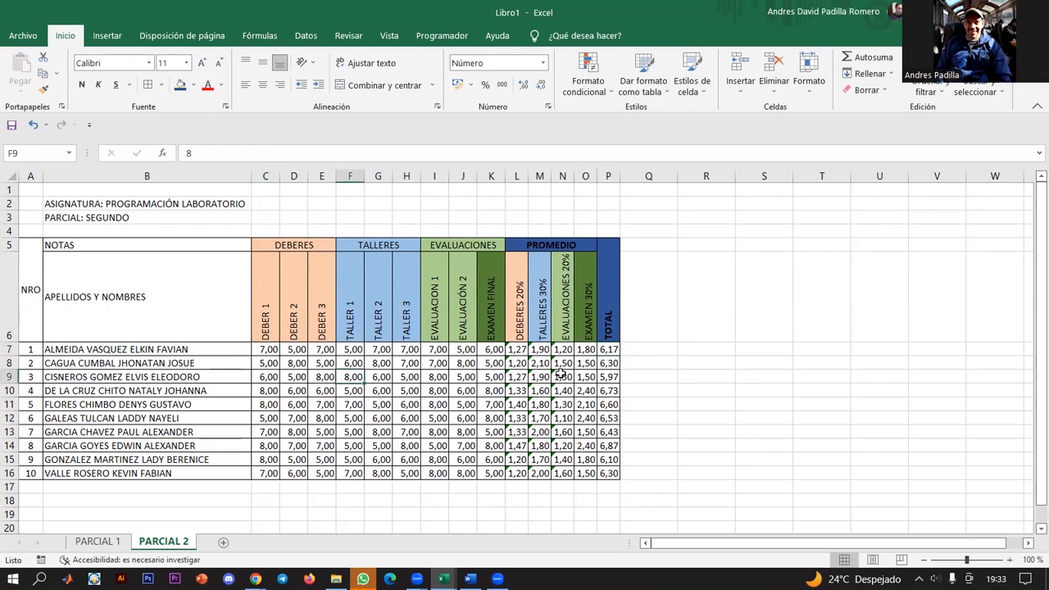
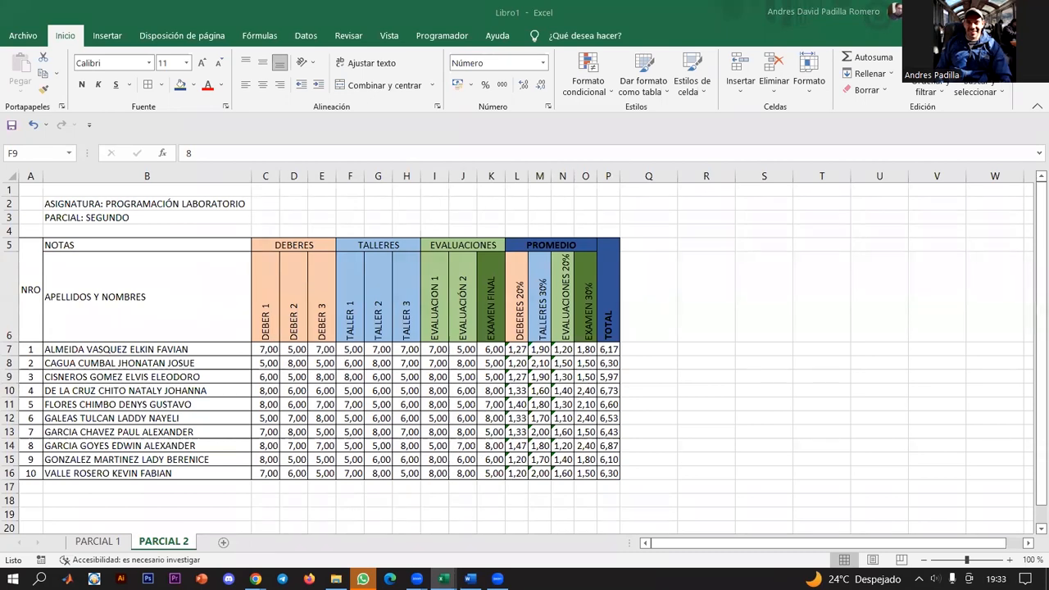
# - Add a new worksheet after PARCIAL 2 and name it FINAL
pyautogui.click(223, 548)
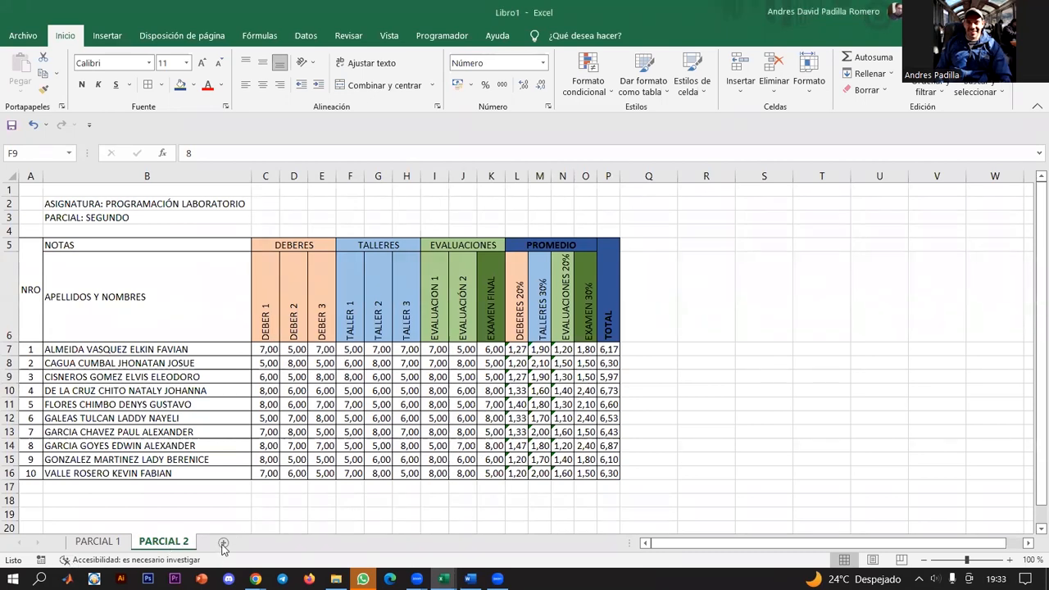
pyautogui.click(223, 545)
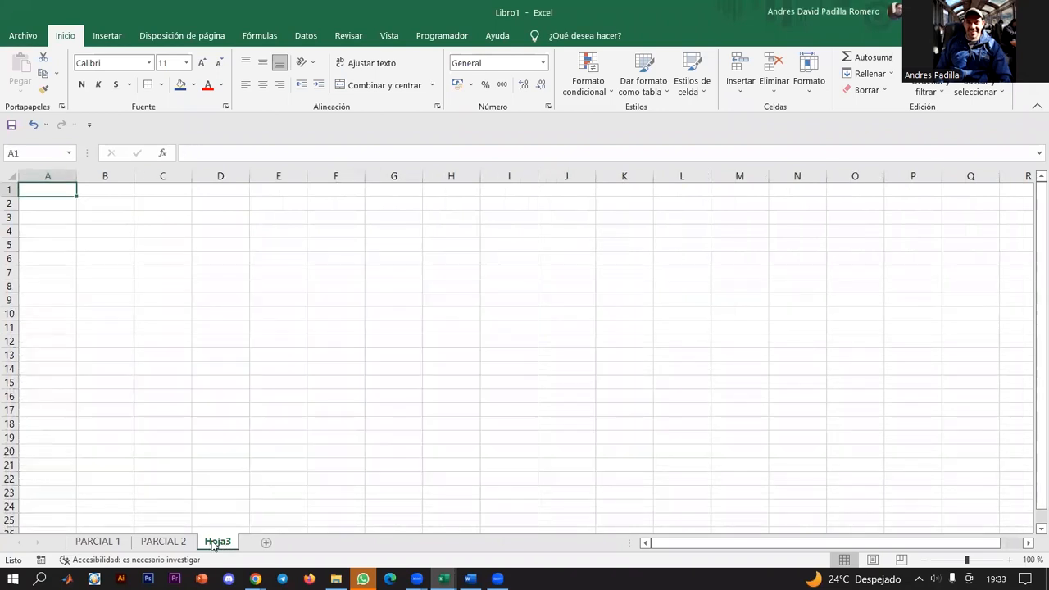
pyautogui.write('FINAL')
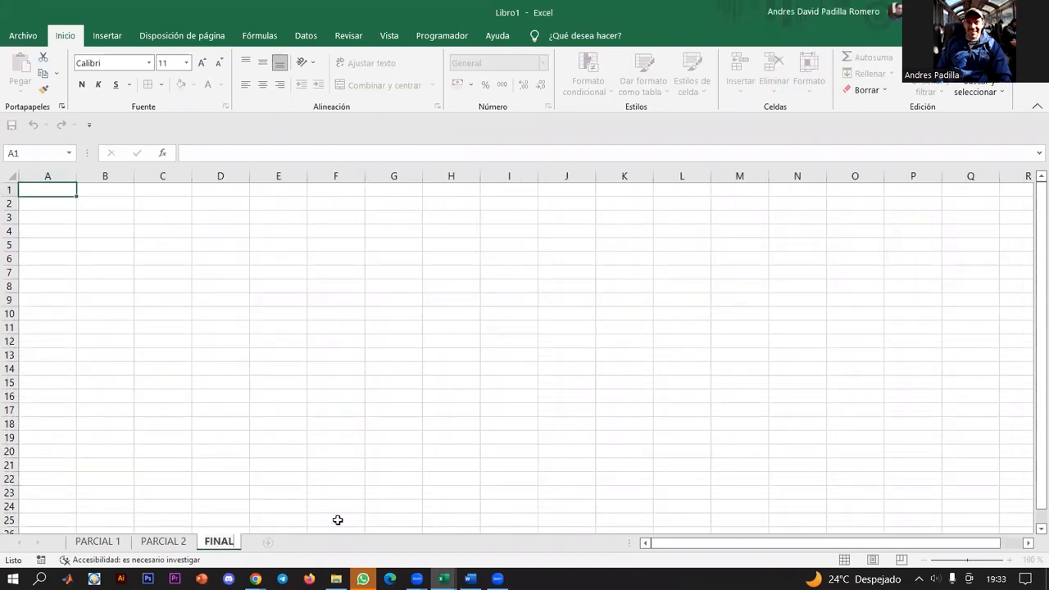
pyautogui.press('Return')
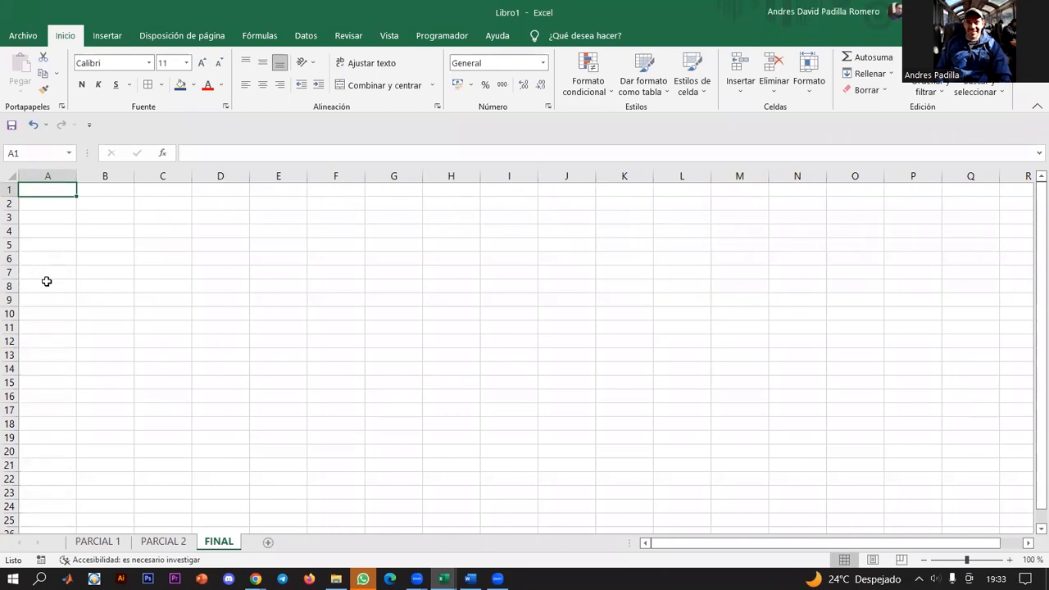
# - Look over the grade table on the PARCIAL 2 sheet and return to the FINAL sheet
pyautogui.click(164, 559)
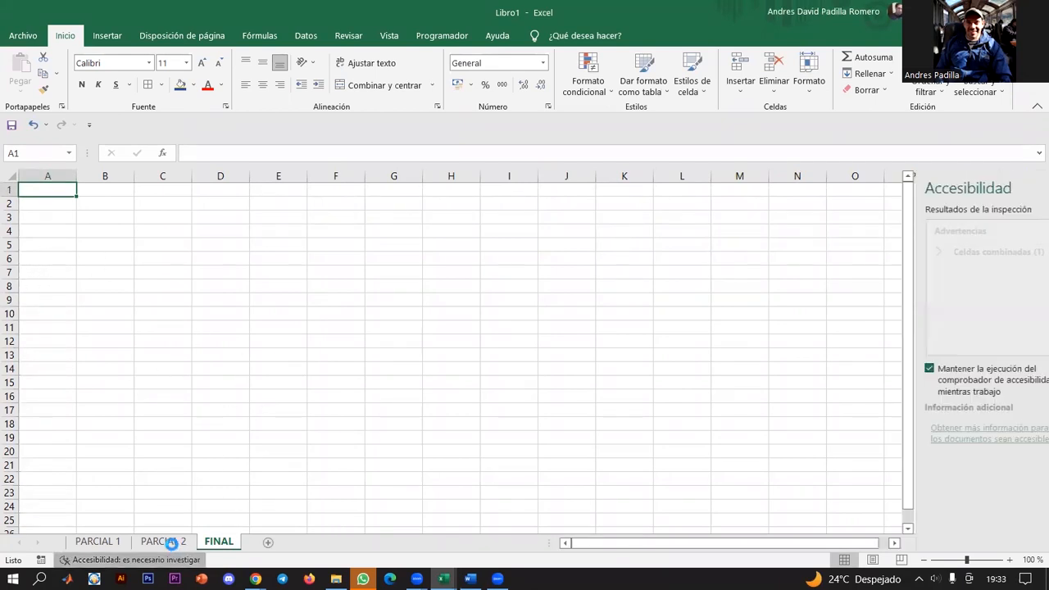
pyautogui.click(169, 543)
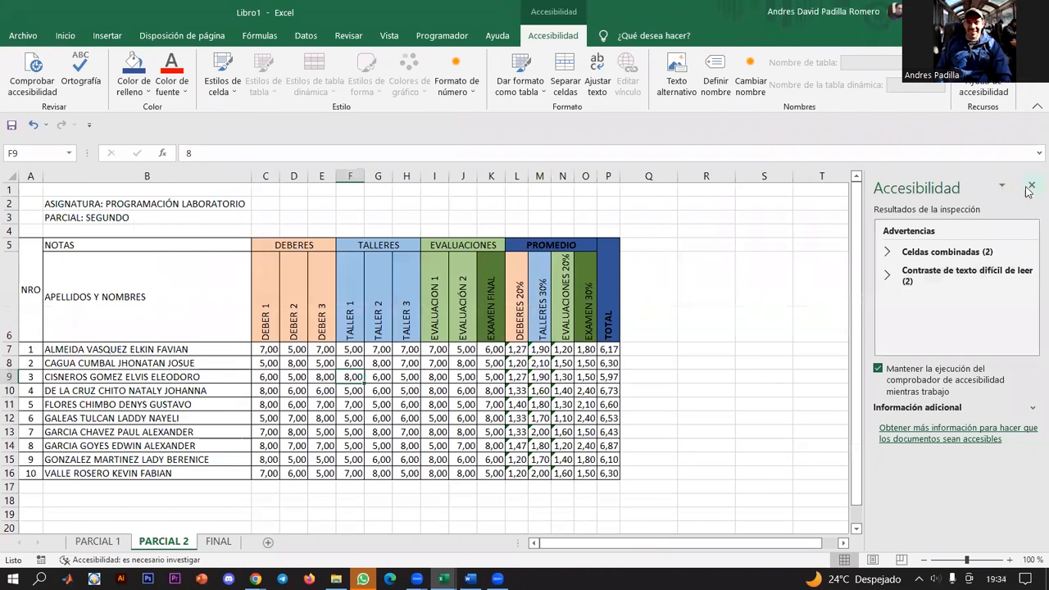
pyautogui.click(1030, 189)
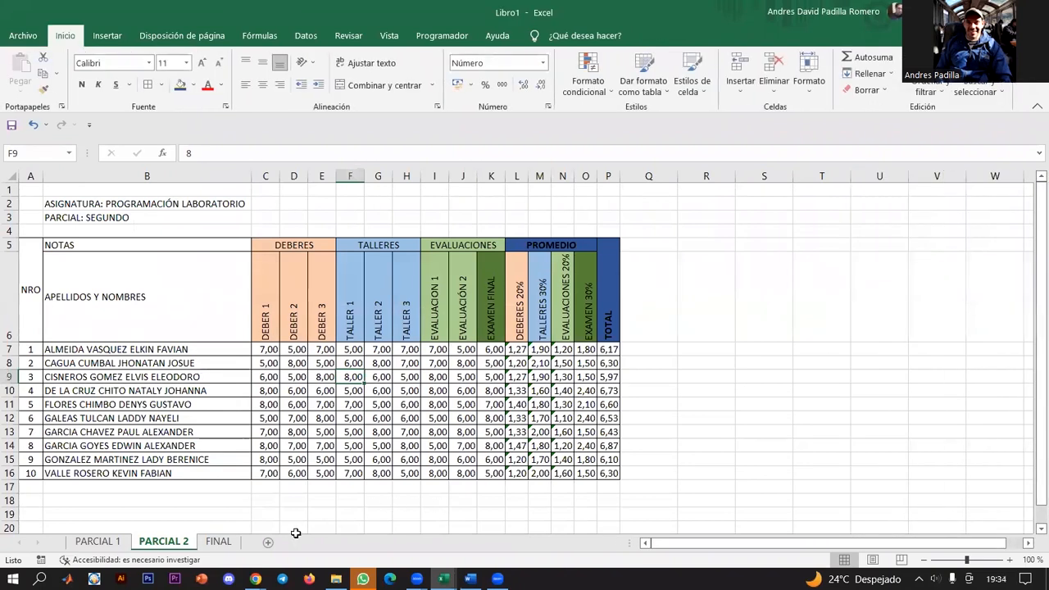
pyautogui.click(219, 542)
# - Enter the heading NRO in cell A7 of the FINAL sheet
pyautogui.click(153, 301)
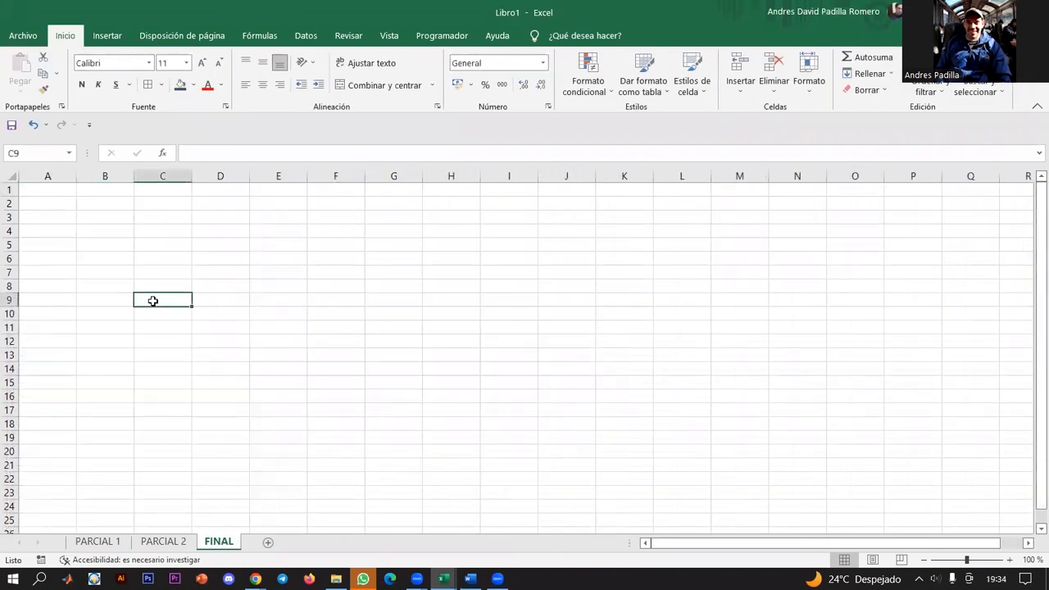
pyautogui.click(38, 243)
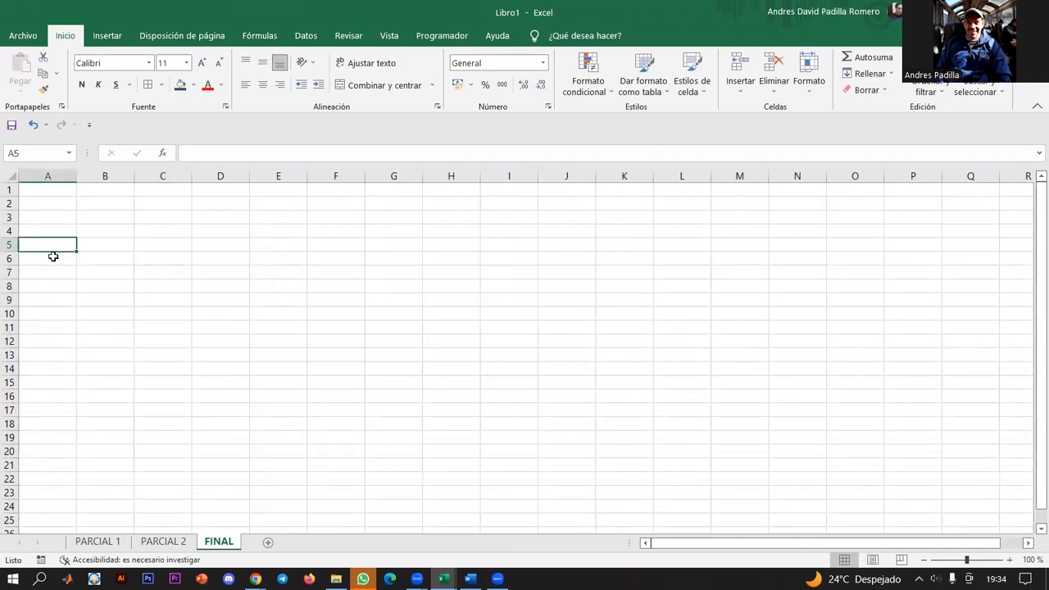
pyautogui.click(71, 207)
pyautogui.click(41, 273)
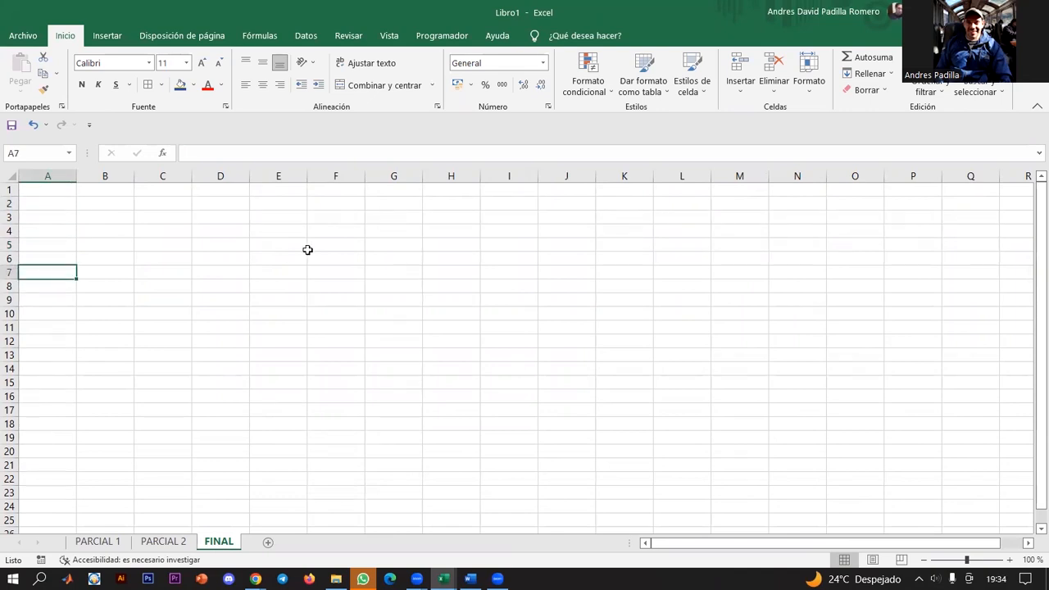
pyautogui.write('NO')
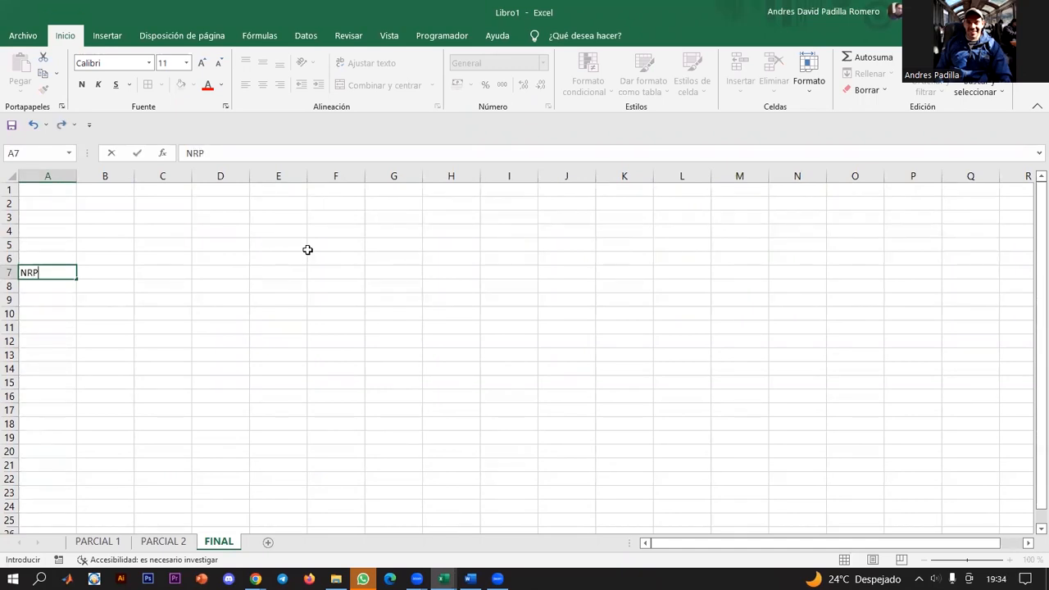
pyautogui.press('Return')
pyautogui.press('Up')
pyautogui.press('Right')
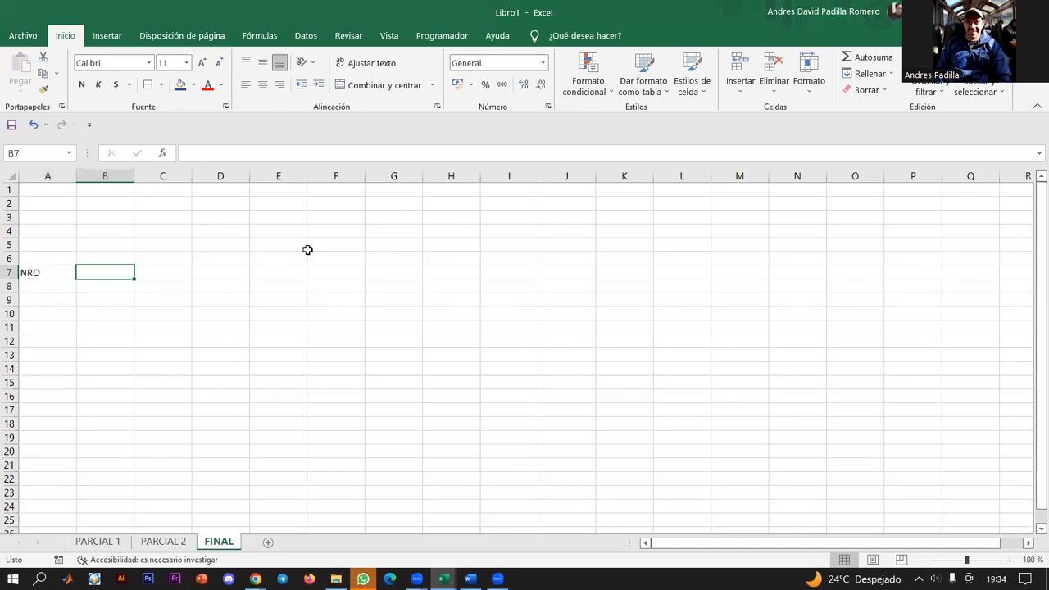
# - Enter the headings DEBERES in C7 and TALLERES in D7, leaving B7 empty
pyautogui.press('Right')
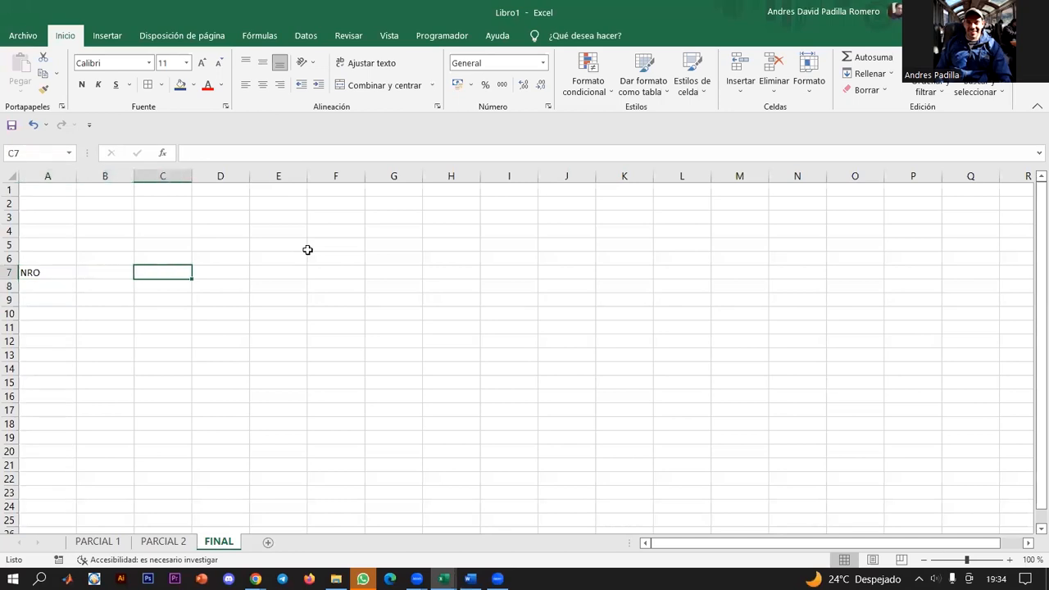
pyautogui.press('Down')
pyautogui.press('Up')
pyautogui.press('Down')
pyautogui.press('Up')
pyautogui.write('DEBERE')
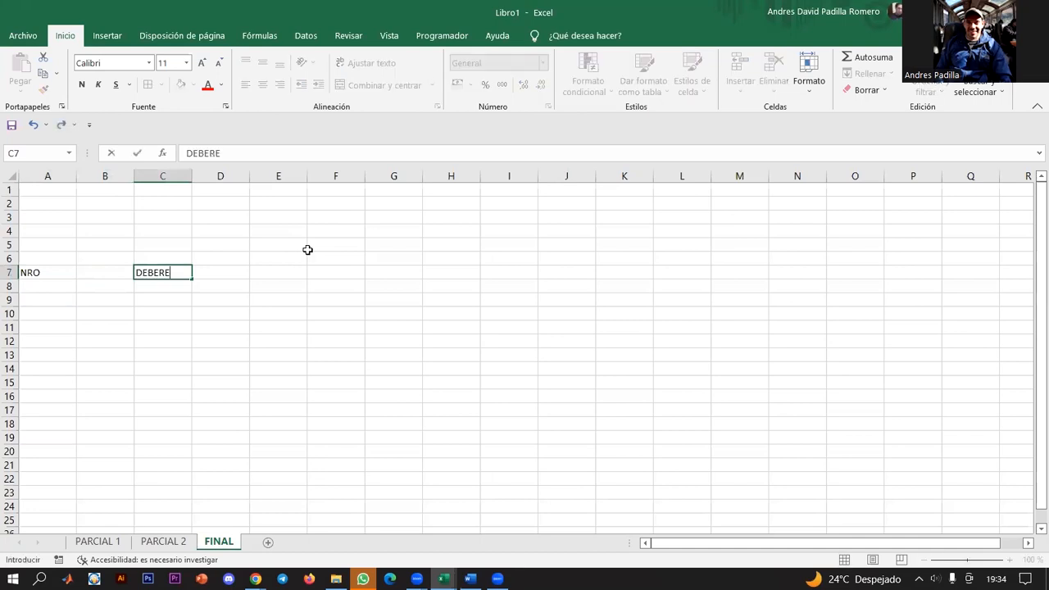
pyautogui.press('Tab')
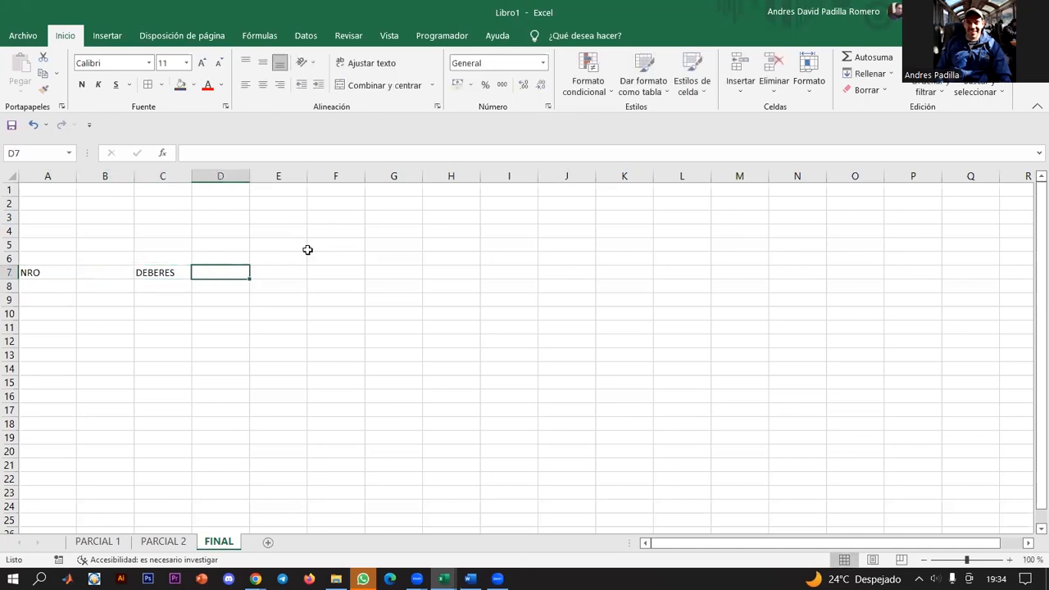
pyautogui.write('TAR')
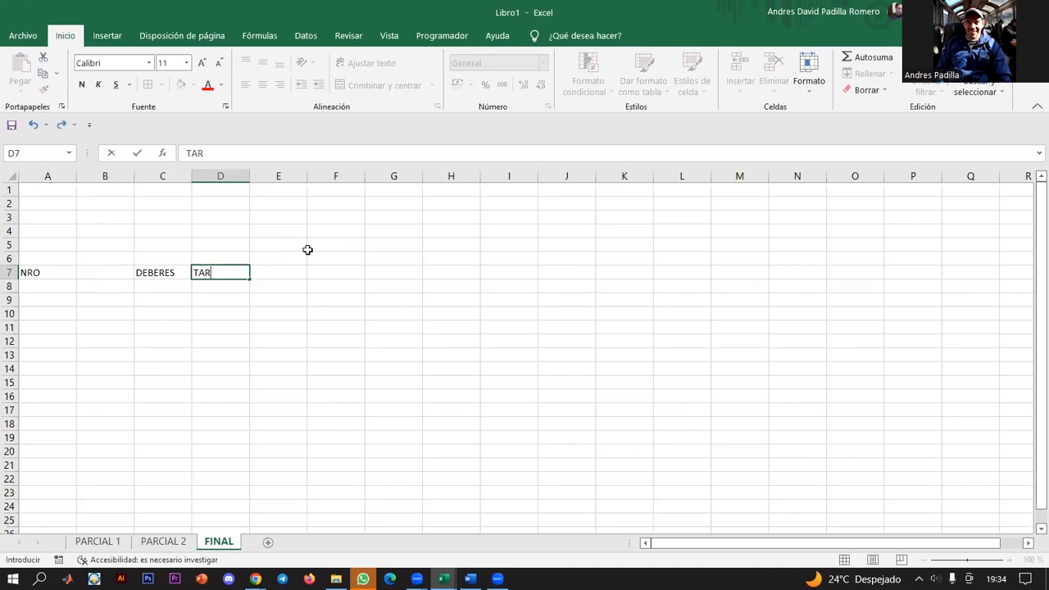
pyautogui.write('LLERES')
pyautogui.press('Tab')
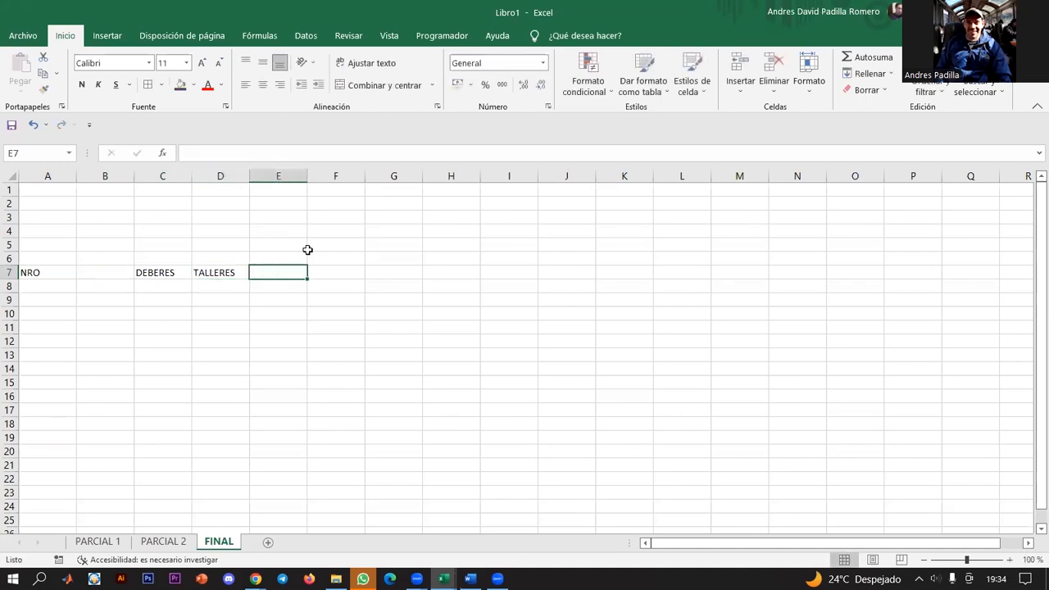
# - Continue the heading row with EVALUACIONES in E7, EXAMEN in F7 and TOTAL in G7
pyautogui.write('E')
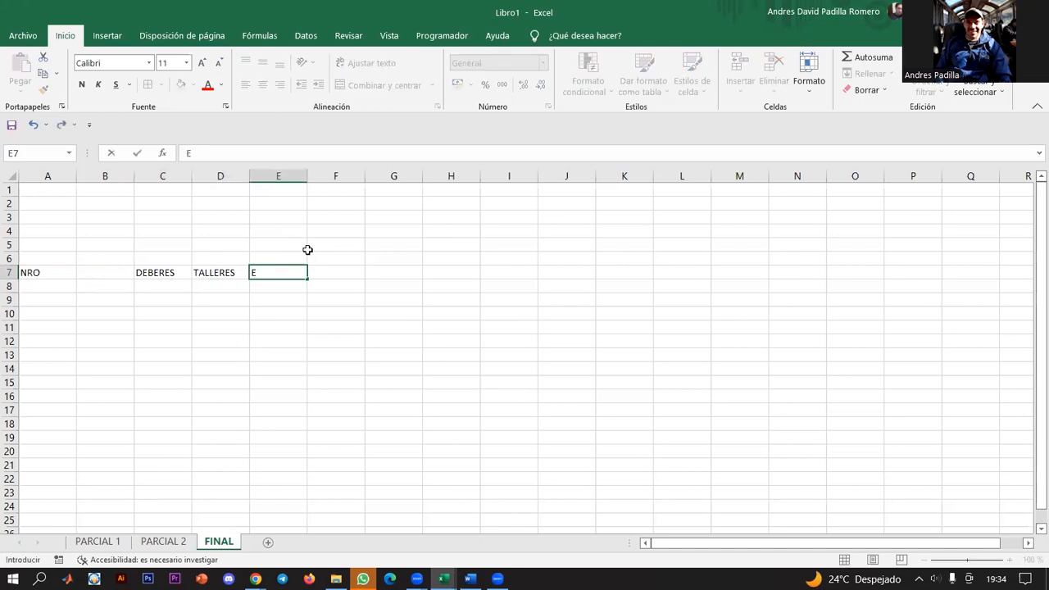
pyautogui.write('VALUACIONES')
pyautogui.hotkey('ctrl', 'Return')
pyautogui.press('Tab')
pyautogui.write('EXAMEN')
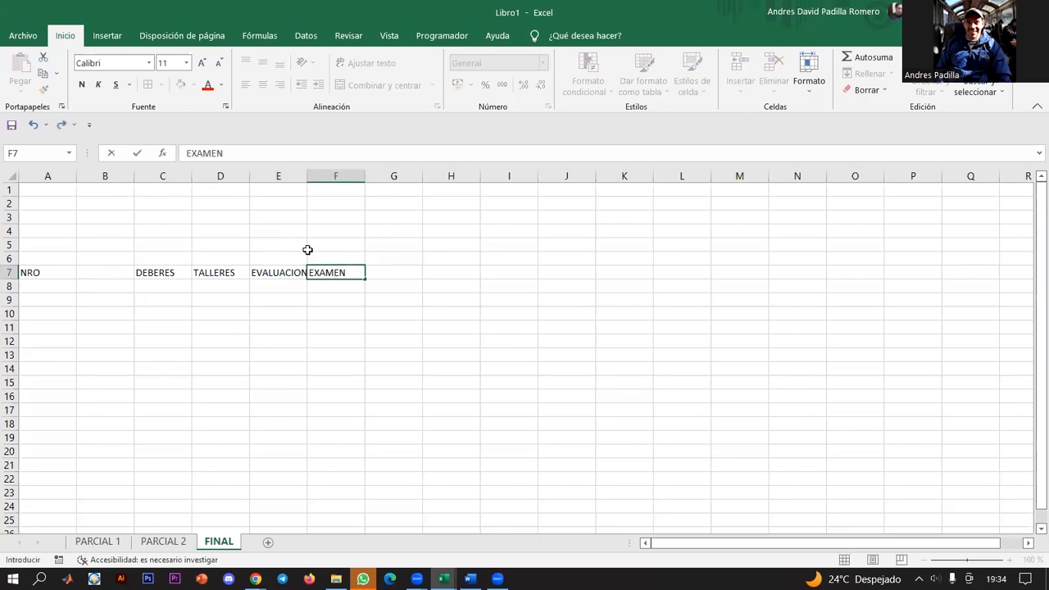
pyautogui.press('Return')
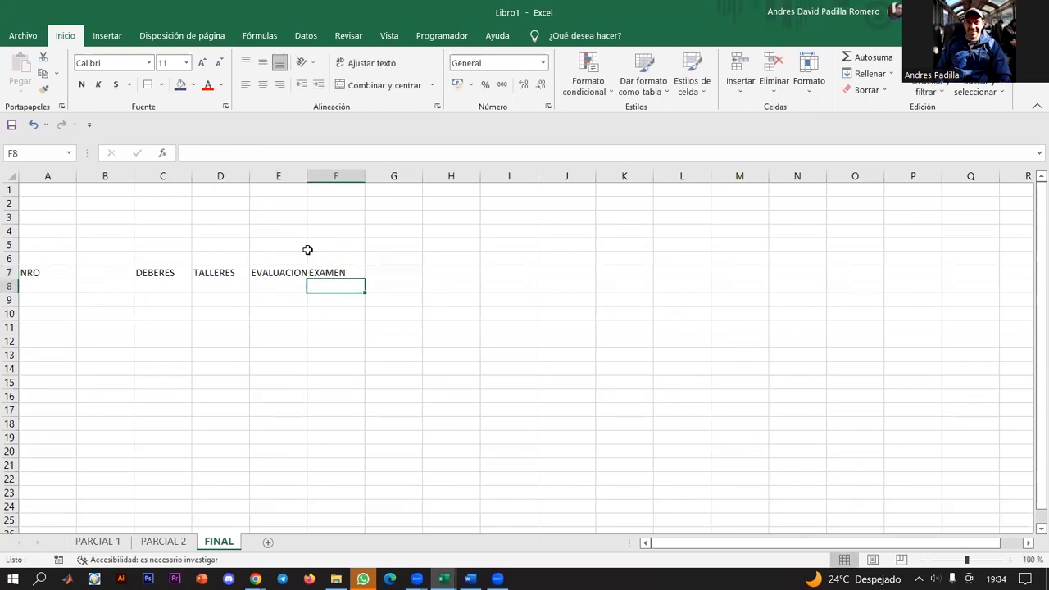
pyautogui.press('Up')
pyautogui.press('Right')
pyautogui.write('T')
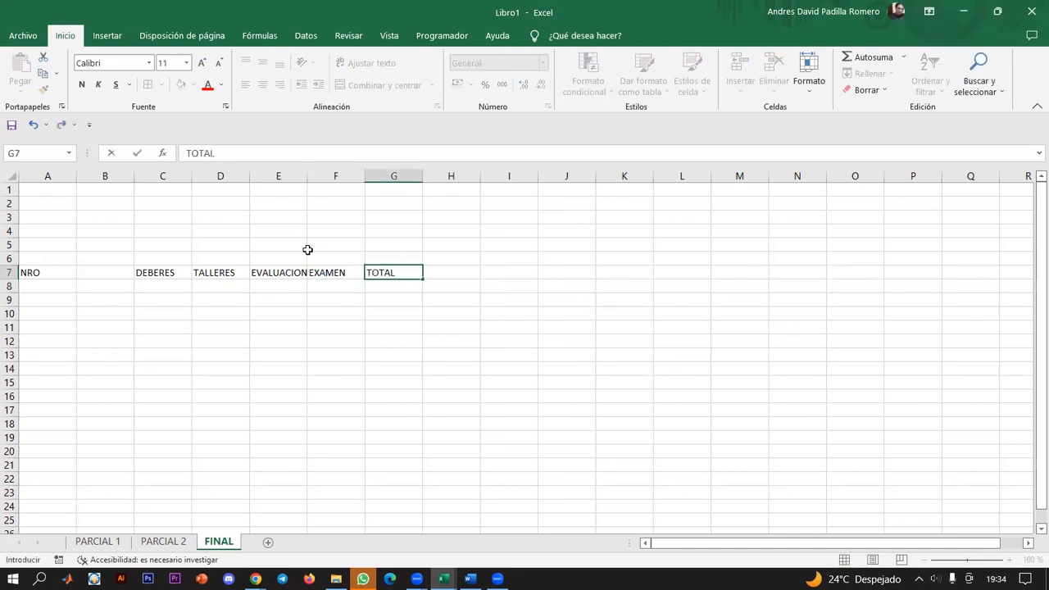
pyautogui.press('Return')
# - Enter the title PRIMER PARCIAL in C6 and merge and center it across C6:G6
pyautogui.press('Up')
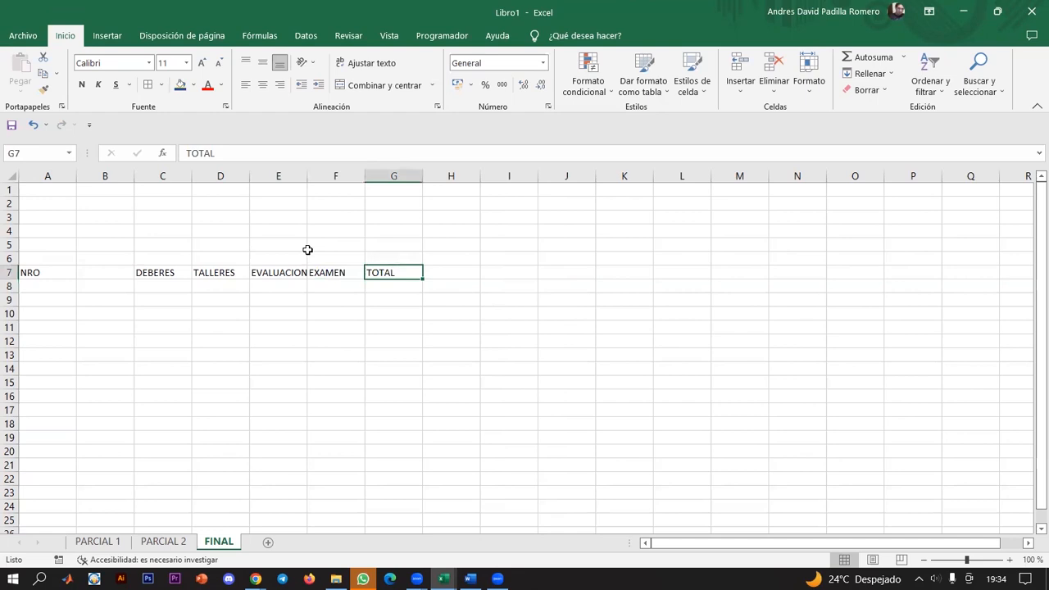
pyautogui.press('Up')
pyautogui.press('Right')
pyautogui.press('Down')
pyautogui.press('Left')
pyautogui.press('Left')
pyautogui.press('Left')
pyautogui.press('Left')
pyautogui.press('Up')
pyautogui.press('Left')
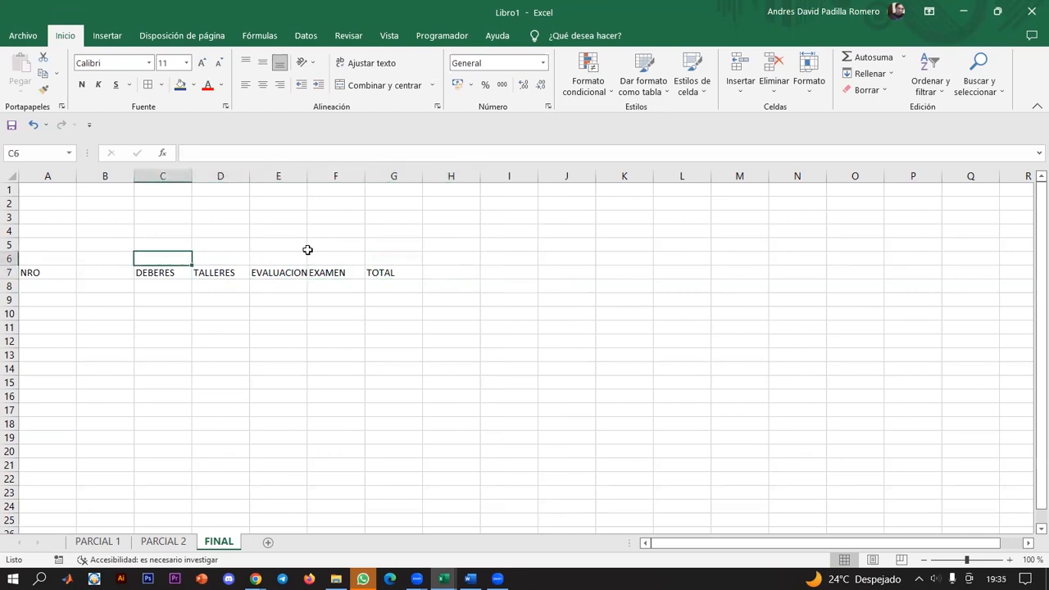
pyautogui.write('PR')
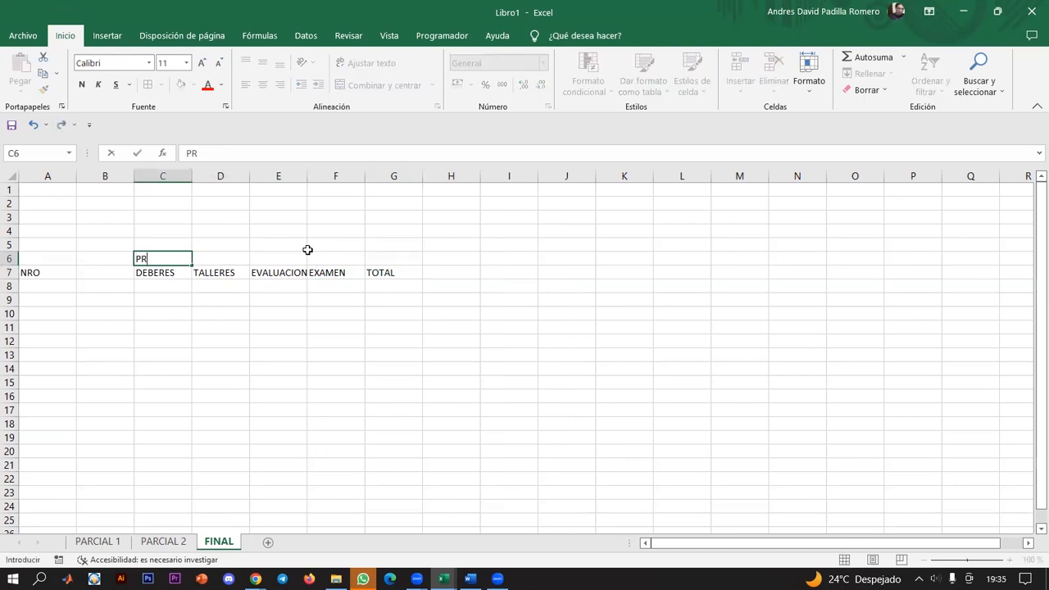
pyautogui.write('IMER PARCIAL')
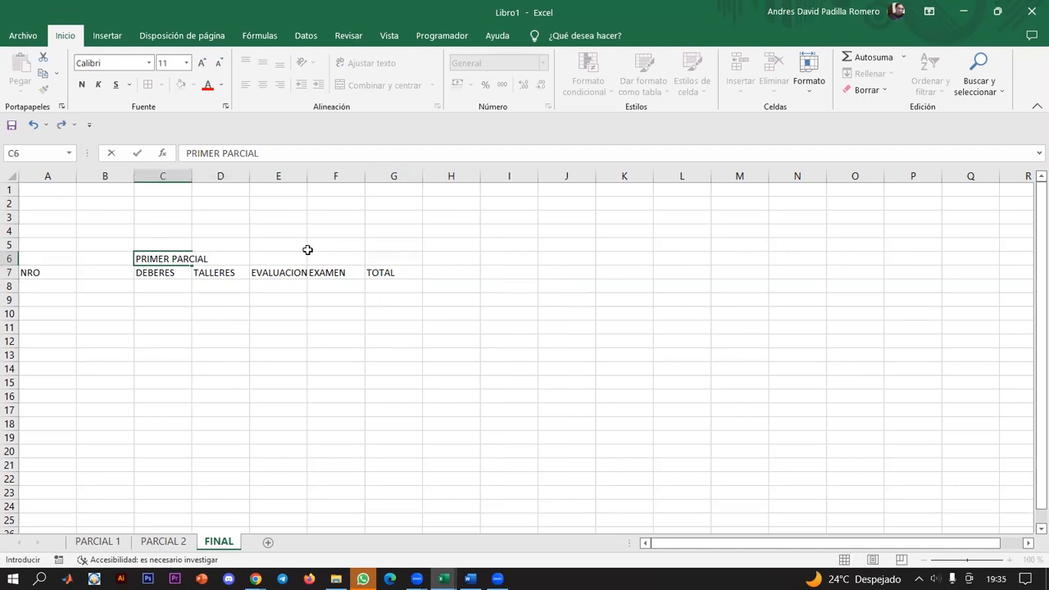
pyautogui.click(213, 401)
pyautogui.moveTo(170, 258); pyautogui.dragTo(382, 258)
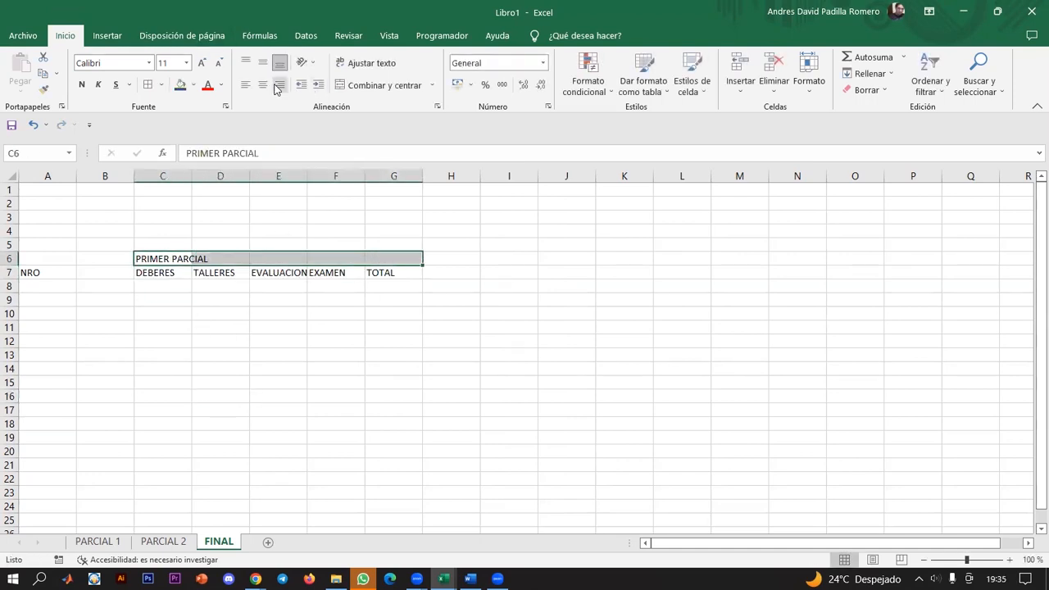
pyautogui.click(374, 86)
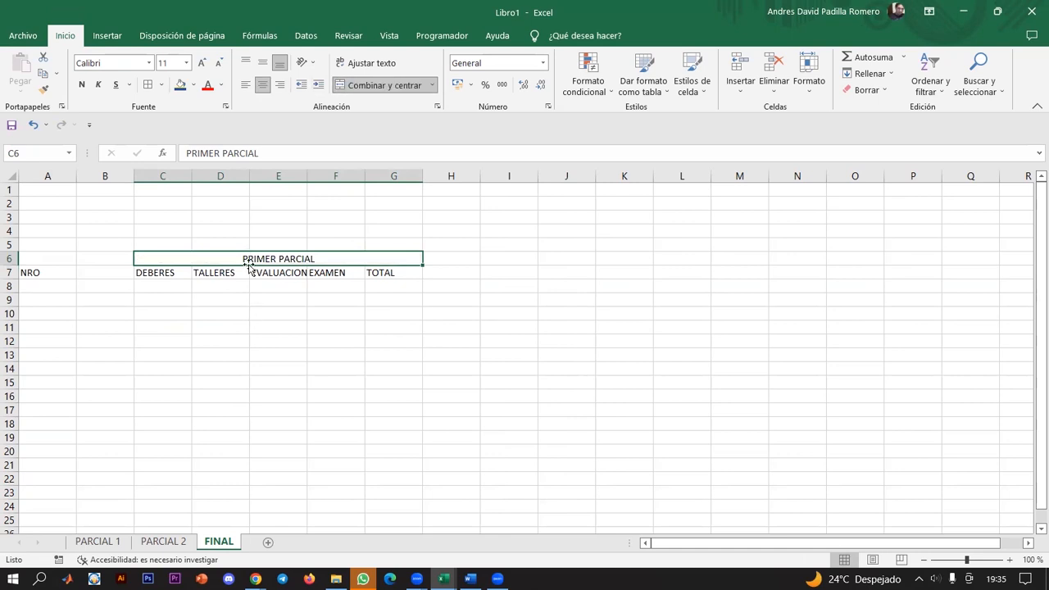
# - Rotate the text of the headings in C7:G7 upward so they read from bottom to top
pyautogui.moveTo(155, 274); pyautogui.dragTo(403, 276)
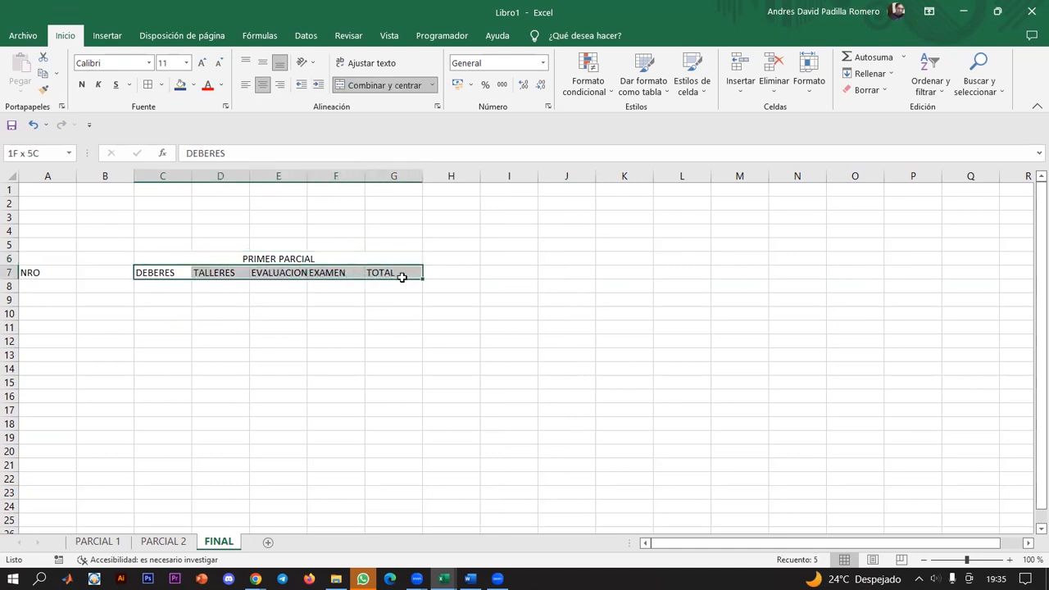
pyautogui.click(303, 62)
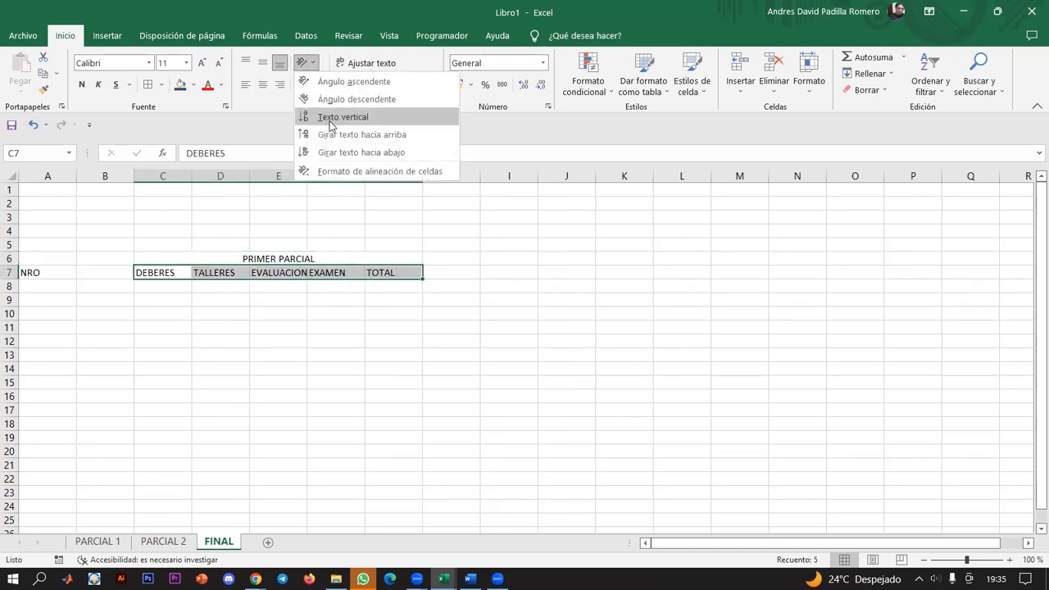
pyautogui.click(323, 116)
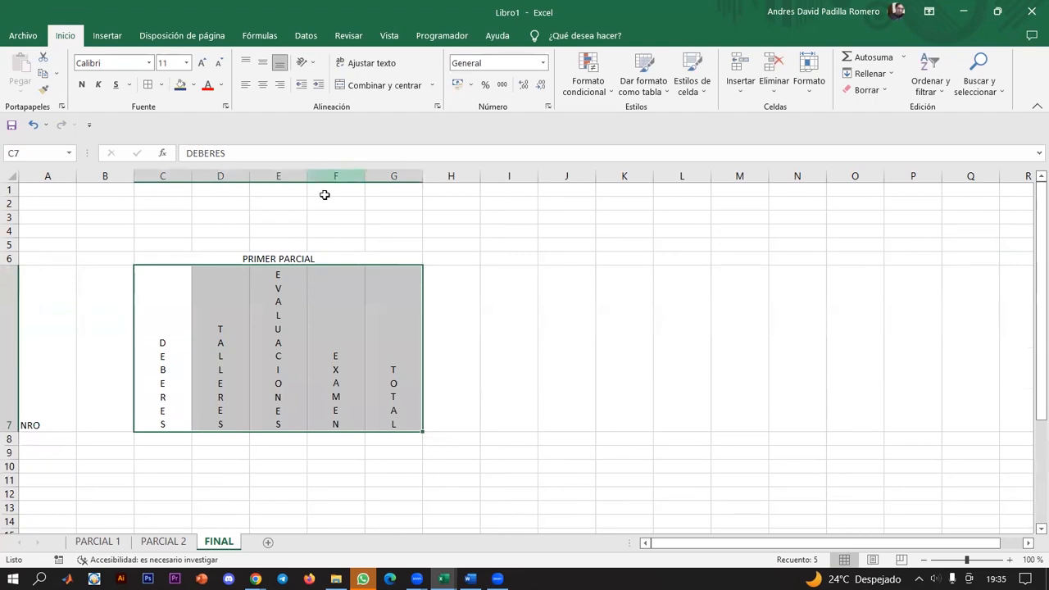
pyautogui.click(304, 62)
pyautogui.click(310, 135)
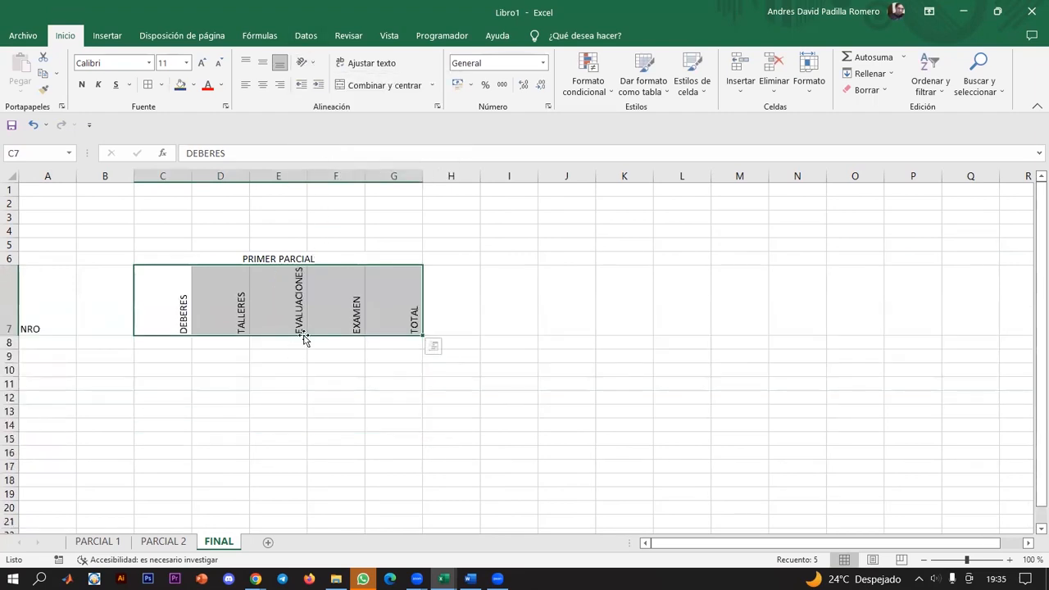
pyautogui.click(363, 328)
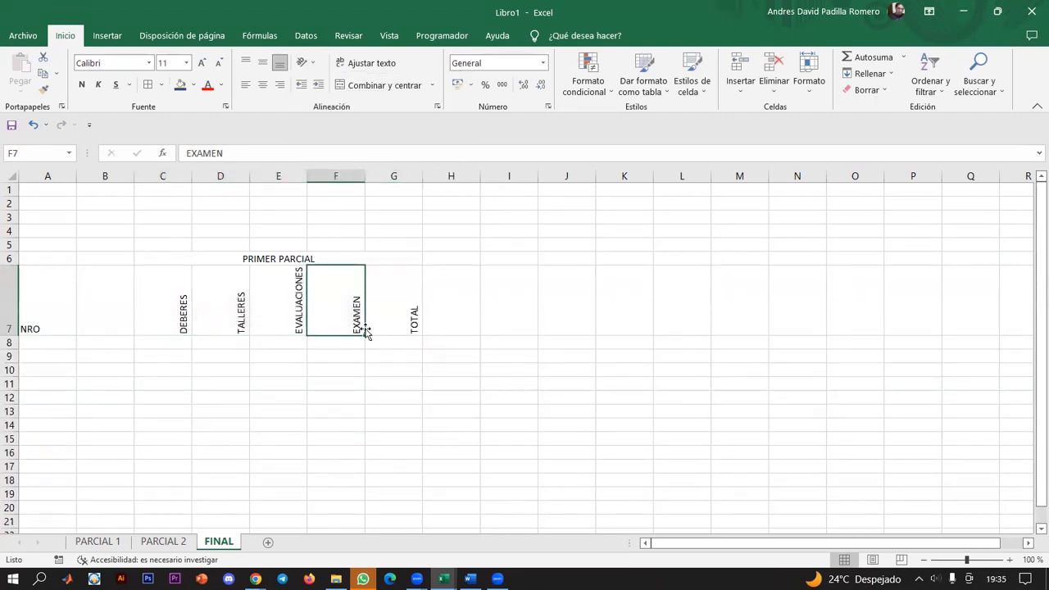
# - Autofit the widths of columns C through G to their rotated headings
pyautogui.doubleClick(192, 177)
pyautogui.doubleClick(209, 176)
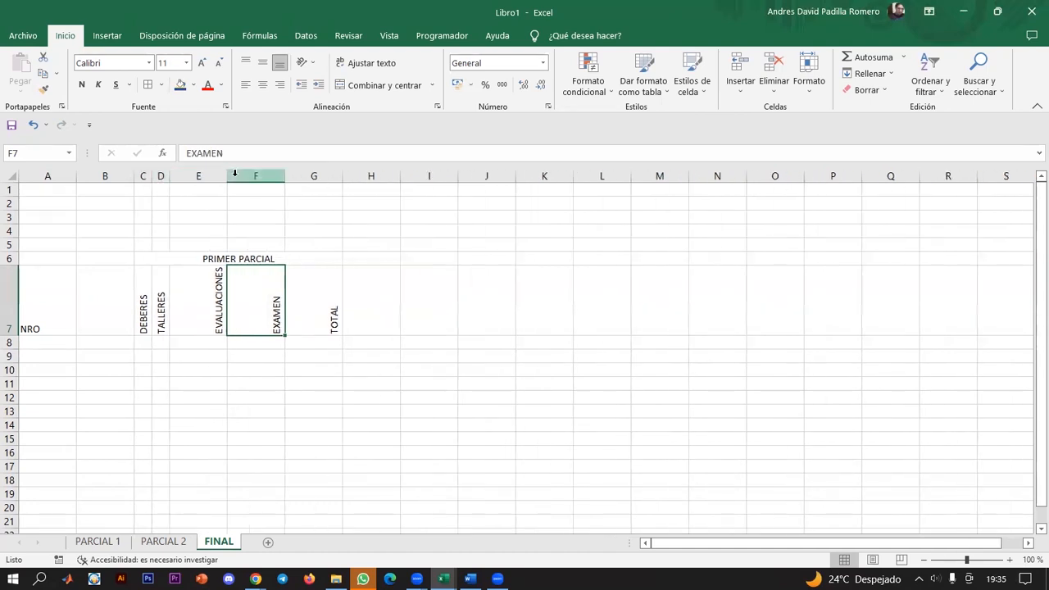
pyautogui.doubleClick(226, 176)
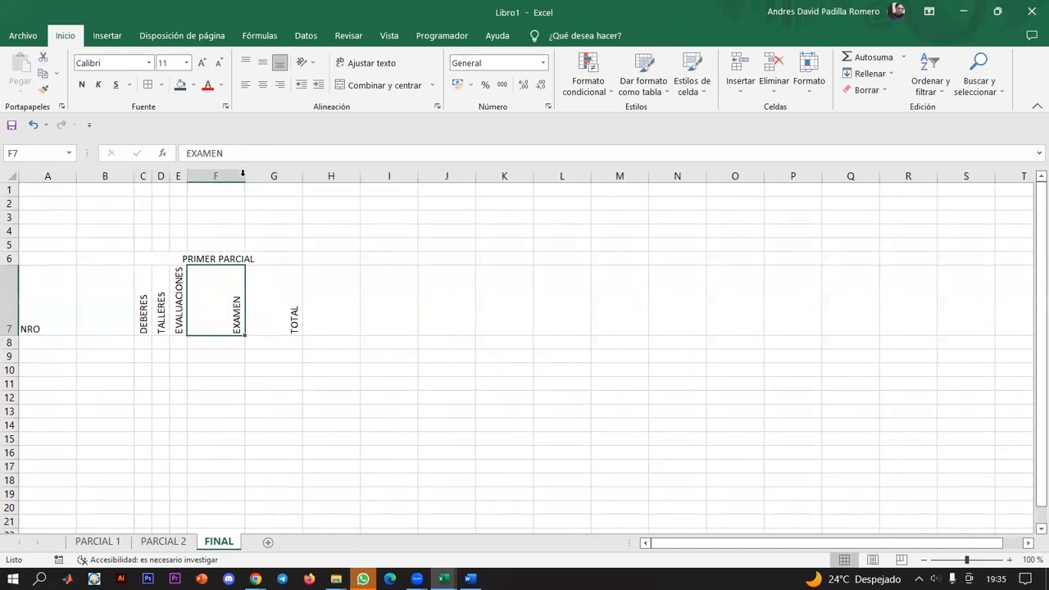
pyautogui.doubleClick(244, 176)
pyautogui.doubleClick(261, 176)
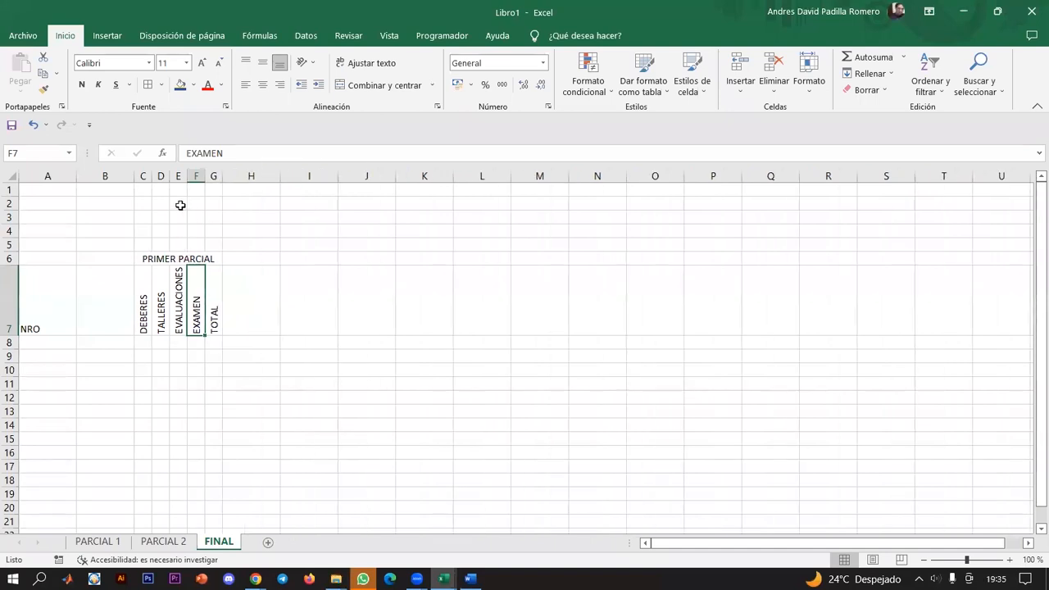
# - Enter the title SEGUNDO PARCIAL in H6, beside the PRIMER PARCIAL title
pyautogui.click(260, 261)
pyautogui.write('SE')
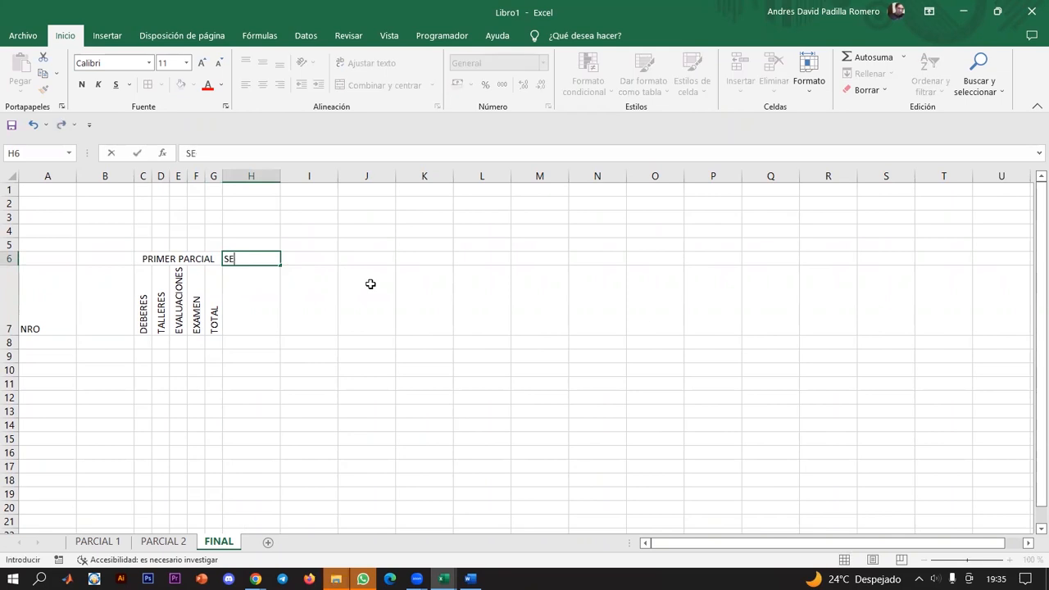
pyautogui.write('GUNDO PACI')
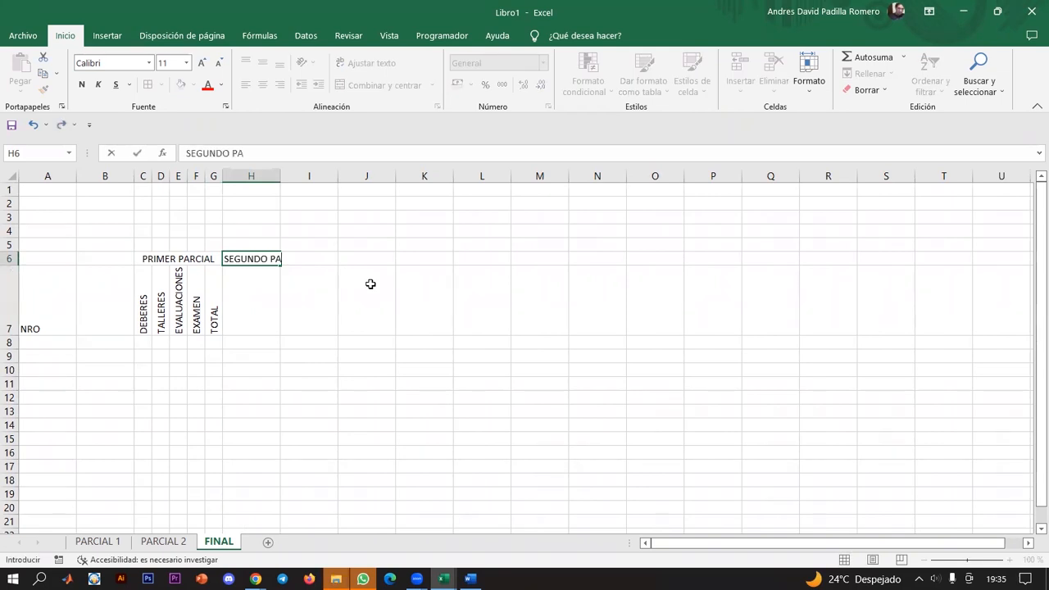
pyautogui.press('BackSpace')
pyautogui.write('RCIAL')
pyautogui.press('Return')
# - Copy the rotated headings DEBERES through TOTAL from C7:G7 and paste them into H7:L7
pyautogui.press('Down')
pyautogui.press('Up')
pyautogui.press('Left')
pyautogui.press('Left')
pyautogui.press('Left')
pyautogui.press('Left')
pyautogui.press('Left')
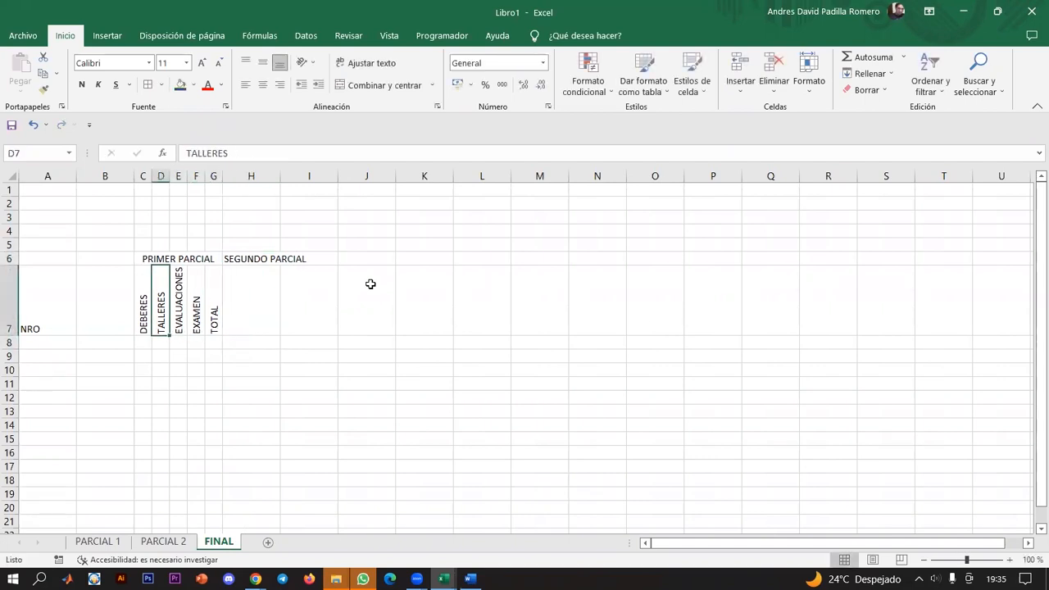
pyautogui.hotkey('shift', 'Right')
pyautogui.hotkey('shift', 'Right')
pyautogui.hotkey('shift', 'Right')
pyautogui.hotkey('shift', 'Right')
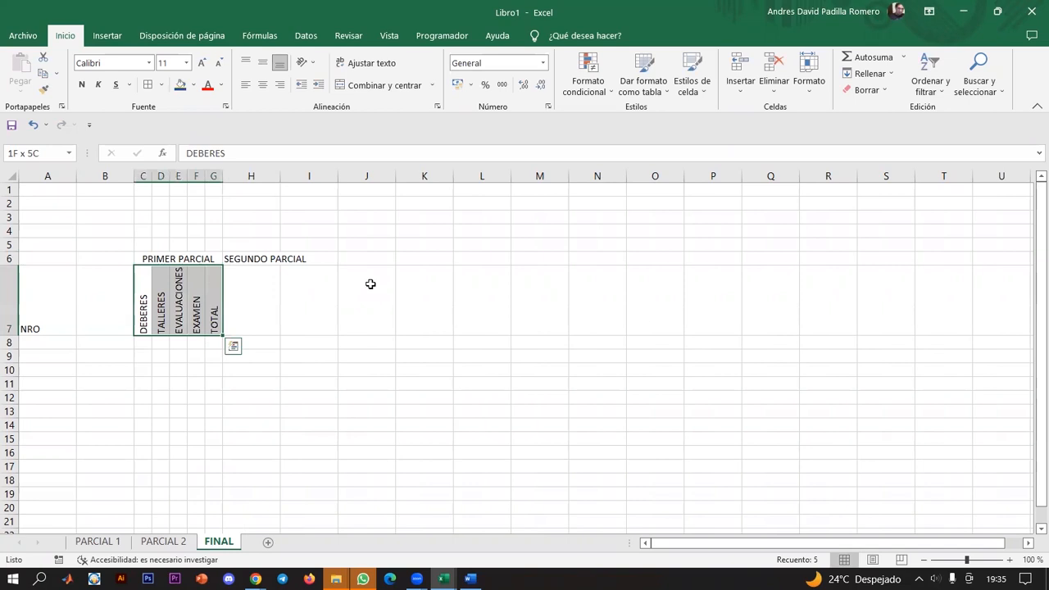
pyautogui.hotkey('ctrl', 'c')
pyautogui.press('Right')
pyautogui.press('Right')
pyautogui.press('Right')
pyautogui.press('Right')
pyautogui.press('Right')
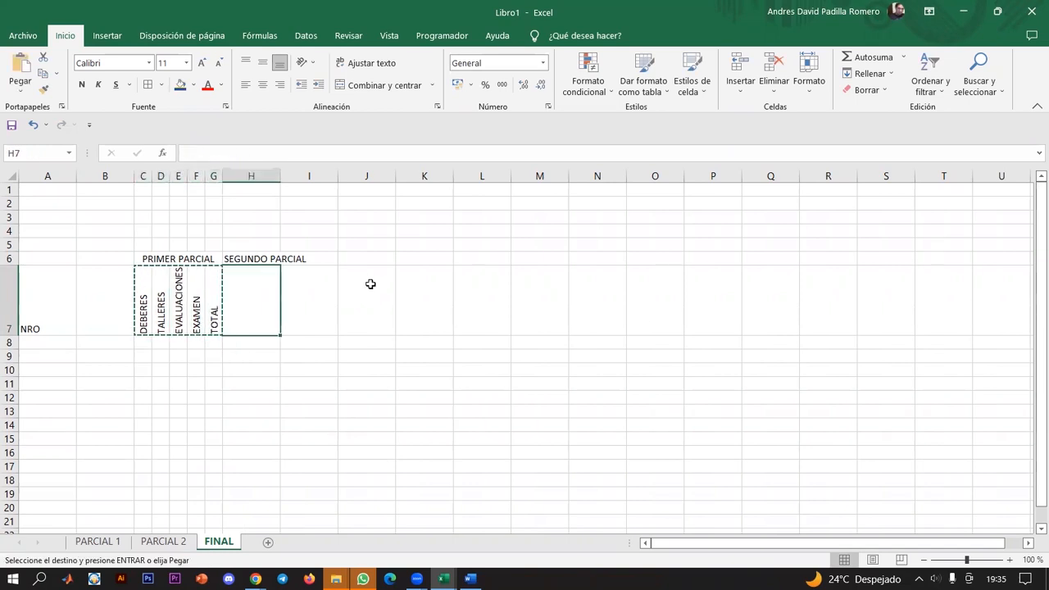
pyautogui.hotkey('ctrl', 'v')
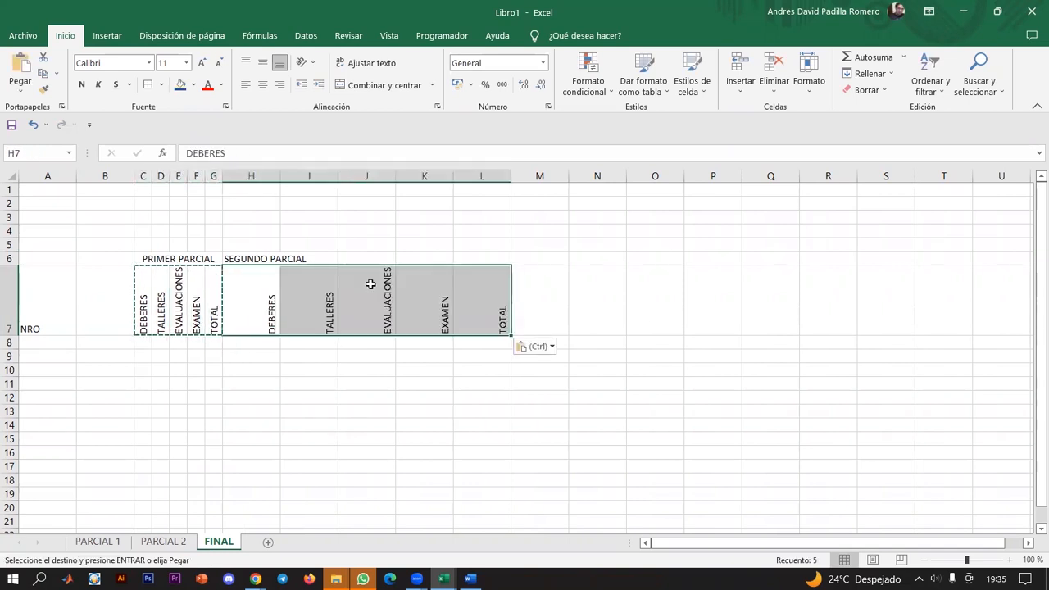
# - Merge and center the SEGUNDO PARCIAL title across H6:L6
pyautogui.doubleClick(280, 172)
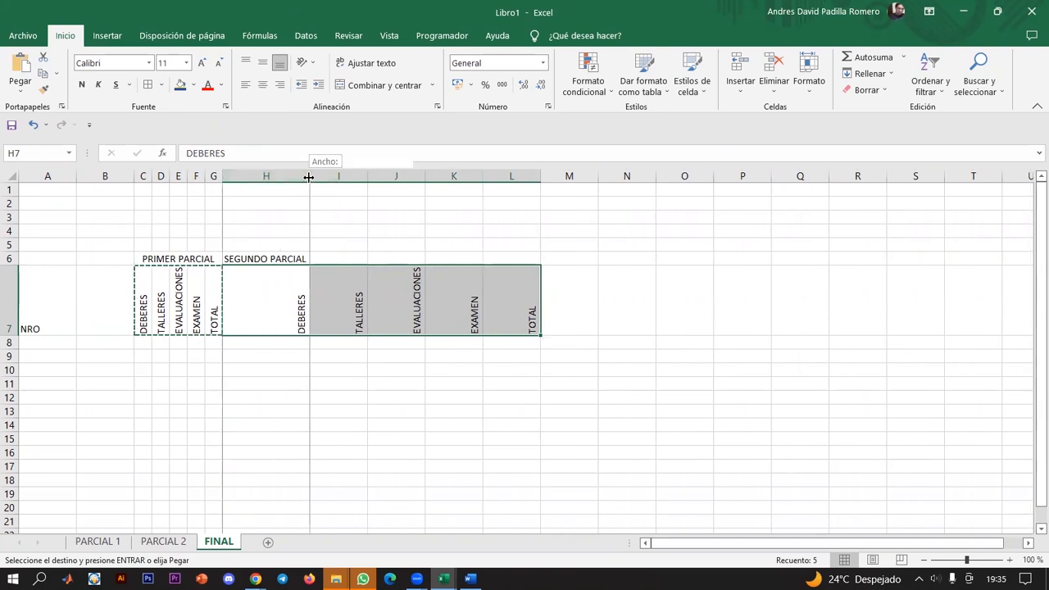
pyautogui.moveTo(263, 259); pyautogui.dragTo(500, 259)
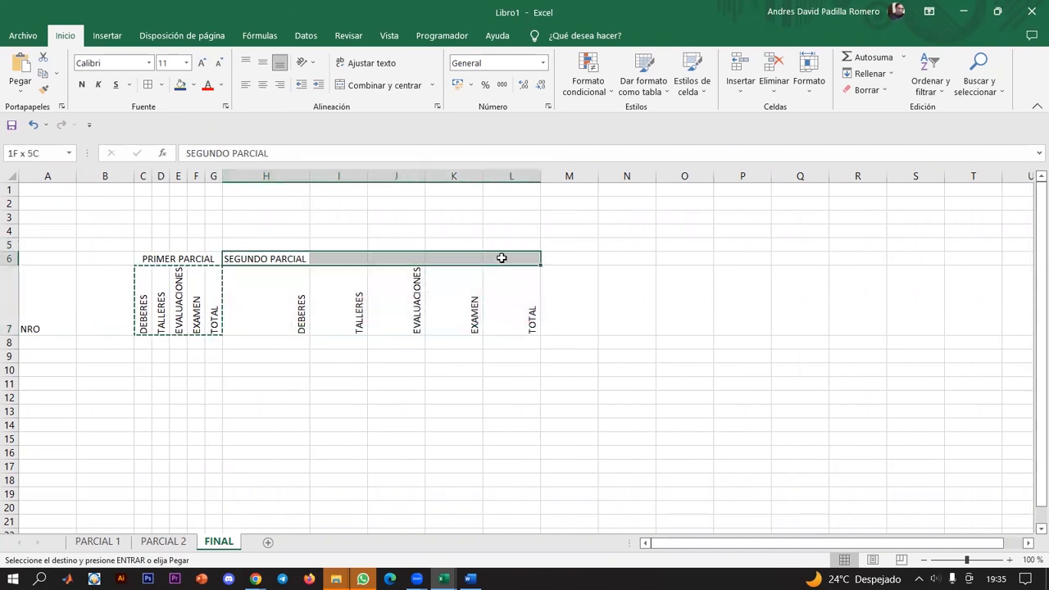
pyautogui.click(384, 85)
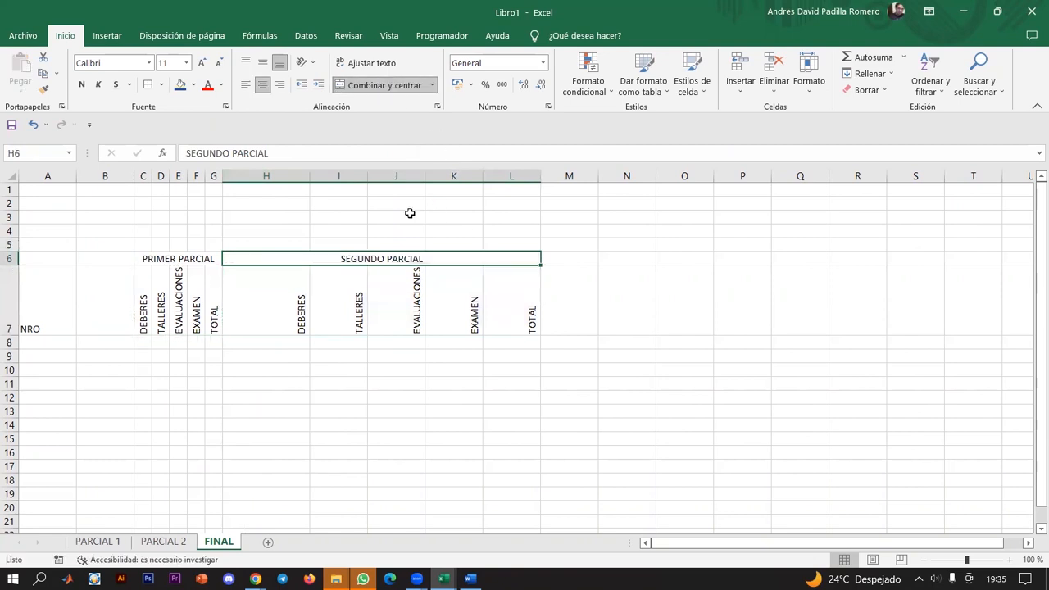
# - Autofit the widths of columns H through L to their rotated headings
pyautogui.click(307, 243)
pyautogui.doubleClick(310, 176)
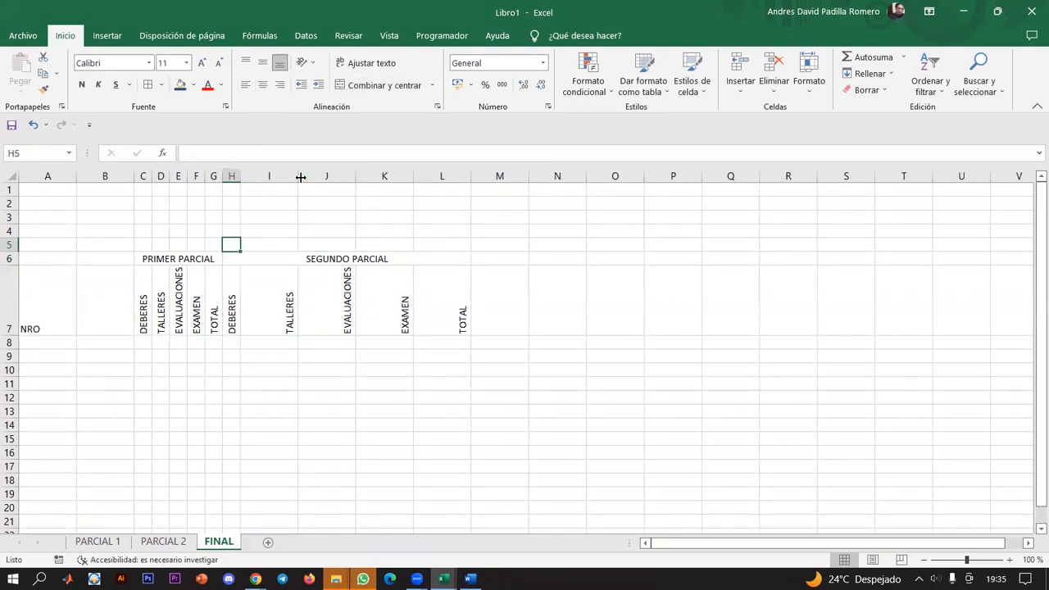
pyautogui.doubleClick(297, 176)
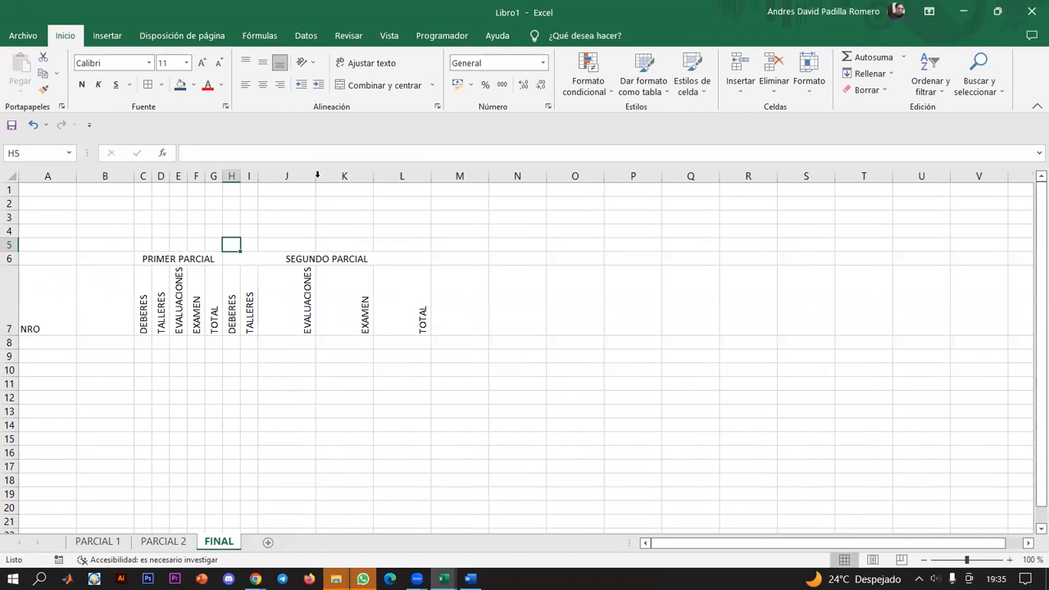
pyautogui.doubleClick(315, 175)
pyautogui.doubleClick(332, 176)
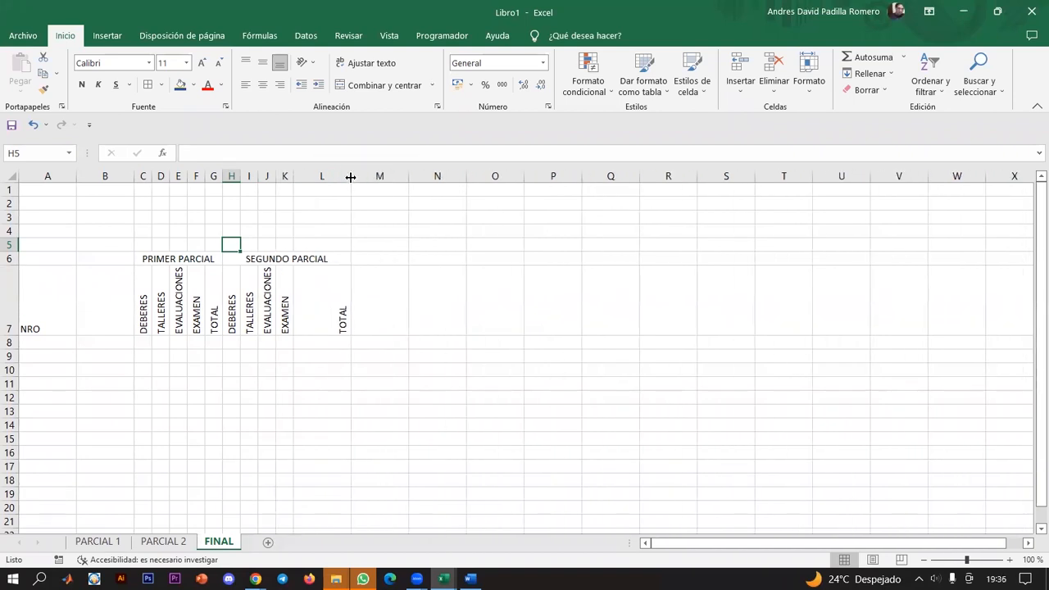
pyautogui.doubleClick(350, 176)
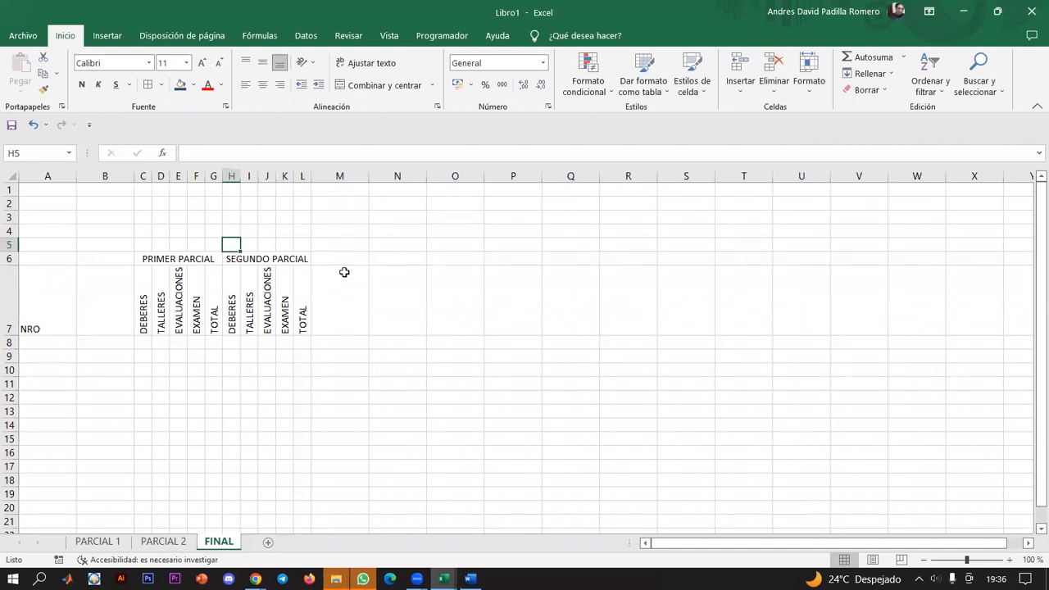
# - Enter the heading TOTAL in M7, after the second partial's columns
pyautogui.click(346, 301)
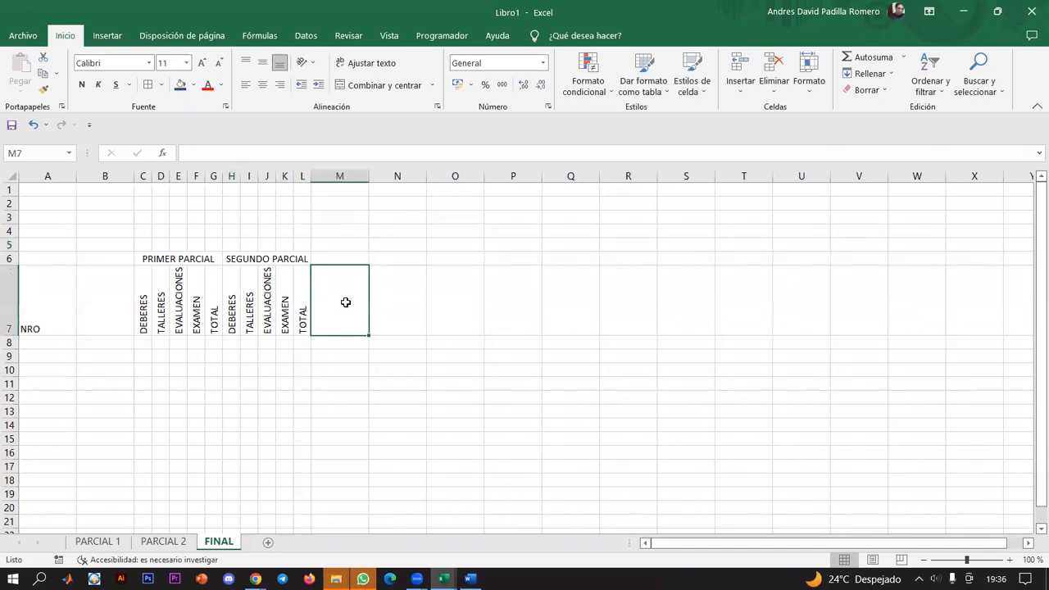
pyautogui.write('TOTA')
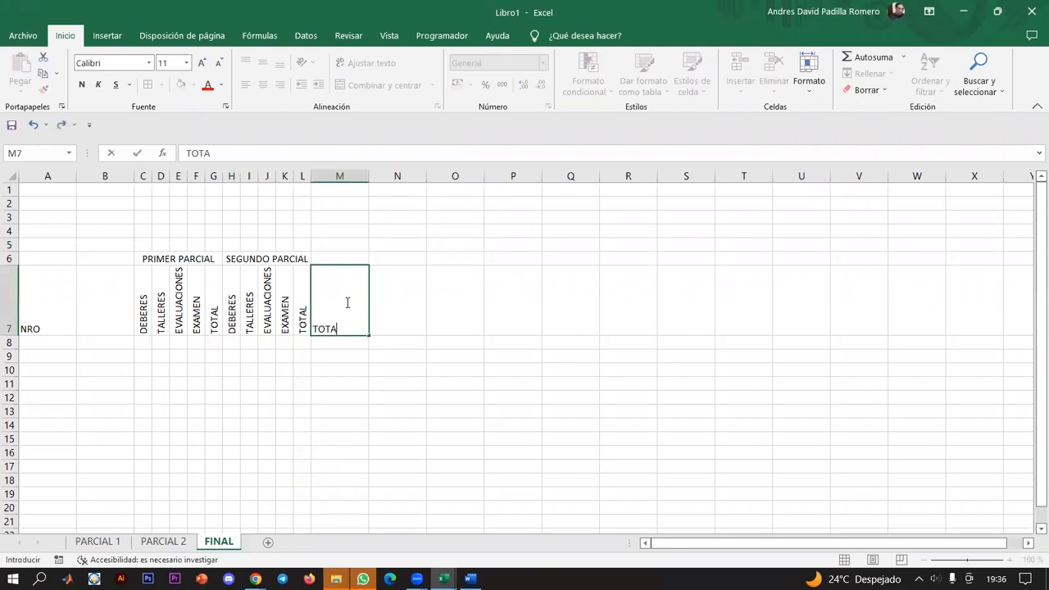
pyautogui.press('Return')
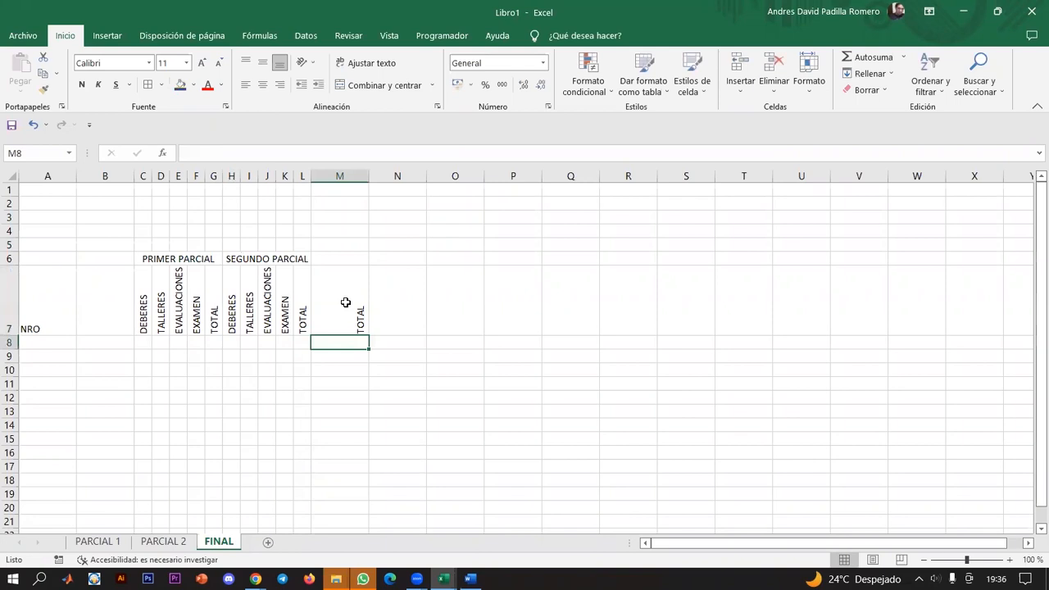
pyautogui.press('Up')
pyautogui.press('Right')
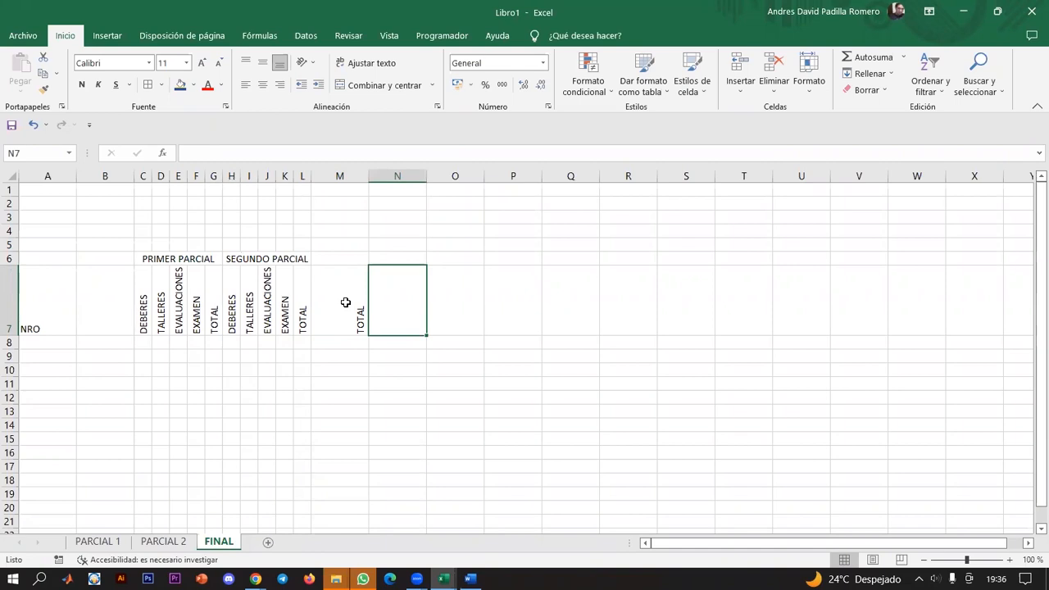
# - Set the heading in M7 to PROMEDIO TOTAL
pyautogui.click(346, 291)
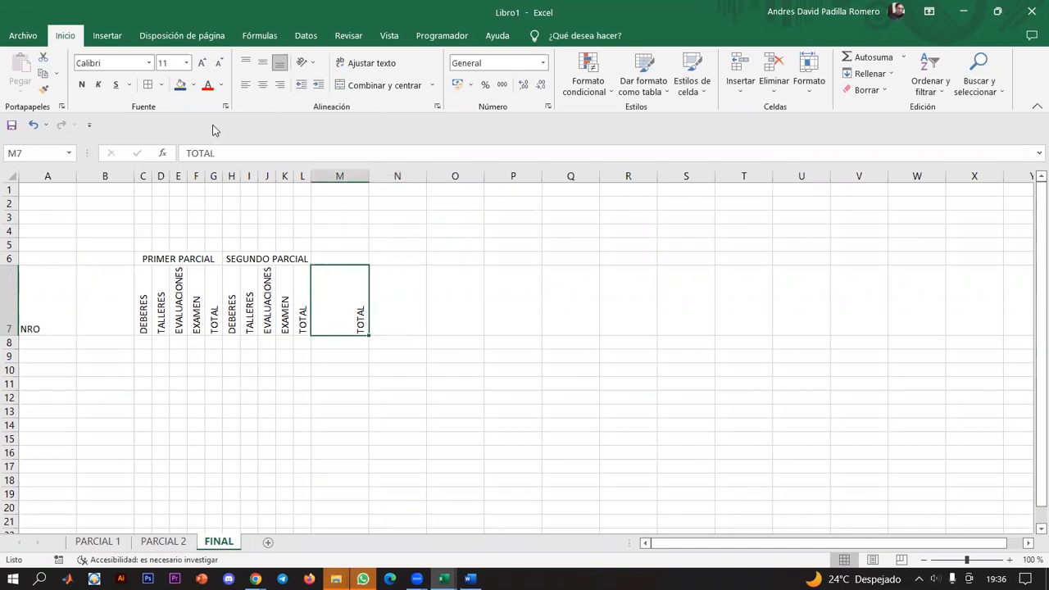
pyautogui.click(189, 156)
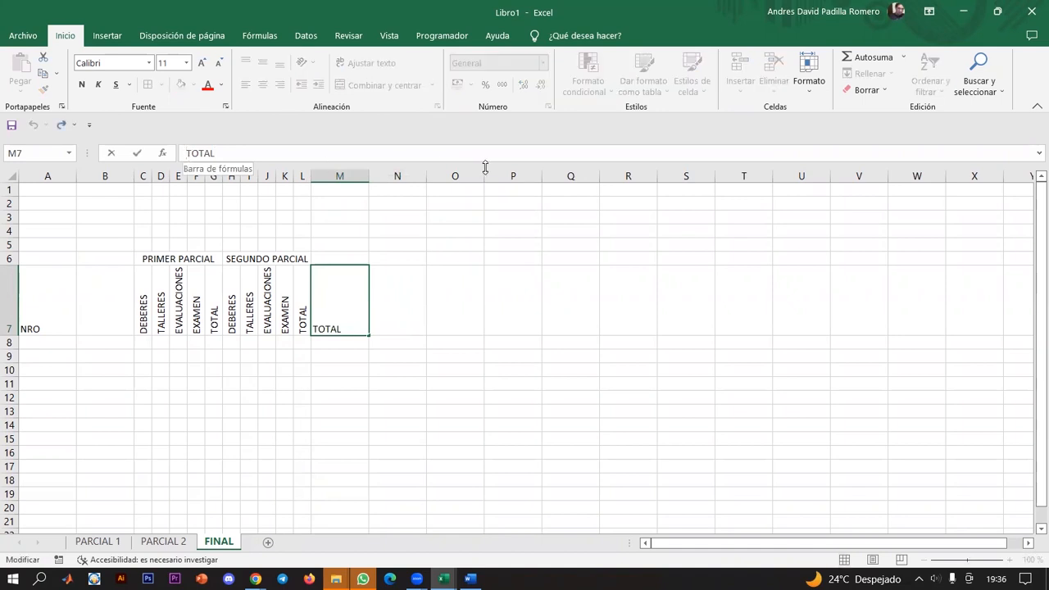
pyautogui.write('PT')
pyautogui.press('Delete')
pyautogui.press('Delete')
pyautogui.press('Delete')
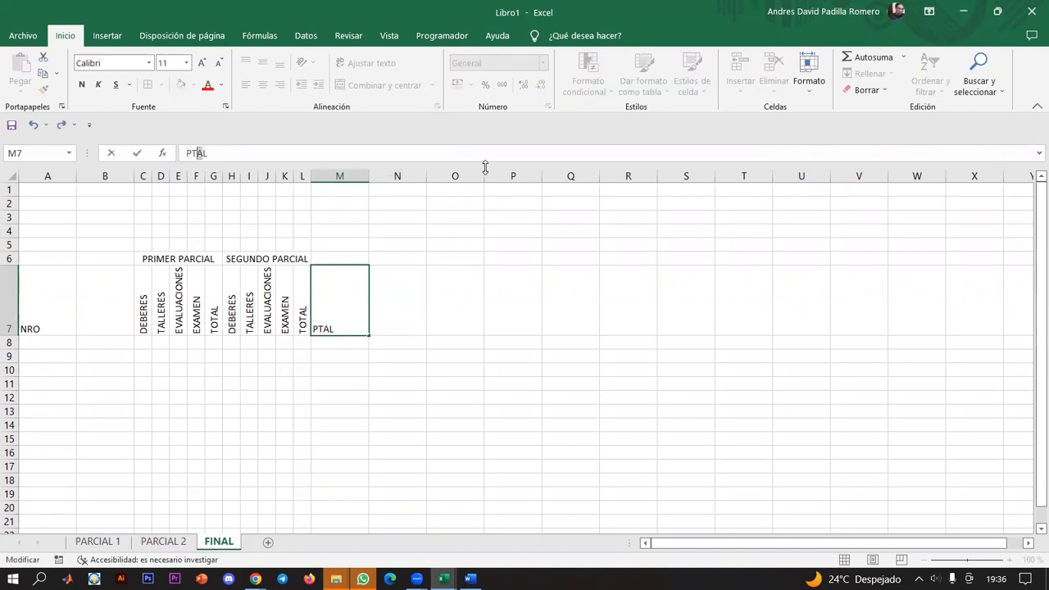
pyautogui.press('BackSpace')
pyautogui.write('ROME')
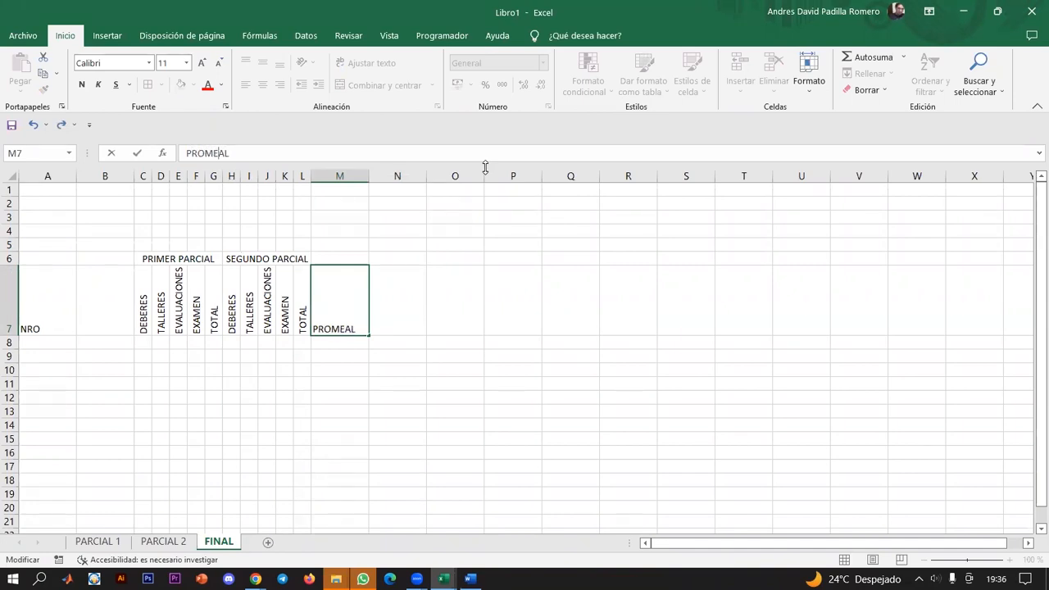
pyautogui.write('DIO TOT')
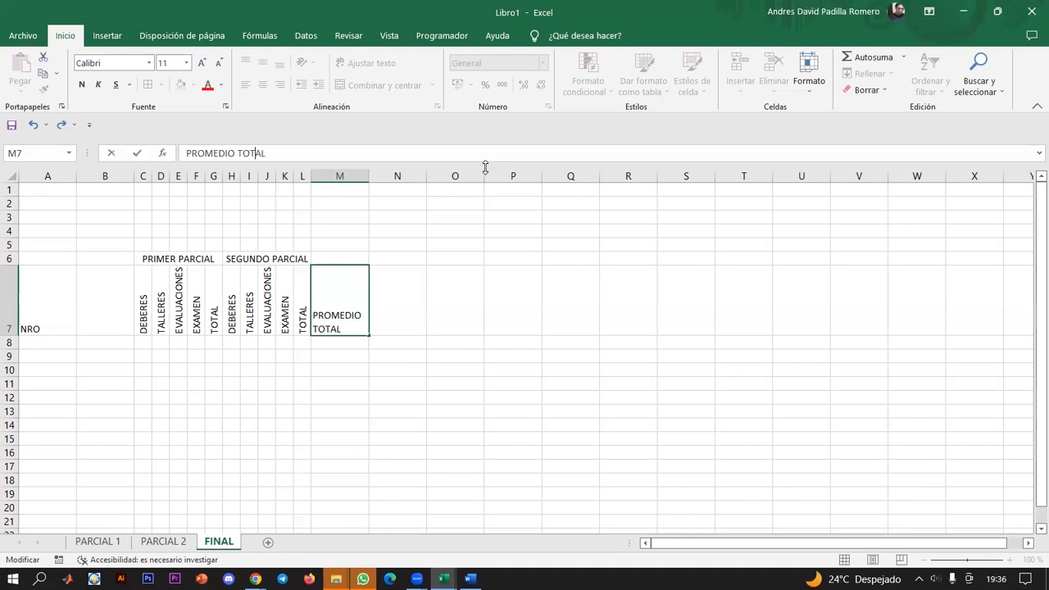
pyautogui.hotkey('ctrl', 'Return')
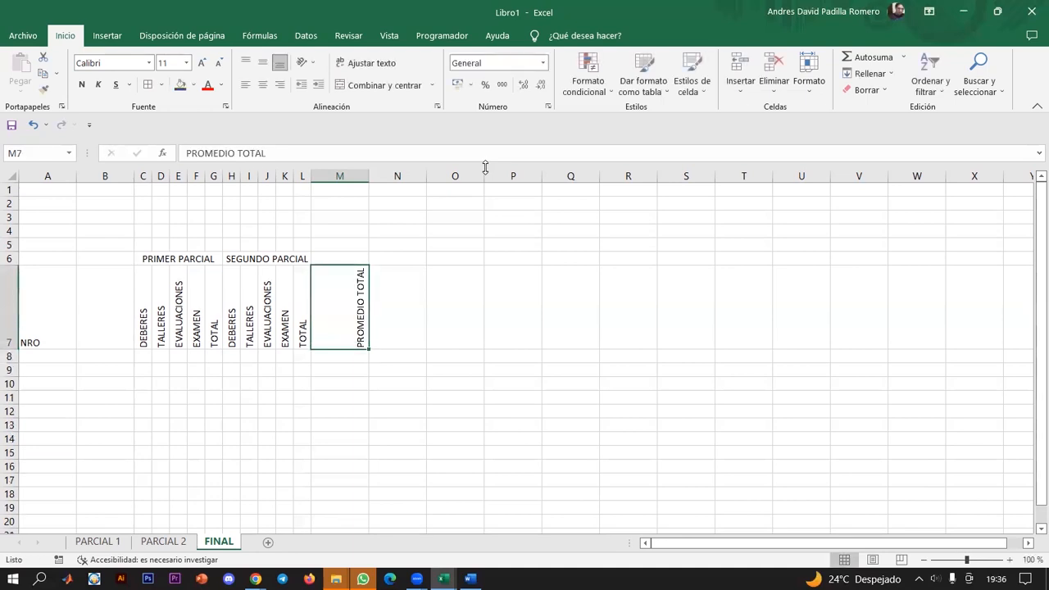
# - Enter the heading EXAMEN SUSPENSO in N7
pyautogui.click(405, 327)
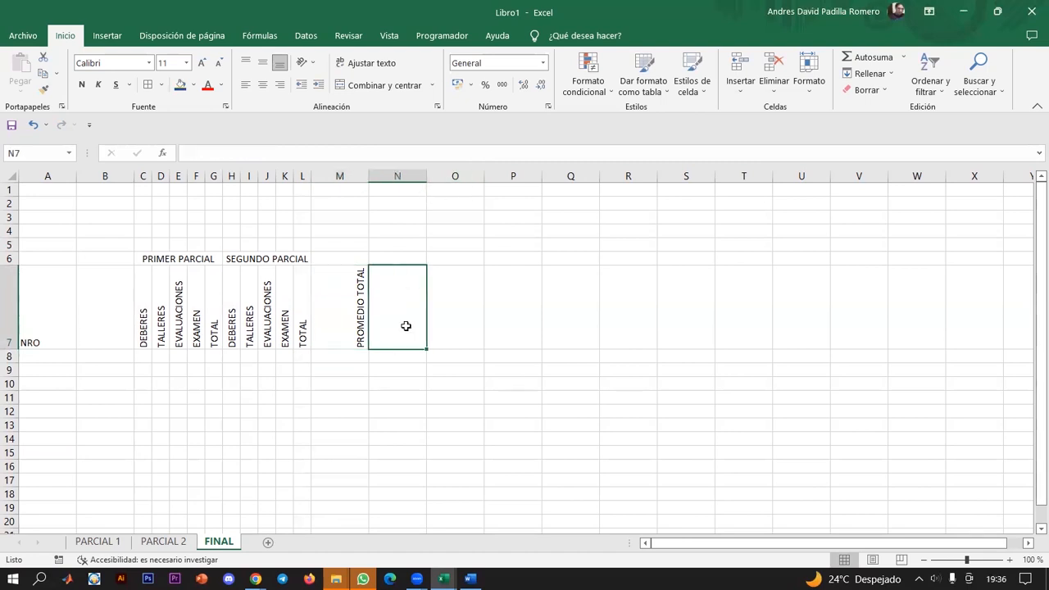
pyautogui.write('EX')
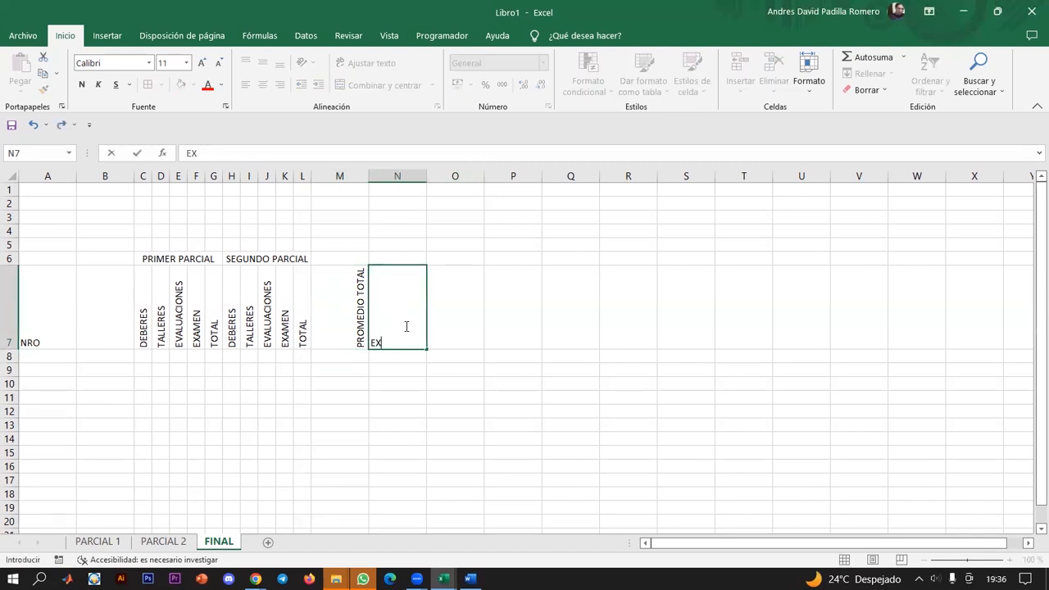
pyautogui.write('AMEN SUSPENSO')
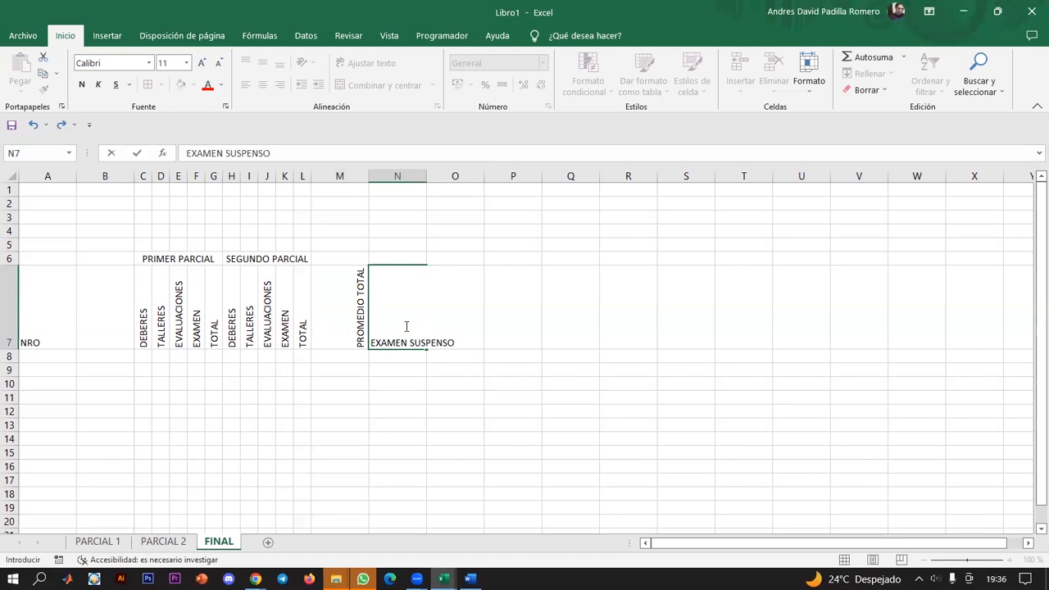
pyautogui.press('Return')
pyautogui.click(406, 327)
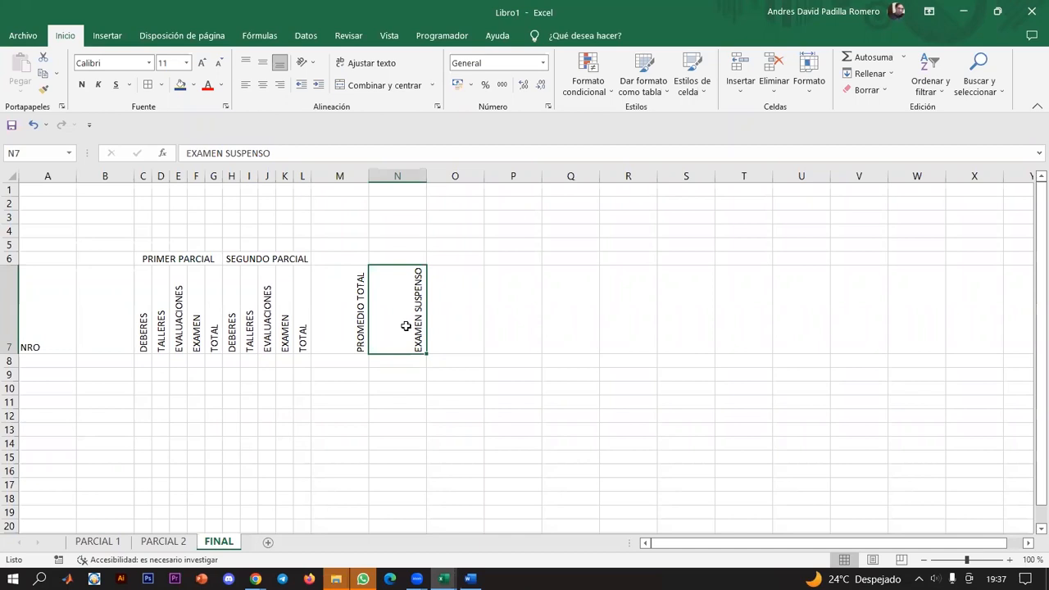
# - Enter the heading NOTAL FINAL in O7
pyautogui.press('Right')
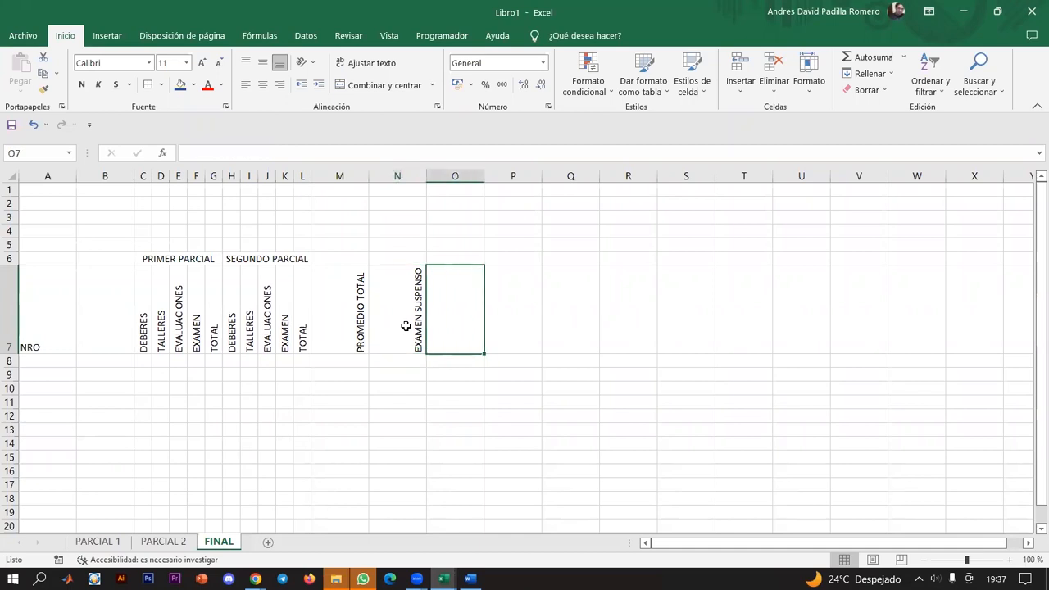
pyautogui.write('NOTAL')
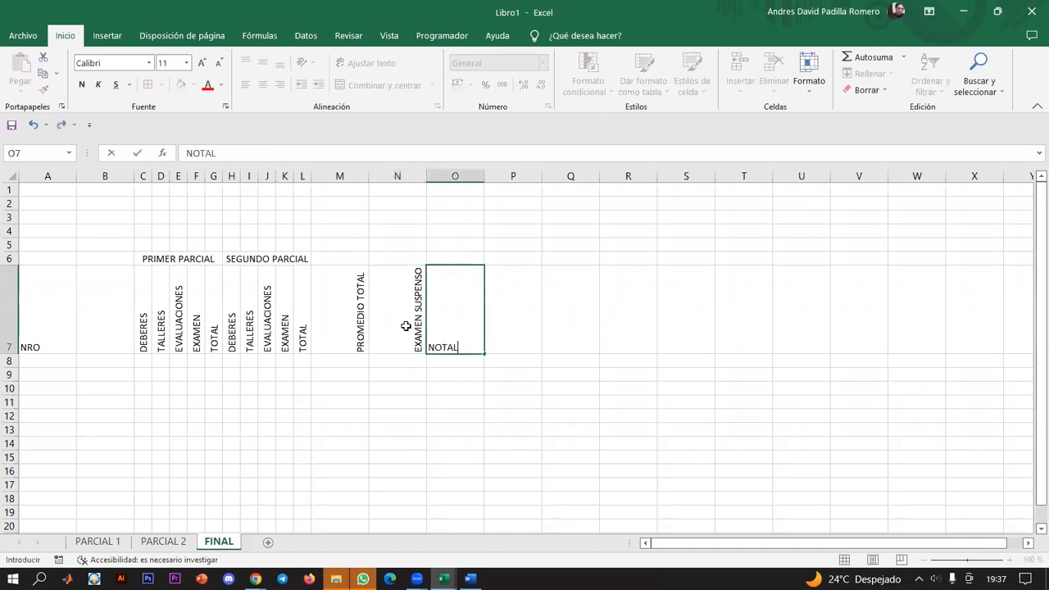
pyautogui.write(' FINAL')
pyautogui.press('Return')
pyautogui.press('Up')
# - Enter the heading OBSERVACIÓN, with its accent, in P7
pyautogui.press('Right')
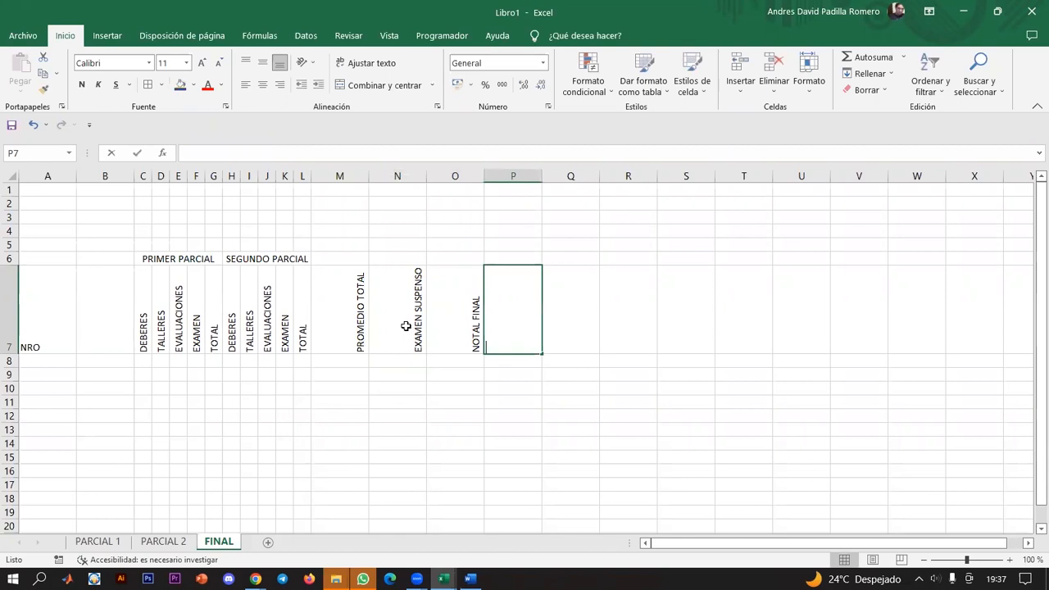
pyautogui.write('OBSERVACI')
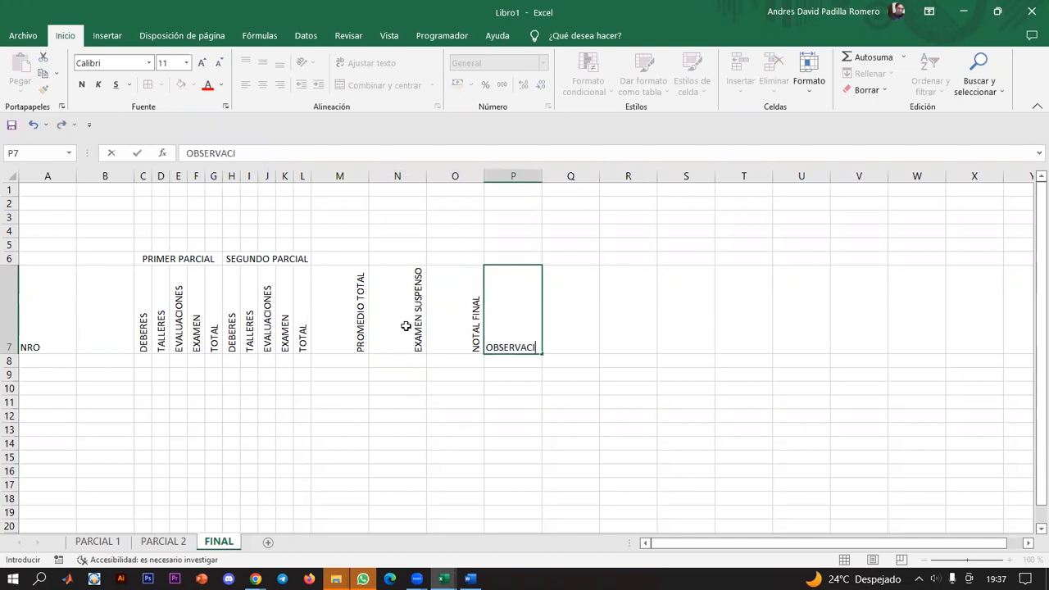
pyautogui.write('´N')
pyautogui.press('BackSpace')
pyautogui.press('BackSpace')
pyautogui.write('Ó')
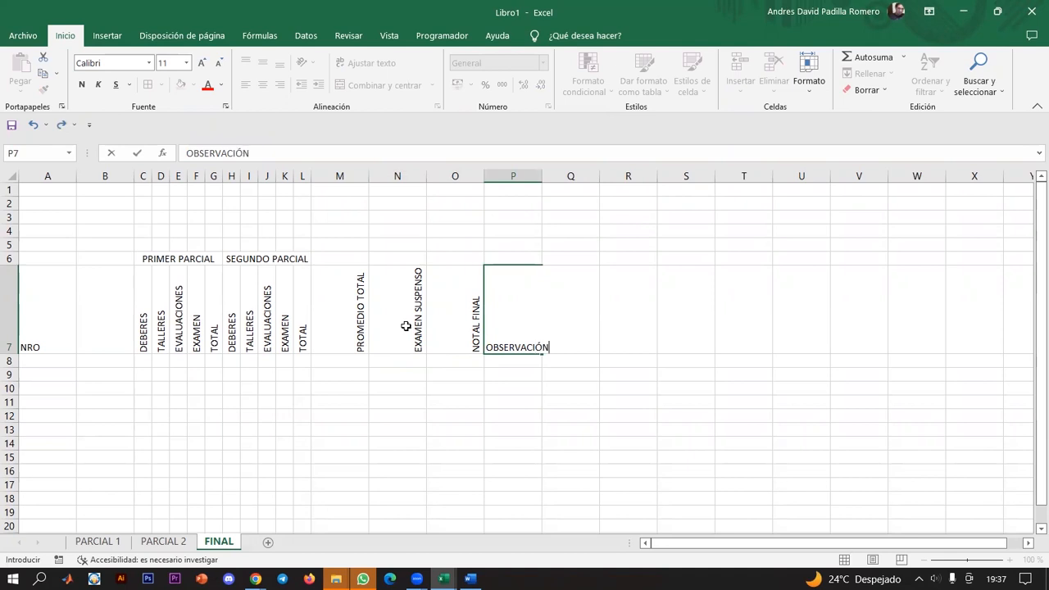
pyautogui.write('N')
pyautogui.press('Return')
pyautogui.press('Up')
# - Complete the heading row with DESCRIPCIÓN in Q7
pyautogui.press('Right')
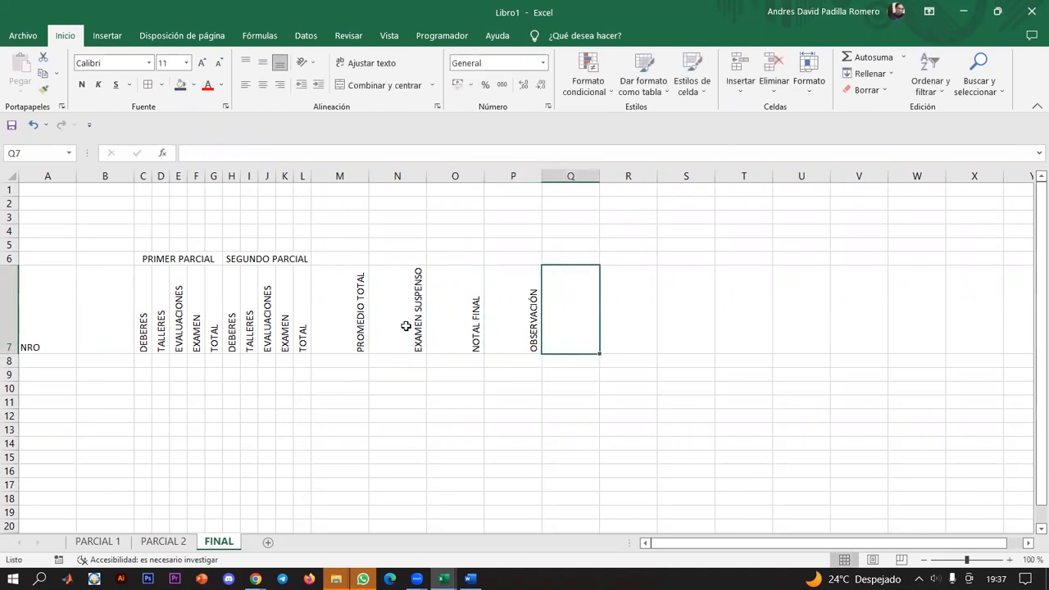
pyautogui.write('DE')
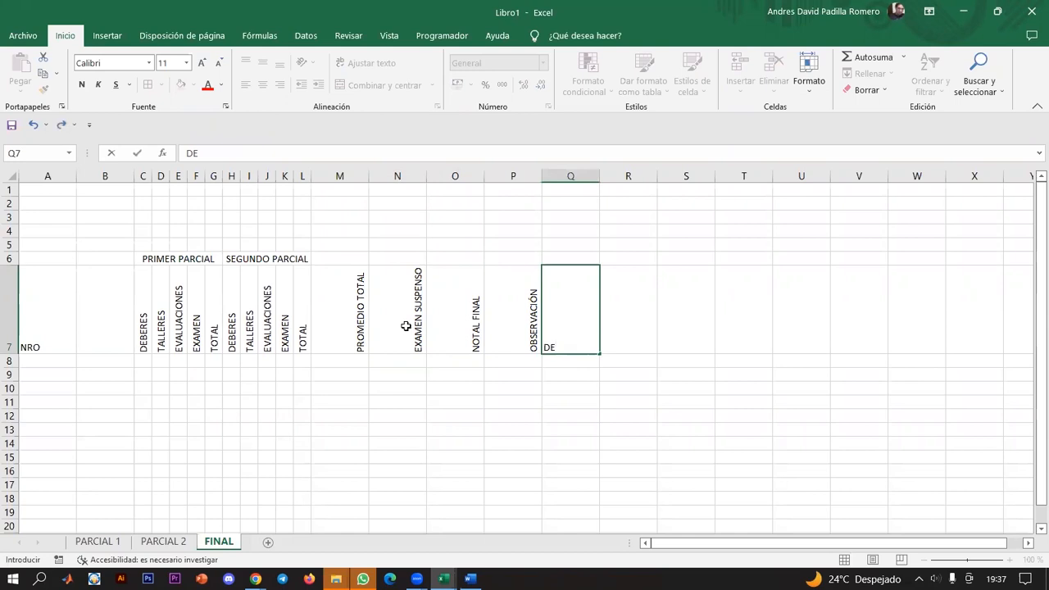
pyautogui.write('SCRIPCIÓN')
pyautogui.press('Return')
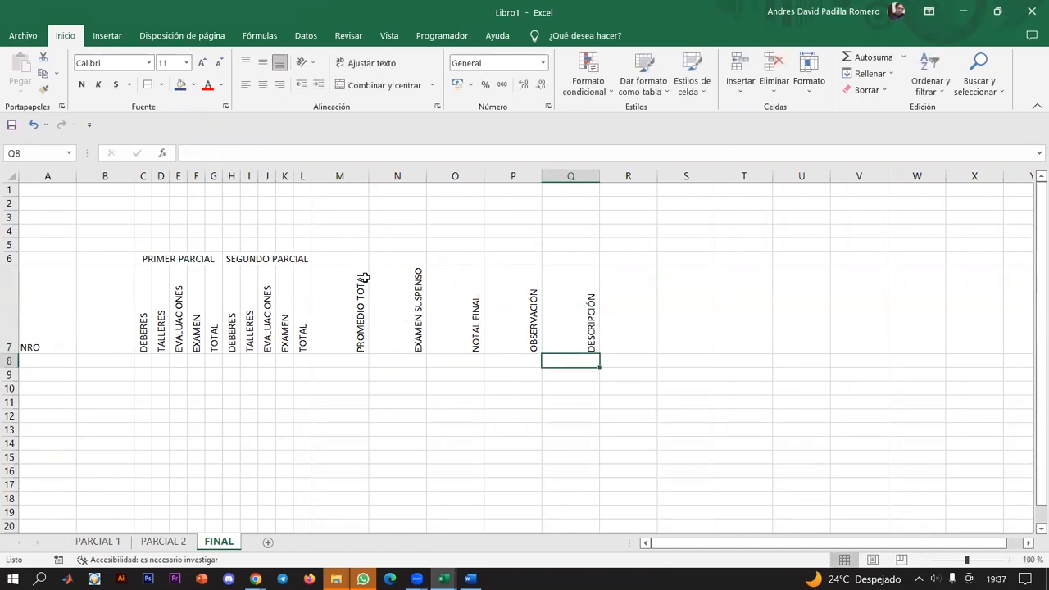
# - Merge and center rows 6 and 7 separately for each heading from PROMEDIO TOTAL in column M through DESCRIPCIÓN in column Q
pyautogui.moveTo(347, 257); pyautogui.dragTo(350, 310)
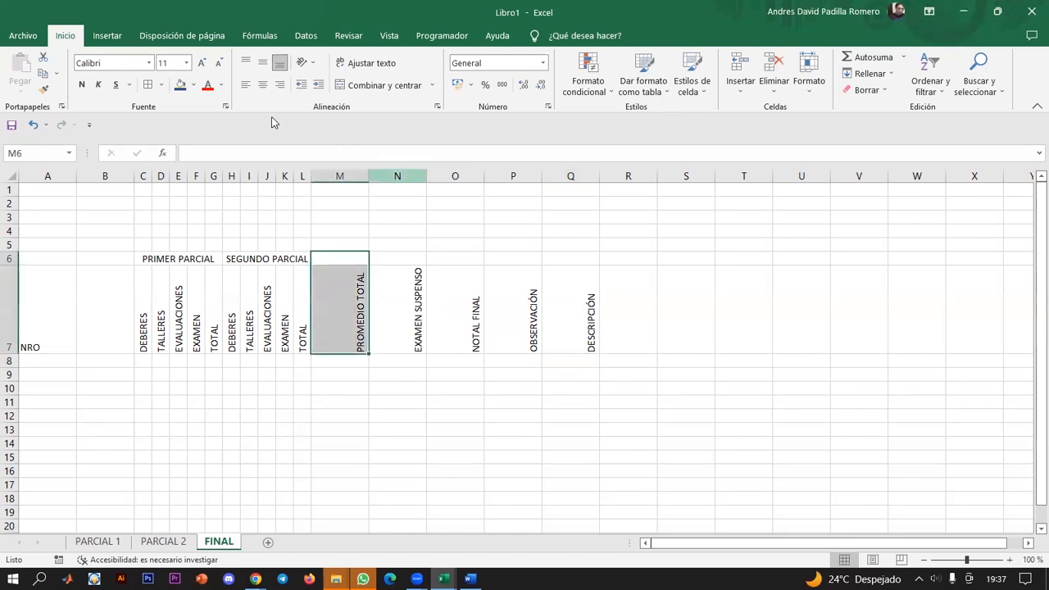
pyautogui.click(381, 86)
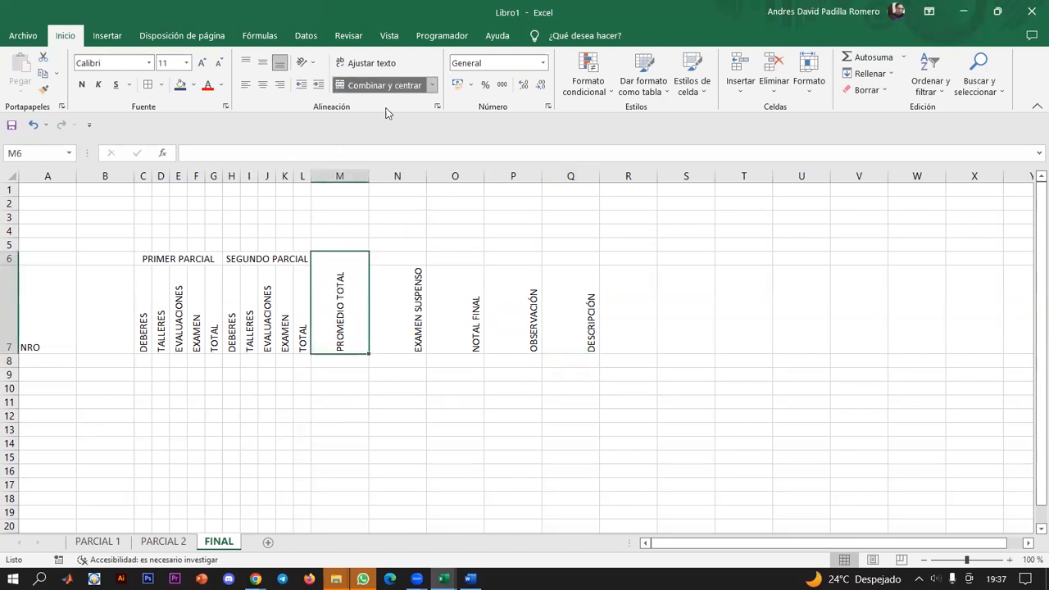
pyautogui.moveTo(398, 257); pyautogui.dragTo(404, 320)
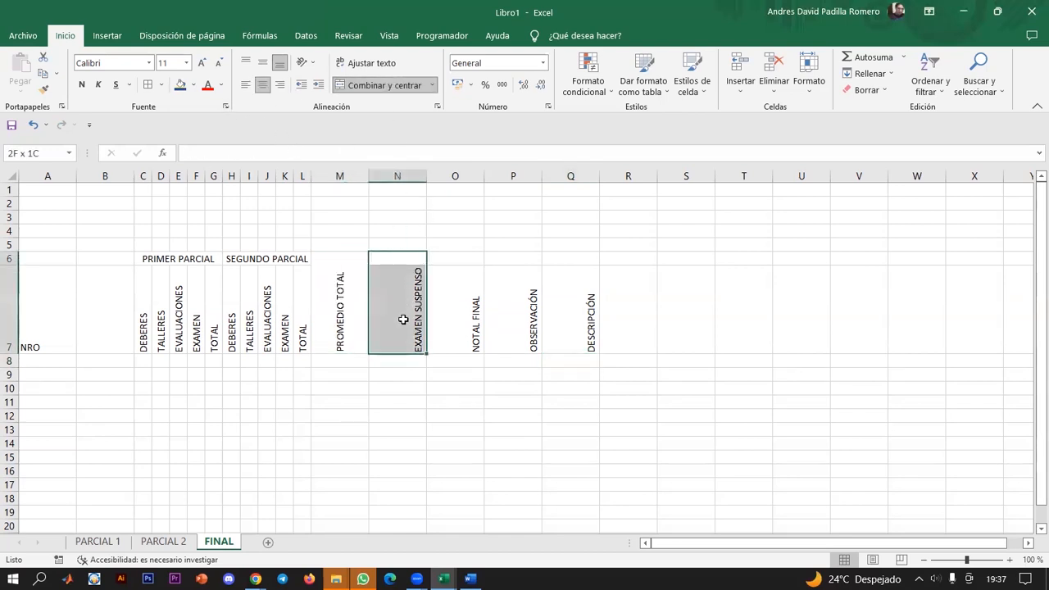
pyautogui.click(381, 86)
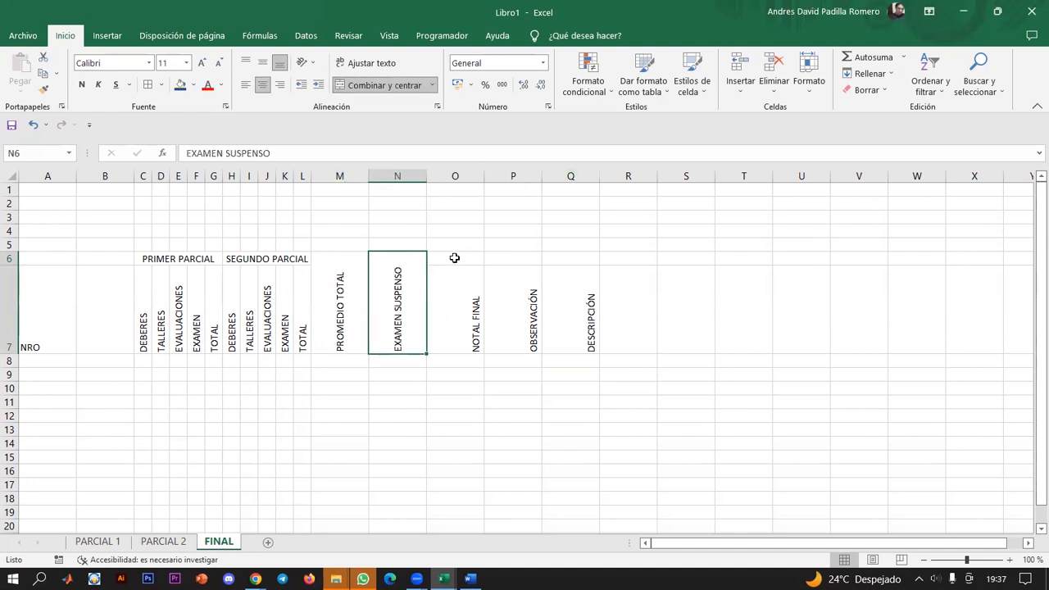
pyautogui.moveTo(452, 257); pyautogui.dragTo(470, 328)
pyautogui.click(380, 86)
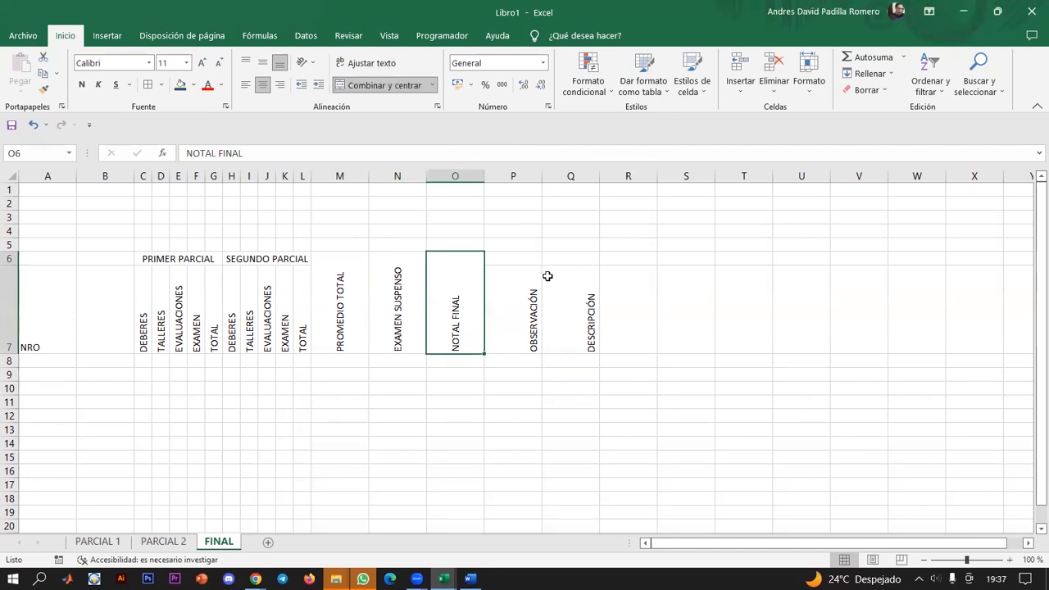
pyautogui.moveTo(513, 257); pyautogui.dragTo(513, 301)
pyautogui.click(384, 85)
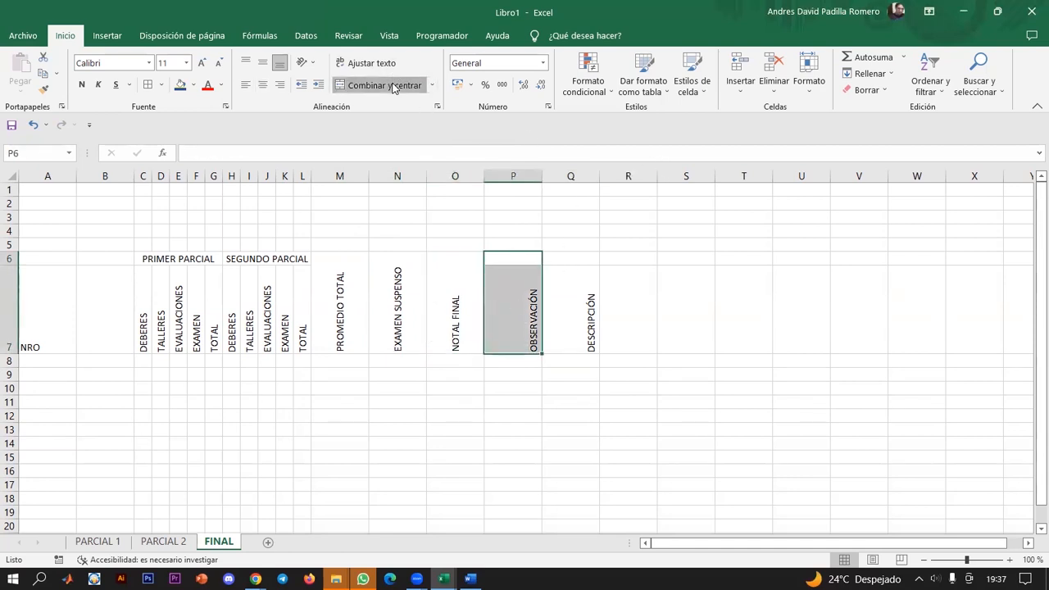
pyautogui.click(564, 256)
pyautogui.moveTo(564, 256); pyautogui.dragTo(574, 300)
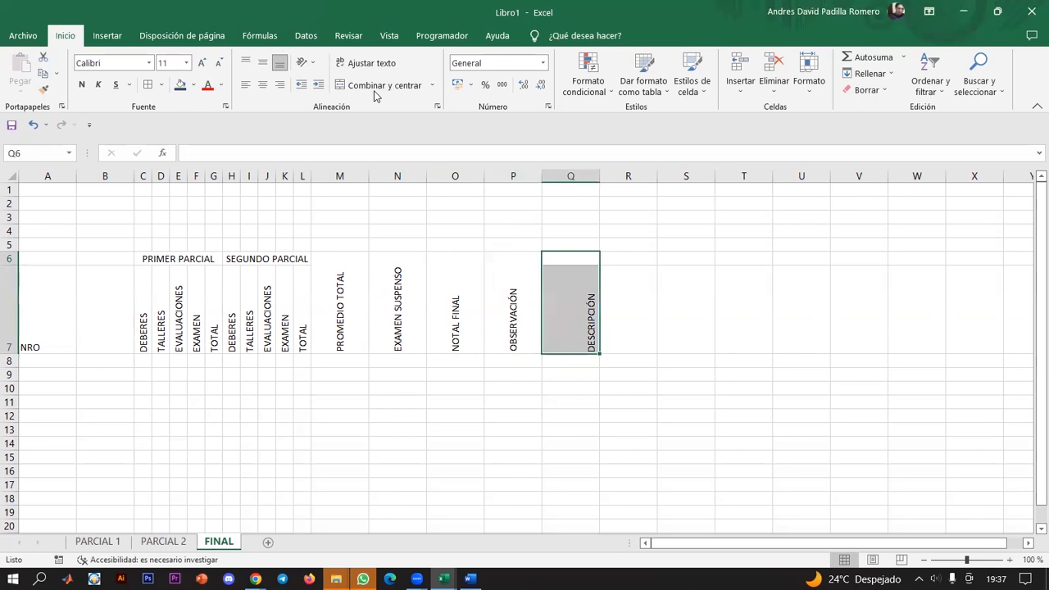
pyautogui.click(374, 91)
# - Merge and center the NRO heading across A6:A7
pyautogui.click(303, 332)
pyautogui.press('Left')
pyautogui.press('Left')
pyautogui.press('Left')
pyautogui.press('Left')
pyautogui.press('Left')
pyautogui.press('Left')
pyautogui.press('Left')
pyautogui.press('Left')
pyautogui.press('Left')
pyautogui.press('Left')
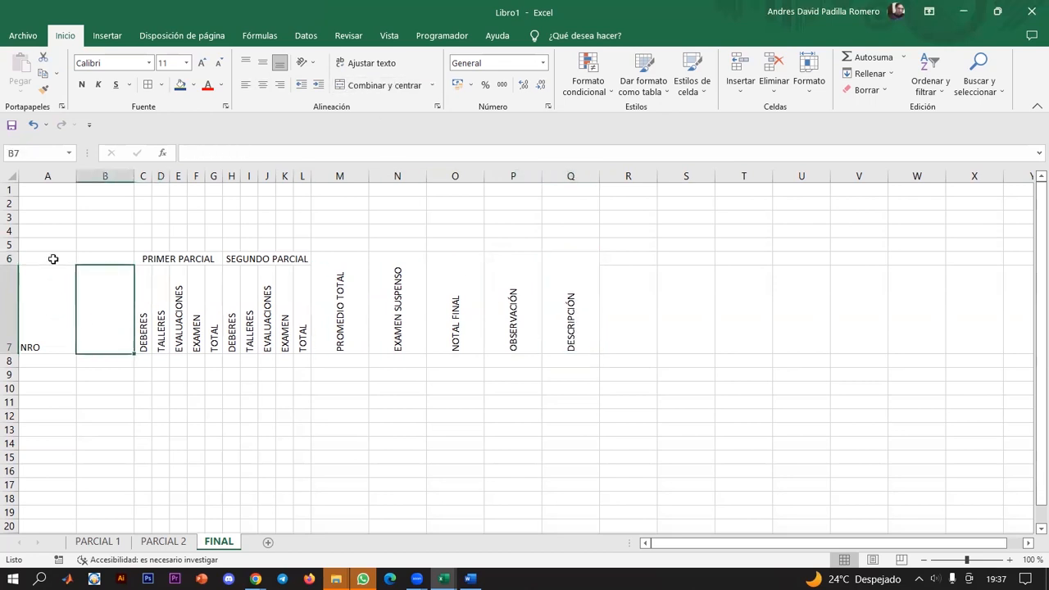
pyautogui.moveTo(52, 259); pyautogui.dragTo(51, 319)
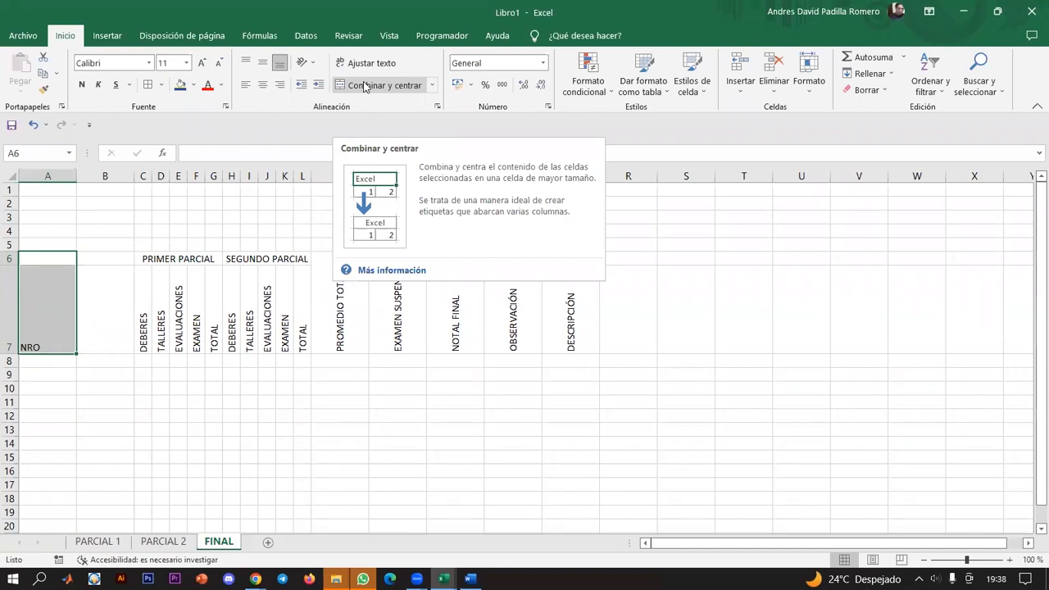
pyautogui.click(365, 87)
pyautogui.click(387, 288)
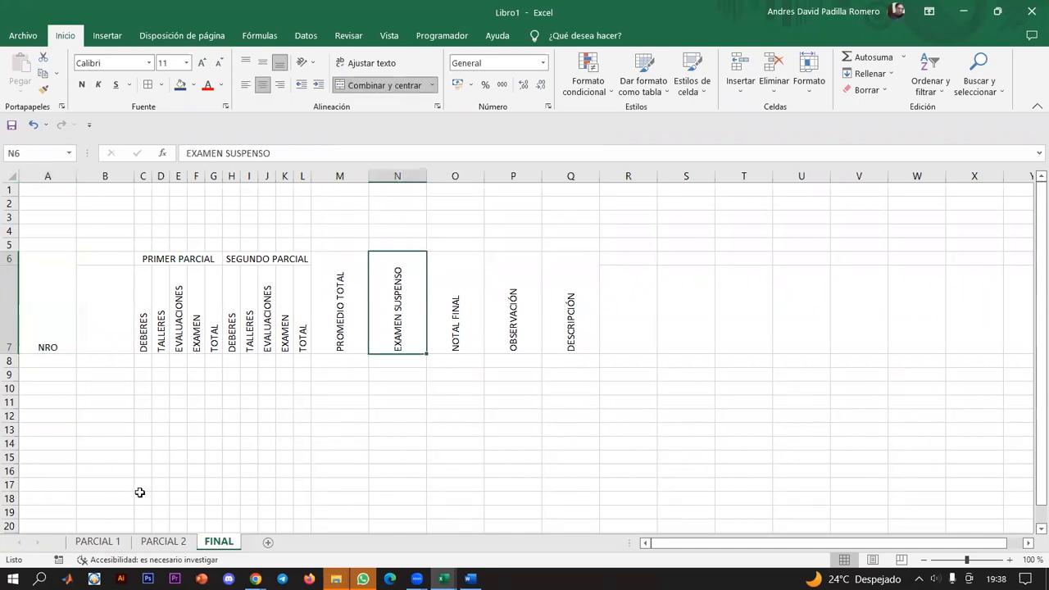
# - Check the PARCIAL 1 and PARCIAL 2 tables, then autofit column A on the FINAL sheet to the NRO heading
pyautogui.click(98, 541)
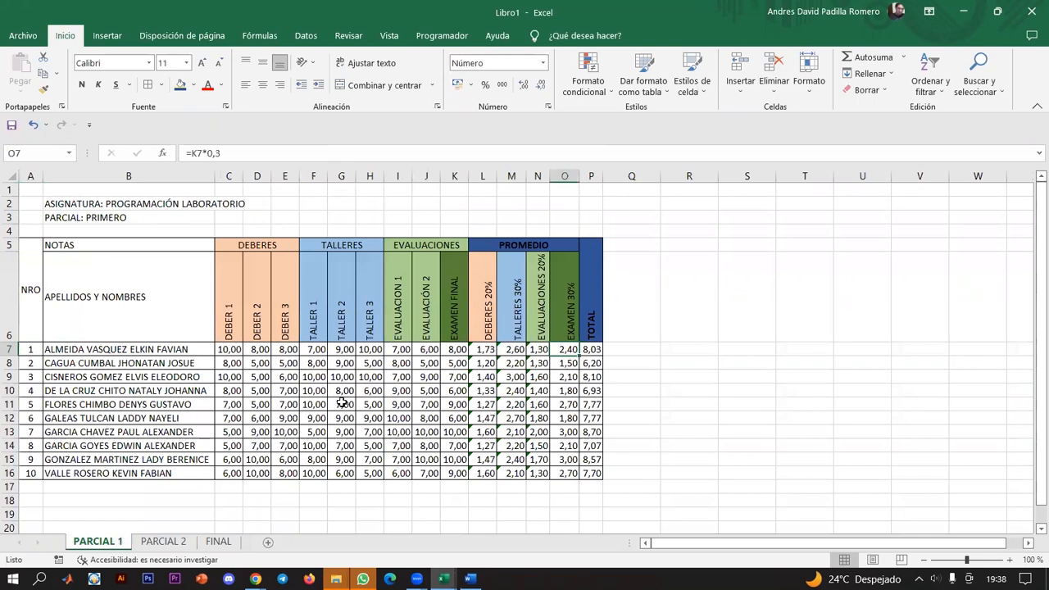
pyautogui.click(161, 542)
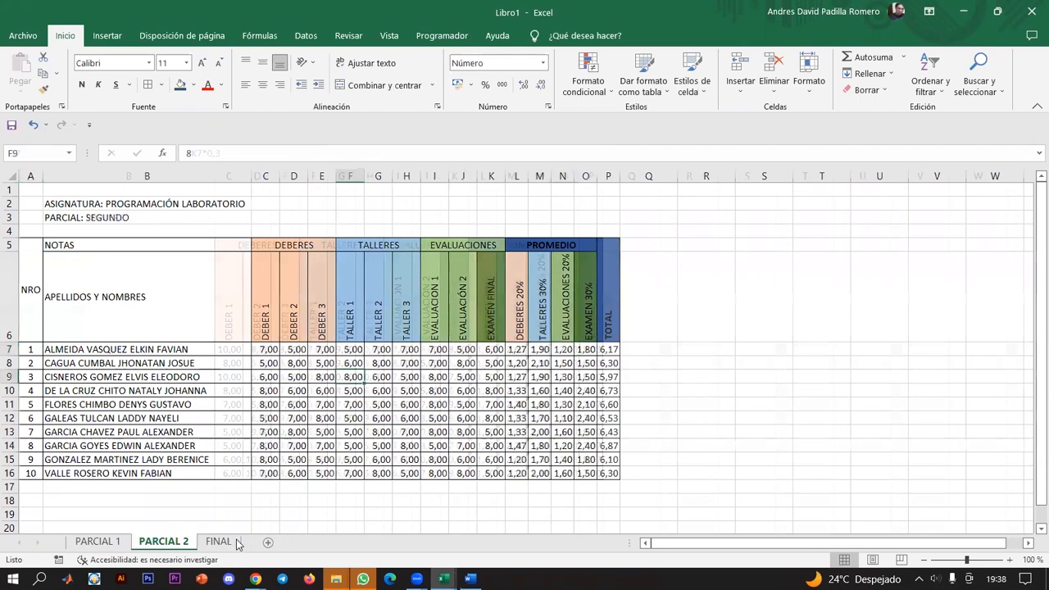
pyautogui.click(219, 542)
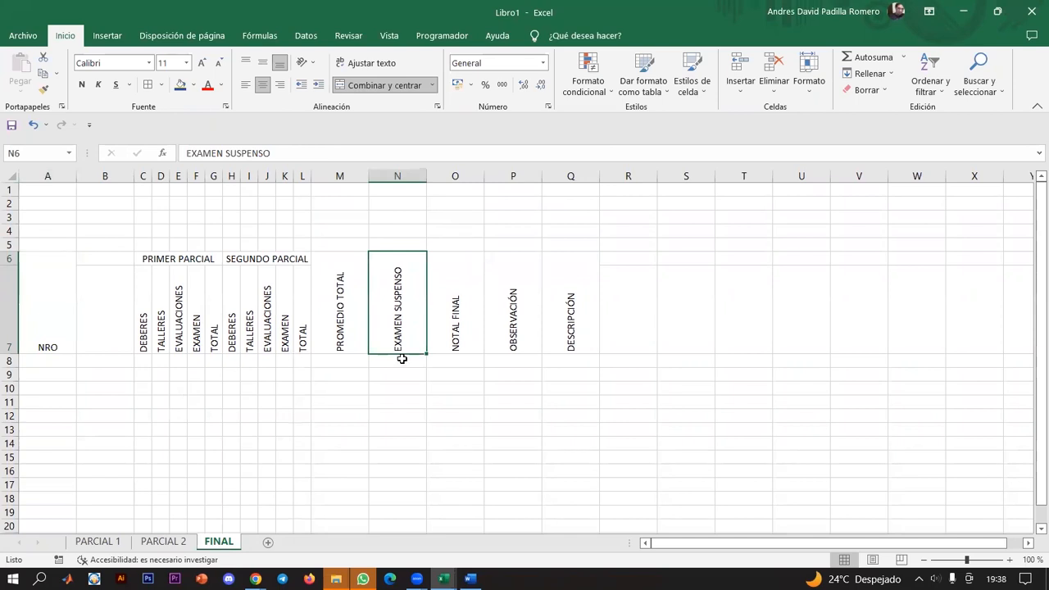
pyautogui.click(160, 339)
pyautogui.click(76, 332)
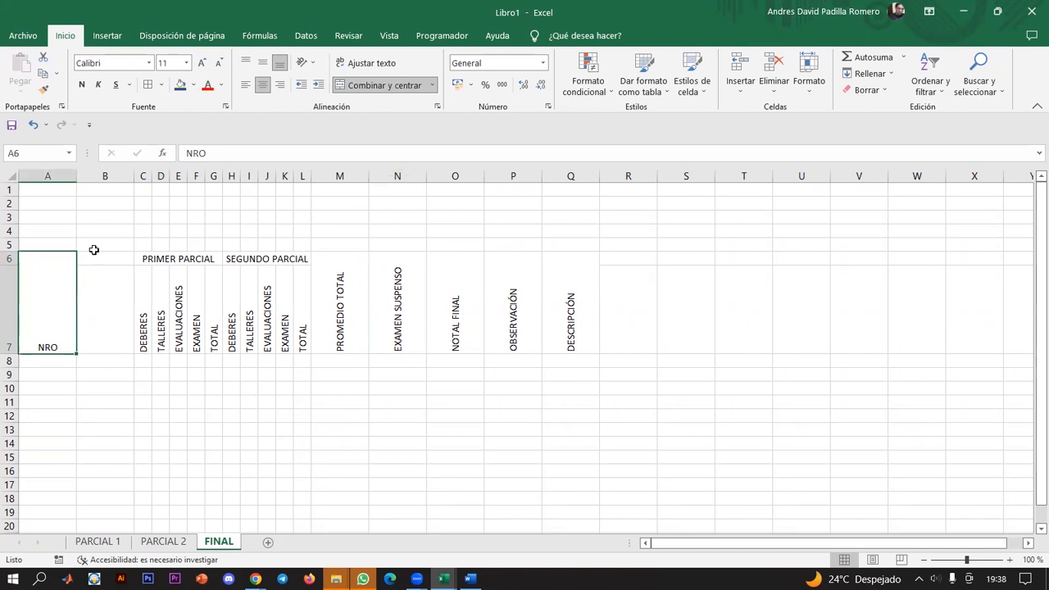
pyautogui.doubleClick(76, 175)
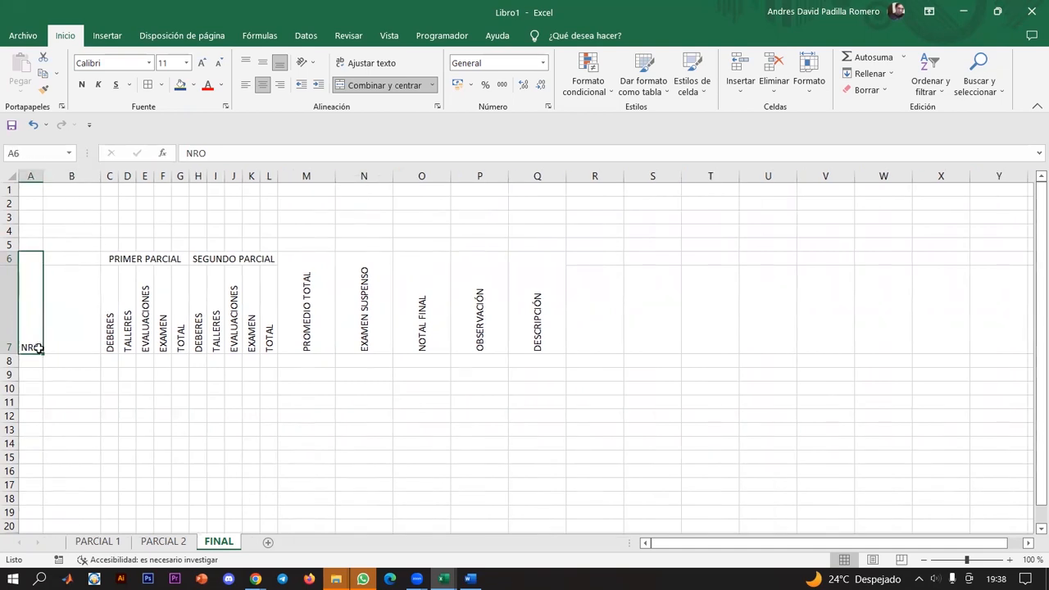
# - Apply all borders to the range A6:R17 on the FINAL sheet
pyautogui.click(74, 324)
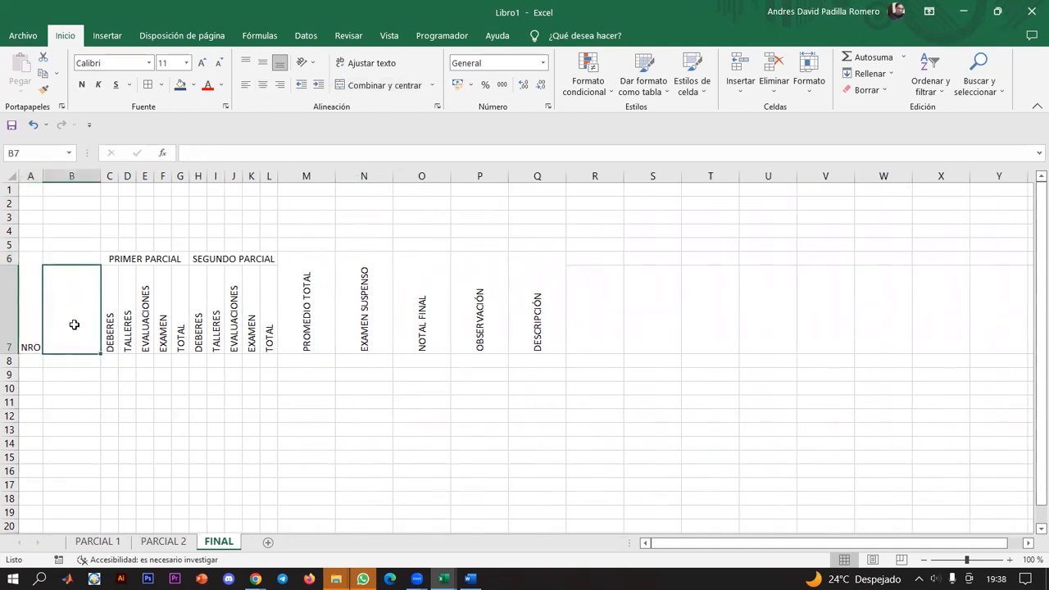
pyautogui.click(78, 257)
pyautogui.click(93, 293)
pyautogui.moveTo(45, 259); pyautogui.dragTo(520, 333)
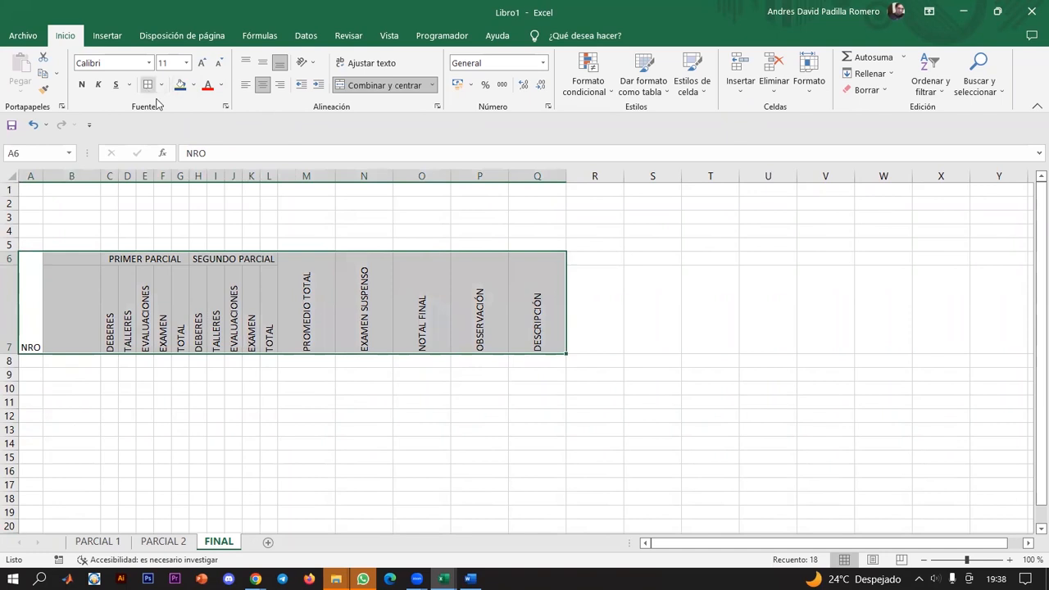
pyautogui.click(233, 387)
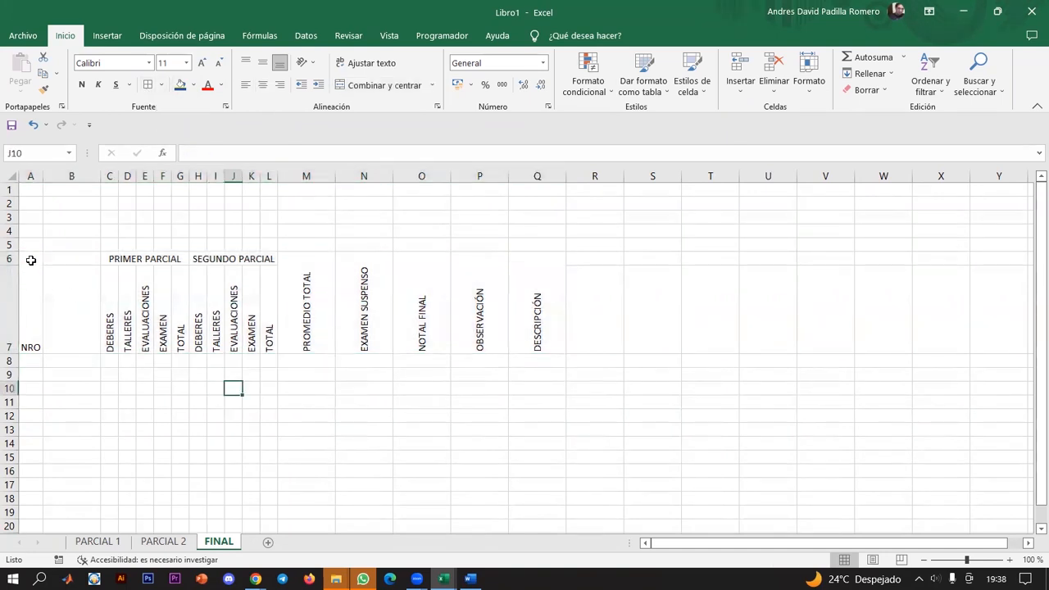
pyautogui.moveTo(496, 407); pyautogui.dragTo(597, 485)
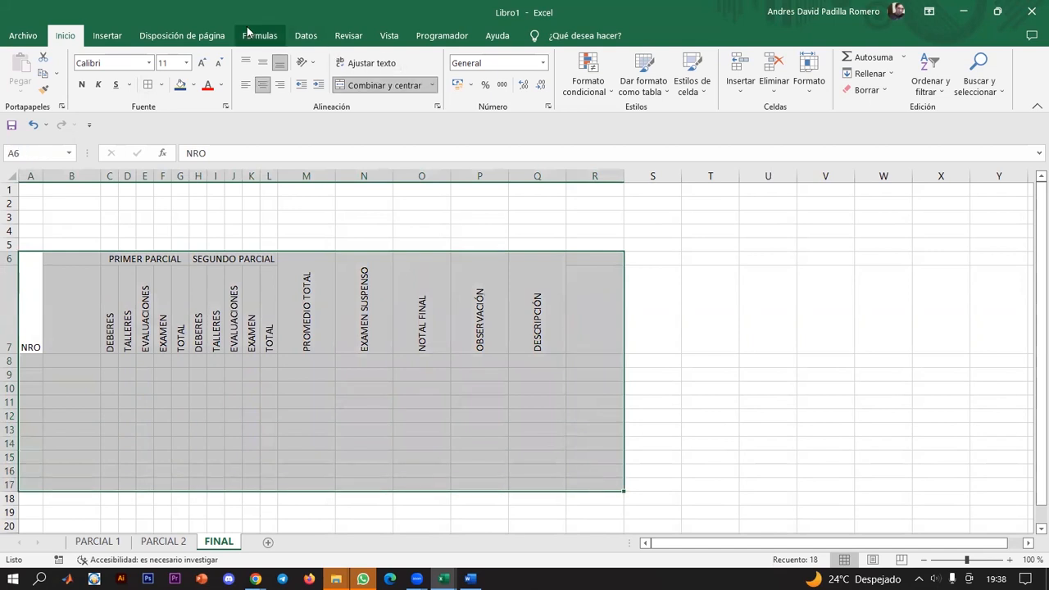
pyautogui.click(149, 84)
pyautogui.click(417, 374)
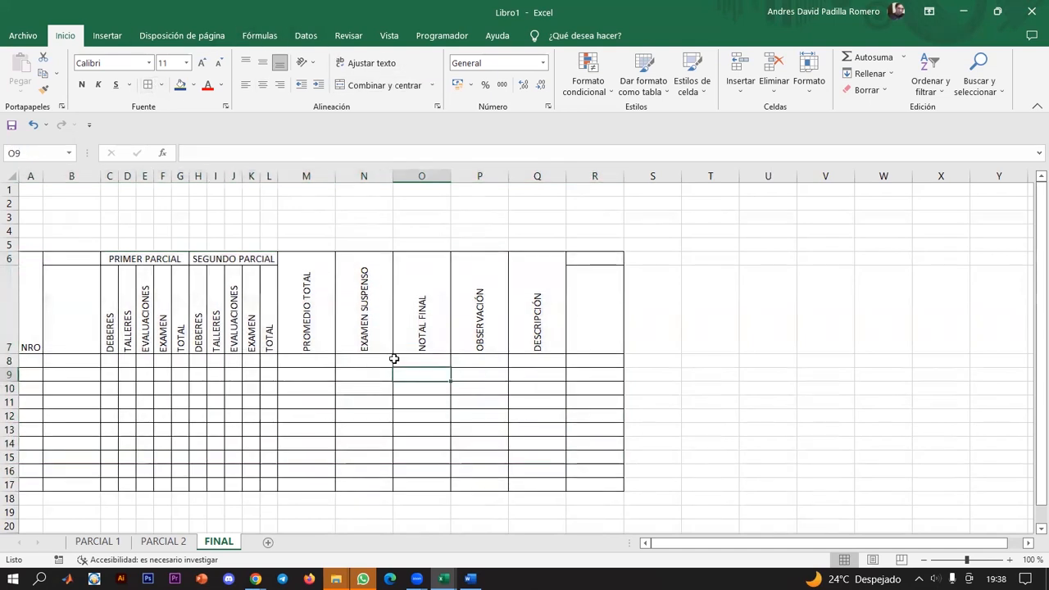
# - Link A8 on the FINAL sheet to the first student number in cell A7 of PARCIAL 1
pyautogui.click(105, 295)
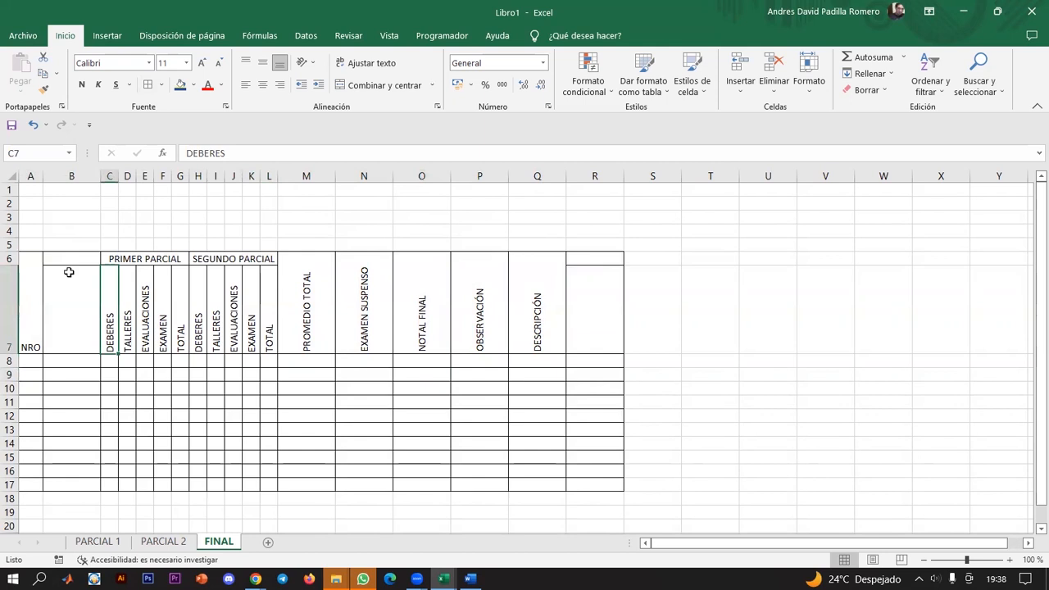
pyautogui.click(68, 272)
pyautogui.click(78, 259)
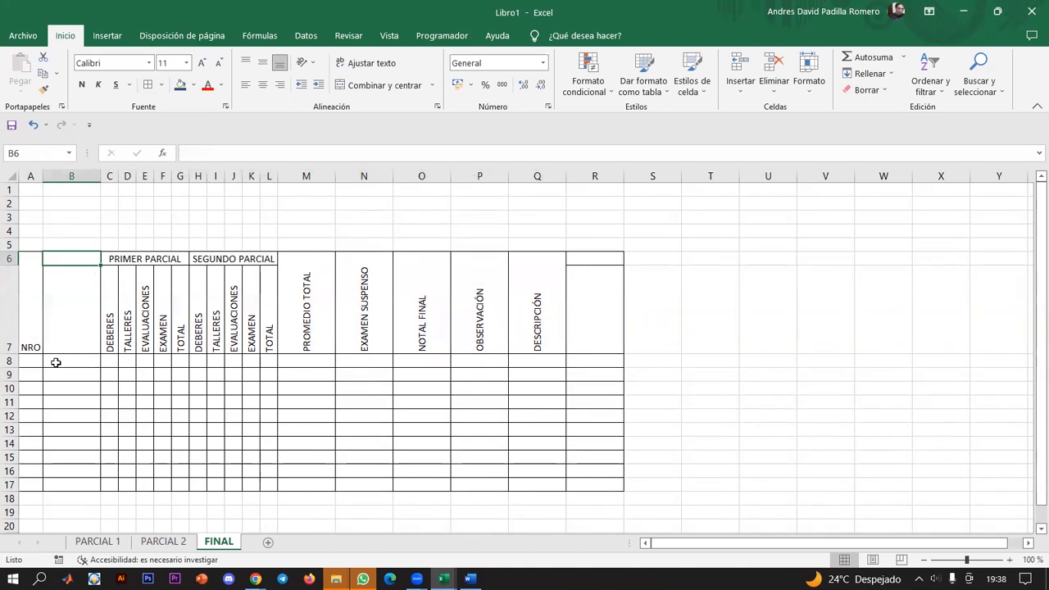
pyautogui.click(32, 359)
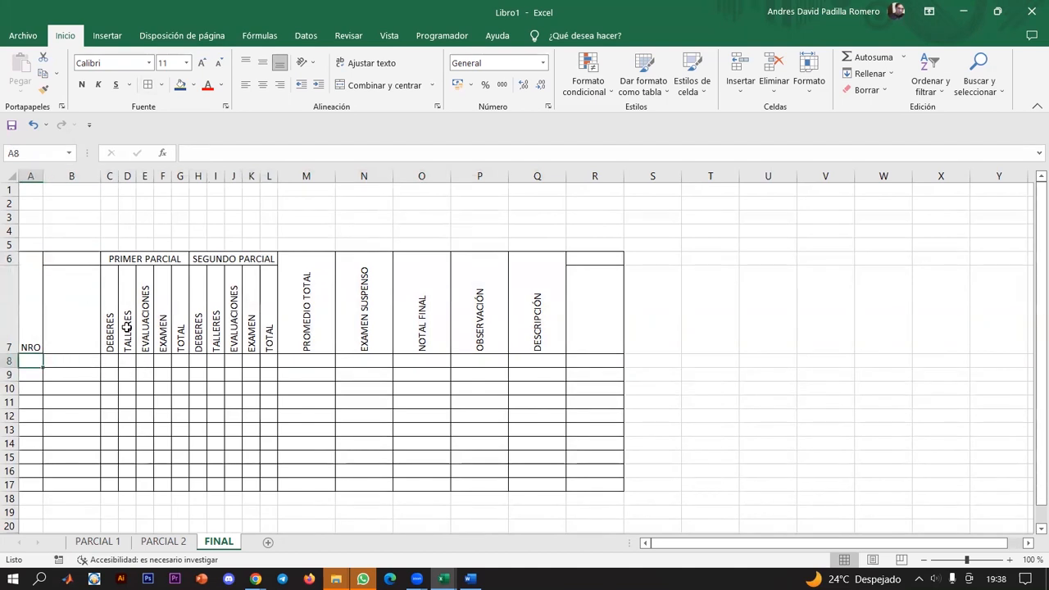
pyautogui.write('=')
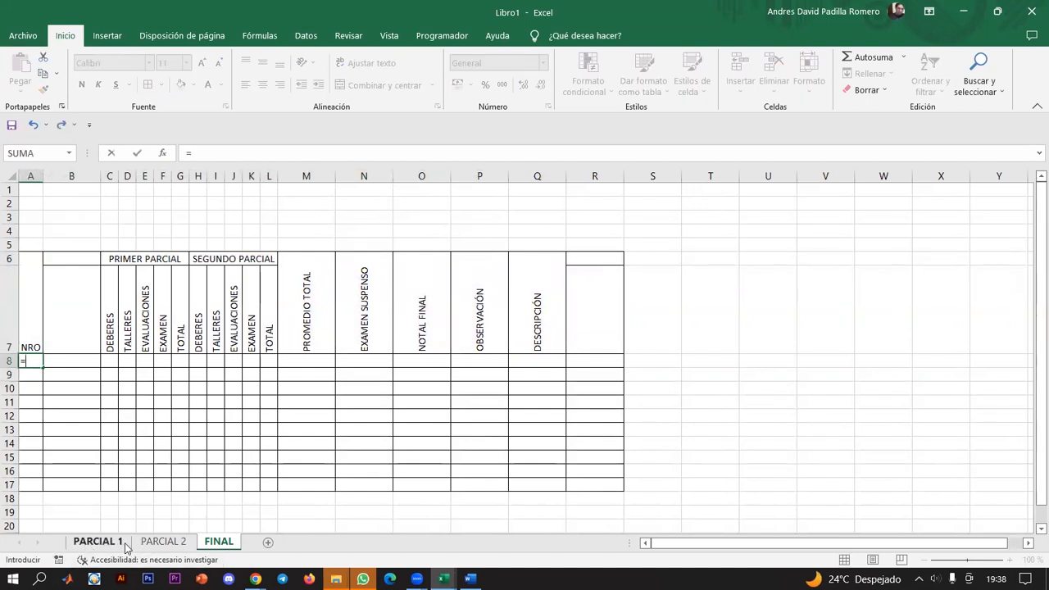
pyautogui.click(98, 542)
pyautogui.click(32, 349)
pyautogui.press('Return')
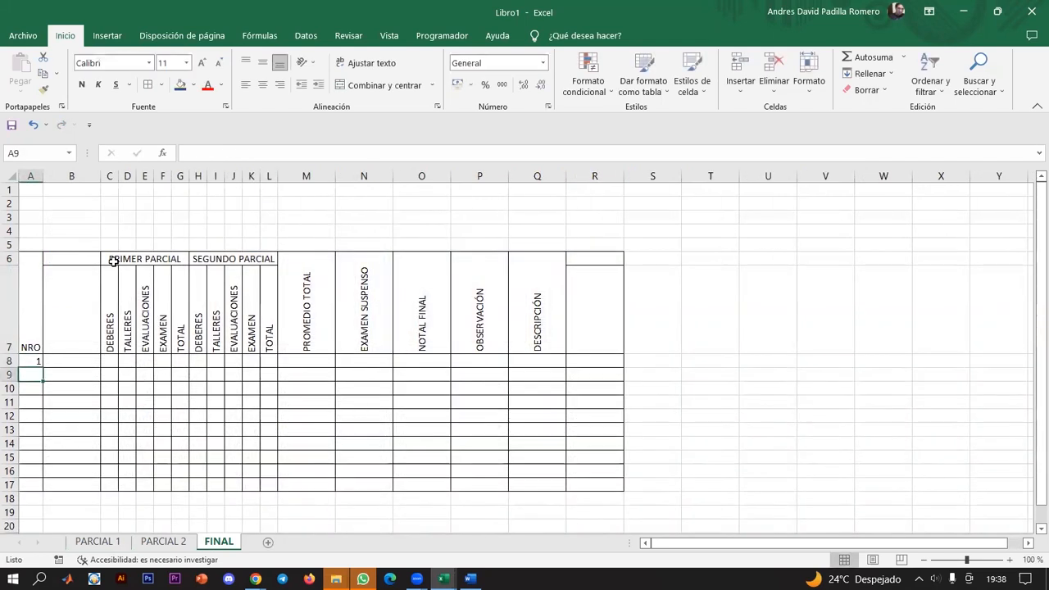
# - Link B8 to the first student's name in cell B7 of PARCIAL 1 and widen column B to fit it
pyautogui.click(65, 362)
pyautogui.write('=')
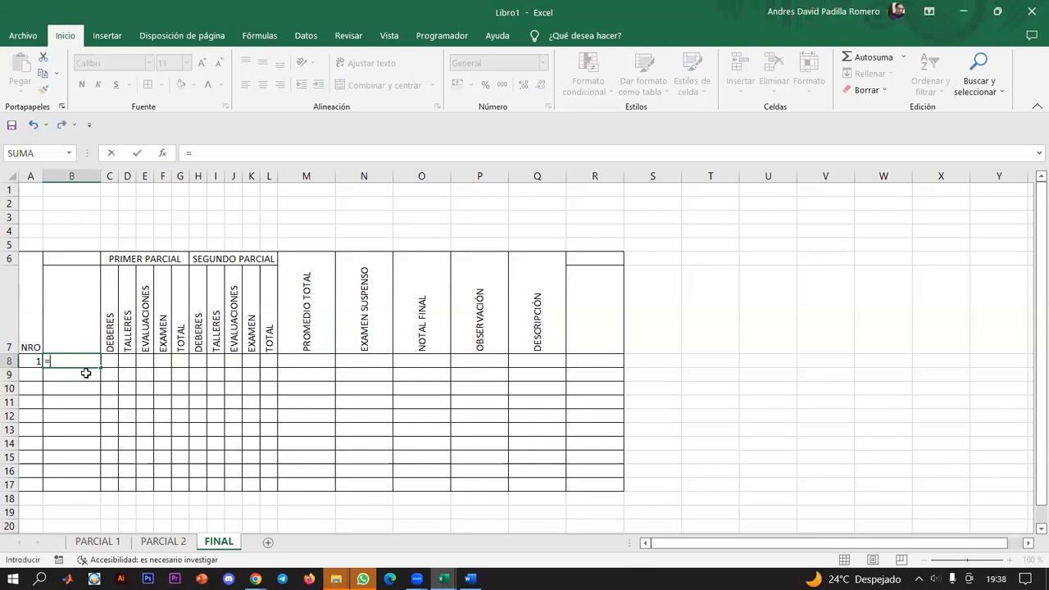
pyautogui.click(98, 541)
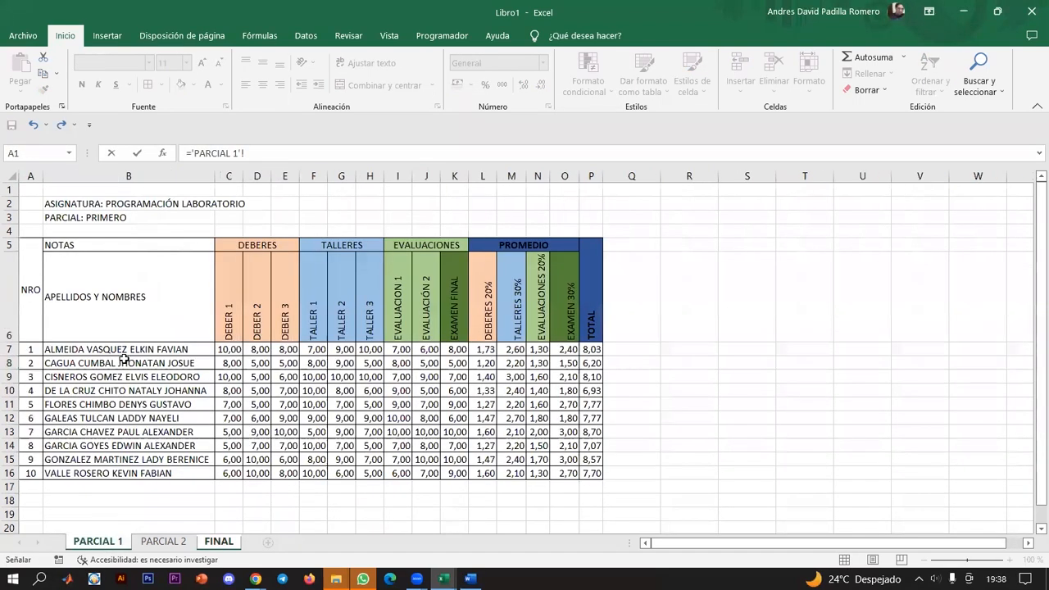
pyautogui.click(119, 349)
pyautogui.press('Return')
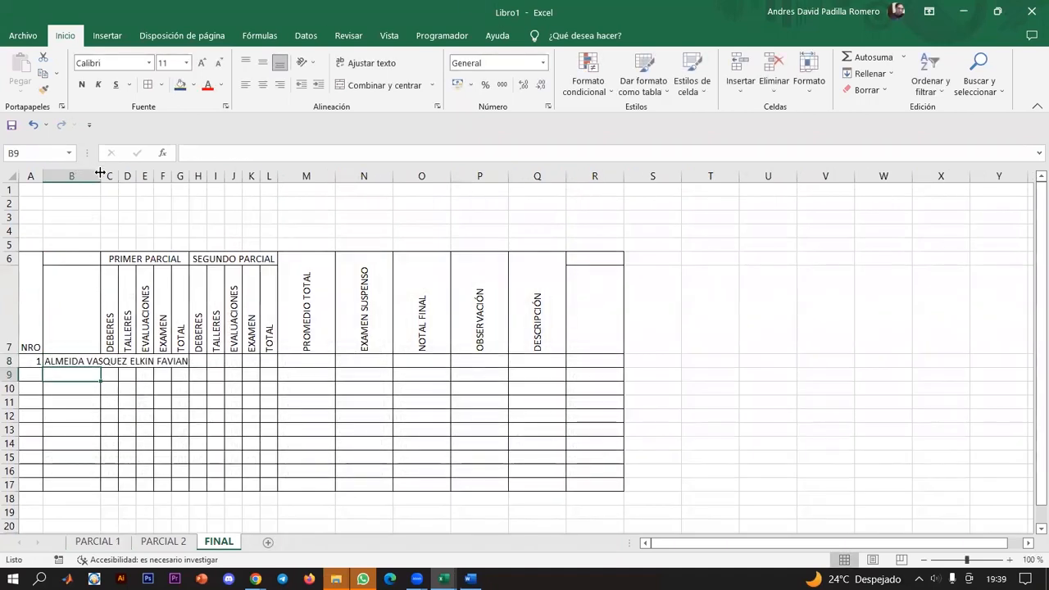
pyautogui.moveTo(101, 174); pyautogui.dragTo(196, 175)
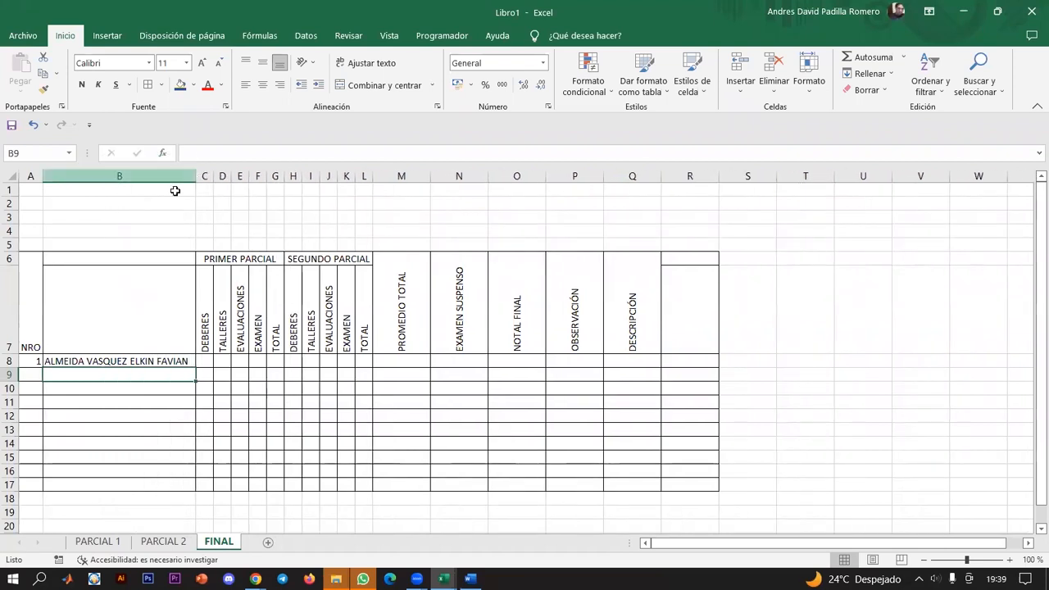
pyautogui.click(238, 384)
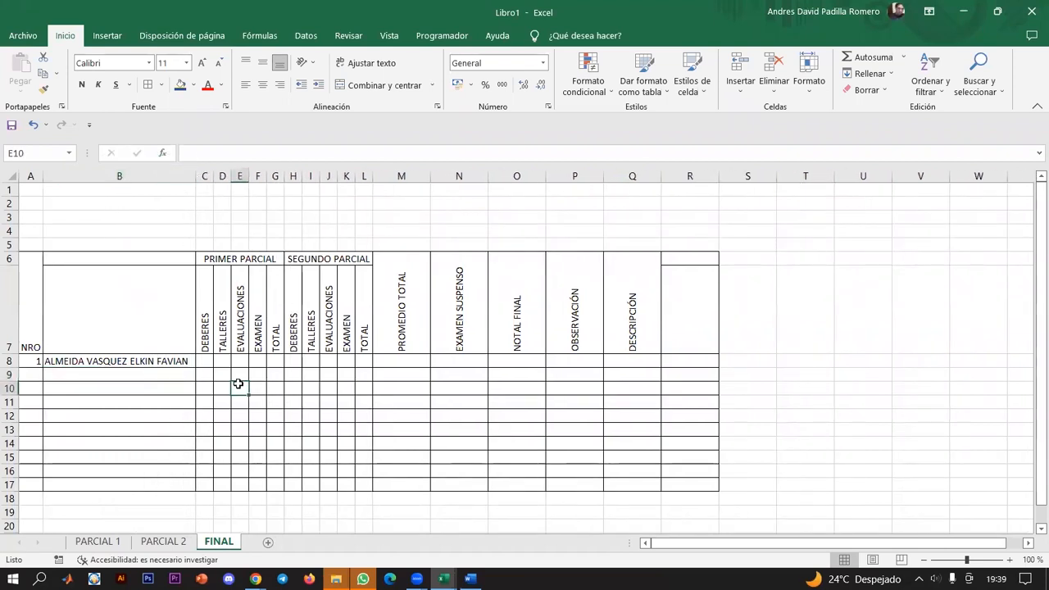
# - Link the first partial's DEBERES cell C8 to the first student's DEBERES 20% value in cell L7 of PARCIAL 1
pyautogui.click(205, 362)
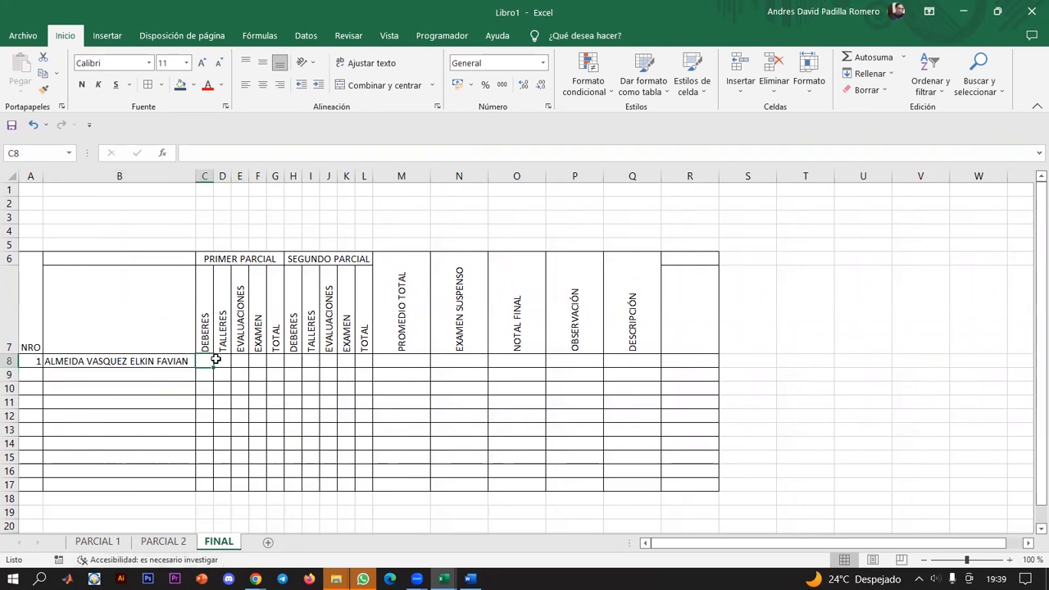
pyautogui.write('=')
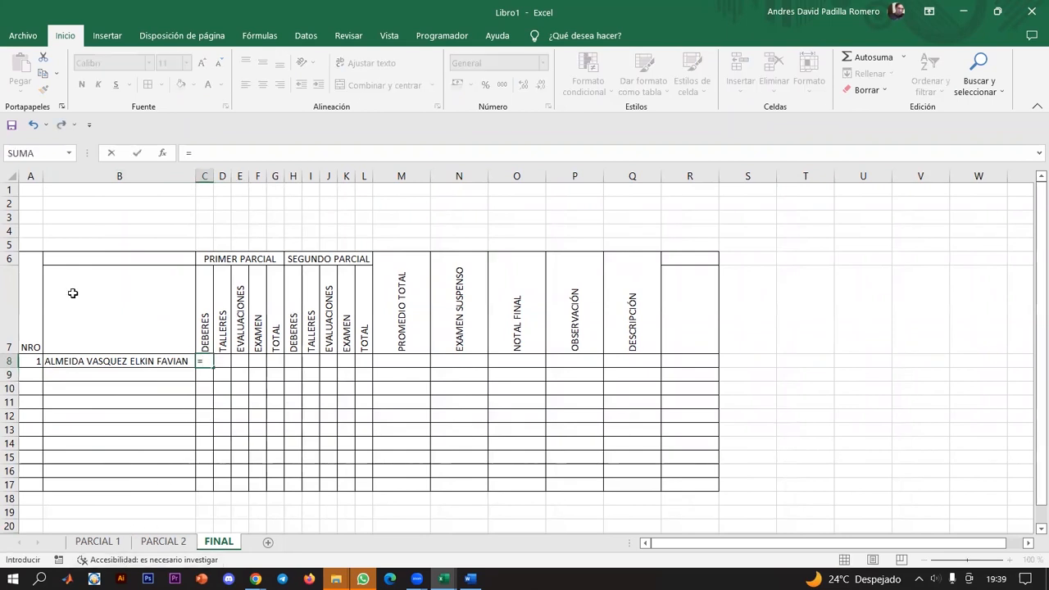
pyautogui.click(104, 543)
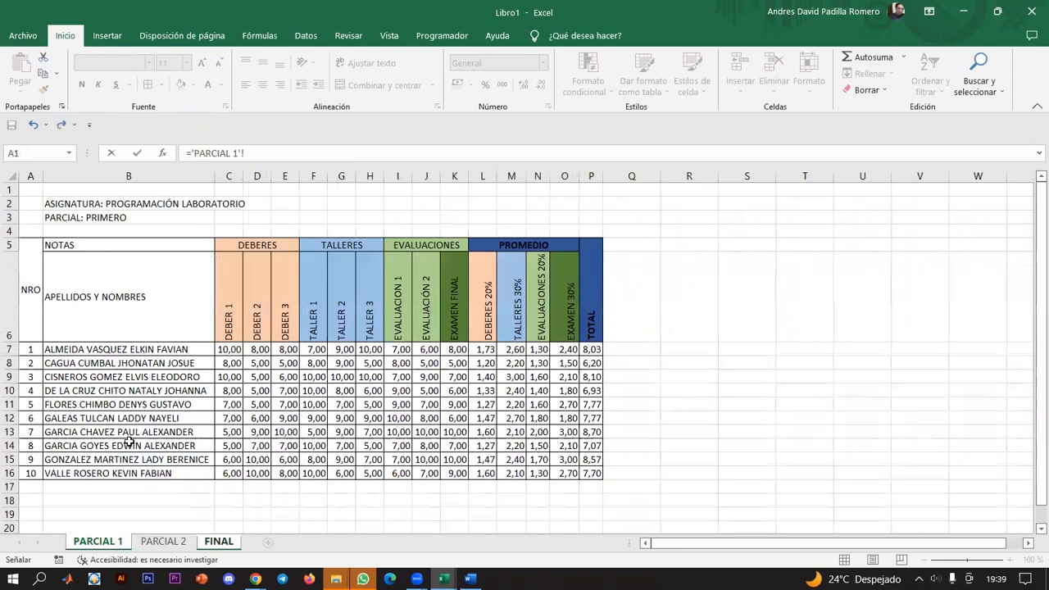
pyautogui.click(483, 349)
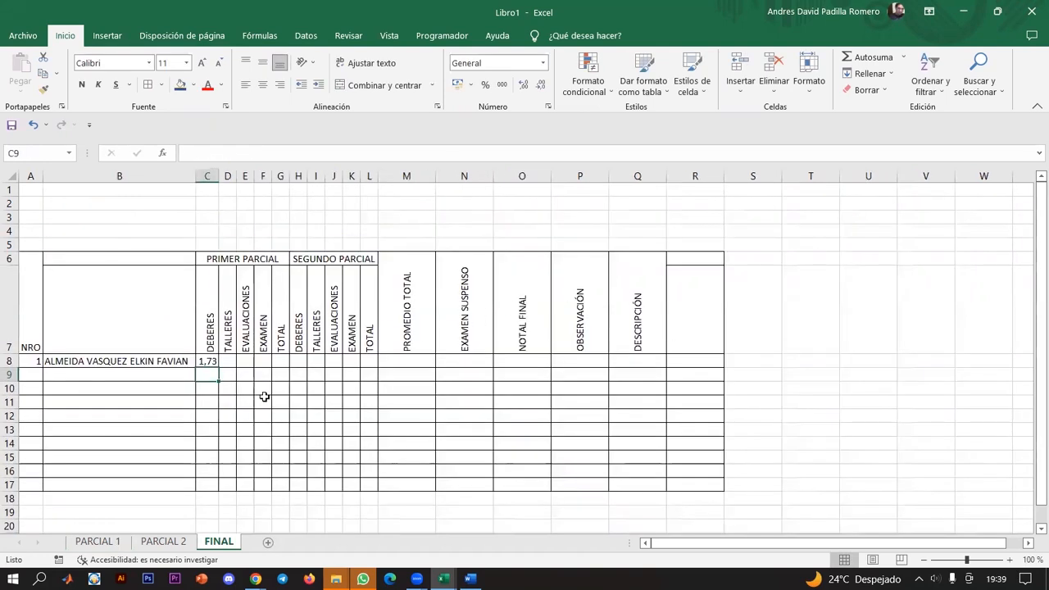
pyautogui.click(231, 362)
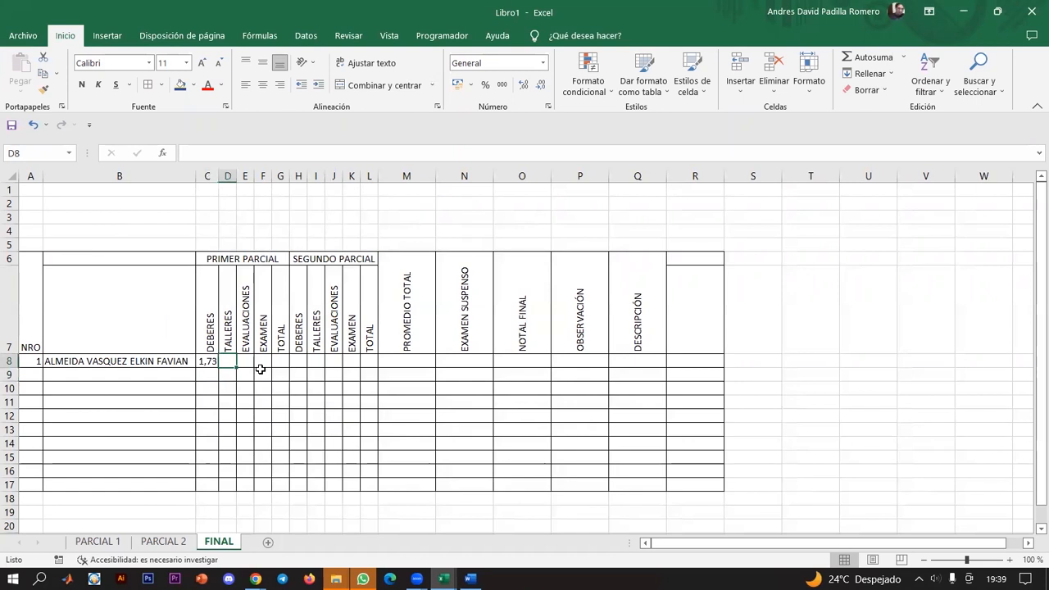
# - Link the first partial's TALLERES cell D8 to the first student's TALLERES 30% value in cell M7 of PARCIAL 1
pyautogui.write('=')
pyautogui.click(105, 543)
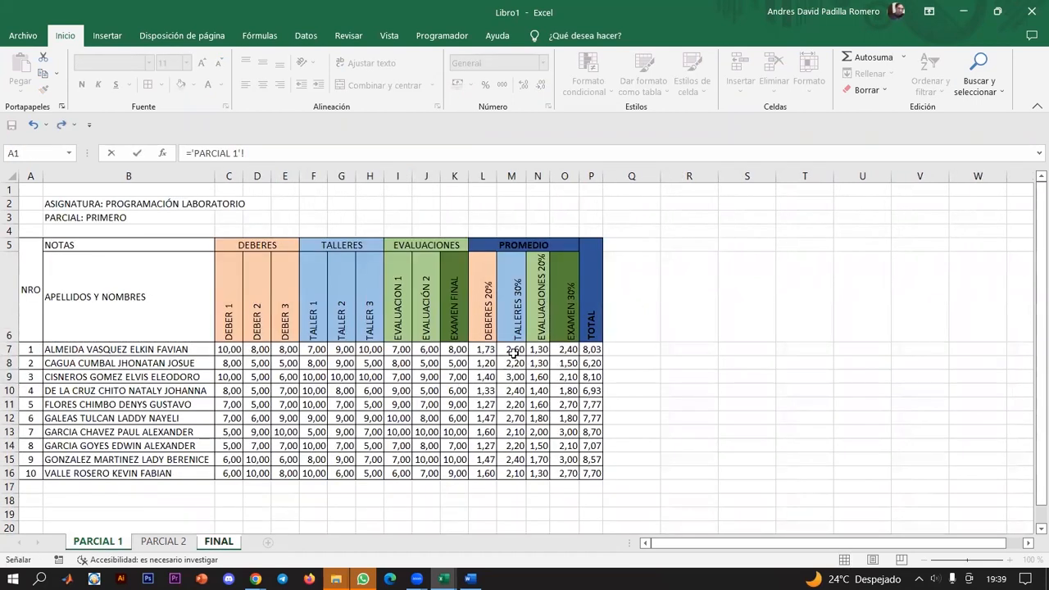
pyautogui.click(517, 349)
pyautogui.press('Return')
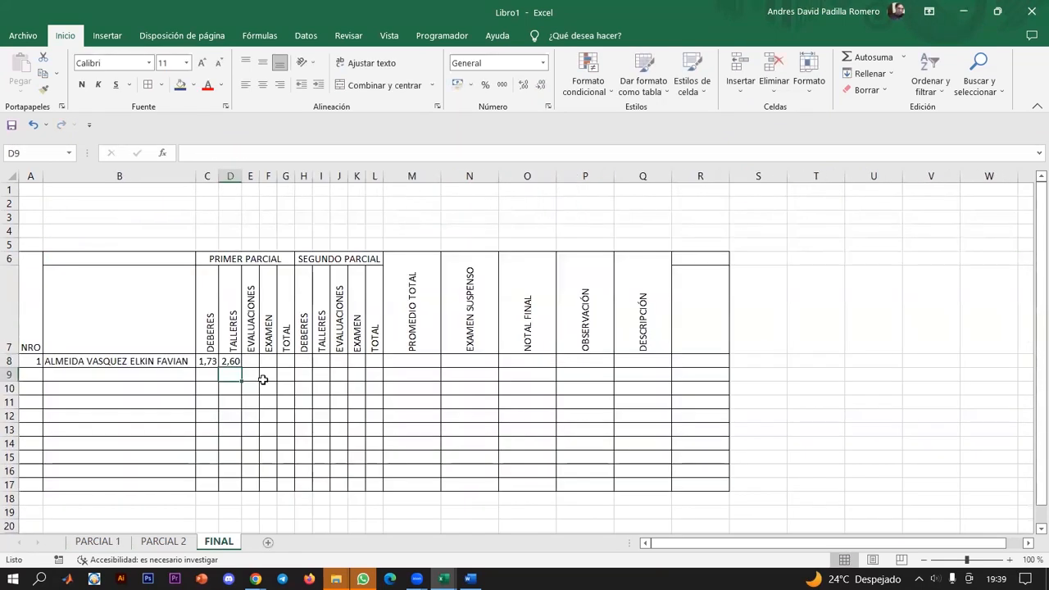
# - Link the first partial's EVALUACIONES cell E8 to the first student's EVALUACIONES 20% value in cell N7 of PARCIAL 1
pyautogui.click(249, 363)
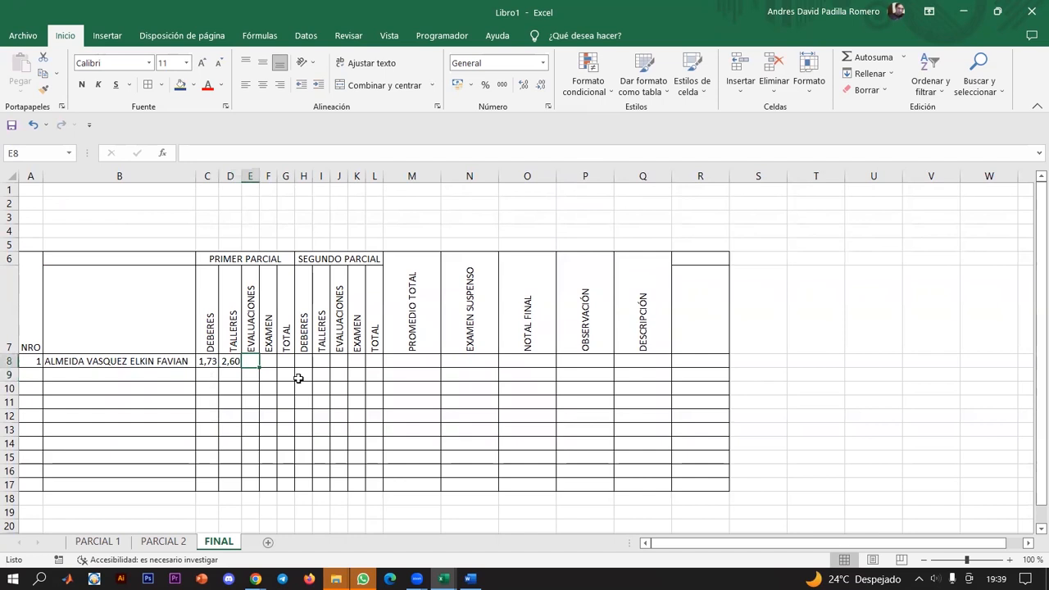
pyautogui.write('=')
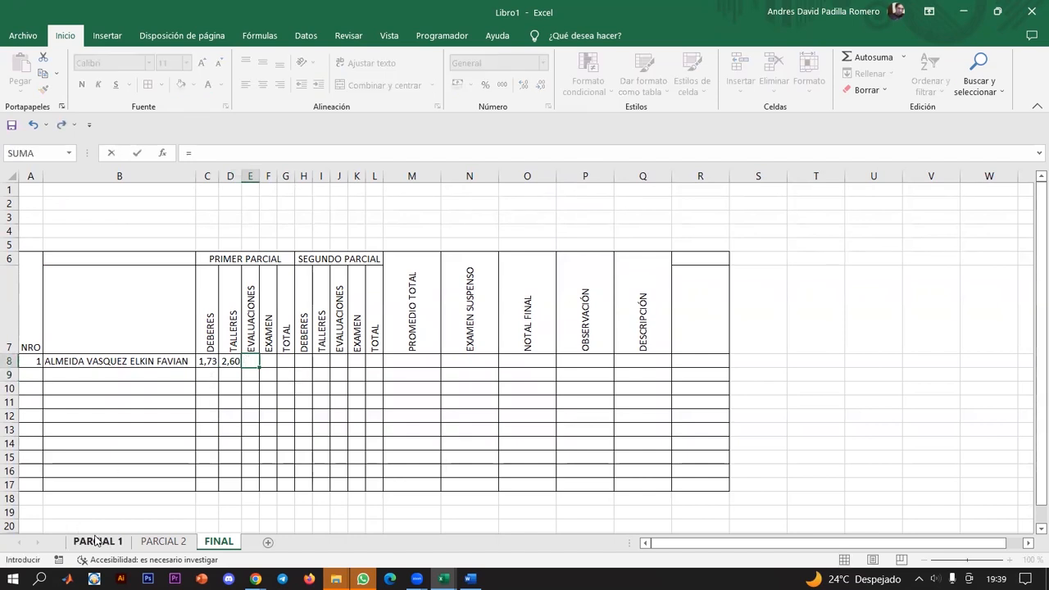
pyautogui.click(94, 541)
pyautogui.click(540, 351)
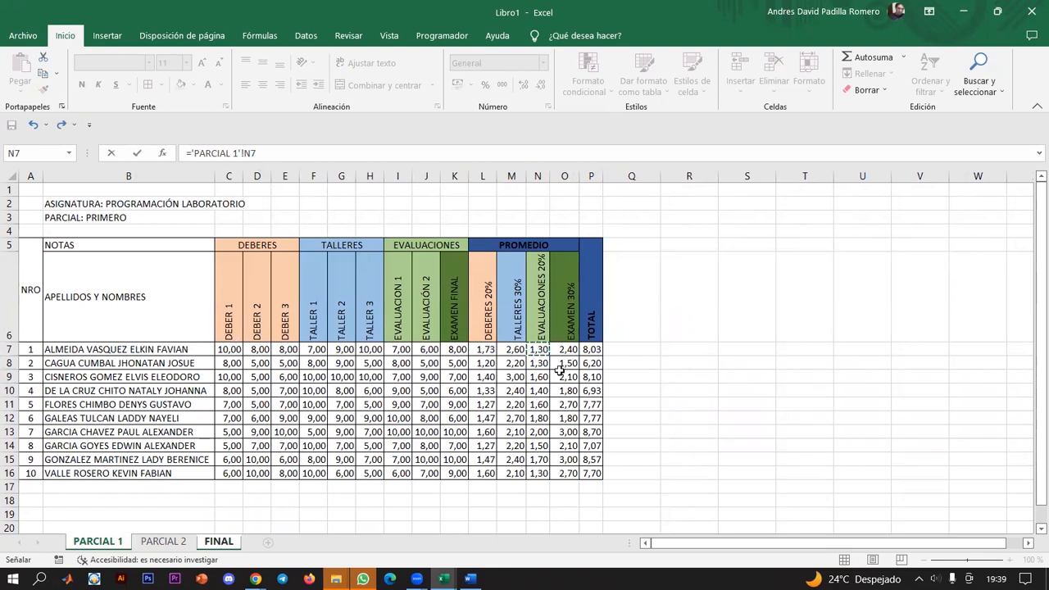
pyautogui.press('Return')
# - Link the first partial's EXAMEN cell F8 to the first student's EXAMEN 30% value in cell O7 of PARCIAL 1
pyautogui.click(273, 361)
pyautogui.write('=')
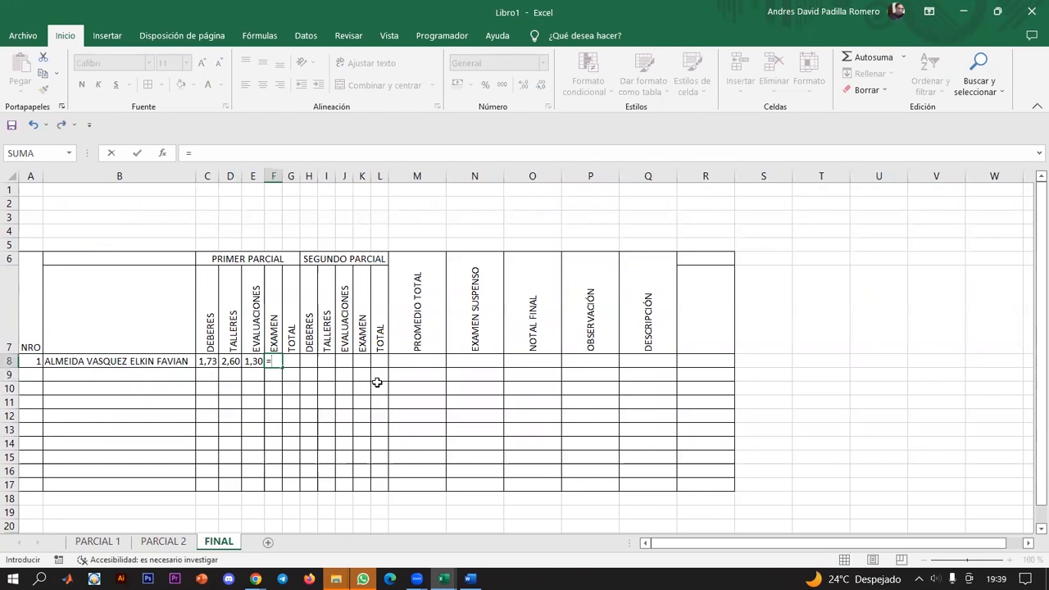
pyautogui.click(113, 544)
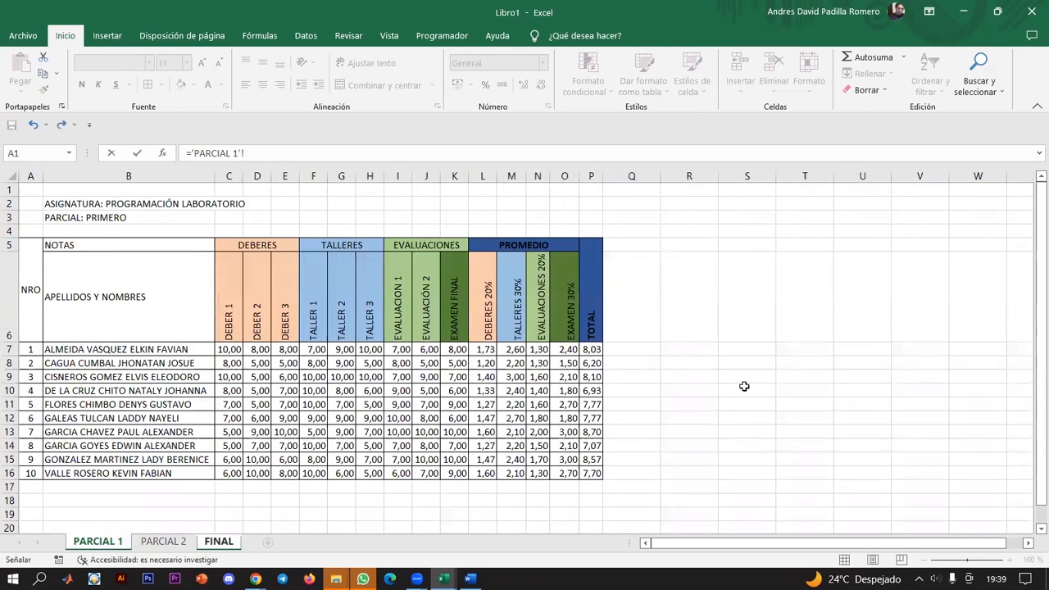
pyautogui.click(569, 350)
pyautogui.press('Return')
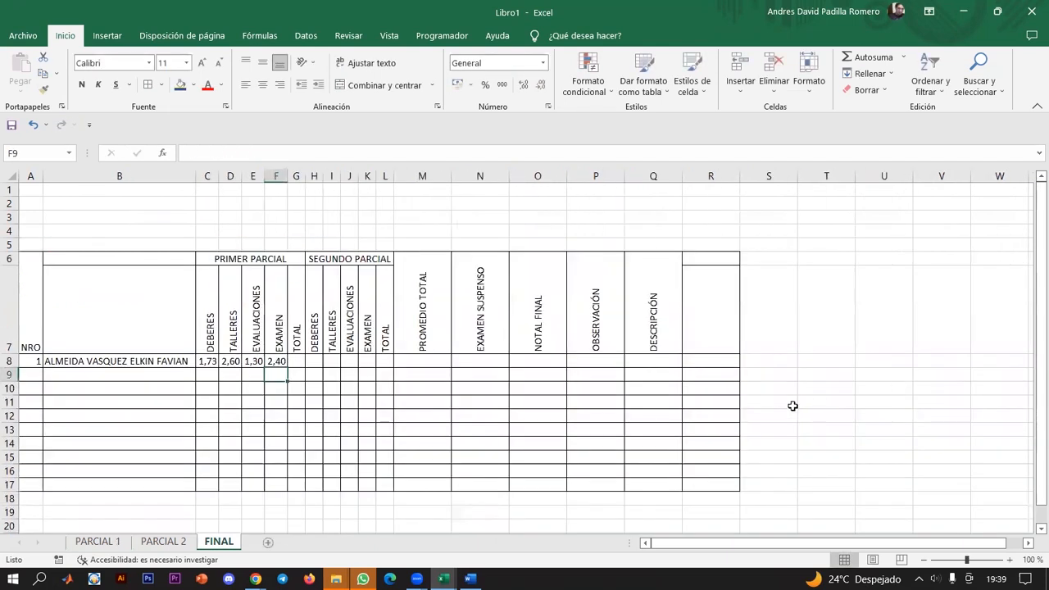
# - Total the first partial's grades for the first student in cell G8 with the formula =SUMA(C8:F8)
pyautogui.click(296, 364)
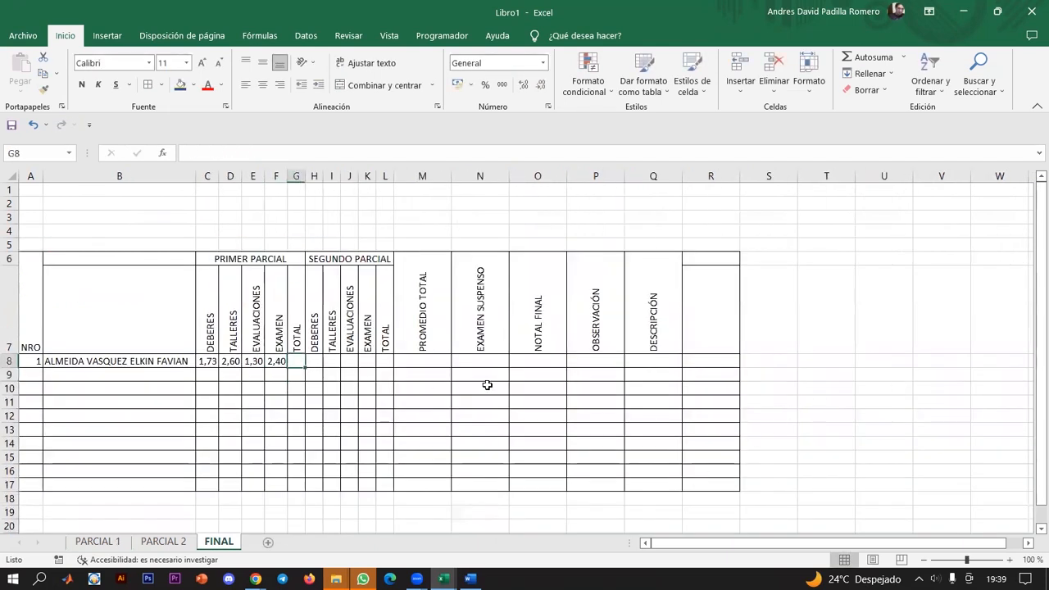
pyautogui.write('=SUI')
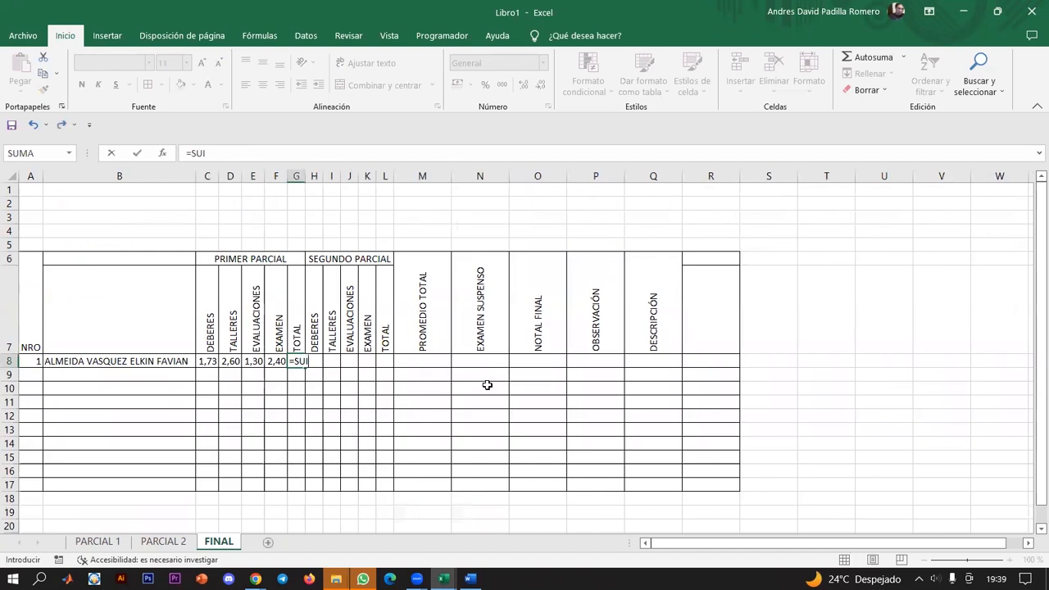
pyautogui.press('BackSpace')
pyautogui.press('BackSpace')
pyautogui.write('MA')
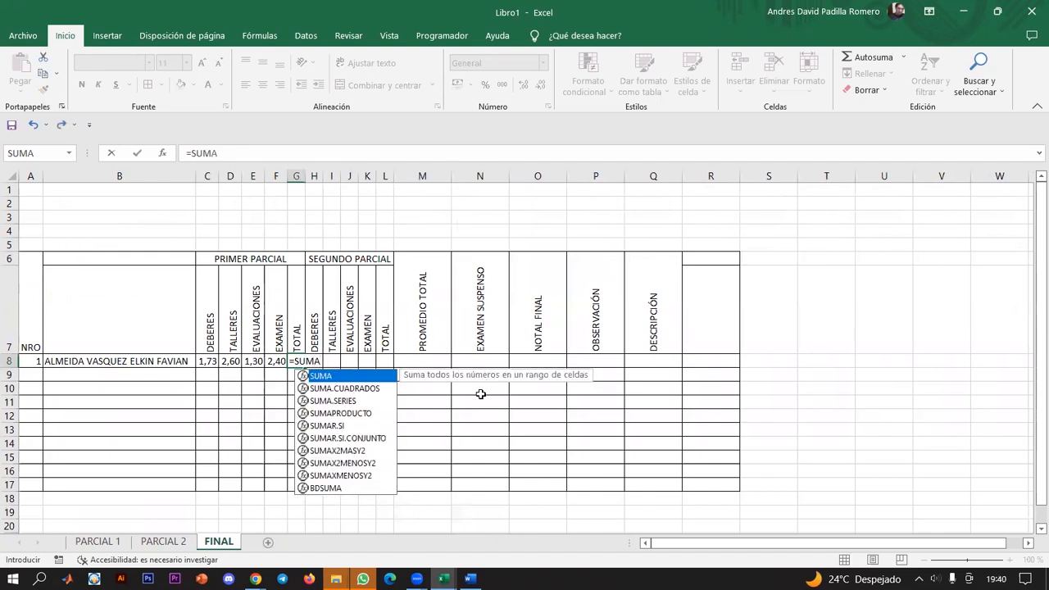
pyautogui.write('(')
pyautogui.moveTo(205, 361); pyautogui.dragTo(274, 364)
pyautogui.write(')')
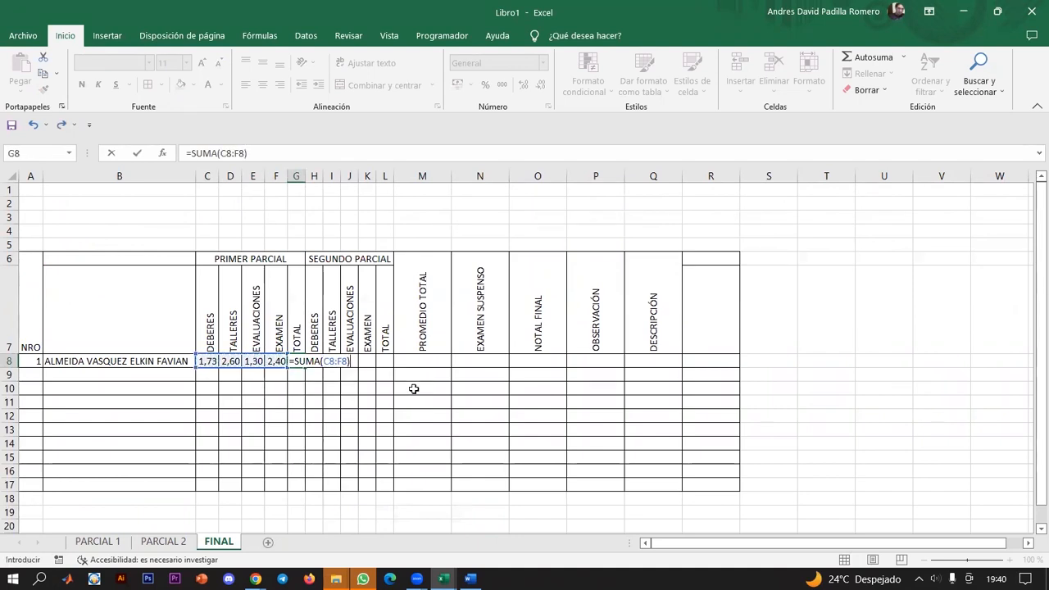
pyautogui.press('Return')
# - Link the second partial's DEBERES cell H8 to the first student's DEBERES 20% value in cell L7 of PARCIAL 2
pyautogui.click(323, 362)
pyautogui.write('=')
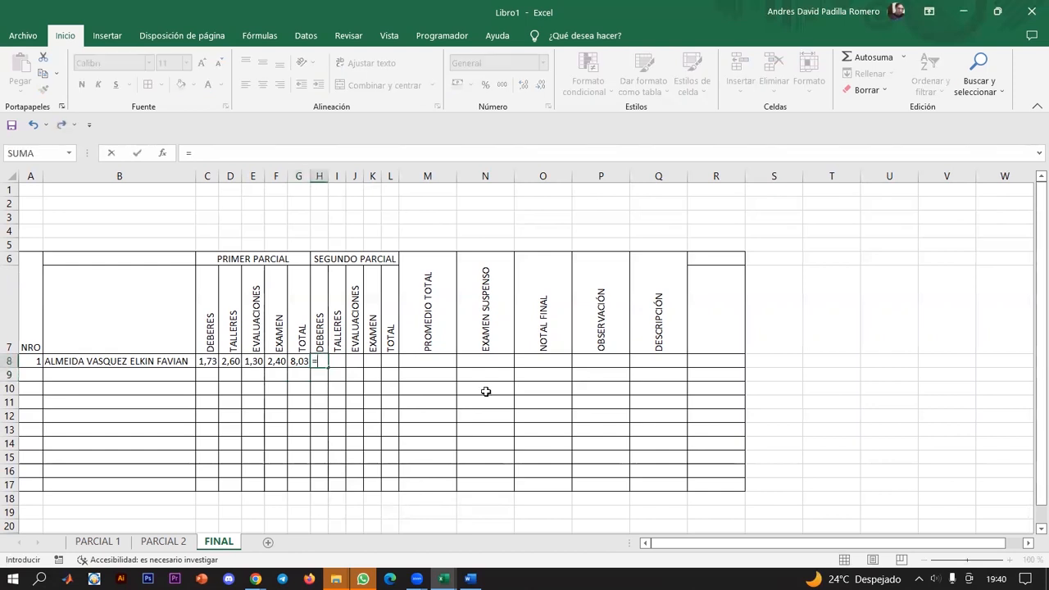
pyautogui.click(163, 542)
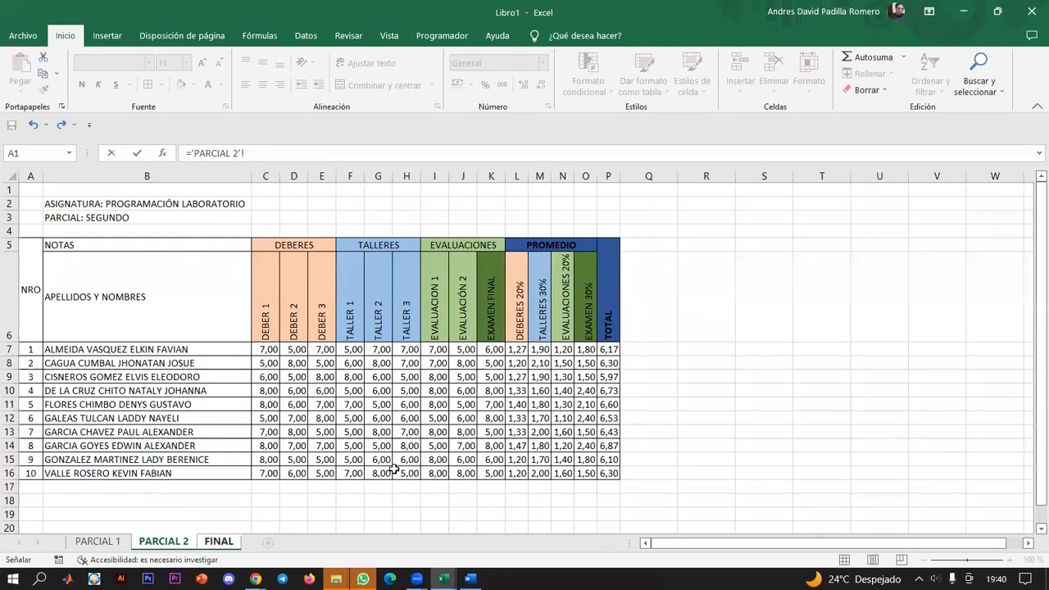
pyautogui.click(516, 348)
pyautogui.press('Return')
# - Link the second partial's TALLERES cell I8 to the first student's TALLERES 30% value in cell M7 of PARCIAL 2
pyautogui.click(340, 362)
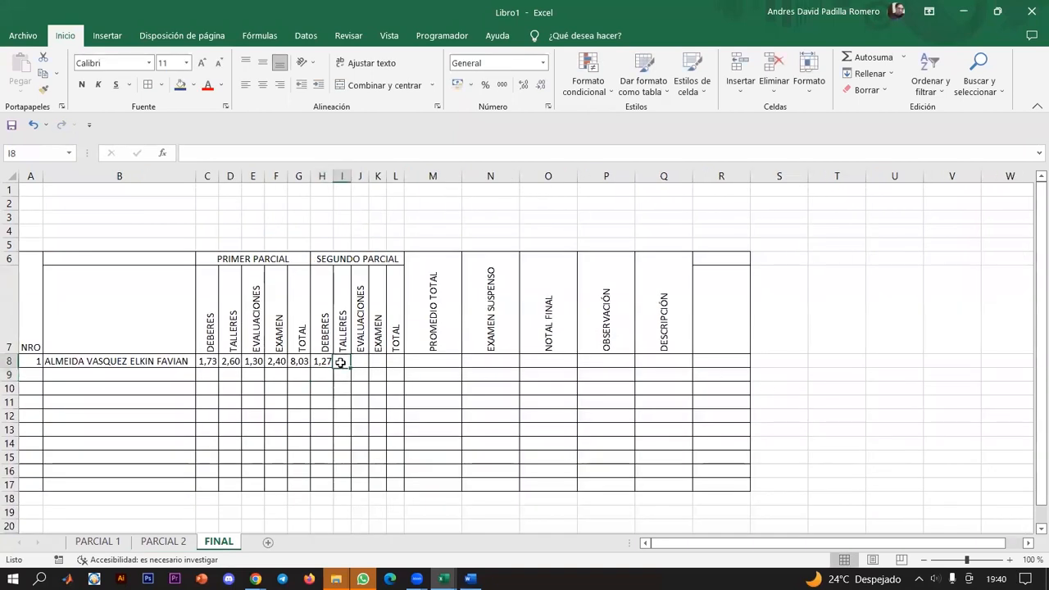
pyautogui.write('=')
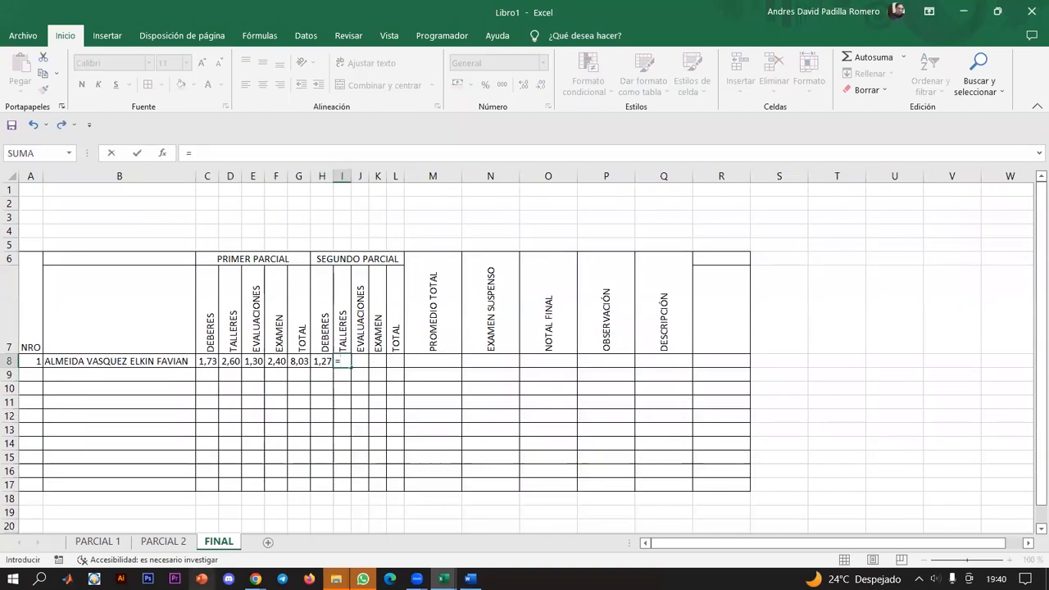
pyautogui.click(163, 542)
pyautogui.click(540, 350)
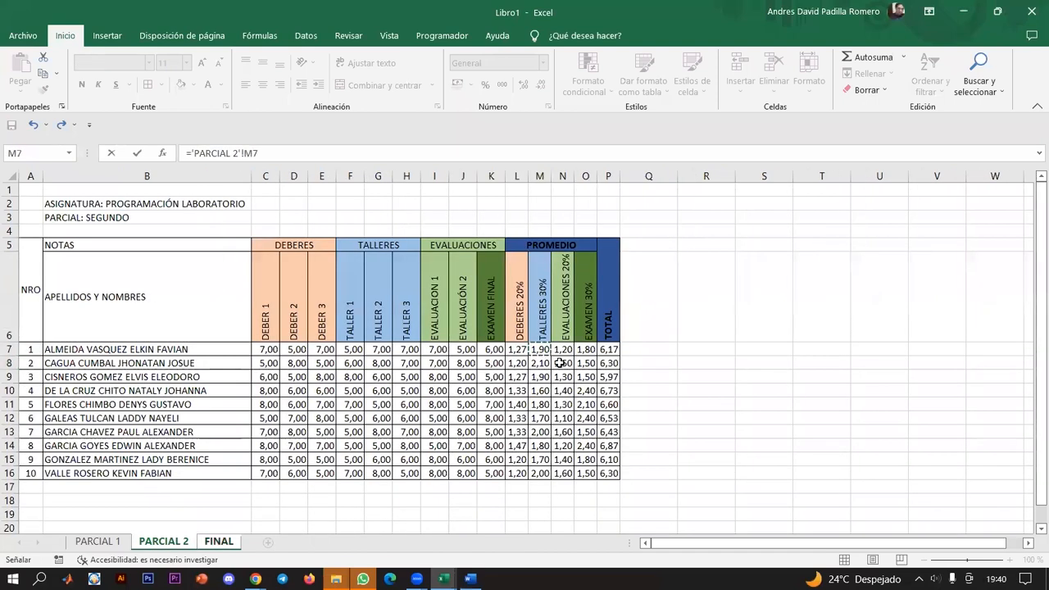
pyautogui.press('Return')
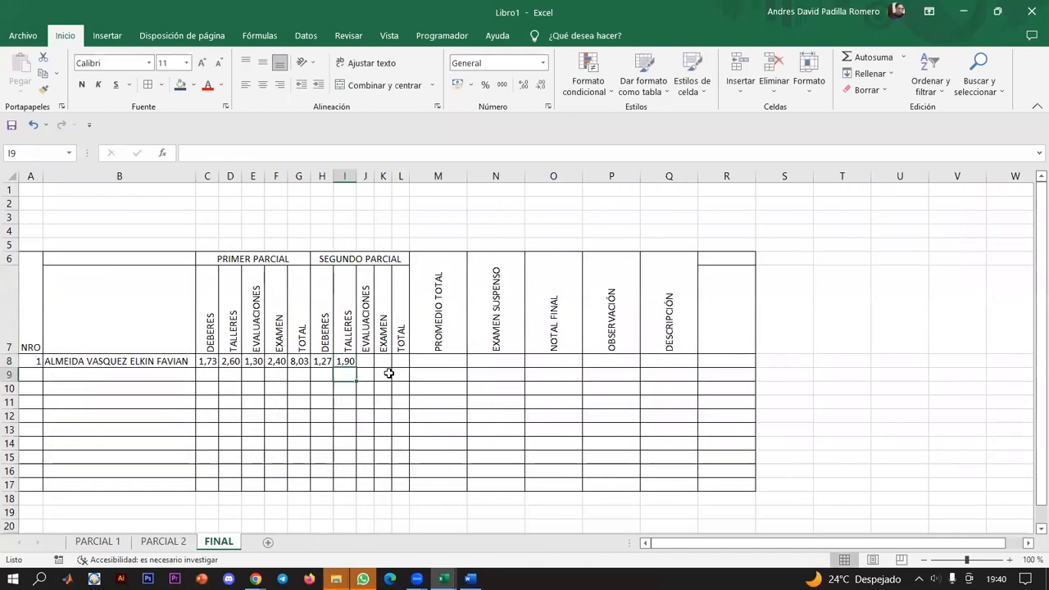
# - Link the second partial's EVALUACIONES cell J8 to the first student's EVALUACIONES 20% value in cell N7 of PARCIAL 2
pyautogui.click(170, 540)
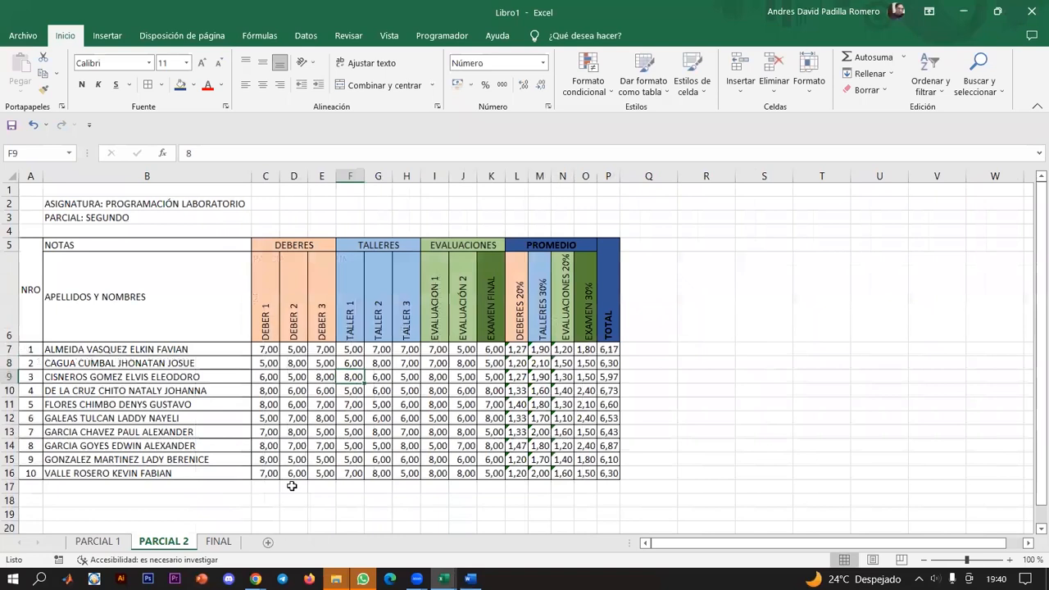
pyautogui.click(229, 542)
pyautogui.click(366, 360)
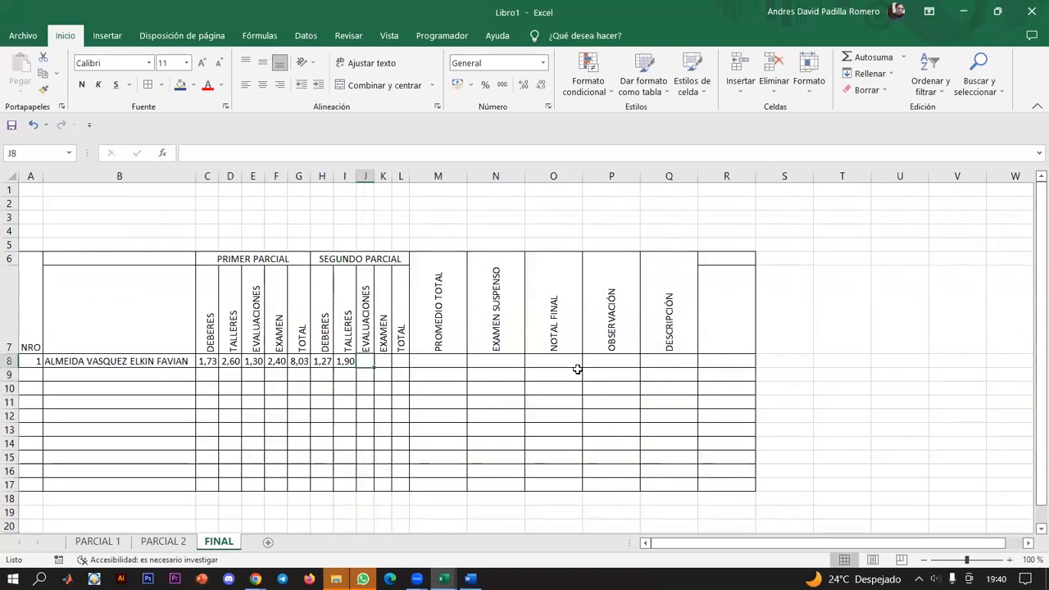
pyautogui.write('=')
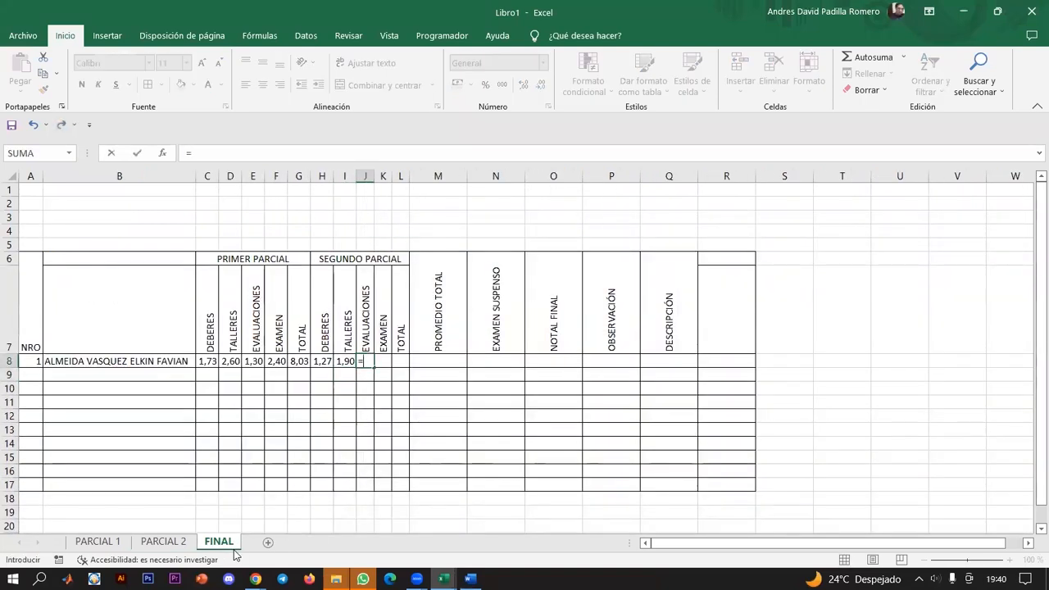
pyautogui.click(163, 541)
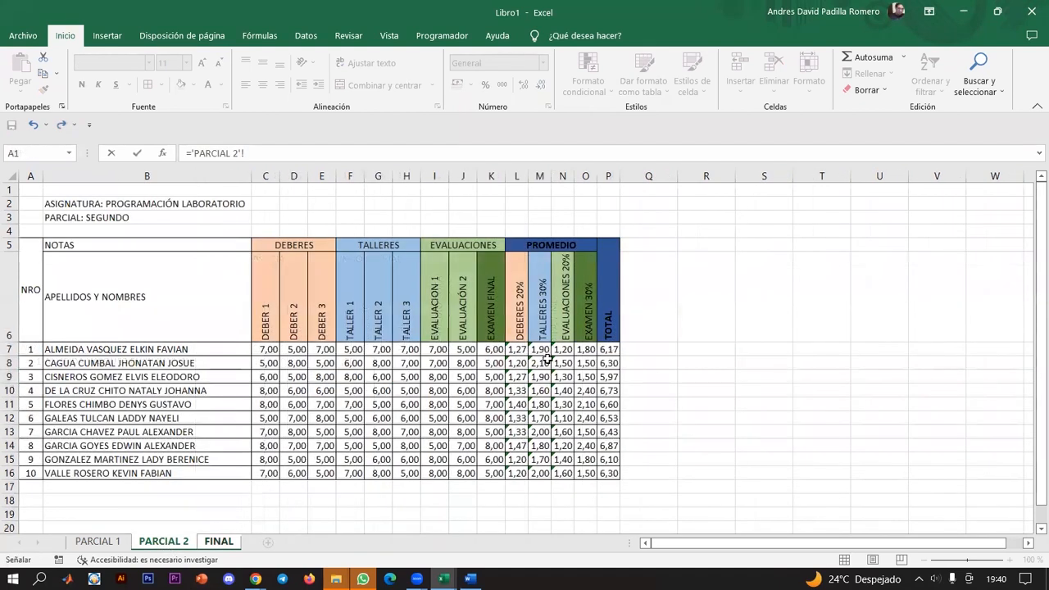
pyautogui.click(564, 350)
pyautogui.press('Return')
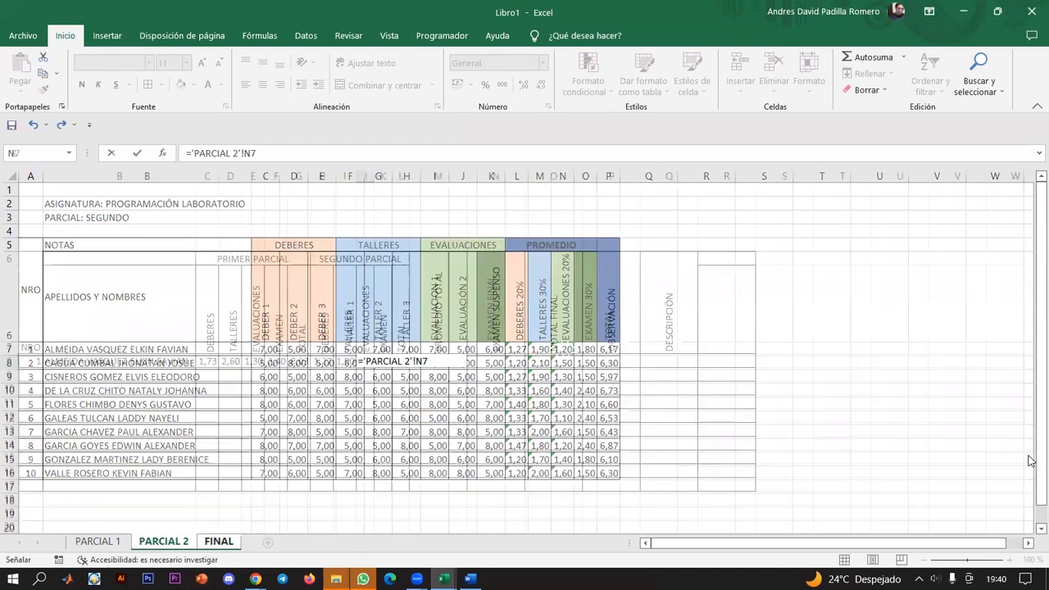
# - Link the second partial's EXAMEN cell K8 to the first student's EXAMEN 30% value in cell O7 of PARCIAL 2
pyautogui.click(386, 362)
pyautogui.write('=')
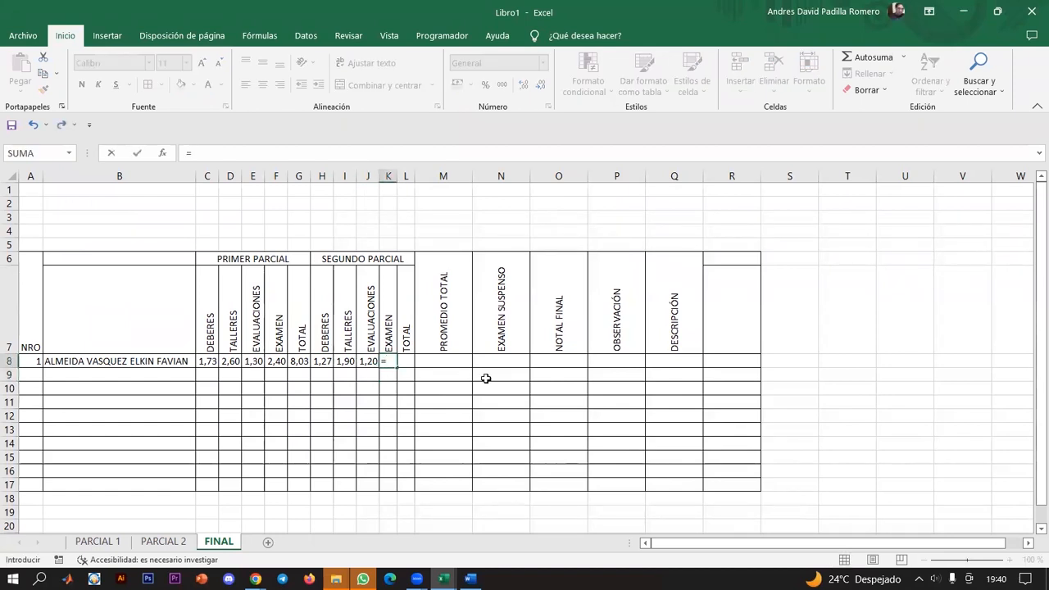
pyautogui.click(171, 542)
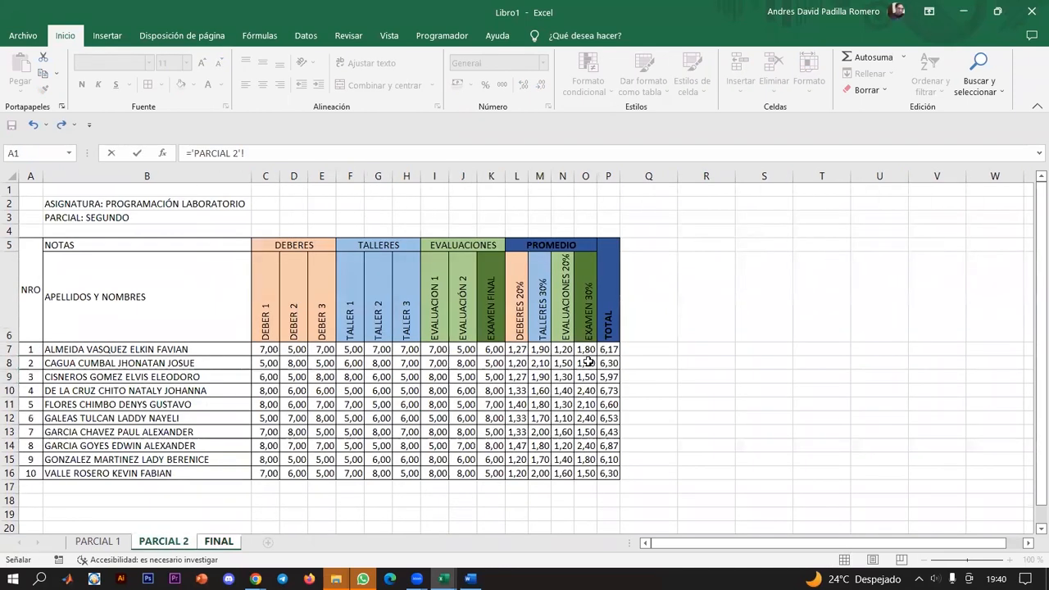
pyautogui.click(587, 351)
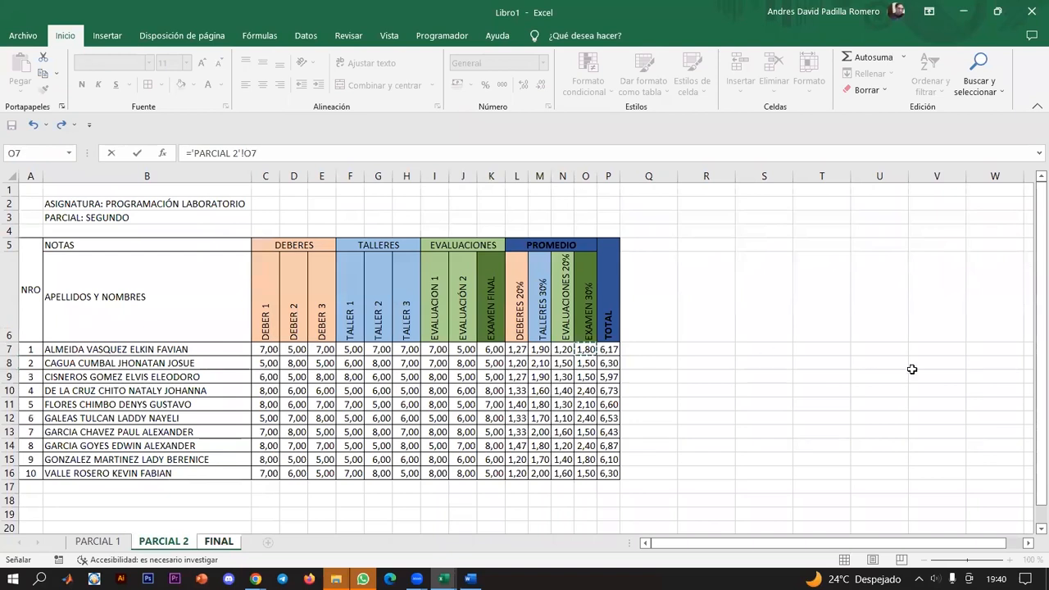
pyautogui.press('Return')
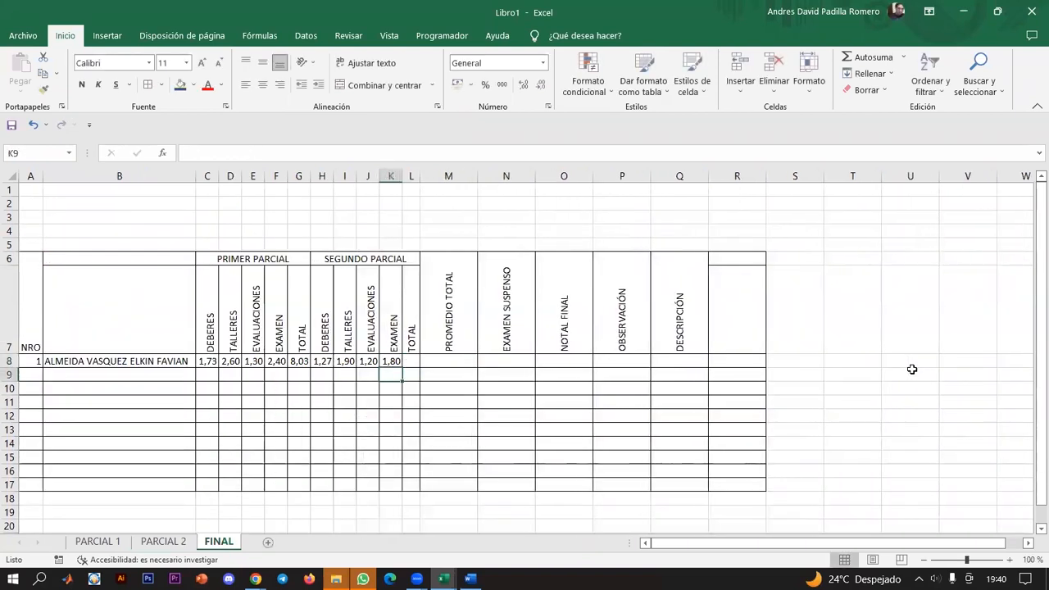
# - Total the second partial's grades for the first student in cell L8 with the formula =SUMA(H8:K8)
pyautogui.click(412, 360)
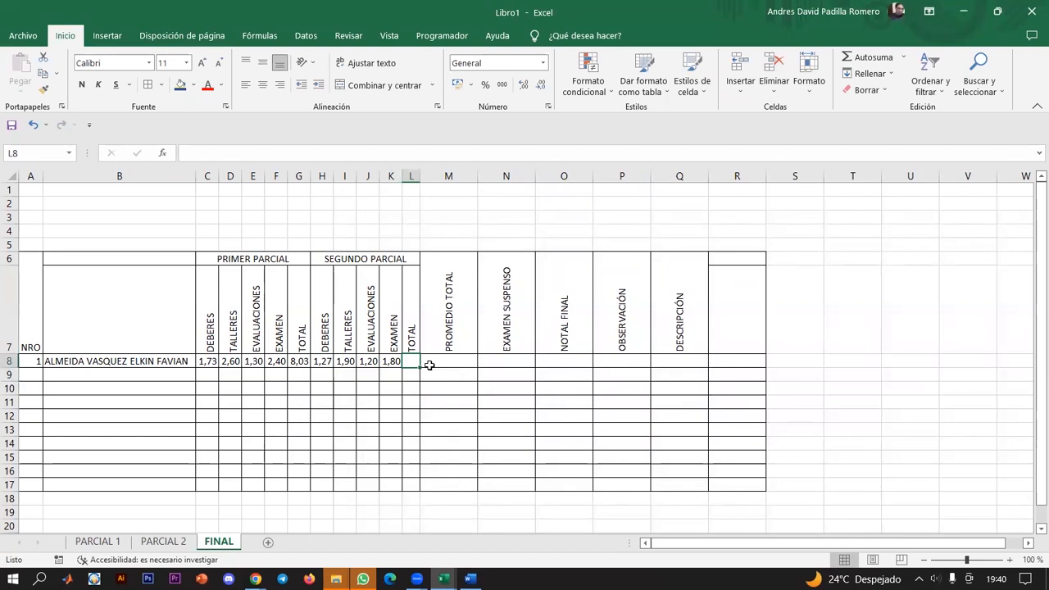
pyautogui.write('=SUMA')
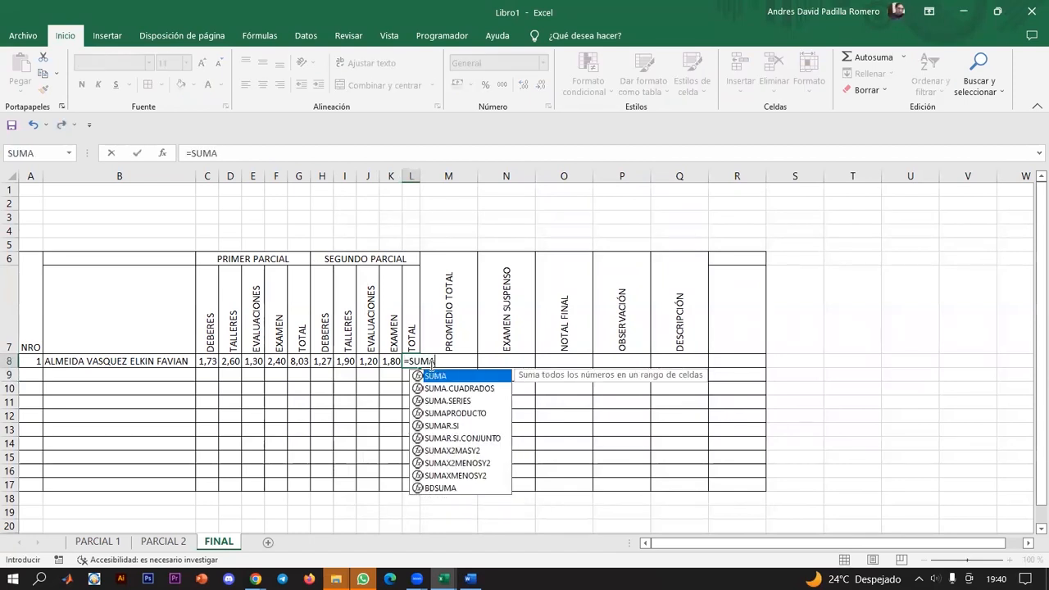
pyautogui.write('(')
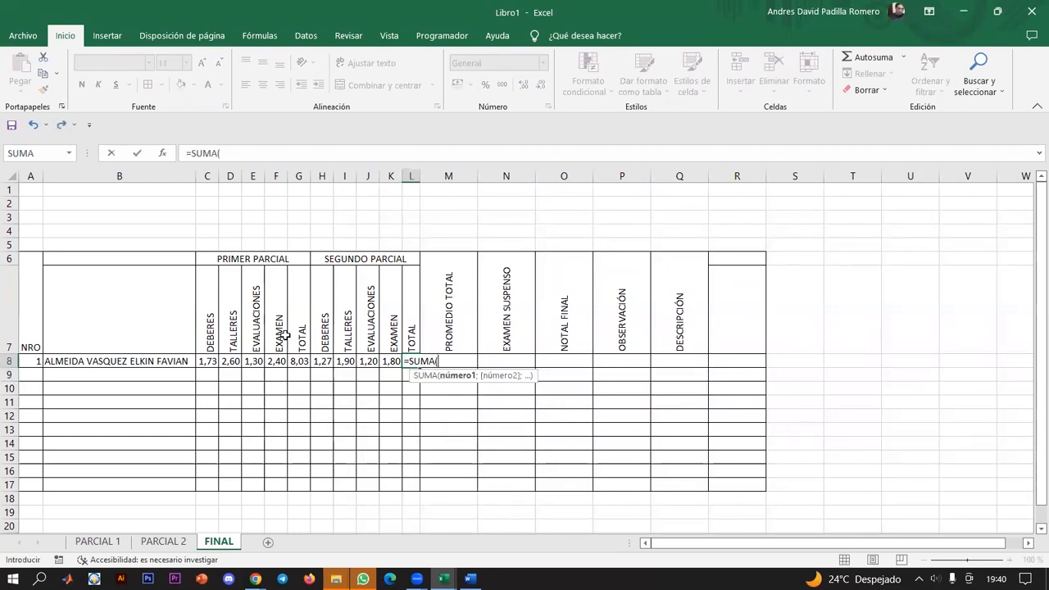
pyautogui.moveTo(318, 361); pyautogui.dragTo(394, 362)
pyautogui.write(')')
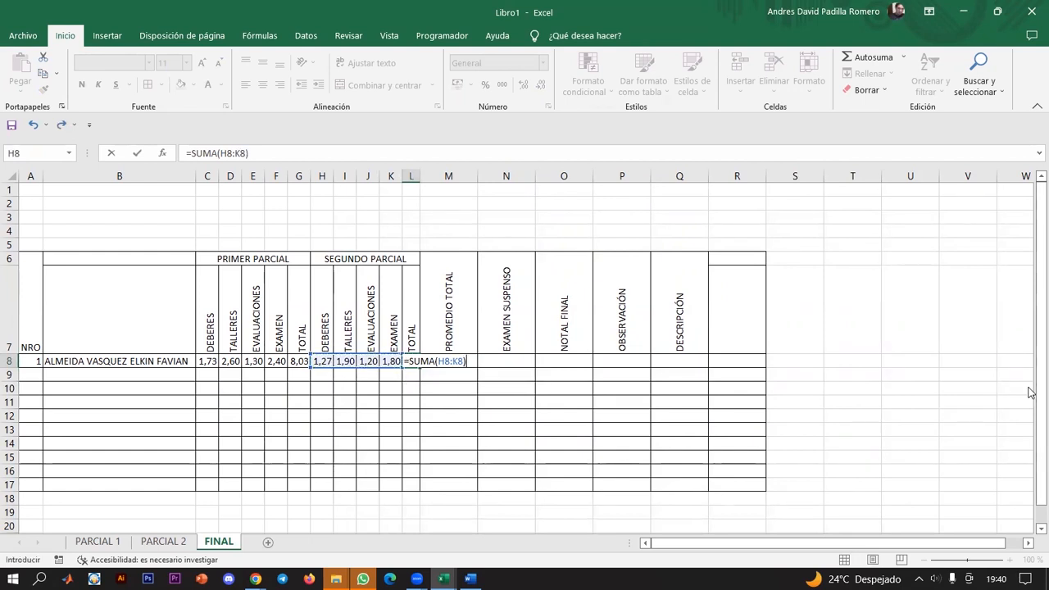
pyautogui.press('Return')
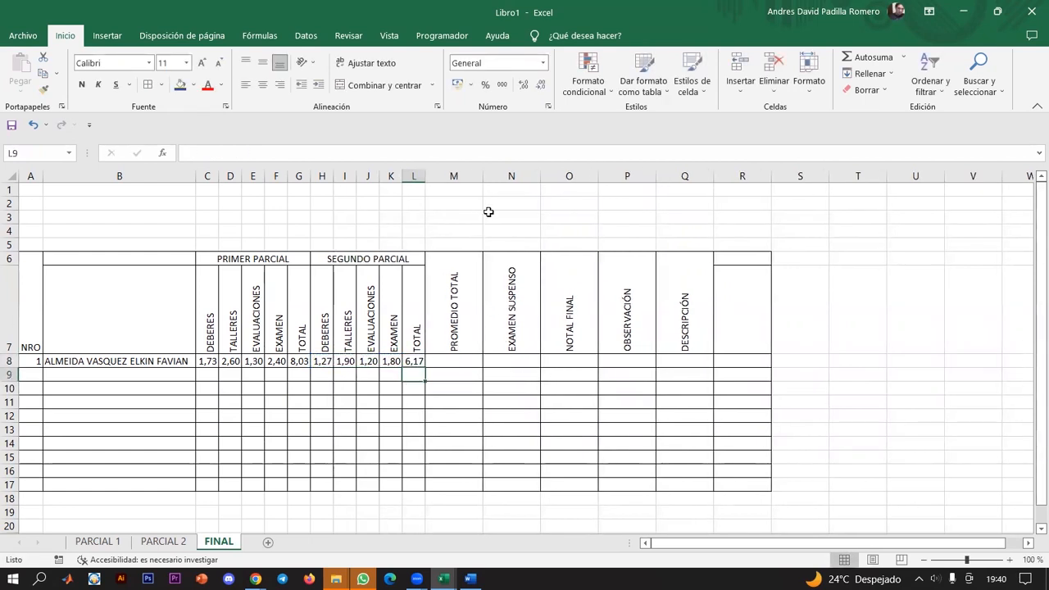
# - Narrow the PROMEDIO TOTAL column M and average the first student's two partial totals in M8 with =PROMEDIO(G8;L8)
pyautogui.moveTo(483, 170); pyautogui.dragTo(443, 171)
pyautogui.click(435, 363)
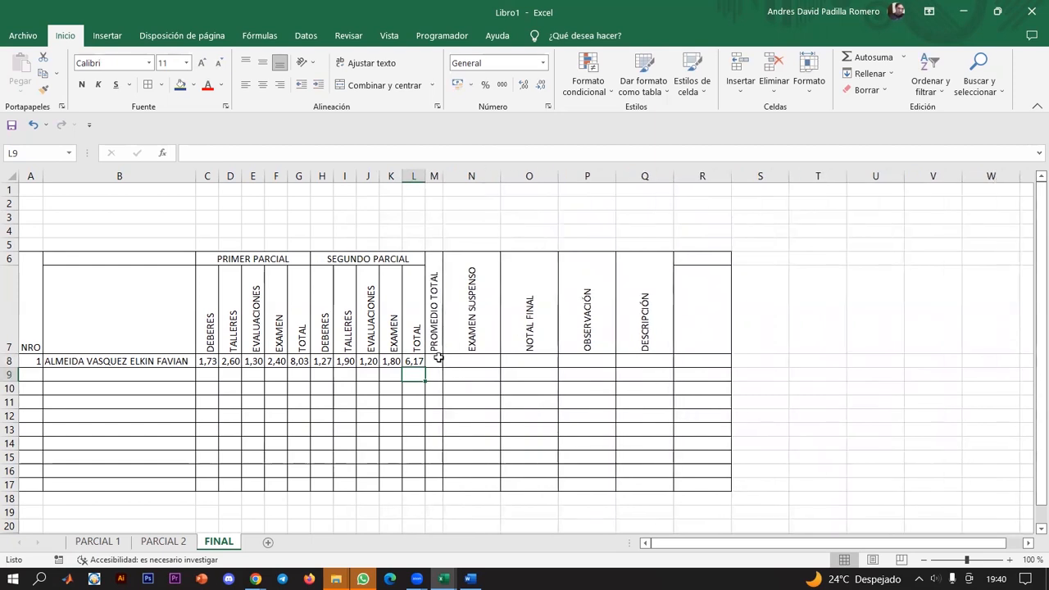
pyautogui.write('=')
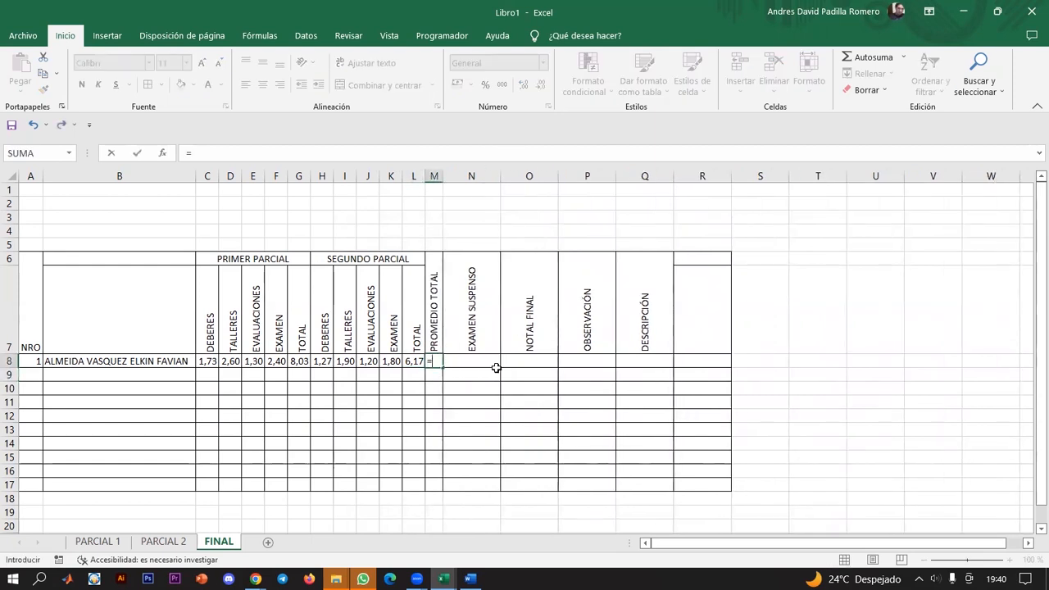
pyautogui.write('PRO')
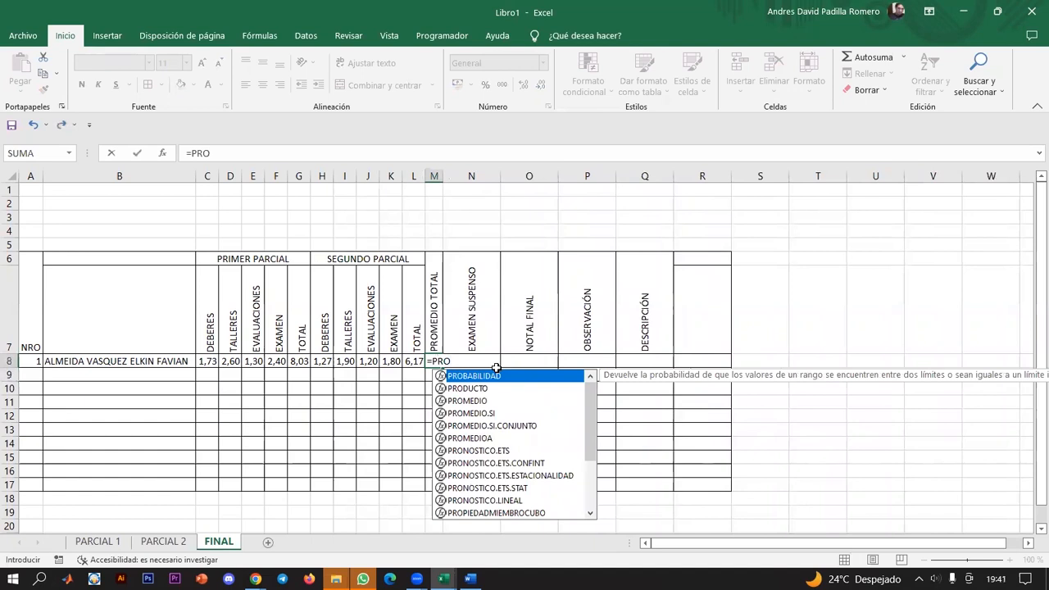
pyautogui.write('M')
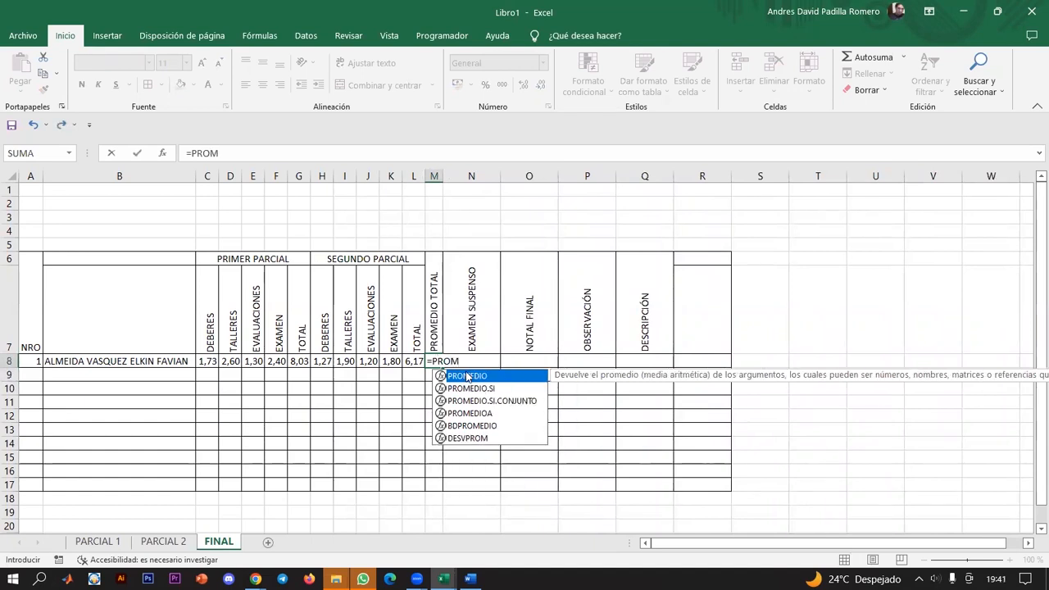
pyautogui.doubleClick(467, 378)
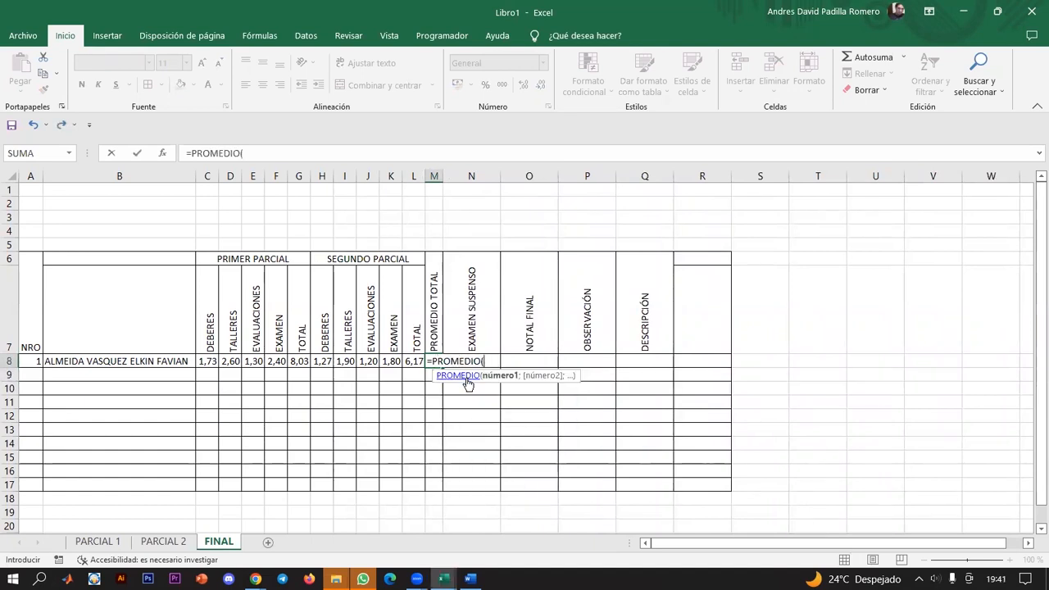
pyautogui.click(303, 361)
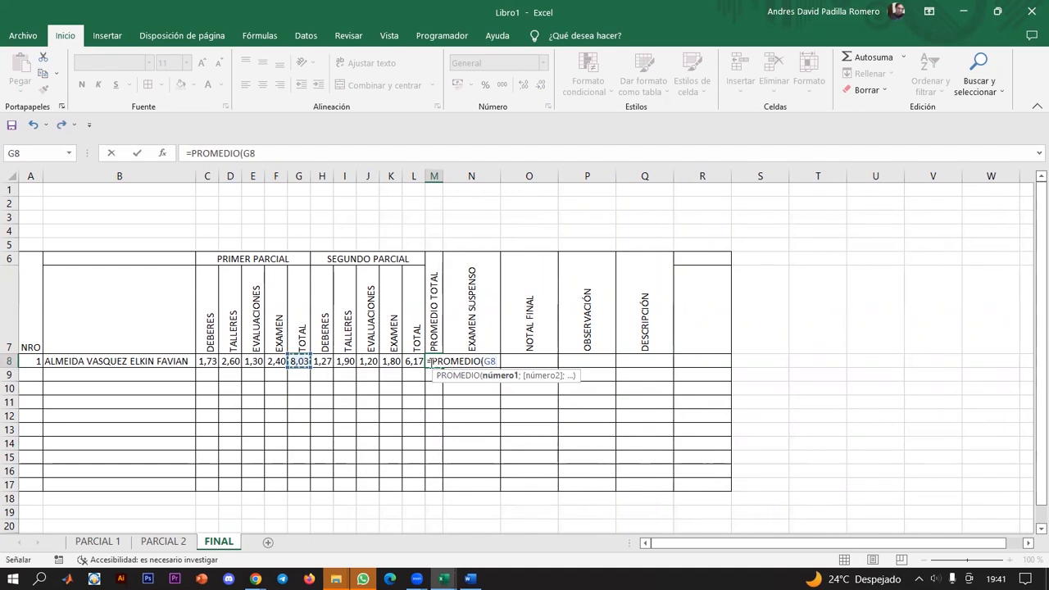
pyautogui.write(';')
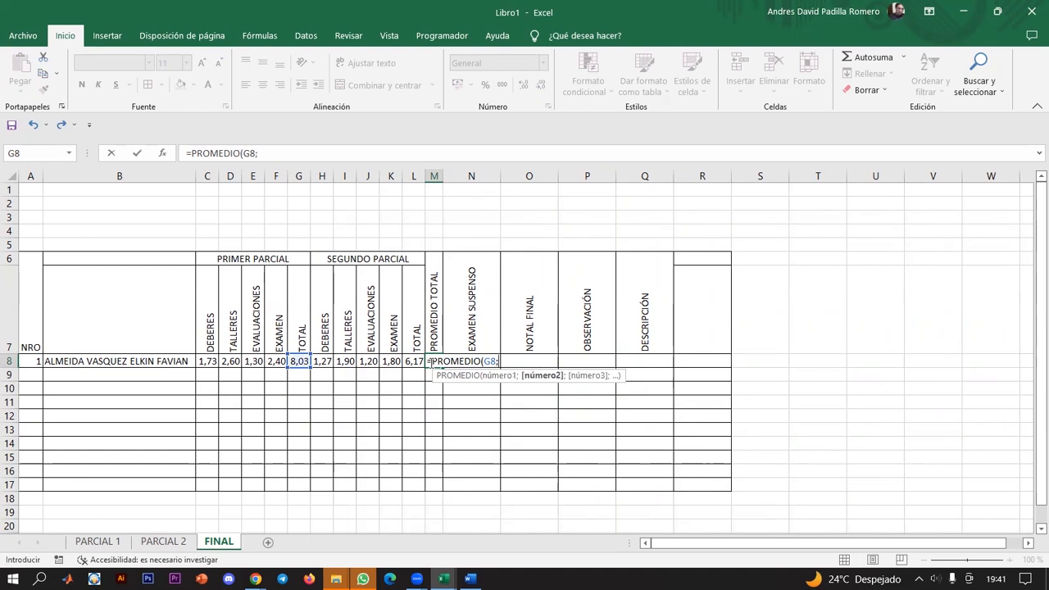
pyautogui.click(414, 362)
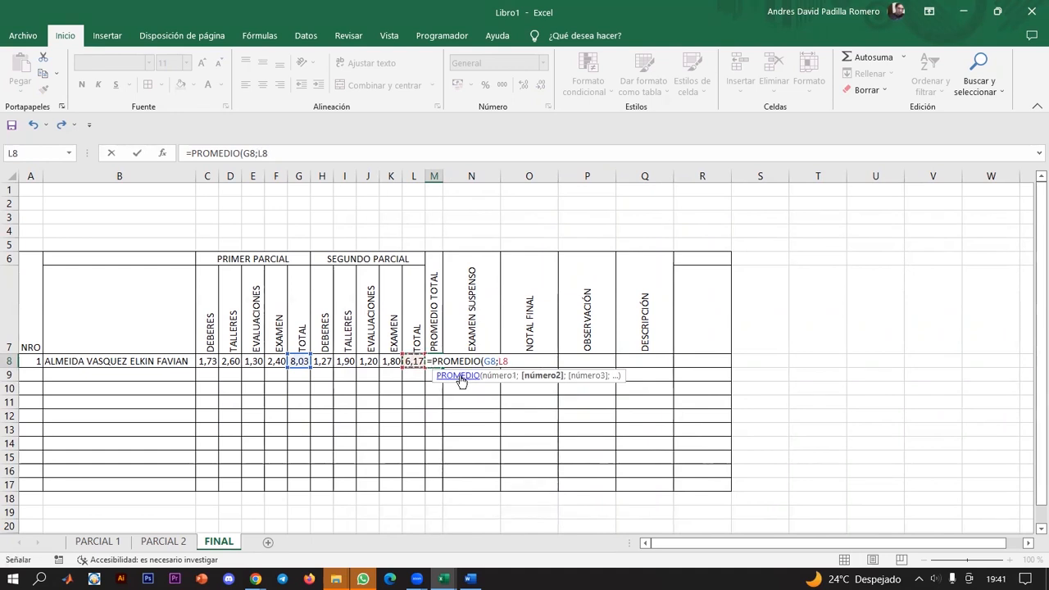
pyautogui.write(')')
pyautogui.press('Return')
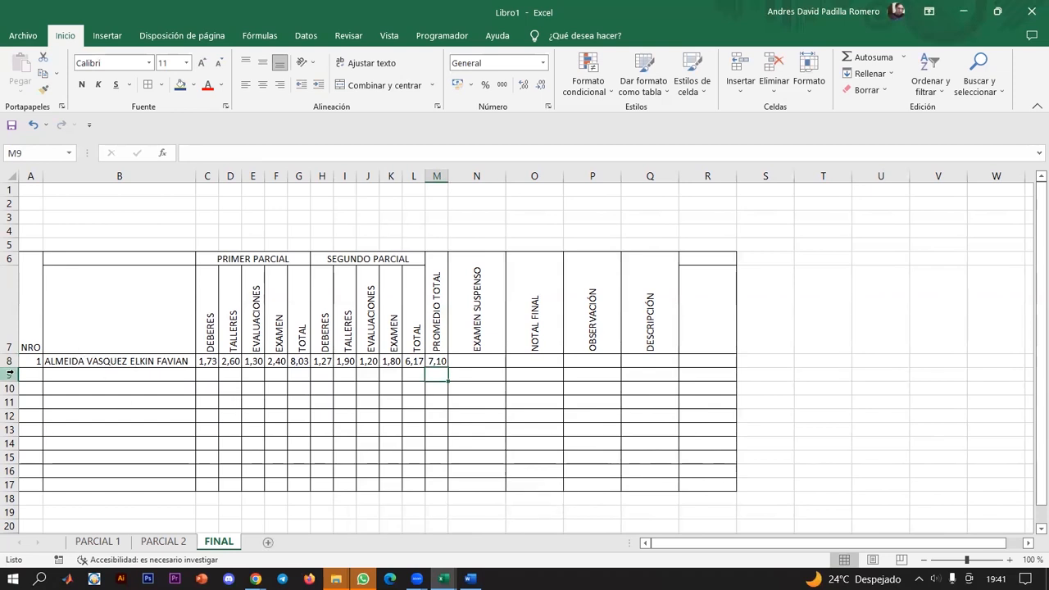
# - Fill the first student's row A8:M8 down through row 17 and widen column B to fit the full names
pyautogui.moveTo(28, 362)
pyautogui.mouseDown()
pyautogui.moveTo(431, 360)
pyautogui.moveTo(452, 377)
pyautogui.moveTo(452, 491)
pyautogui.mouseUp()
pyautogui.click(302, 534)
pyautogui.click(330, 461)
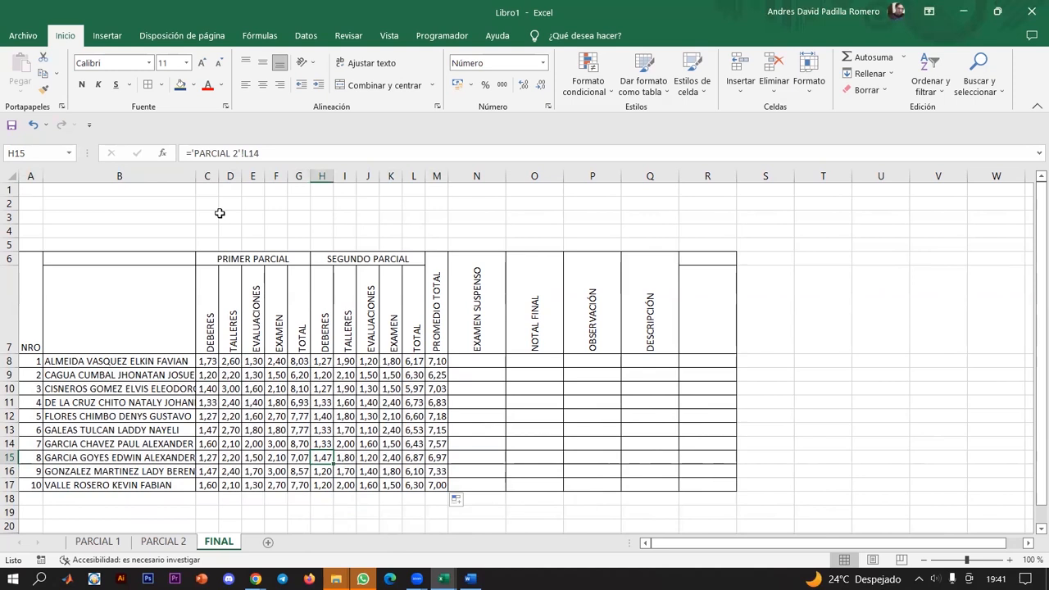
pyautogui.doubleClick(194, 177)
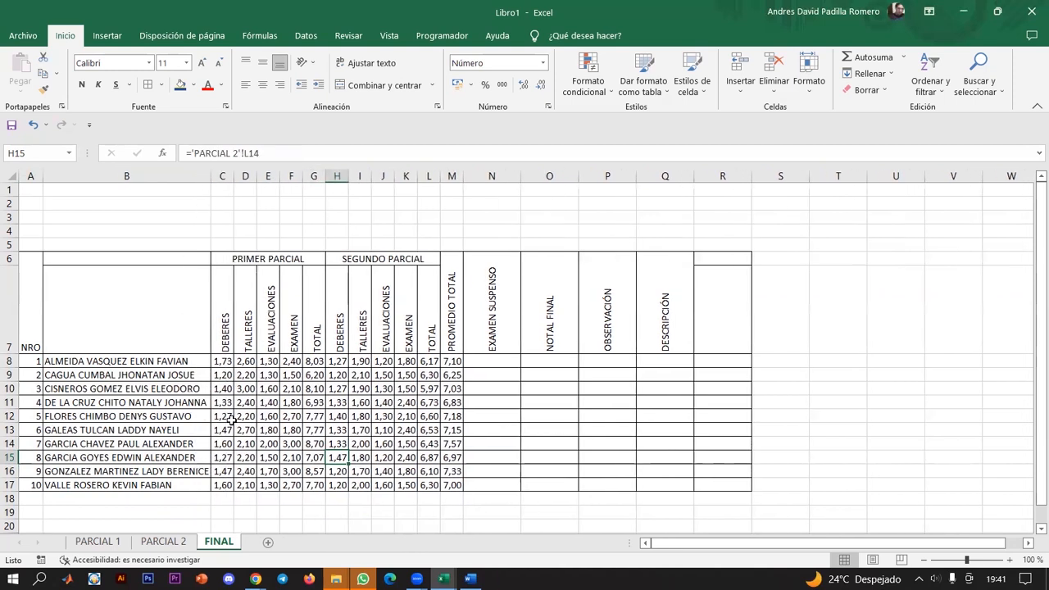
pyautogui.moveTo(222, 175); pyautogui.dragTo(227, 176)
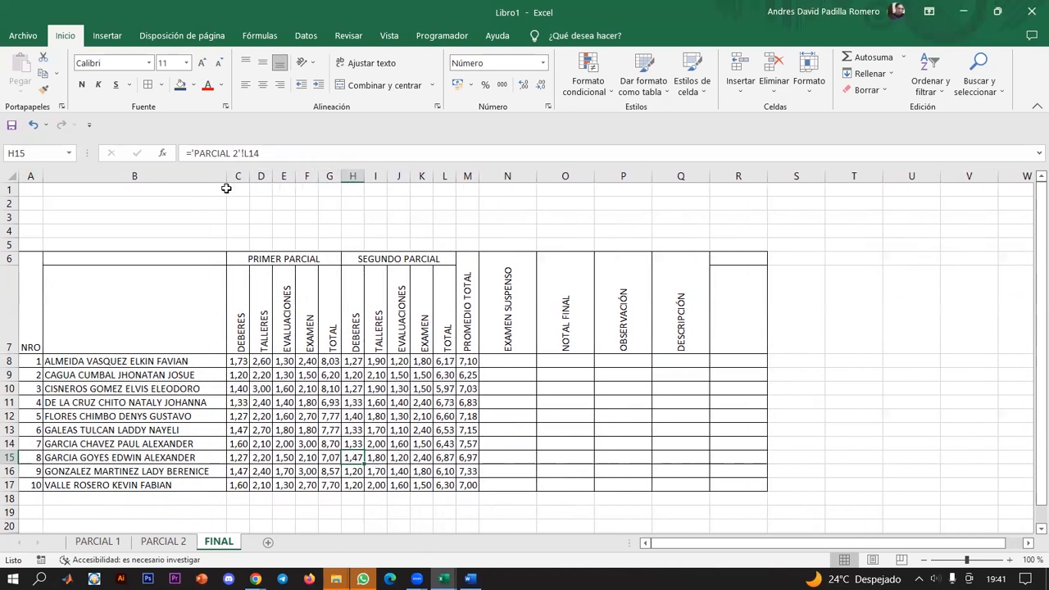
# - In the PARCIAL 1 sheet, set the third student's TALLER 1 grade to 5 and TALLER 3 grade to 8
pyautogui.click(119, 543)
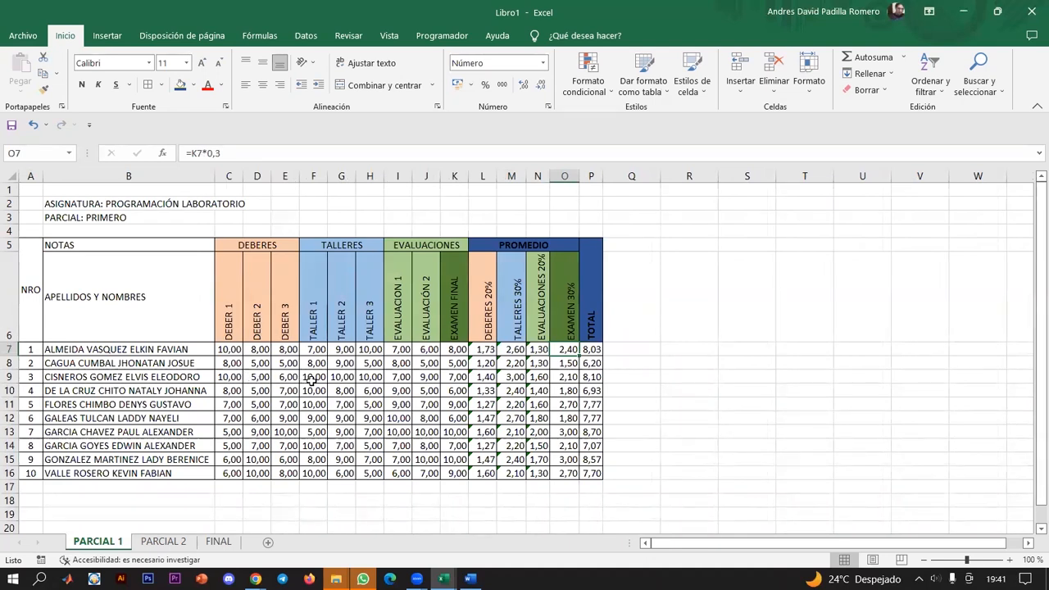
pyautogui.click(374, 380)
pyautogui.click(316, 376)
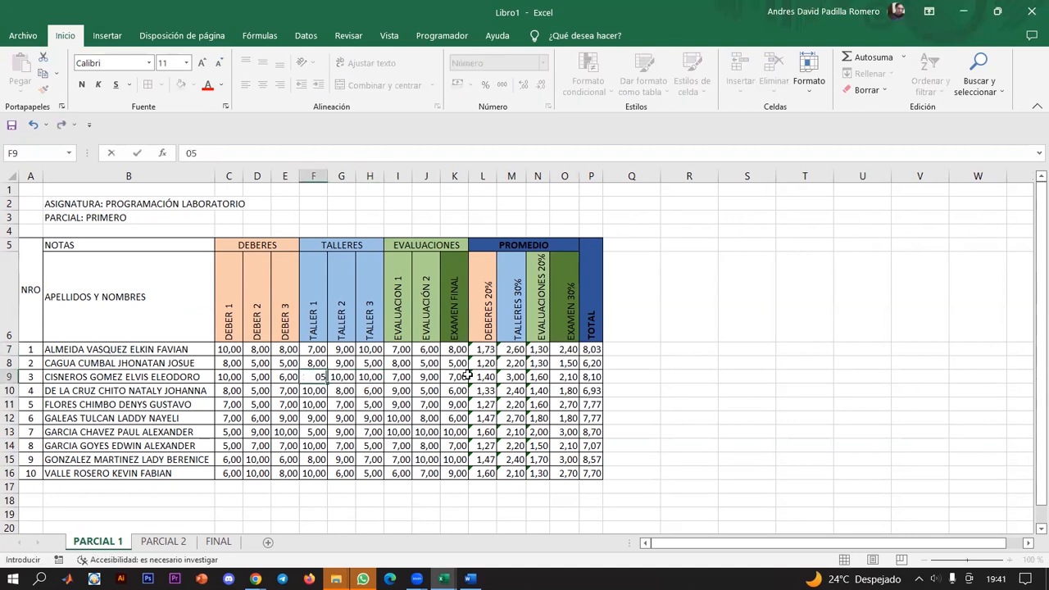
pyautogui.press('Tab')
pyautogui.press('Tab')
pyautogui.write('8')
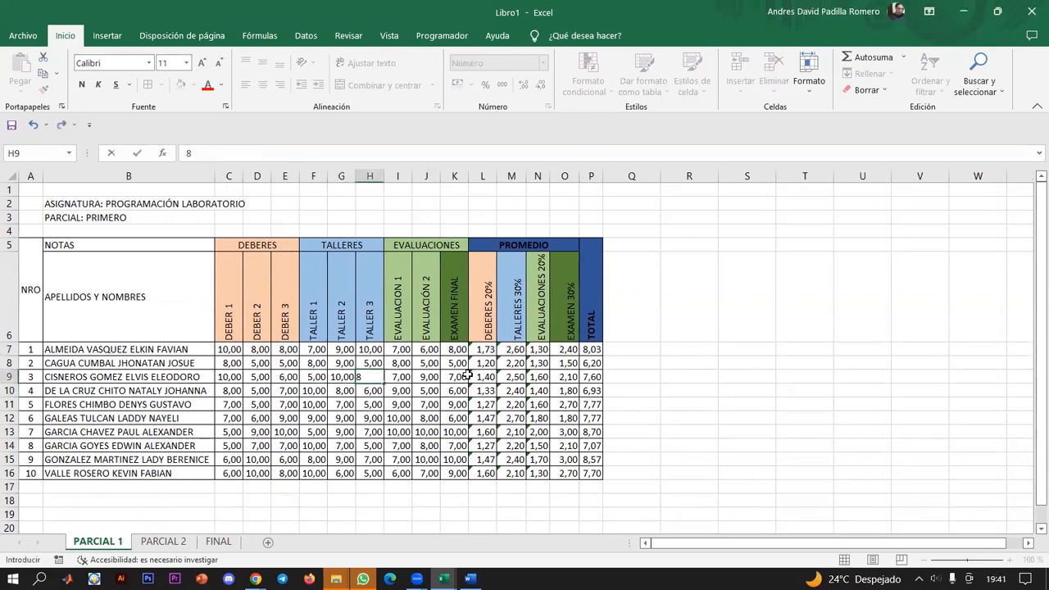
pyautogui.press('Return')
pyautogui.press('Up')
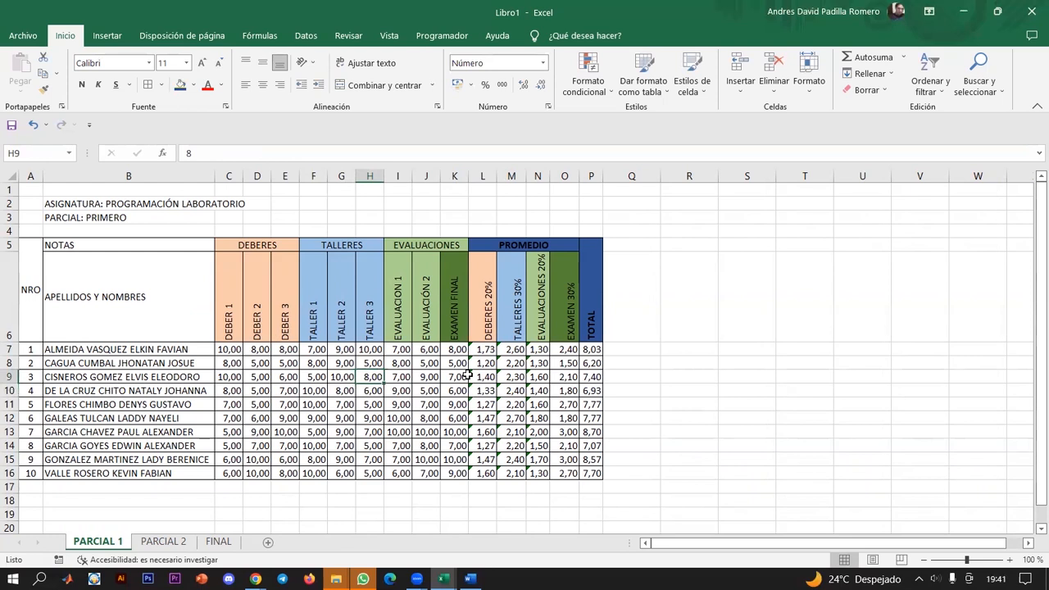
# - Check the third student's weighted TALLERES grade in PARCIAL 1 and its linked value in cell D10 of the FINAL sheet
pyautogui.press('Right')
pyautogui.press('Right')
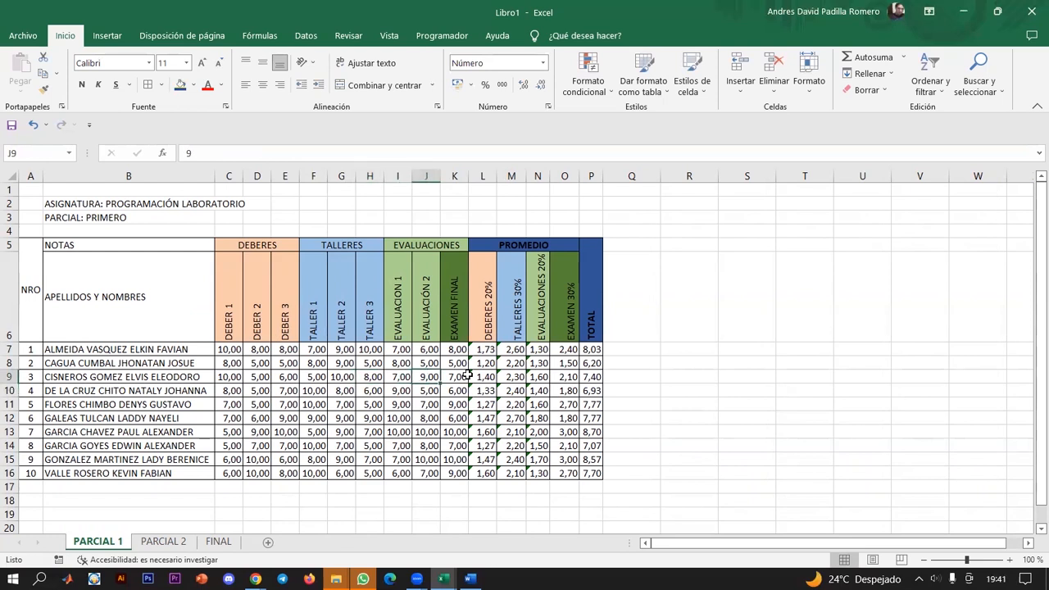
pyautogui.press('Right')
pyautogui.press('Right')
pyautogui.press('Right')
pyautogui.press('Right')
pyautogui.press('Left')
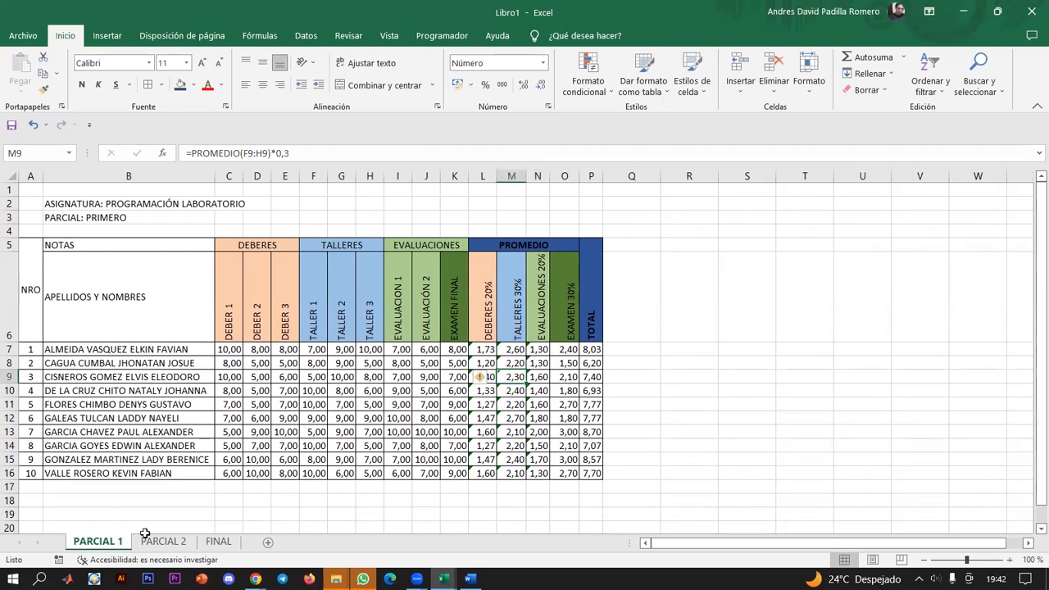
pyautogui.click(218, 542)
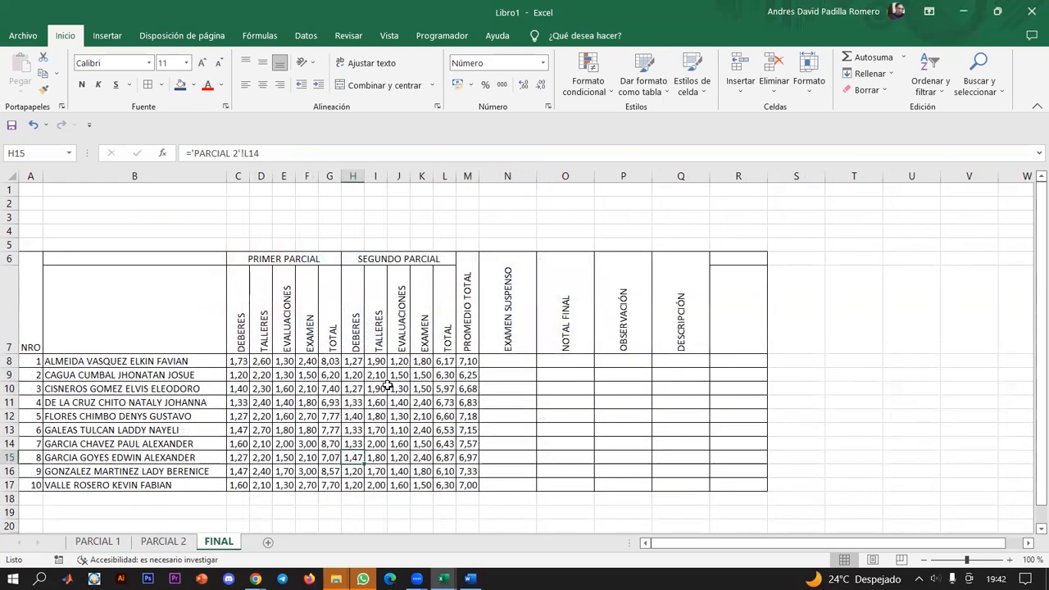
pyautogui.click(266, 390)
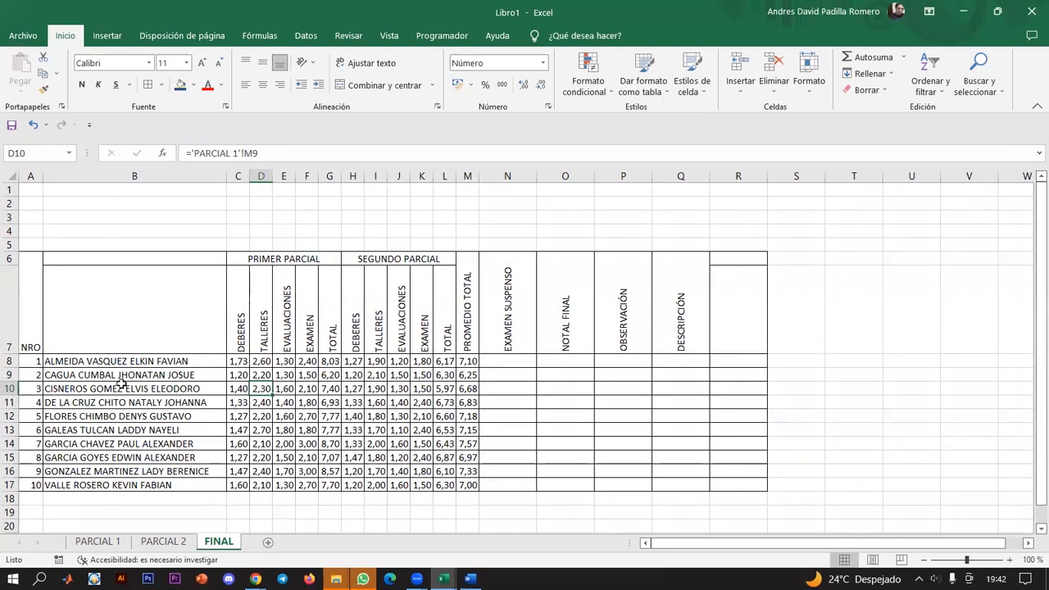
# - Center the contents of the NRO column A horizontally in the FINAL sheet
pyautogui.click(30, 174)
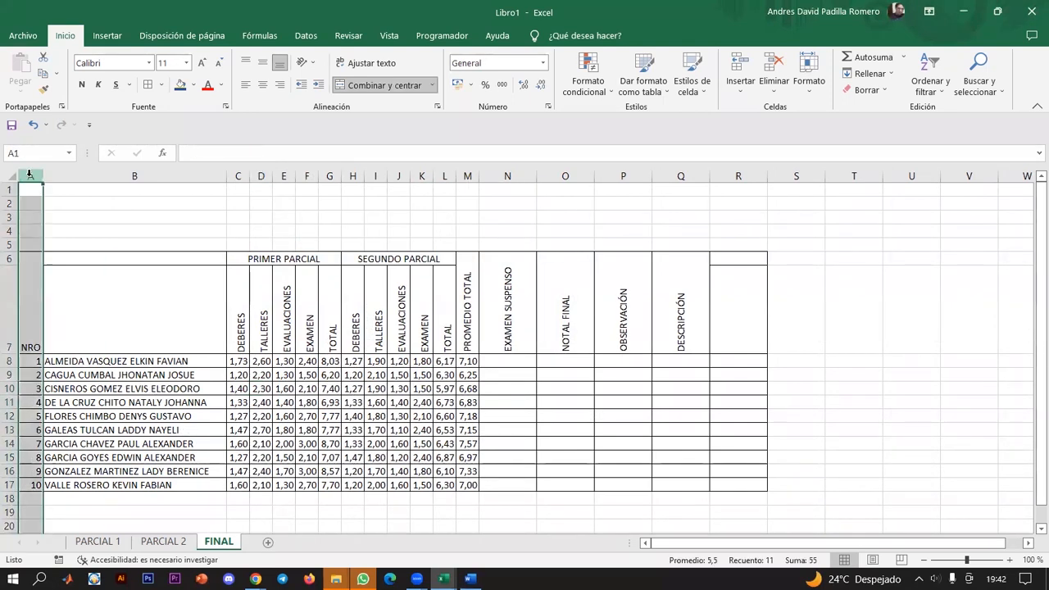
pyautogui.click(262, 85)
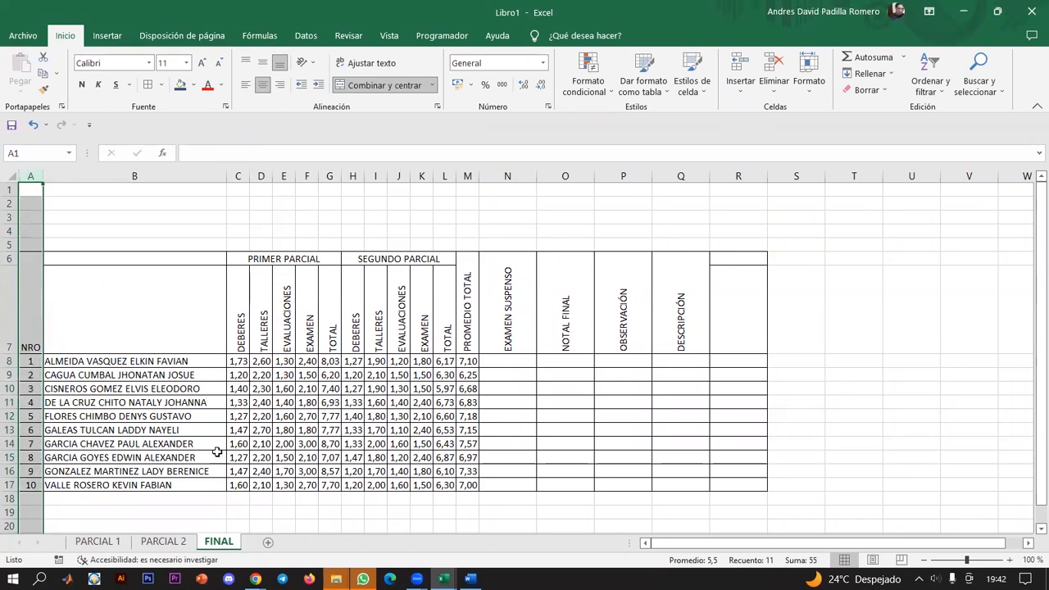
pyautogui.click(284, 389)
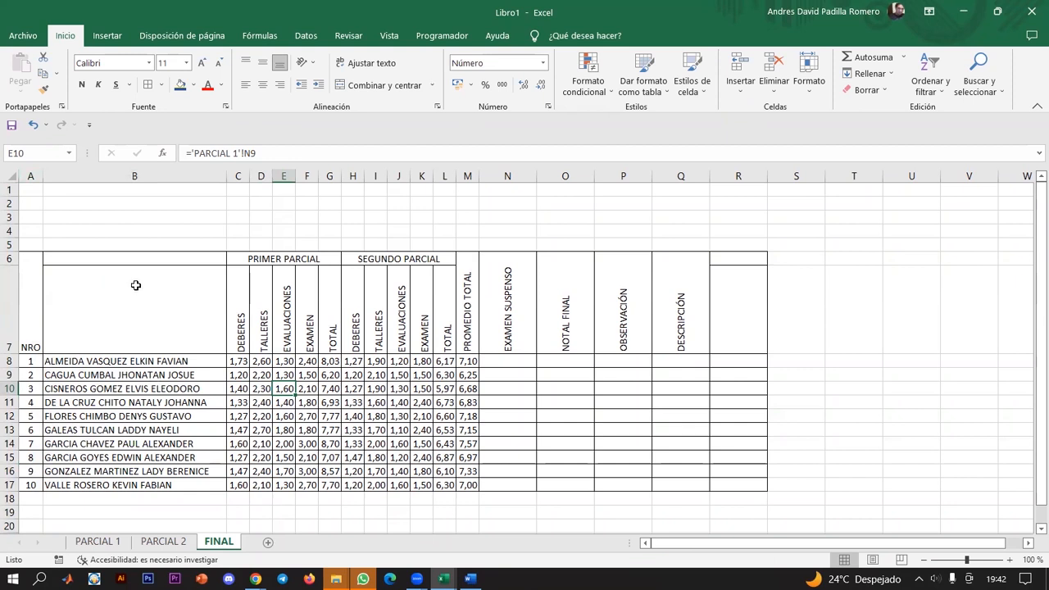
# - Link cell B6 of the FINAL sheet to the ASIGNATURA text in cell B2 of PARCIAL 1
pyautogui.click(121, 262)
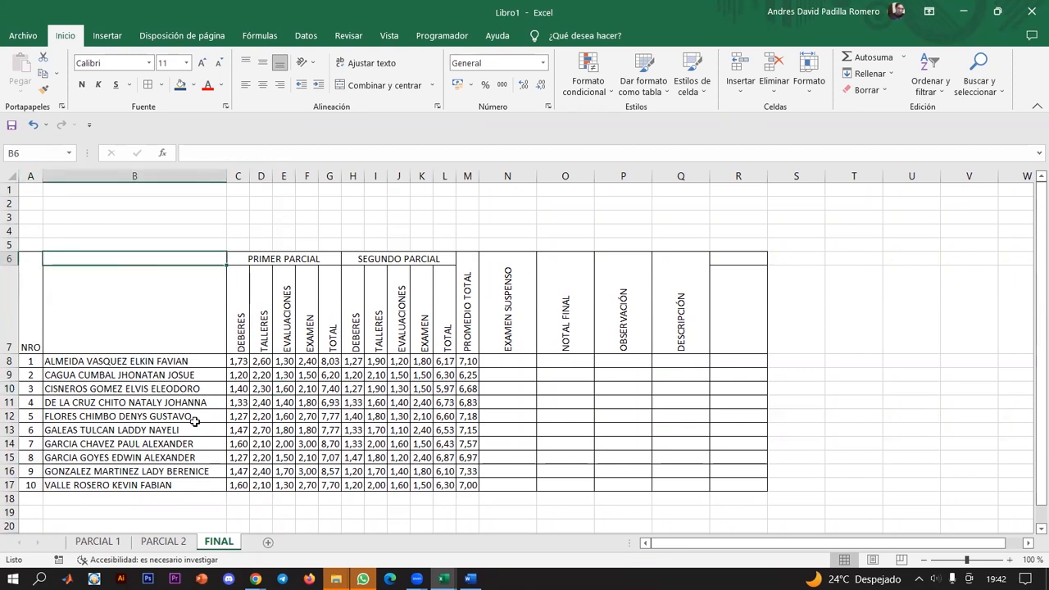
pyautogui.write('=')
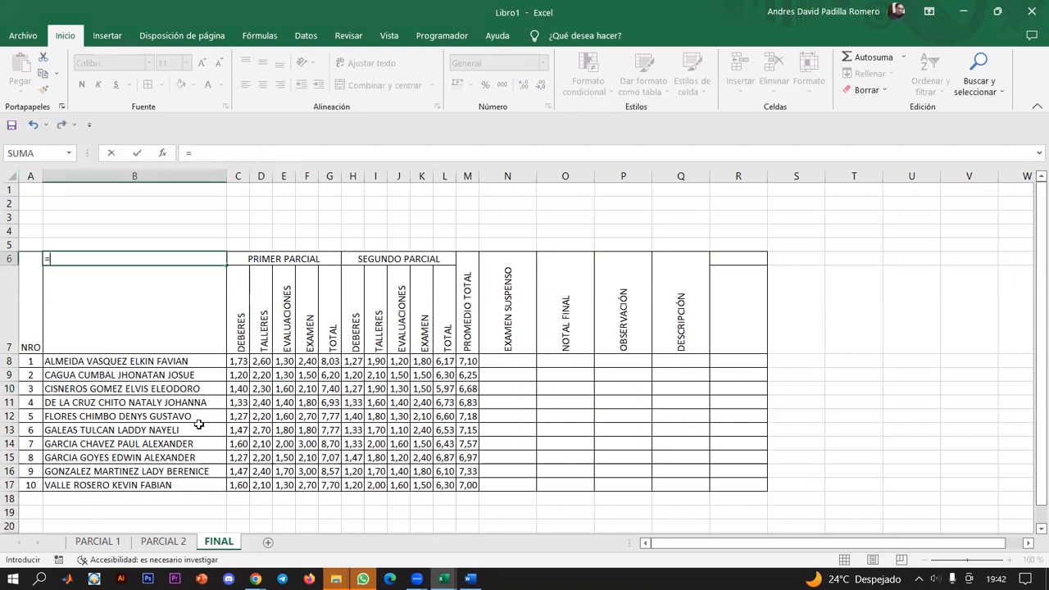
pyautogui.click(94, 542)
pyautogui.click(113, 205)
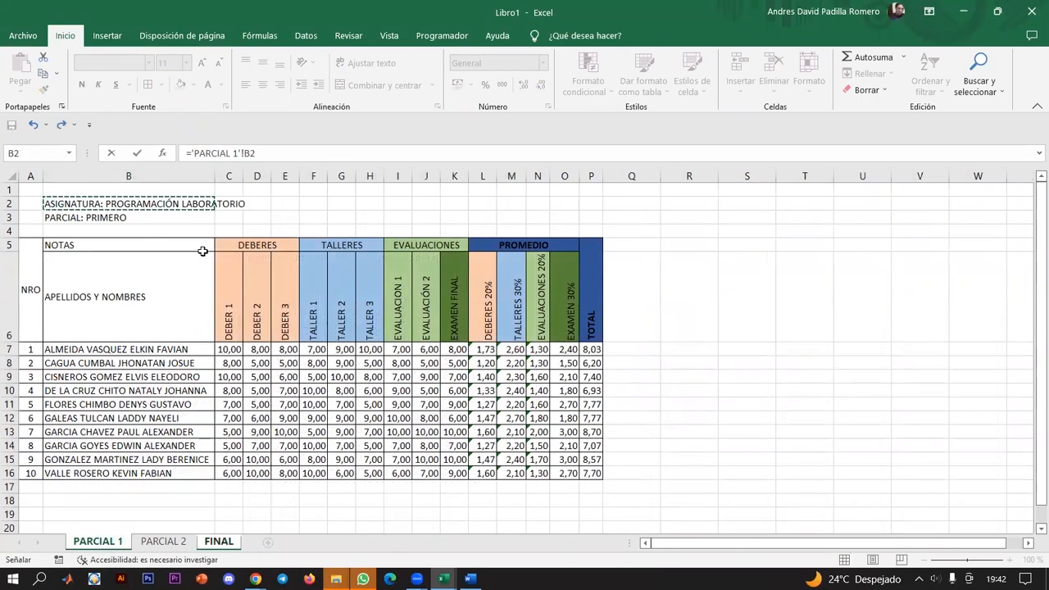
pyautogui.press('Return')
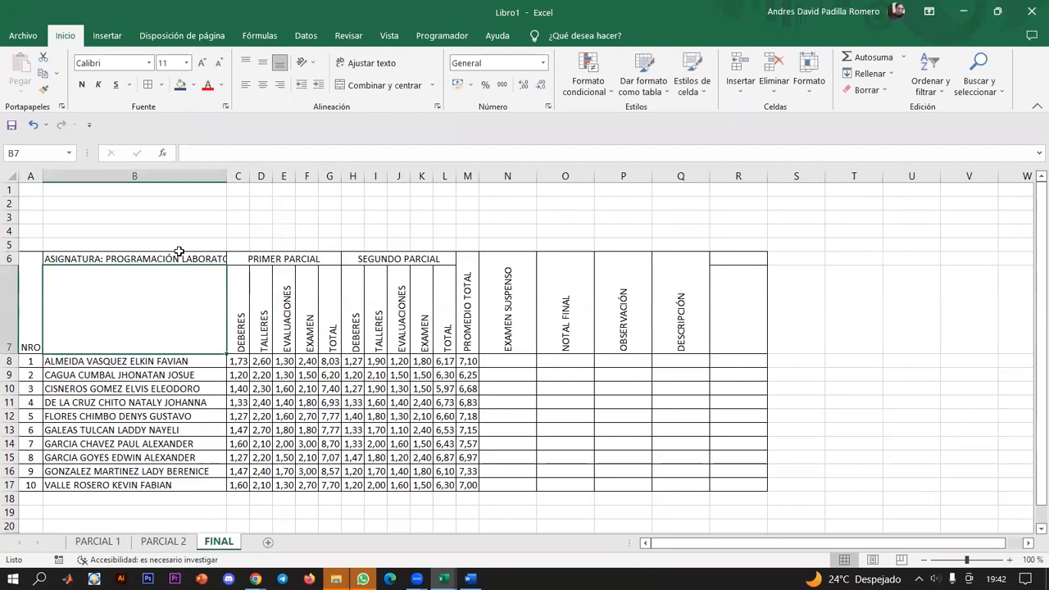
# - Wrap the ASIGNATURA text in cell B6 so it fits within the column width
pyautogui.click(180, 259)
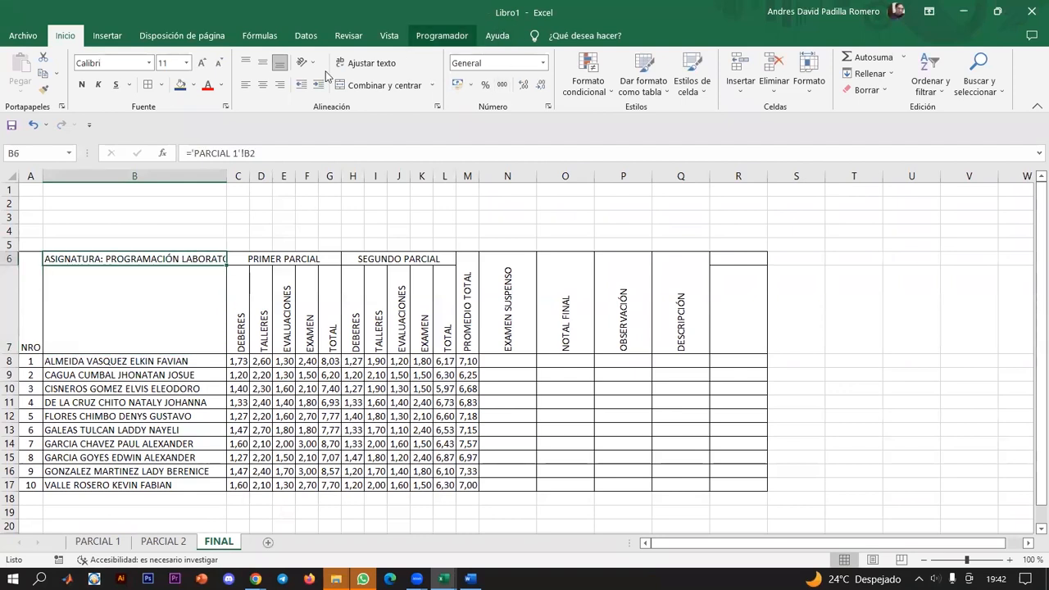
pyautogui.click(367, 64)
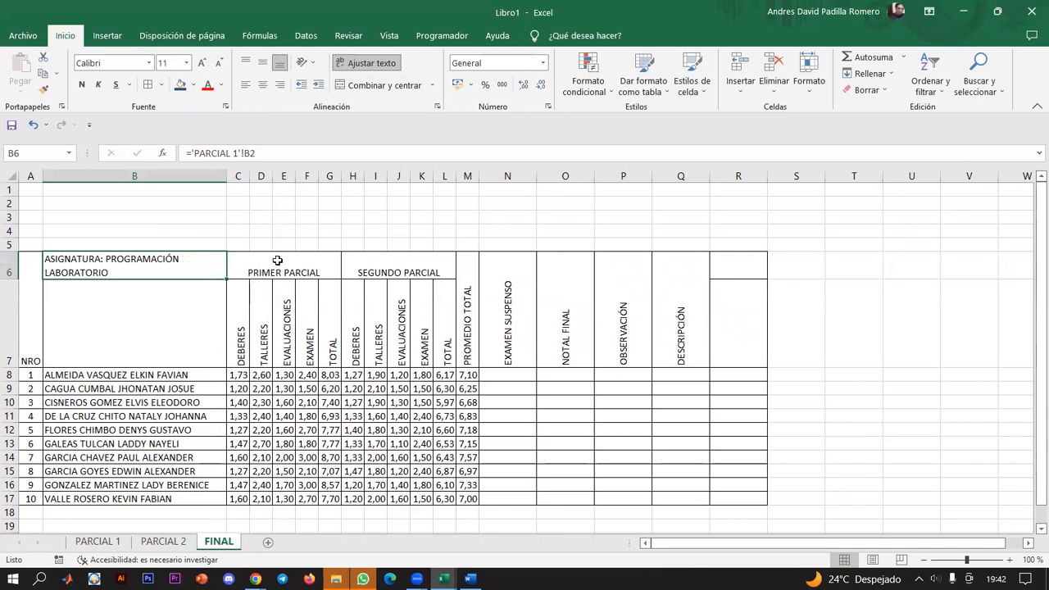
pyautogui.click(367, 72)
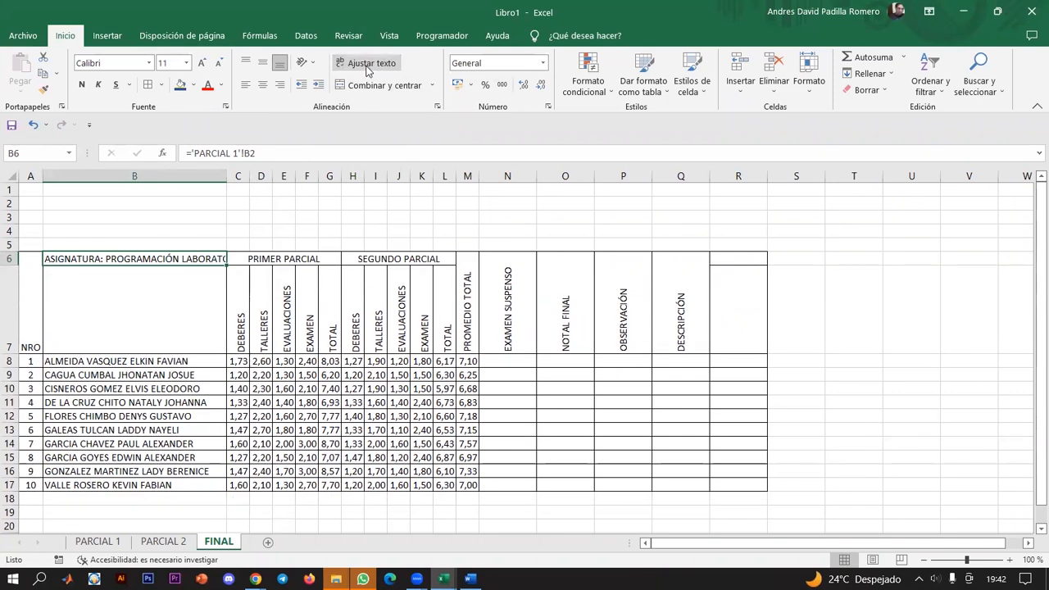
pyautogui.click(367, 71)
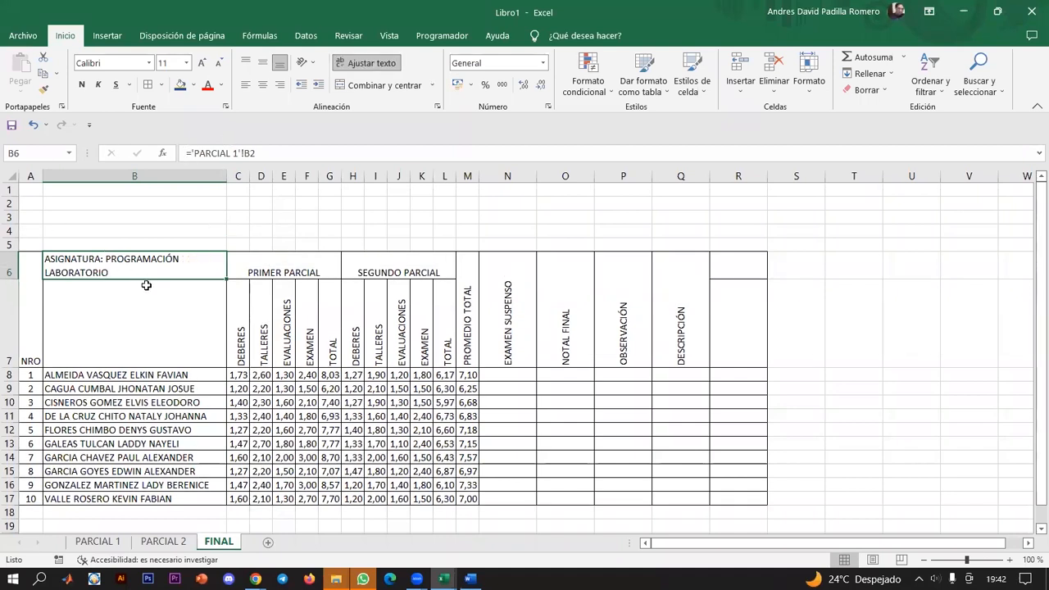
# - Enter the header NÓMINA in cell B7 above the student names
pyautogui.click(155, 326)
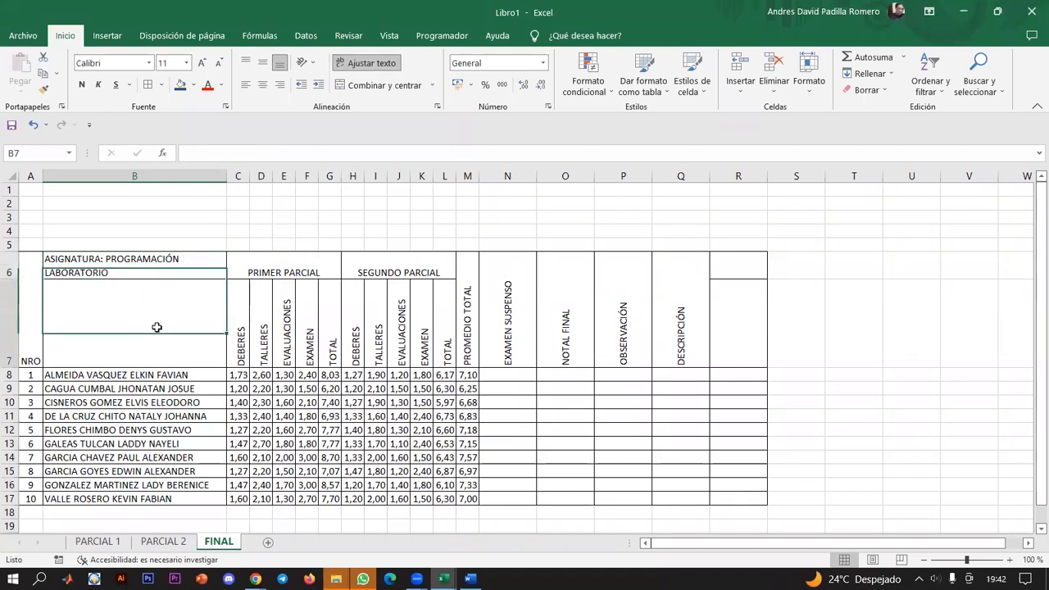
pyautogui.write('nÓM')
pyautogui.press('BackSpace')
pyautogui.press('BackSpace')
pyautogui.press('BackSpace')
pyautogui.press('BackSpace')
pyautogui.press('BackSpace')
pyautogui.press('BackSpace')
pyautogui.write('NÓM')
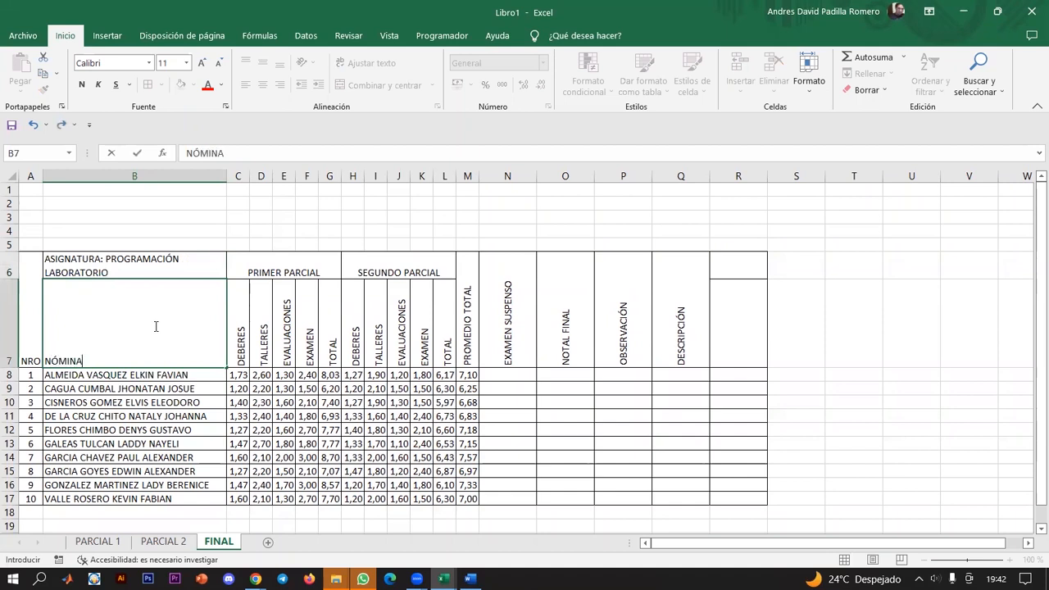
pyautogui.write('INA')
pyautogui.press('Return')
pyautogui.click(155, 326)
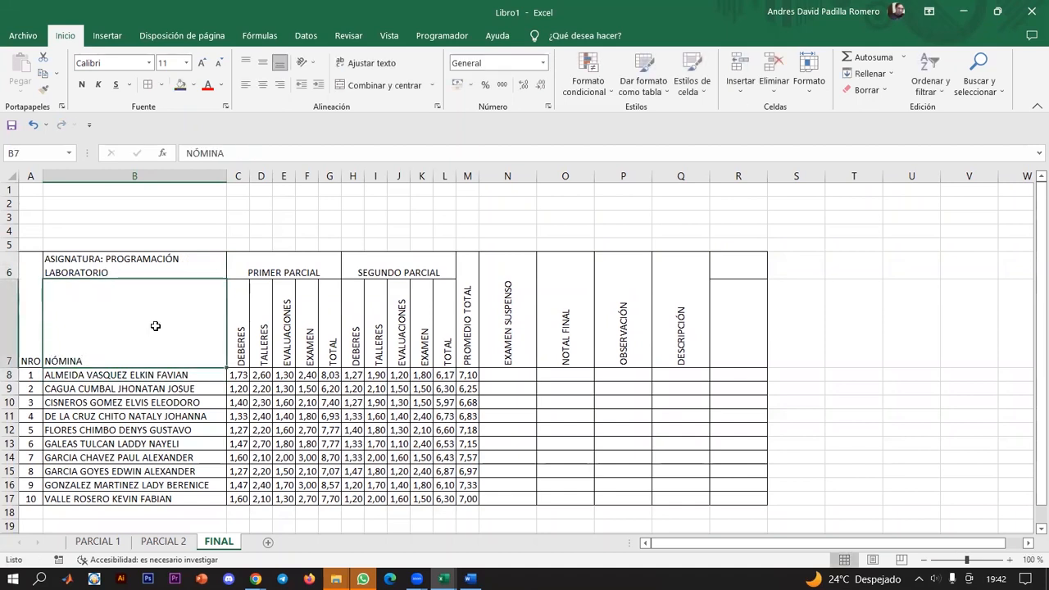
# - Centre the NRO header vertically in its merged cell and the NÓMINA header in B7 both vertically and horizontally
pyautogui.click(31, 283)
pyautogui.click(263, 86)
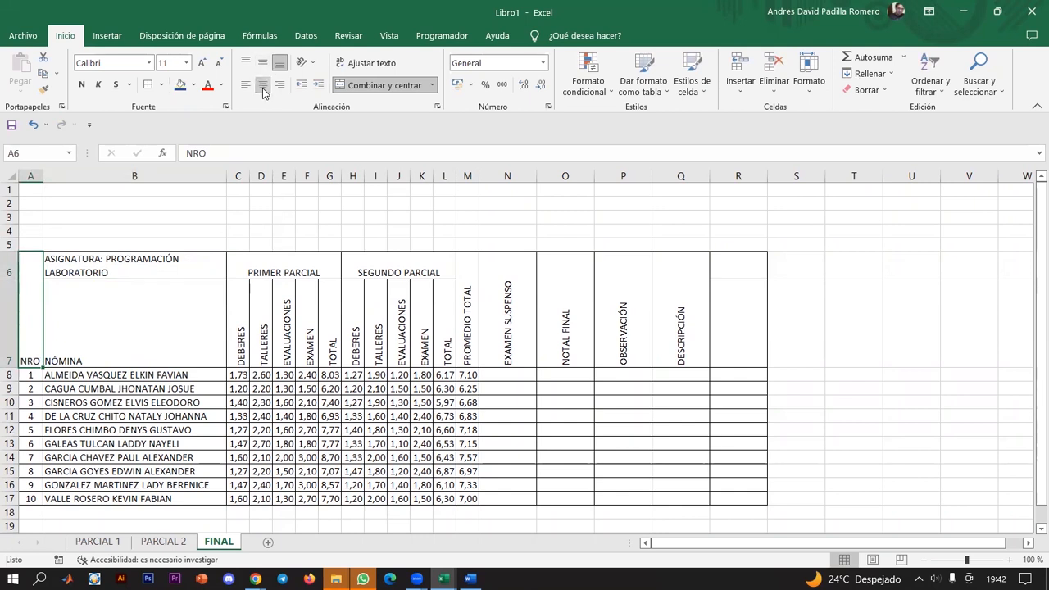
pyautogui.click(262, 65)
pyautogui.click(97, 337)
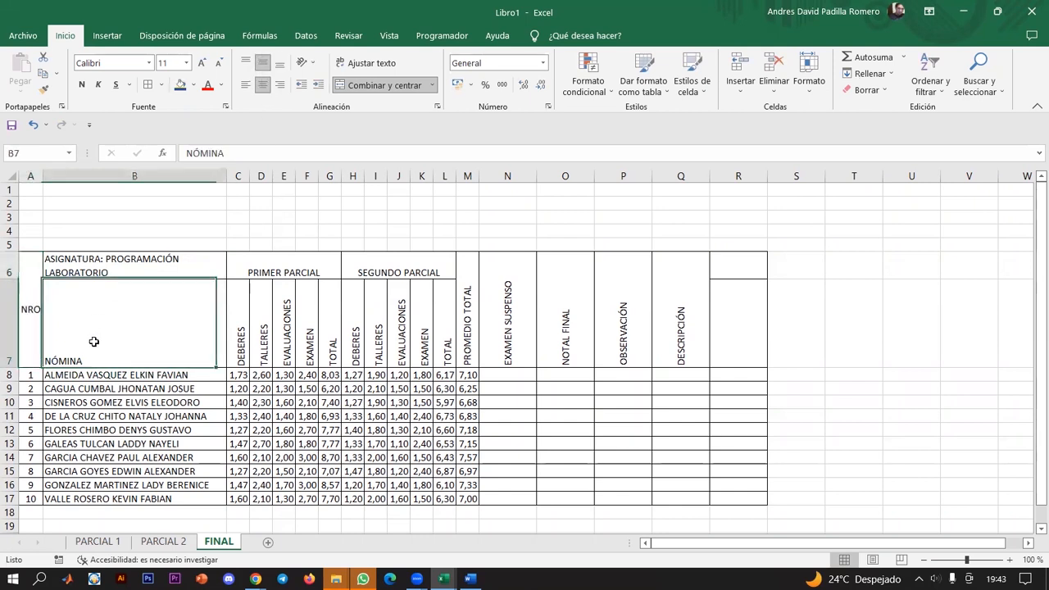
pyautogui.click(262, 64)
pyautogui.click(262, 85)
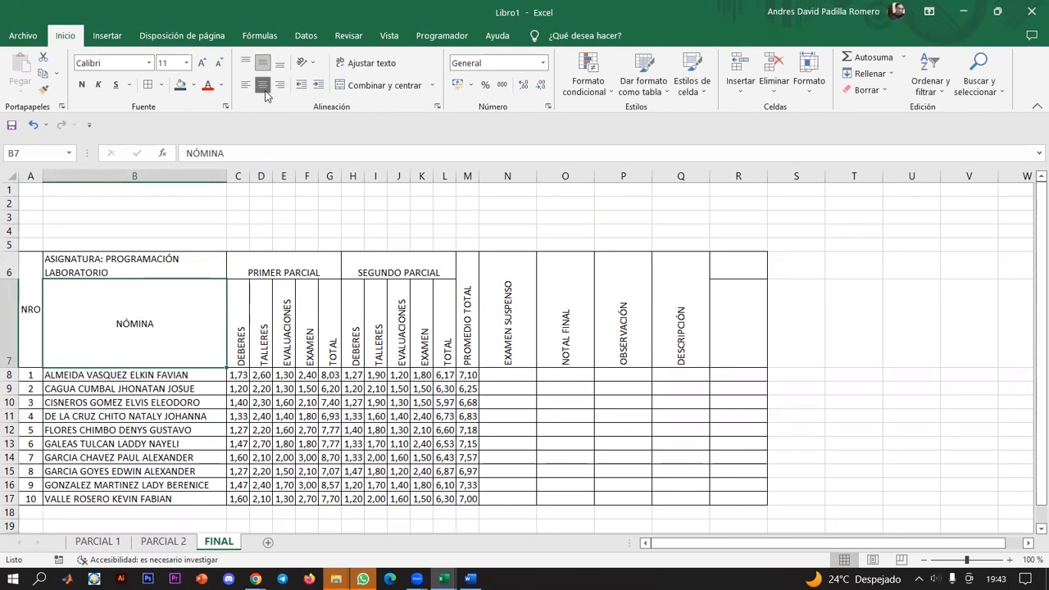
pyautogui.click(379, 416)
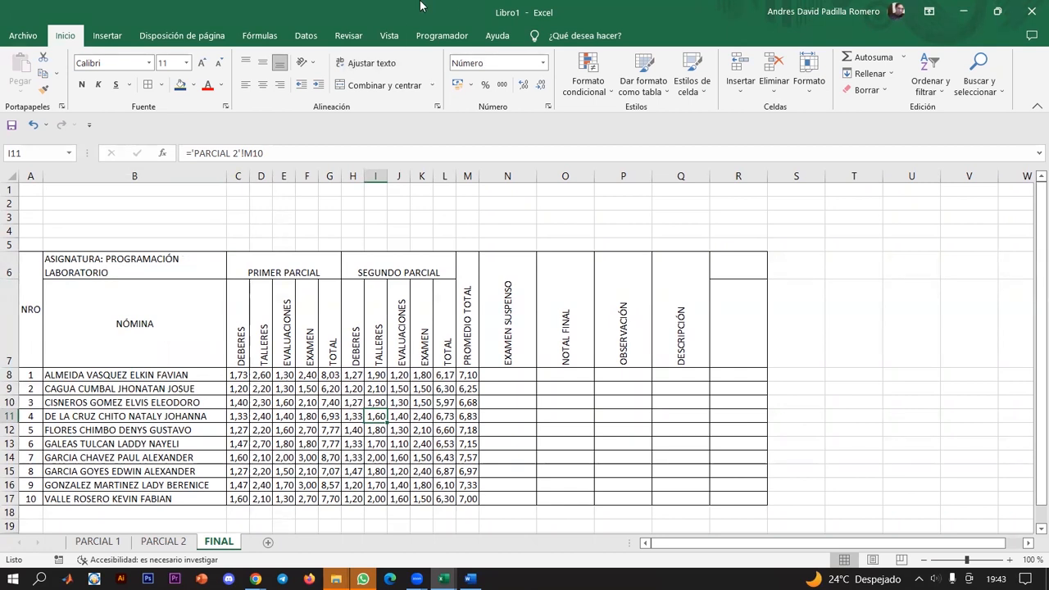
pyautogui.moveTo(31, 375); pyautogui.dragTo(484, 499)
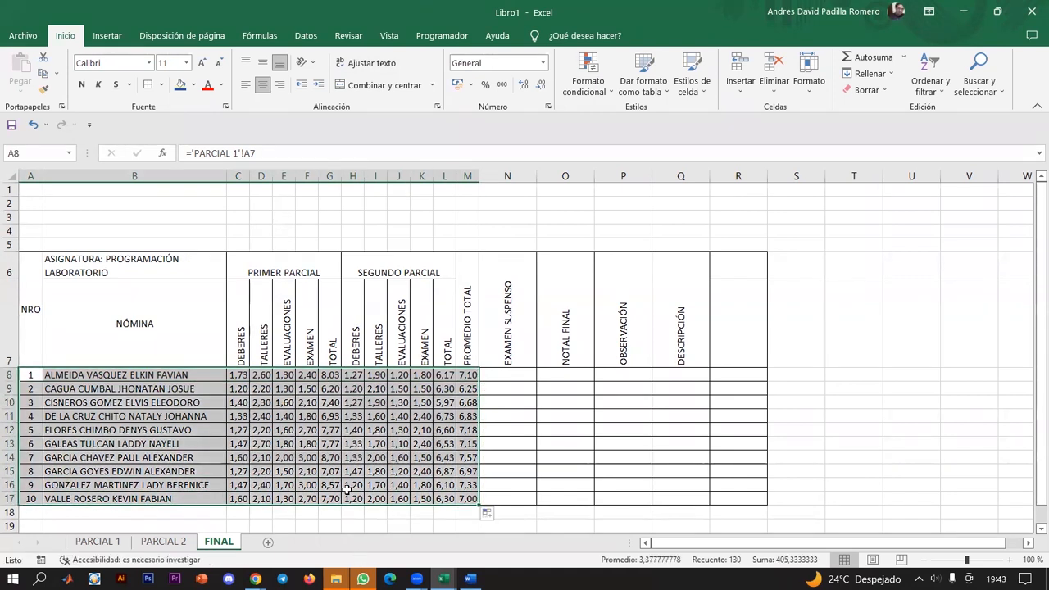
pyautogui.click(345, 471)
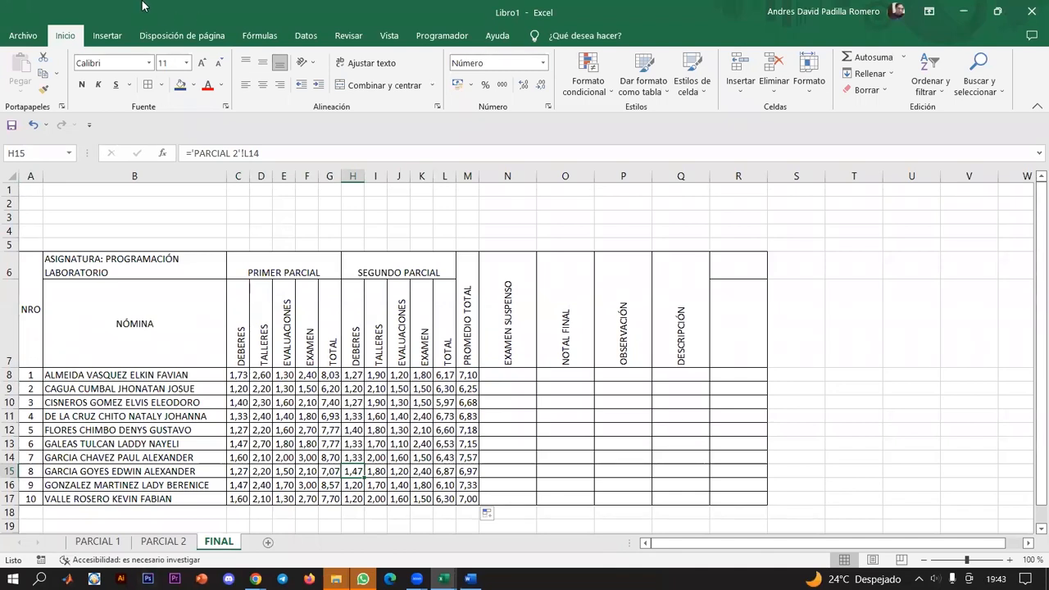
# - Make the PRIMER PARCIAL and SEGUNDO PARCIAL headers and the ASIGNATURA text in B6 bold
pyautogui.click(264, 272)
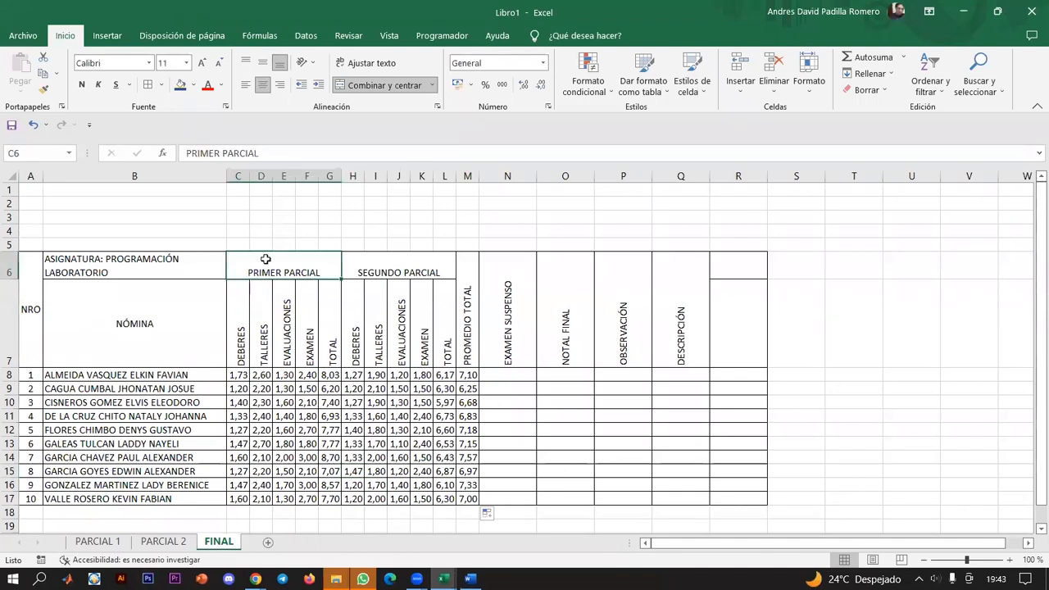
pyautogui.click(81, 84)
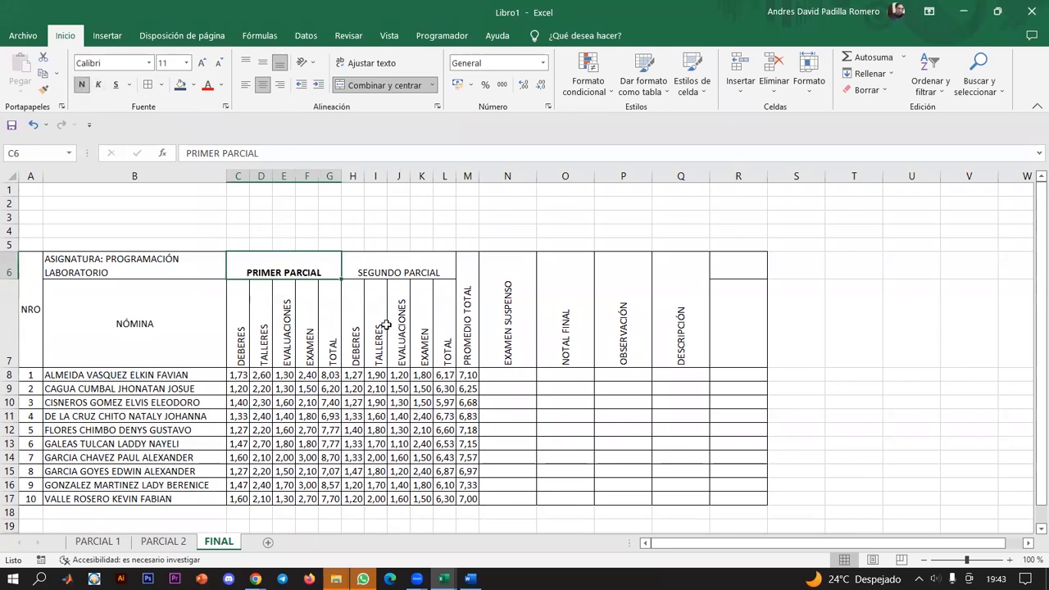
pyautogui.click(372, 266)
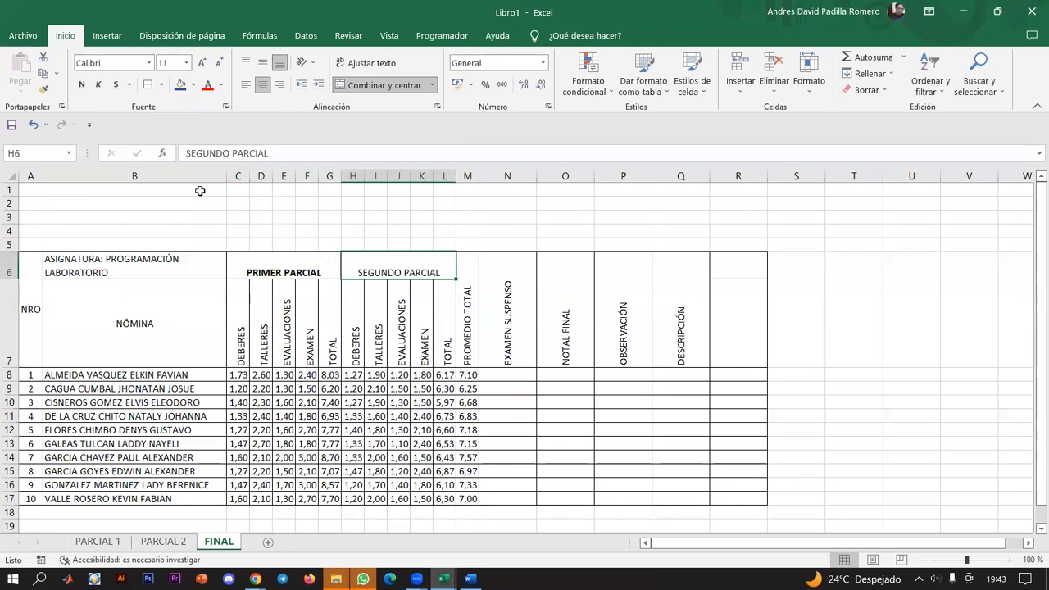
pyautogui.click(82, 87)
pyautogui.click(300, 342)
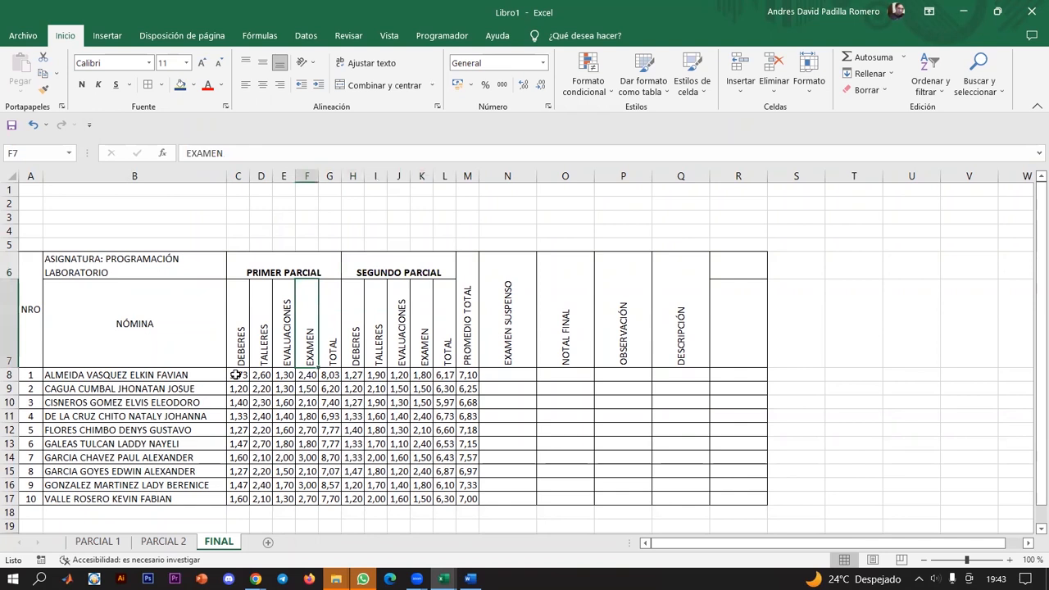
pyautogui.click(151, 276)
pyautogui.click(82, 85)
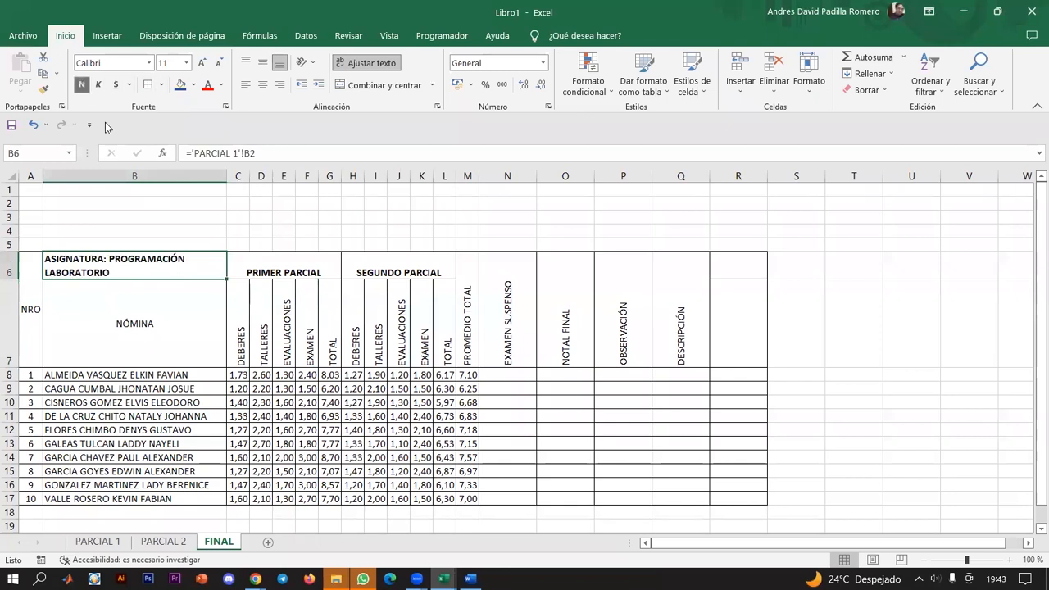
pyautogui.click(377, 442)
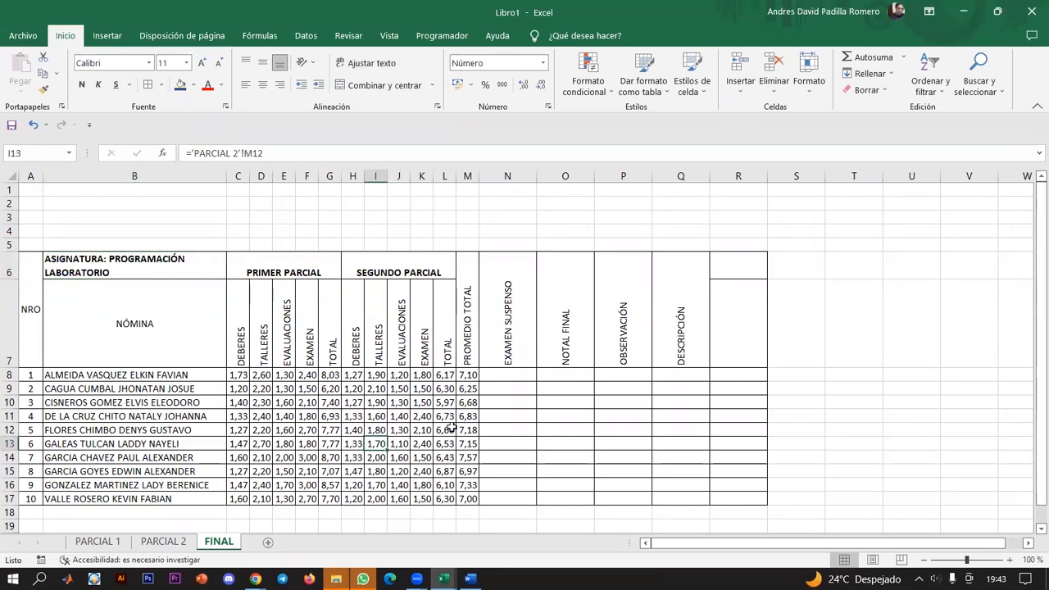
# - Reduce the font size of the grade values in C8:M17 to 10
pyautogui.moveTo(236, 376); pyautogui.dragTo(474, 499)
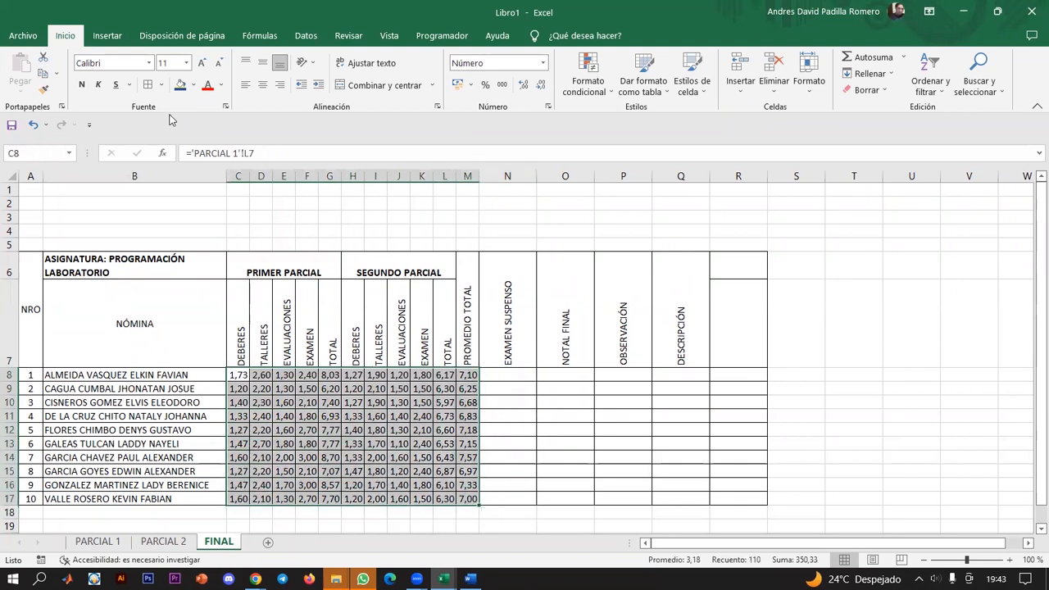
pyautogui.click(219, 63)
pyautogui.click(396, 417)
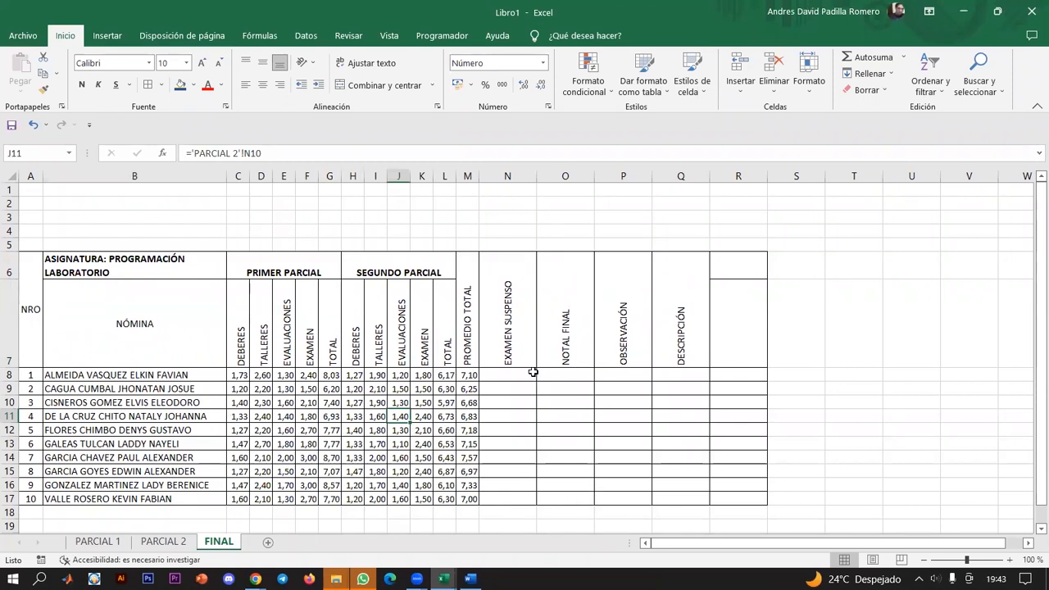
# - Start a new conditional formatting rule for the PROMEDIO TOTAL values in M8:M17
pyautogui.click(469, 378)
pyautogui.moveTo(471, 378); pyautogui.dragTo(471, 500)
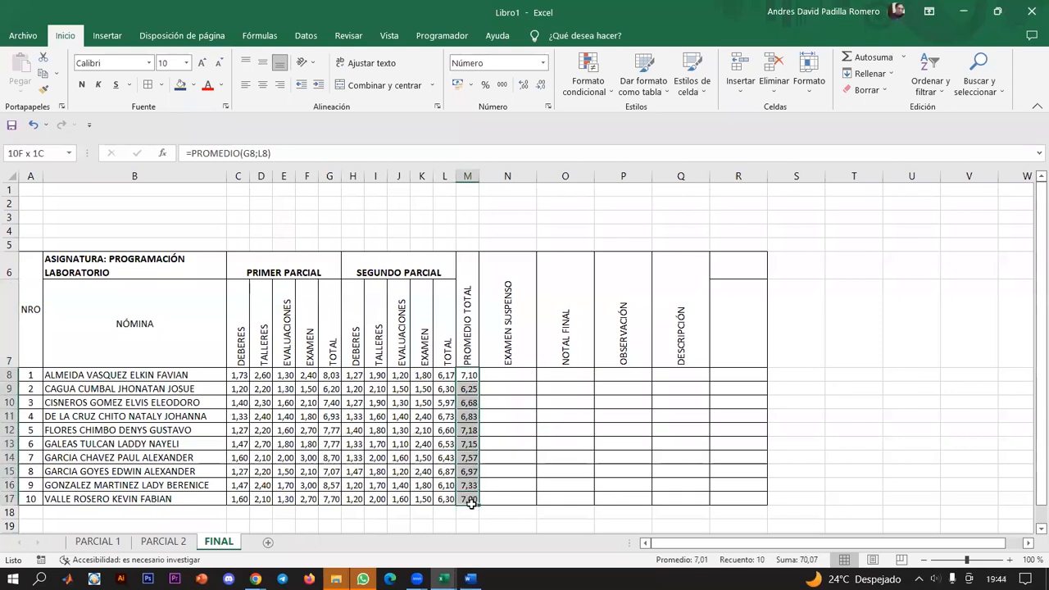
pyautogui.click(612, 97)
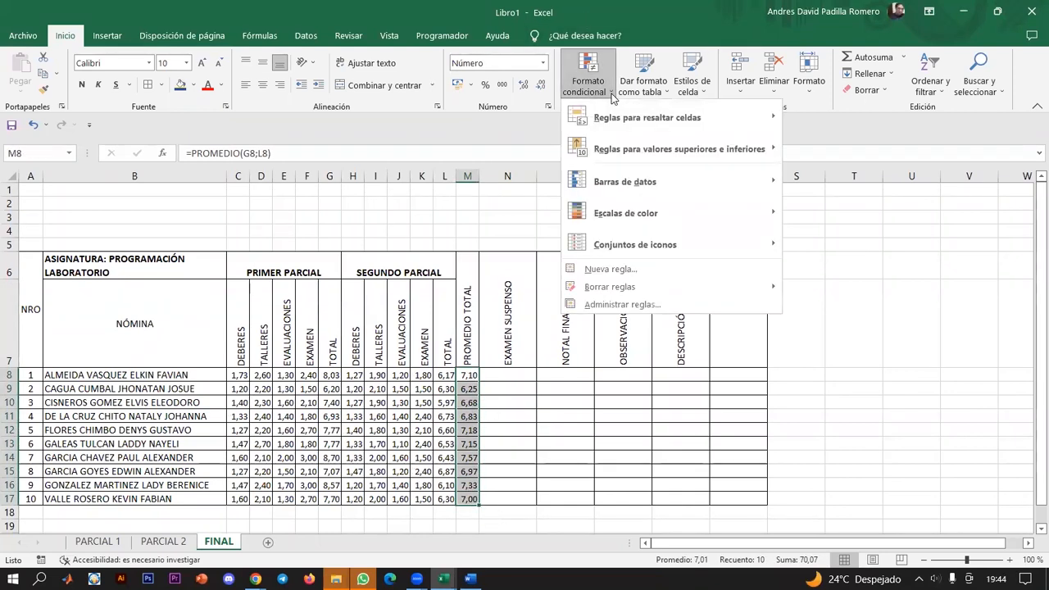
pyautogui.click(621, 269)
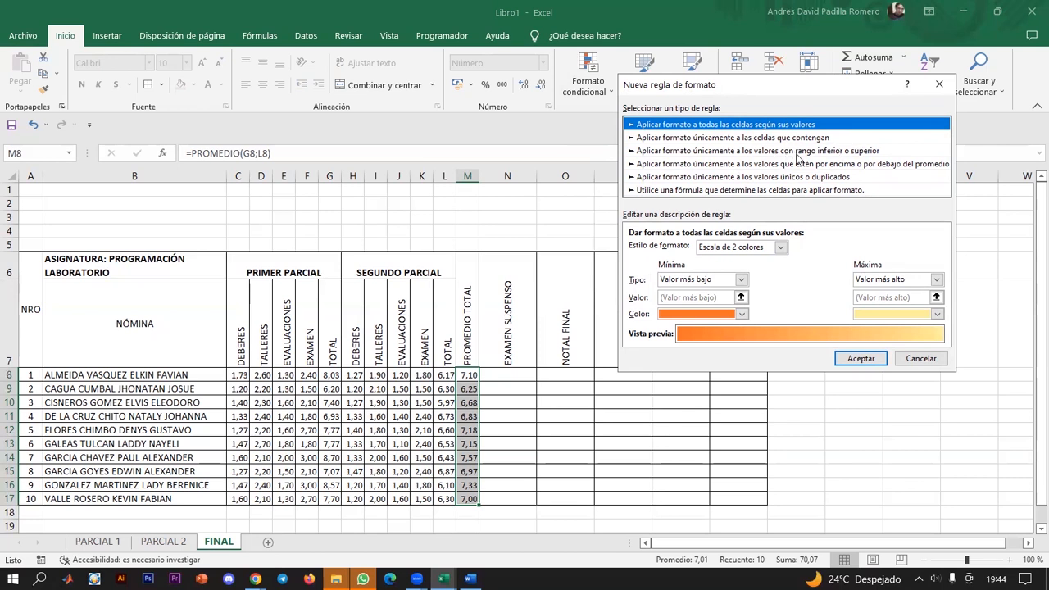
# - Try the above-or-below-average rule type, with the condition set to "menor o igual" for the selected range's average
pyautogui.click(854, 152)
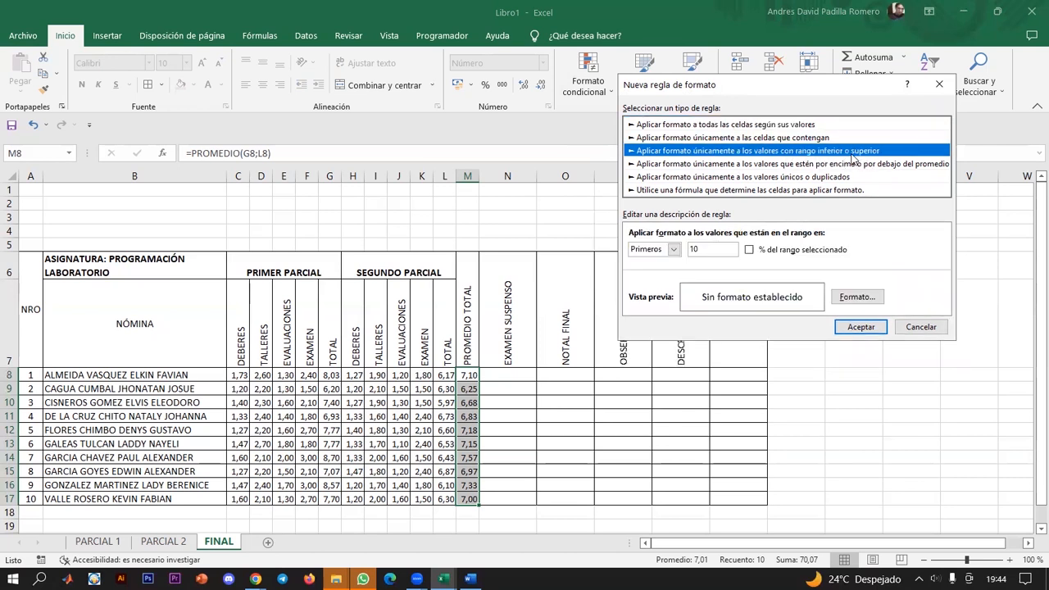
pyautogui.click(774, 165)
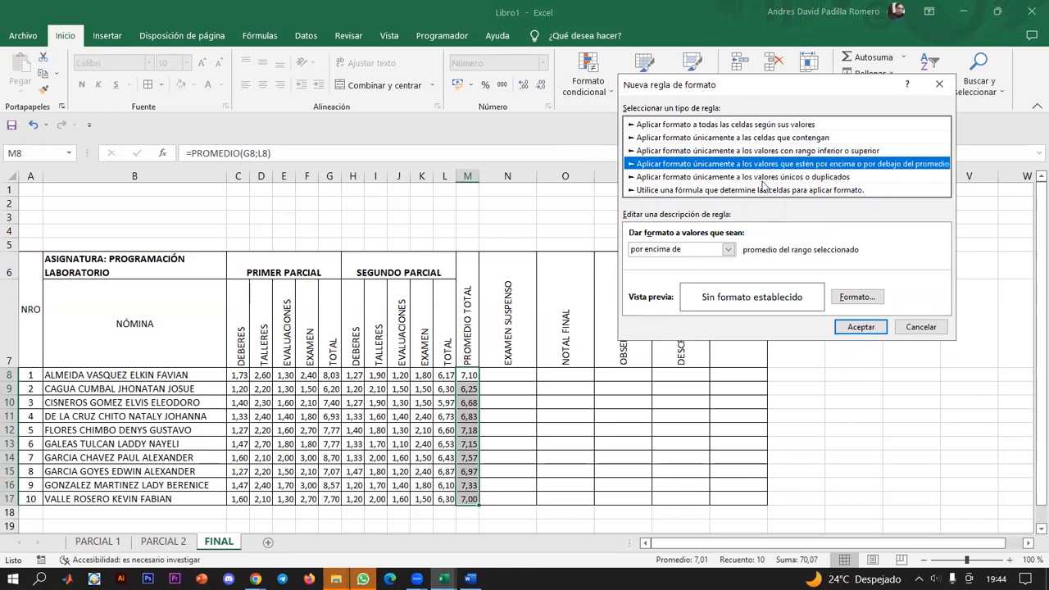
pyautogui.click(762, 177)
pyautogui.click(763, 192)
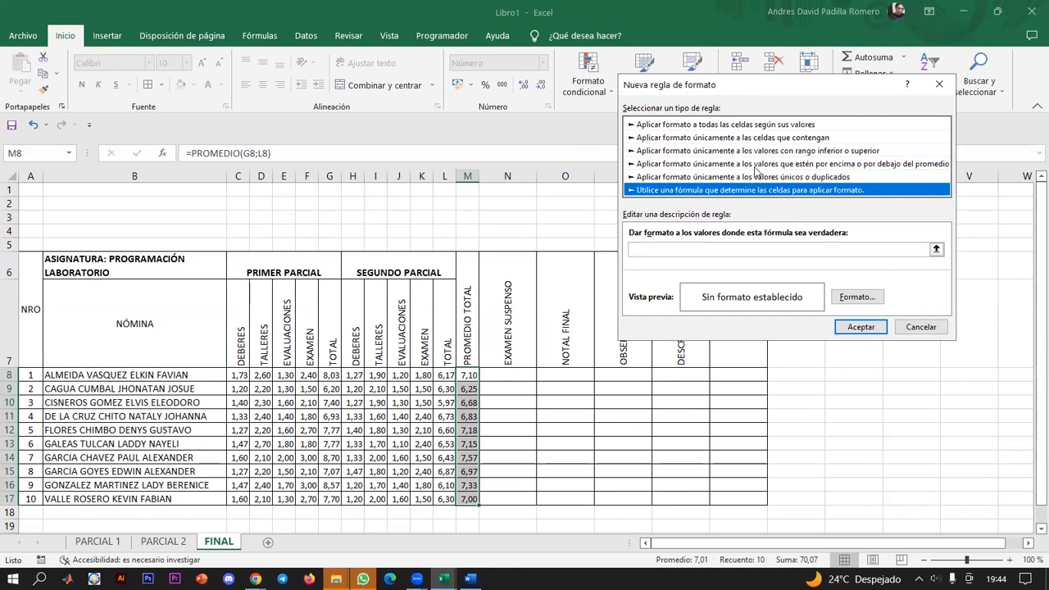
pyautogui.click(755, 166)
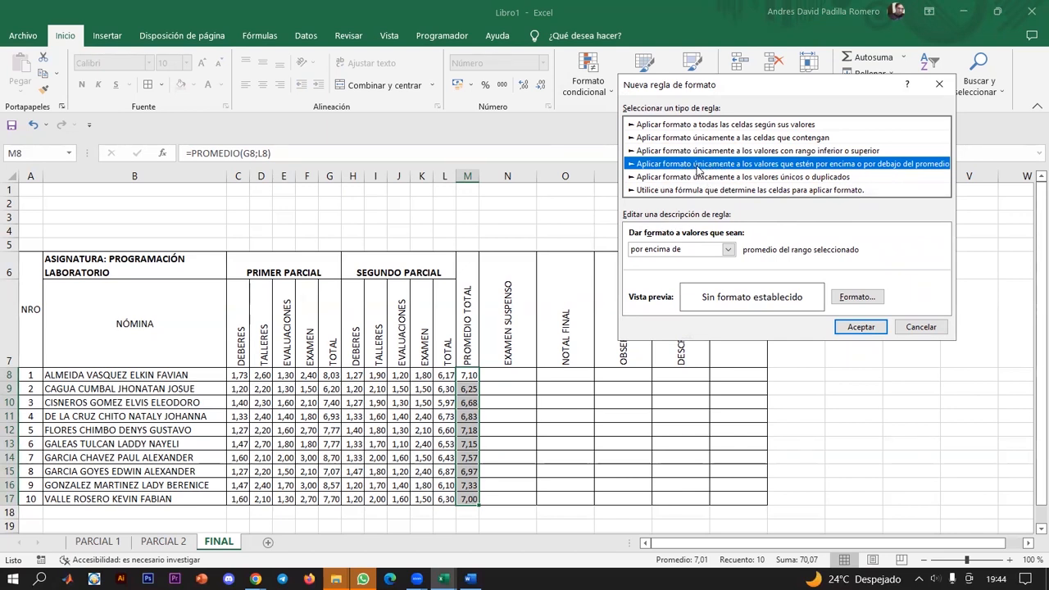
pyautogui.click(726, 250)
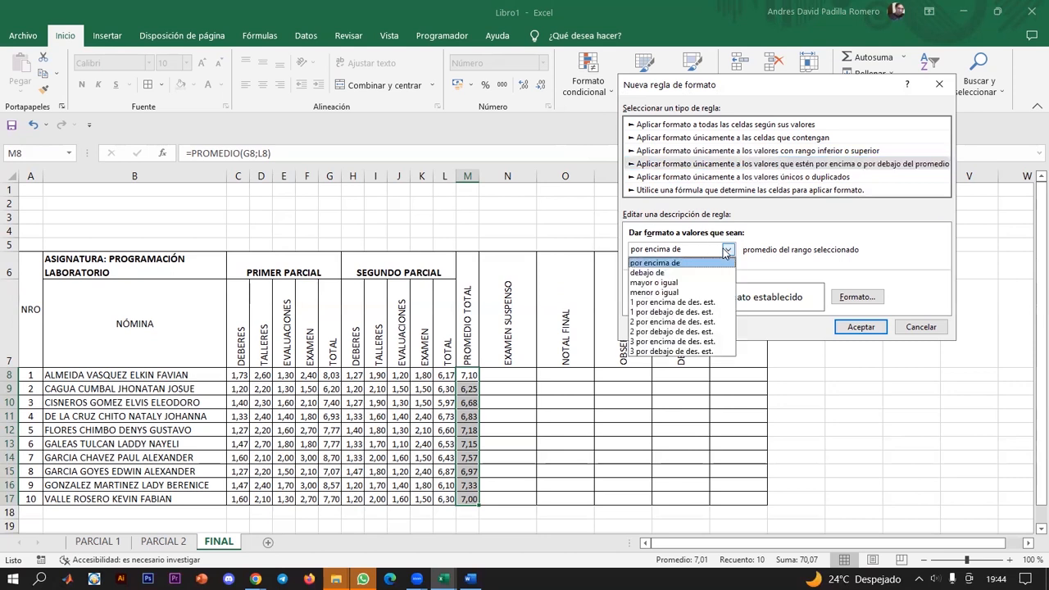
pyautogui.click(677, 293)
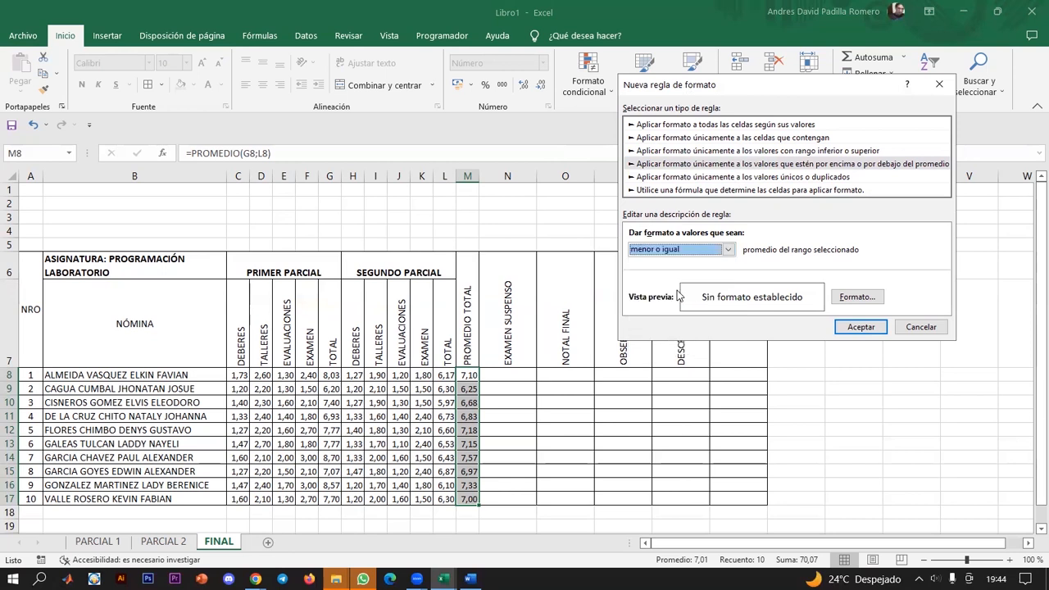
# - Give the average-based rule a bright red background fill
pyautogui.click(861, 301)
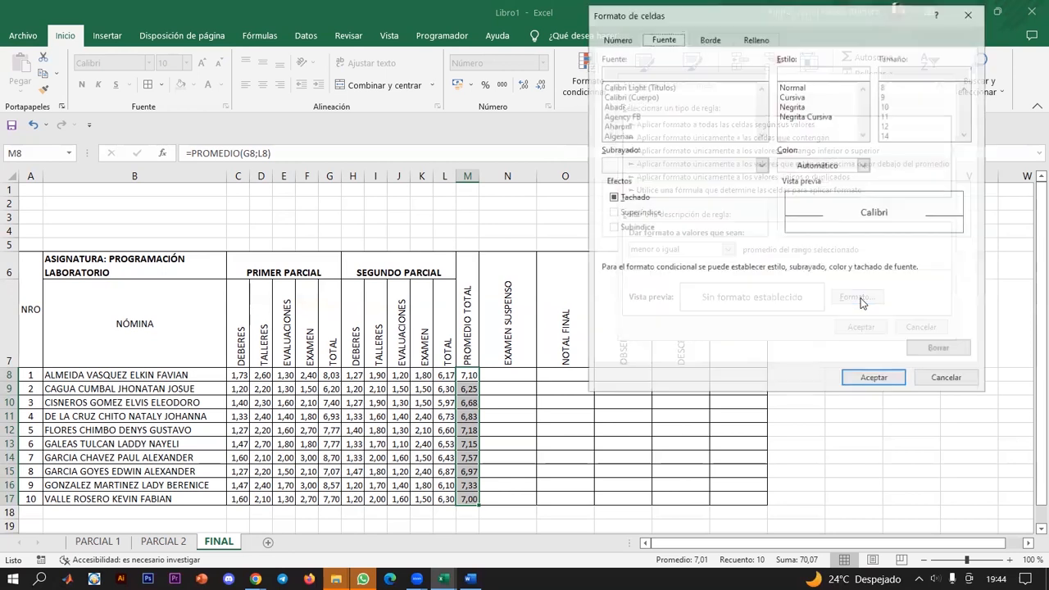
pyautogui.click(753, 41)
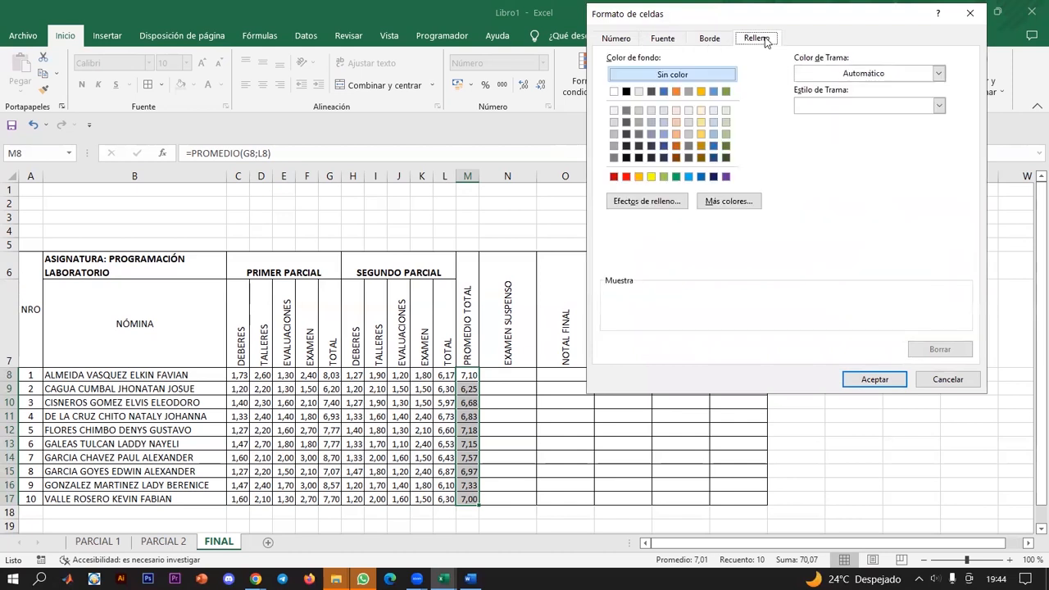
pyautogui.click(626, 179)
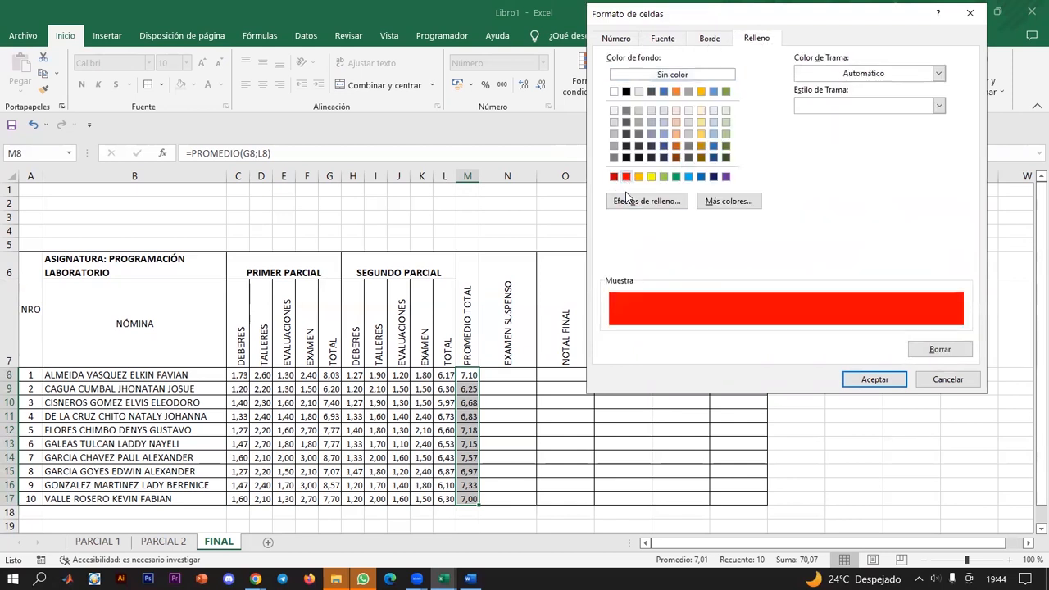
pyautogui.click(615, 178)
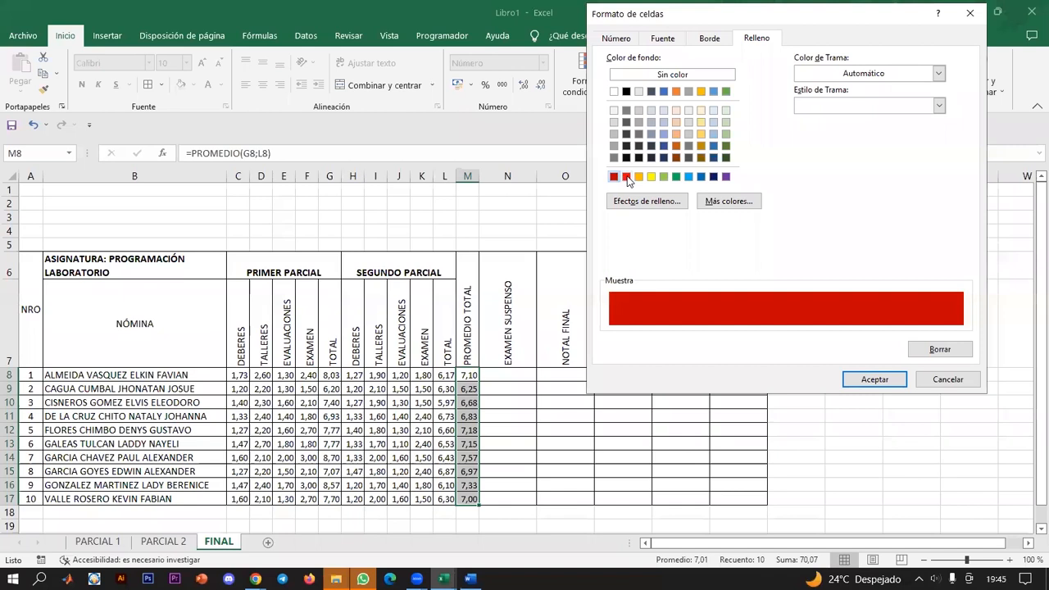
pyautogui.click(626, 177)
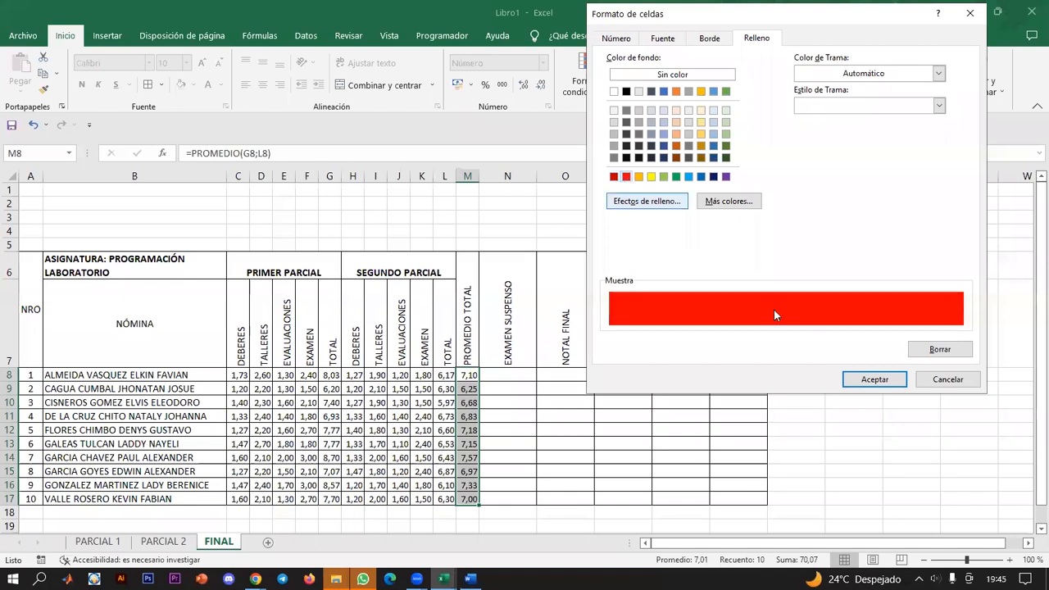
pyautogui.click(875, 380)
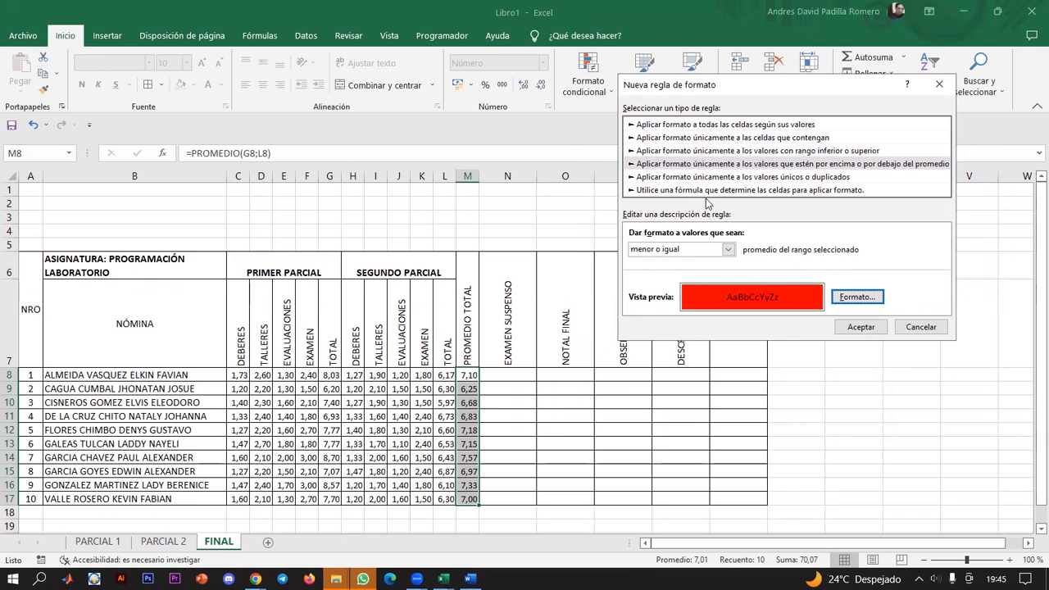
# - Try a two-colour scale on the PROMEDIO TOTAL values with numeric limits 0 and 10, and undo it
pyautogui.click(674, 125)
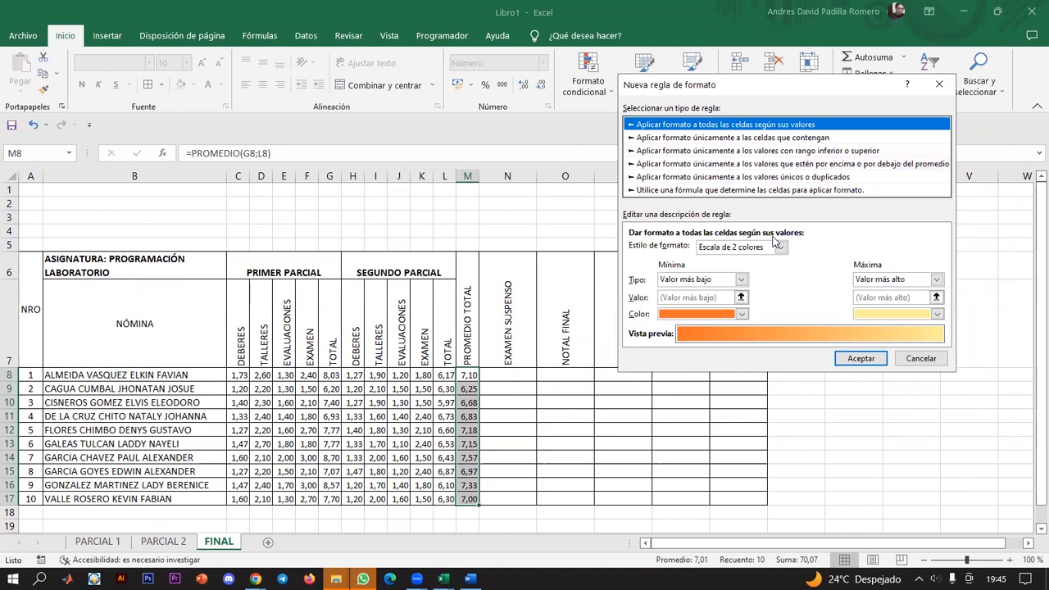
pyautogui.click(774, 152)
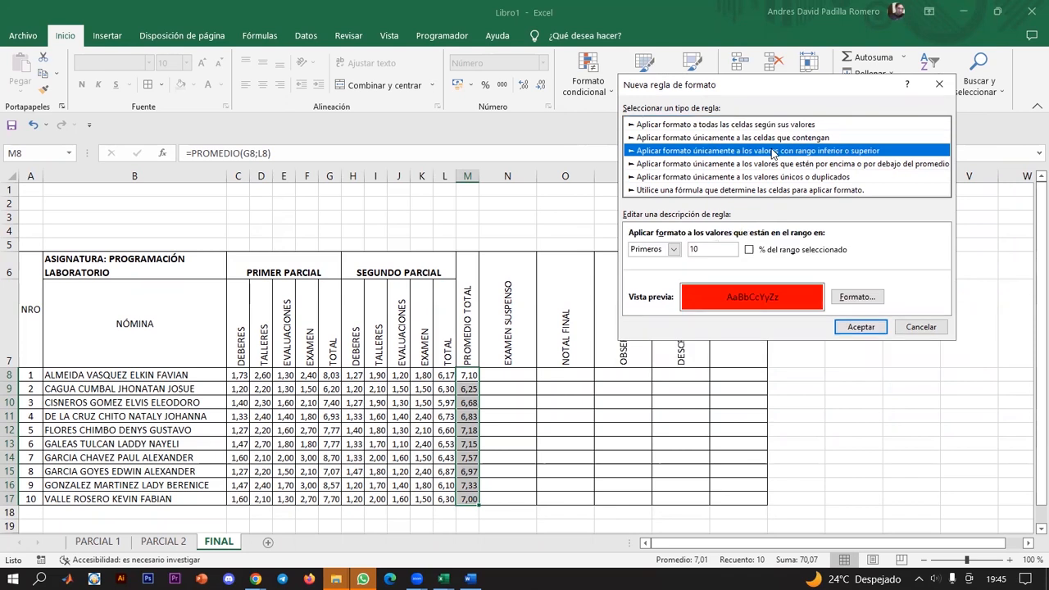
pyautogui.click(749, 125)
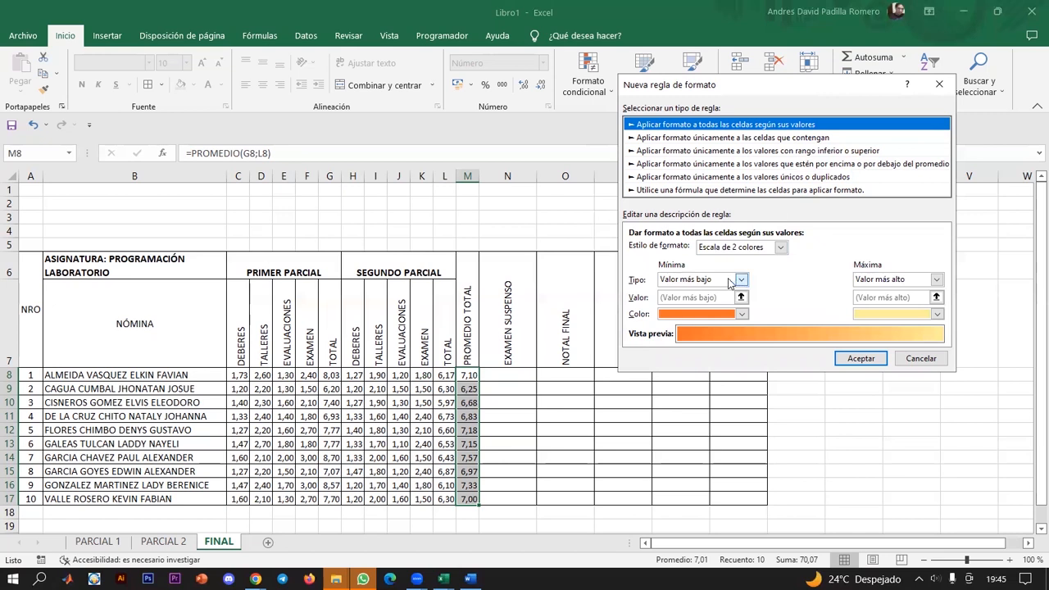
pyautogui.click(742, 281)
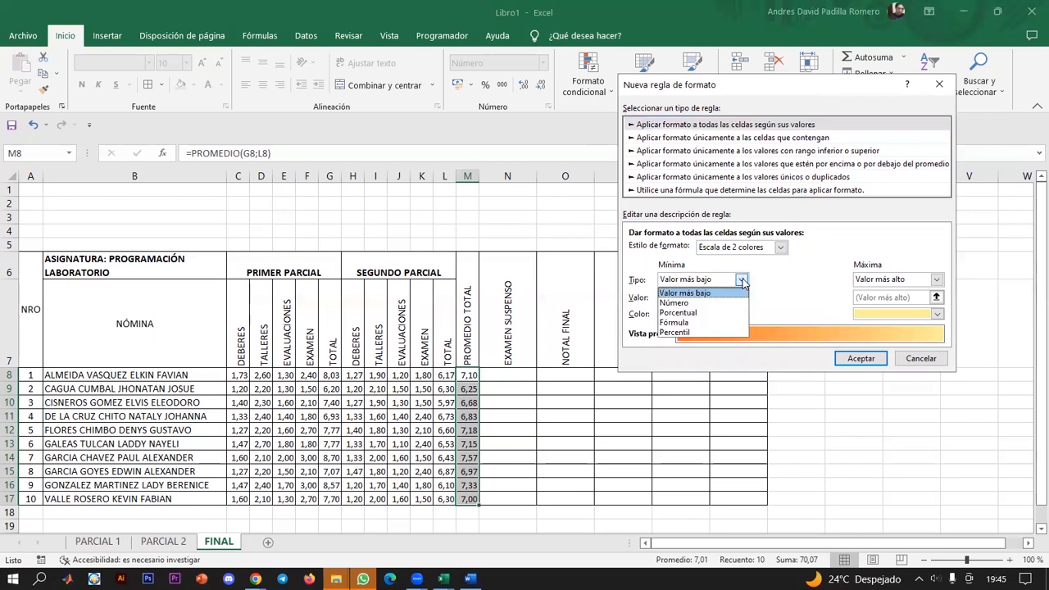
pyautogui.click(721, 303)
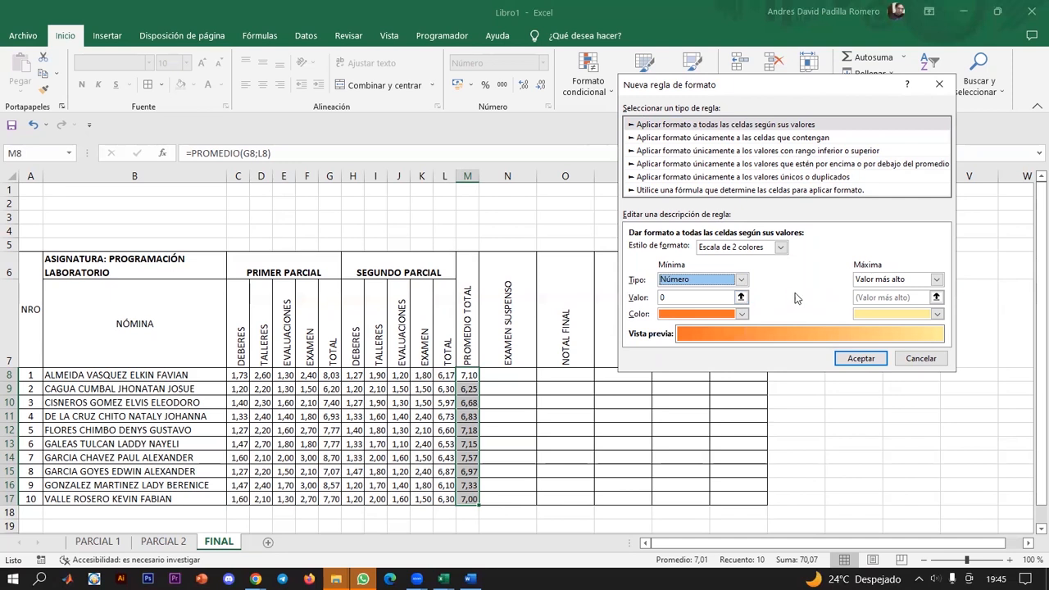
pyautogui.click(936, 280)
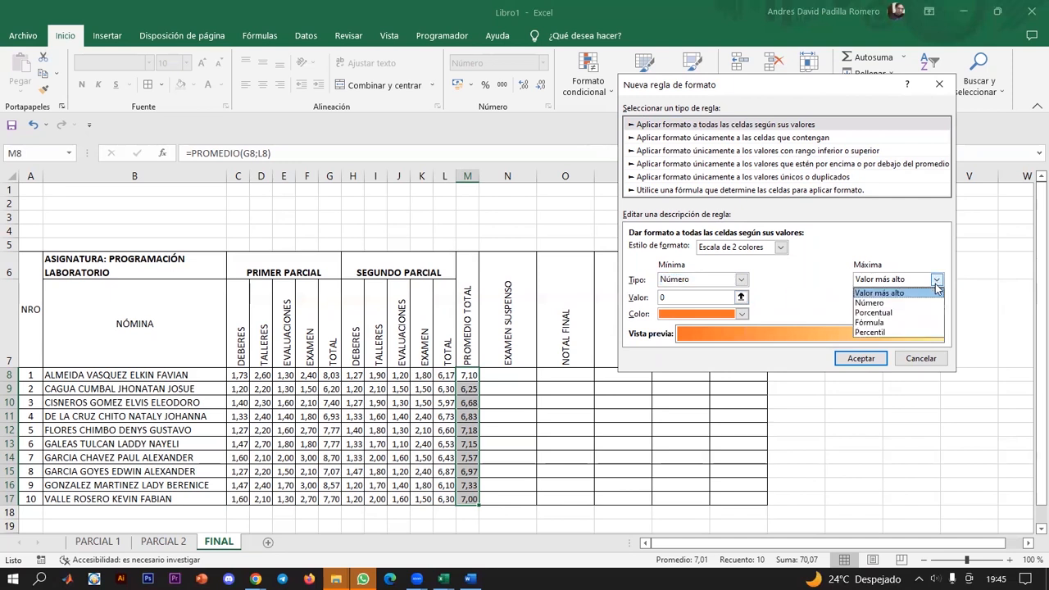
pyautogui.click(895, 305)
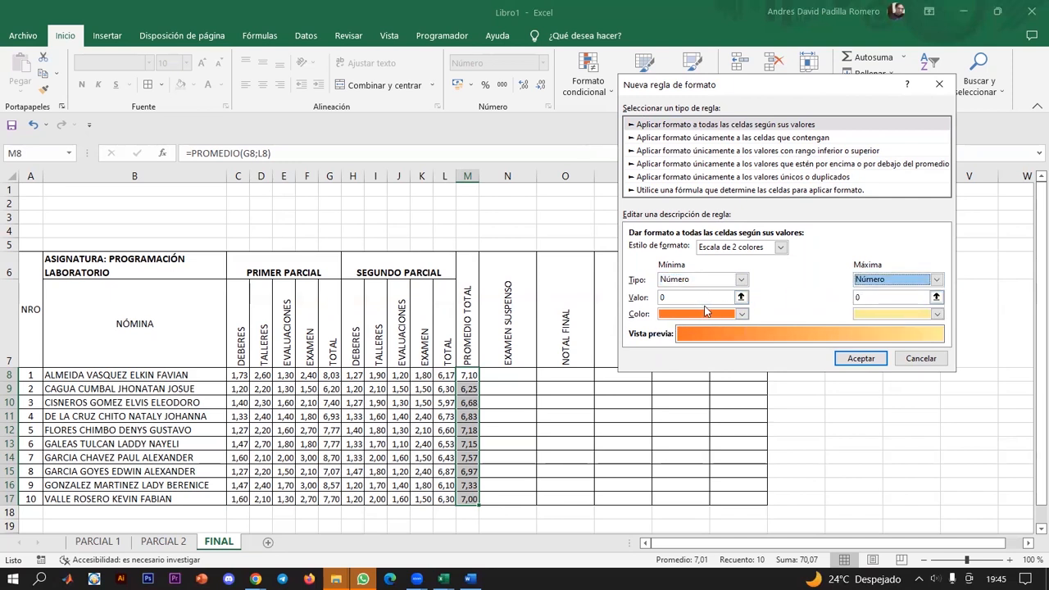
pyautogui.click(873, 297)
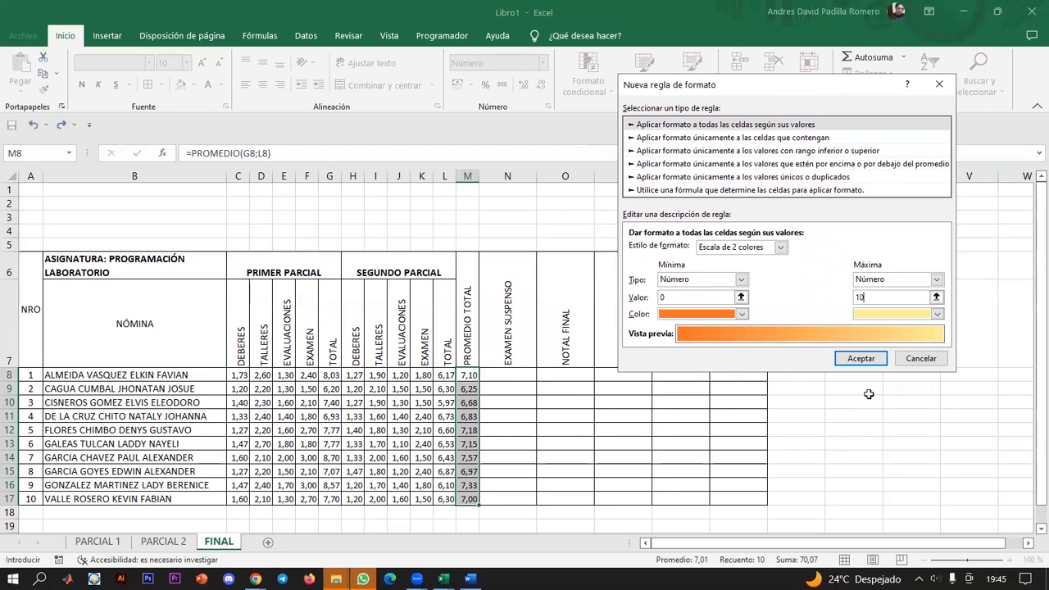
pyautogui.click(857, 362)
pyautogui.click(708, 469)
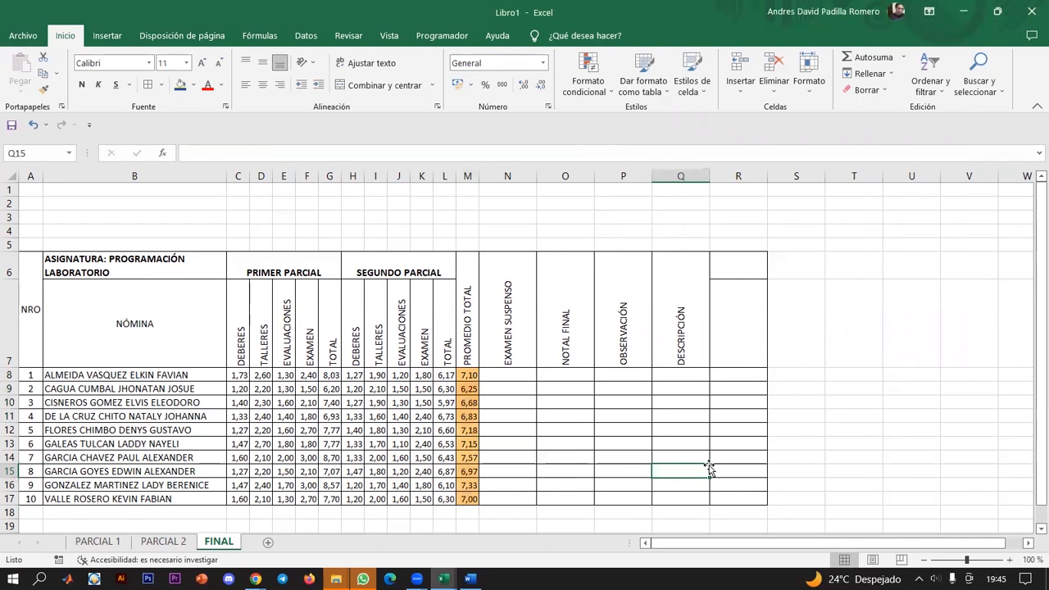
pyautogui.hotkey('ctrl', 'z')
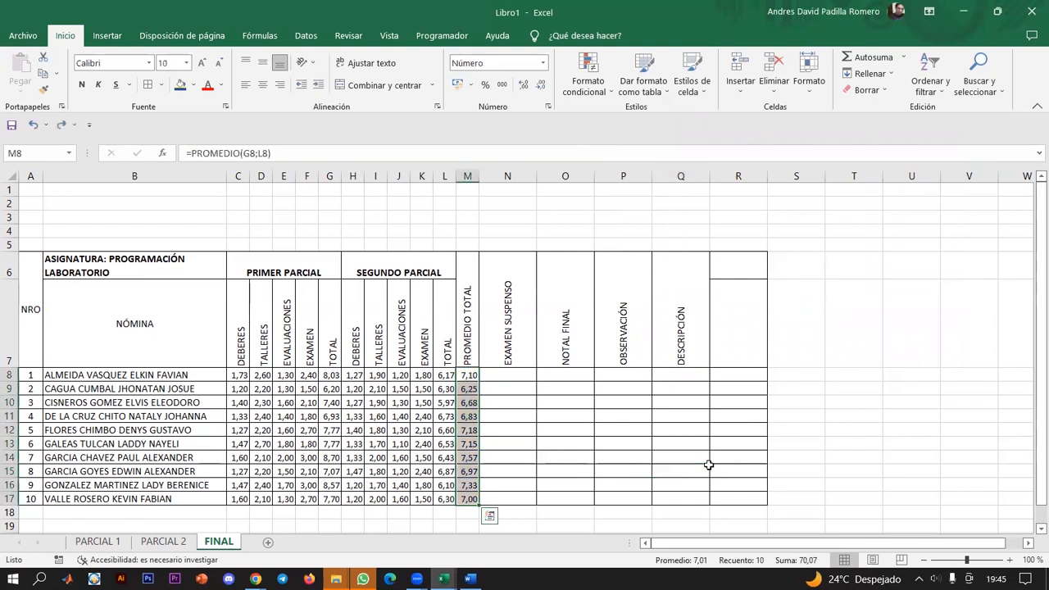
# - Create a conditional formatting rule for M8:M17 that targets cell values "menor o igual que" 6
pyautogui.click(589, 82)
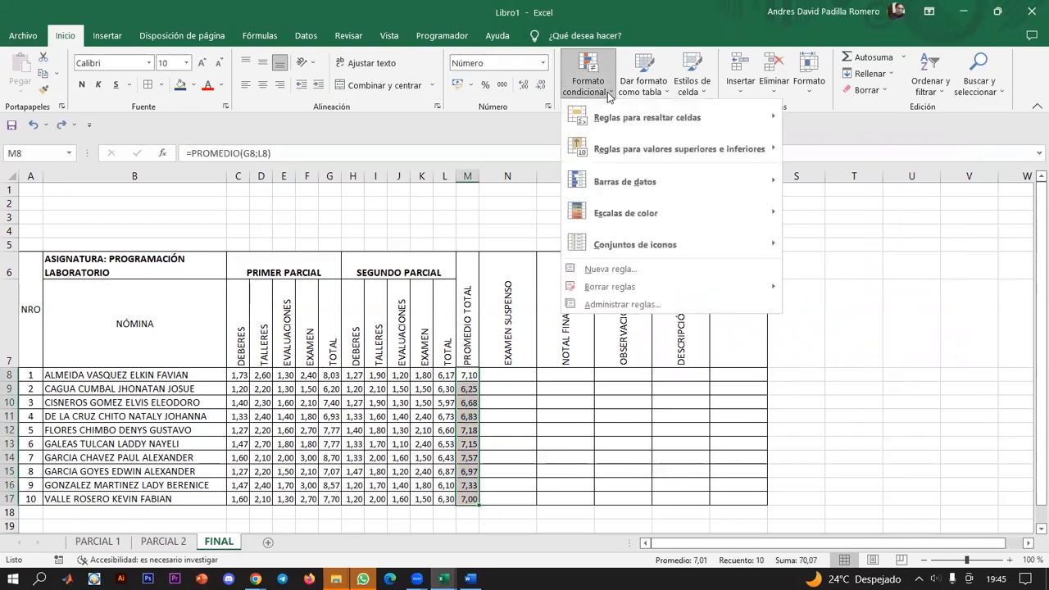
pyautogui.click(610, 269)
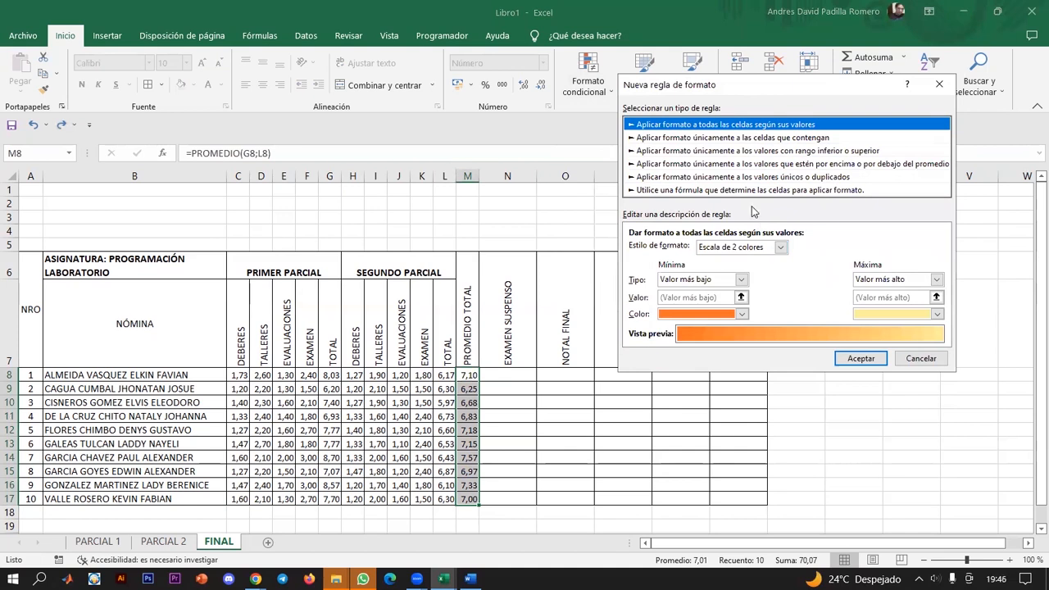
pyautogui.click(696, 138)
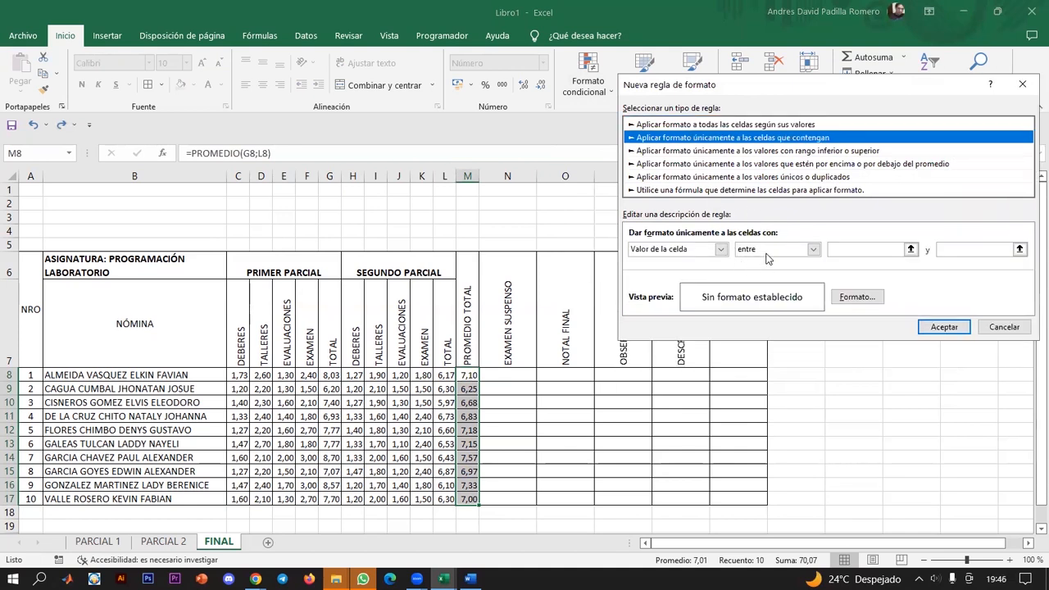
pyautogui.click(721, 250)
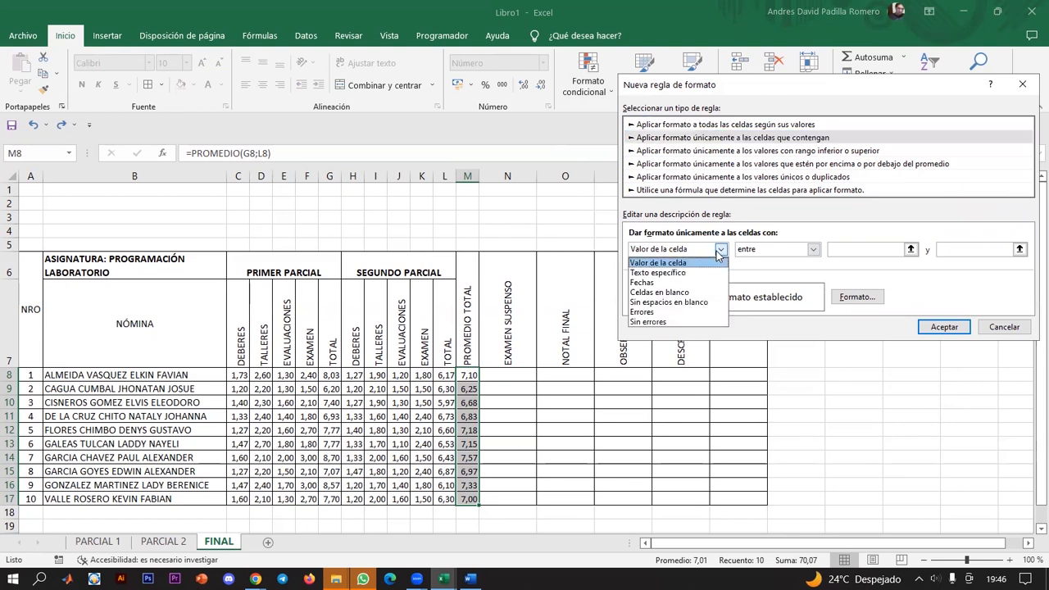
pyautogui.click(771, 249)
pyautogui.click(771, 250)
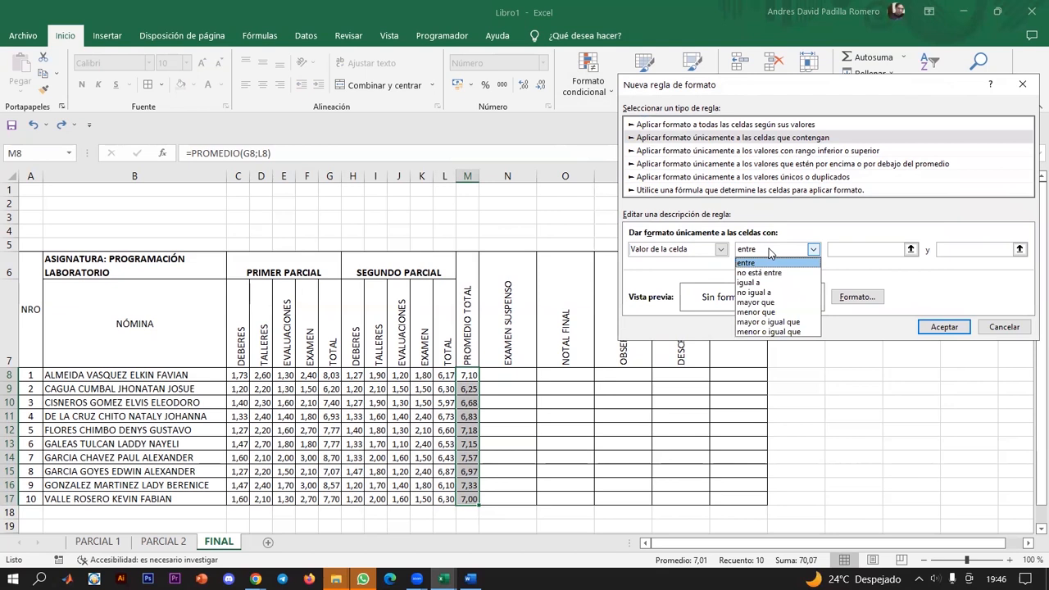
pyautogui.click(781, 333)
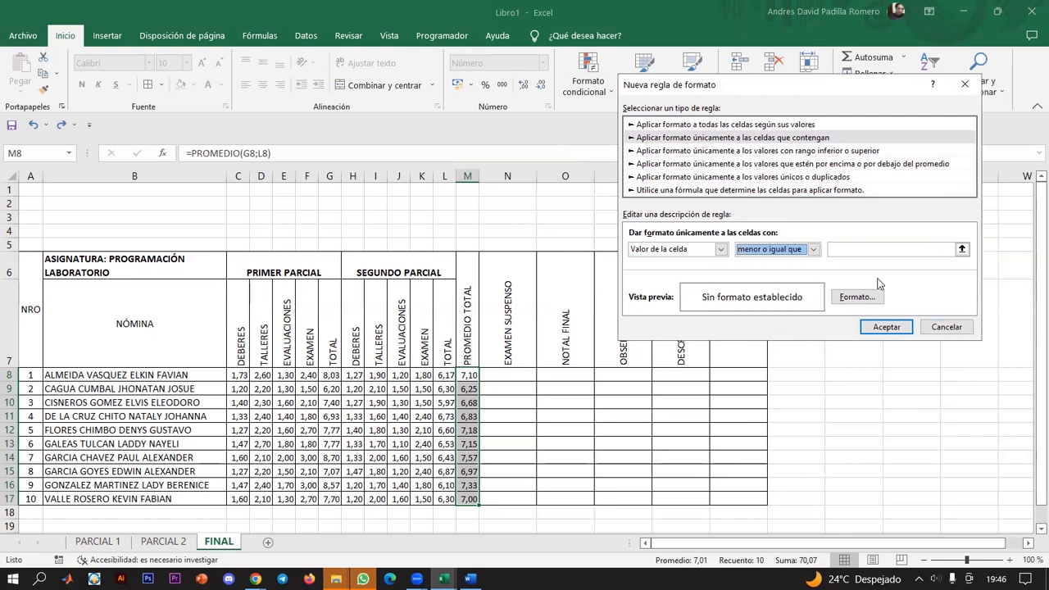
pyautogui.click(888, 250)
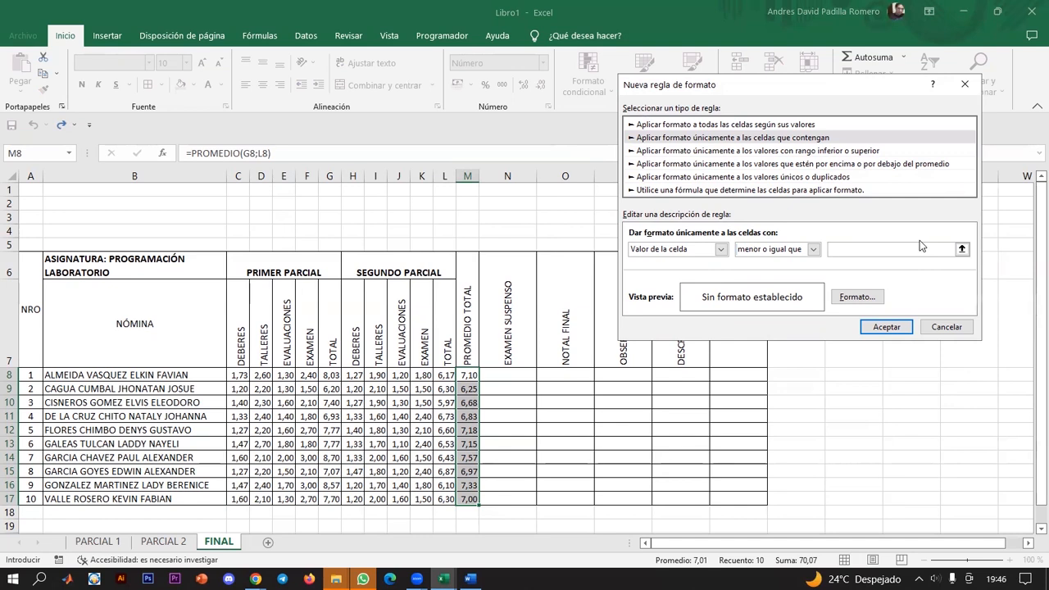
pyautogui.write('6')
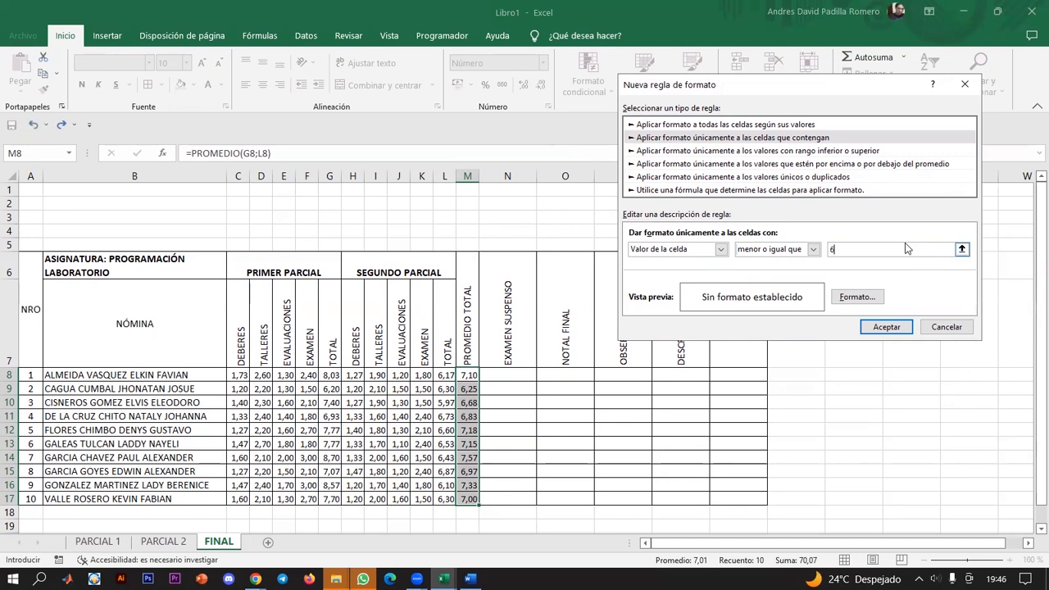
# - Give the rule for values up to 6 a bright red background fill and apply it
pyautogui.click(857, 298)
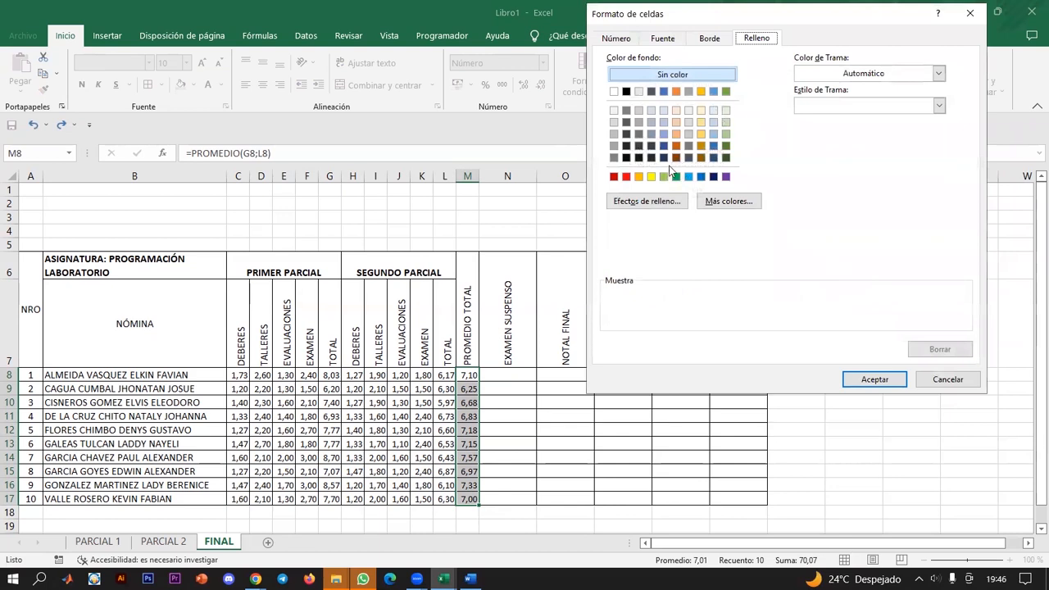
pyautogui.click(627, 177)
pyautogui.click(873, 380)
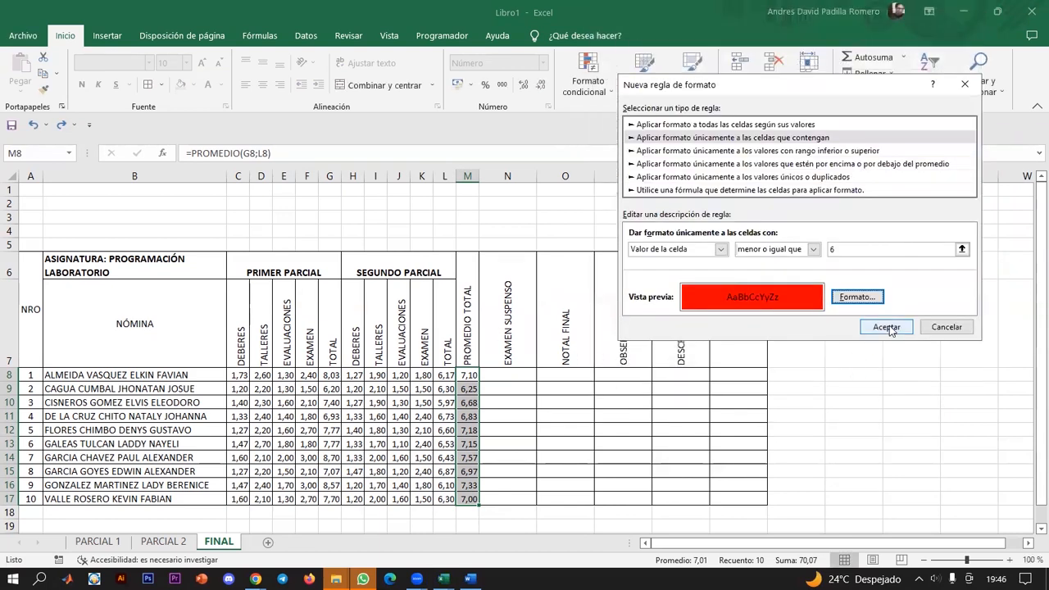
pyautogui.click(886, 329)
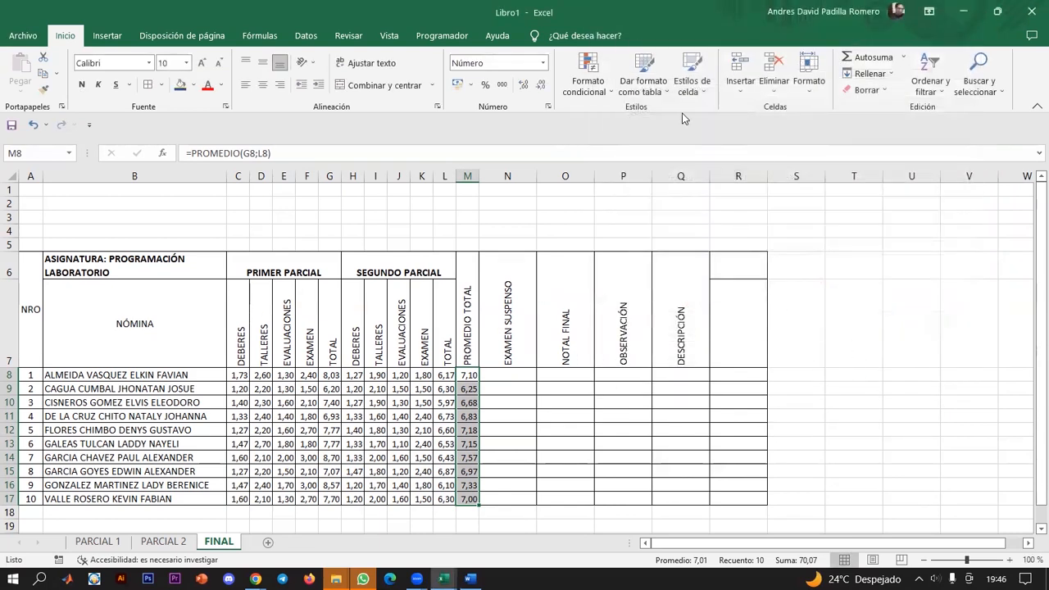
# - Create another rule for the PROMEDIO TOTAL values, targeting cell values "menor o igual que" 7
pyautogui.click(605, 90)
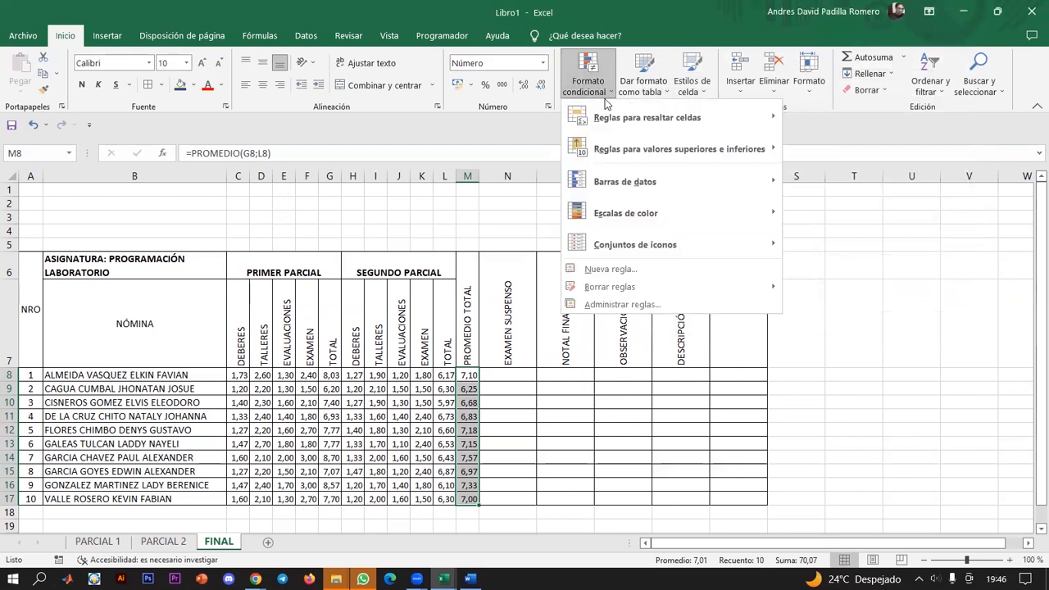
pyautogui.click(649, 267)
pyautogui.click(687, 122)
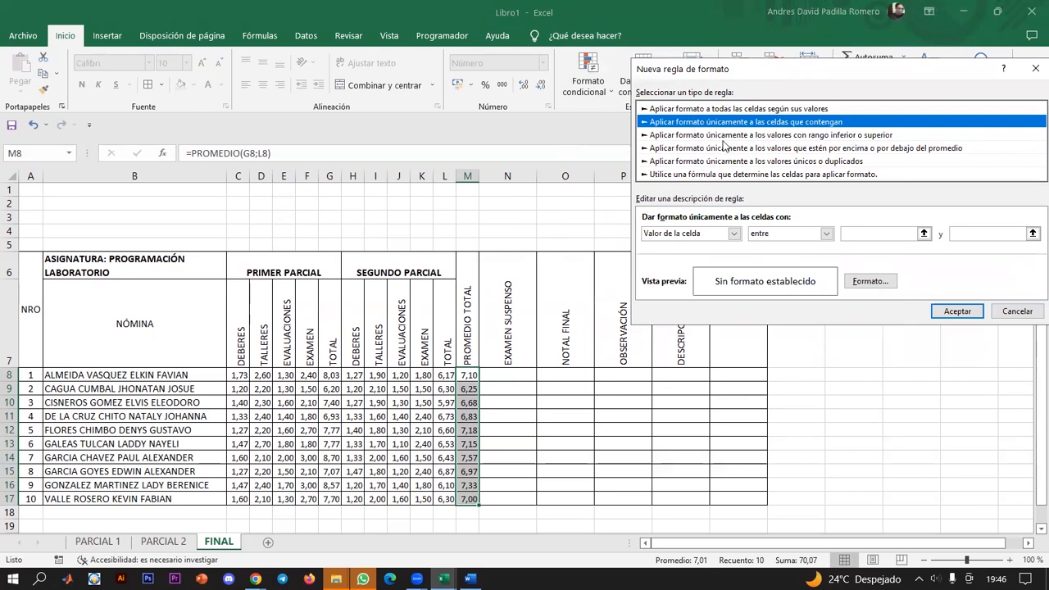
pyautogui.click(734, 234)
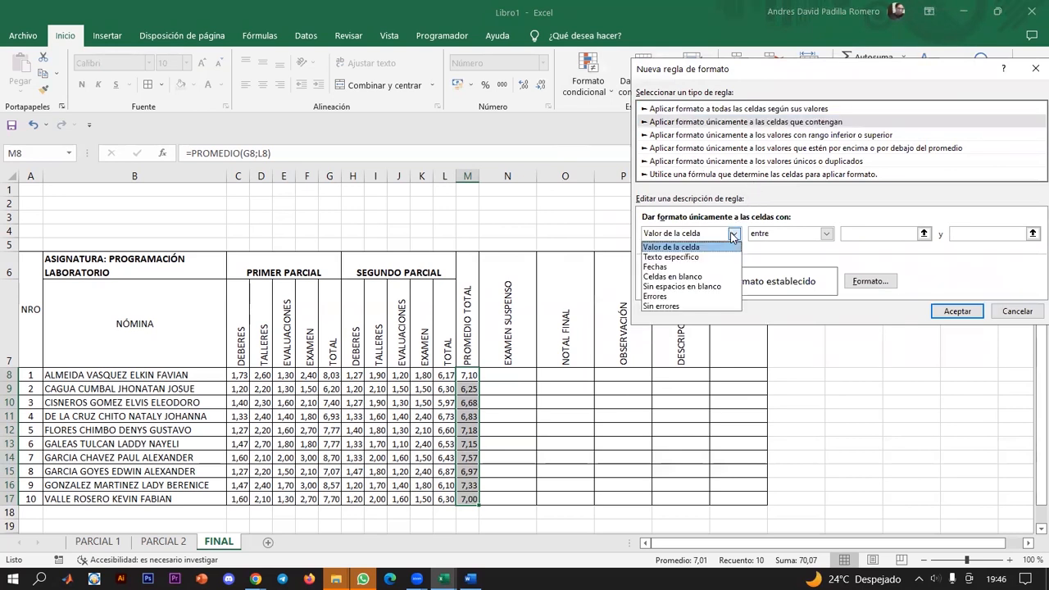
pyautogui.click(733, 235)
pyautogui.click(826, 234)
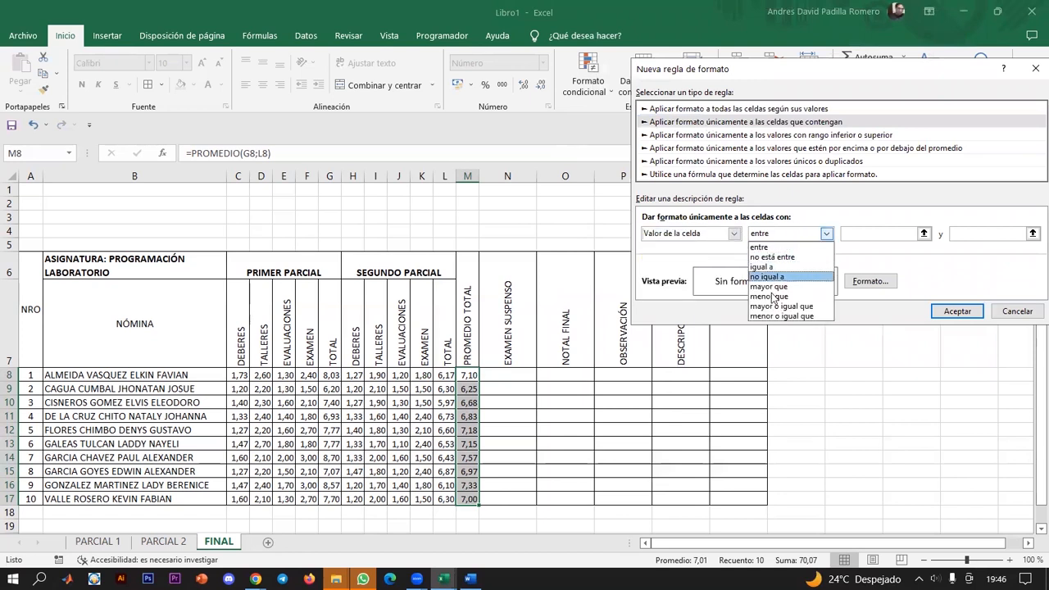
pyautogui.click(781, 316)
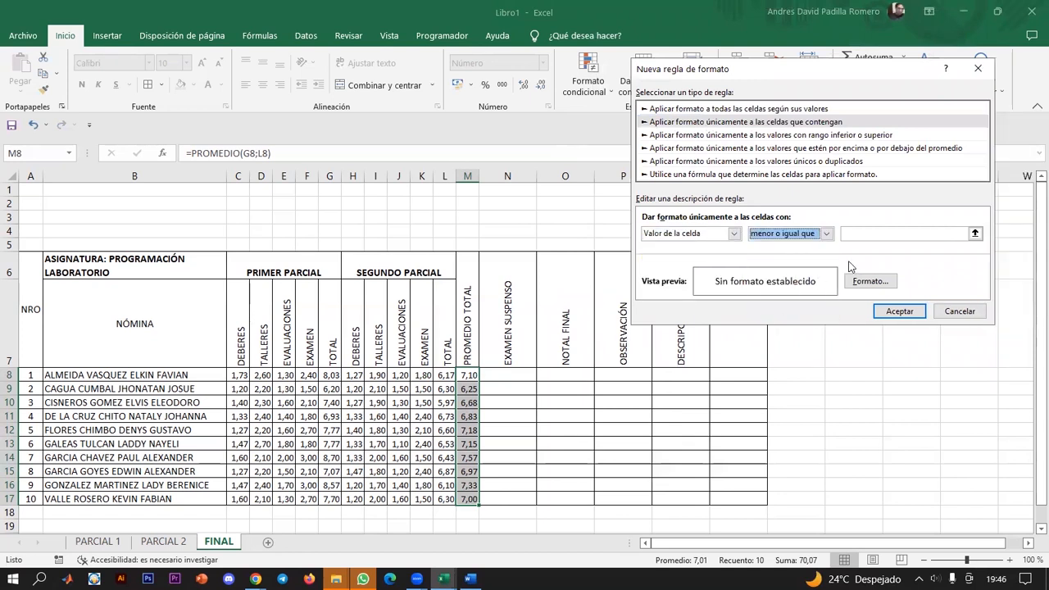
pyautogui.click(975, 233)
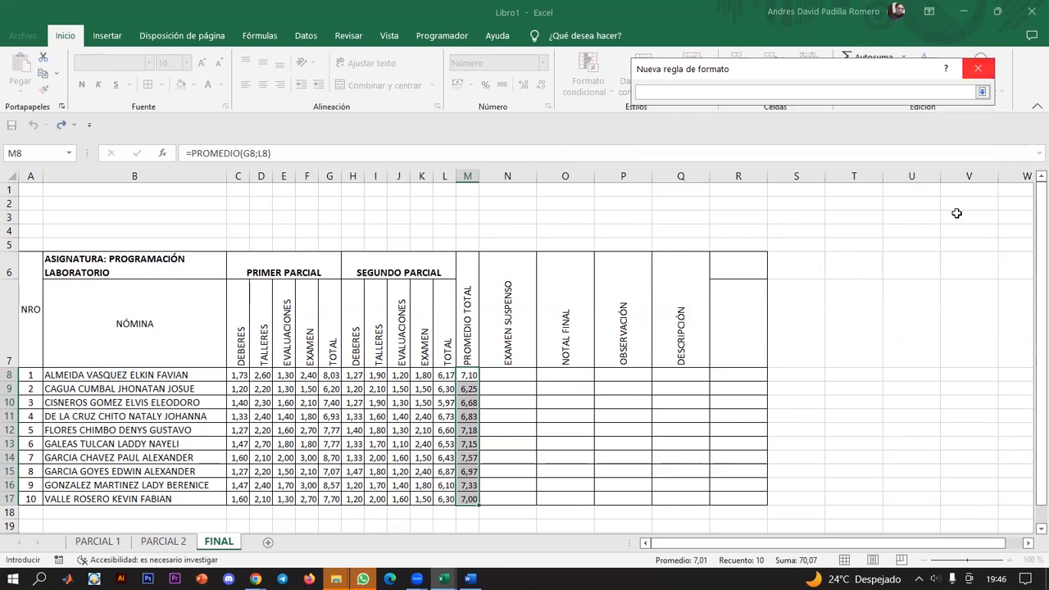
pyautogui.write('10')
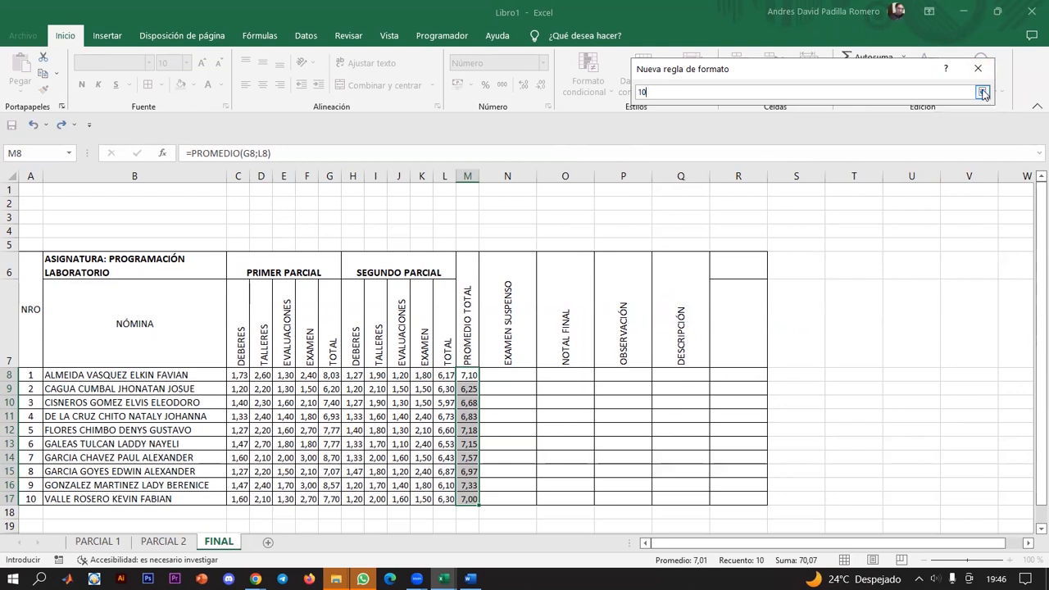
pyautogui.click(983, 93)
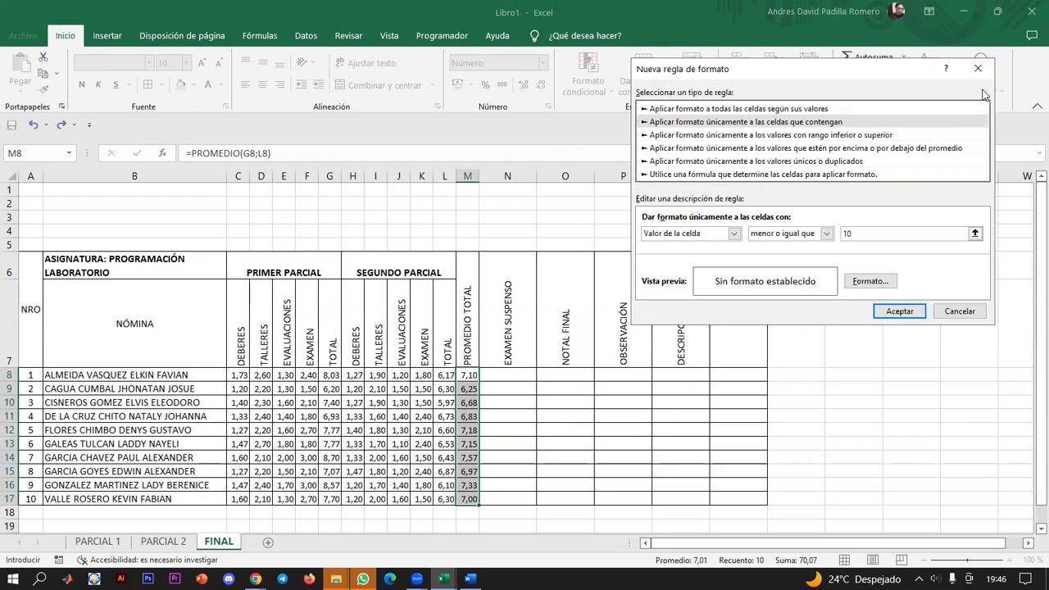
pyautogui.doubleClick(846, 234)
pyautogui.write('7')
# - Give the rule for values up to 7 a bright red background fill and apply it
pyautogui.click(871, 282)
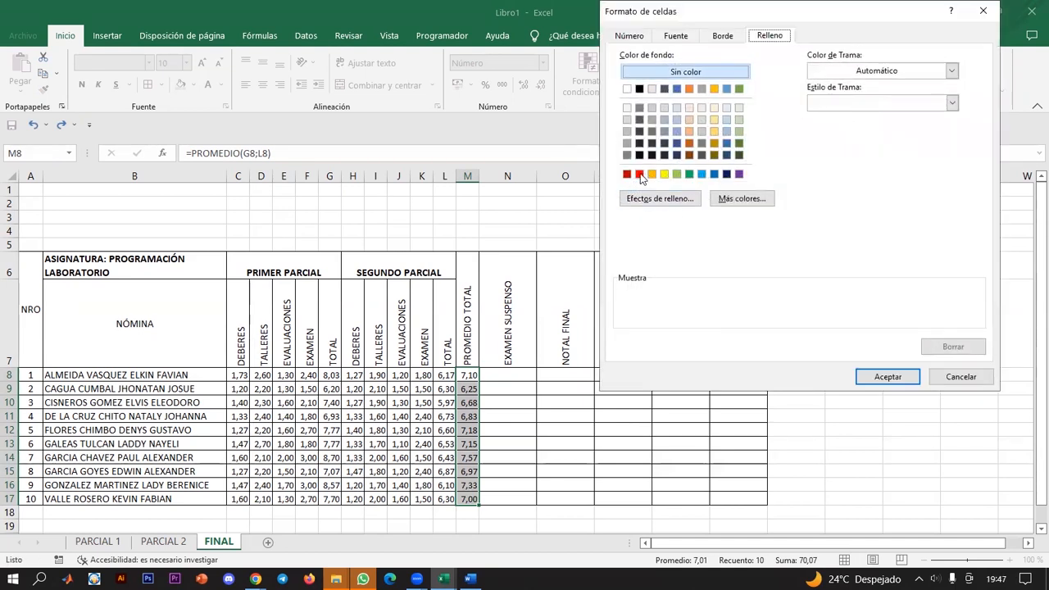
pyautogui.click(641, 175)
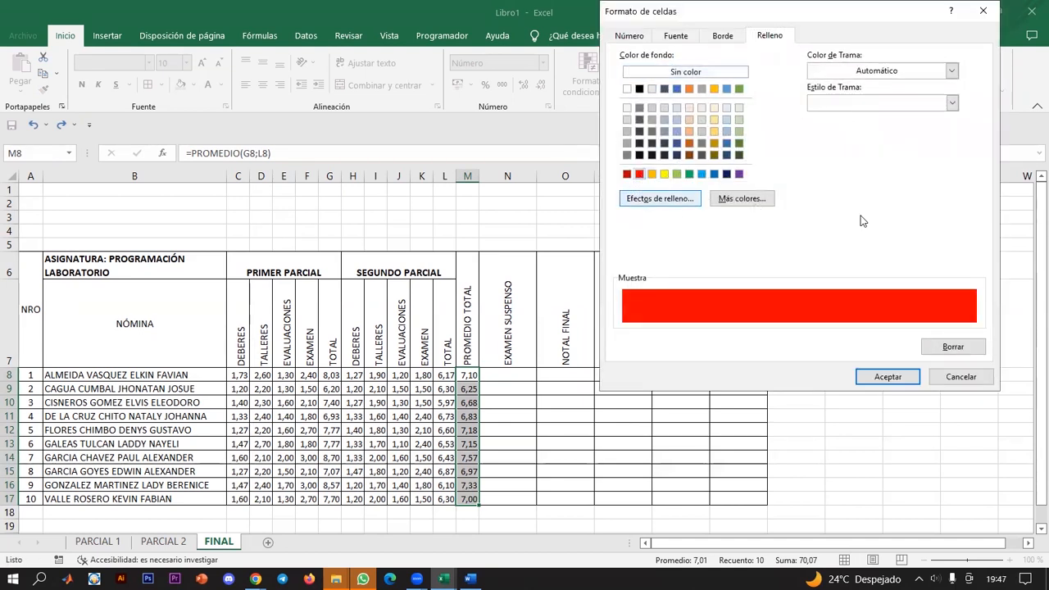
pyautogui.click(884, 379)
pyautogui.click(900, 316)
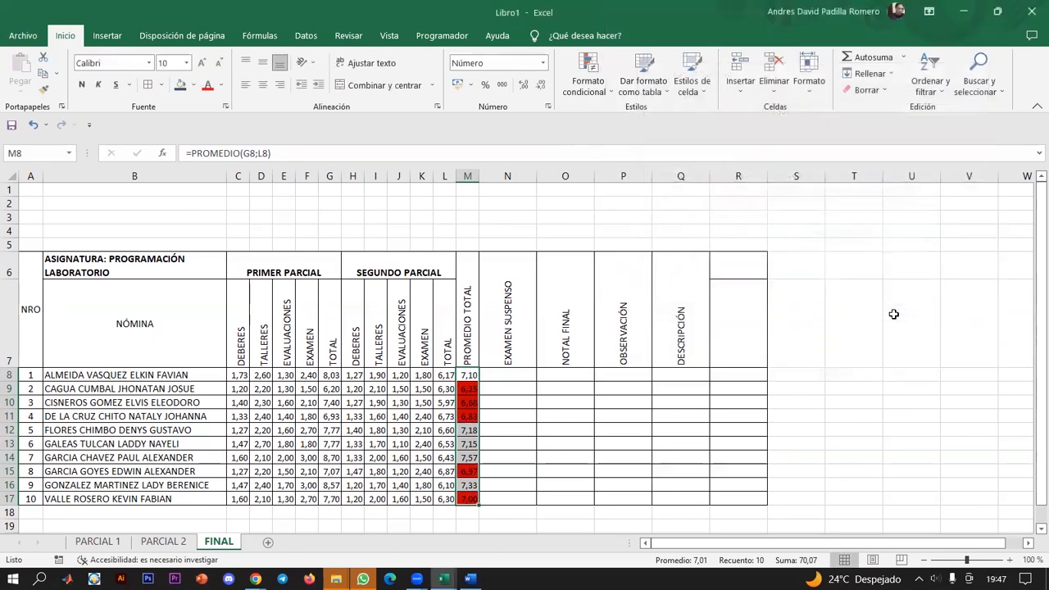
pyautogui.doubleClick(599, 453)
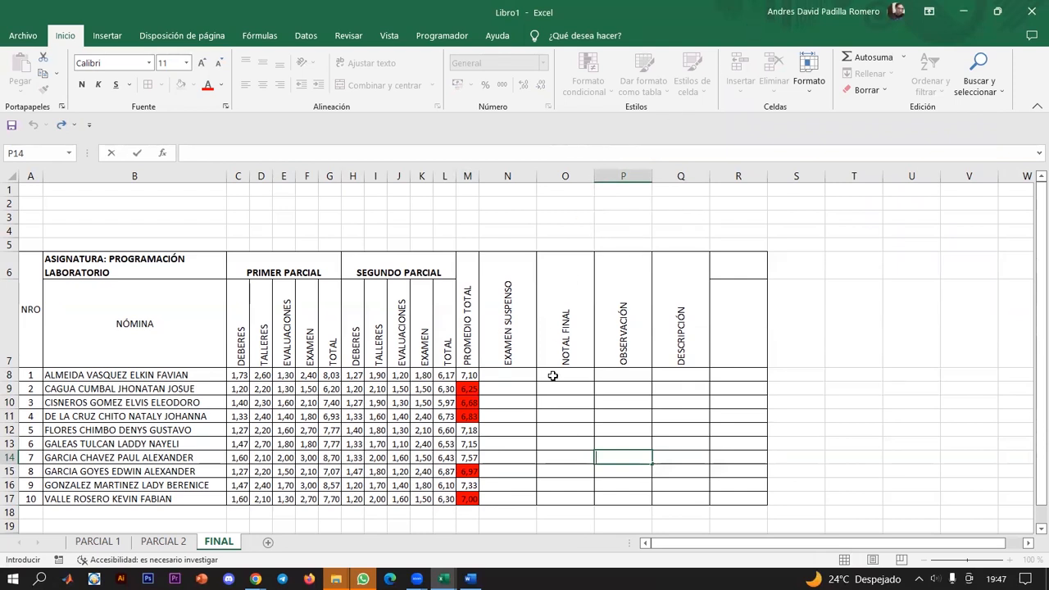
# - Edit the "menor o igual que" 7 conditional formatting rule for M8:M17, setting its threshold to 6,9, and apply it
pyautogui.moveTo(467, 376); pyautogui.dragTo(468, 500)
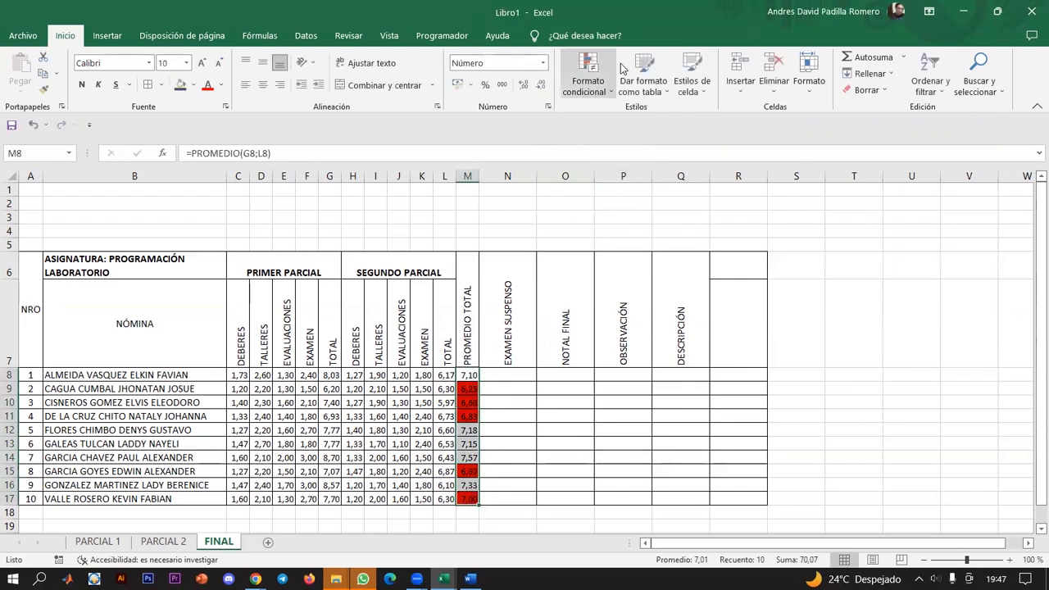
pyautogui.click(588, 81)
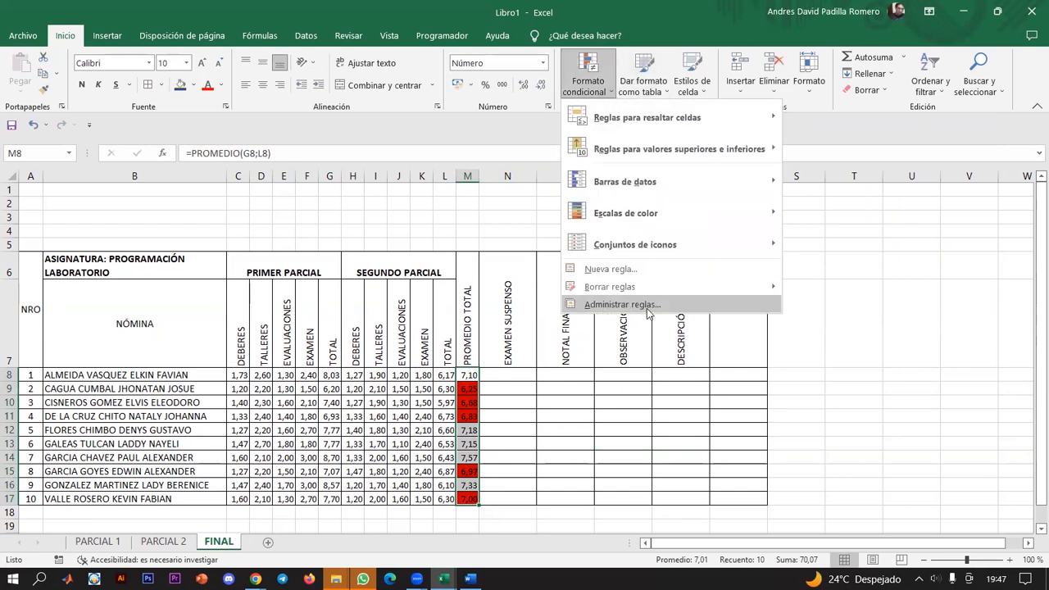
pyautogui.click(669, 306)
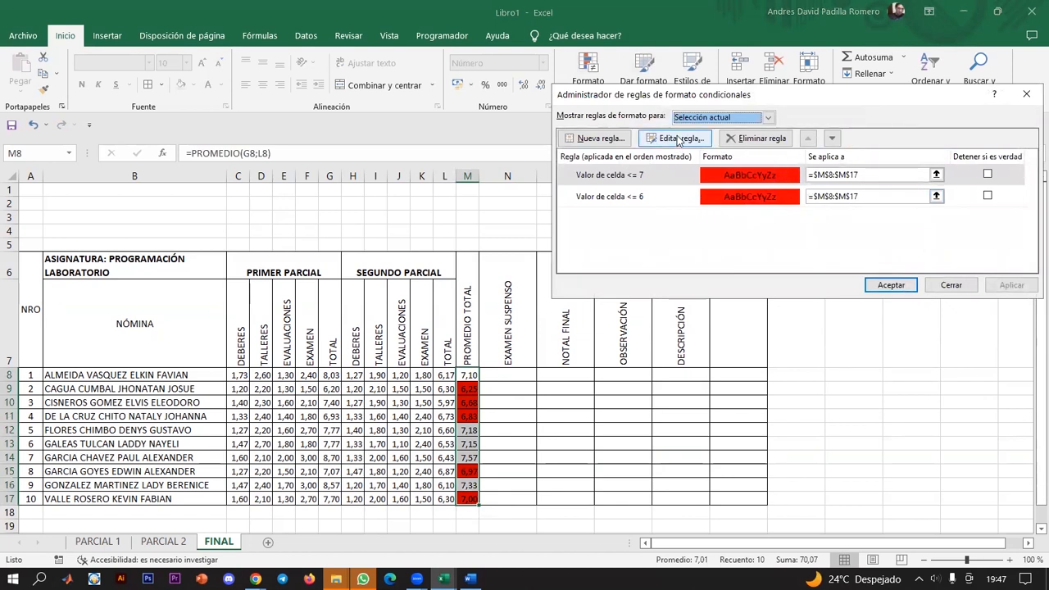
pyautogui.click(677, 139)
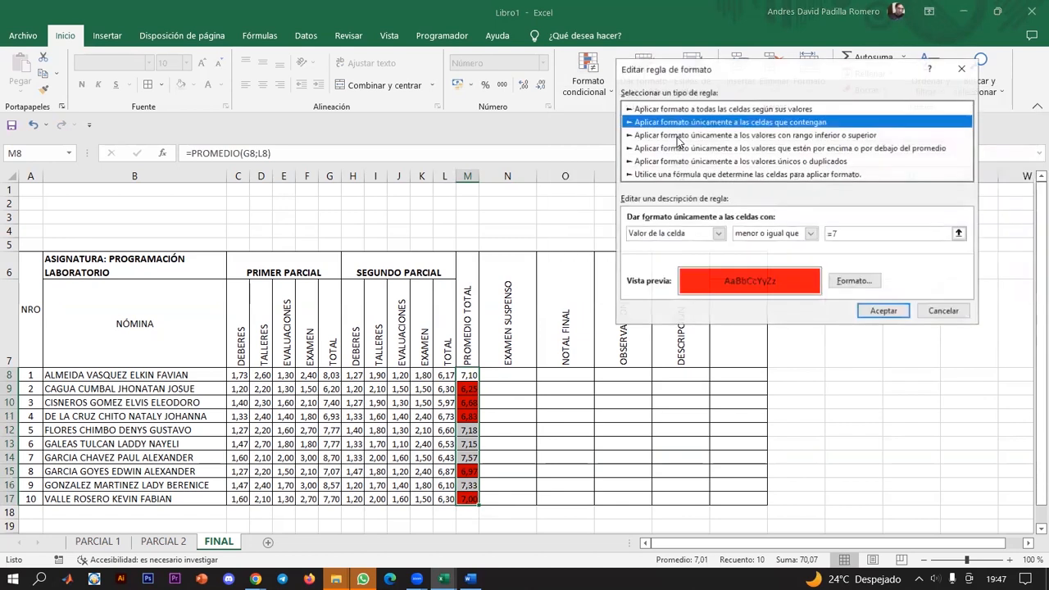
pyautogui.click(846, 234)
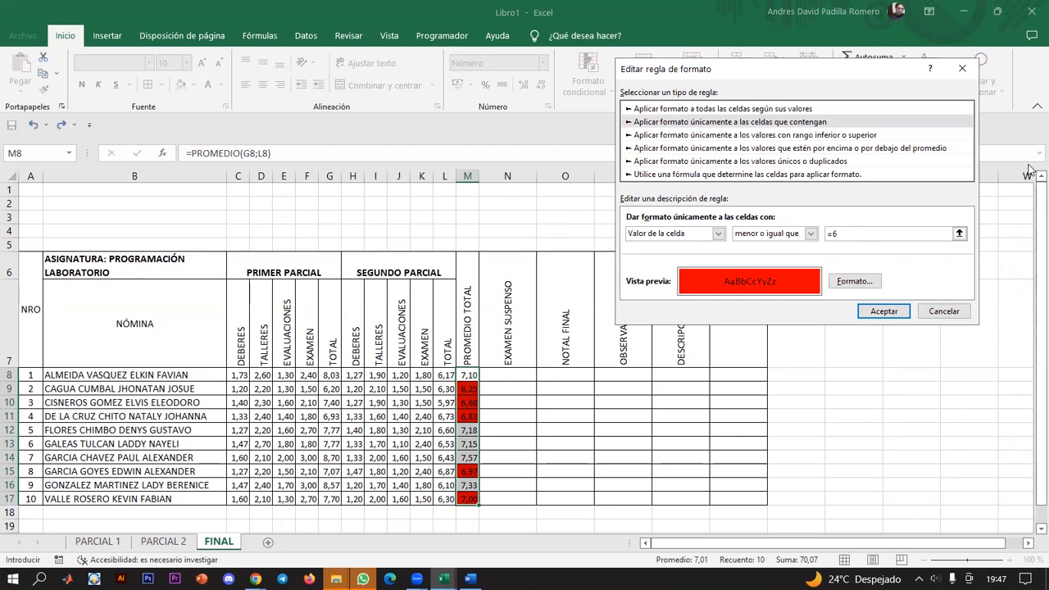
pyautogui.click(882, 312)
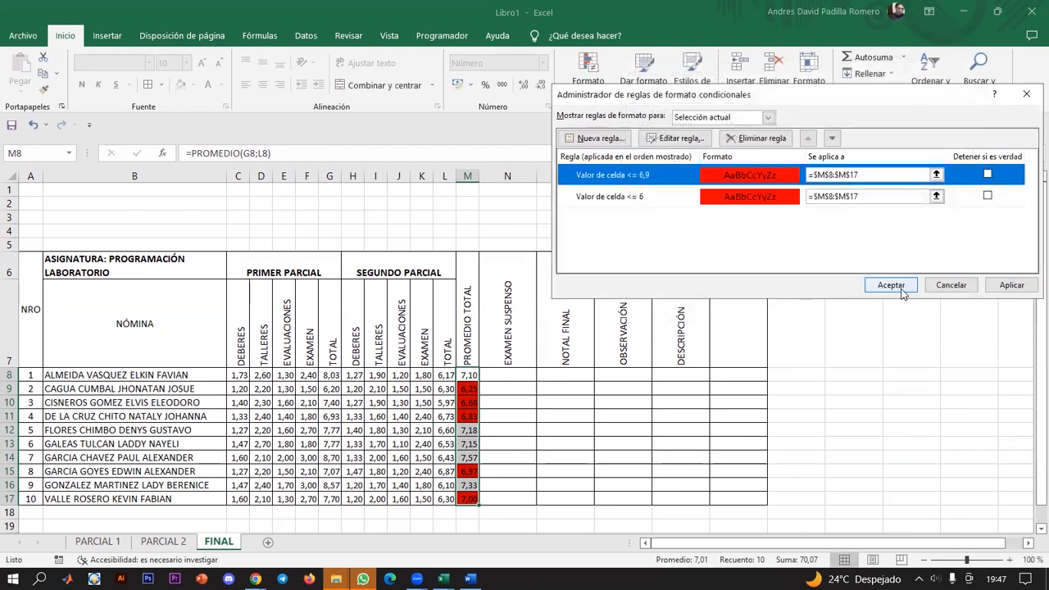
pyautogui.click(891, 285)
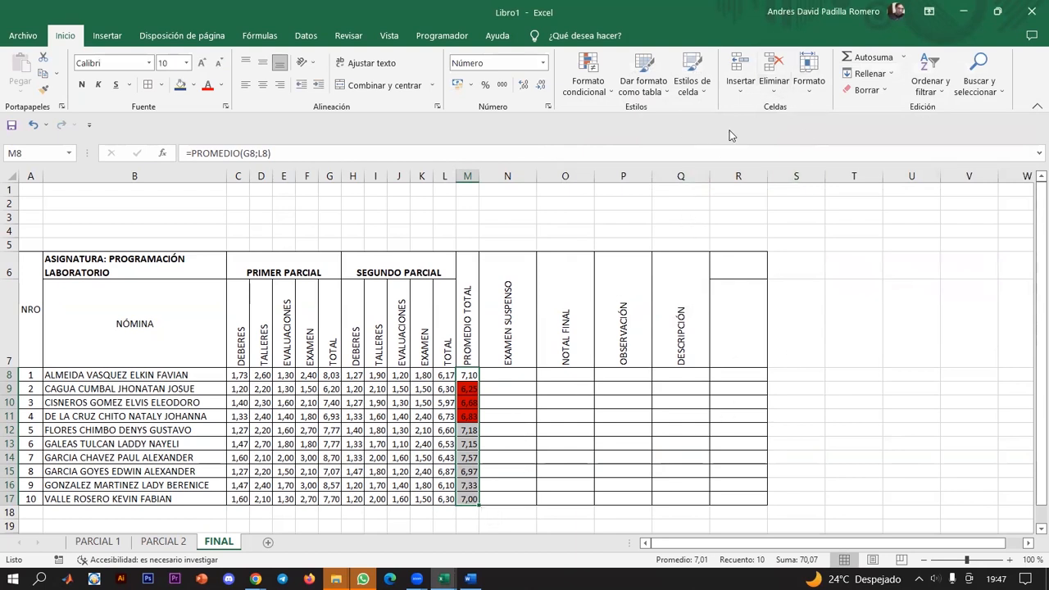
# - Set the threshold of the upper conditional formatting rule for the PROMEDIO TOTAL values to 6,99, apply it and check the highlighted grades
pyautogui.click(595, 89)
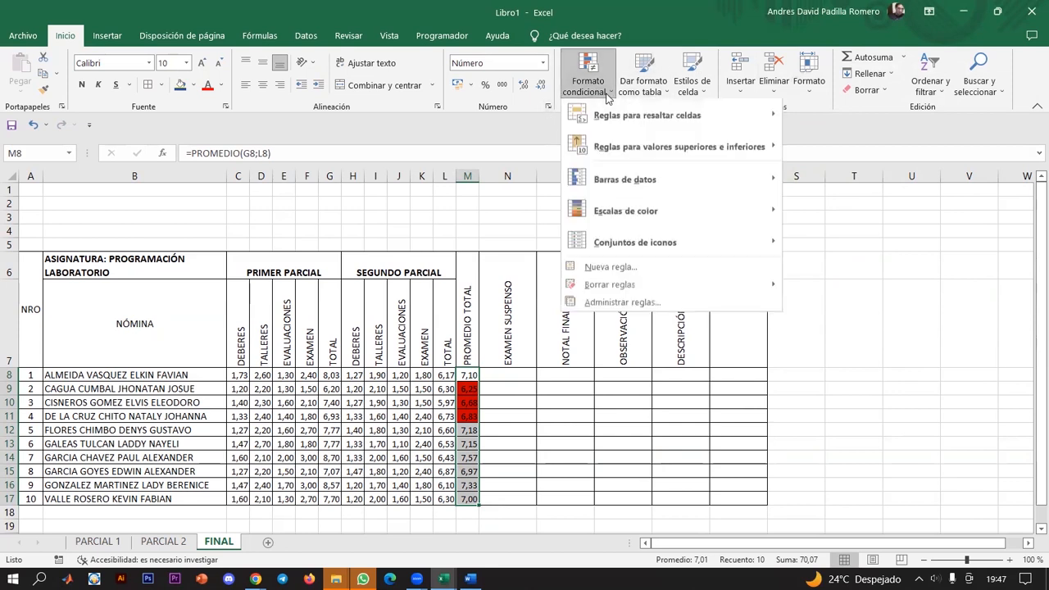
pyautogui.click(623, 304)
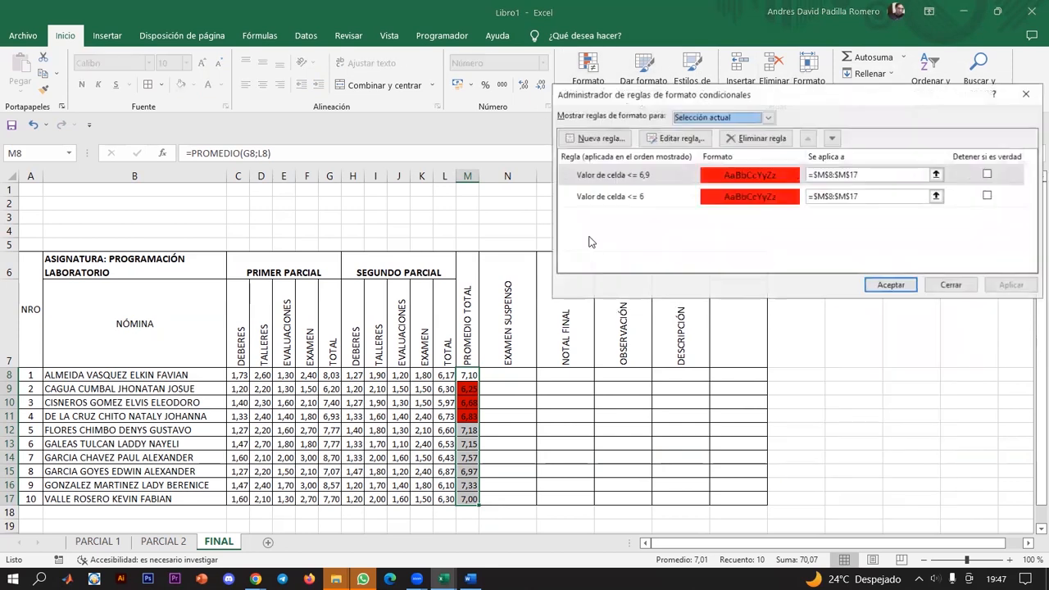
pyautogui.click(678, 139)
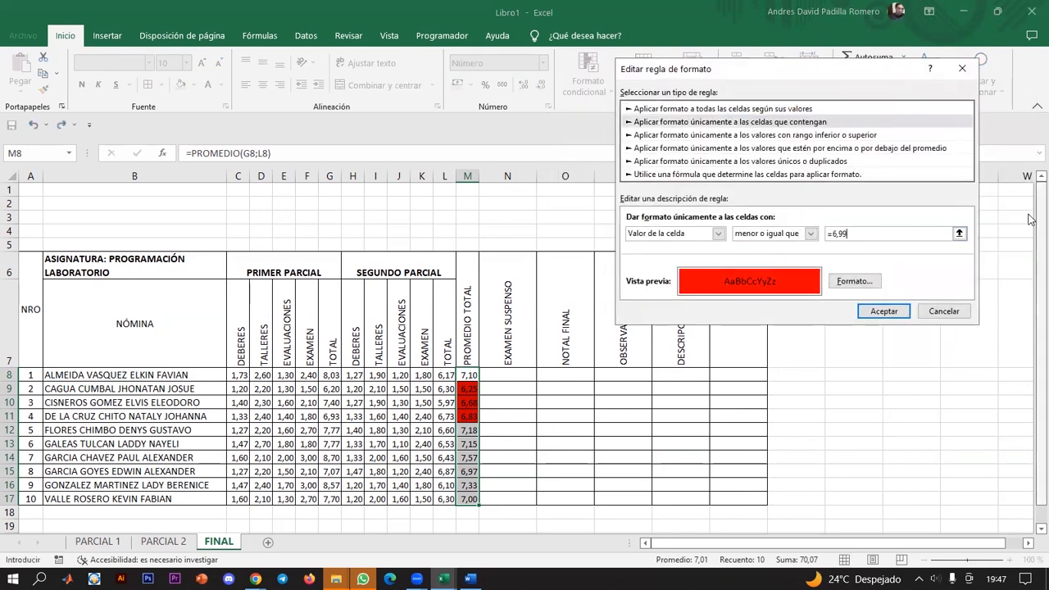
pyautogui.click(884, 311)
pyautogui.click(887, 286)
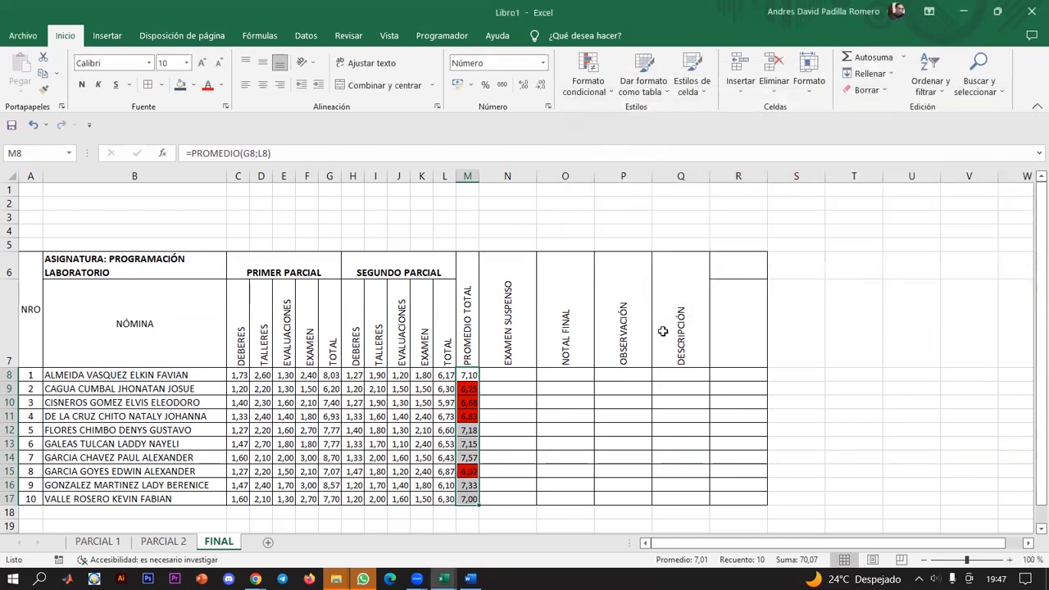
pyautogui.click(539, 457)
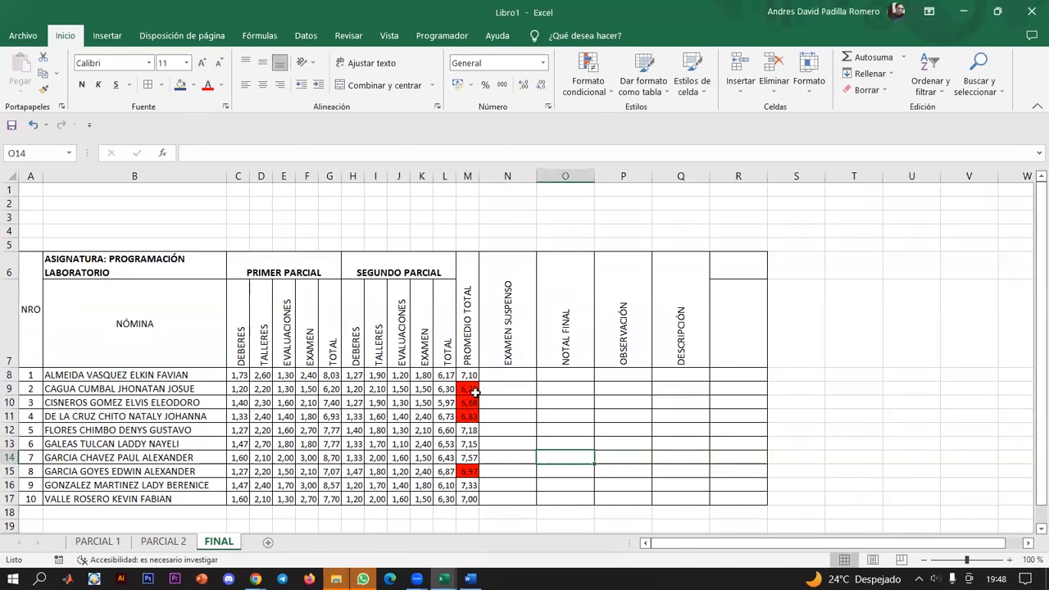
pyautogui.click(471, 390)
pyautogui.click(474, 473)
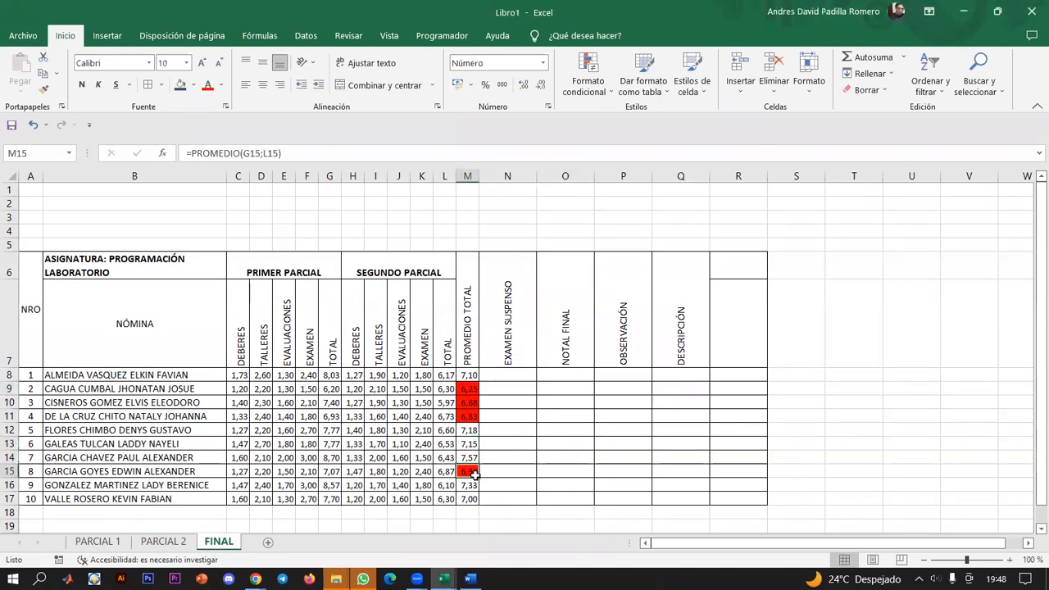
# - Narrow the EXAMEN SUSPENSO, NOTAL FINAL, OBSERVACIÓN and DESCRIPCIÓN columns to fit their vertical headings
pyautogui.click(489, 374)
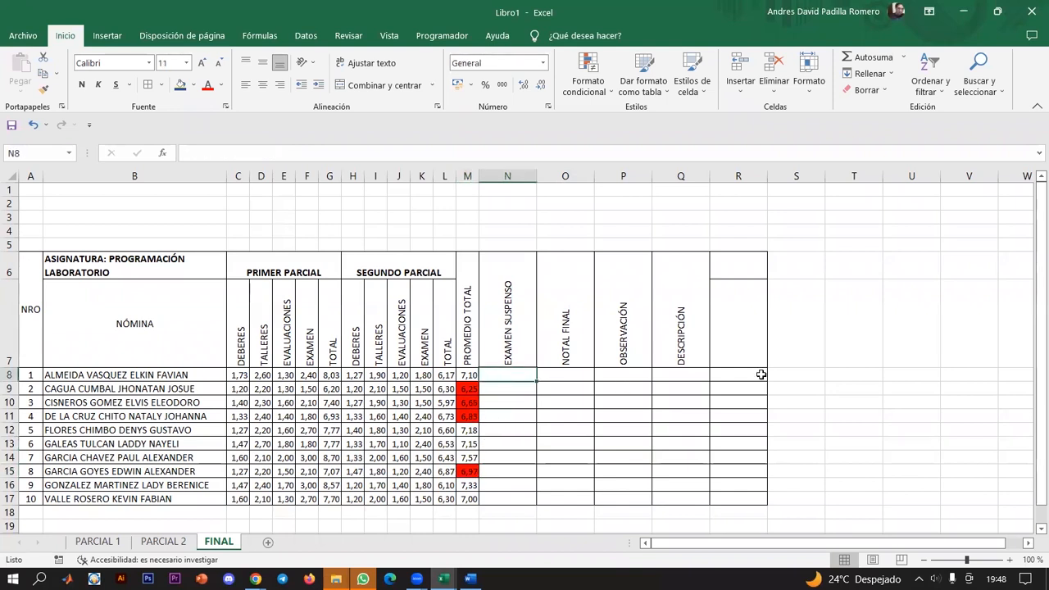
pyautogui.moveTo(535, 174); pyautogui.dragTo(496, 174)
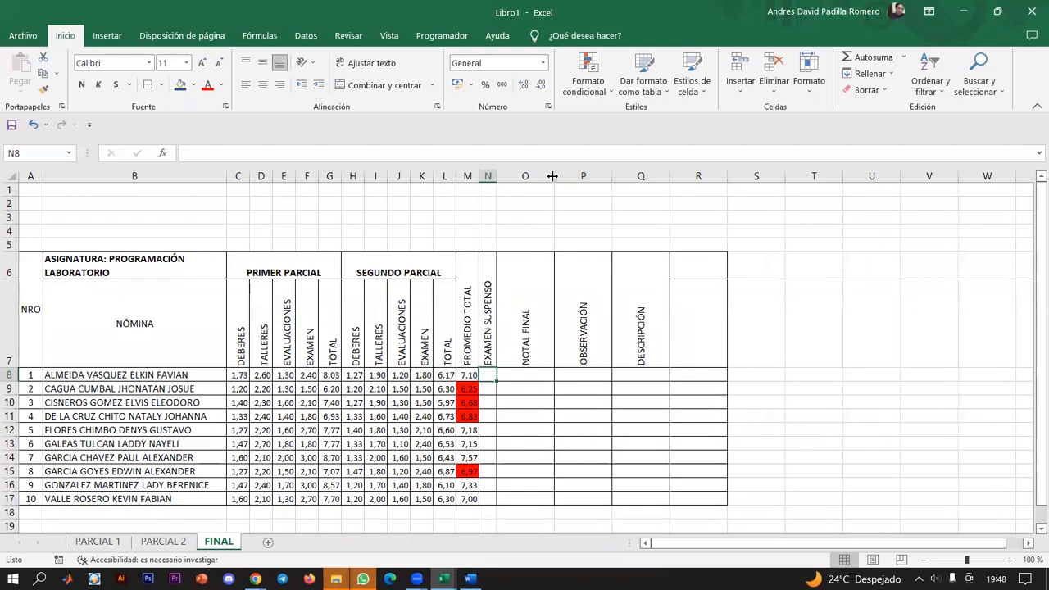
pyautogui.doubleClick(572, 176)
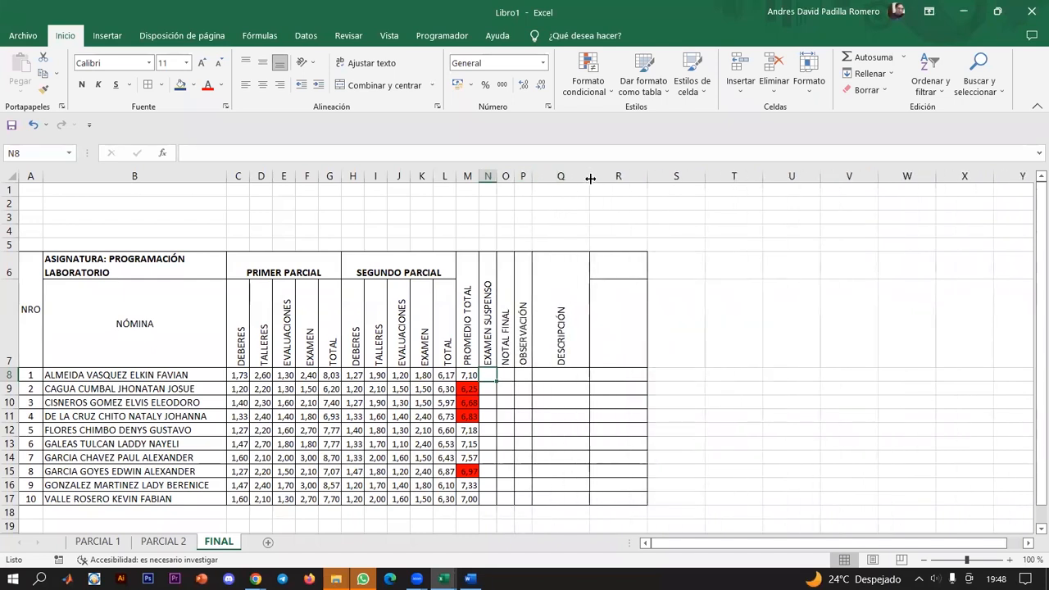
pyautogui.doubleClick(588, 173)
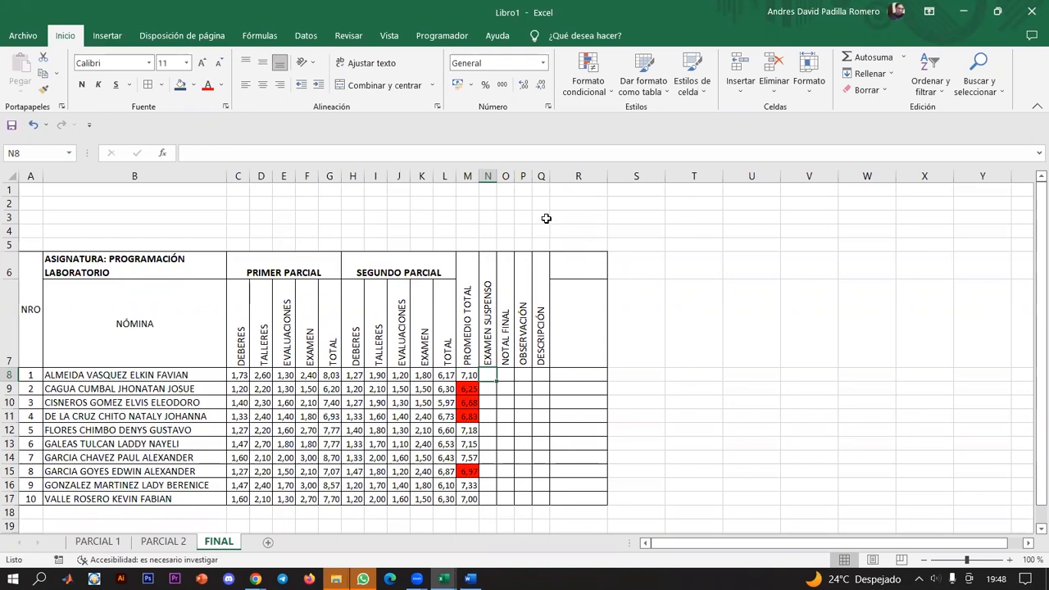
# - Delete the empty bordered column R after DESCRIPCIÓN and widen the OBSERVACIÓN and DESCRIPCIÓN columns
pyautogui.click(578, 176)
pyautogui.rightClick(579, 177)
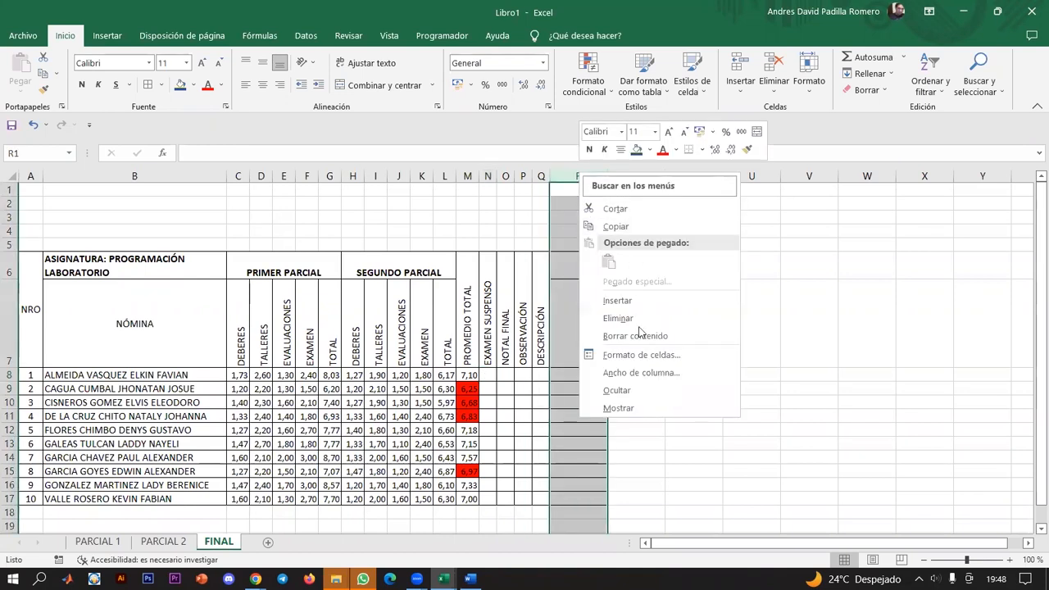
pyautogui.click(620, 317)
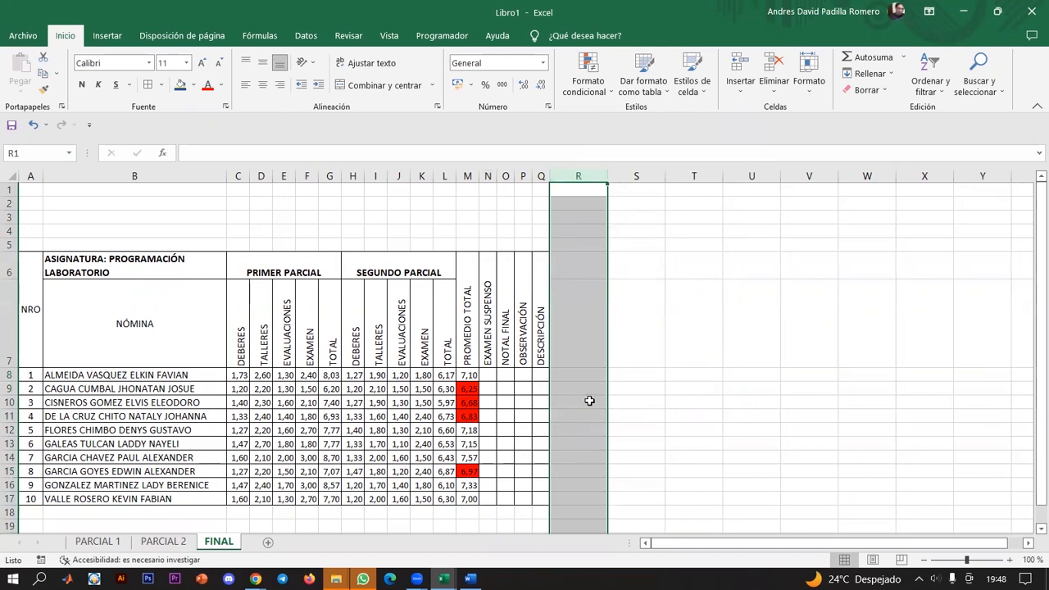
pyautogui.click(582, 401)
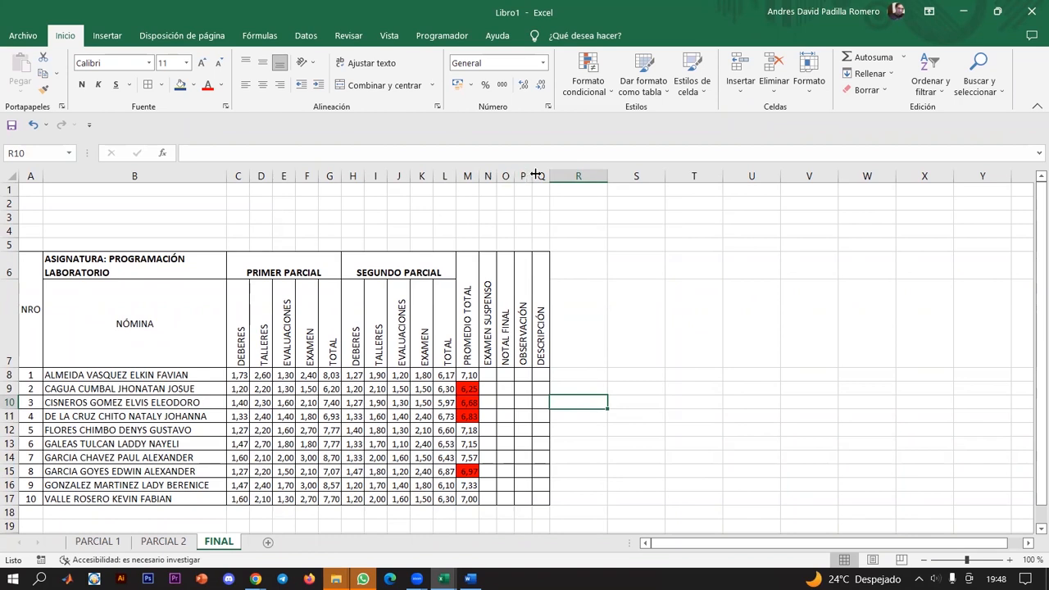
pyautogui.moveTo(533, 174); pyautogui.dragTo(625, 177)
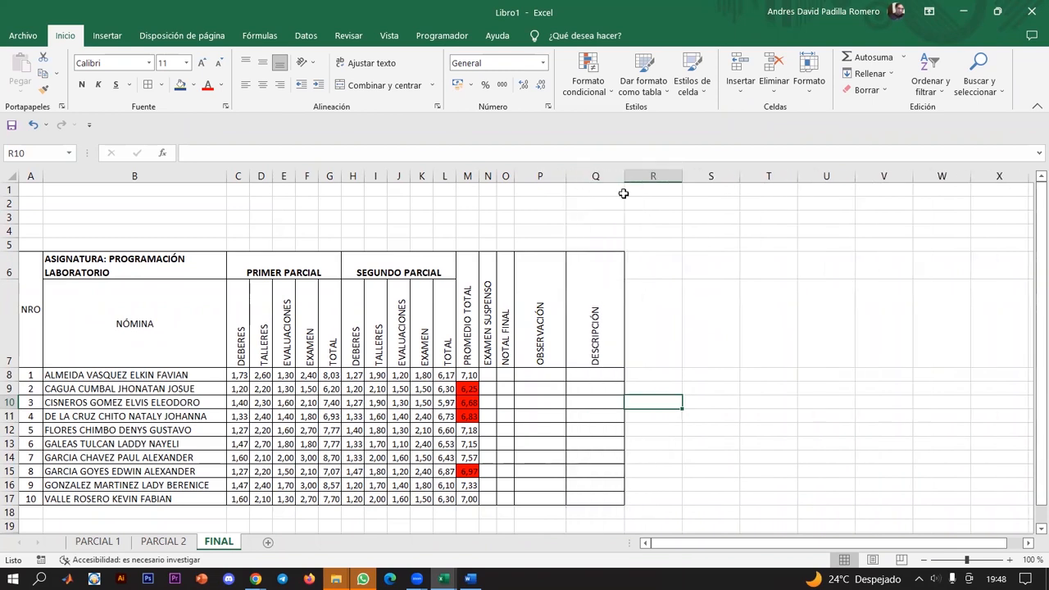
# - Enter the EXAMEN SUSPENSO grades for the highlighted students: 8 in N9, 7 in N10, 7,65 in N11 and 7,2 in N15
pyautogui.click(489, 375)
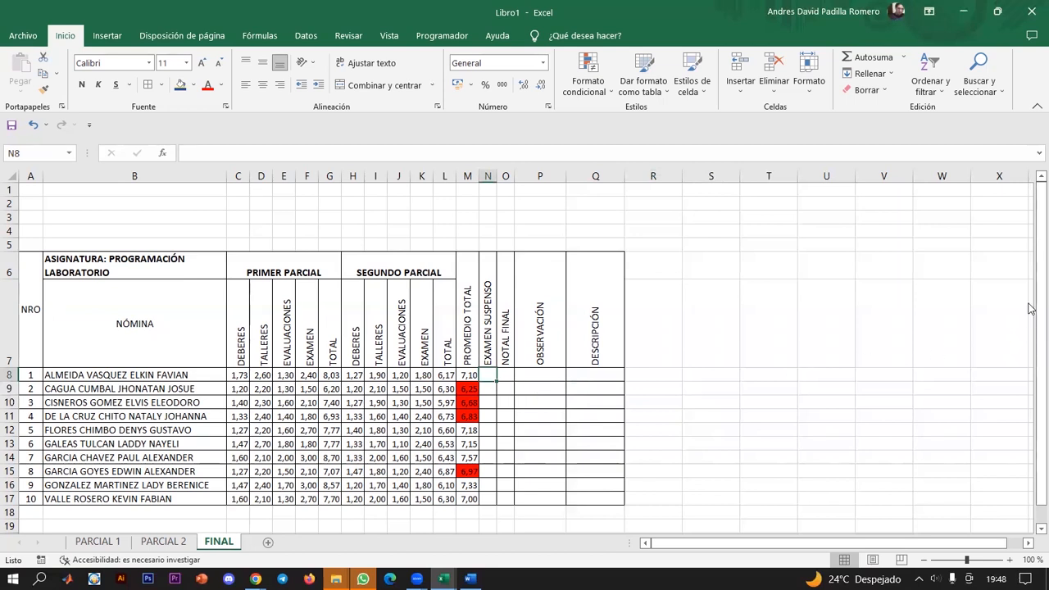
pyautogui.press('Return')
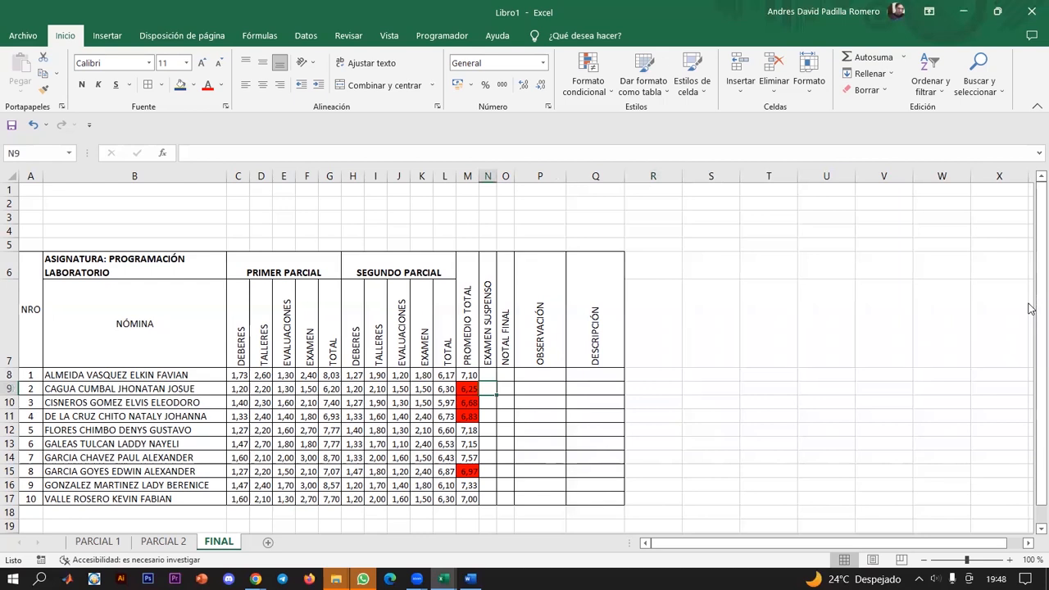
pyautogui.write('8')
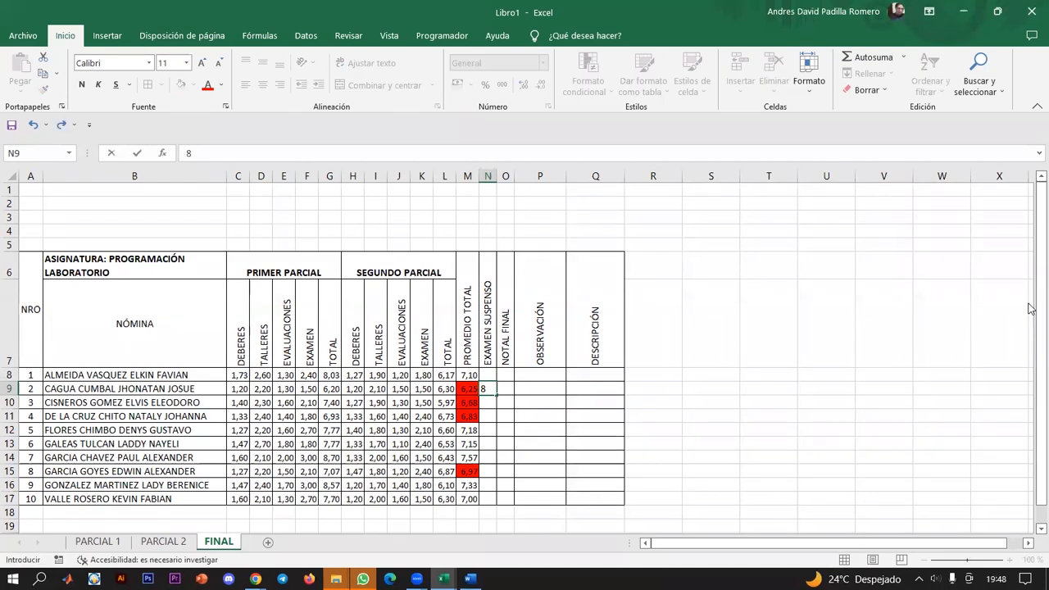
pyautogui.press('Return')
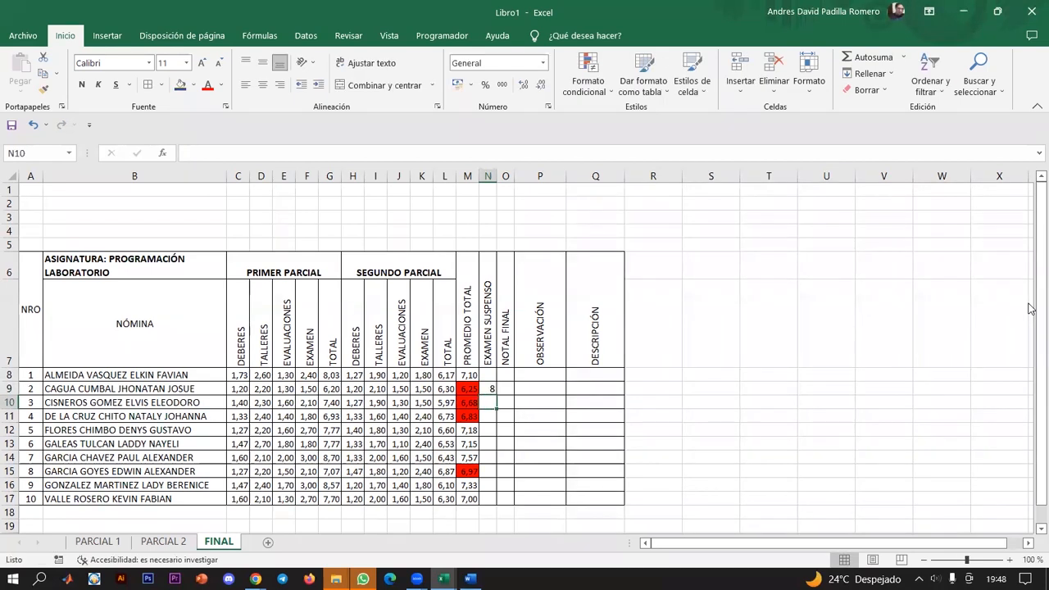
pyautogui.write('7')
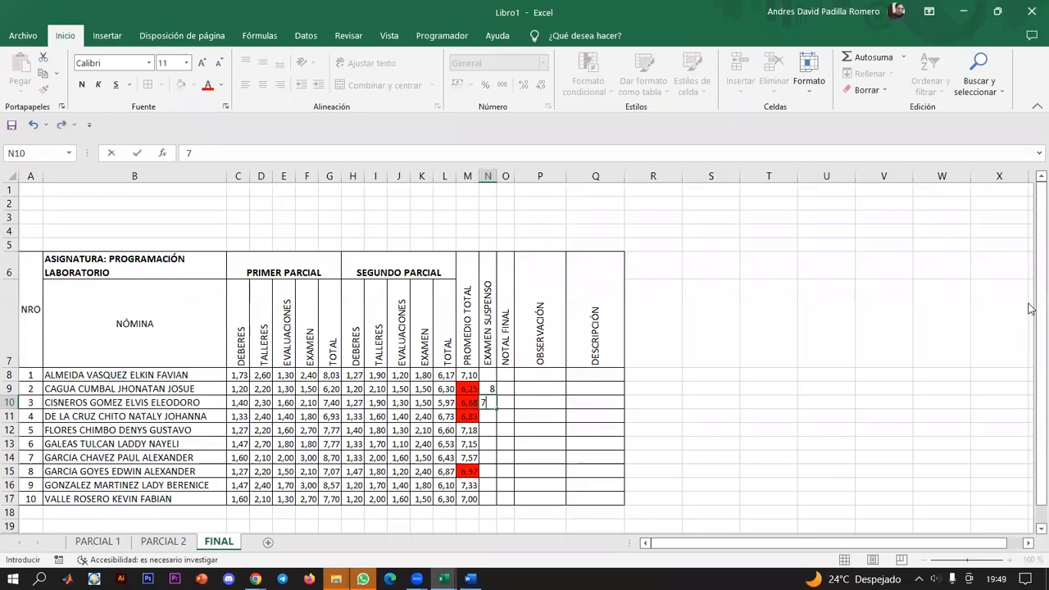
pyautogui.press('Return')
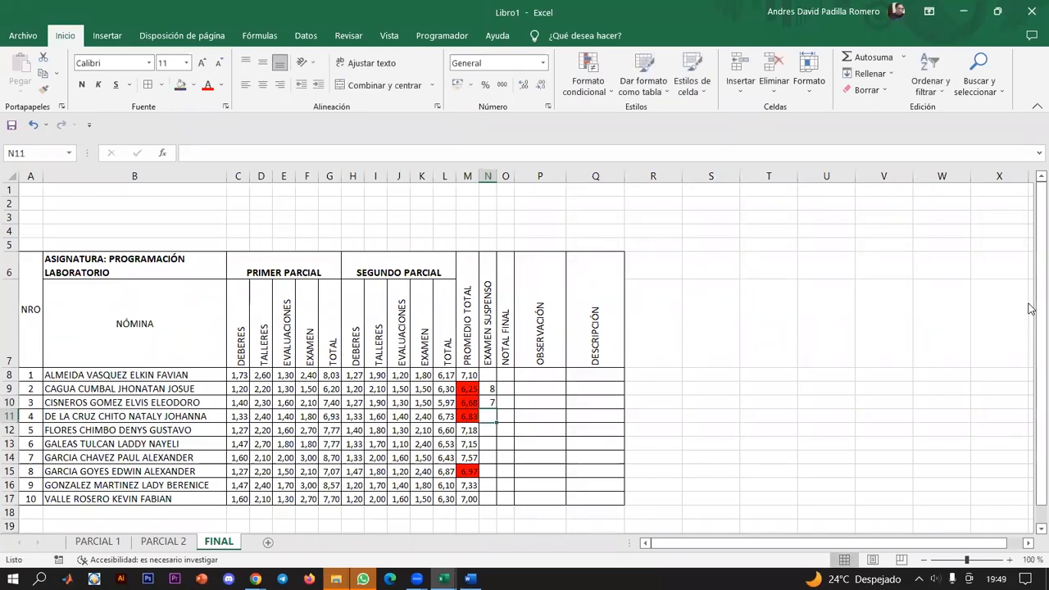
pyautogui.write('7,65')
pyautogui.press('Return')
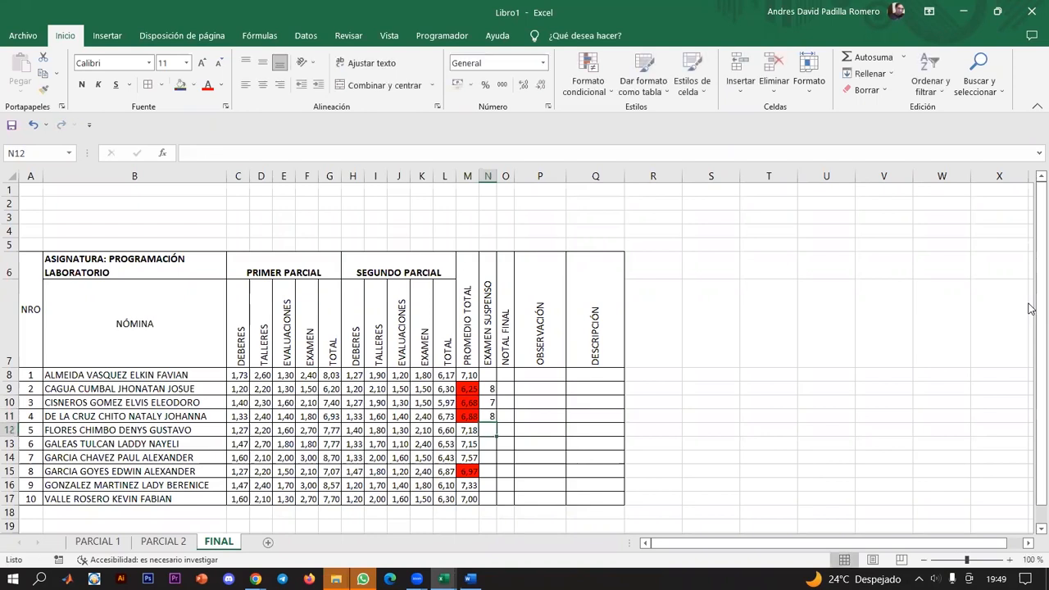
pyautogui.press('Down')
pyautogui.press('Down')
pyautogui.press('Down')
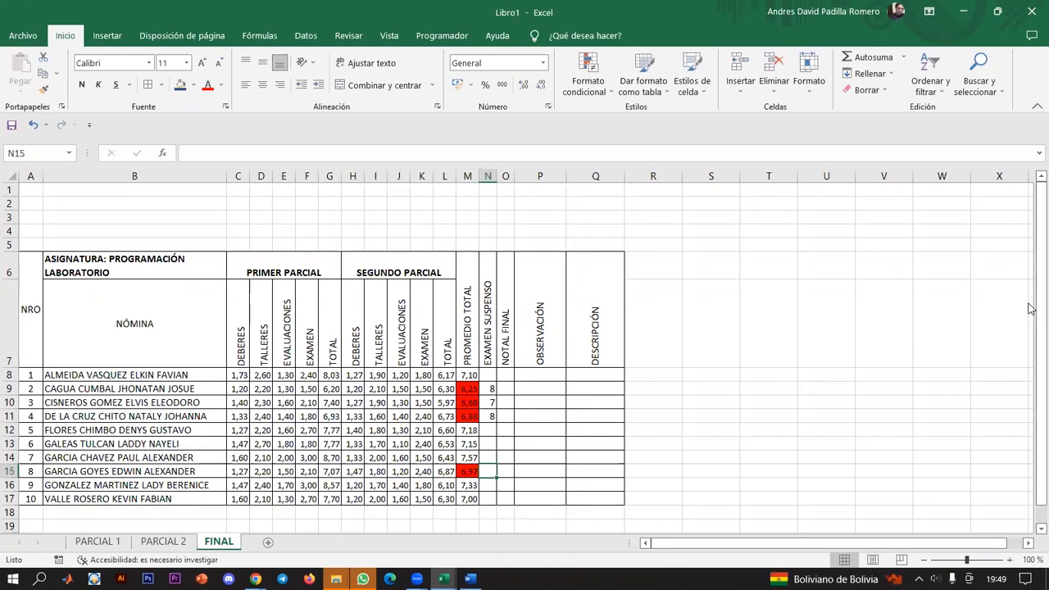
pyautogui.write('7,2')
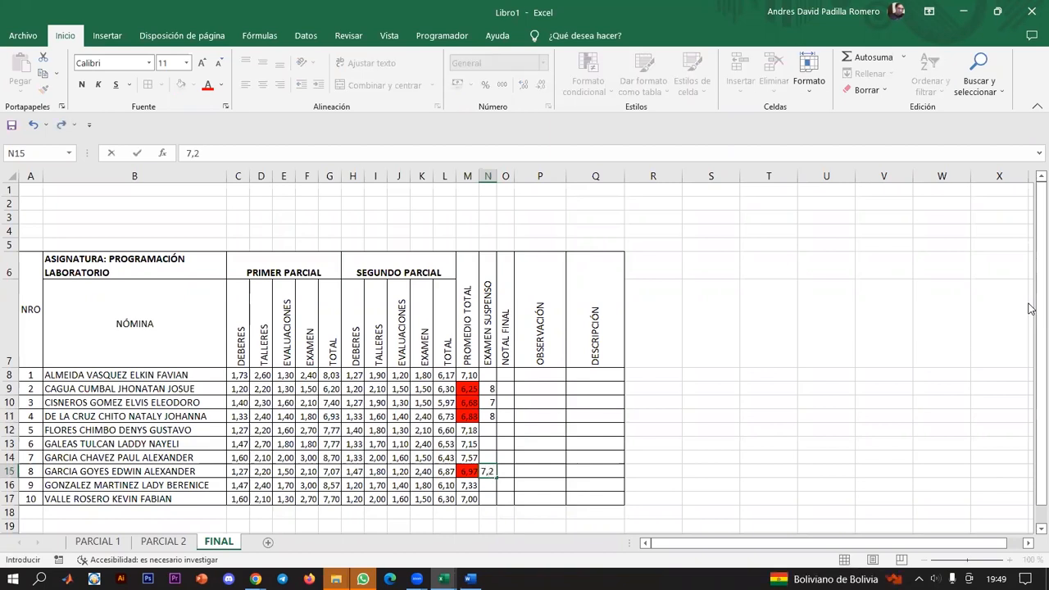
pyautogui.hotkey('ctrl', 'Return')
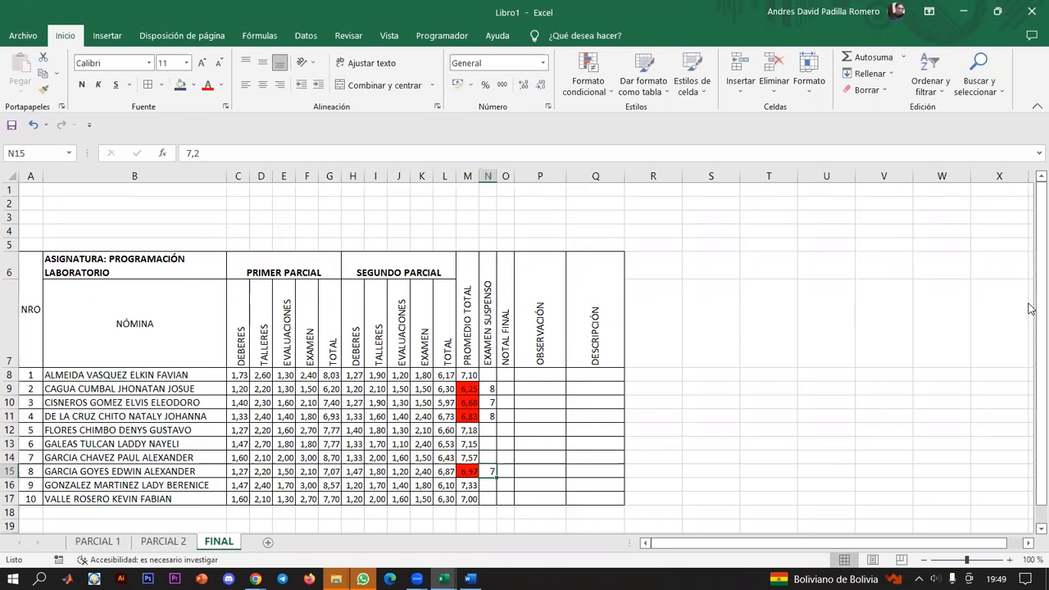
pyautogui.moveTo(492, 376); pyautogui.dragTo(492, 501)
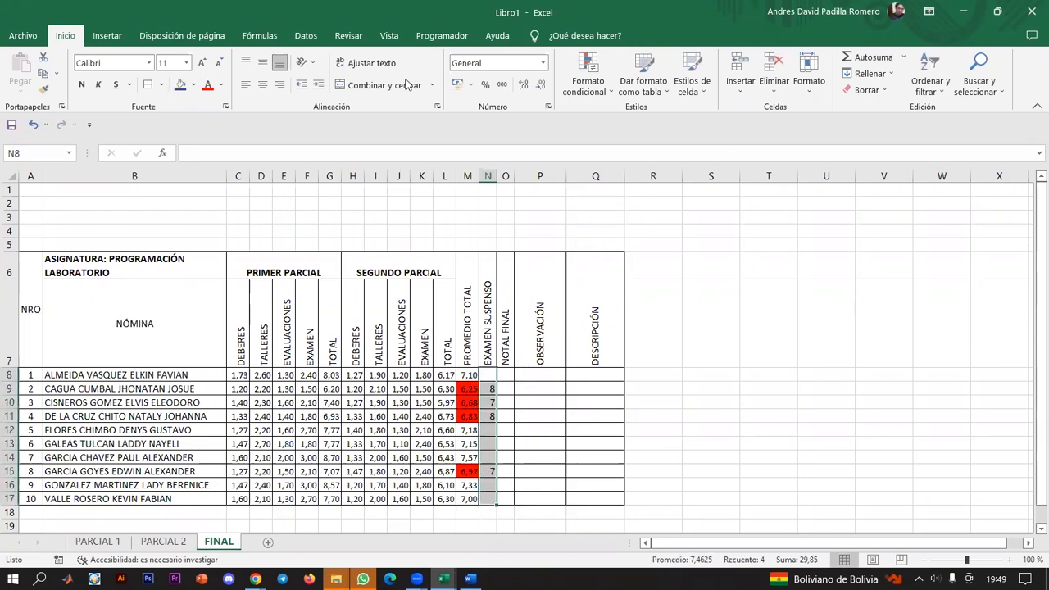
pyautogui.click(542, 63)
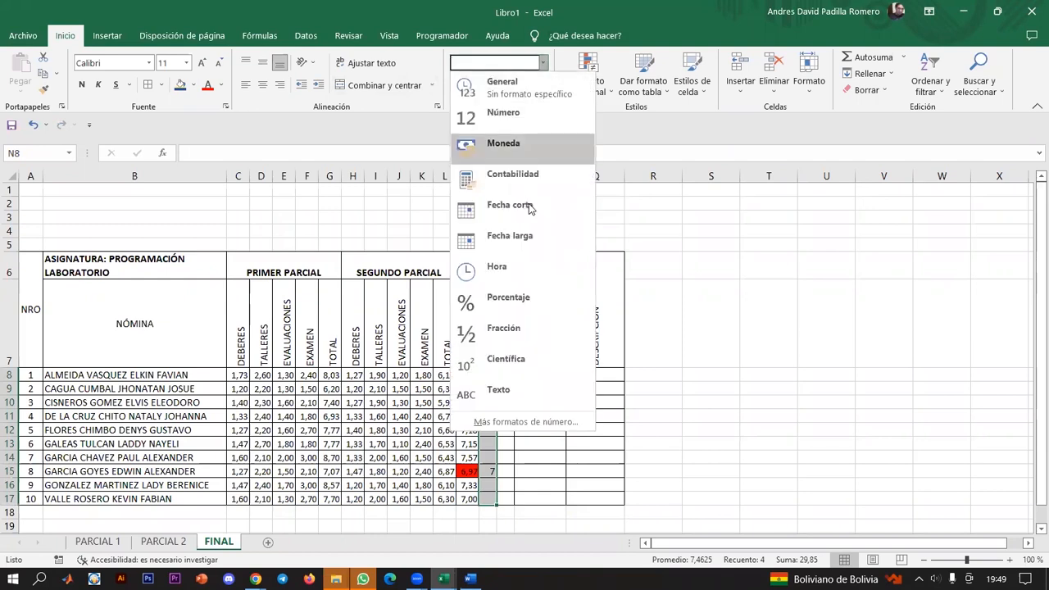
pyautogui.click(706, 128)
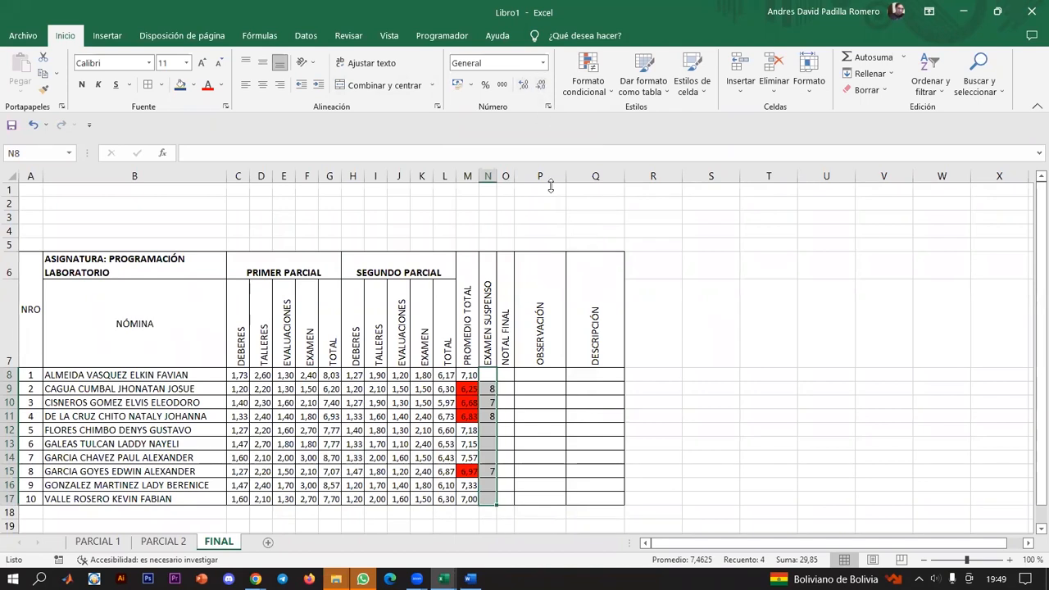
pyautogui.click(508, 444)
pyautogui.moveTo(487, 370); pyautogui.dragTo(492, 499)
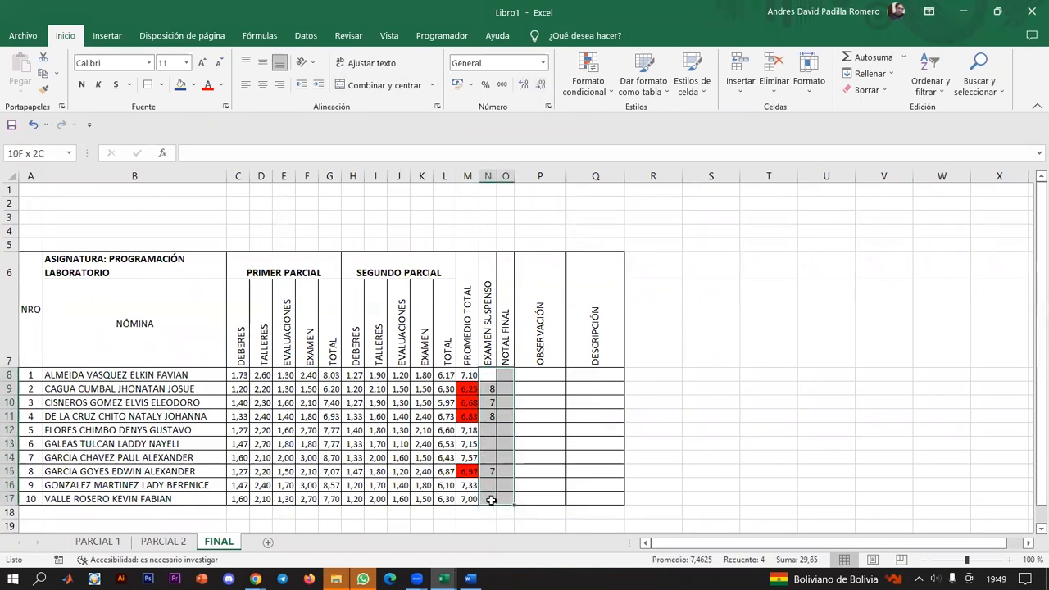
# - Display the EXAMEN SUSPENSO grades in N9:N11 and N15 with two decimal places
pyautogui.moveTo(492, 388); pyautogui.dragTo(491, 418)
pyautogui.click(506, 431)
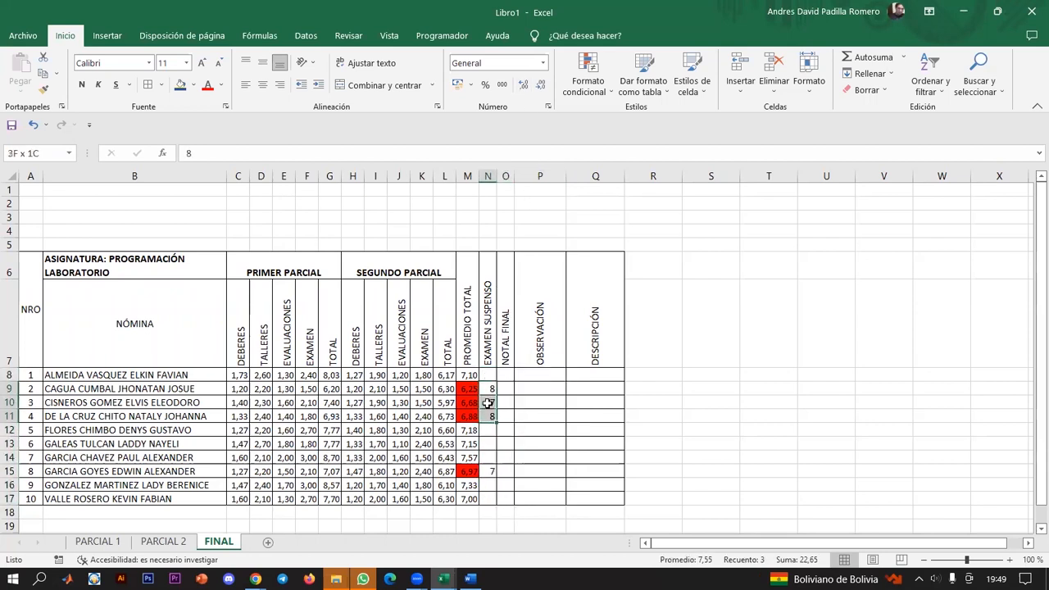
pyautogui.click(522, 84)
pyautogui.click(522, 85)
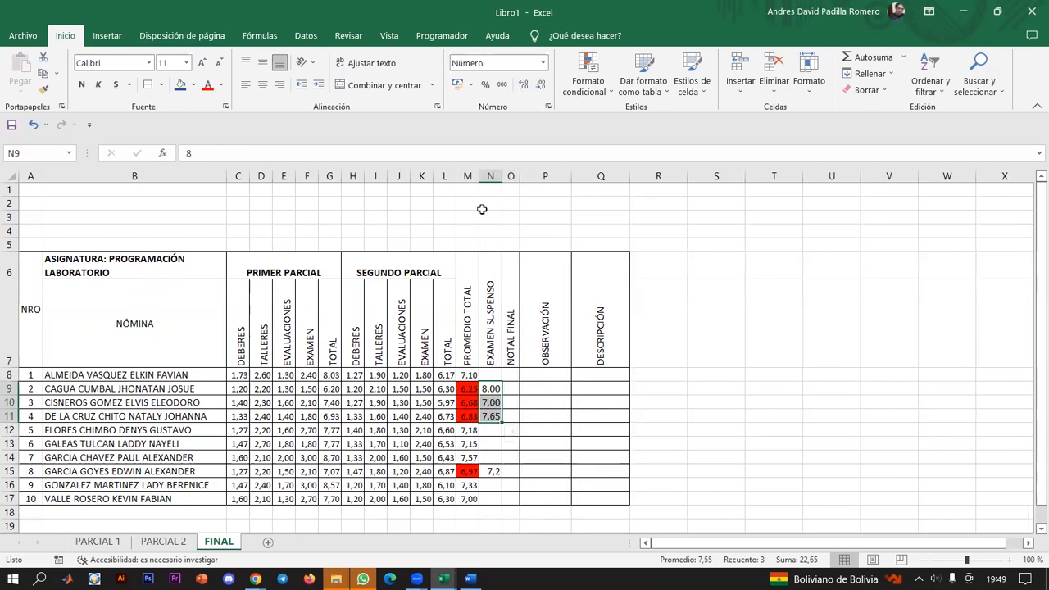
pyautogui.click(579, 420)
pyautogui.click(493, 472)
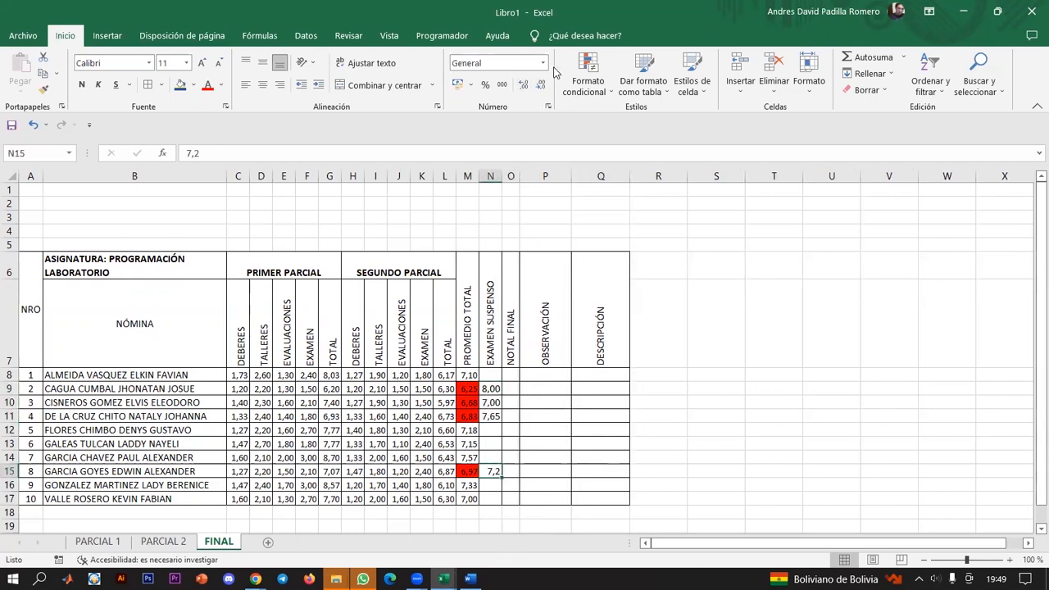
pyautogui.click(522, 85)
pyautogui.click(581, 417)
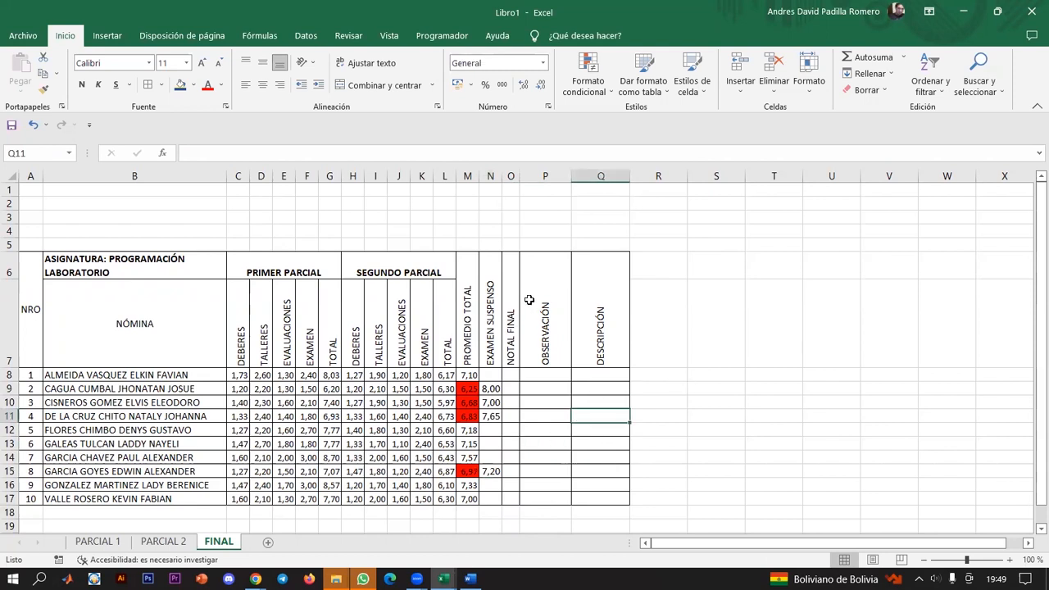
# - Enter a dash as plain text in EXAMEN SUSPENSO cell N8 for the first student
pyautogui.click(511, 379)
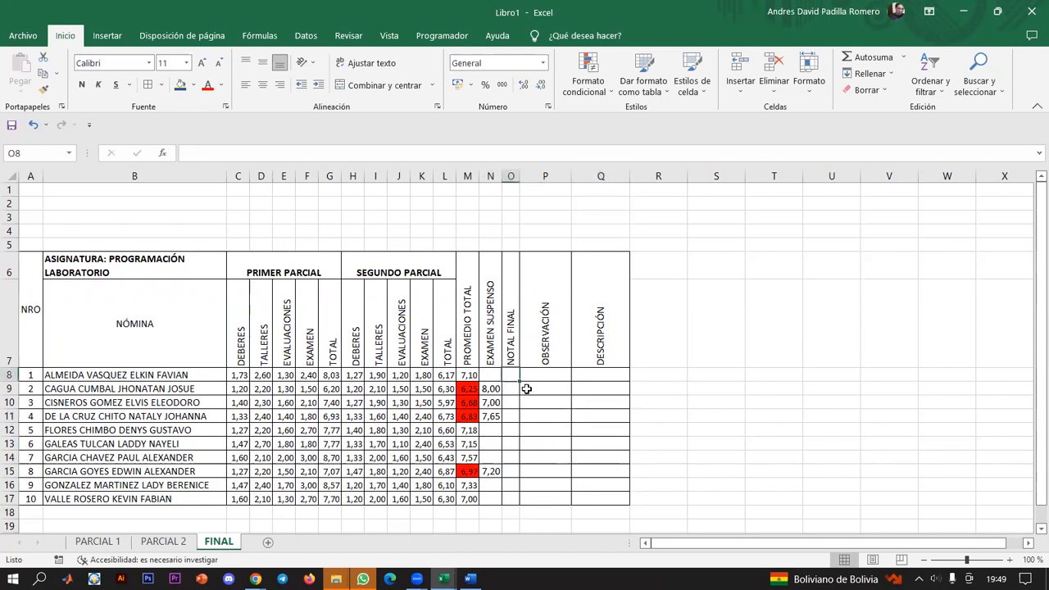
pyautogui.click(492, 376)
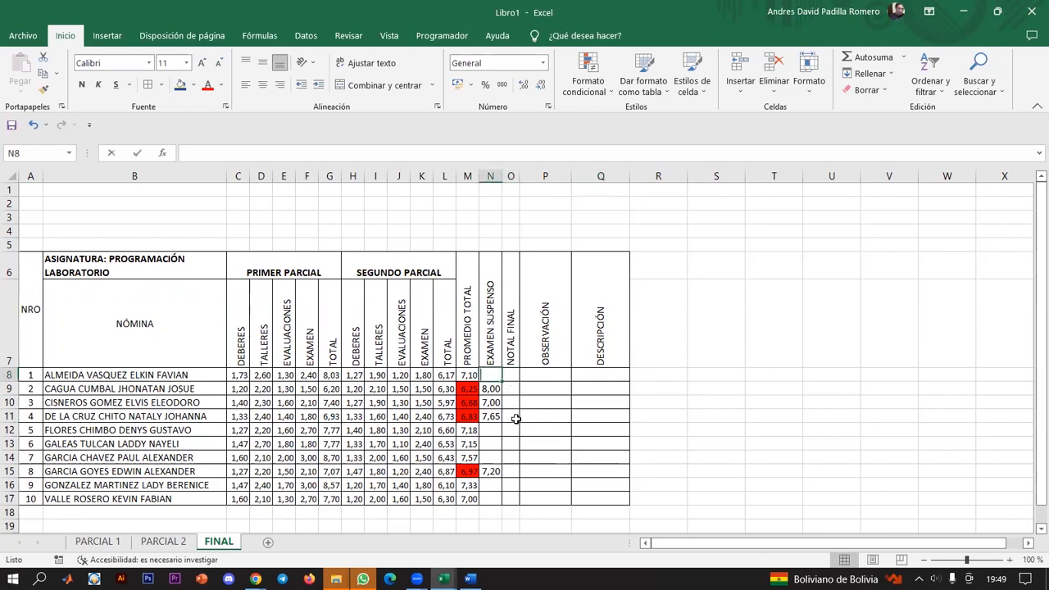
pyautogui.write('-')
pyautogui.click(491, 431)
pyautogui.write('-')
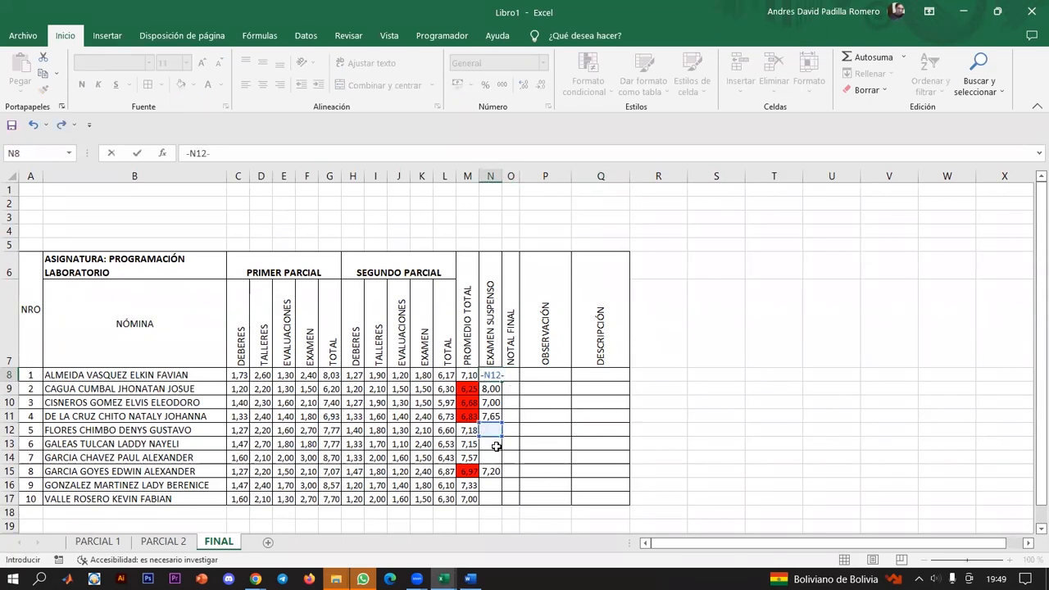
pyautogui.press('Escape')
pyautogui.write('-')
pyautogui.press('Return')
# - Enter dashes in the remaining empty EXAMEN SUSPENSO cells: N12, N13, N14, N16 and N17
pyautogui.click(491, 442)
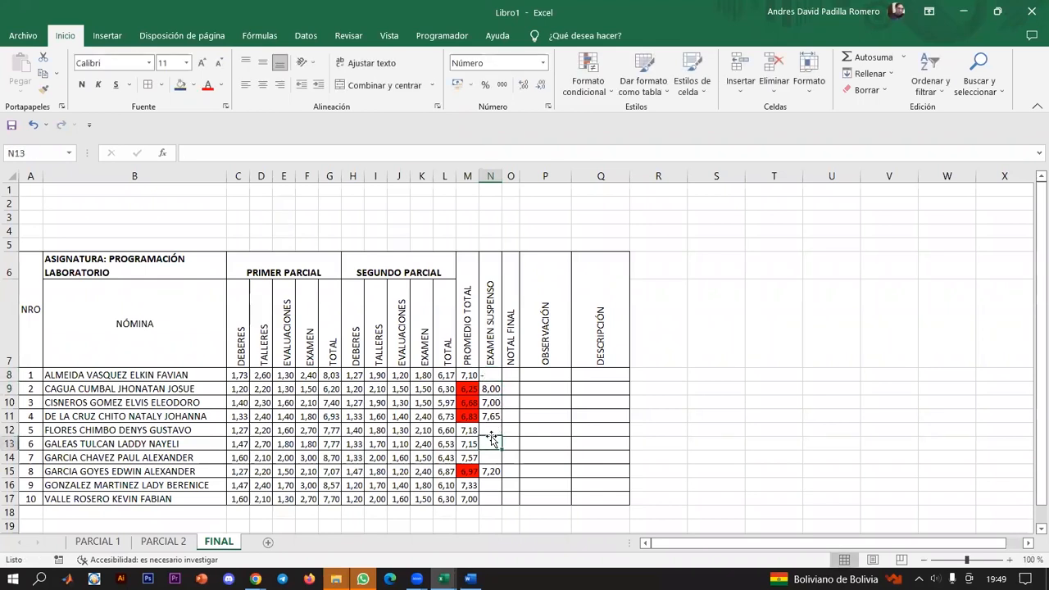
pyautogui.press('Up')
pyautogui.write('-')
pyautogui.press('Return')
pyautogui.write('-')
pyautogui.press('Return')
pyautogui.write('-')
pyautogui.press('Return')
pyautogui.press('Down')
pyautogui.press('Down')
pyautogui.press('Up')
pyautogui.write('-')
pyautogui.press('Return')
pyautogui.write('-')
pyautogui.press('Return')
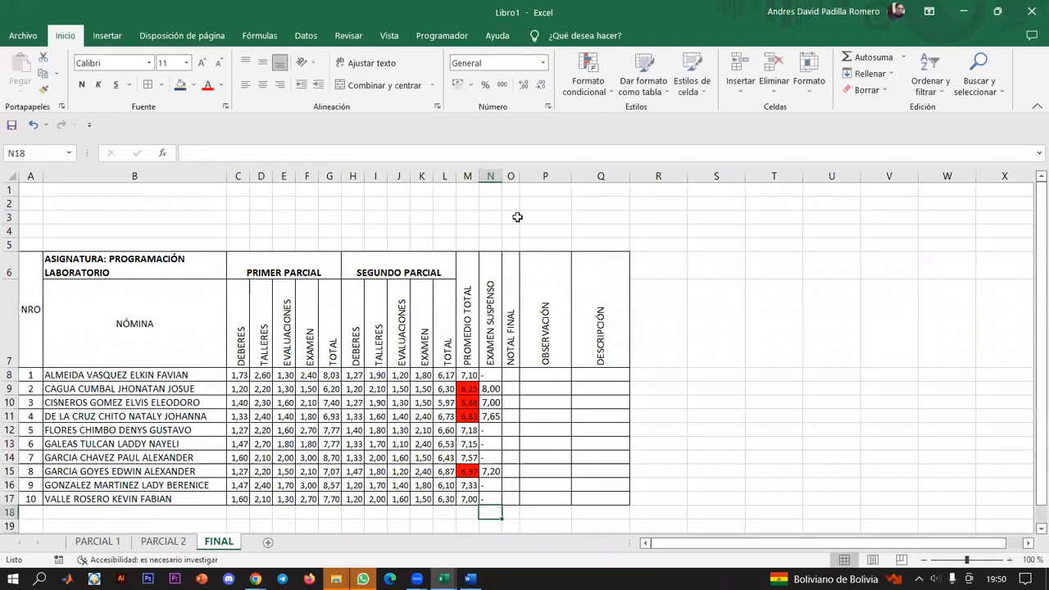
# - Widen the NOTAL FINAL column slightly and center the EXAMEN SUSPENSO entries in N8:N17 horizontally
pyautogui.moveTo(519, 177); pyautogui.dragTo(530, 192)
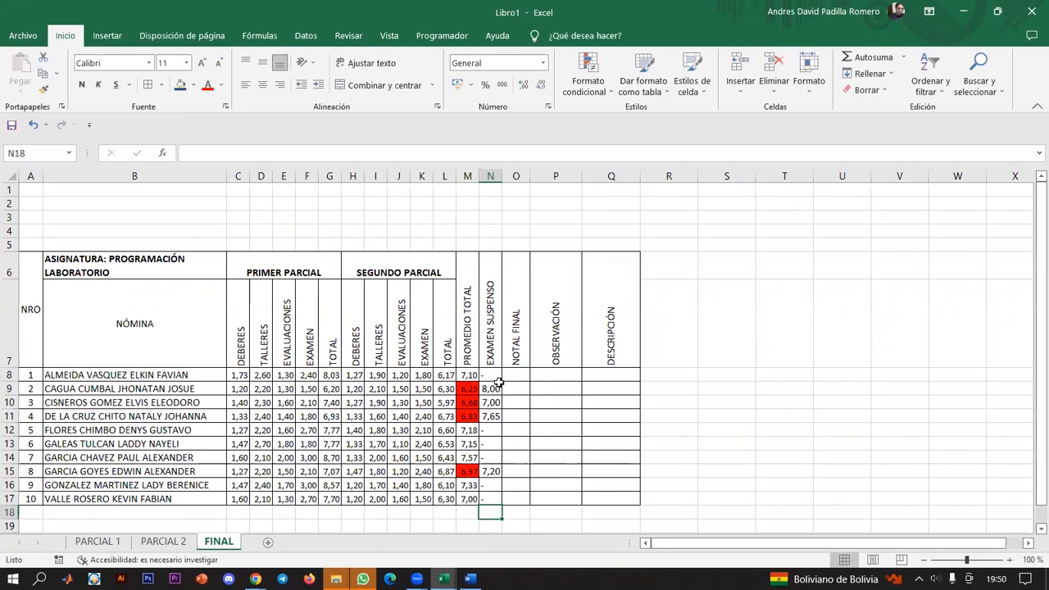
pyautogui.moveTo(489, 375); pyautogui.dragTo(490, 498)
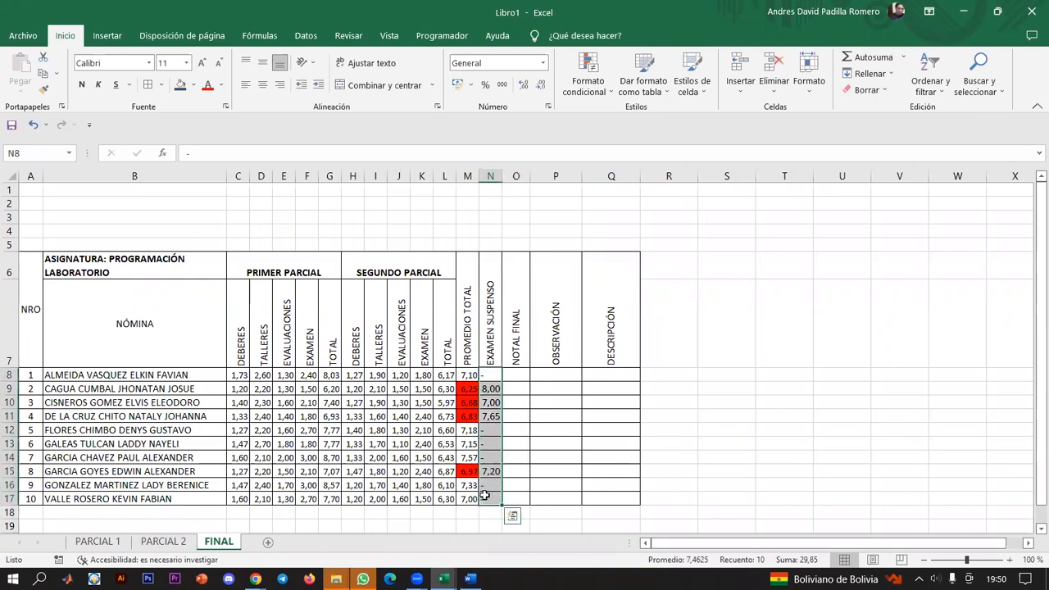
pyautogui.click(263, 85)
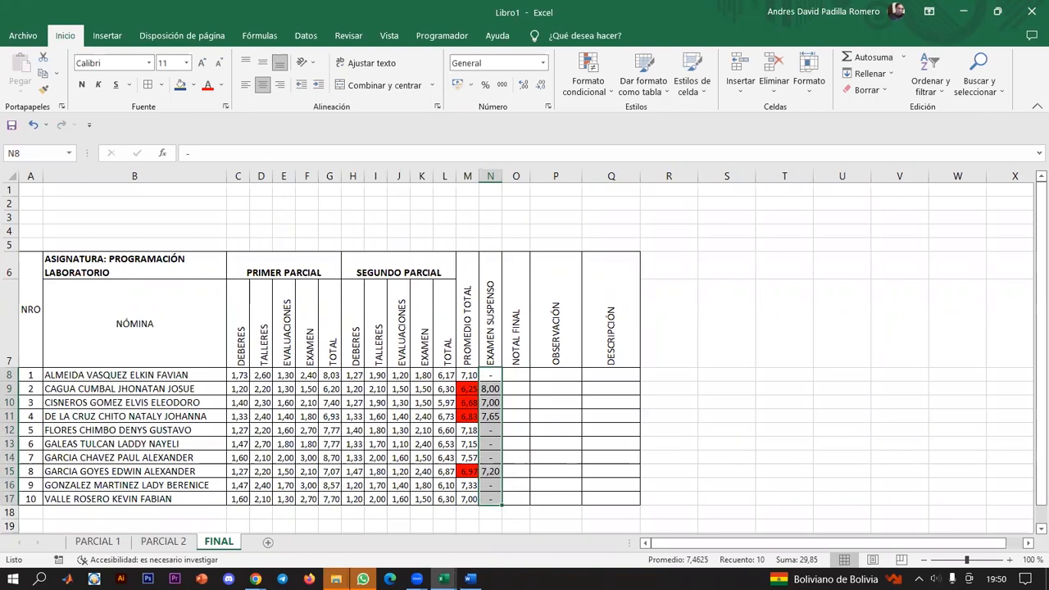
# - Average M9:N9 into NOTAL FINAL cell O9 with the Promedio function and fill M9:O9 down to row 17
pyautogui.click(517, 375)
pyautogui.click(522, 397)
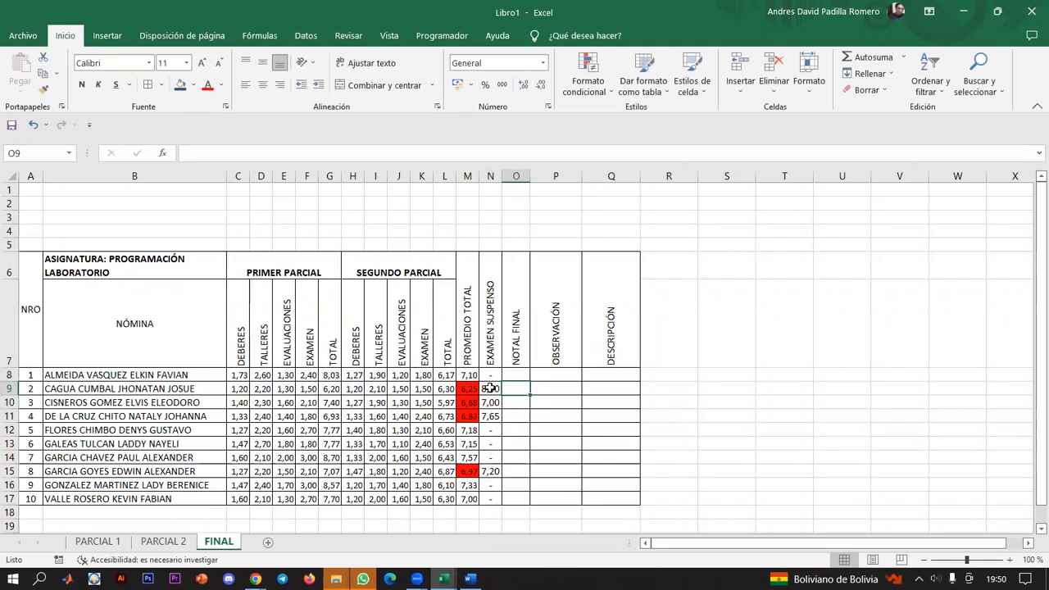
pyautogui.moveTo(469, 388)
pyautogui.mouseDown()
pyautogui.moveTo(499, 389)
pyautogui.moveTo(487, 387)
pyautogui.mouseUp()
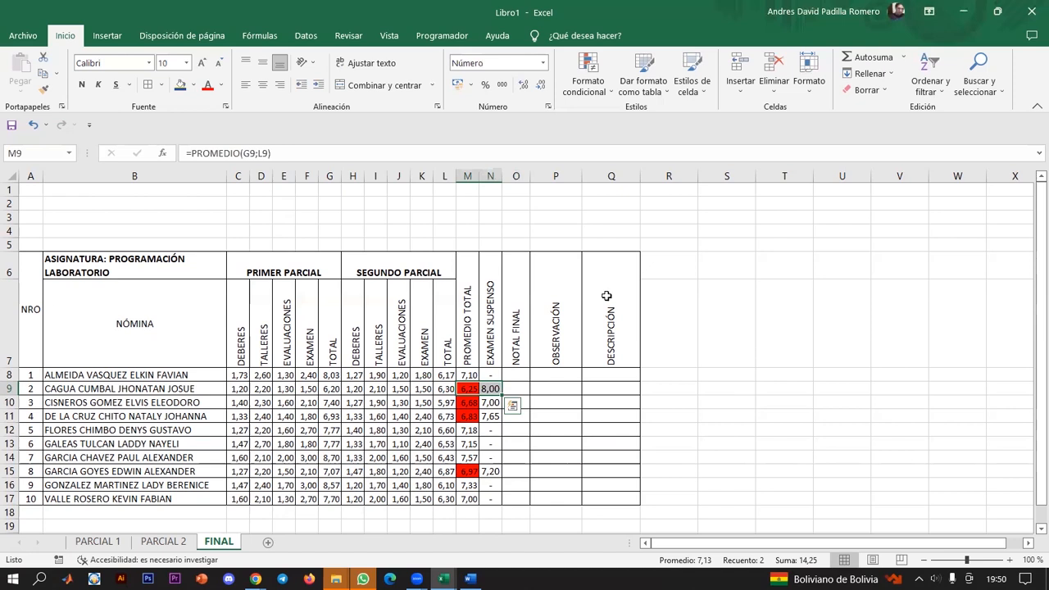
pyautogui.click(905, 57)
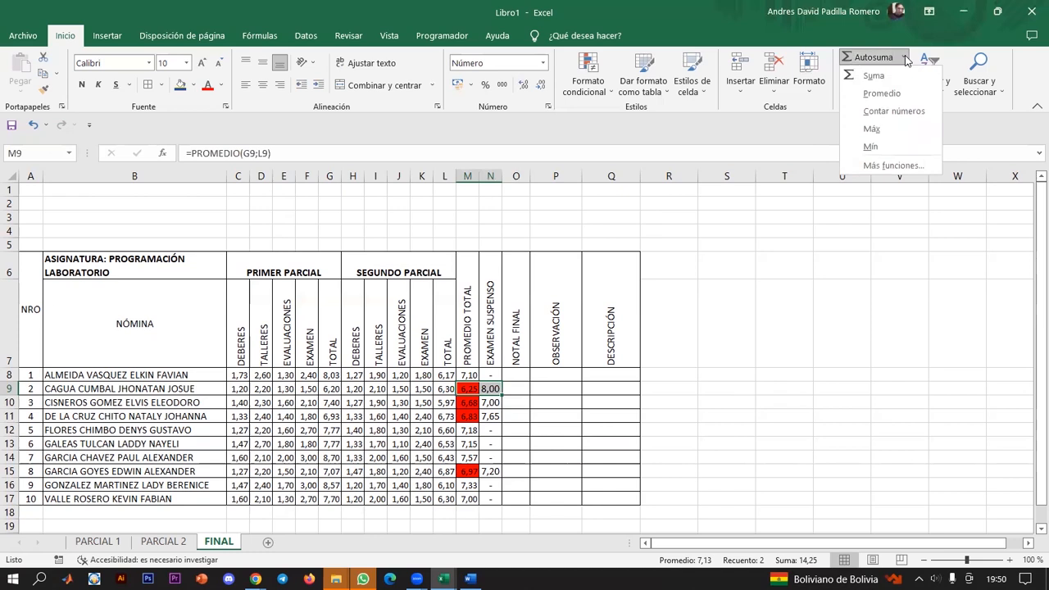
pyautogui.click(887, 95)
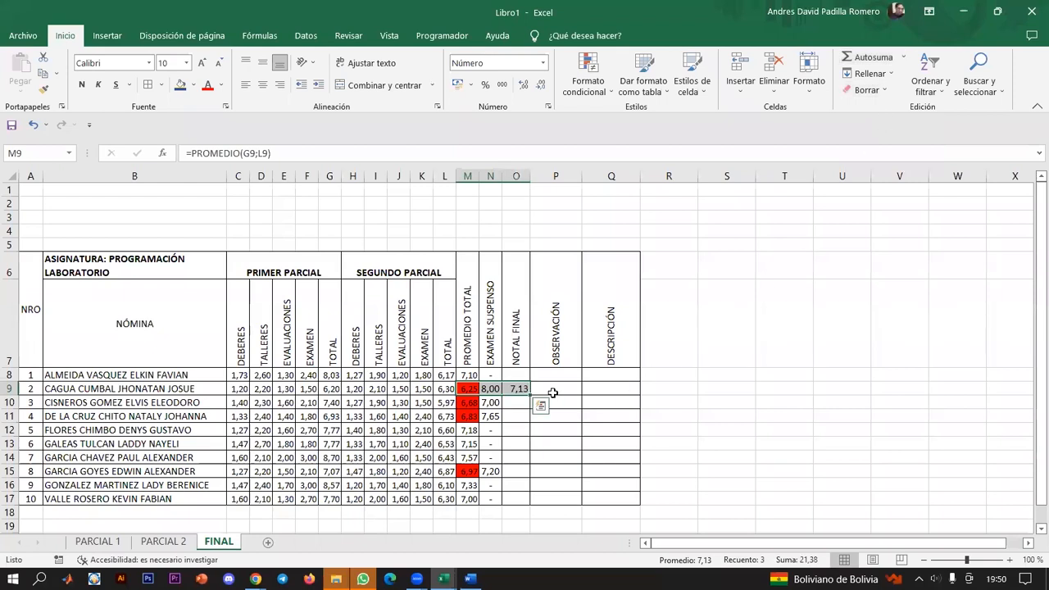
pyautogui.moveTo(530, 395); pyautogui.dragTo(521, 504)
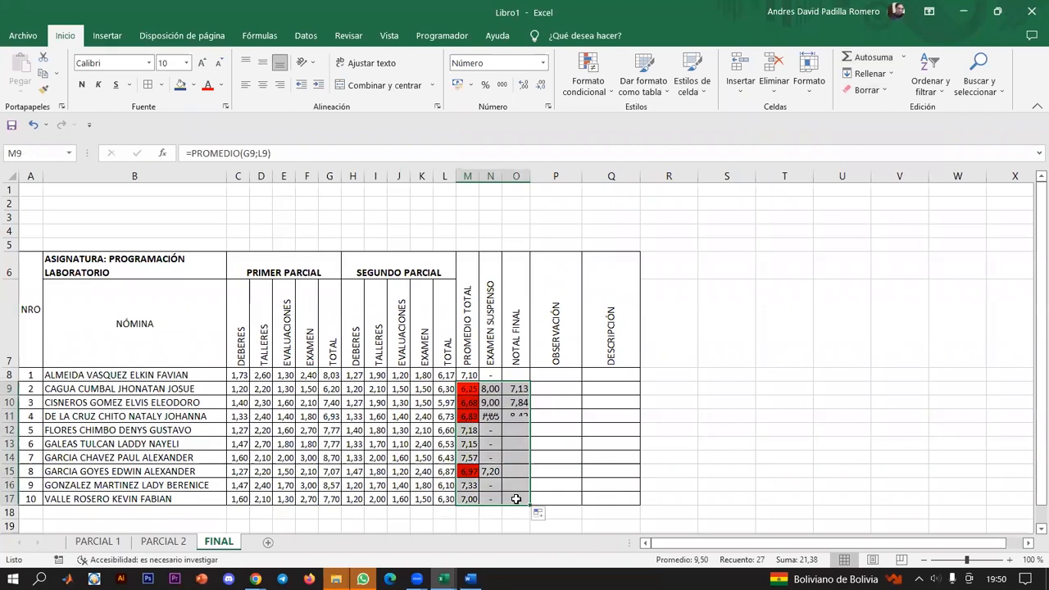
# - Clear the filled NOTAL FINAL formulas in O12:O14 and O16:O17
pyautogui.click(516, 498)
pyautogui.click(515, 438)
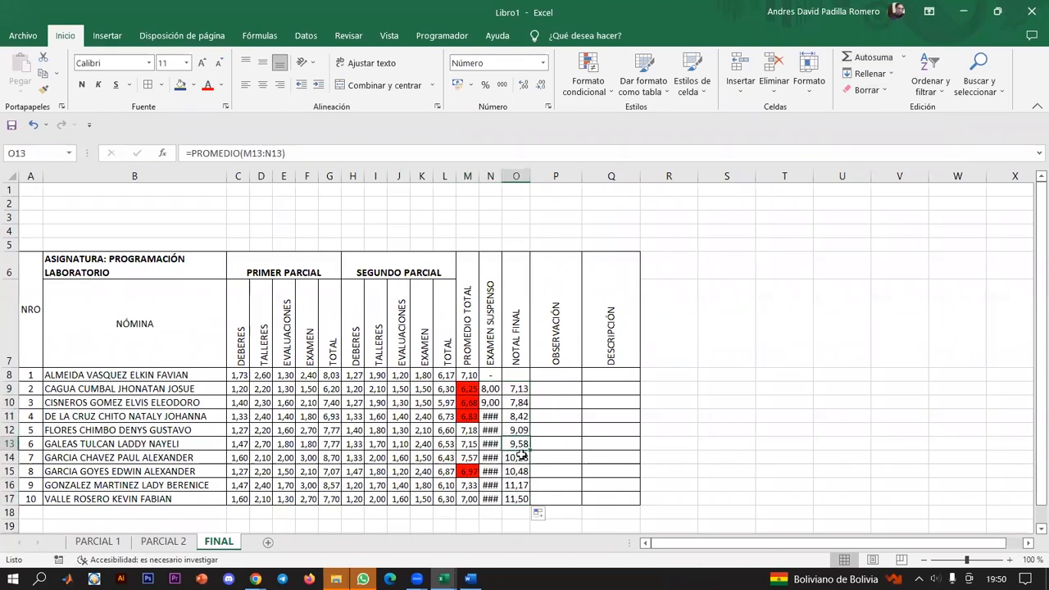
pyautogui.moveTo(516, 430); pyautogui.dragTo(516, 457)
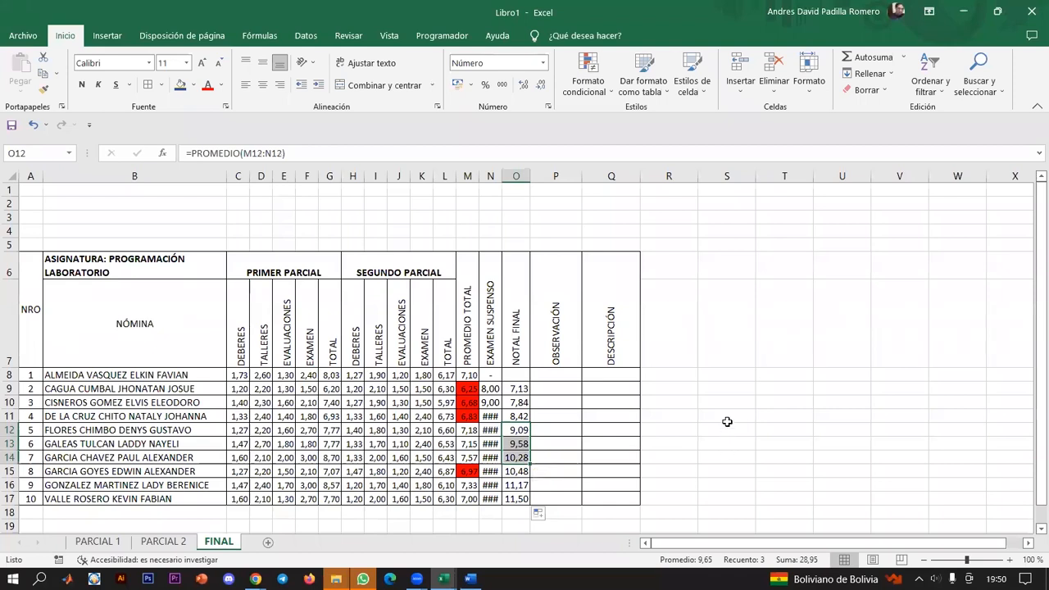
pyautogui.press('Delete')
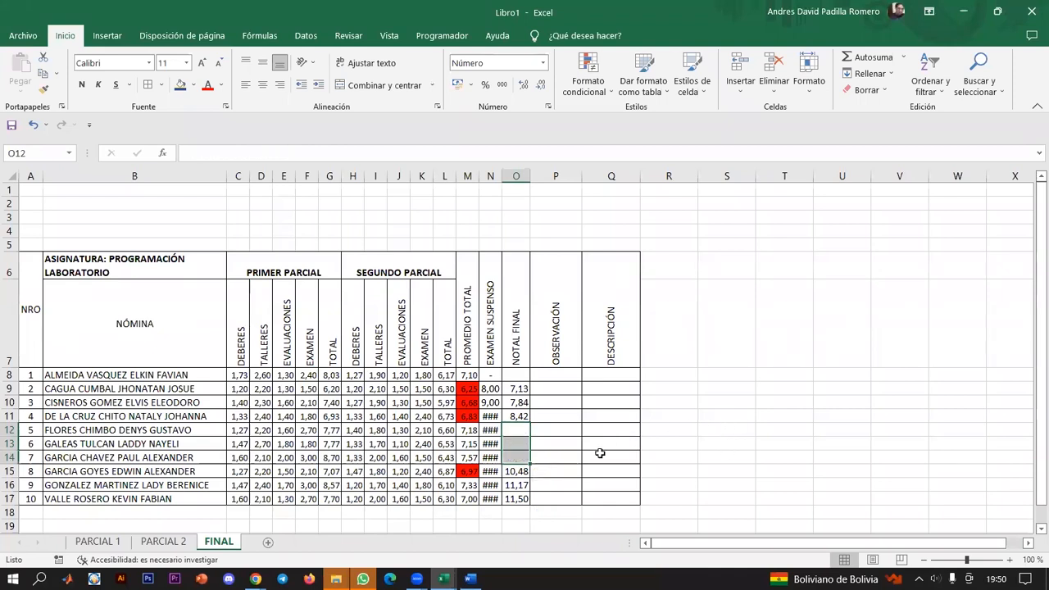
pyautogui.moveTo(517, 486); pyautogui.dragTo(516, 499)
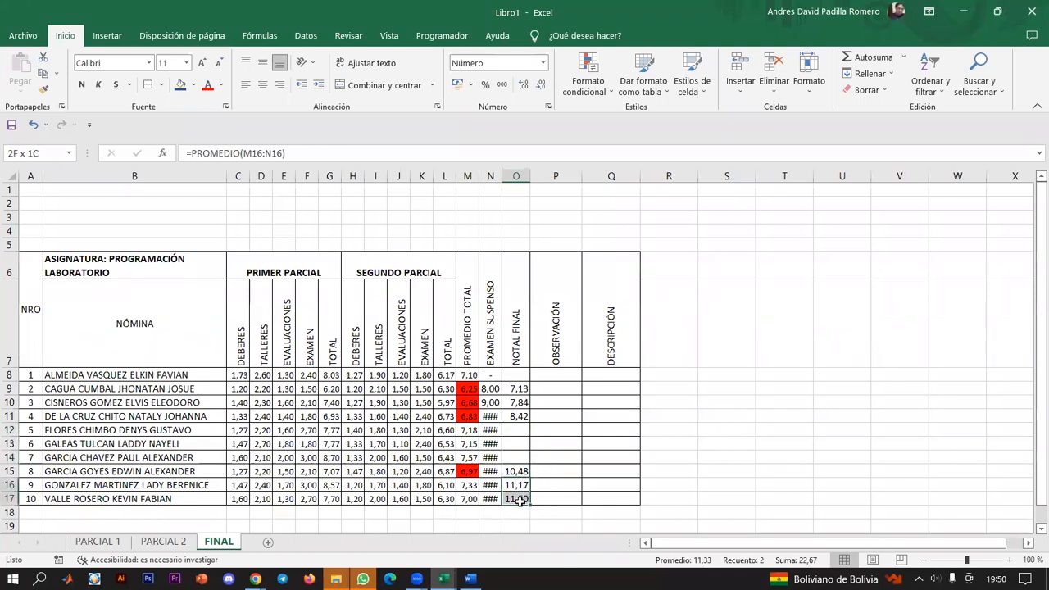
pyautogui.press('Delete')
# - Widen the EXAMEN SUSPENSO column slightly and set the grade in N11 to 7,20
pyautogui.click(494, 429)
pyautogui.click(491, 416)
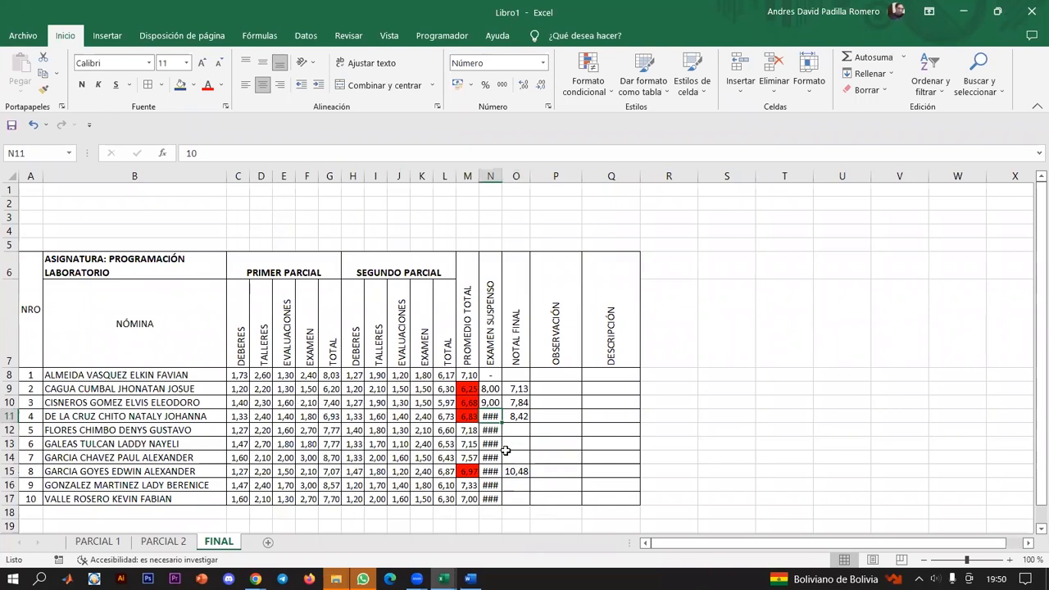
pyautogui.click(488, 432)
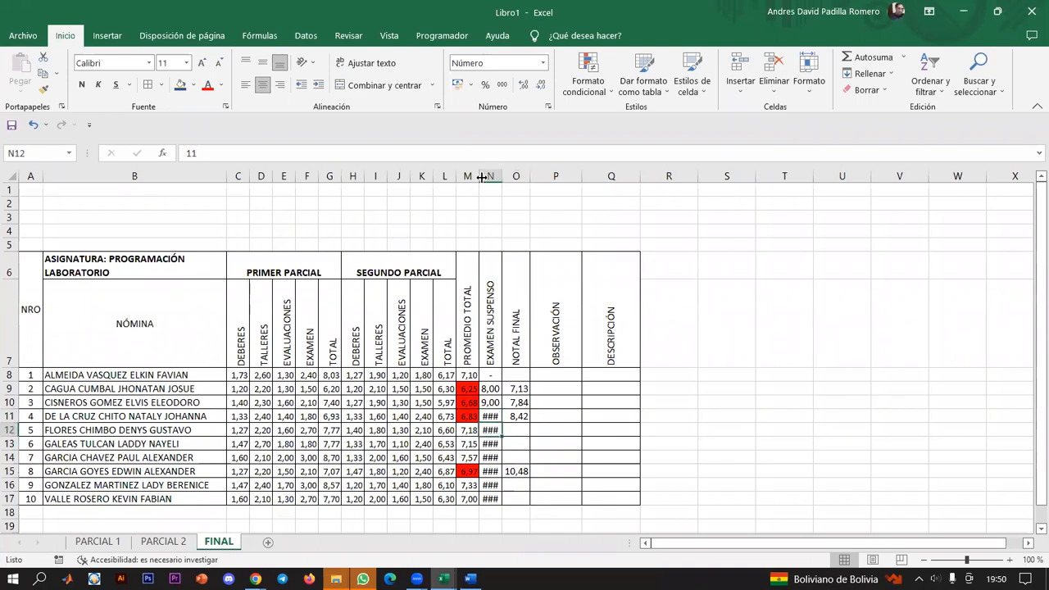
pyautogui.moveTo(505, 179); pyautogui.dragTo(509, 179)
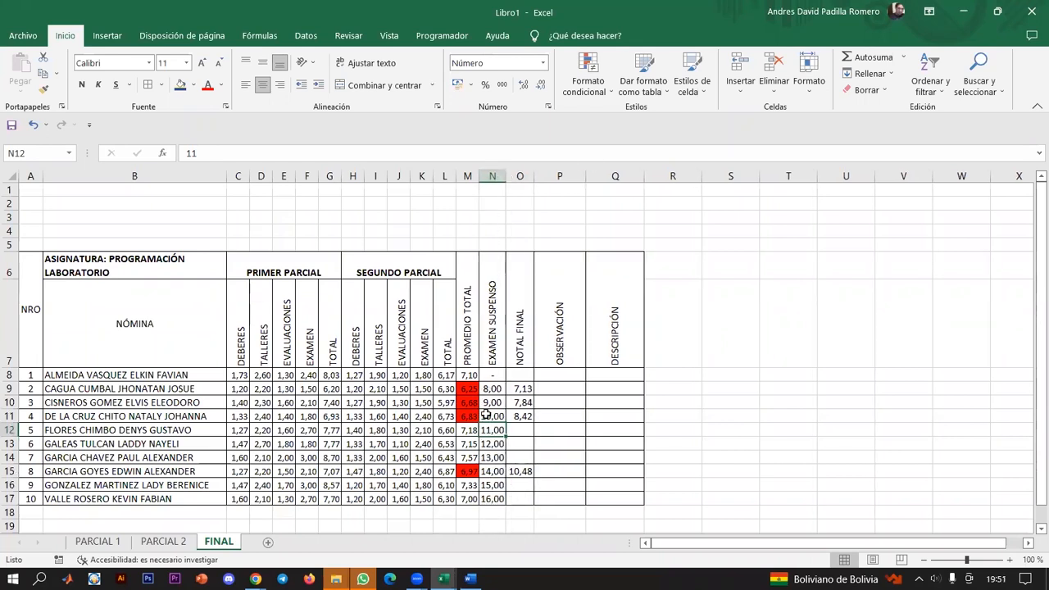
pyautogui.click(486, 417)
pyautogui.write('7,2')
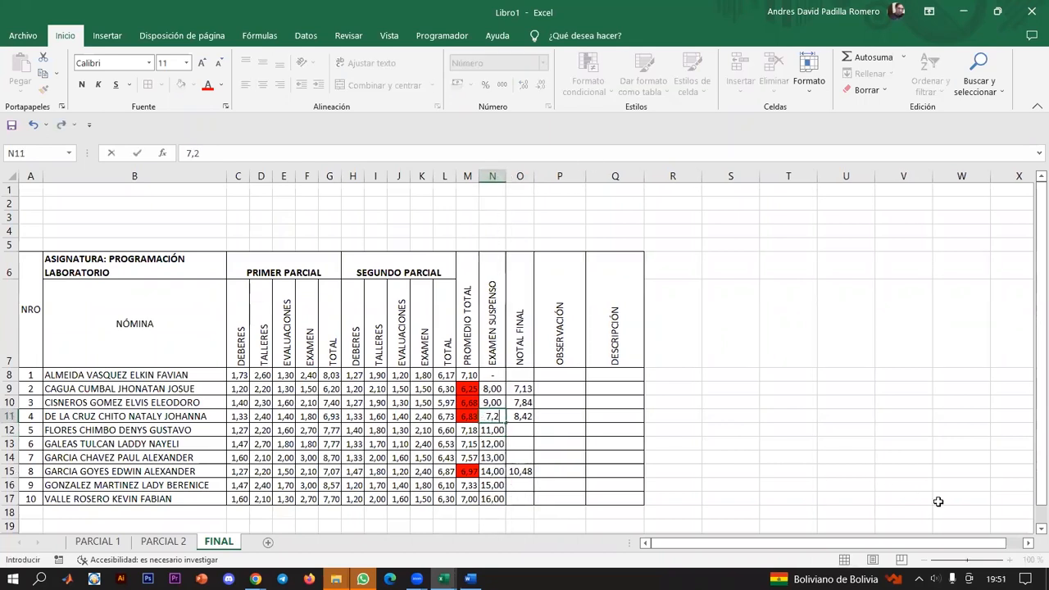
pyautogui.press('Return')
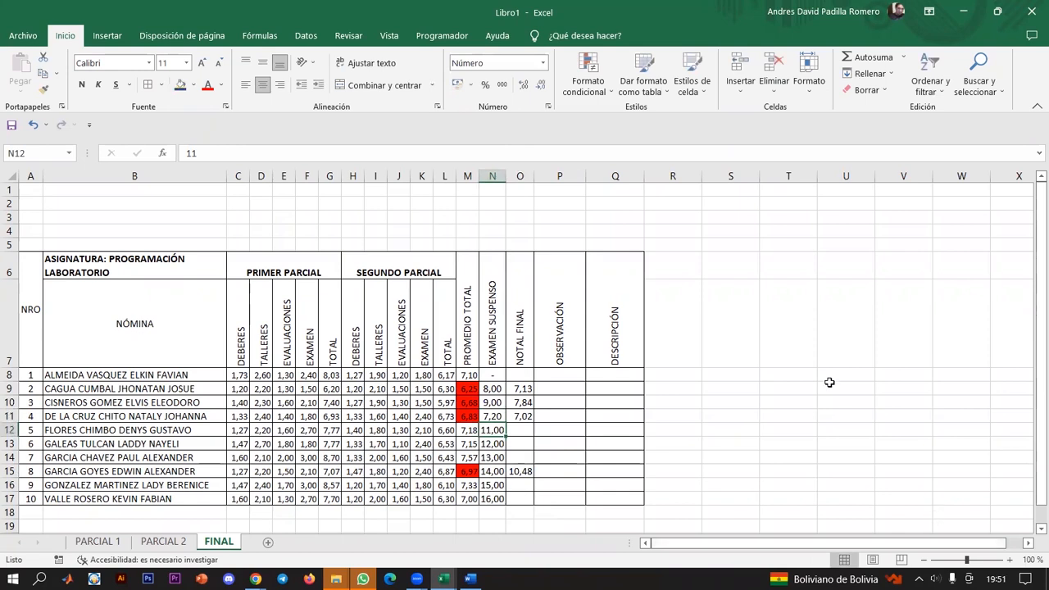
# - Undo the recent edits, including the fill-down of M9:O9, keeping only the average in O9
pyautogui.click(493, 474)
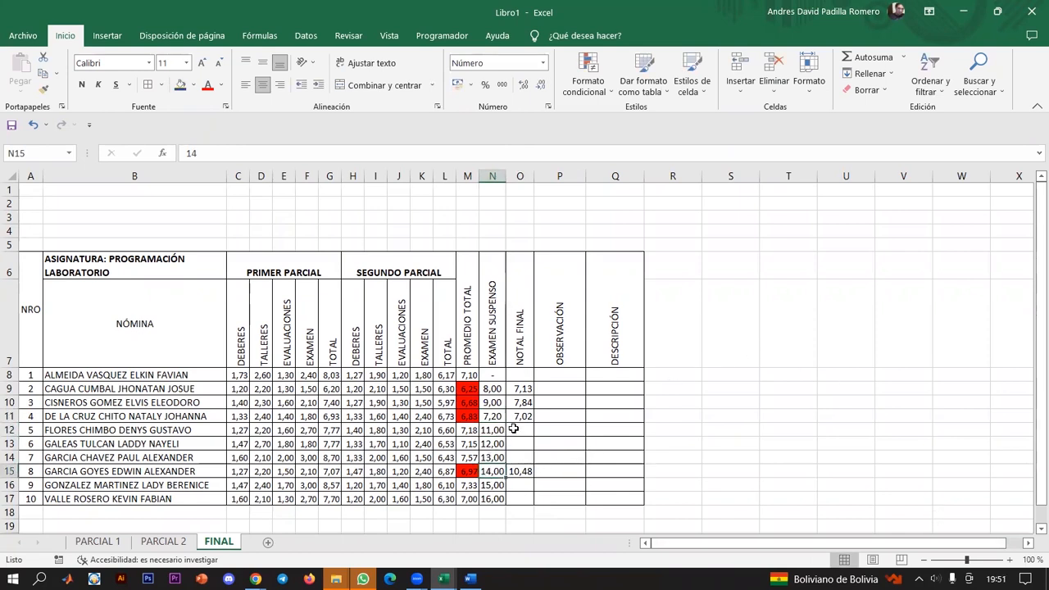
pyautogui.hotkey('ctrl', 'z')
pyautogui.hotkey('ctrl', 'z')
pyautogui.hotkey('ctrl', 'z')
pyautogui.hotkey('ctrl', 'z')
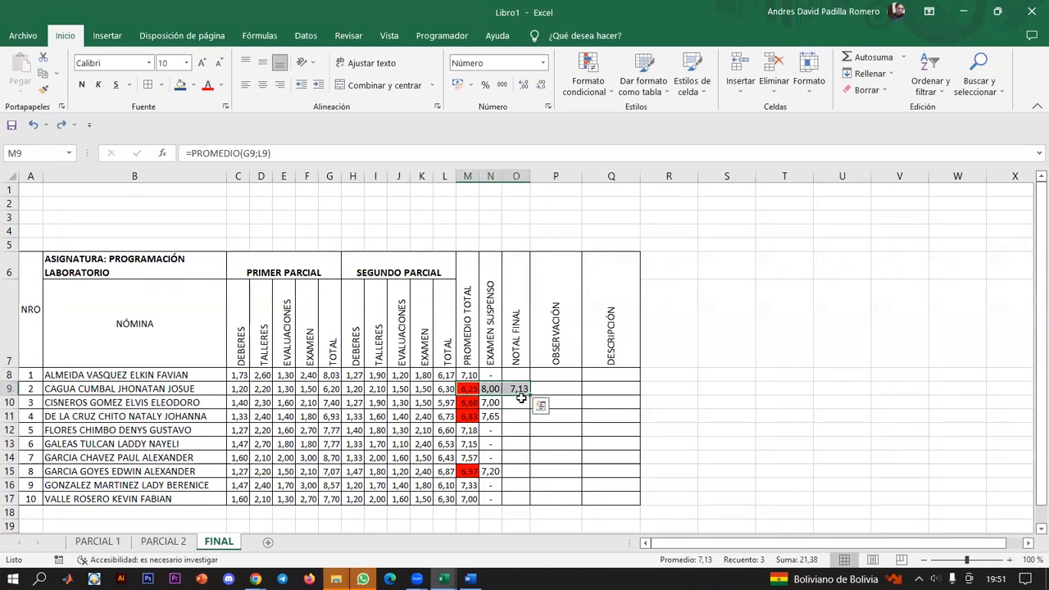
# - Try to fill N9:O9 down to row 11, and undo the fill
pyautogui.click(521, 398)
pyautogui.moveTo(492, 390); pyautogui.dragTo(525, 423)
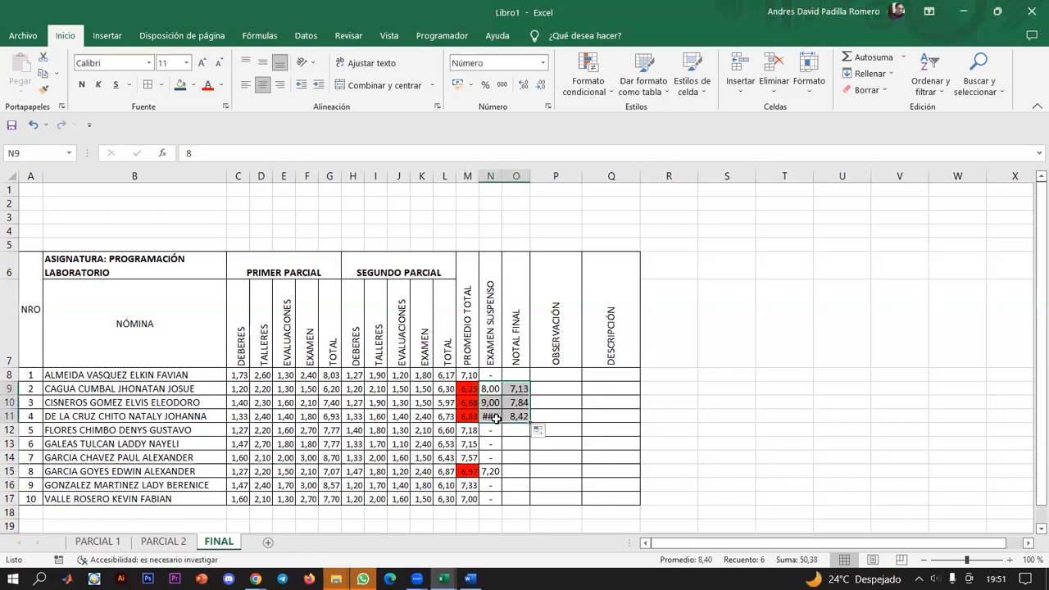
pyautogui.click(494, 418)
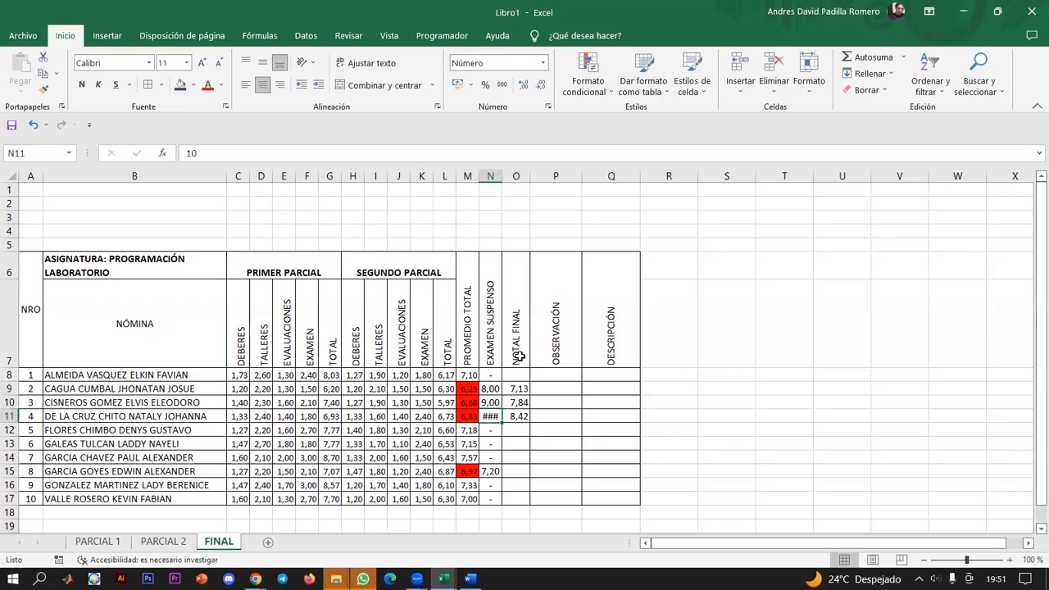
pyautogui.hotkey('ctrl', 'z')
# - Average M10:N10 into NOTAL FINAL cell O10 with the Promedio function
pyautogui.click(516, 402)
pyautogui.click(493, 402)
pyautogui.moveTo(467, 403); pyautogui.dragTo(497, 399)
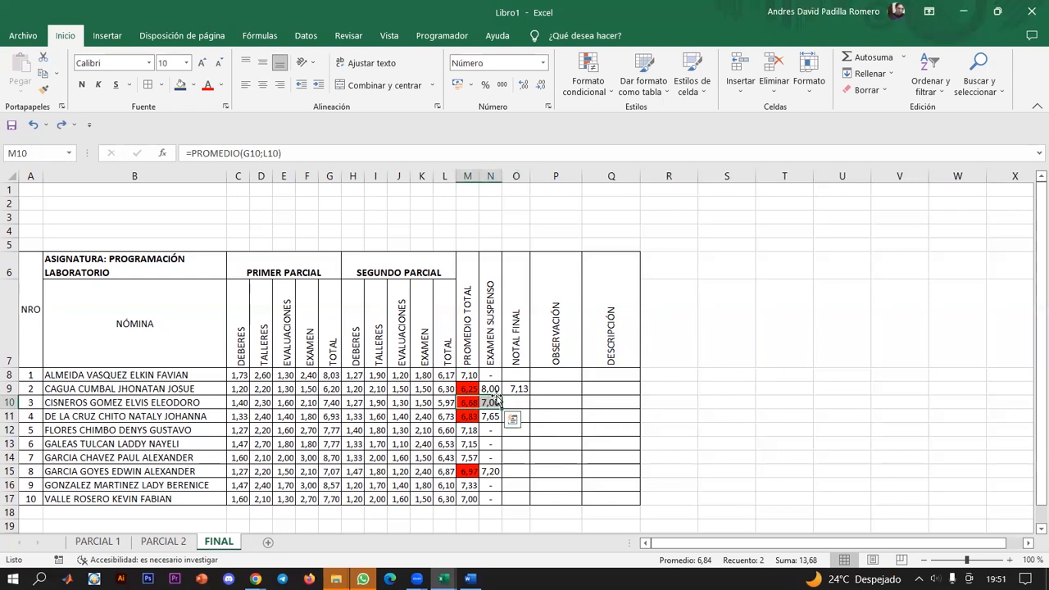
pyautogui.click(903, 57)
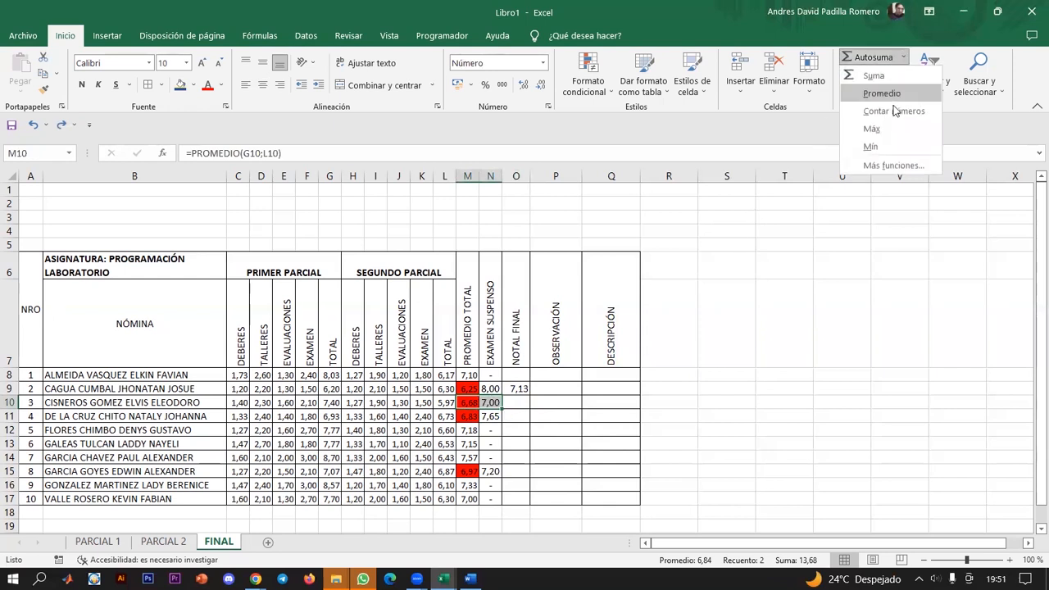
pyautogui.click(883, 93)
# - Average M11:N11 into O11 and M15:N15 into O15 with the Promedio function
pyautogui.moveTo(469, 419); pyautogui.dragTo(494, 417)
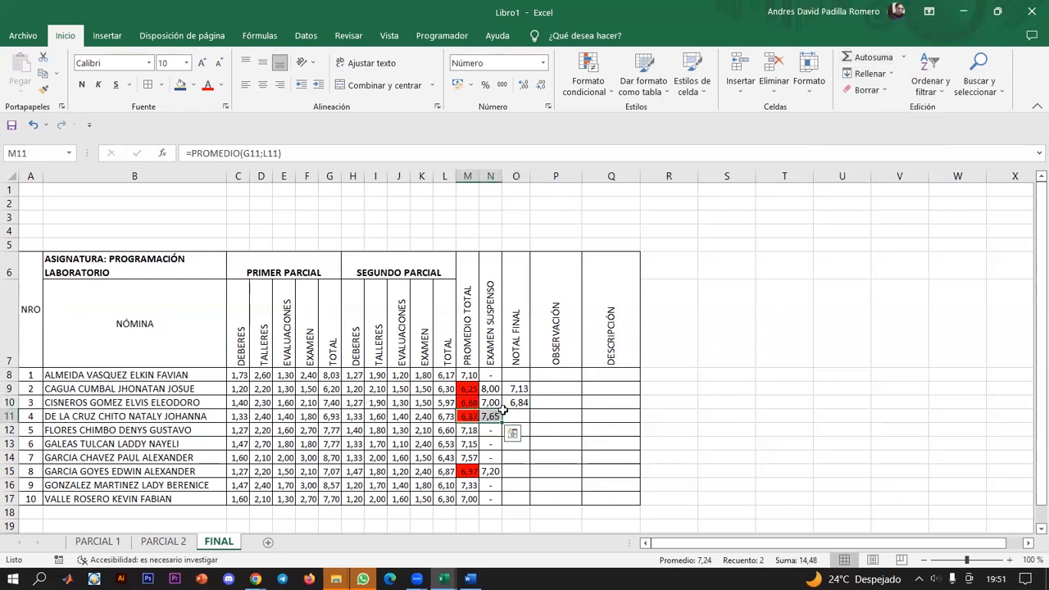
pyautogui.click(905, 59)
pyautogui.click(885, 93)
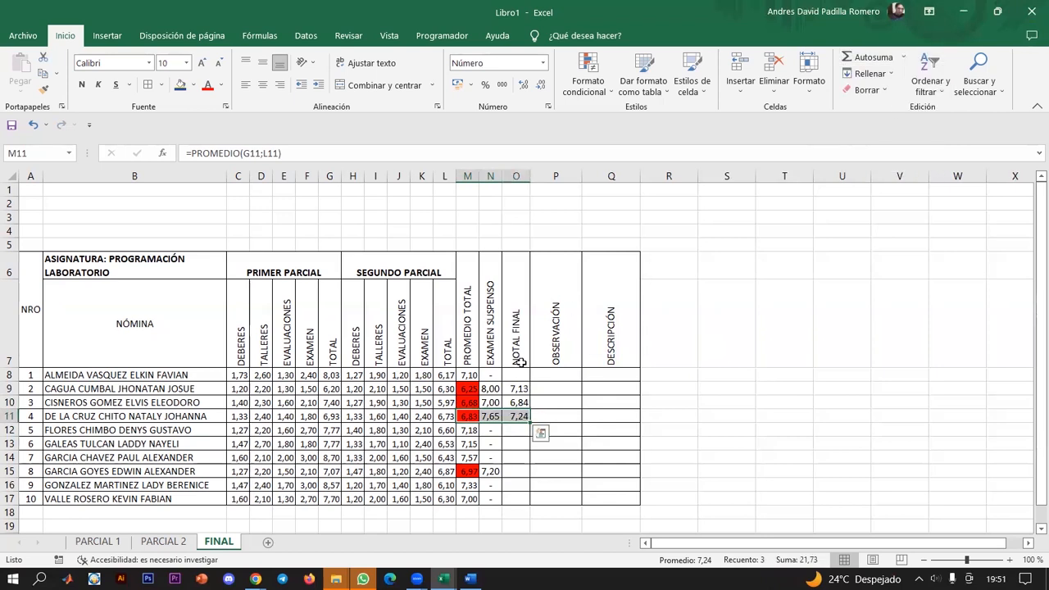
pyautogui.moveTo(469, 472); pyautogui.dragTo(494, 470)
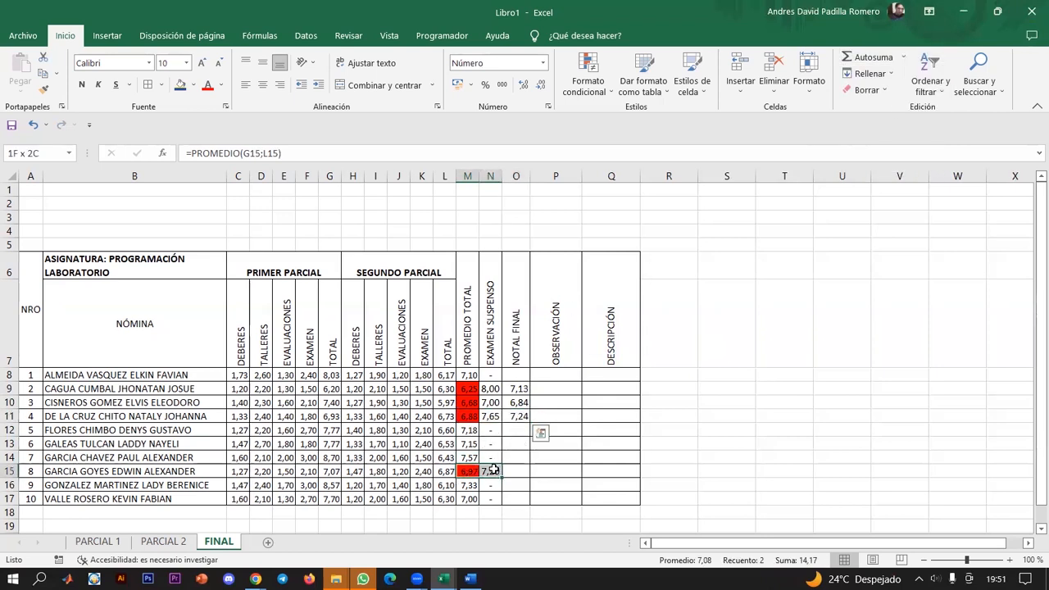
pyautogui.click(905, 58)
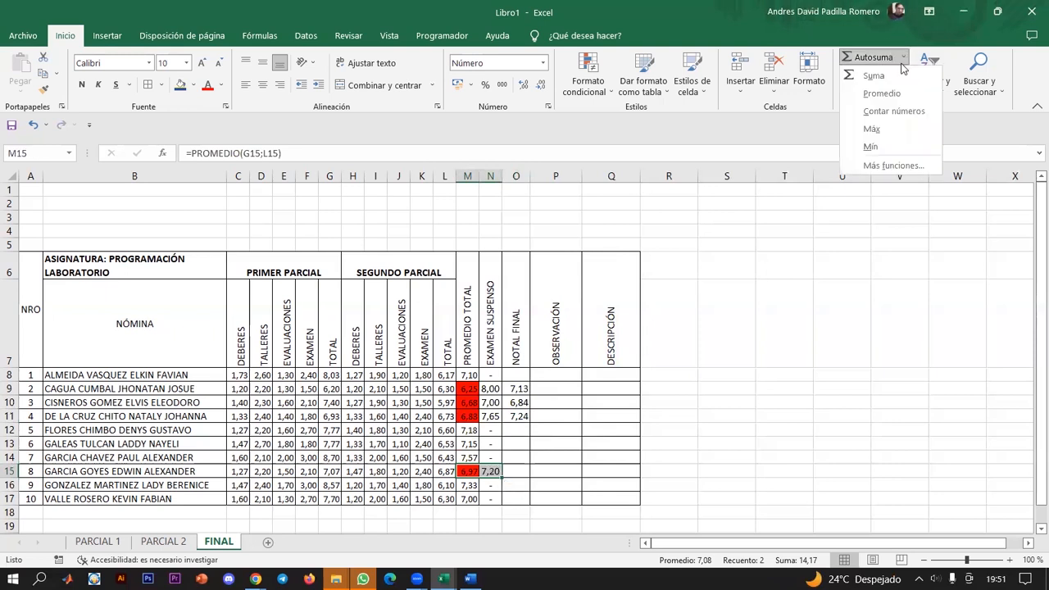
pyautogui.click(887, 93)
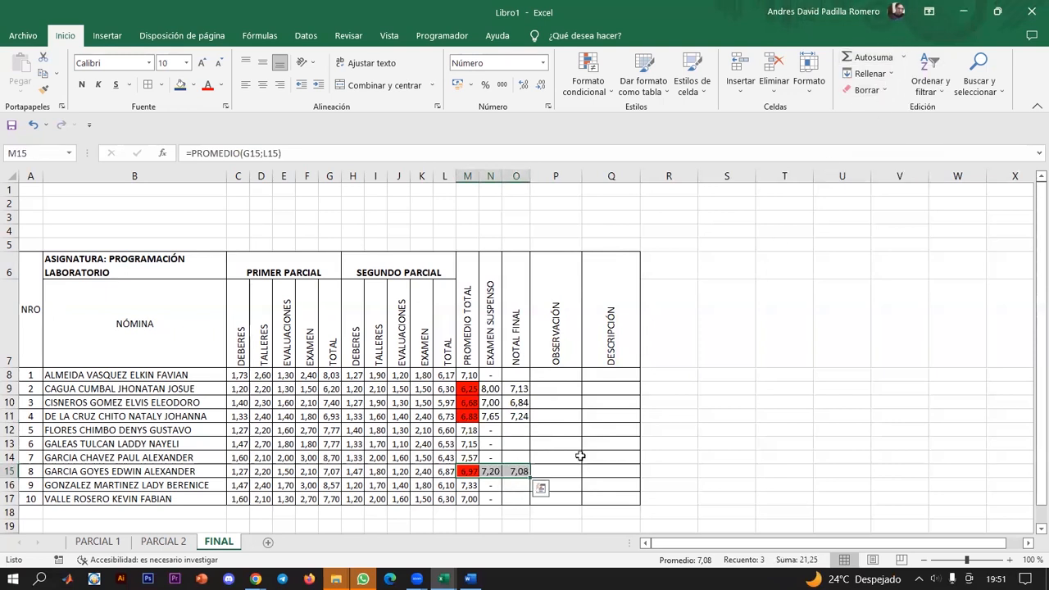
pyautogui.click(492, 498)
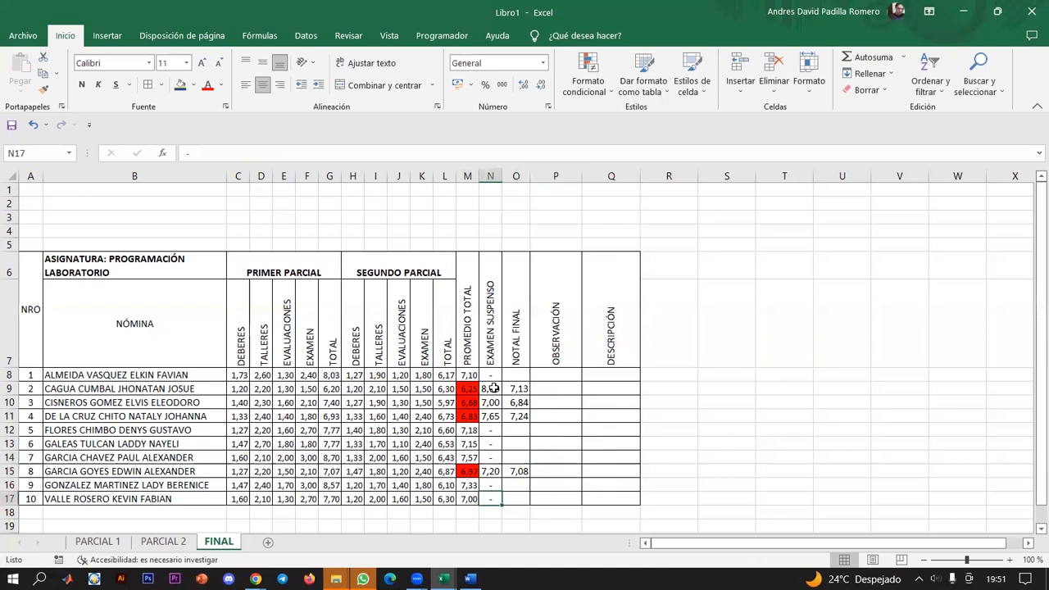
pyautogui.click(522, 378)
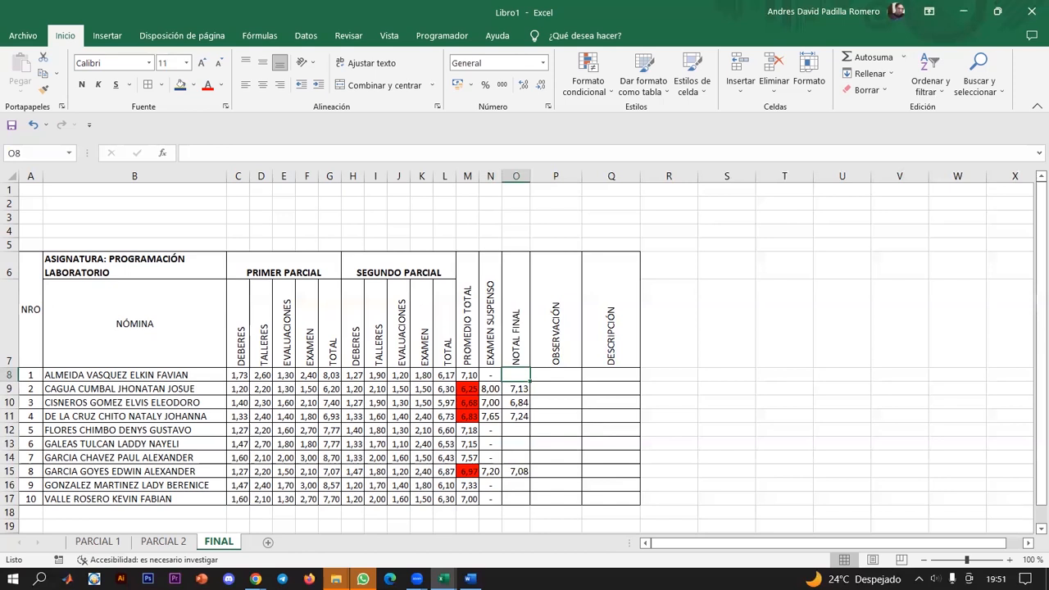
pyautogui.click(493, 375)
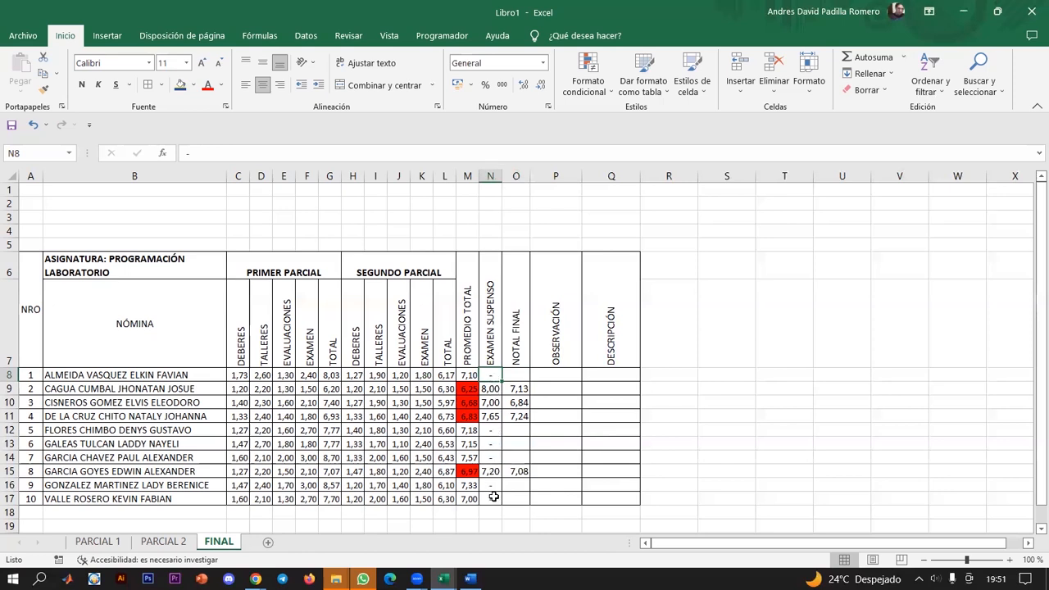
# - Widen the OBSERVACIÓN column (P) slightly
pyautogui.click(548, 376)
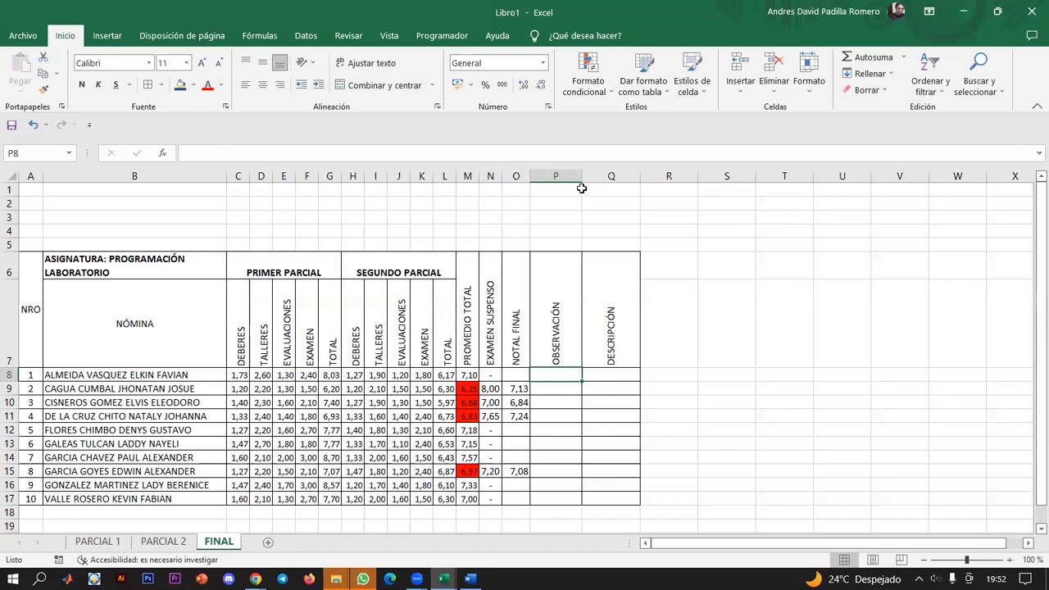
pyautogui.moveTo(583, 176); pyautogui.dragTo(601, 176)
pyautogui.click(565, 447)
pyautogui.click(563, 487)
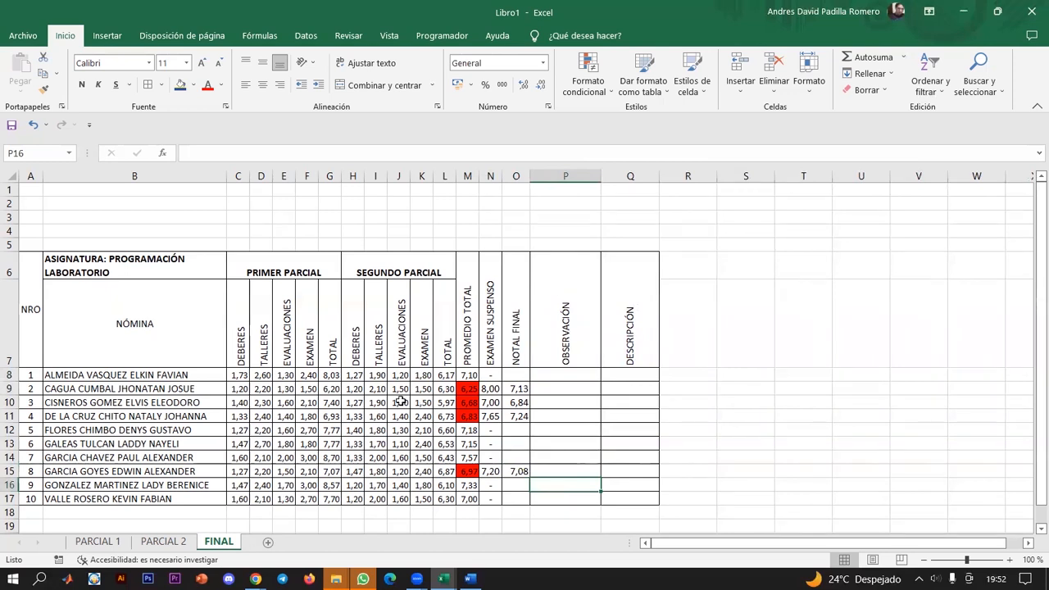
# - Zoom the sheet to 115% and autofit the EXAMEN SUSPENSO column (N) to its contents
pyautogui.scroll(1, 399, 400)
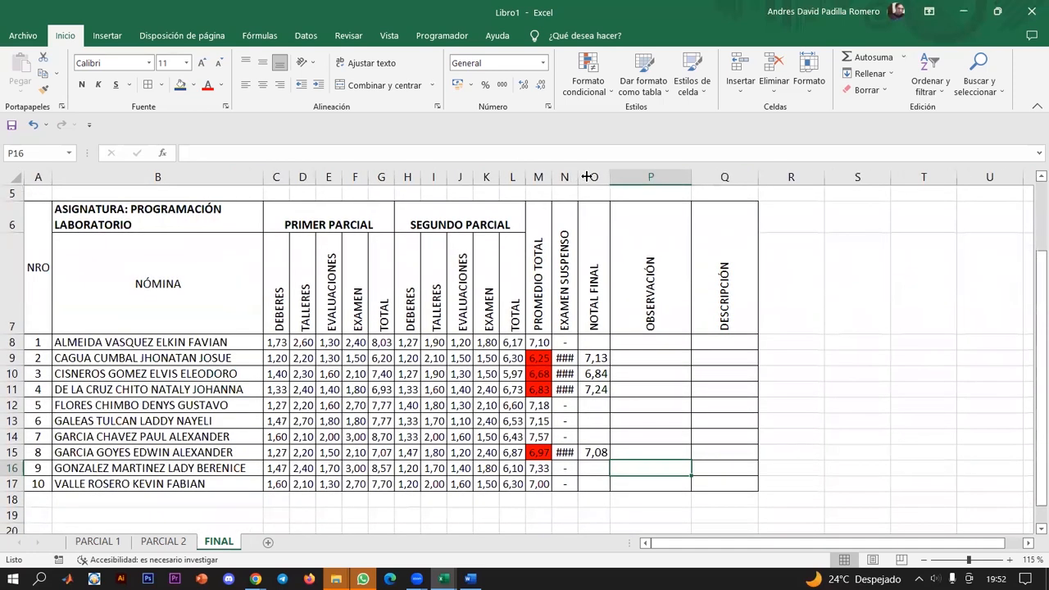
pyautogui.doubleClick(586, 177)
pyautogui.click(652, 423)
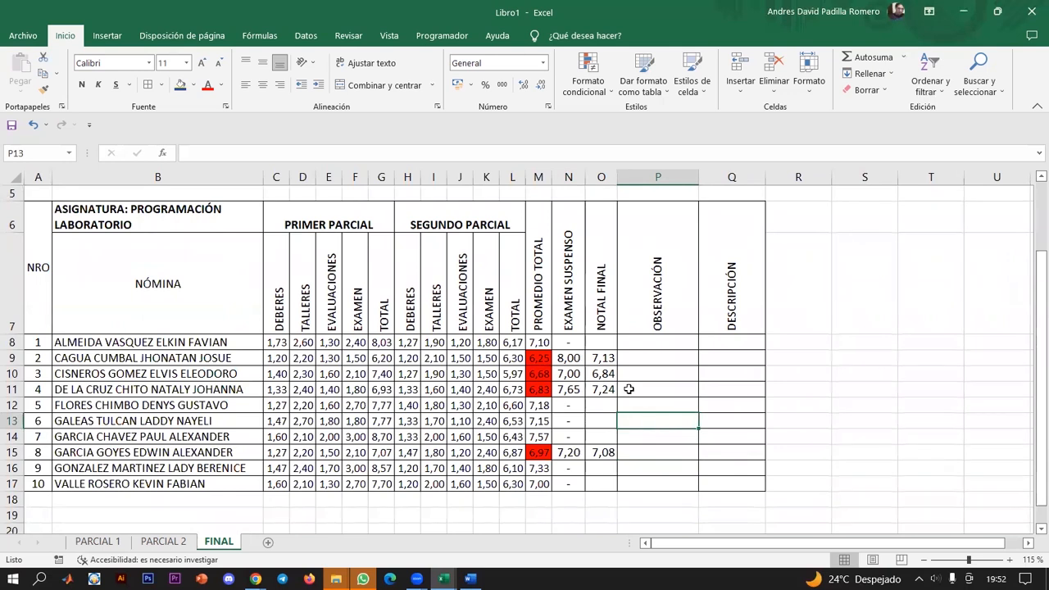
# - Enter the formula =SI(M8>=7;M8) in NOTAL FINAL cell O8
pyautogui.click(567, 345)
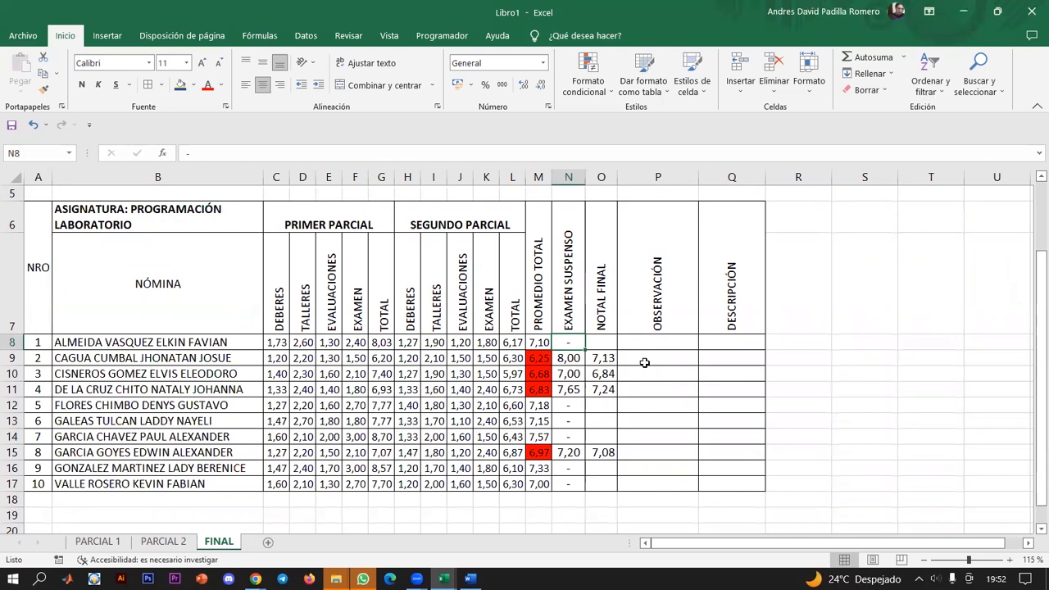
pyautogui.click(665, 340)
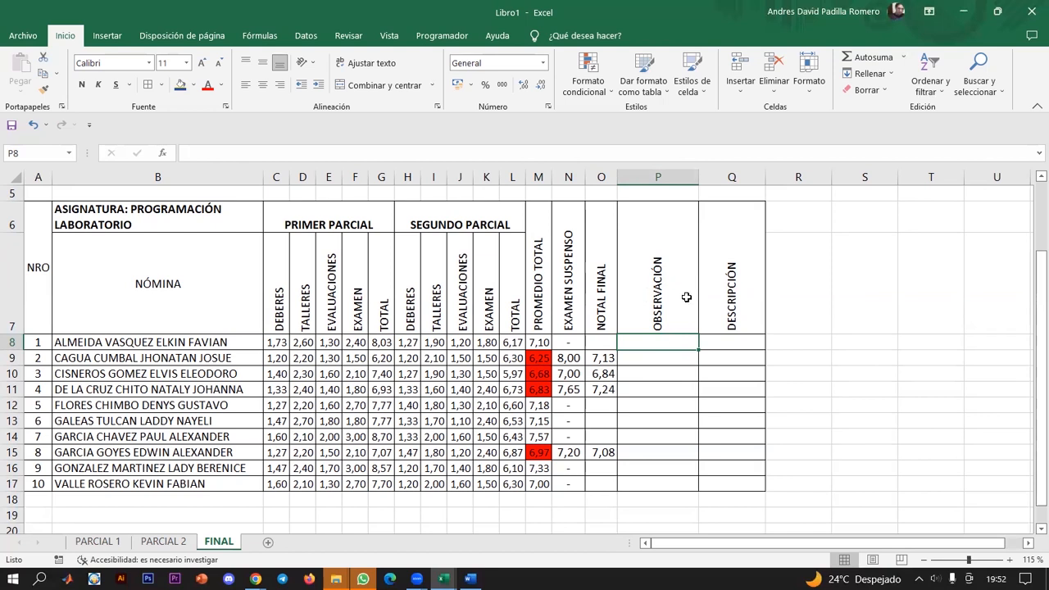
pyautogui.click(609, 342)
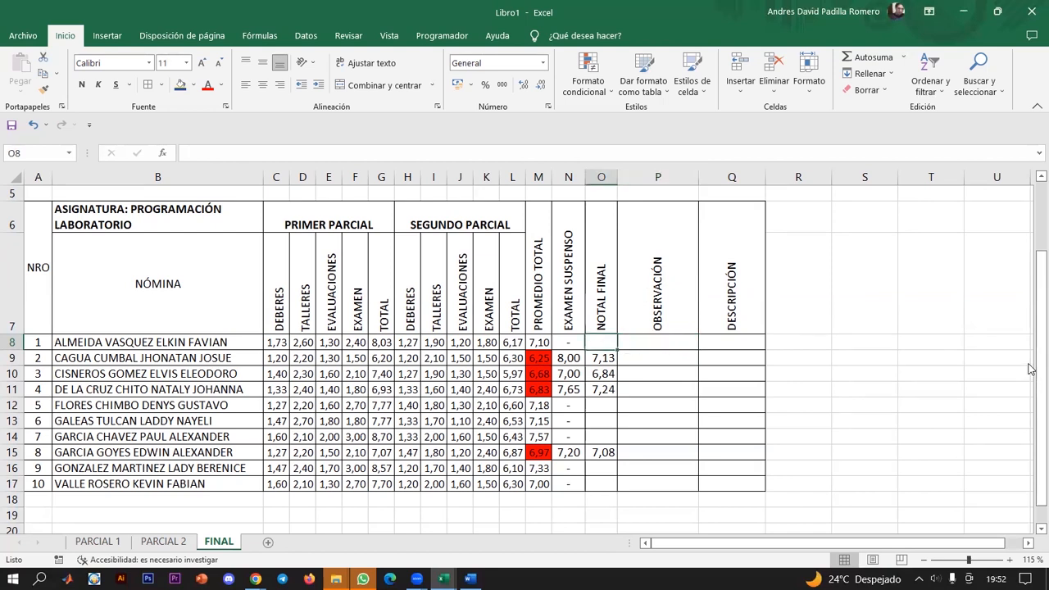
pyautogui.write('=')
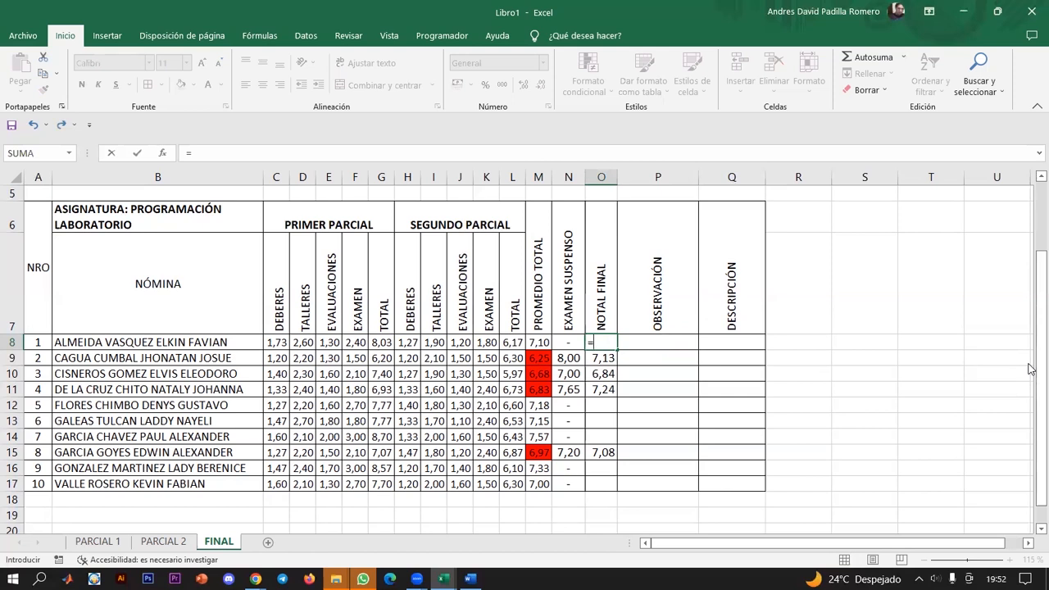
pyautogui.write('SI')
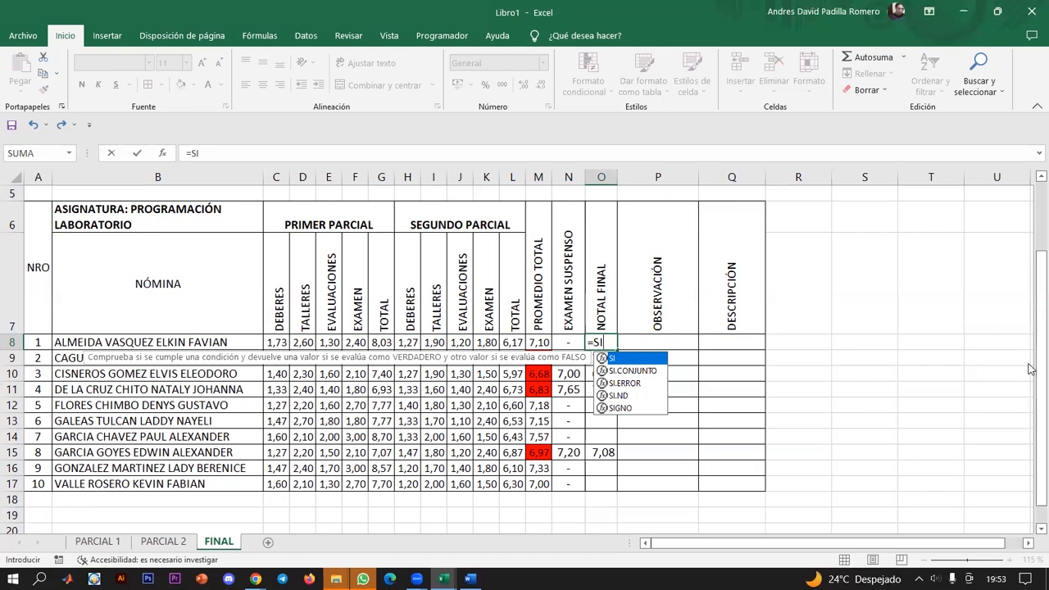
pyautogui.write('(')
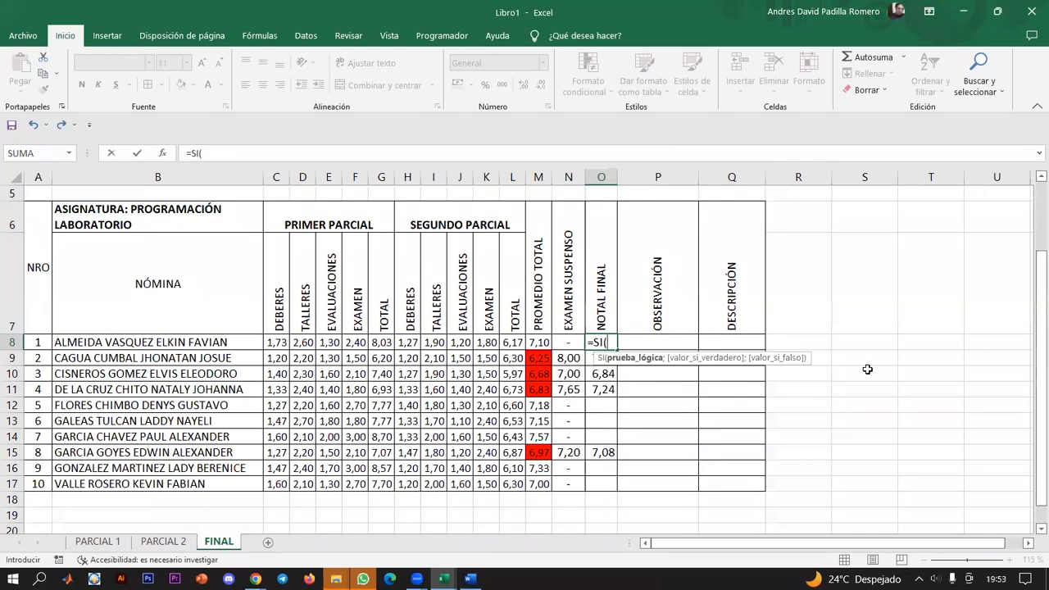
pyautogui.click(540, 345)
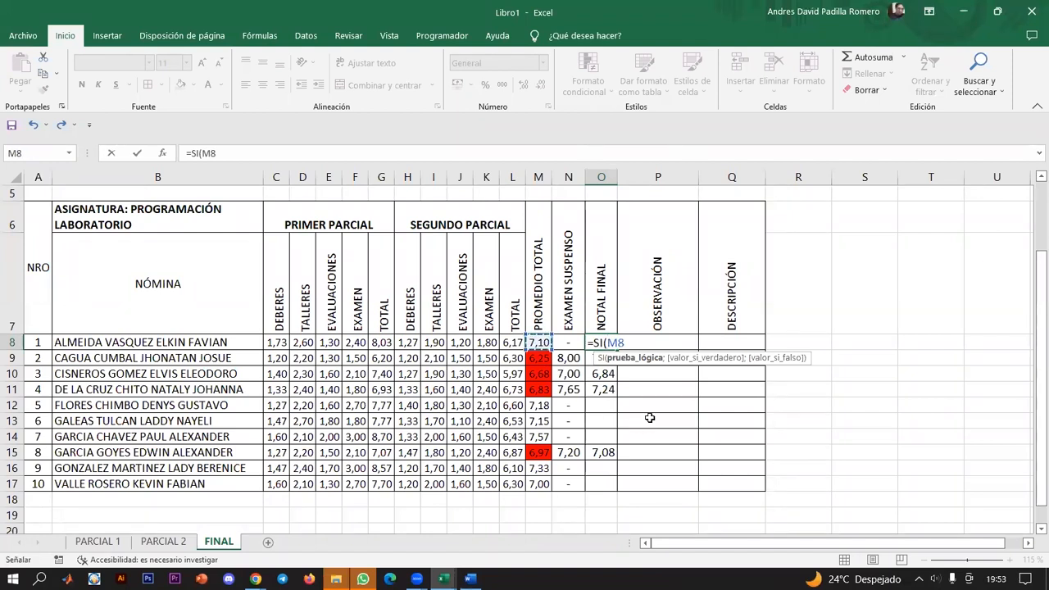
pyautogui.write('>=')
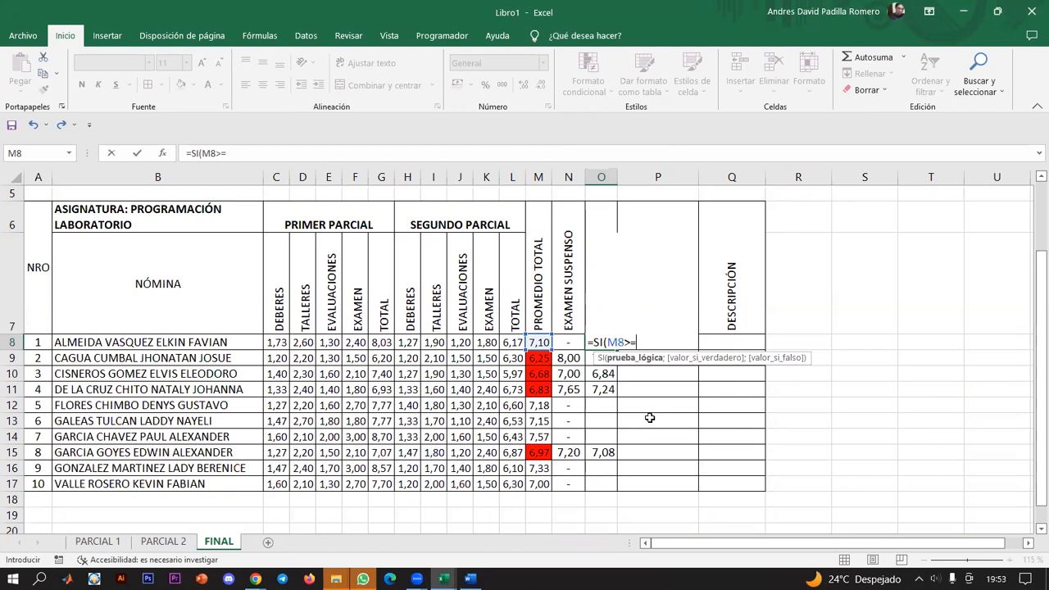
pyautogui.write('7;')
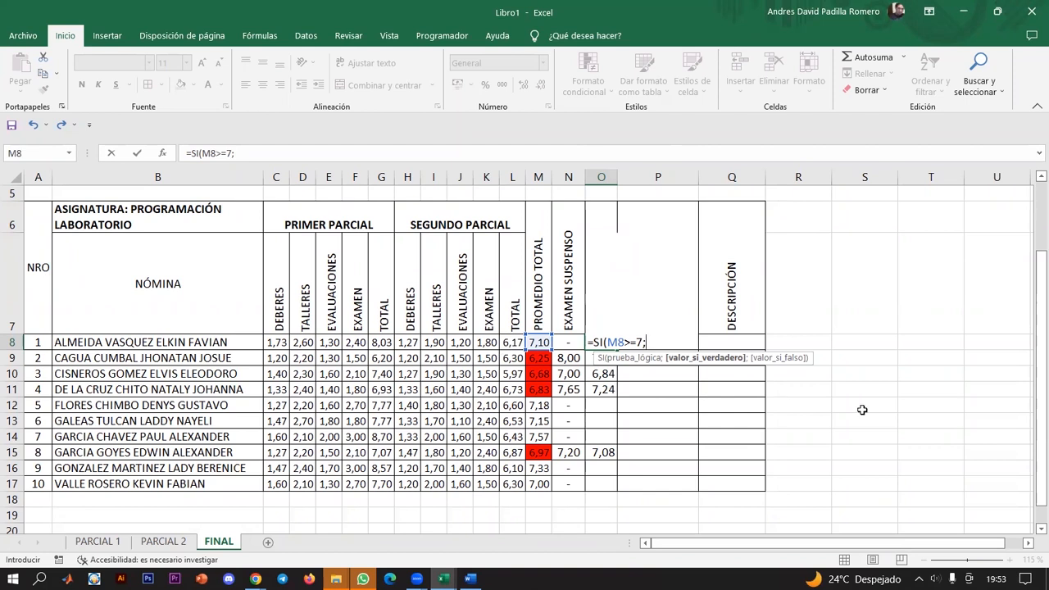
pyautogui.write('m8)')
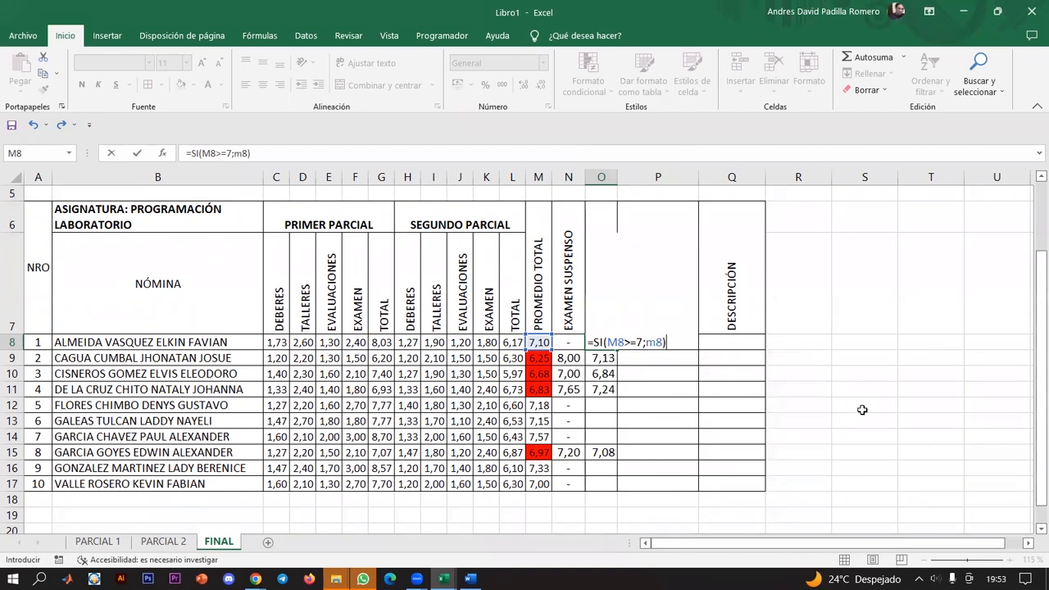
pyautogui.press('Return')
pyautogui.press('Up')
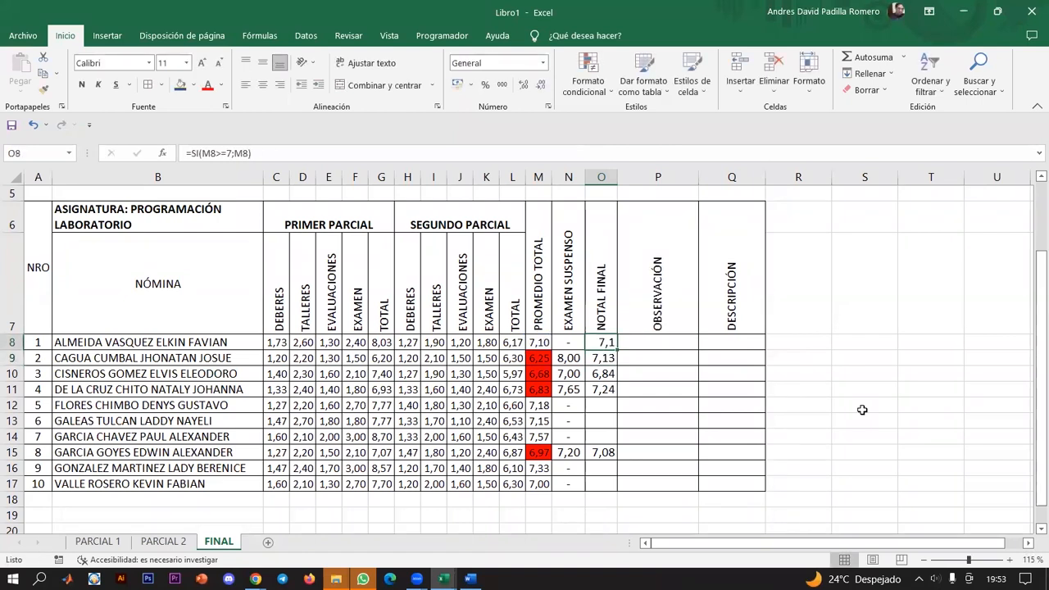
# - Format the NOTAL FINAL grades in O8:O17 with two decimal places
pyautogui.moveTo(608, 345); pyautogui.dragTo(598, 484)
pyautogui.click(524, 85)
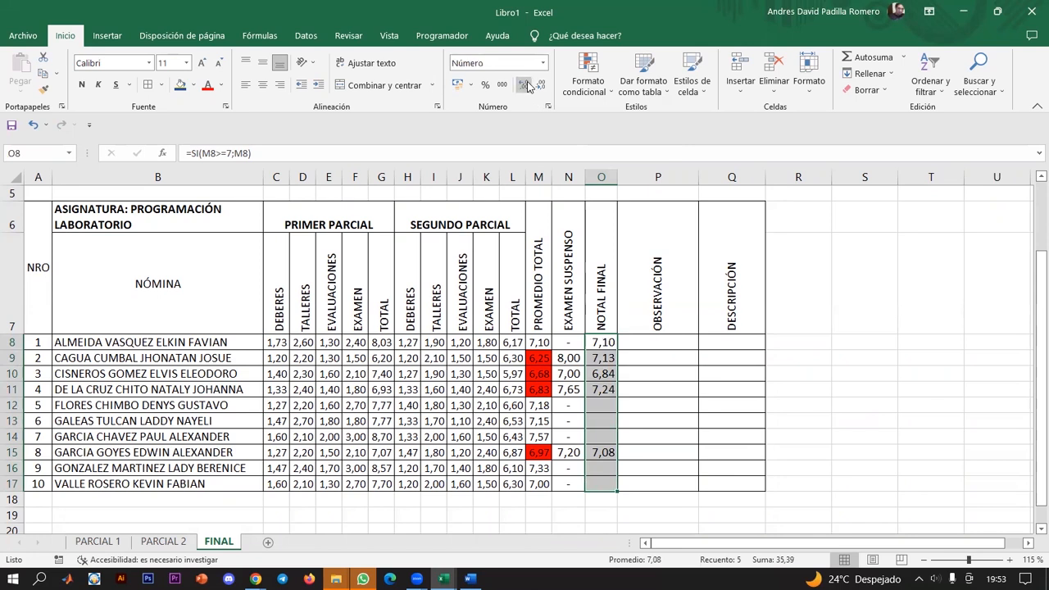
pyautogui.click(655, 393)
# - Add PROMEDIO(M8;N8) as the value-if-false argument of the SI formula in O8
pyautogui.click(600, 341)
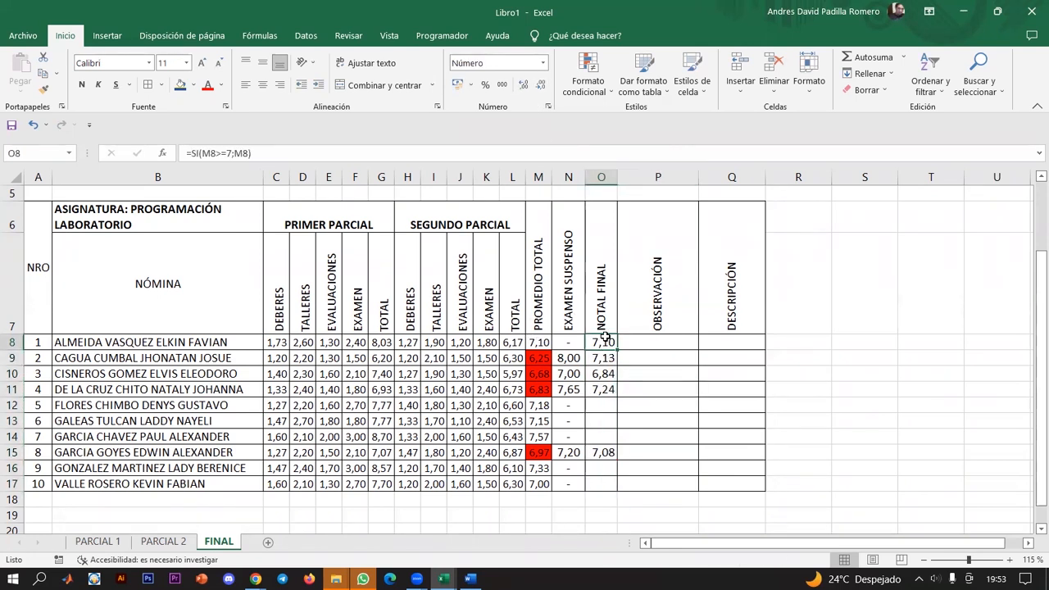
pyautogui.click(256, 155)
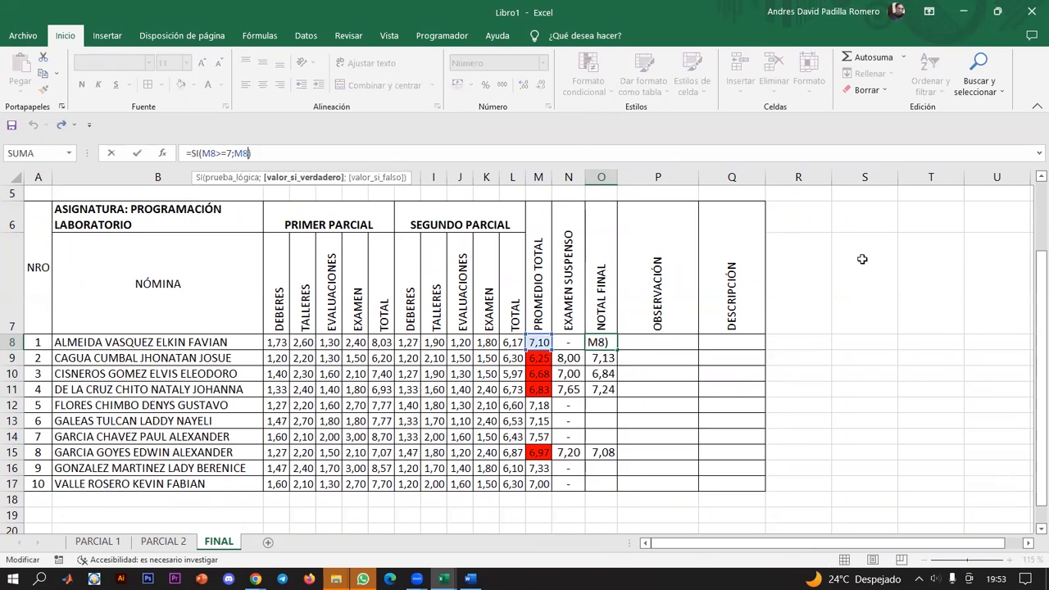
pyautogui.write(';')
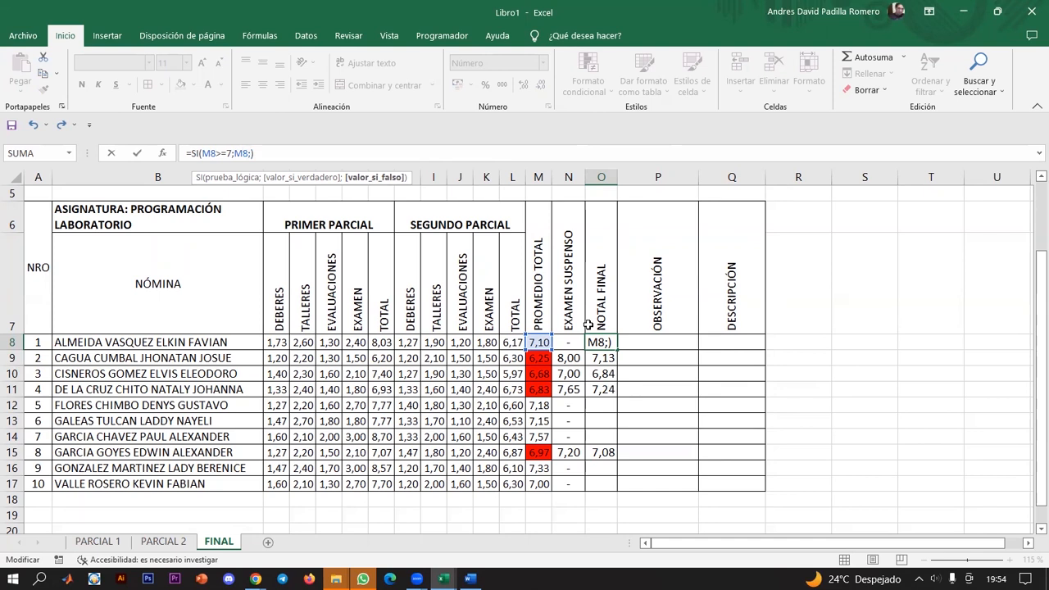
pyautogui.write('PRO')
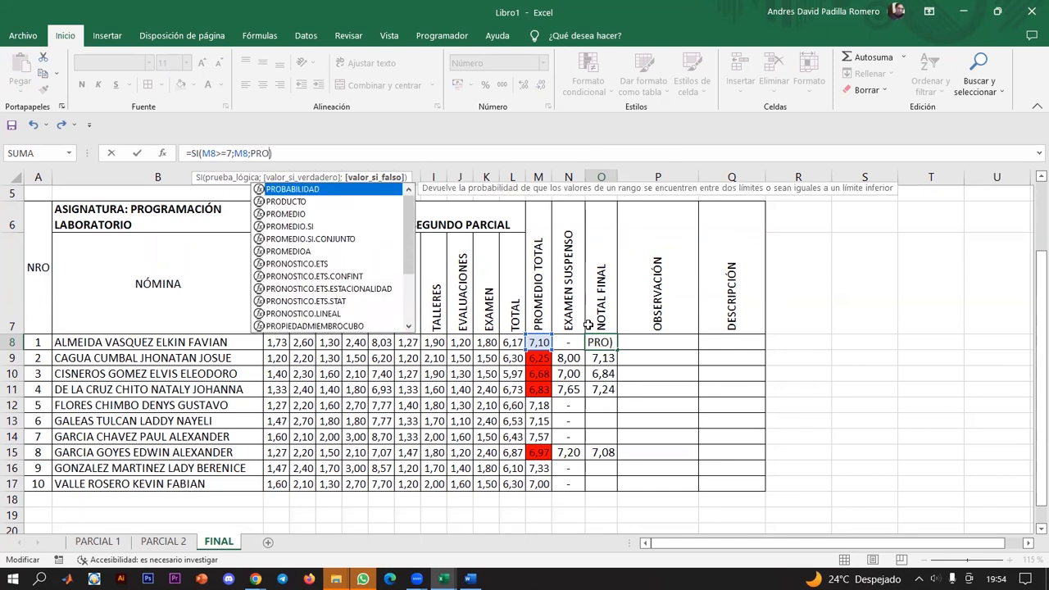
pyautogui.write('MEDIO')
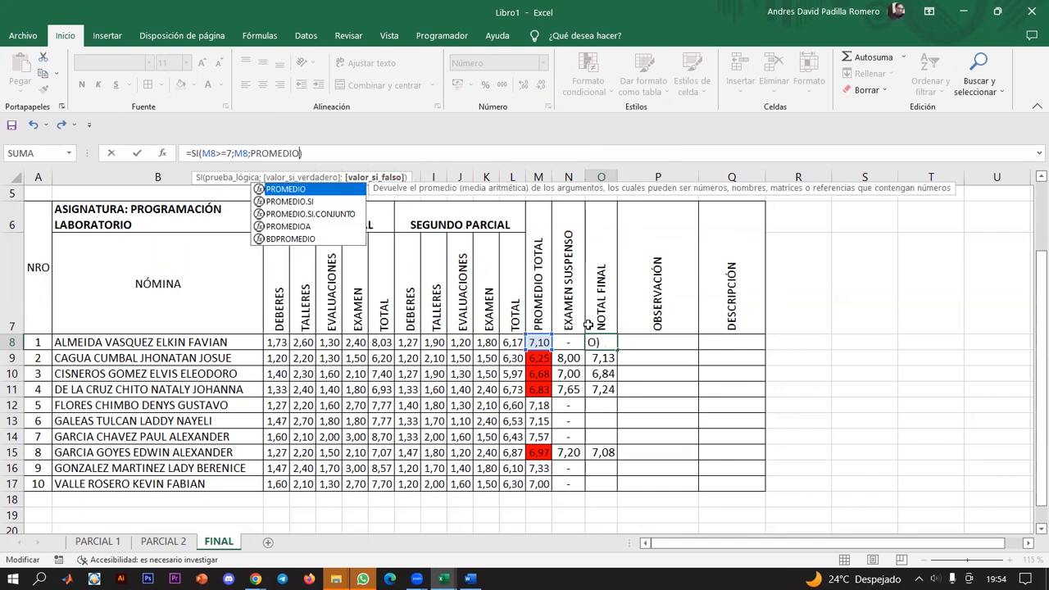
pyautogui.write('()')
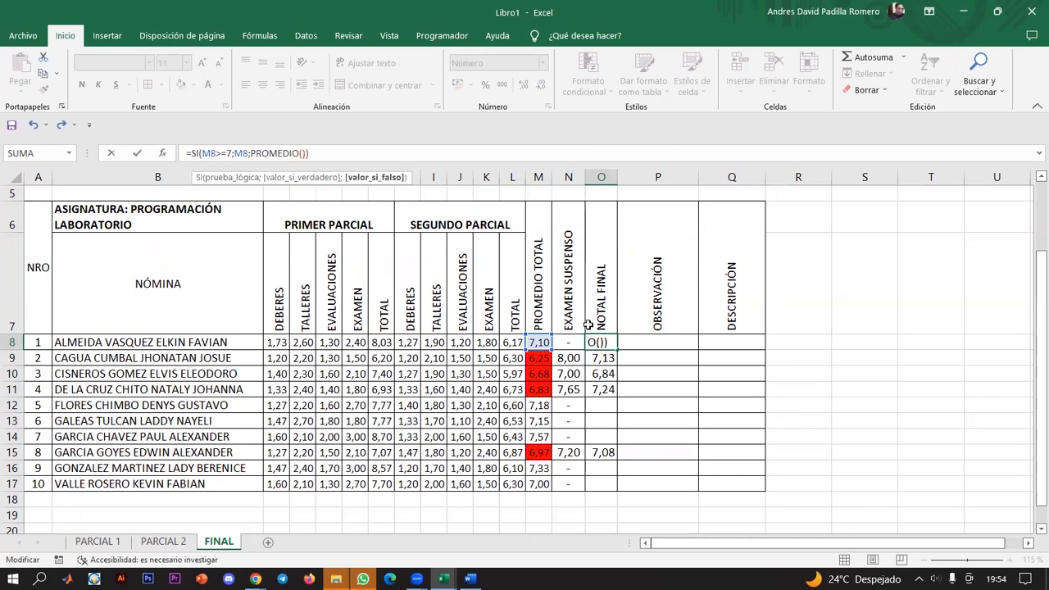
pyautogui.press('Left')
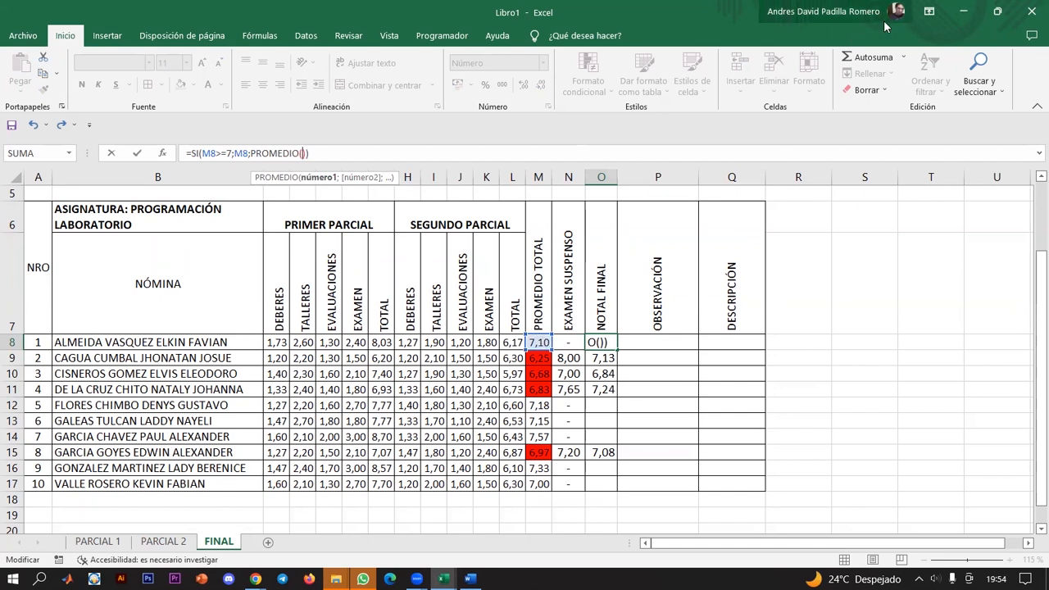
pyautogui.write('M8;')
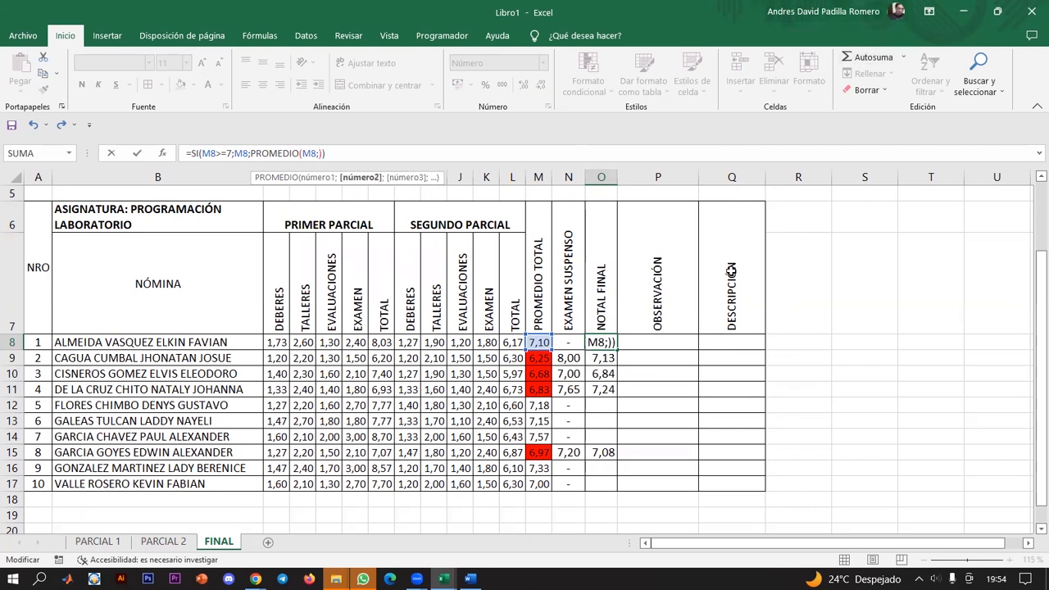
pyautogui.write('N8))')
pyautogui.press('Return')
pyautogui.press('Up')
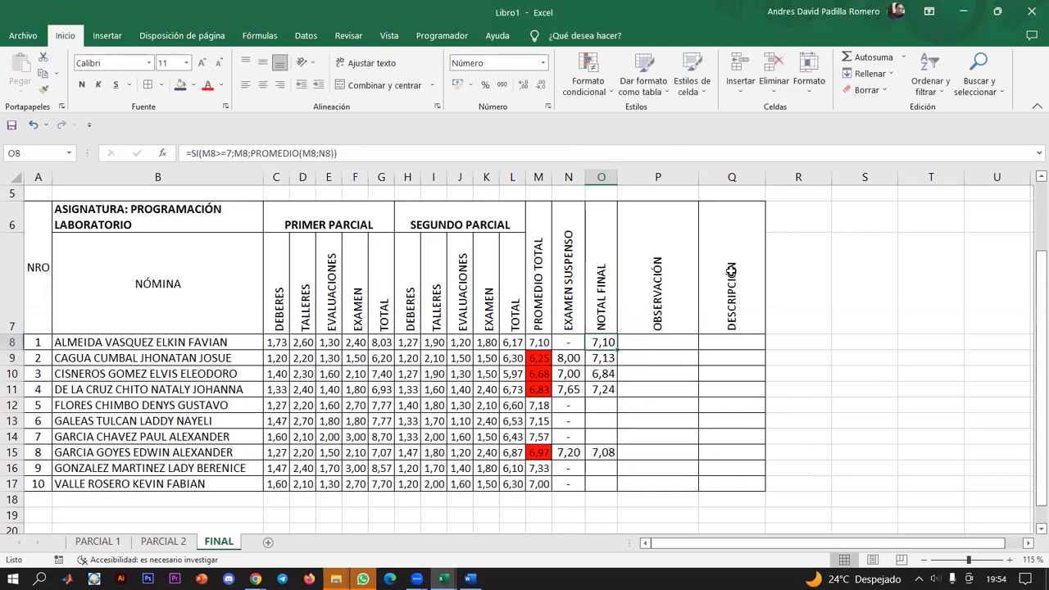
# - Fill the O8 formula down through O17 and check the copied formulas in O15, O9 and O10
pyautogui.moveTo(617, 349); pyautogui.dragTo(622, 491)
pyautogui.click(599, 453)
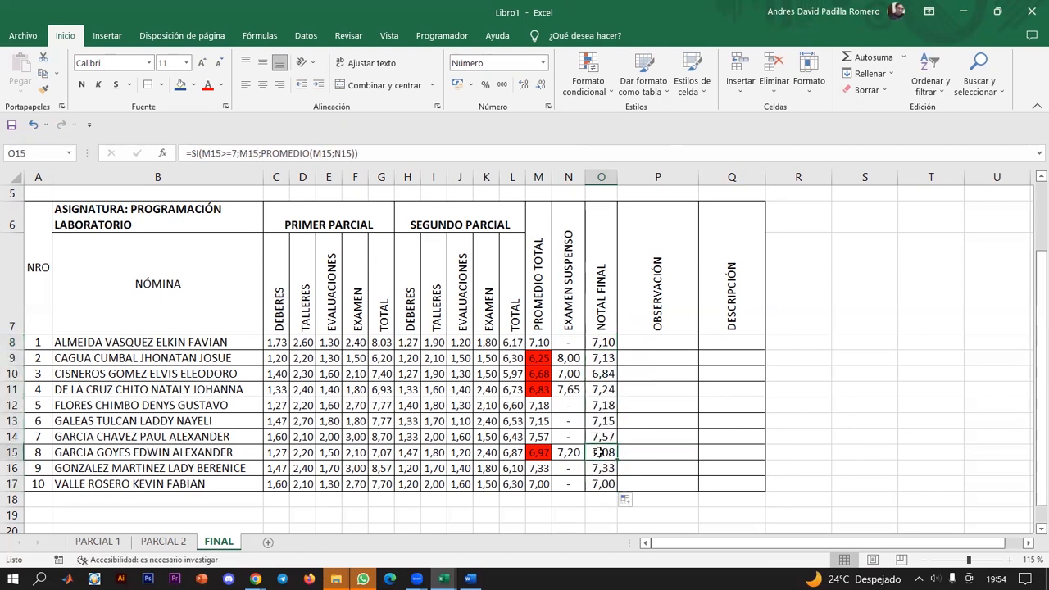
pyautogui.click(605, 359)
pyautogui.click(607, 373)
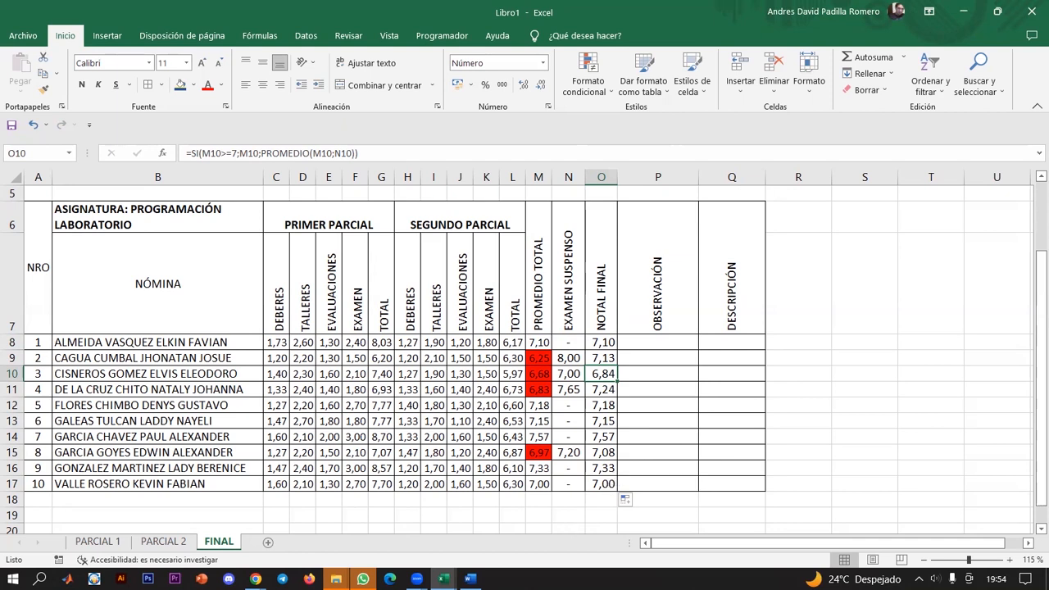
# - Replace the dash in EXAMEN SUSPENSO cell N8 with the formula =SI(M8>=7;"")
pyautogui.click(571, 346)
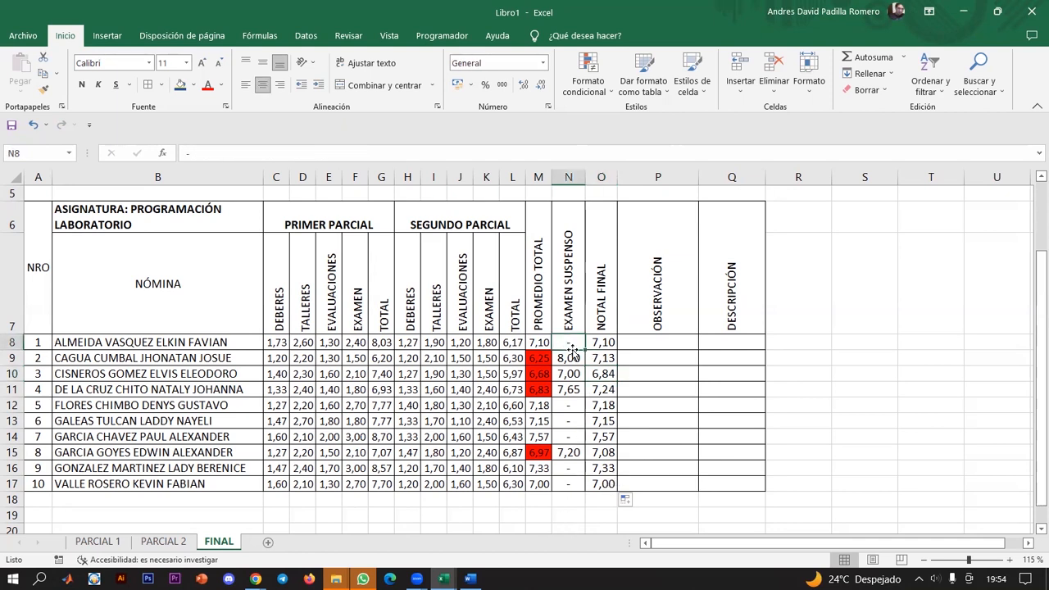
pyautogui.click(207, 153)
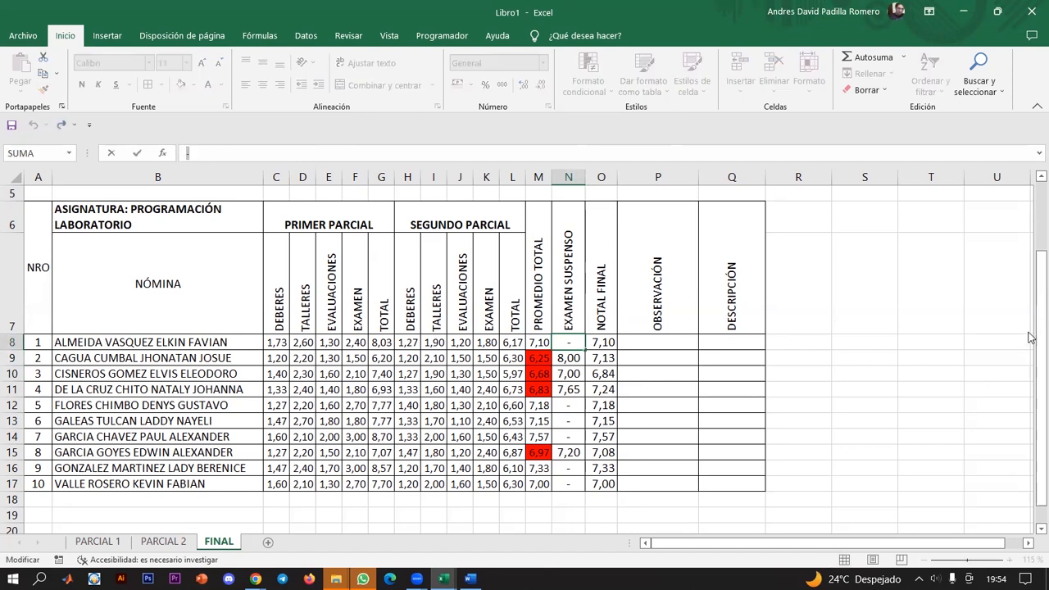
pyautogui.press('BackSpace')
pyautogui.write('=SI')
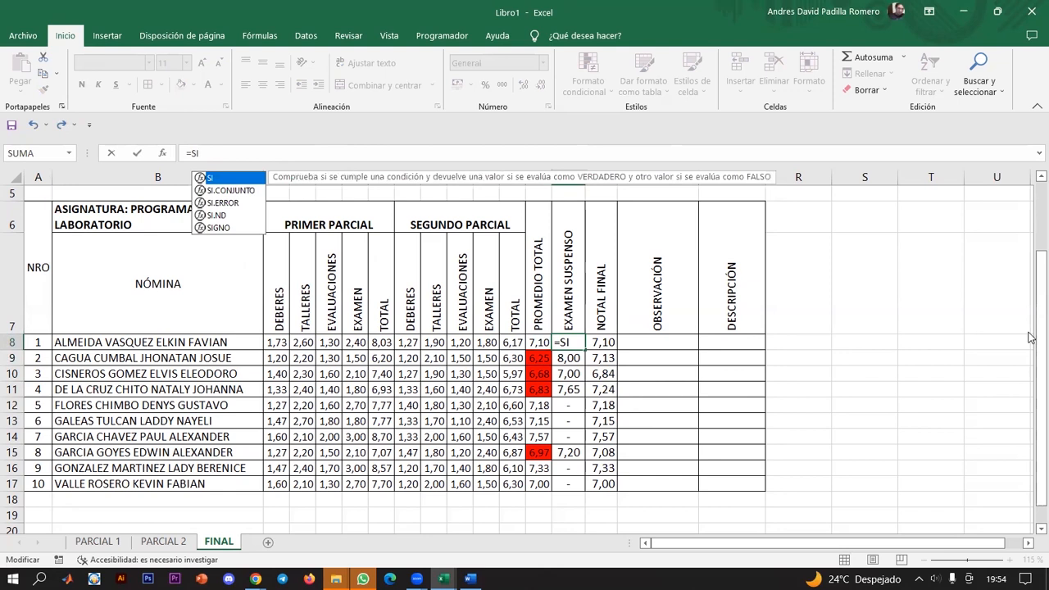
pyautogui.write('(')
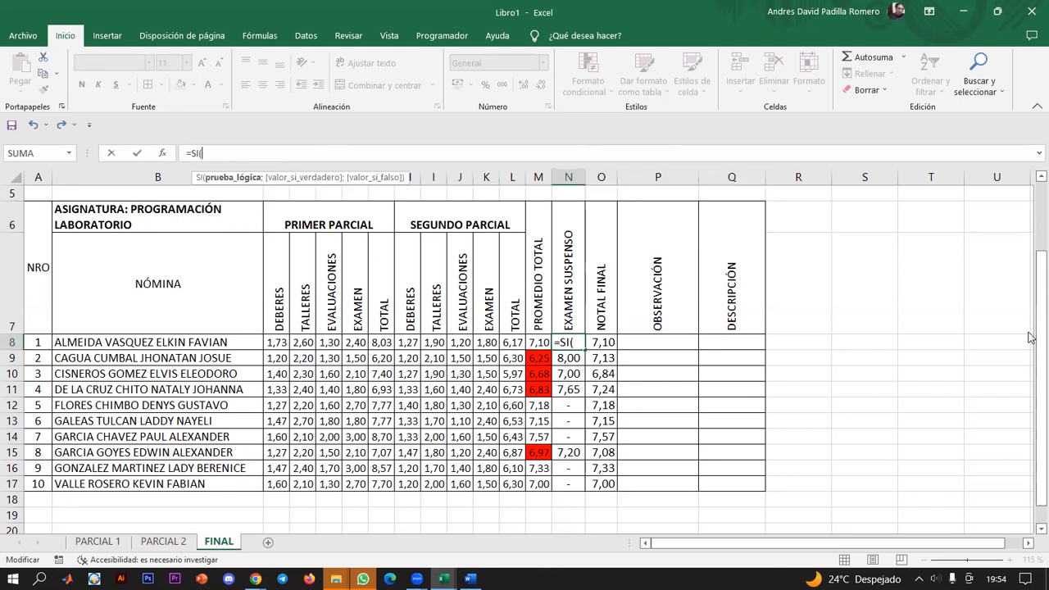
pyautogui.click(537, 342)
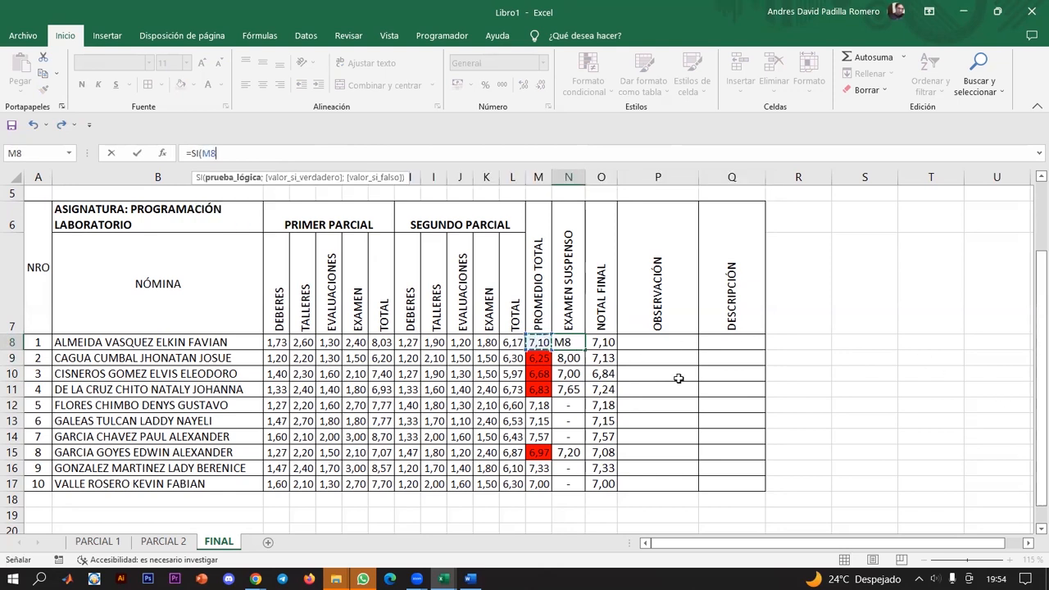
pyautogui.write('>')
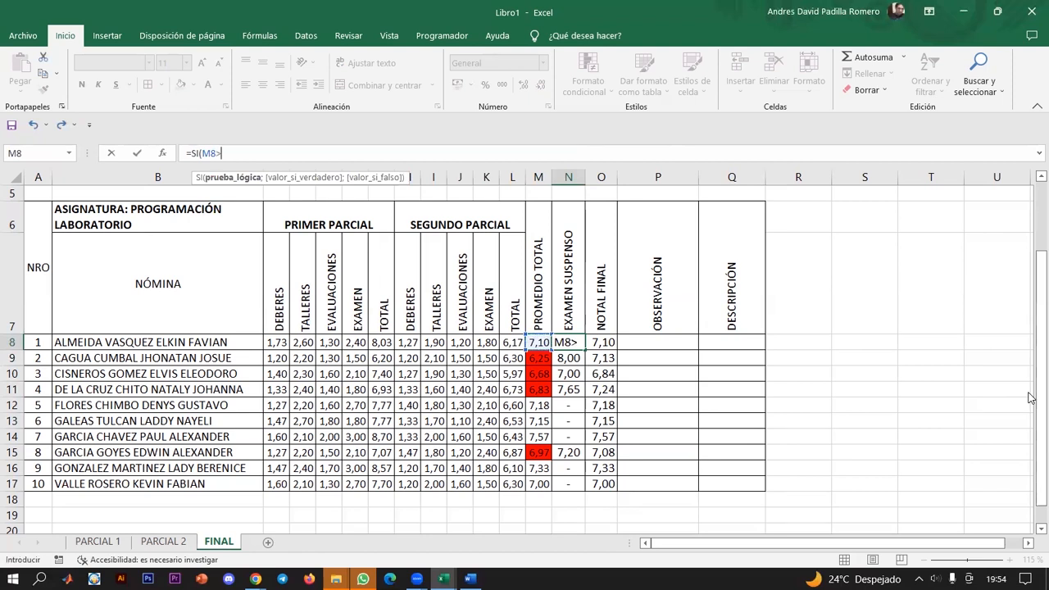
pyautogui.write('=7;')
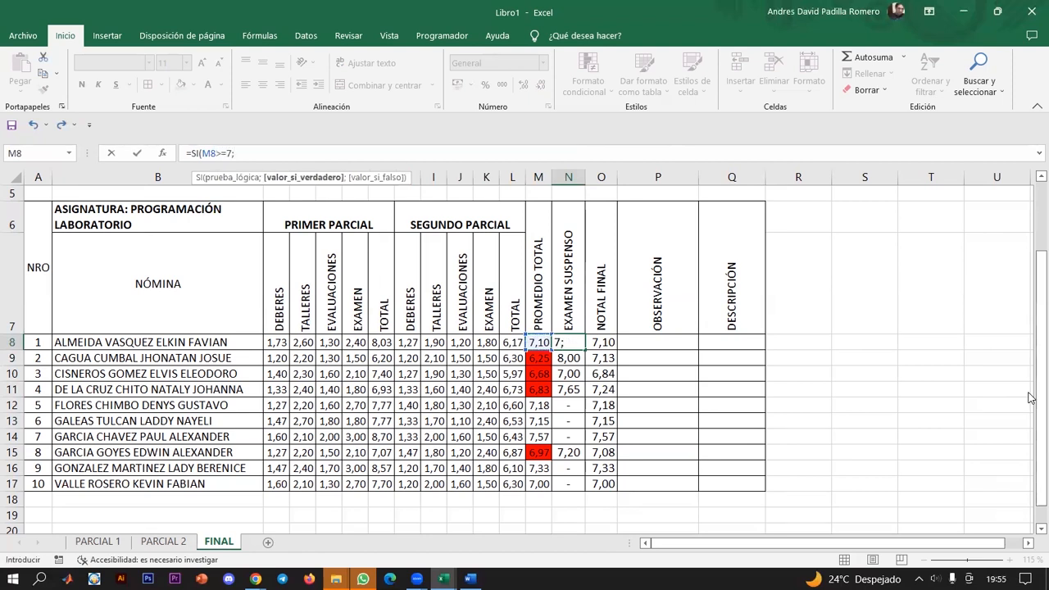
pyautogui.write('""')
pyautogui.press('Escape')
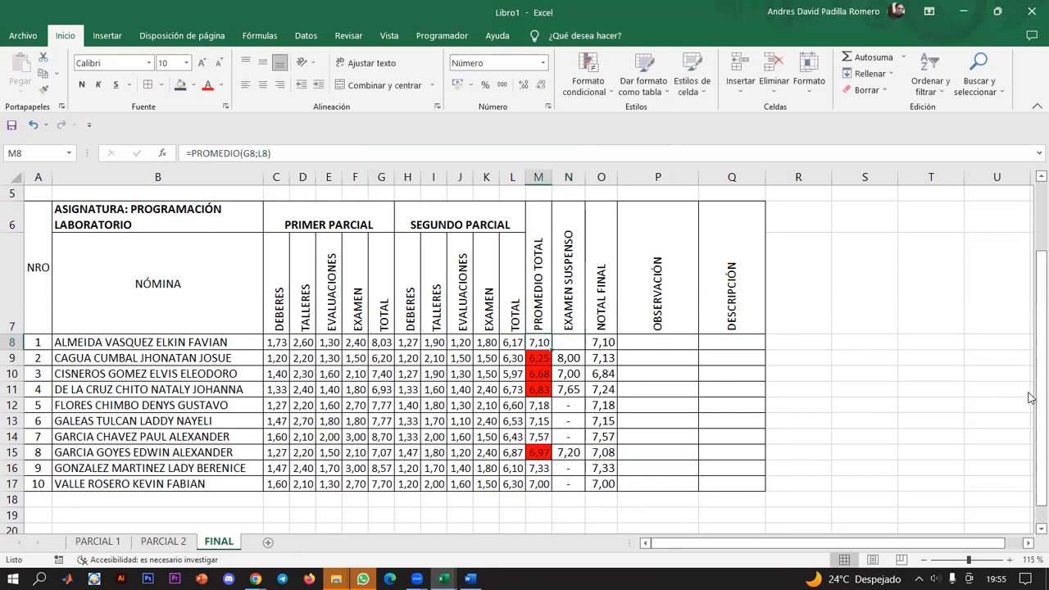
pyautogui.press('Right')
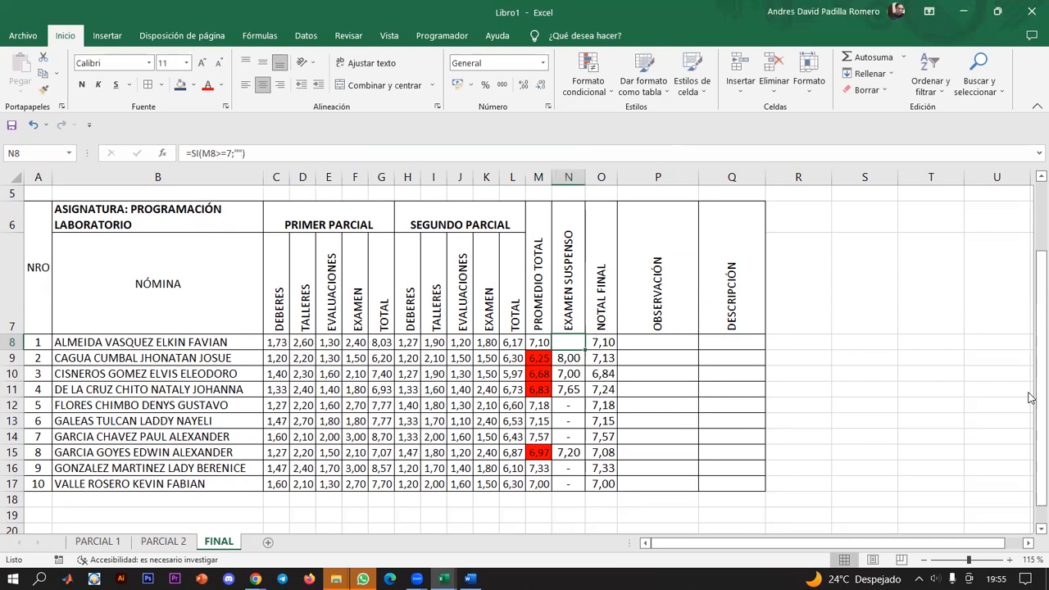
# - Change the value-if-true argument of the N8 formula to a dash, giving =SI(M8>=7;"-")
pyautogui.click(235, 153)
pyautogui.press('Right')
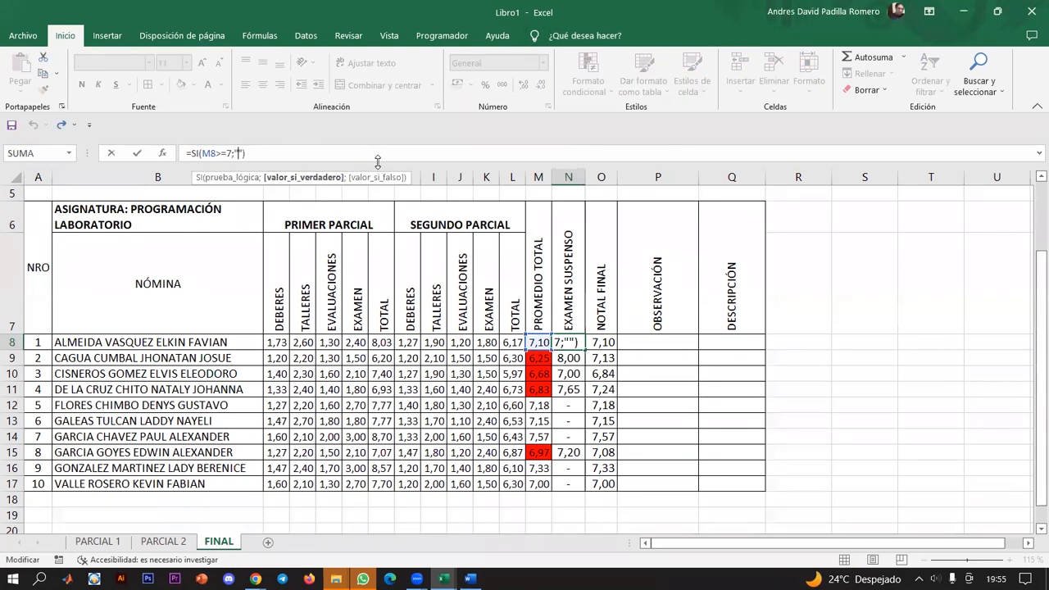
pyautogui.write('-')
pyautogui.press('End')
pyautogui.write(';')
pyautogui.press('Return')
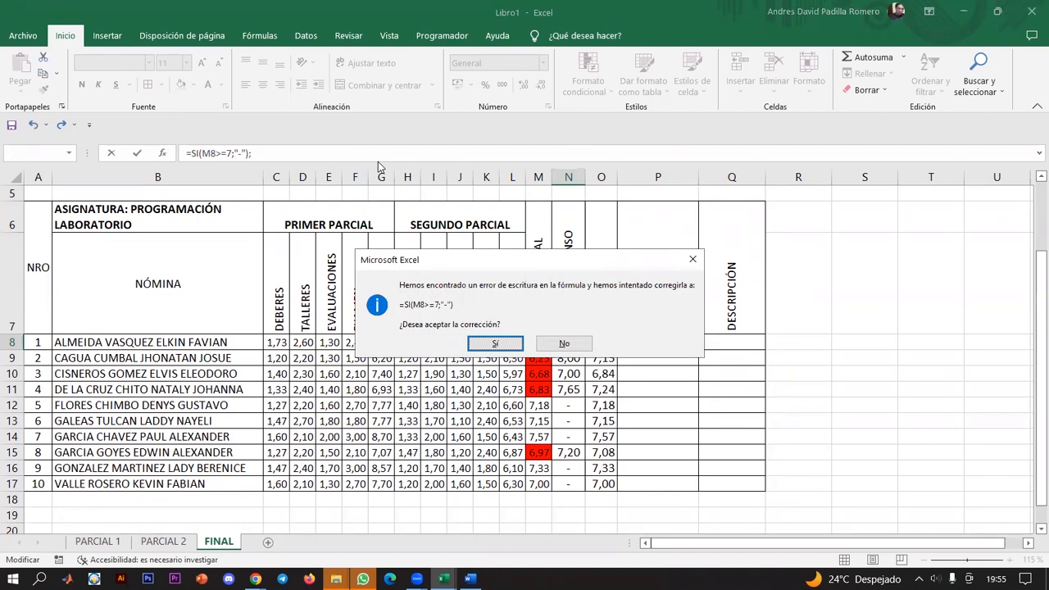
pyautogui.press('Return')
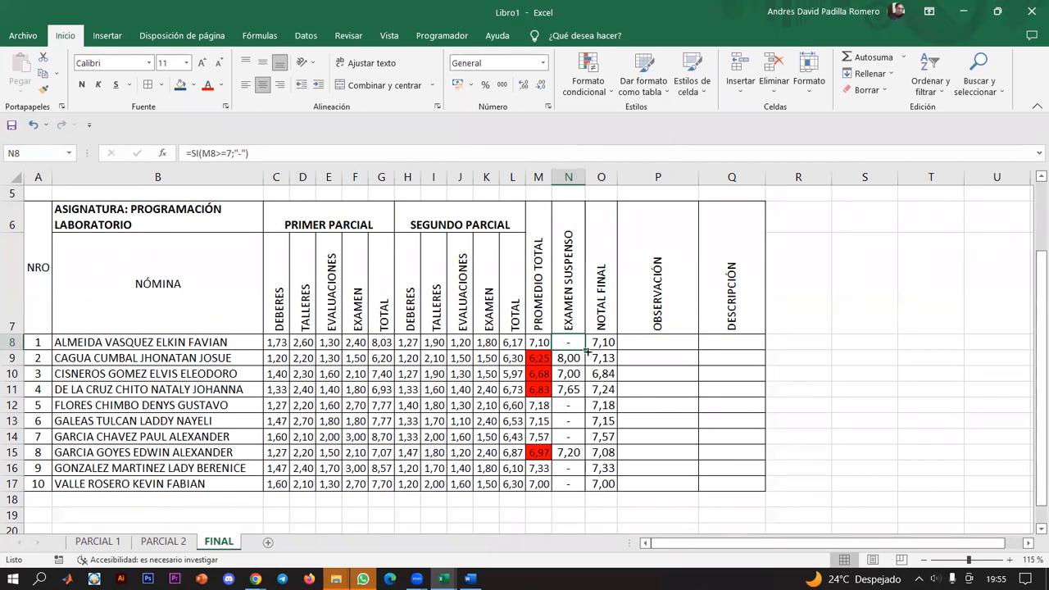
# - Fill the N8 formula =SI(M8>=7;"-") down the EXAMEN SUSPENSO column through N17
pyautogui.moveTo(585, 350); pyautogui.dragTo(595, 485)
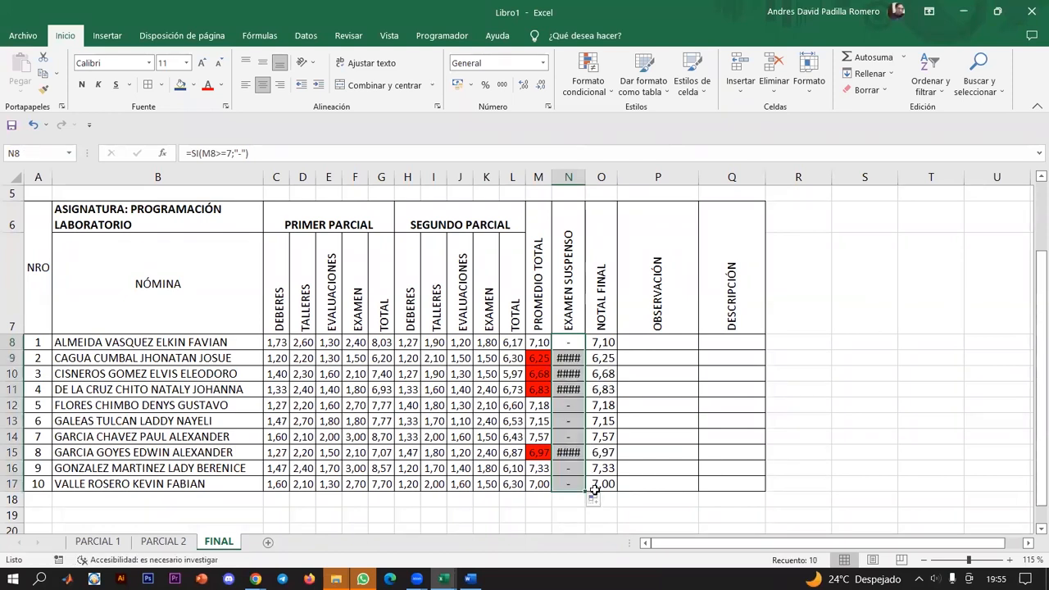
pyautogui.click(570, 345)
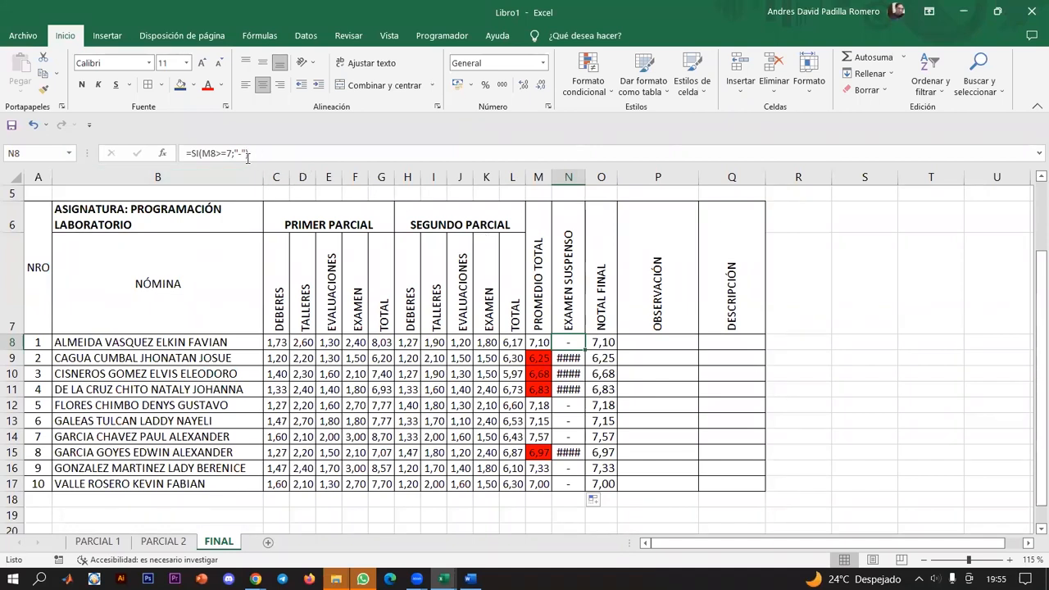
# - Add the ALEATORIO.ENTRE function as the value-if-false argument of the SI formula in N8
pyautogui.click(248, 153)
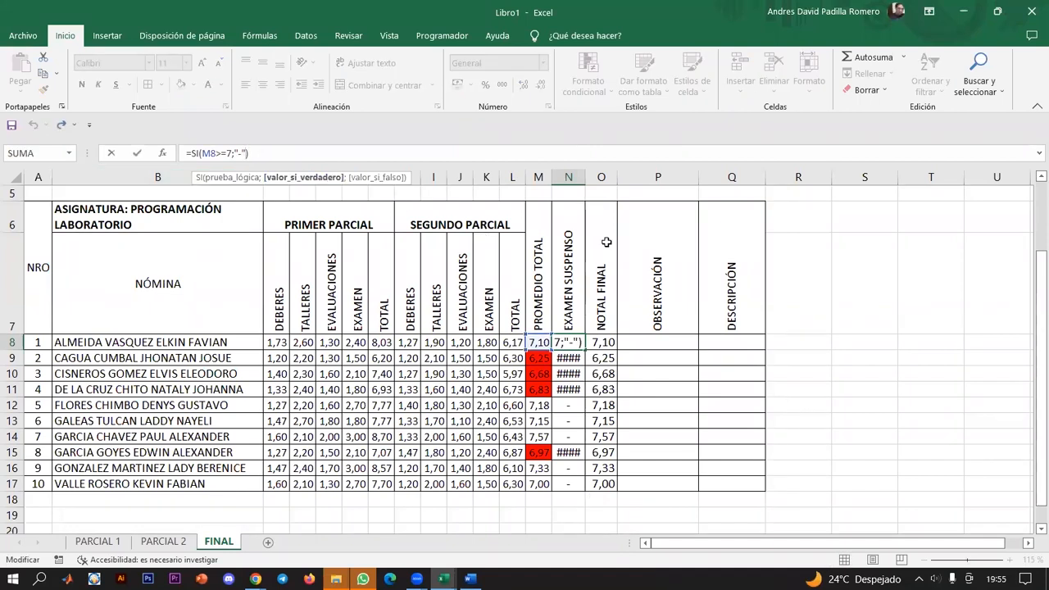
pyautogui.write(';"')
pyautogui.press('BackSpace')
pyautogui.write('AL')
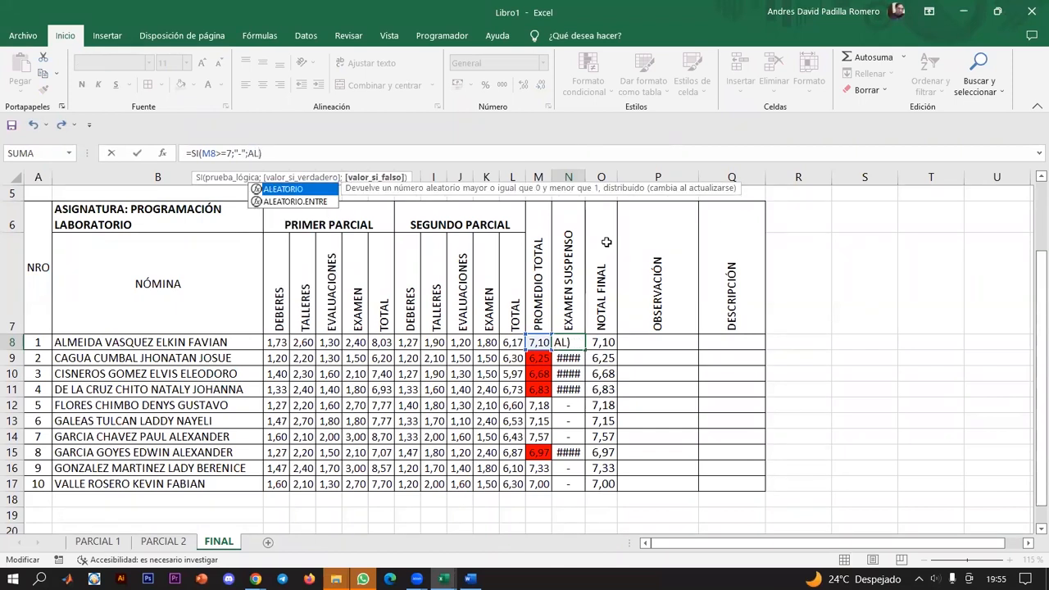
pyautogui.press('Escape')
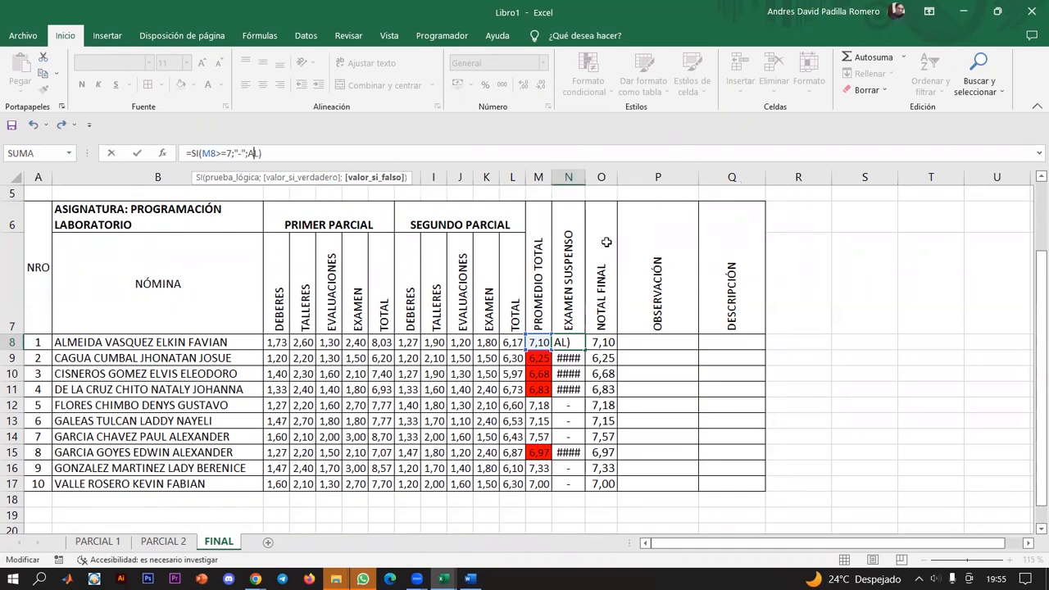
pyautogui.press('Home')
pyautogui.press('Right')
pyautogui.press('Right')
pyautogui.press('End')
pyautogui.press('Left')
pyautogui.press('Left')
pyautogui.press('Right')
pyautogui.write('EA')
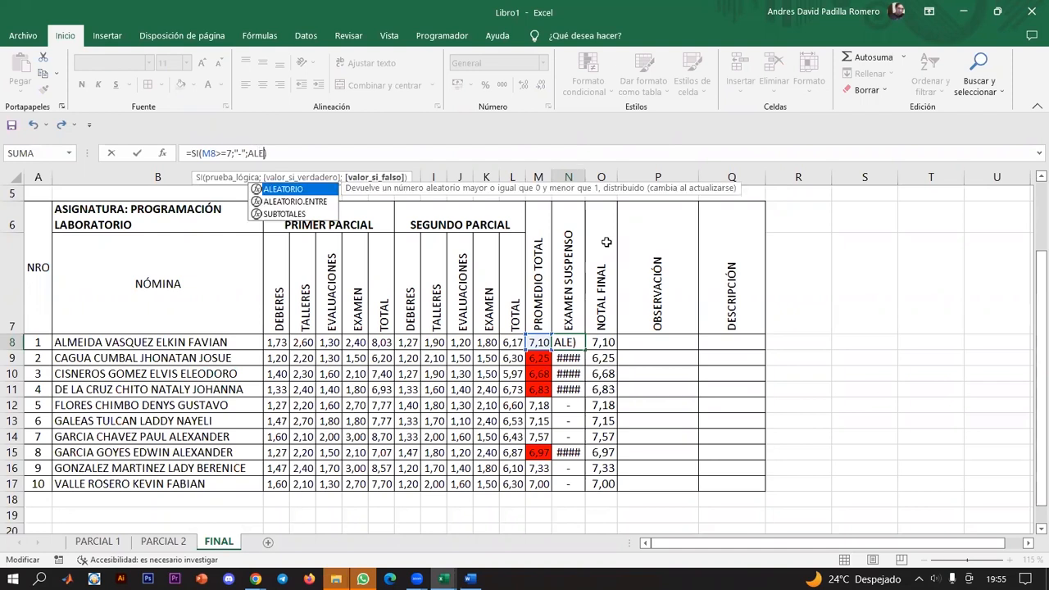
pyautogui.press('Down')
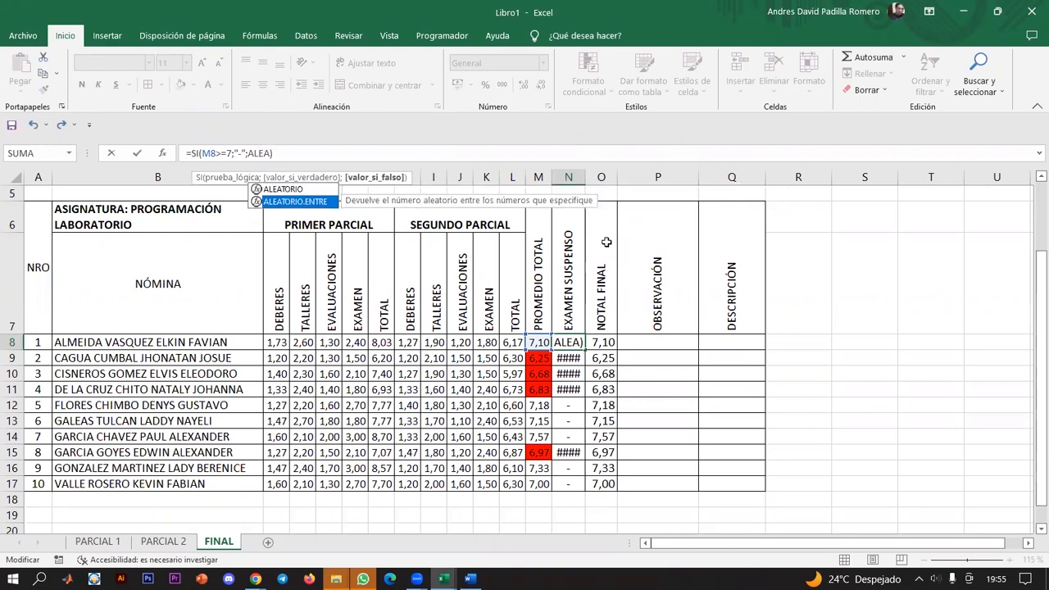
pyautogui.doubleClick(319, 202)
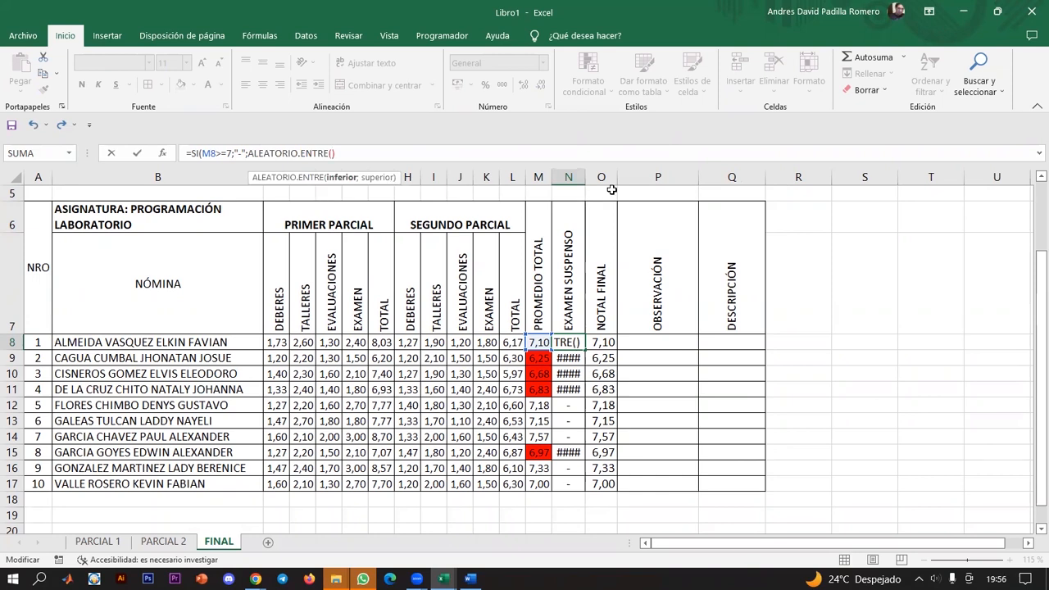
# - Set the ALEATORIO.ENTRE bounds to 6 and 8, completing N8 as =SI(M8>=7;"-";ALEATORIO.ENTRE(6;8))
pyautogui.write('6;8')
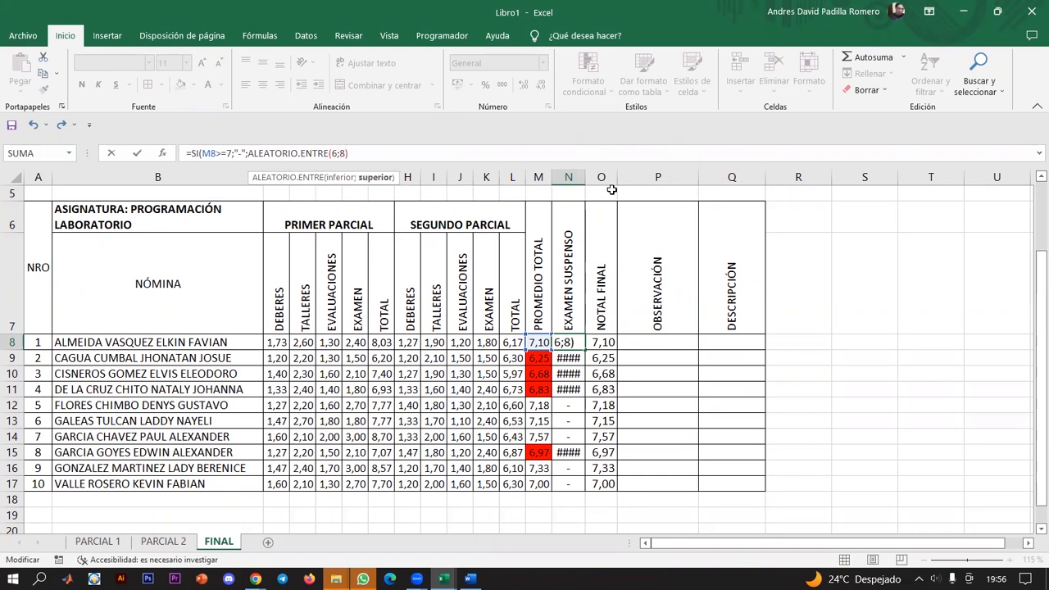
pyautogui.write(')')
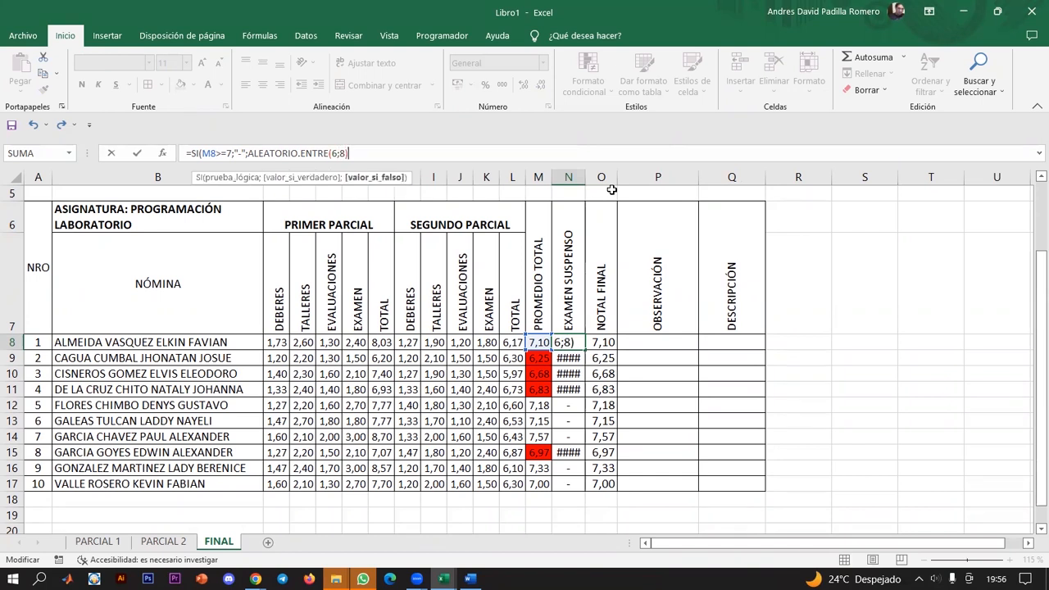
pyautogui.write(')')
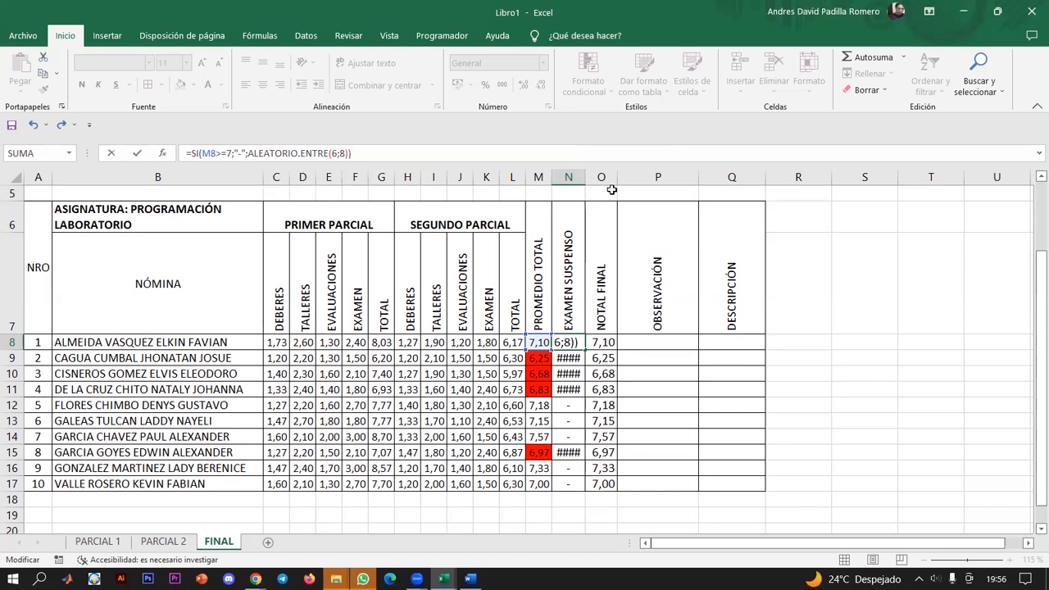
pyautogui.press('Return')
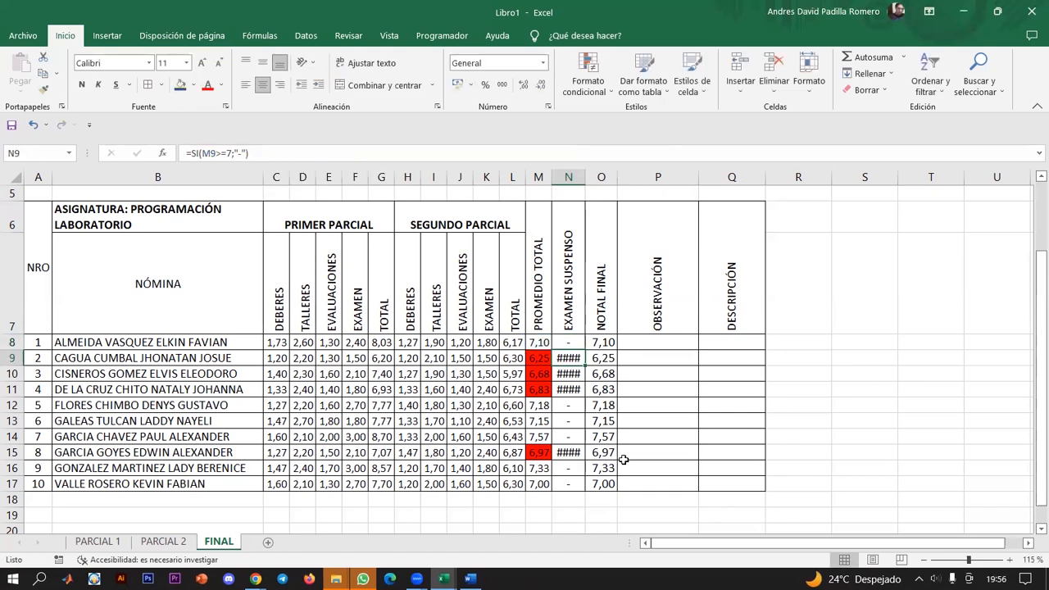
# - Fill the random-grade SI formula from N8 down the EXAMEN SUSPENSO column through N17
pyautogui.click(575, 341)
pyautogui.moveTo(586, 350); pyautogui.dragTo(589, 490)
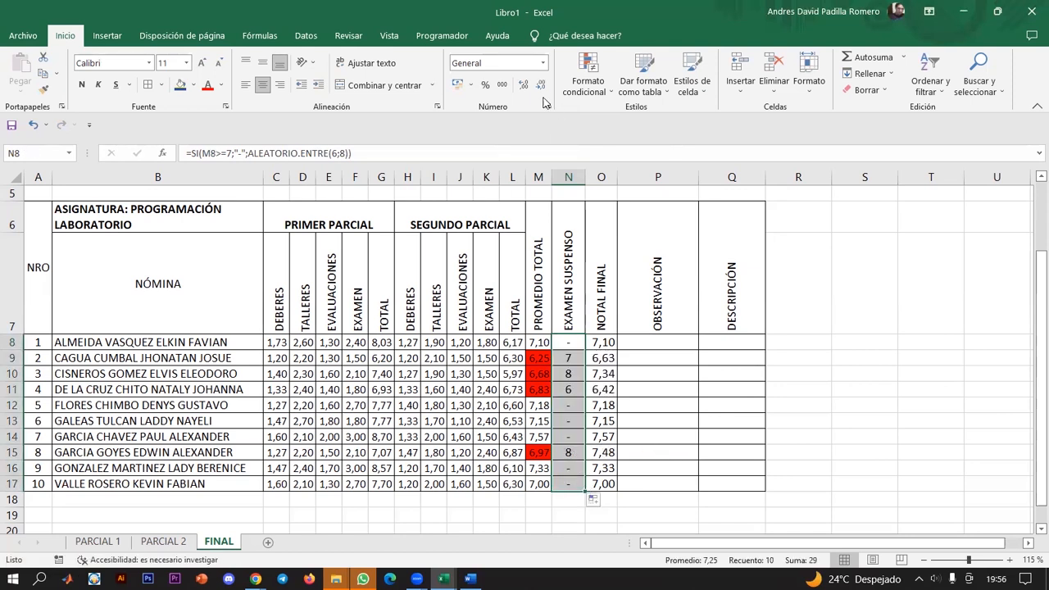
pyautogui.click(568, 371)
# - Show the make-up exam grades in N9:N11 and N15 with two decimal places
pyautogui.moveTo(571, 359); pyautogui.dragTo(574, 390)
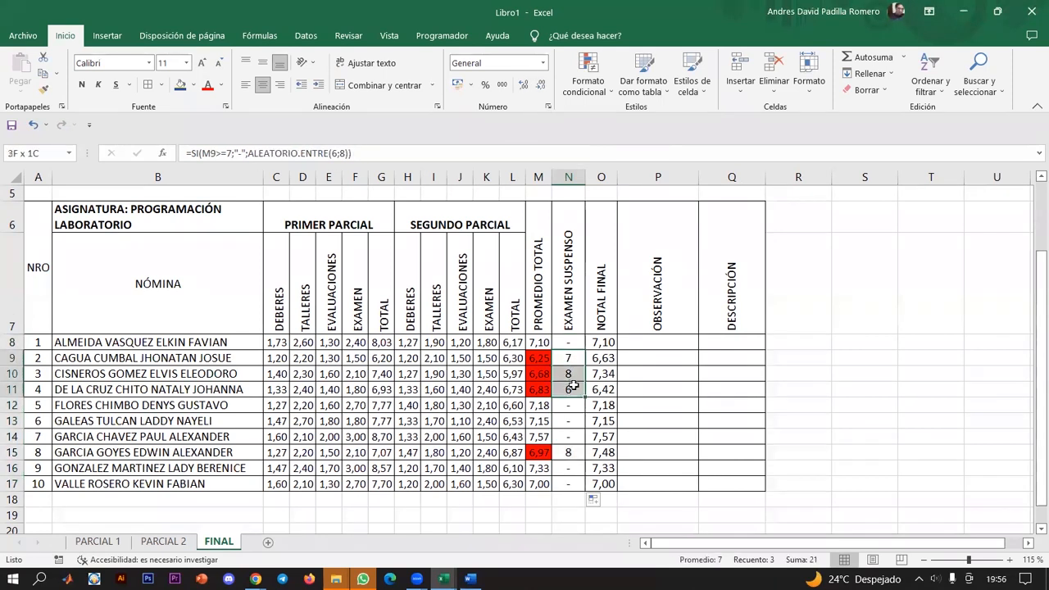
pyautogui.click(524, 86)
pyautogui.click(525, 85)
pyautogui.click(573, 456)
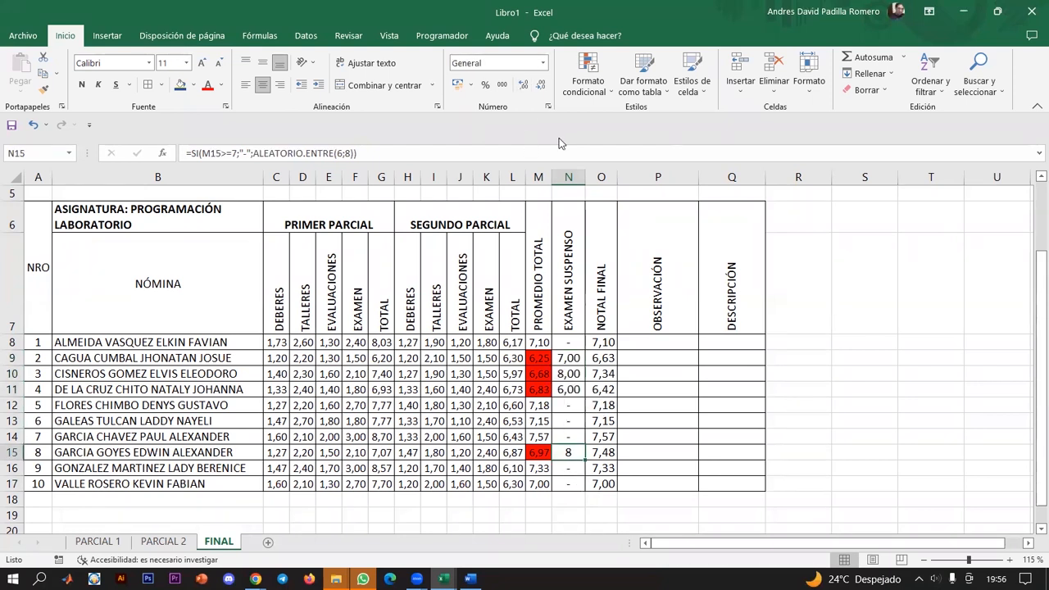
pyautogui.click(524, 85)
pyautogui.click(527, 86)
pyautogui.click(660, 362)
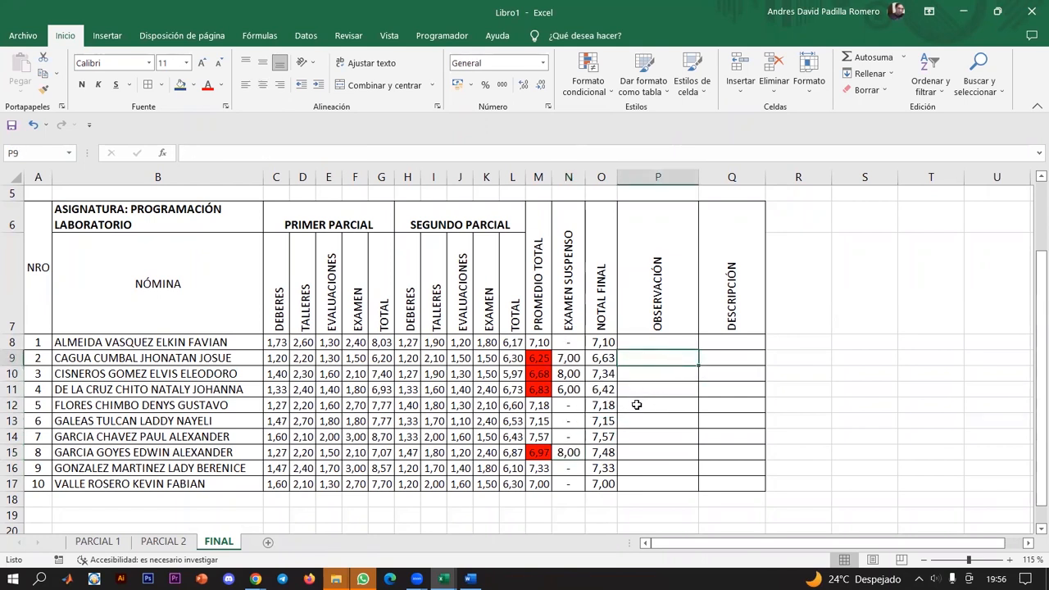
# - Remove the ALEATORIO.ENTRE(6;8) argument from the N8 formula, leaving =SI(M8>=7;"-")
pyautogui.click(566, 344)
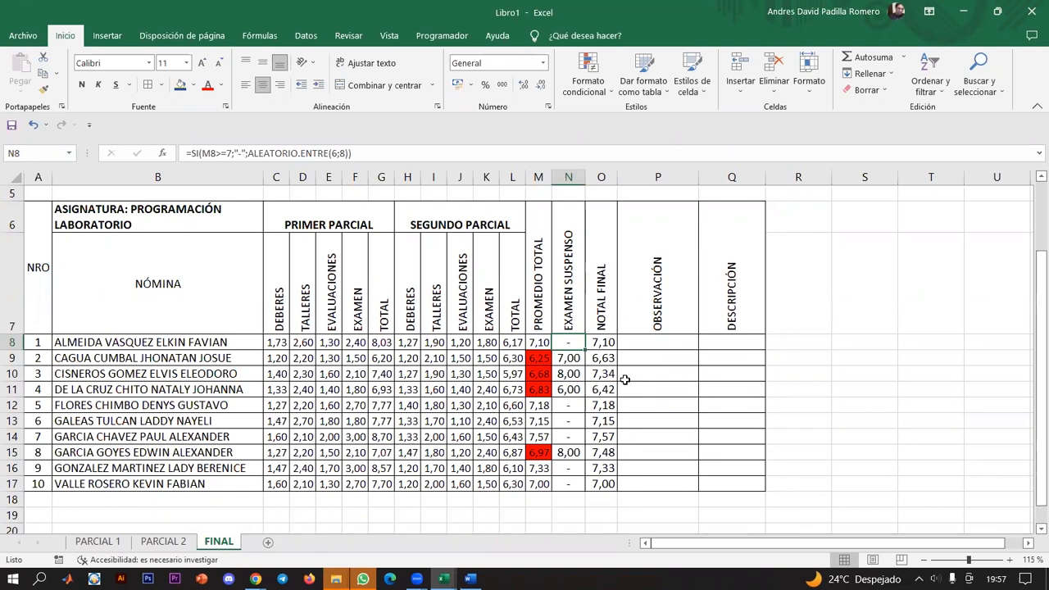
pyautogui.click(349, 153)
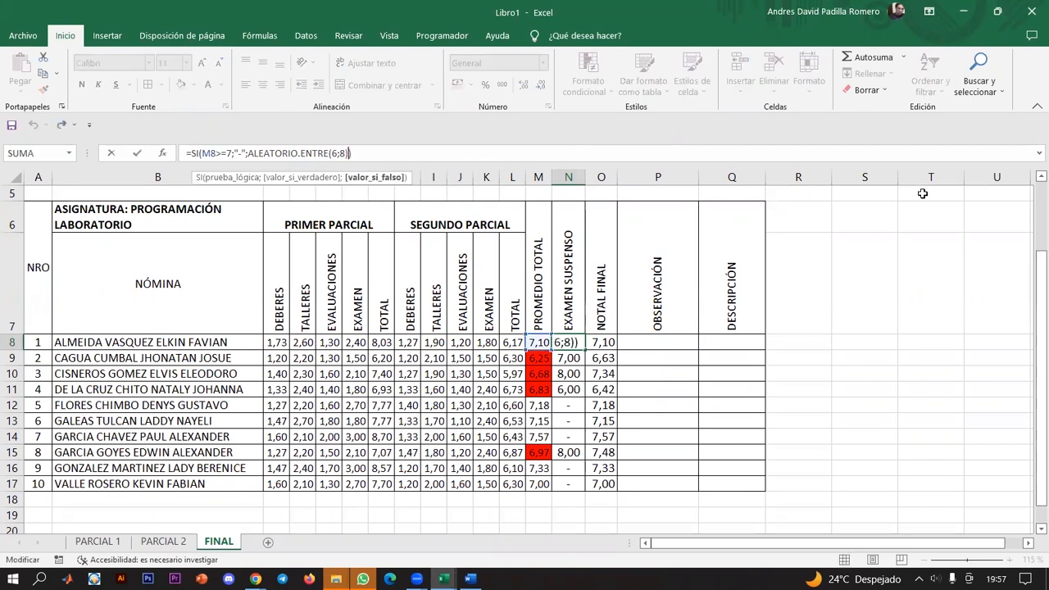
pyautogui.press('BackSpace')
pyautogui.press('BackSpace')
pyautogui.press('BackSpace')
pyautogui.press('BackSpace')
pyautogui.press('BackSpace')
pyautogui.press('BackSpace')
pyautogui.press('BackSpace')
pyautogui.press('BackSpace')
pyautogui.press('BackSpace')
pyautogui.press('BackSpace')
pyautogui.press('BackSpace')
pyautogui.press('BackSpace')
pyautogui.press('BackSpace')
pyautogui.press('BackSpace')
pyautogui.press('BackSpace')
pyautogui.press('BackSpace')
pyautogui.press('BackSpace')
pyautogui.press('BackSpace')
pyautogui.press('BackSpace')
pyautogui.press('BackSpace')
pyautogui.press('BackSpace')
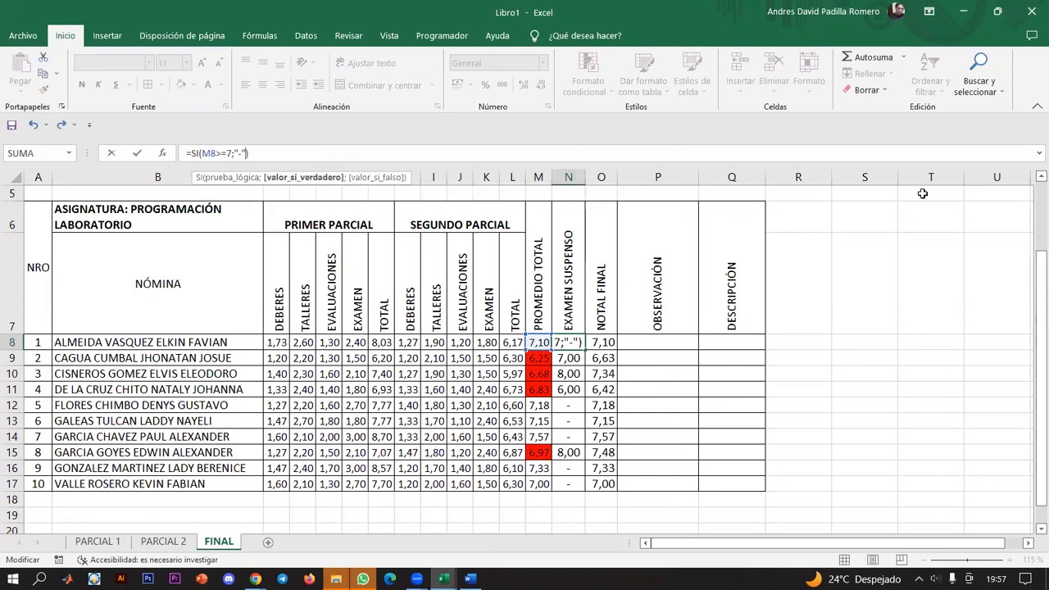
pyautogui.press('Right')
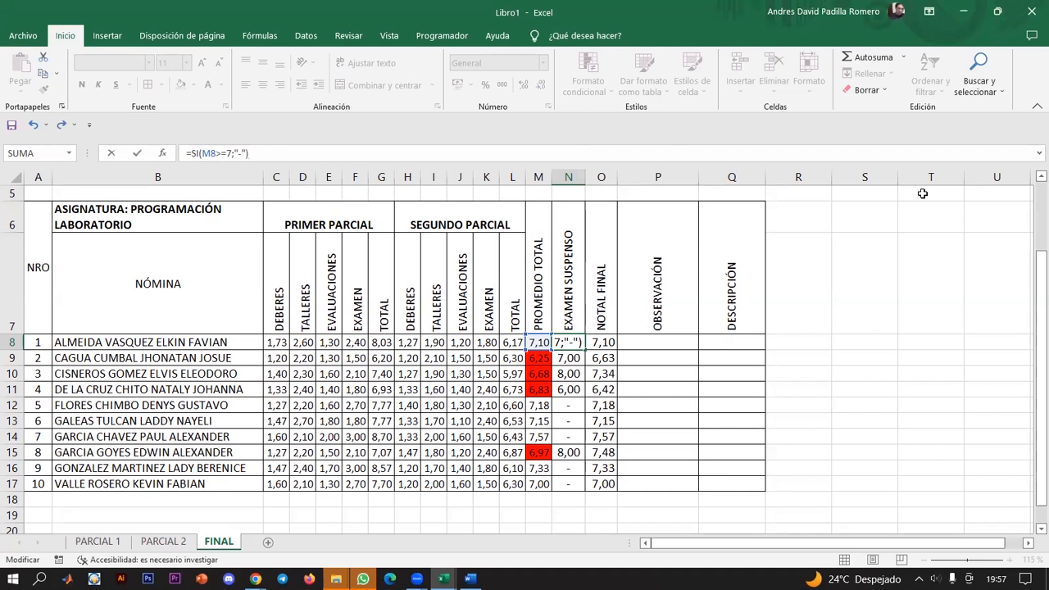
pyautogui.press('Return')
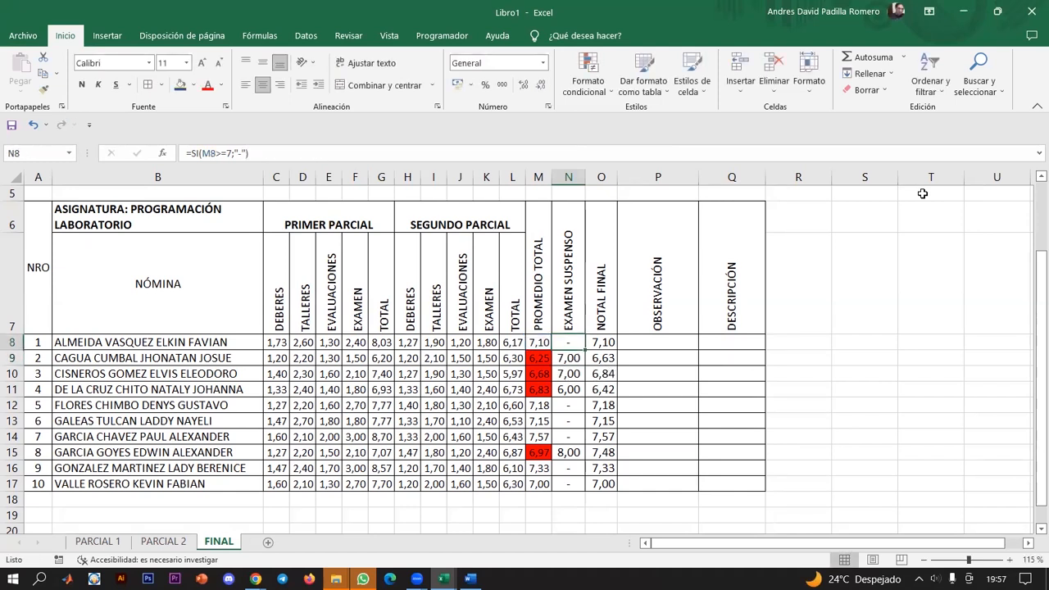
# - Copy the make-up exam grades in N9:N11 and paste them over themselves as values only
pyautogui.press('Down')
pyautogui.press('Down')
pyautogui.press('Down')
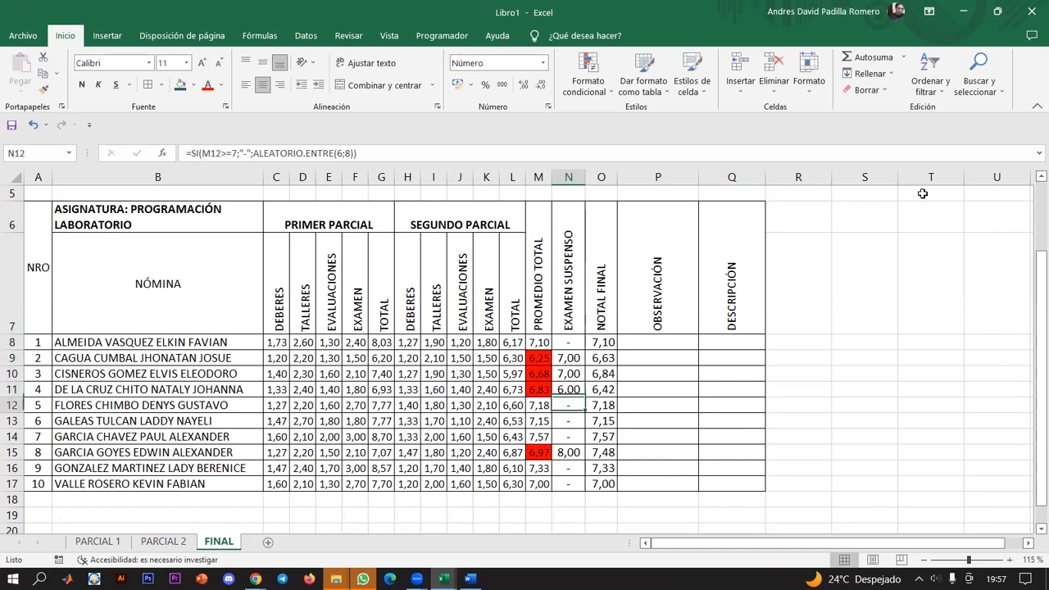
pyautogui.press('Up')
pyautogui.press('Up')
pyautogui.press('Up')
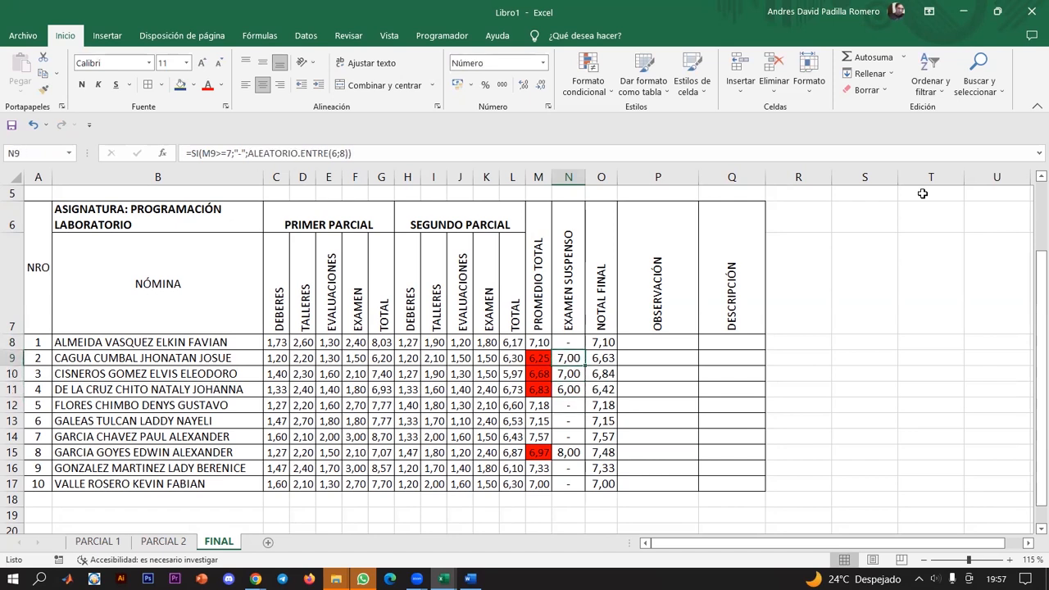
pyautogui.hotkey('shift', 'Down')
pyautogui.hotkey('shift', 'Down')
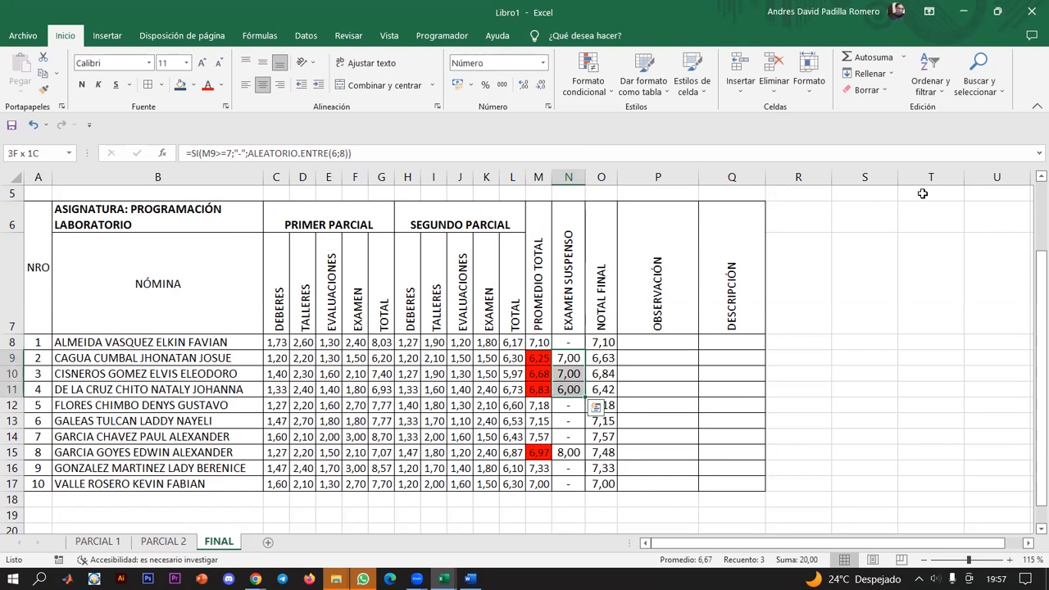
pyautogui.hotkey('ctrl', 'c')
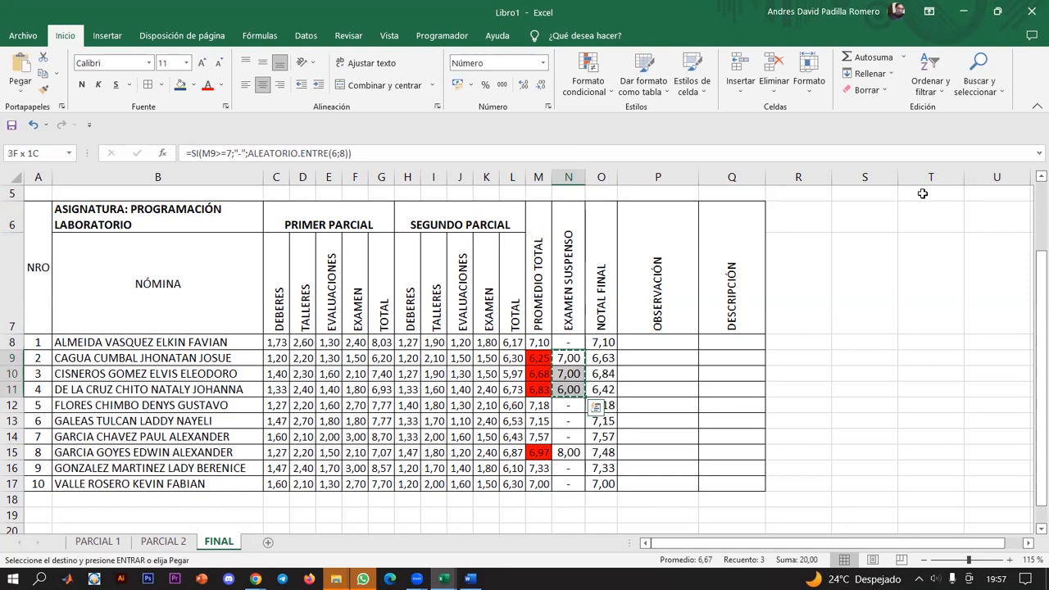
pyautogui.click(20, 87)
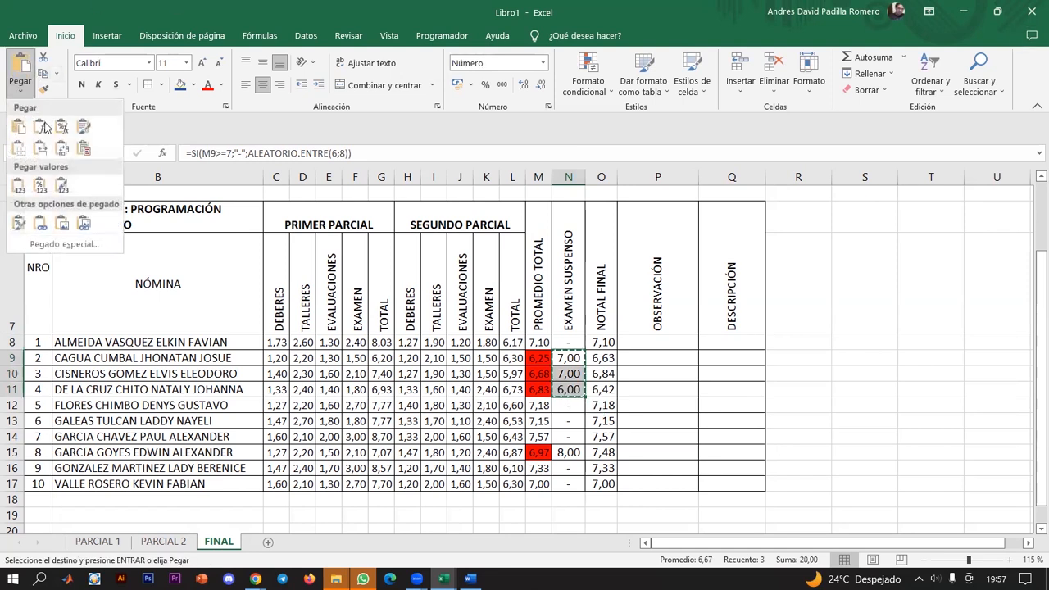
pyautogui.click(18, 186)
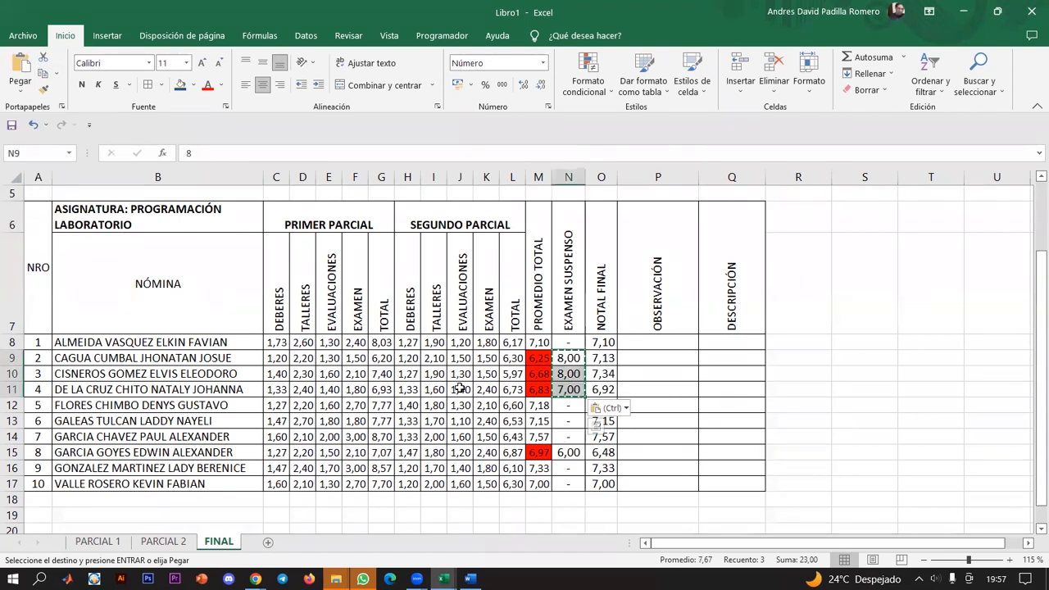
pyautogui.click(569, 374)
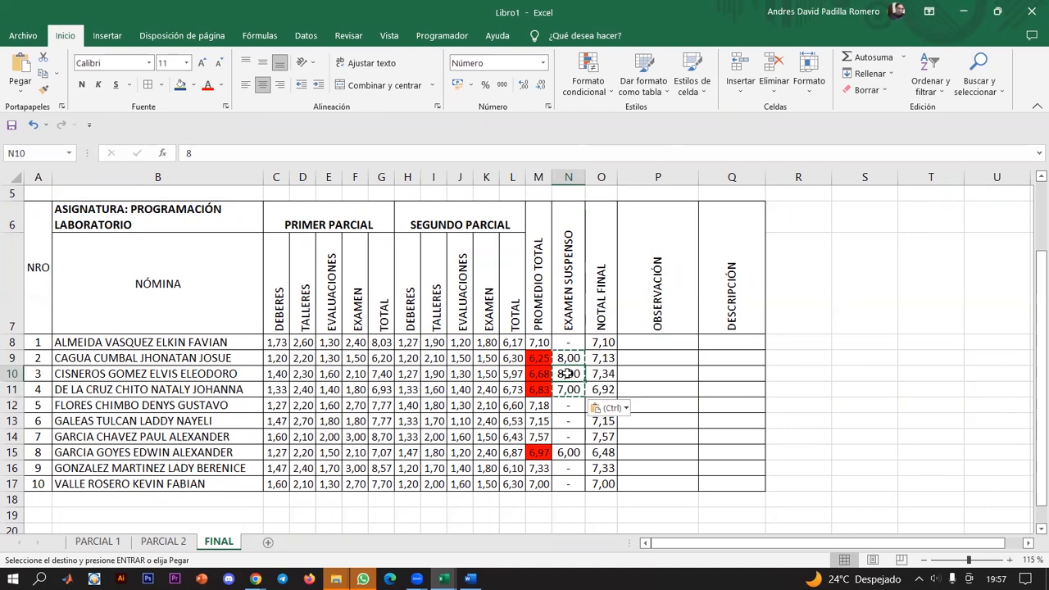
# - Replace the random-grade formula in N15 with its value by copying it and pasting values in place
pyautogui.click(572, 455)
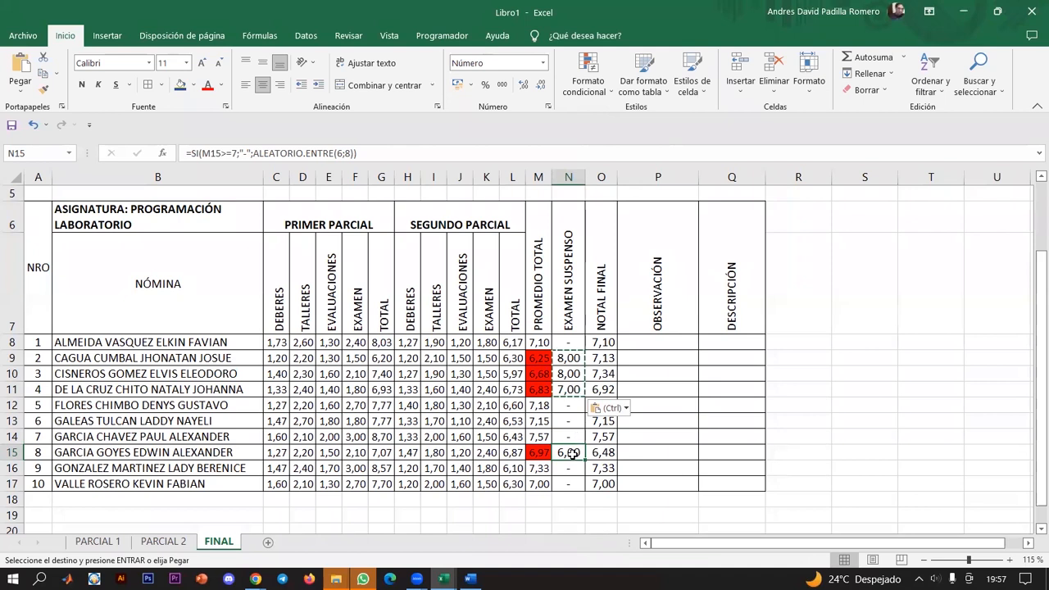
pyautogui.click(21, 90)
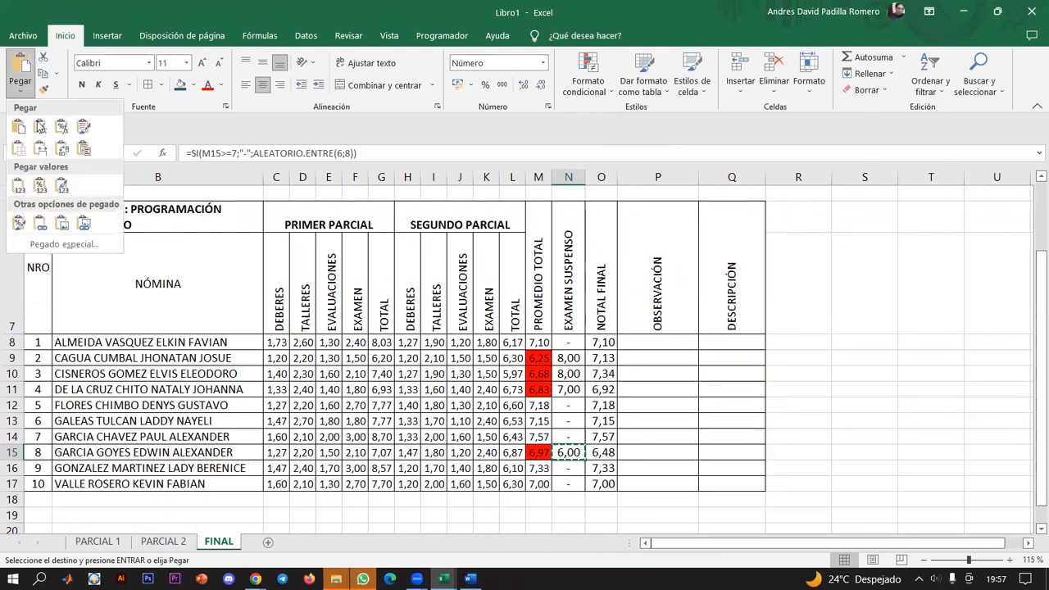
pyautogui.click(39, 189)
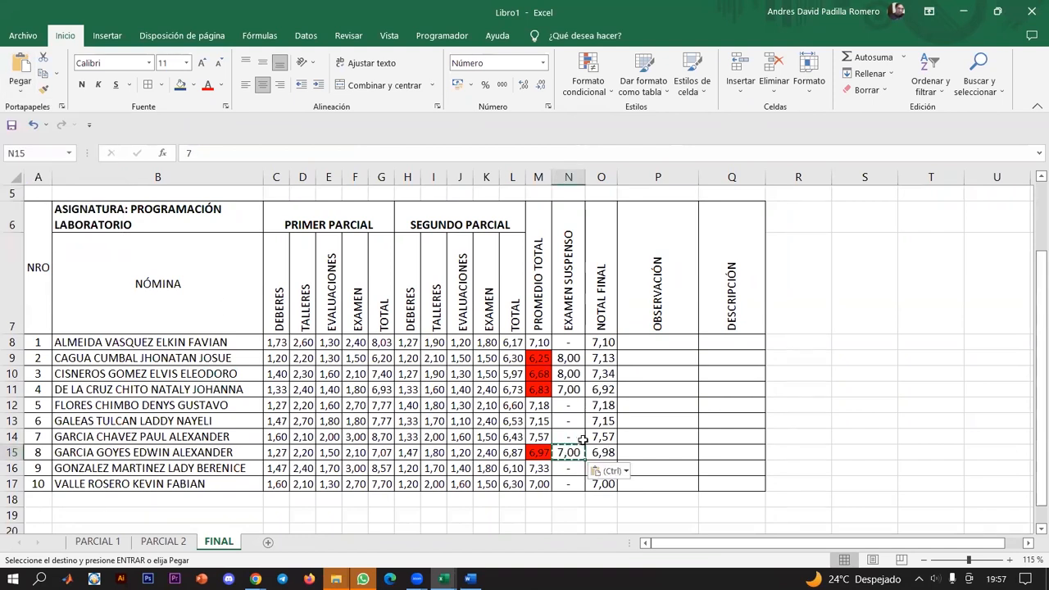
# - Remove the ALEATORIO.ENTRE(6;8) argument from the N12 formula, leaving =SI(M12>=7;"-")
pyautogui.click(579, 434)
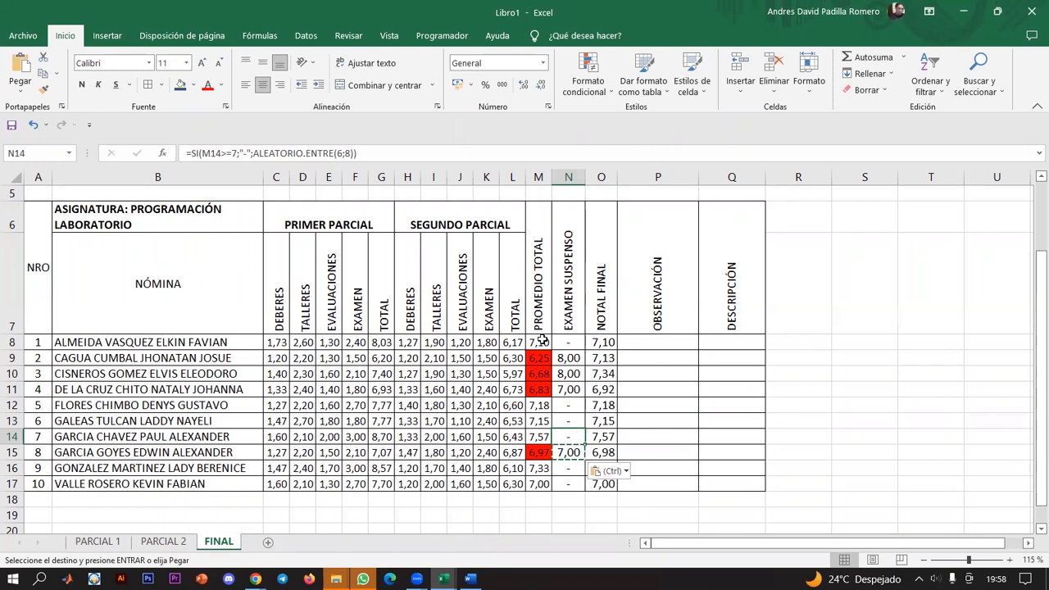
pyautogui.click(565, 404)
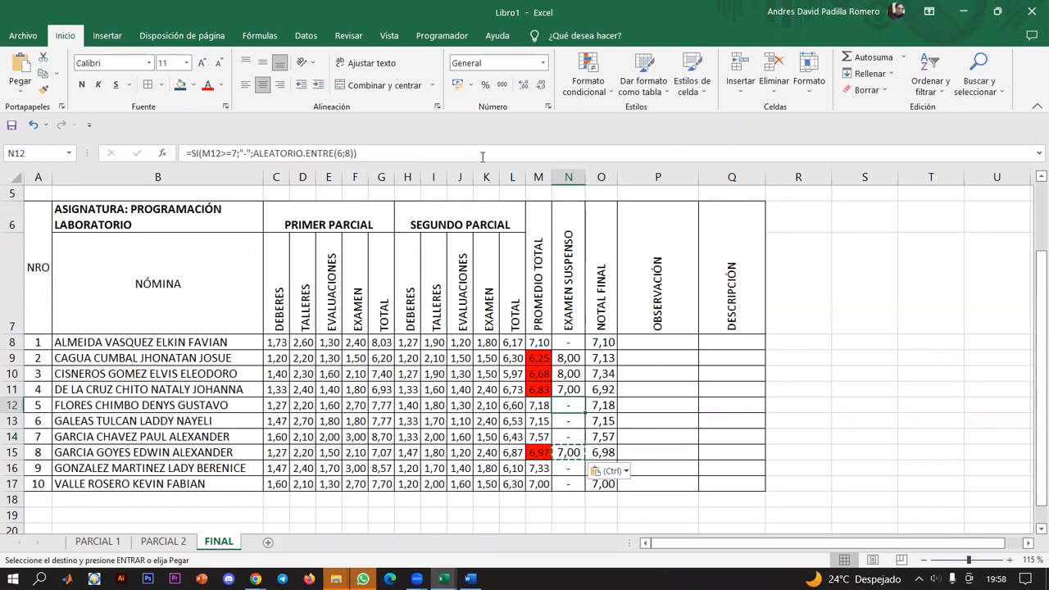
pyautogui.click(354, 154)
pyautogui.press('BackSpace')
pyautogui.press('BackSpace')
pyautogui.press('BackSpace')
pyautogui.press('BackSpace')
pyautogui.press('BackSpace')
pyautogui.press('BackSpace')
pyautogui.press('BackSpace')
pyautogui.press('BackSpace')
pyautogui.press('BackSpace')
pyautogui.press('BackSpace')
pyautogui.press('BackSpace')
pyautogui.press('BackSpace')
pyautogui.press('BackSpace')
pyautogui.press('BackSpace')
pyautogui.press('BackSpace')
pyautogui.press('BackSpace')
pyautogui.press('BackSpace')
pyautogui.press('BackSpace')
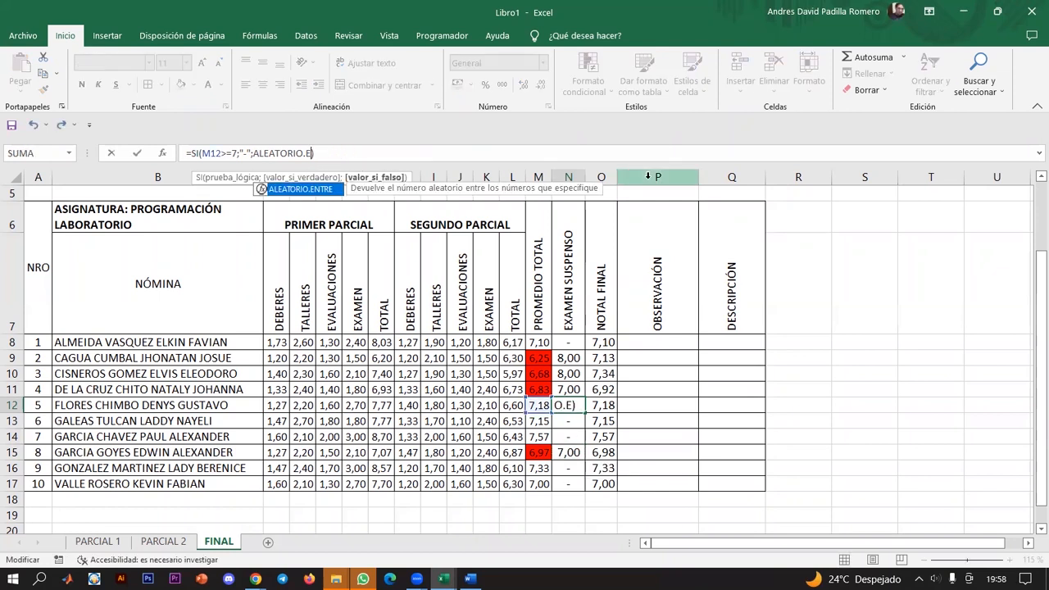
pyautogui.press('BackSpace')
pyautogui.press('BackSpace')
pyautogui.press('BackSpace')
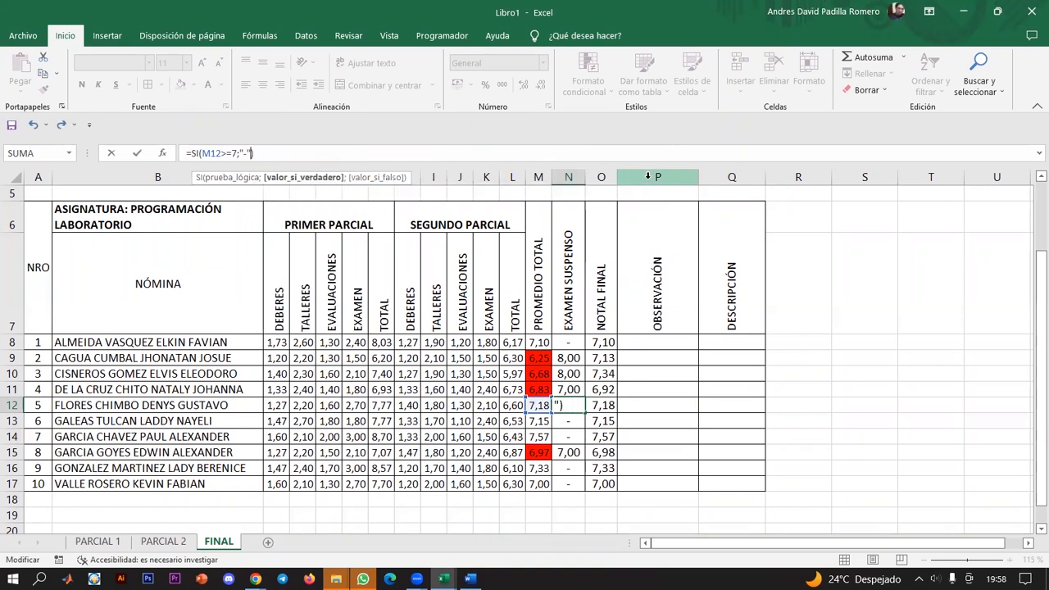
pyautogui.press('Left')
pyautogui.press('Left')
pyautogui.press('Return')
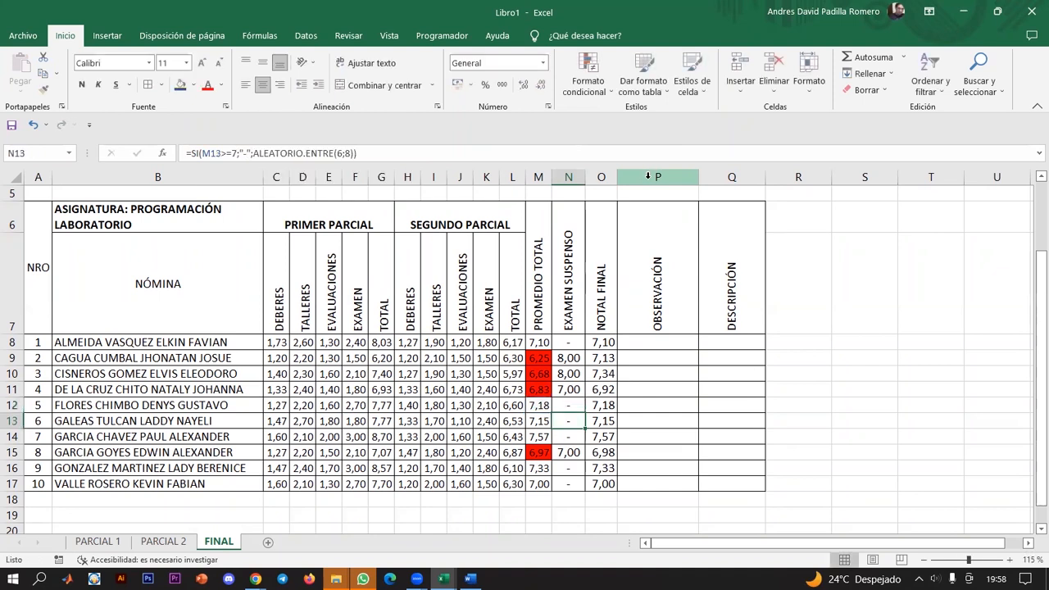
# - Review the make-up exam formulas in the EXAMEN SUSPENSO column from N13 down to N17
pyautogui.press('Down')
pyautogui.press('Down')
pyautogui.press('Down')
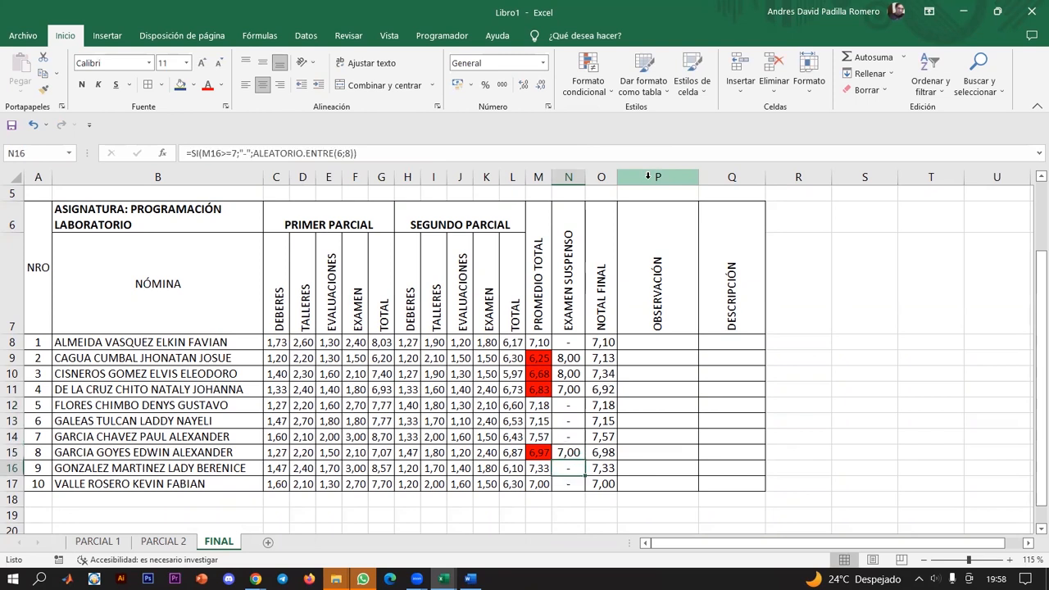
pyautogui.press('Down')
pyautogui.press('Up')
pyautogui.press('Up')
pyautogui.press('Up')
# - Enter the initial OBSERVACIÓN formula =SI(O8>=7;"") in cell P8
pyautogui.press('Up')
pyautogui.press('Up')
pyautogui.press('Up')
pyautogui.press('Up')
pyautogui.press('Up')
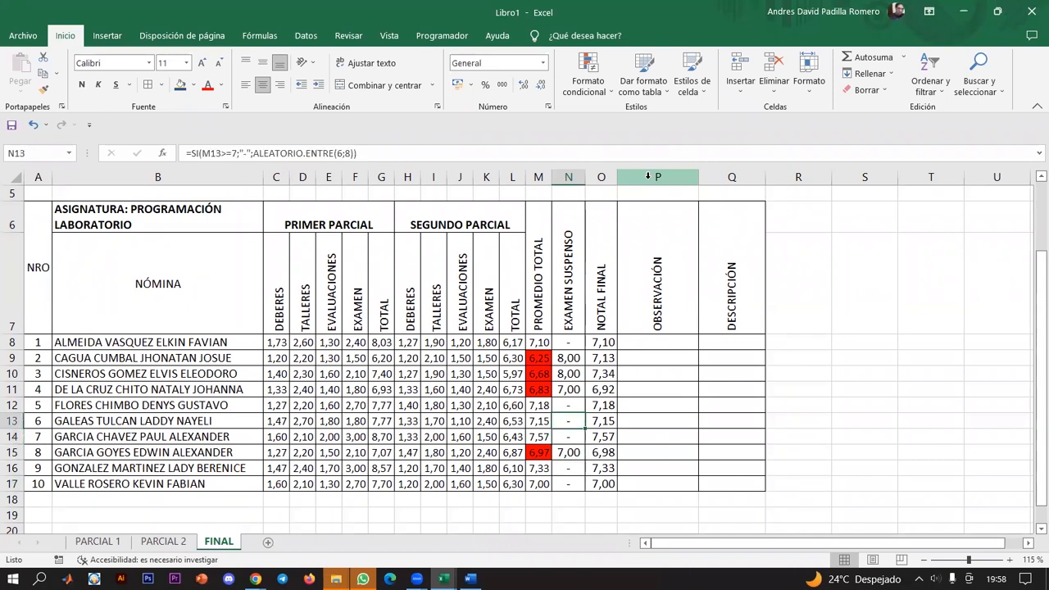
pyautogui.press('Right')
pyautogui.press('Right')
pyautogui.press('Up')
pyautogui.press('Down')
pyautogui.press('Up')
pyautogui.press('Up')
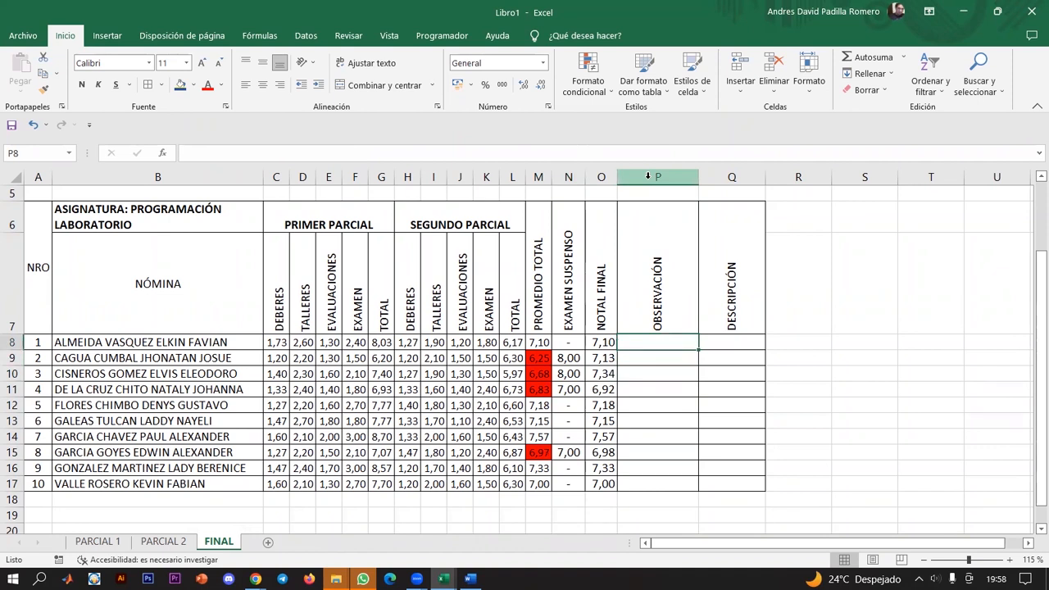
pyautogui.write('=')
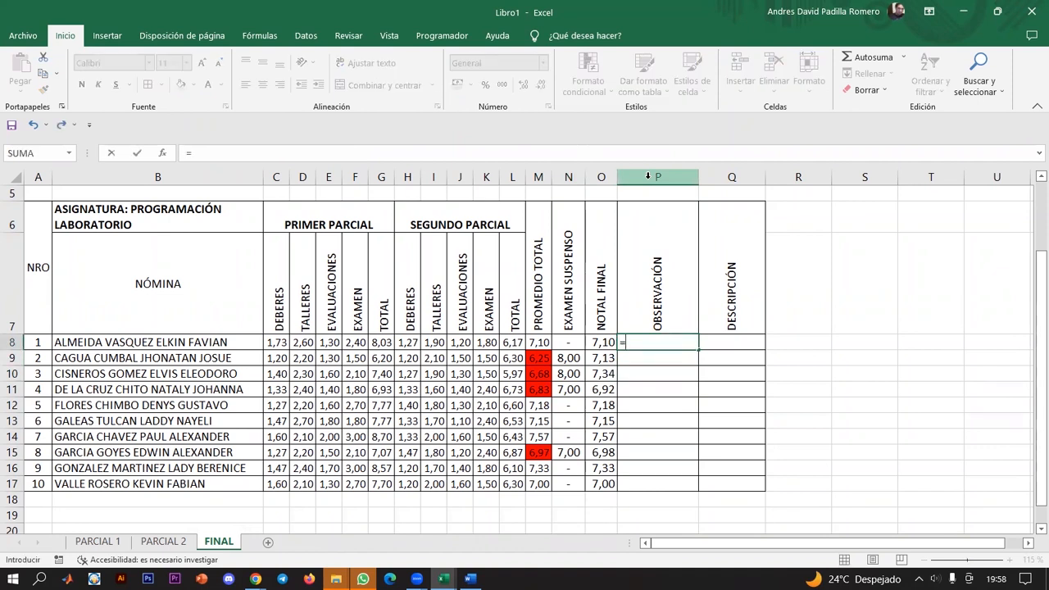
pyautogui.write('SI(')
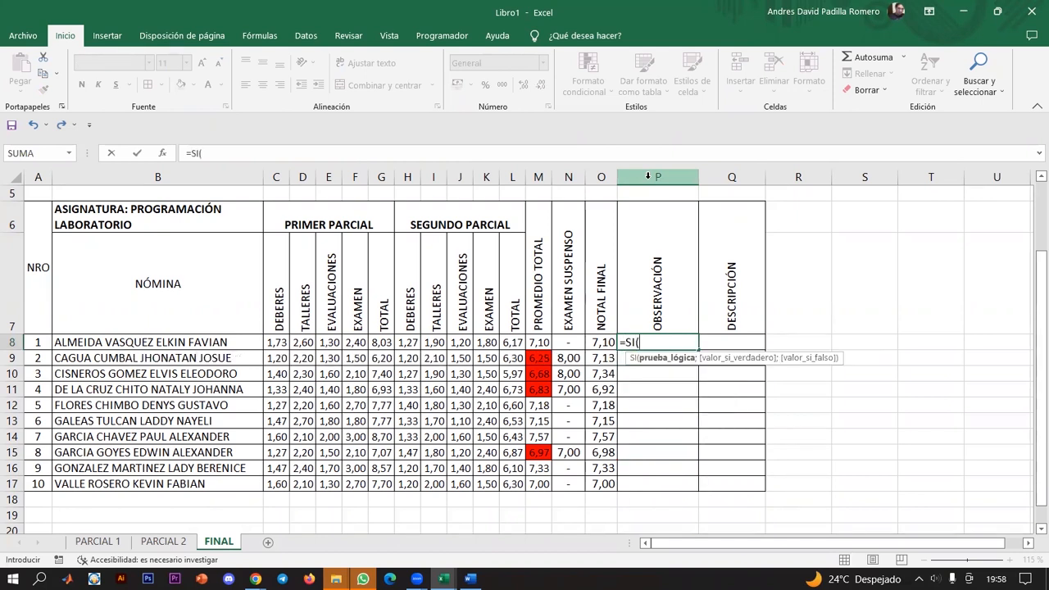
pyautogui.press('Left')
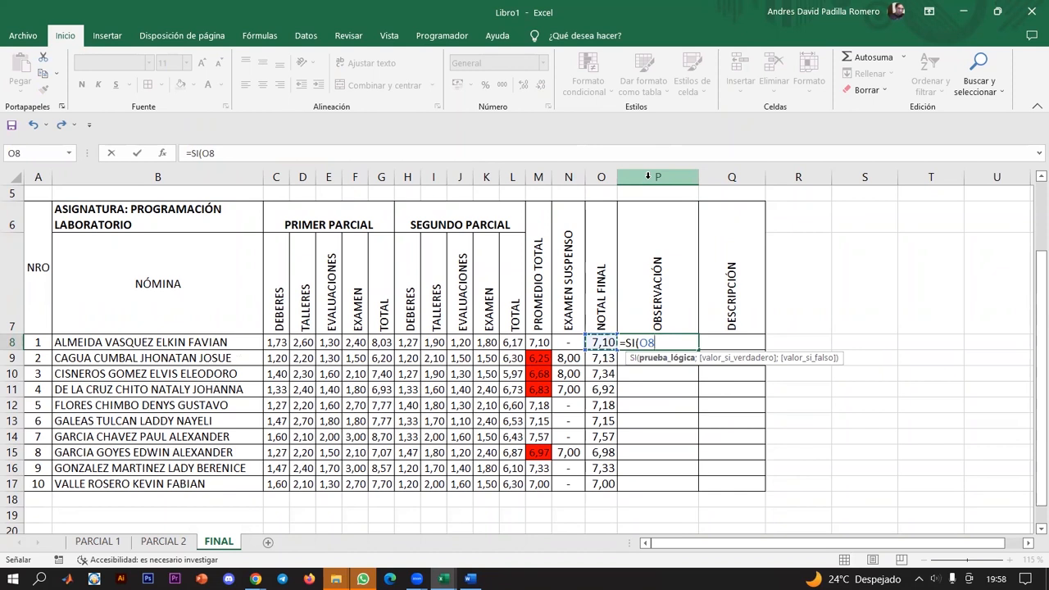
pyautogui.write('>')
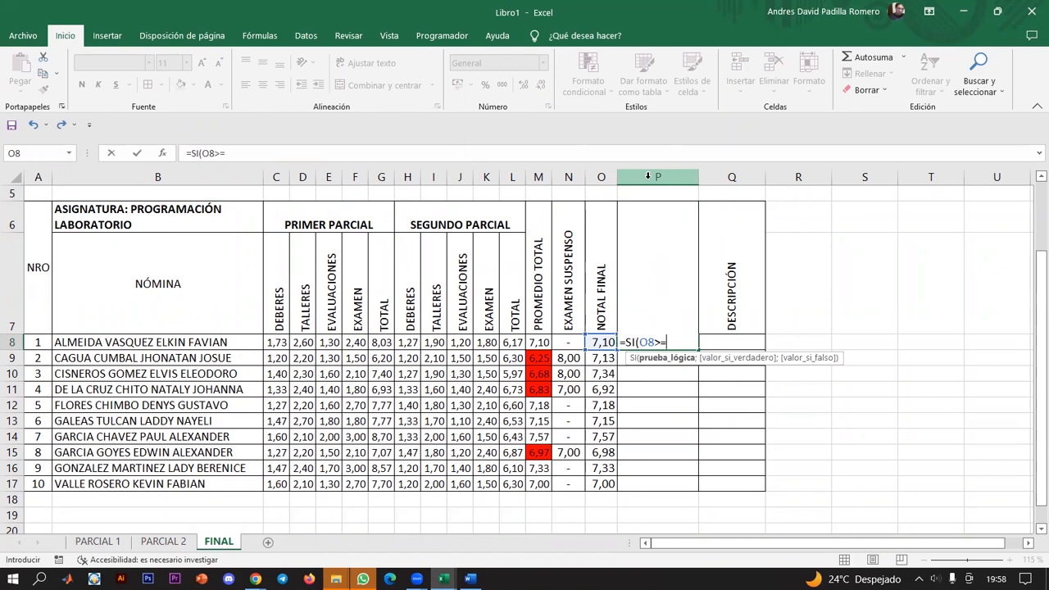
pyautogui.write('=7;')
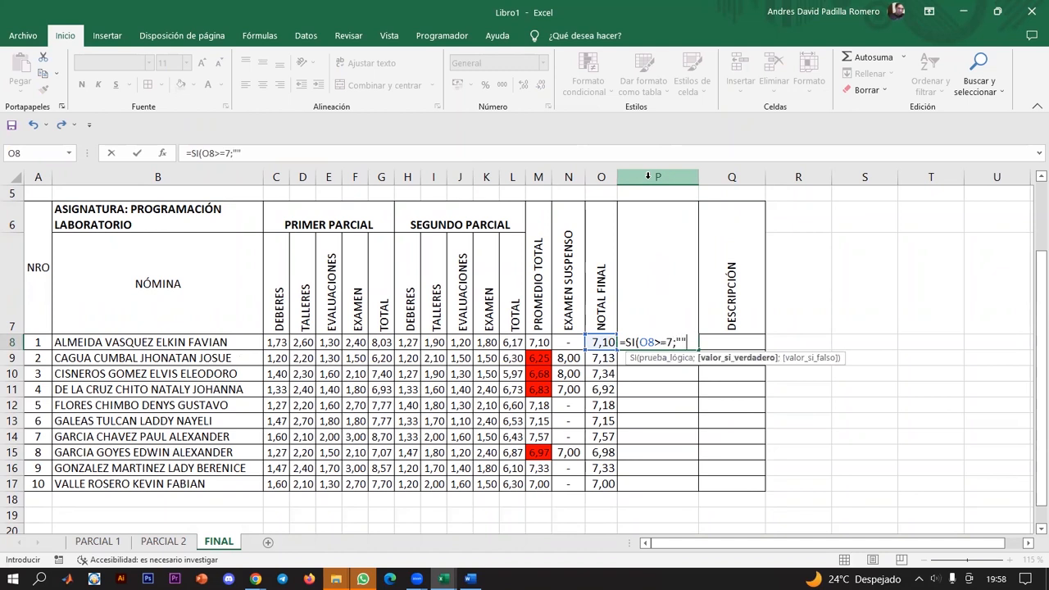
pyautogui.hotkey('ctrl', 'Return')
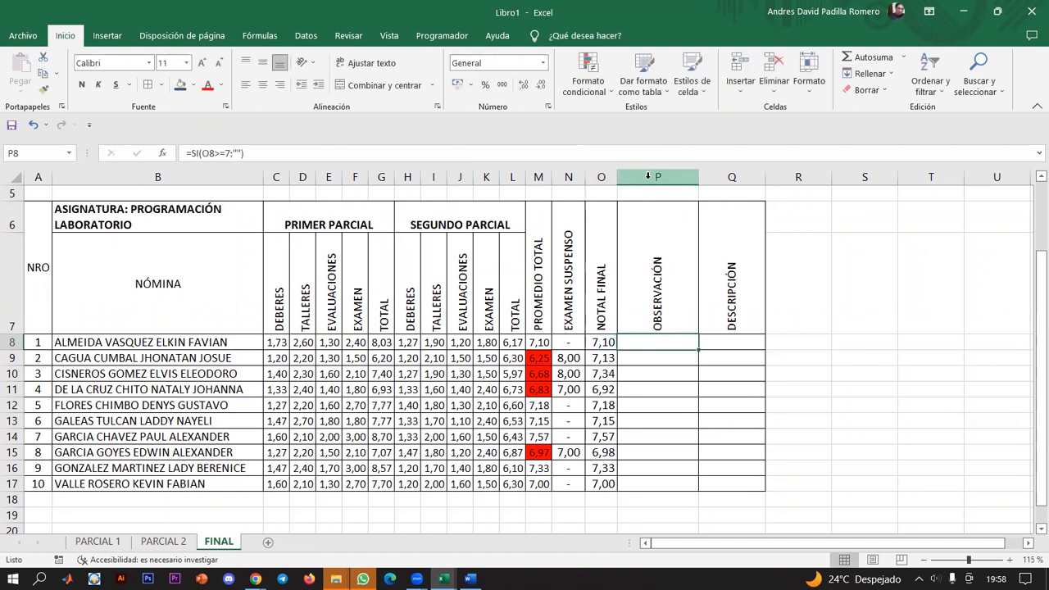
# - Complete the P8 formula with both result texts so it reads =SI(O8>=7;"APROBADO";"REPROBADO")
pyautogui.click(237, 153)
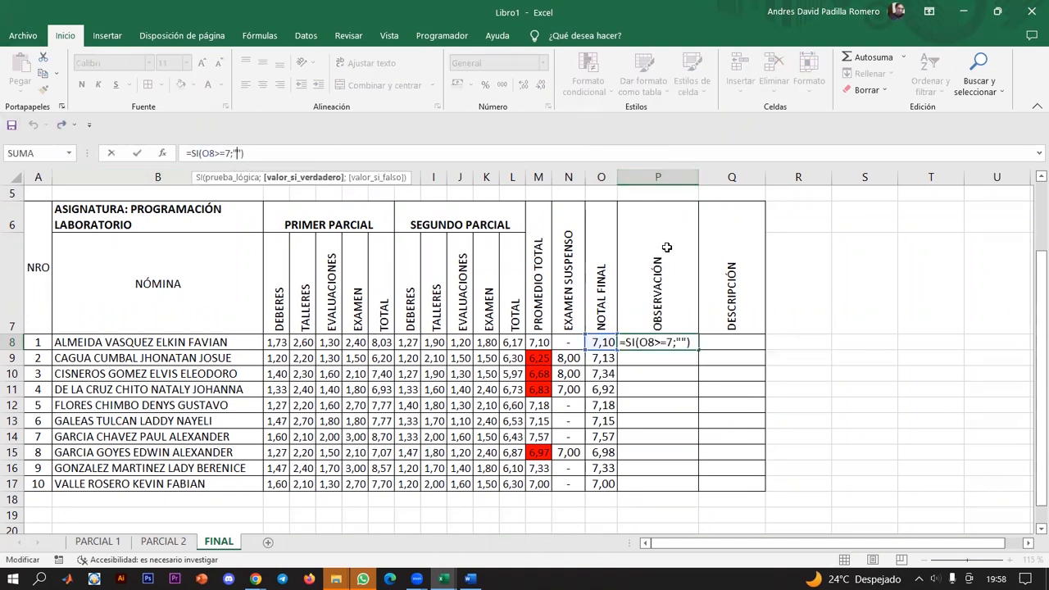
pyautogui.write('APROBADO')
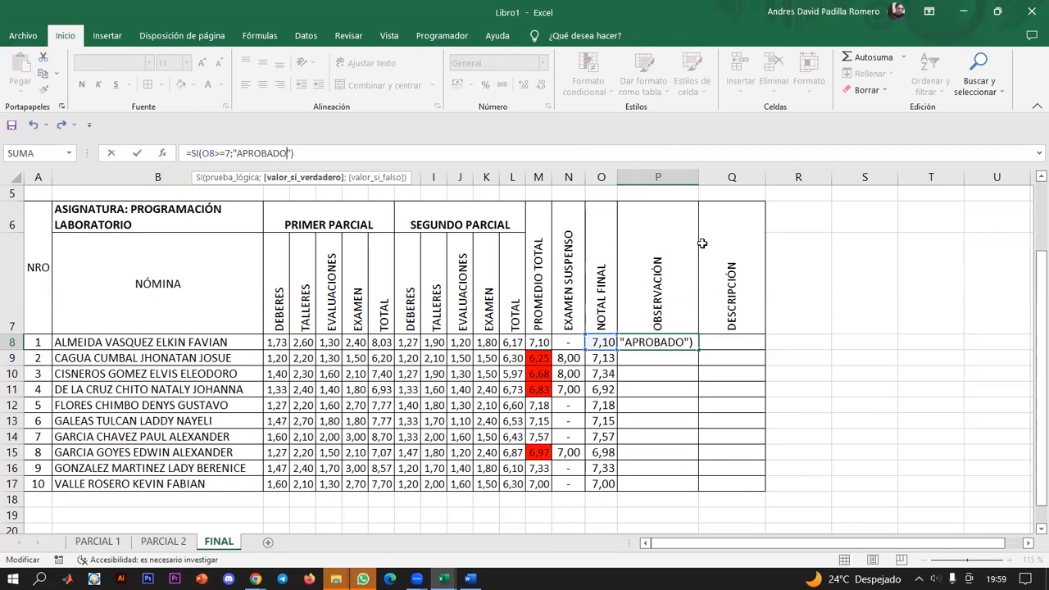
pyautogui.write(';')
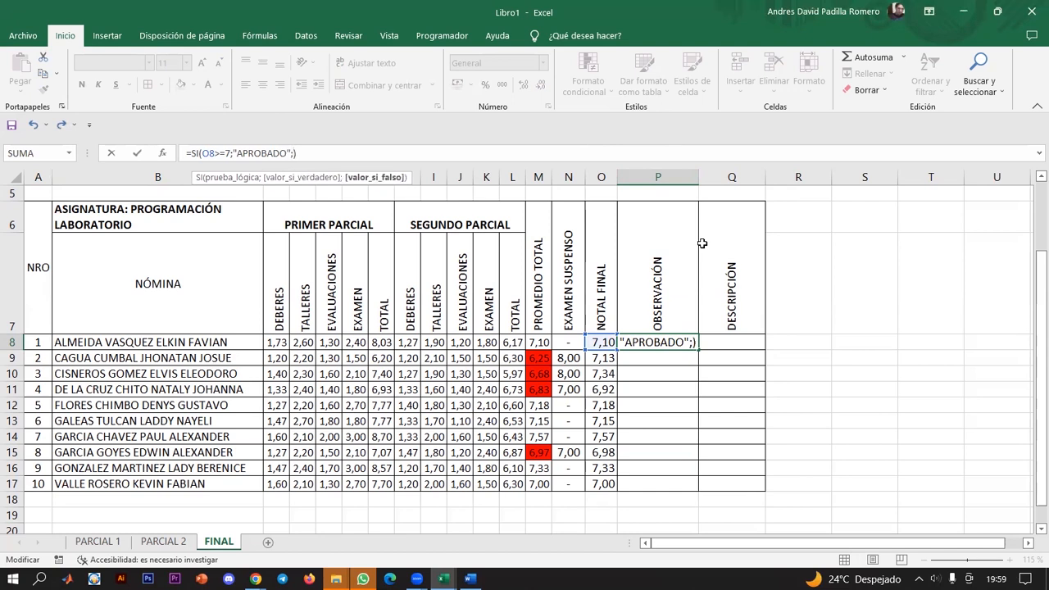
pyautogui.write('""REPRO')
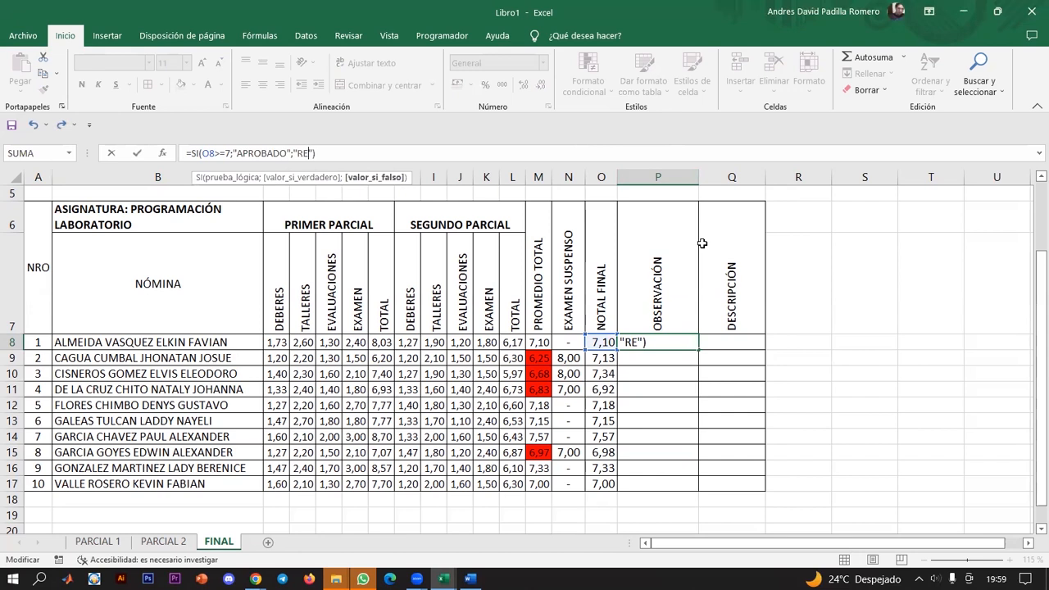
pyautogui.write('BADO')
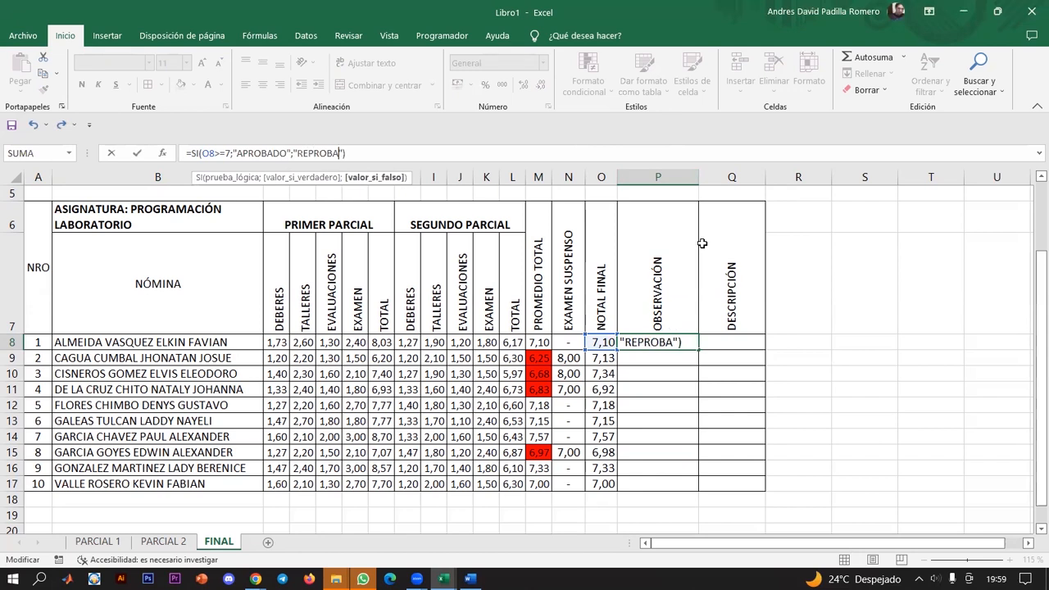
pyautogui.hotkey('ctrl', 'Return')
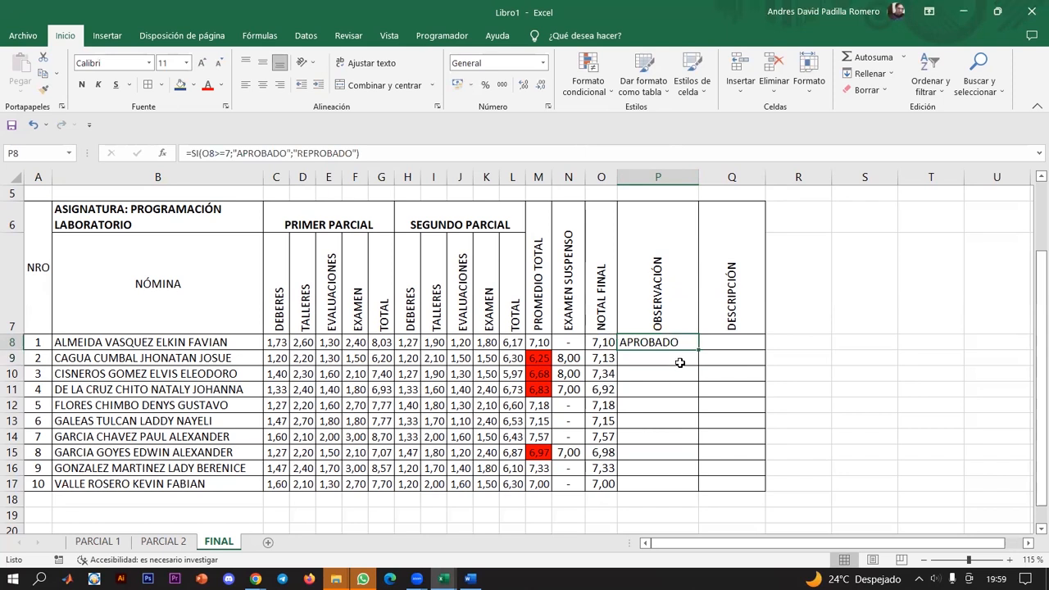
# - Fill the OBSERVACIÓN formula from P8 down to P17 and check the formulas in P15 and P11
pyautogui.moveTo(699, 350); pyautogui.dragTo(700, 490)
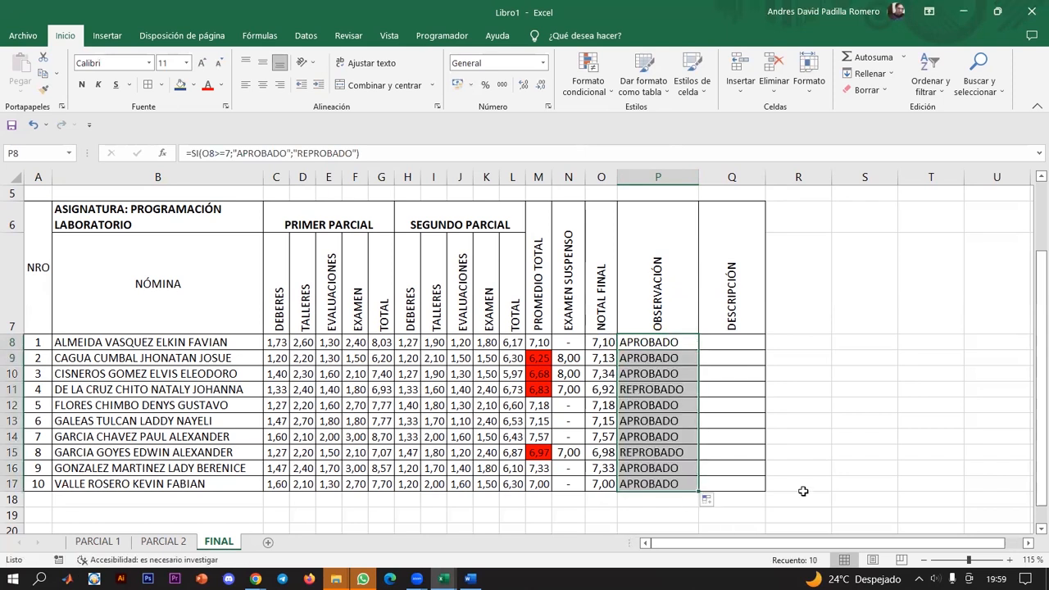
pyautogui.click(680, 453)
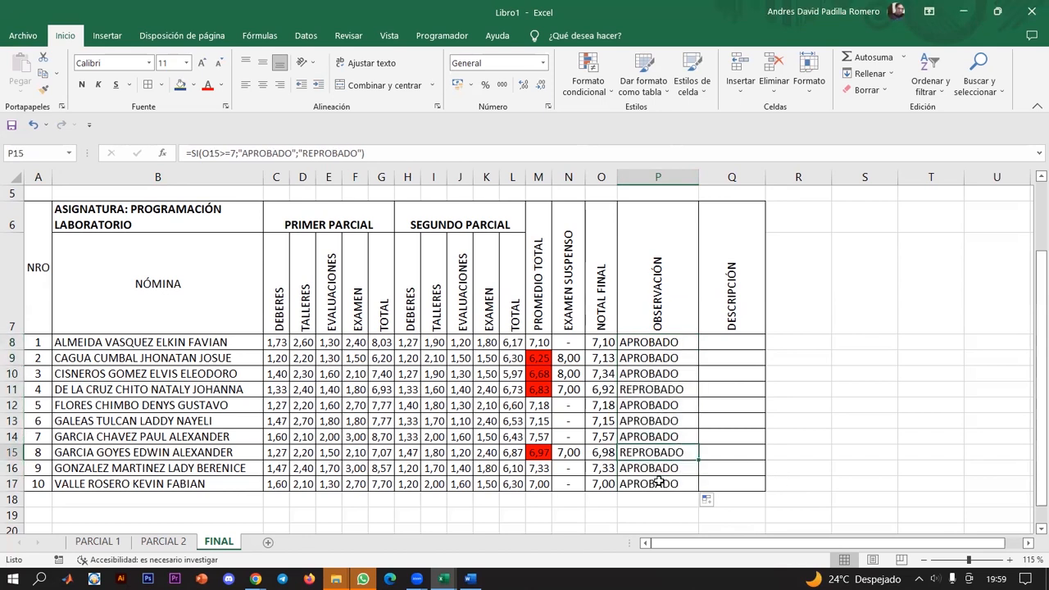
pyautogui.doubleClick(669, 391)
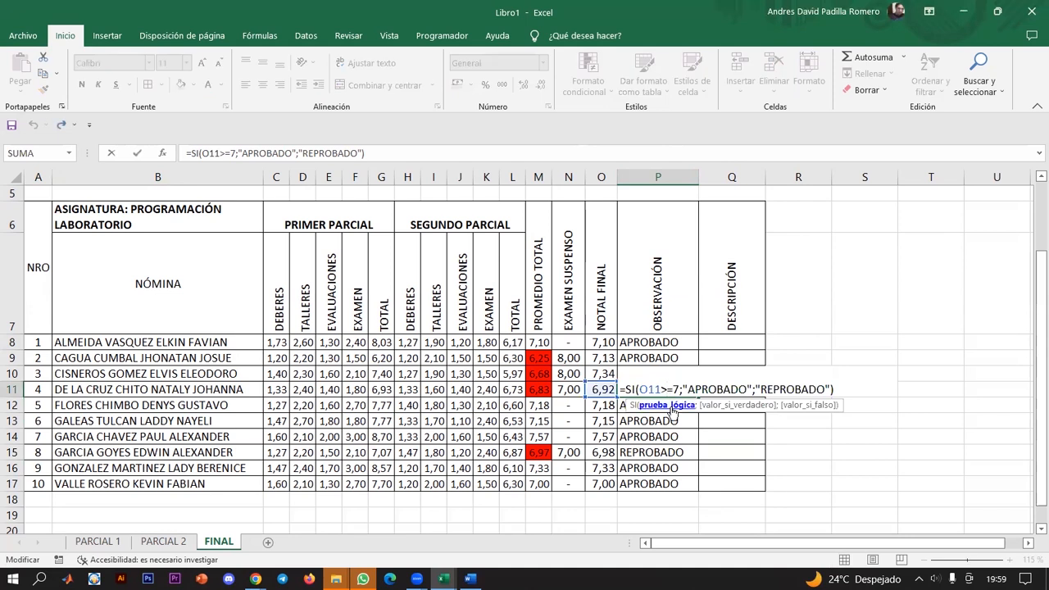
pyautogui.press('Return')
pyautogui.click(648, 456)
# - Set up a new conditional formatting rule for P8:P17 that targets cells whose specific text contains REPROBADO
pyautogui.moveTo(652, 343); pyautogui.dragTo(662, 484)
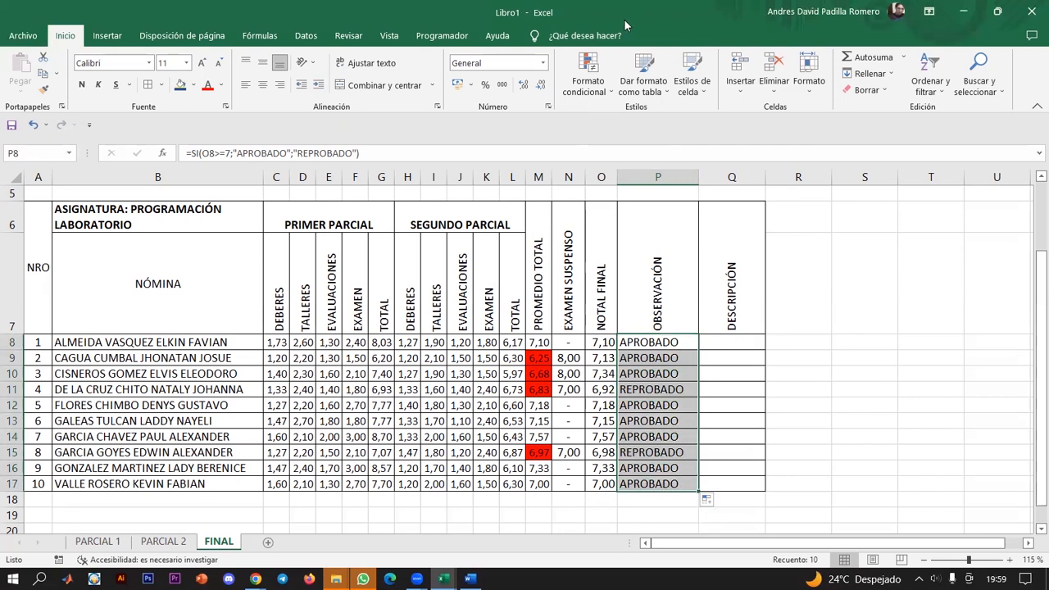
pyautogui.click(611, 92)
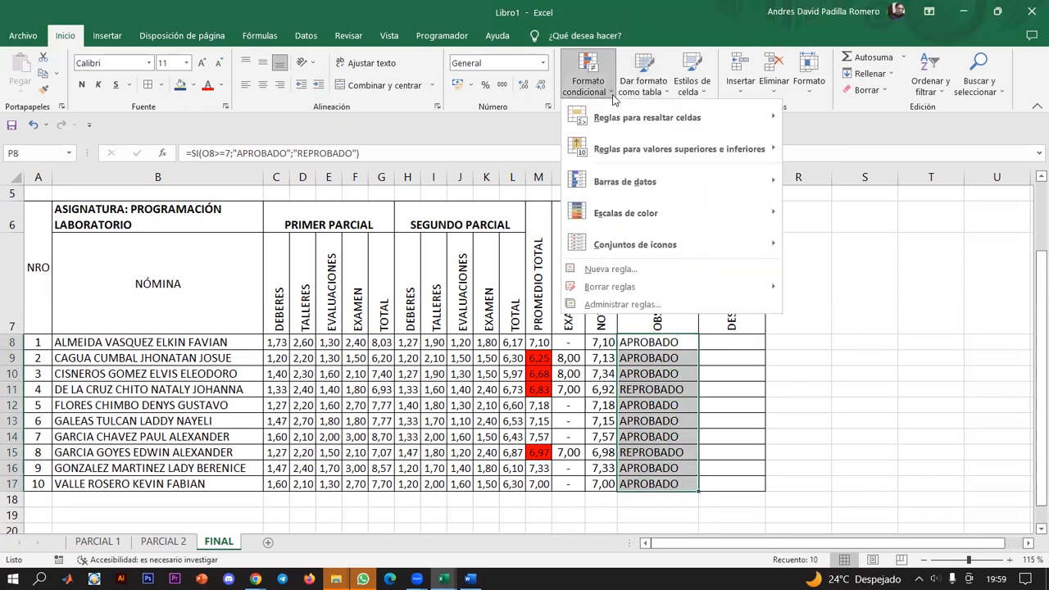
pyautogui.click(623, 269)
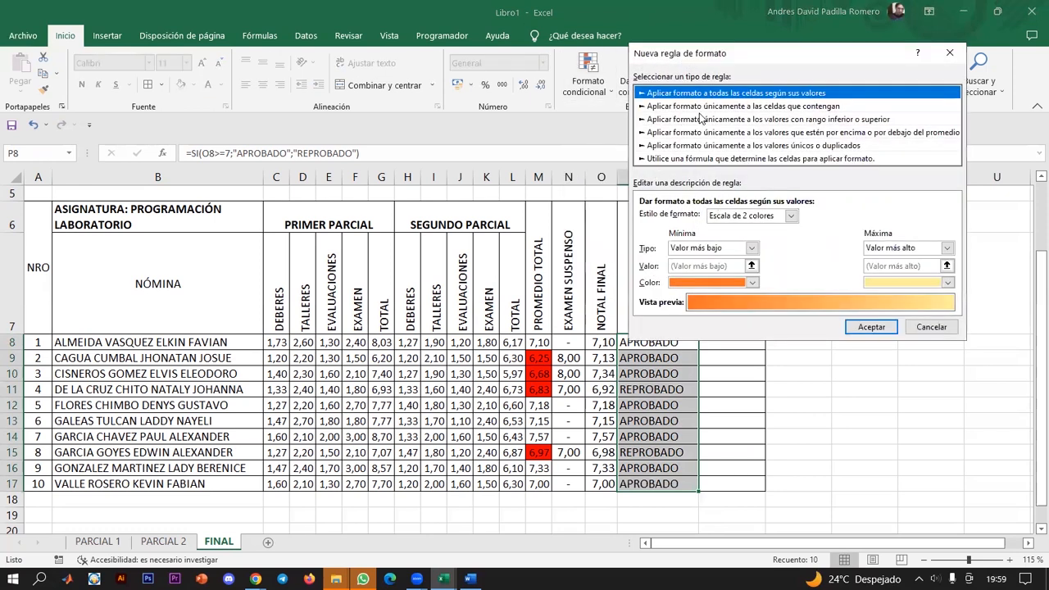
pyautogui.click(774, 107)
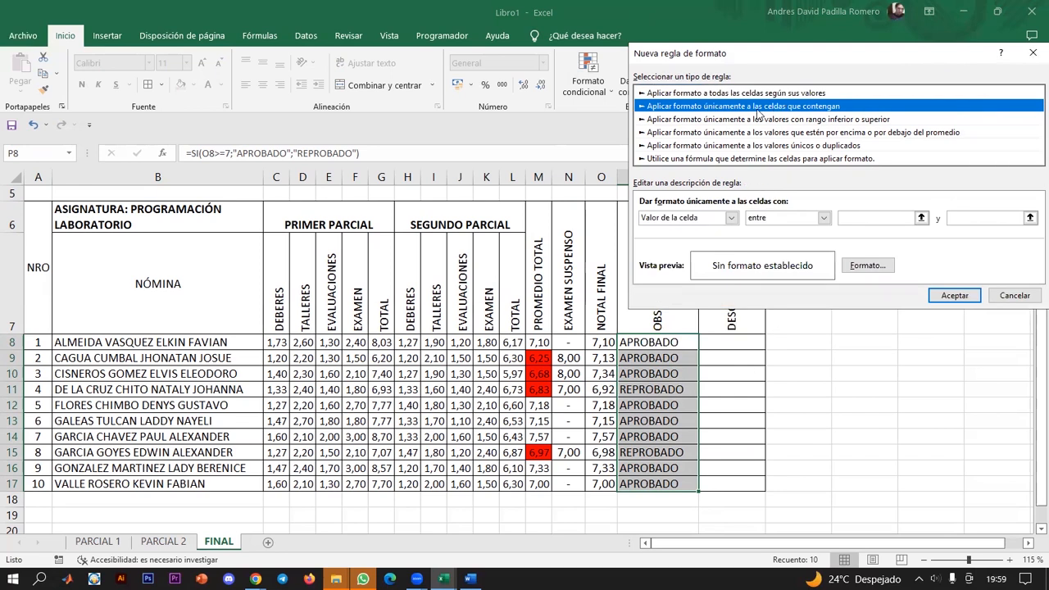
pyautogui.click(731, 218)
pyautogui.click(696, 241)
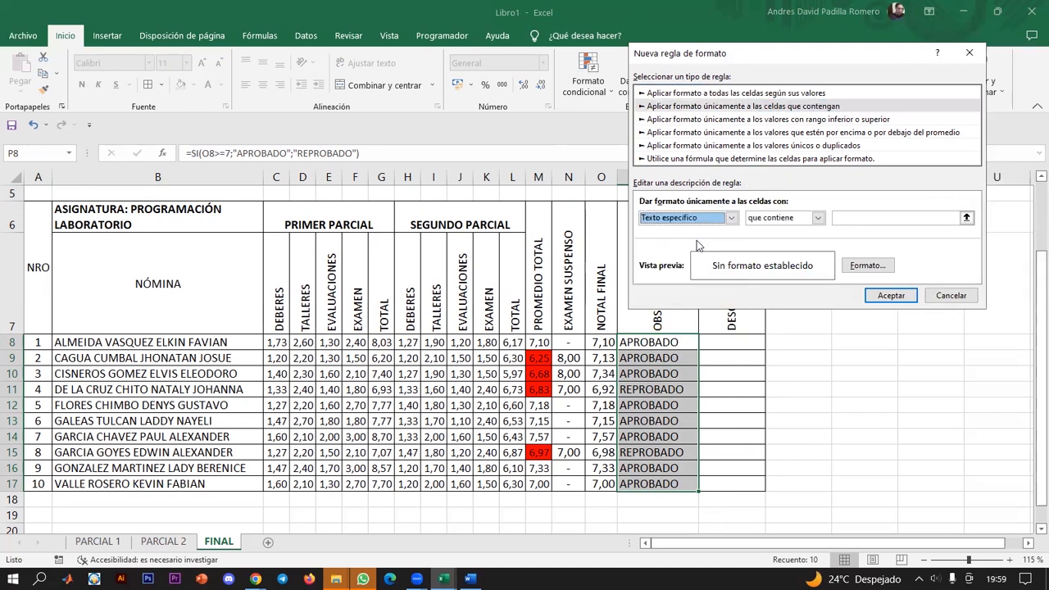
pyautogui.click(849, 217)
pyautogui.write('REPROBADO')
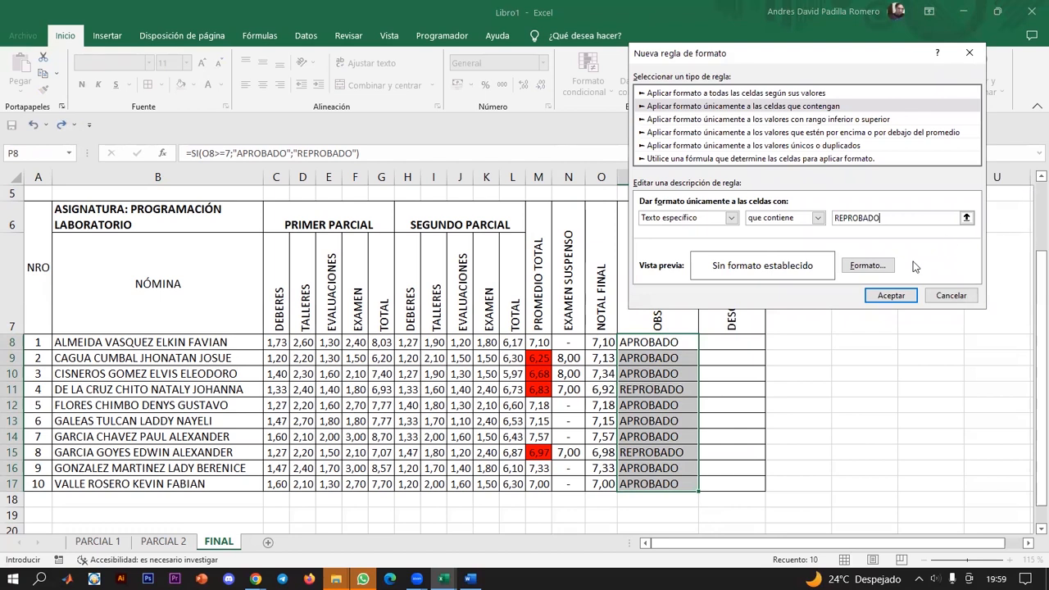
# - Give the REPROBADO rule a red background fill and apply it to the OBSERVACIÓN column
pyautogui.click(869, 267)
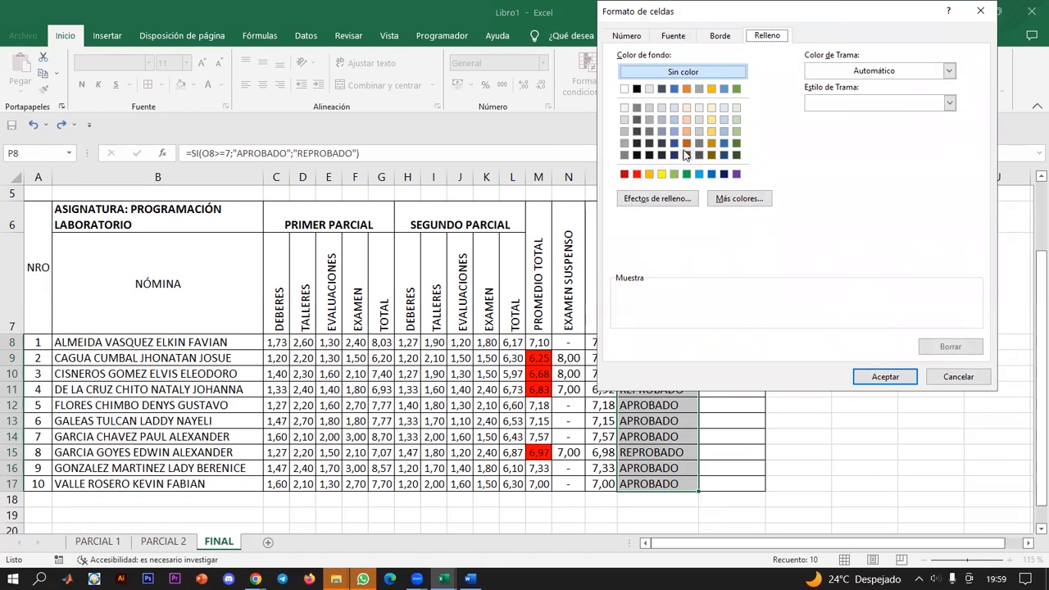
pyautogui.click(637, 173)
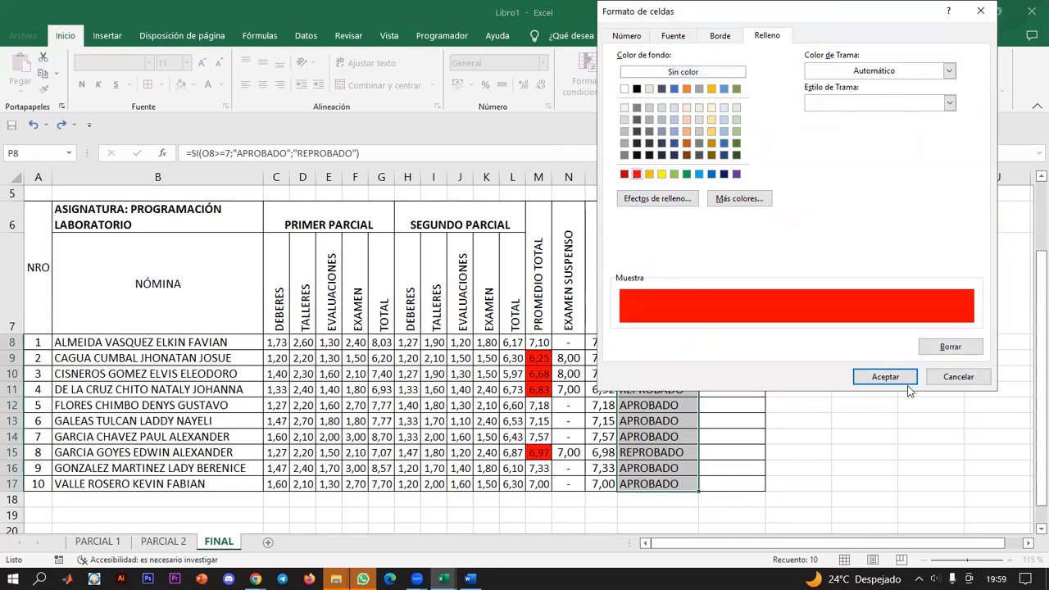
pyautogui.click(901, 375)
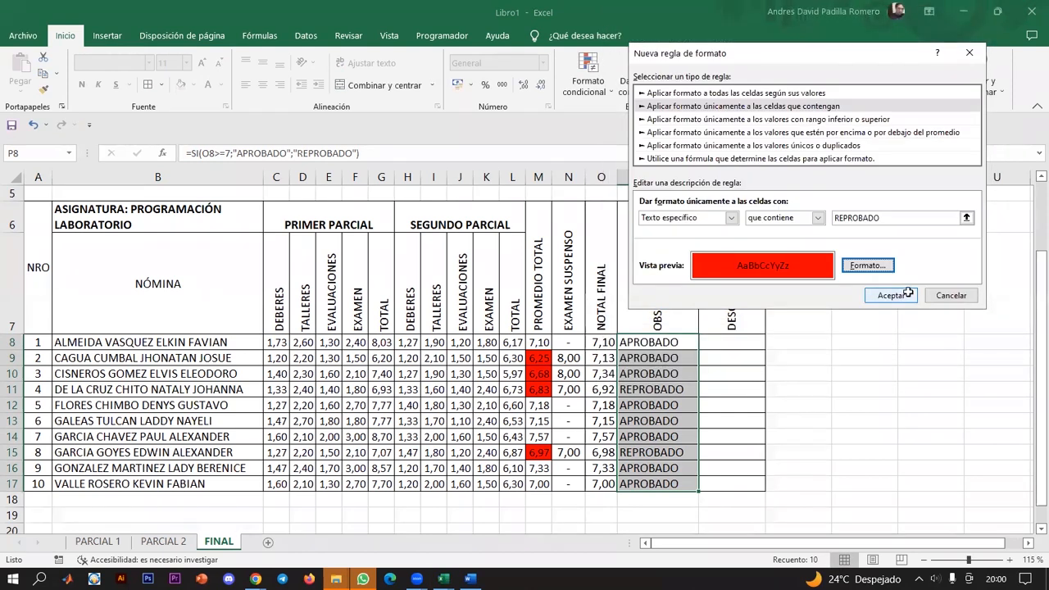
pyautogui.click(892, 295)
pyautogui.click(770, 420)
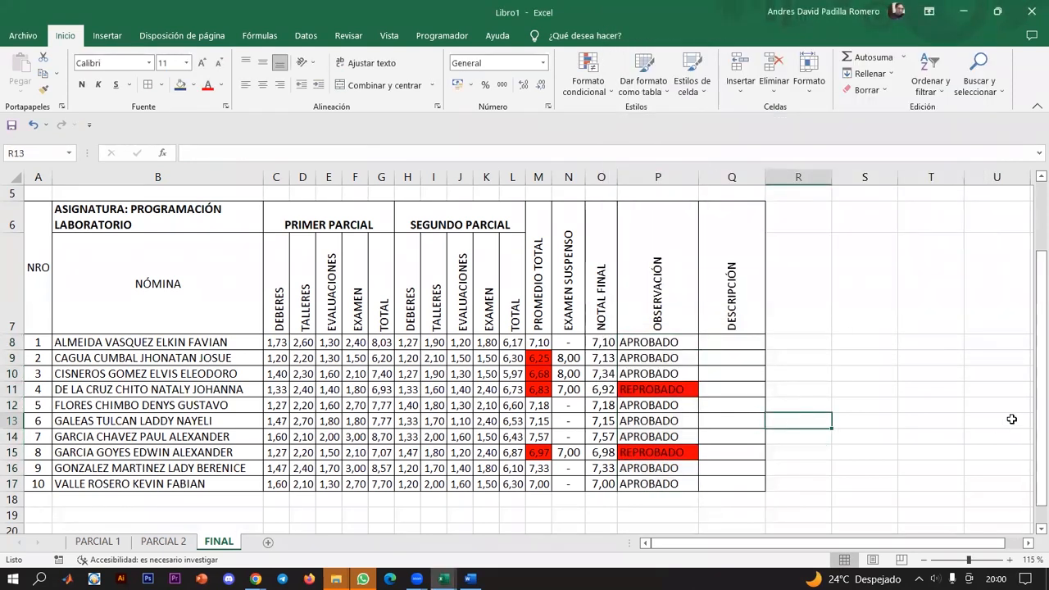
# - Set up a new conditional formatting rule for P8:P17 that targets cells whose specific text contains APROBADO
pyautogui.moveTo(642, 344); pyautogui.dragTo(649, 484)
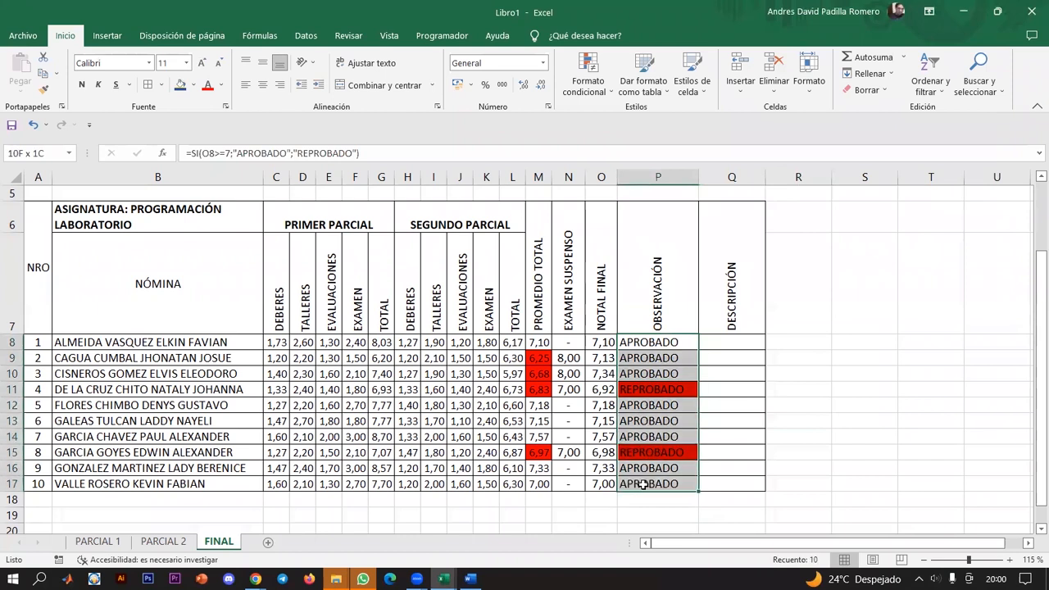
pyautogui.click(611, 92)
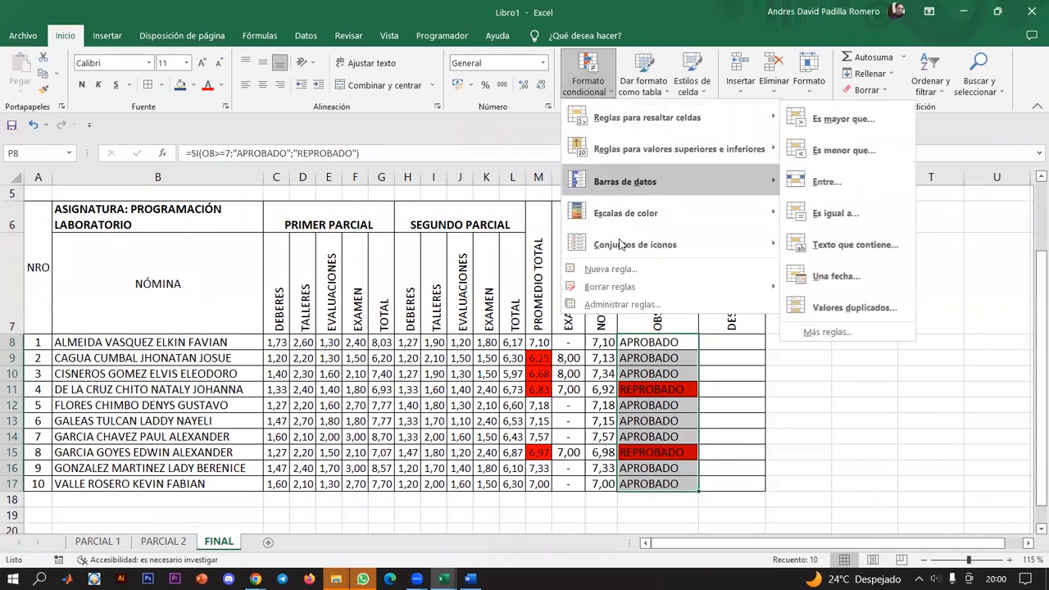
pyautogui.click(620, 273)
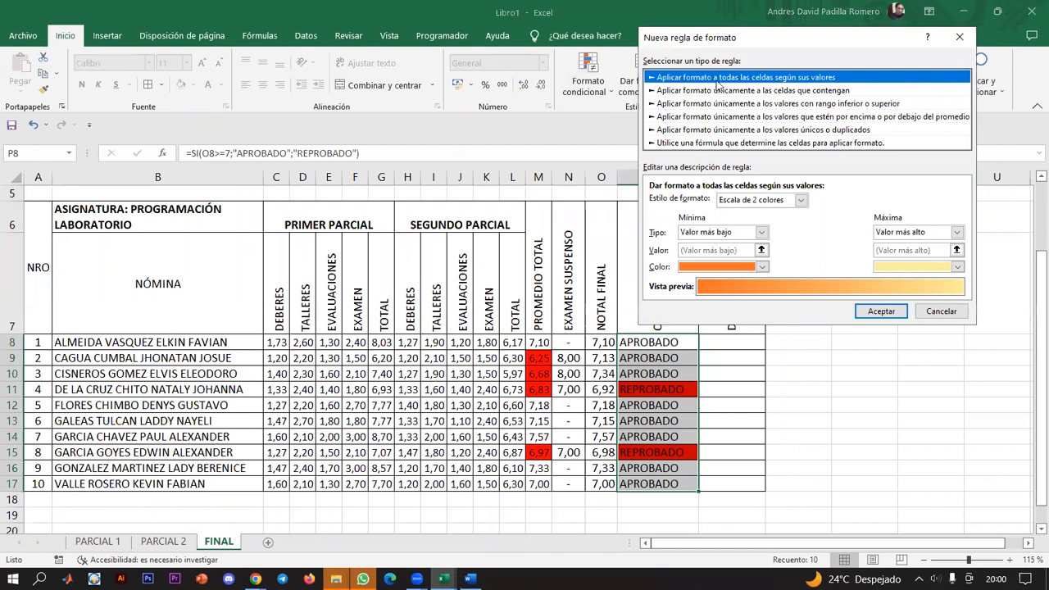
pyautogui.click(717, 91)
pyautogui.click(741, 202)
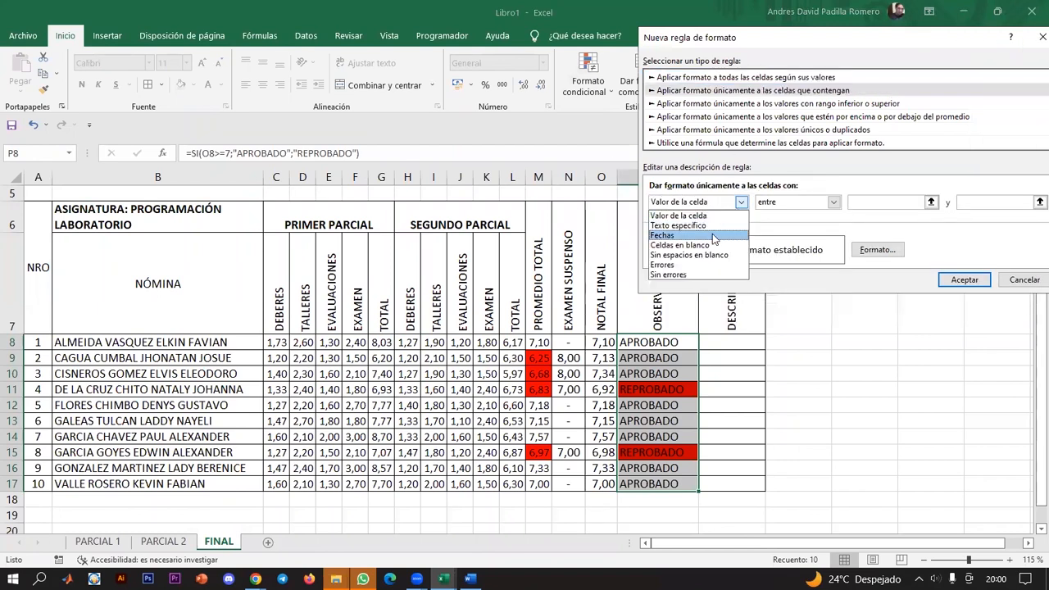
pyautogui.click(710, 221)
pyautogui.click(873, 205)
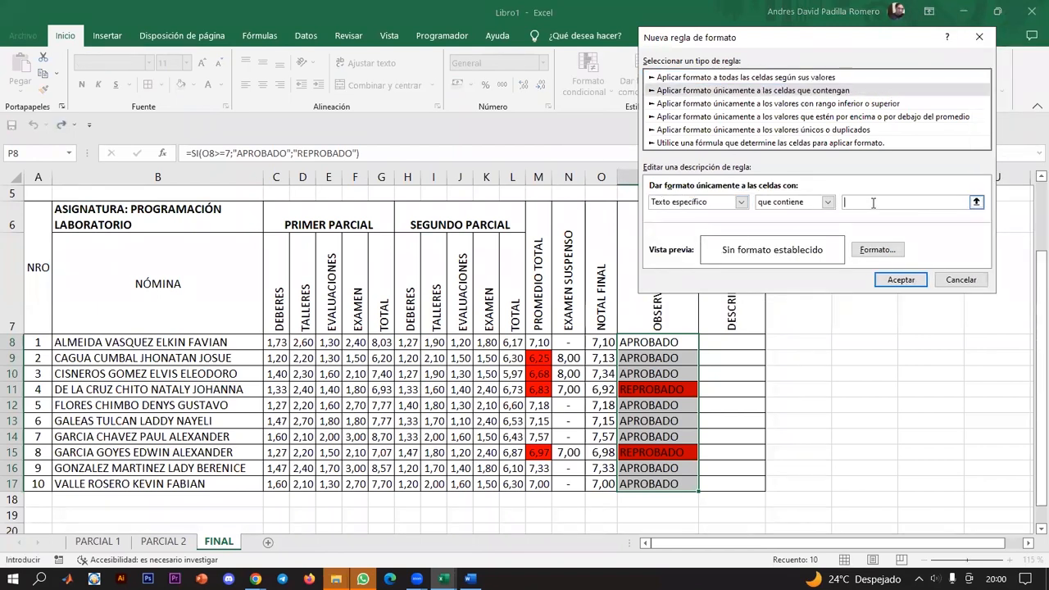
pyautogui.write('APROBADO')
# - Give the APROBADO rule a green background fill and apply it to the OBSERVACIÓN column
pyautogui.click(861, 253)
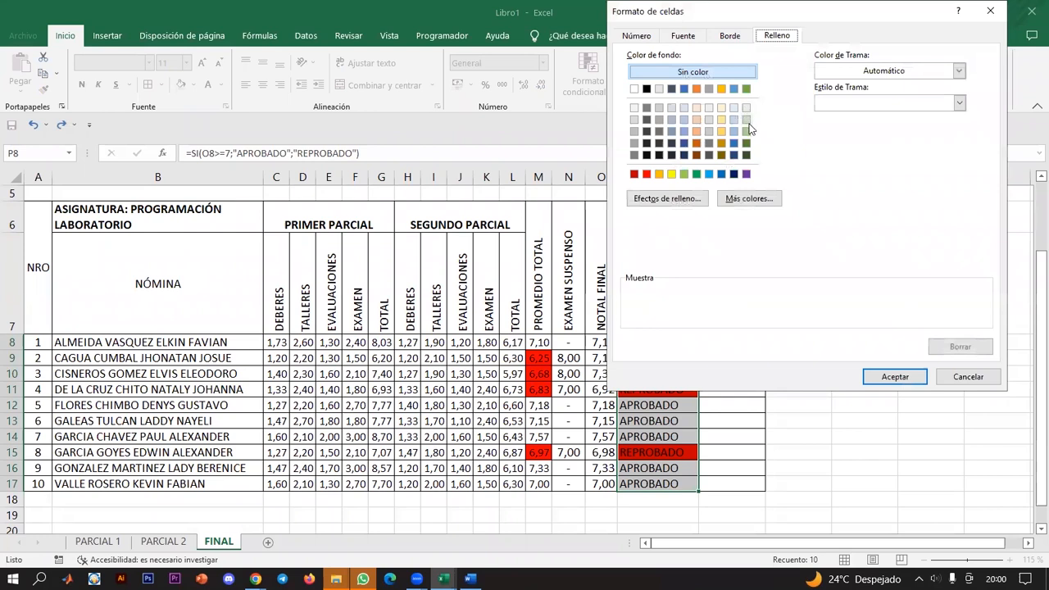
pyautogui.click(746, 89)
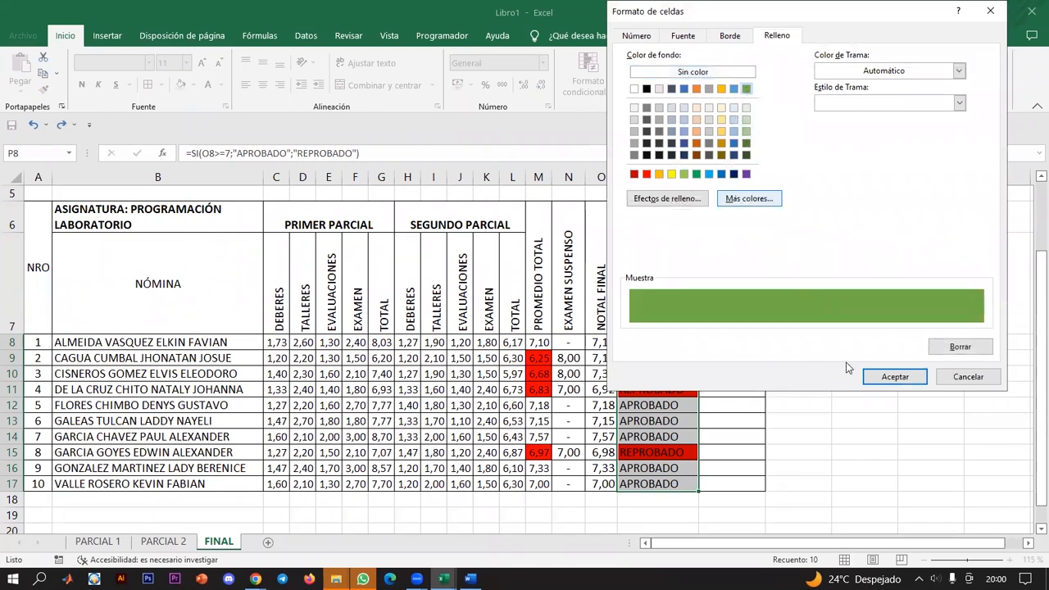
pyautogui.click(892, 378)
pyautogui.click(892, 282)
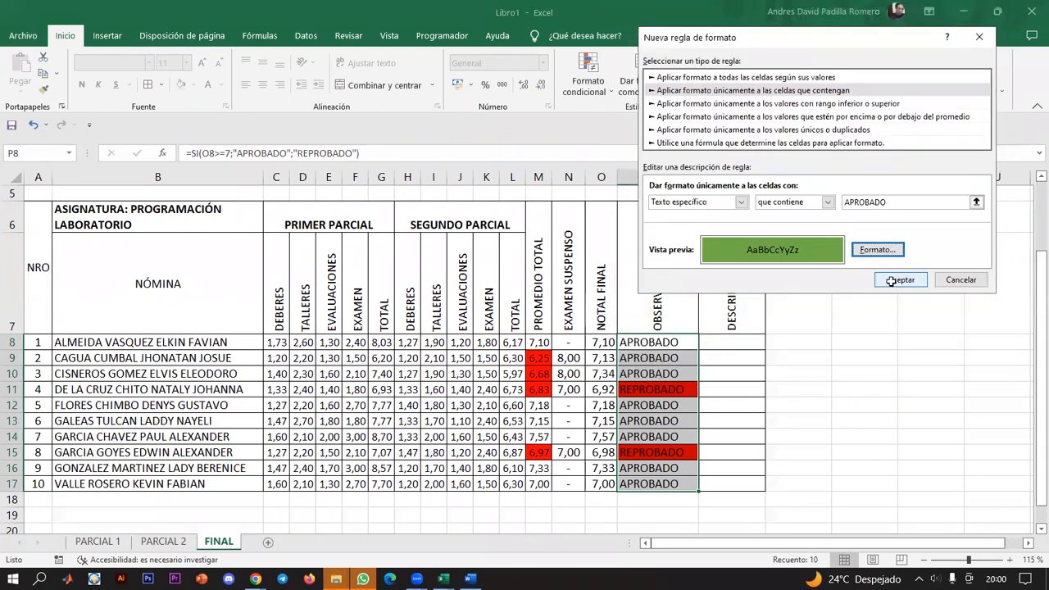
pyautogui.click(786, 400)
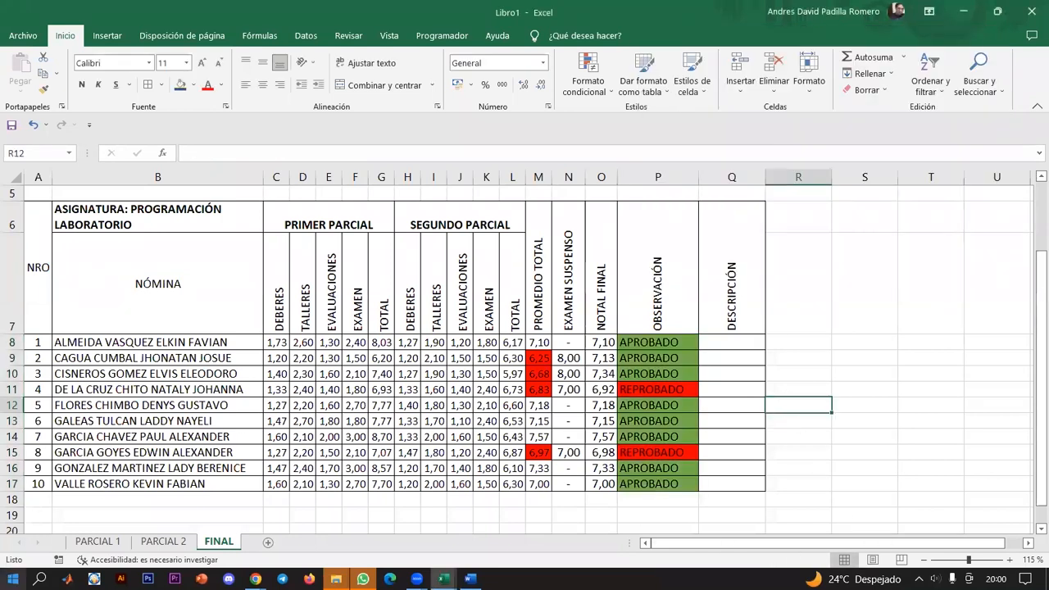
# - Compare student 5's row on PARCIAL 1 and FINAL, and set that student's TALLER 1 grade on PARCIAL 1 (F11) to 5
pyautogui.click(97, 542)
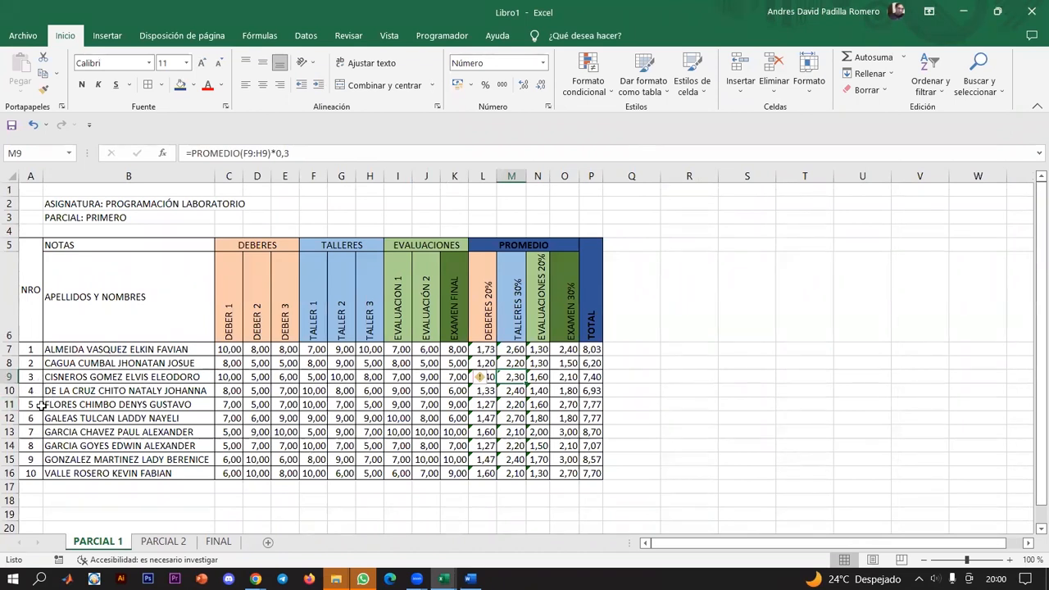
pyautogui.click(10, 405)
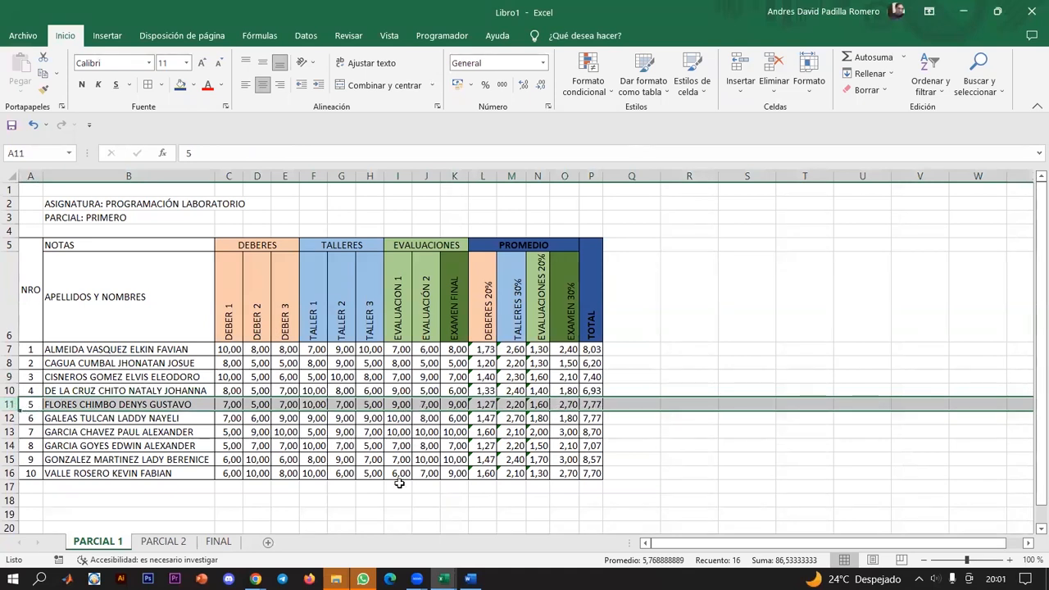
pyautogui.click(221, 542)
pyautogui.scroll(1, 66, 426)
pyautogui.click(14, 405)
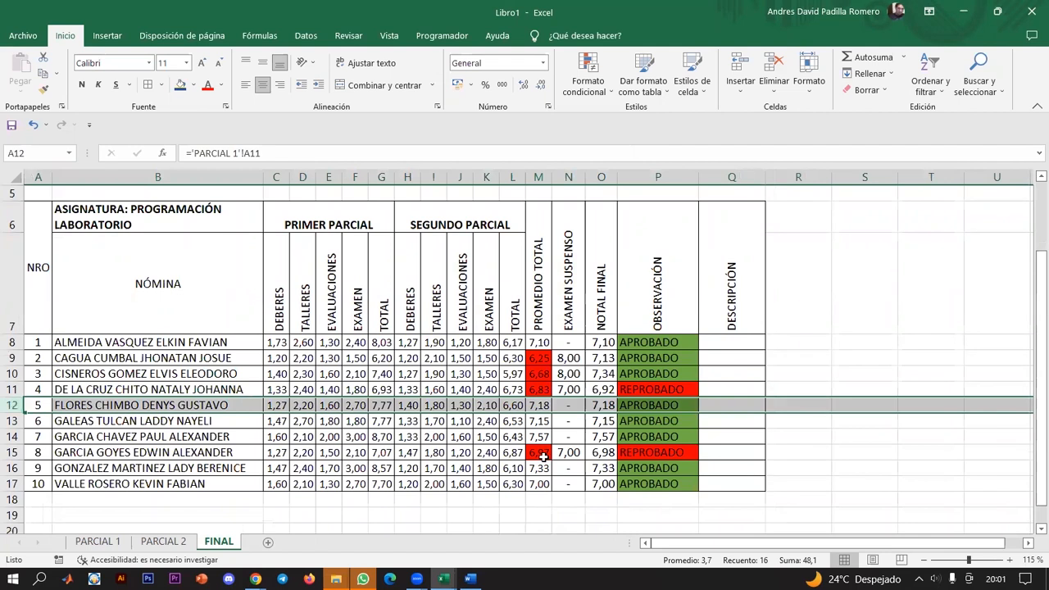
pyautogui.click(103, 542)
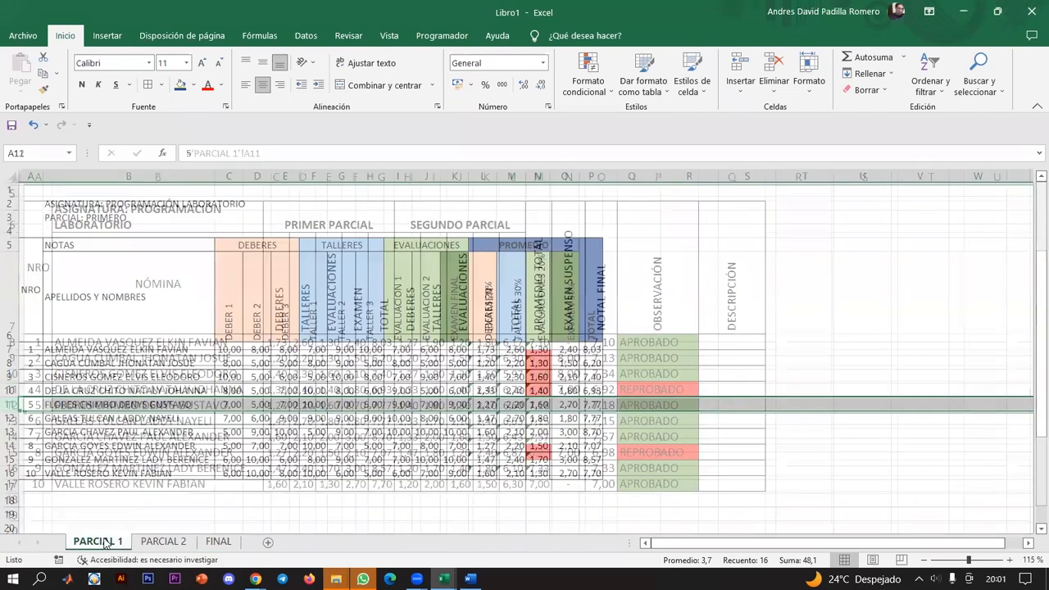
pyautogui.click(205, 433)
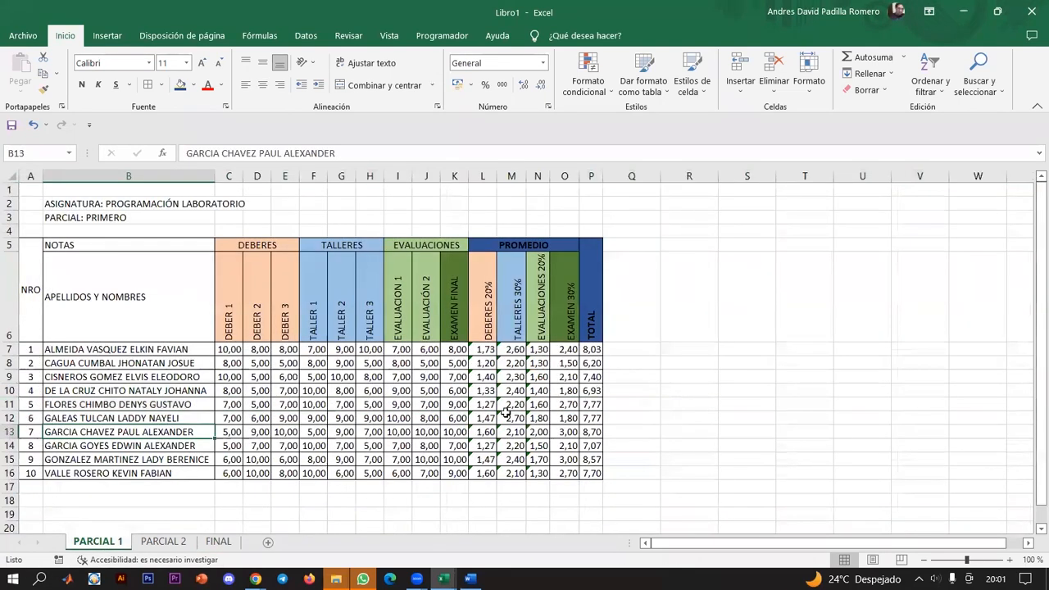
pyautogui.click(288, 405)
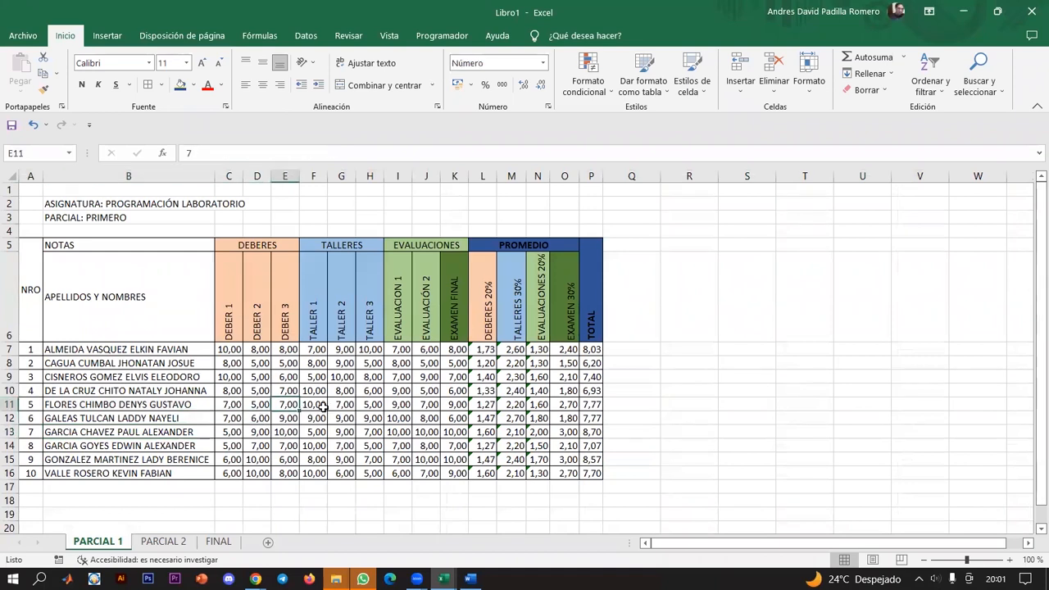
pyautogui.click(319, 407)
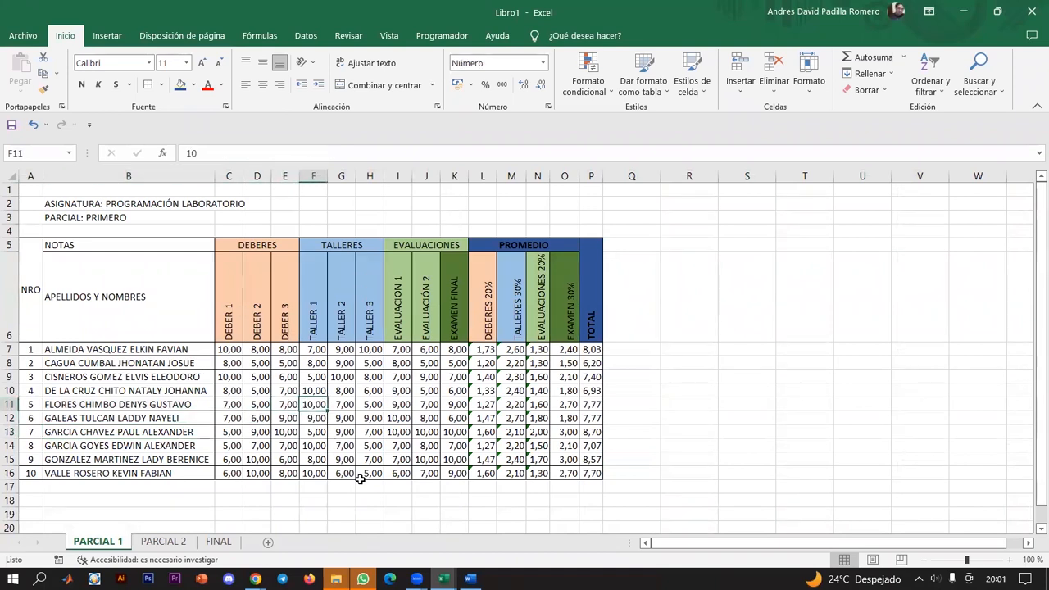
pyautogui.write('5')
pyautogui.press('Return')
# - Set student 5's EXAMEN FINAL grade on PARCIAL 1 (K11) to 7
pyautogui.press('Up')
pyautogui.press('Right')
pyautogui.press('Right')
pyautogui.press('Right')
pyautogui.press('Right')
pyautogui.press('Right')
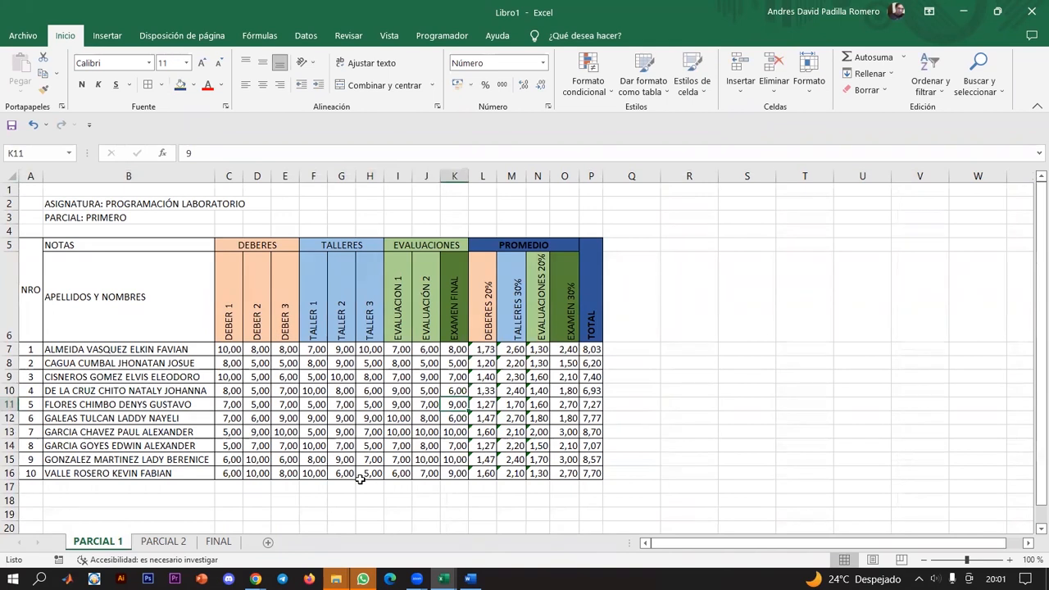
pyautogui.write('7')
pyautogui.press('Return')
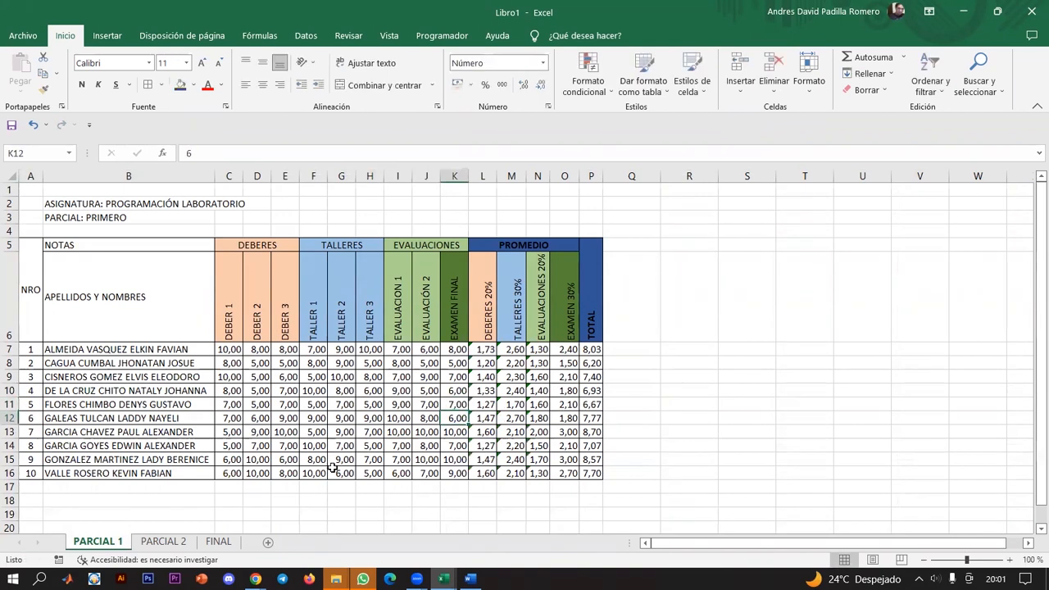
# - On the FINAL sheet, replace student 5's EXAMEN SUSPENSO formula in N12 with 6 and show it with two decimals
pyautogui.click(215, 542)
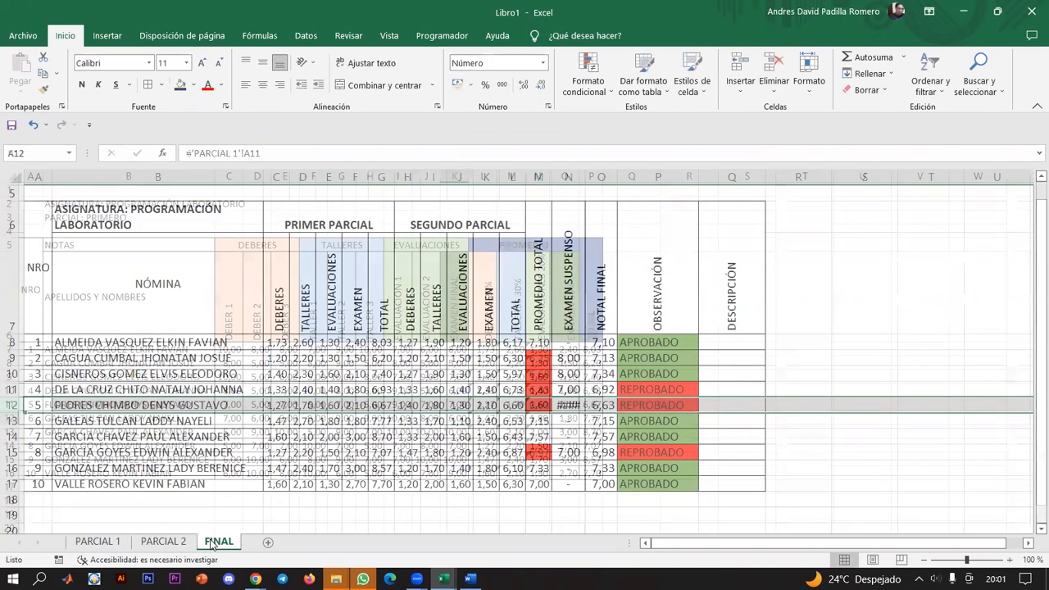
pyautogui.click(574, 407)
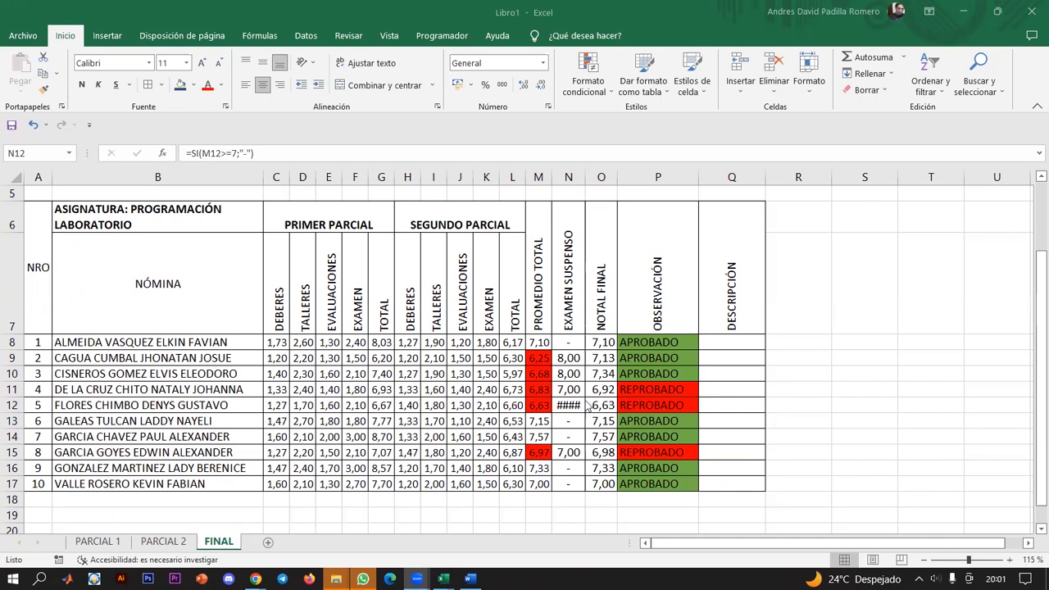
pyautogui.click(576, 406)
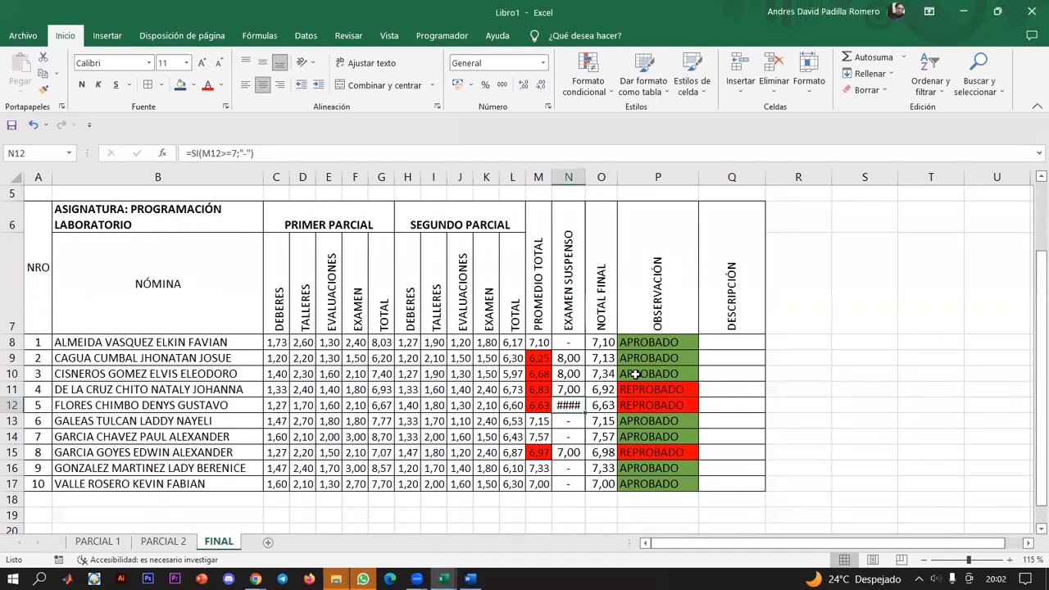
pyautogui.write('6')
pyautogui.press('Return')
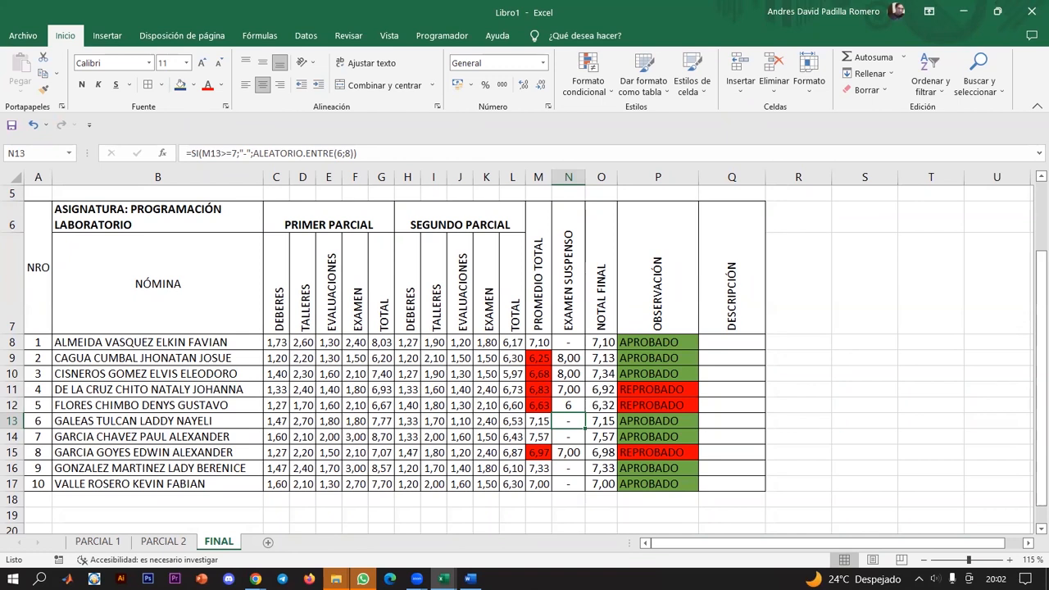
pyautogui.click(573, 406)
pyautogui.click(524, 86)
pyautogui.click(523, 88)
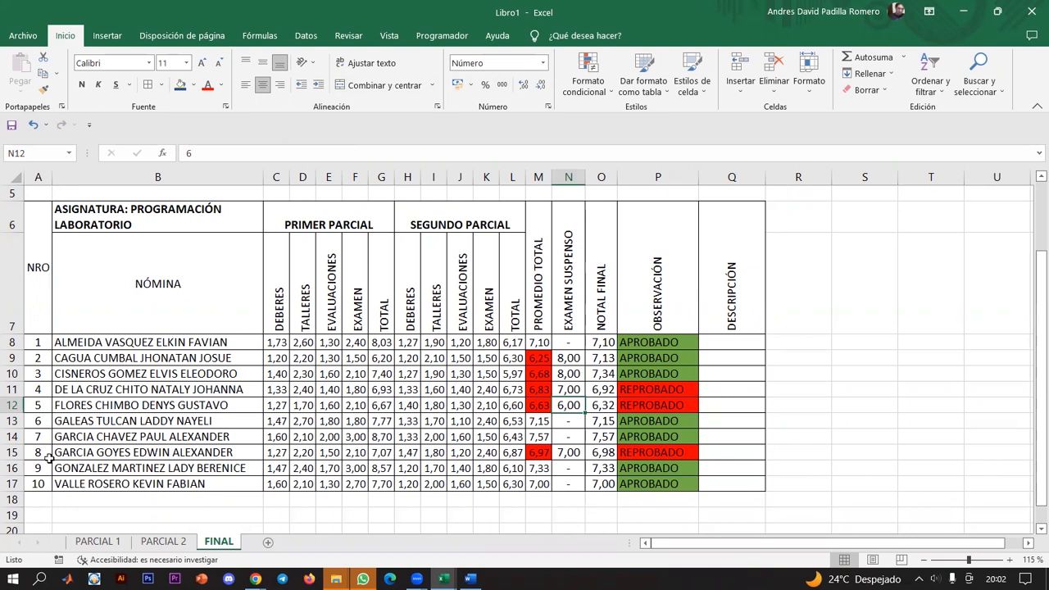
# - Review the grade tables on PARCIAL 1 and PARCIAL 2 and the resulting averages and observations on FINAL
pyautogui.click(109, 546)
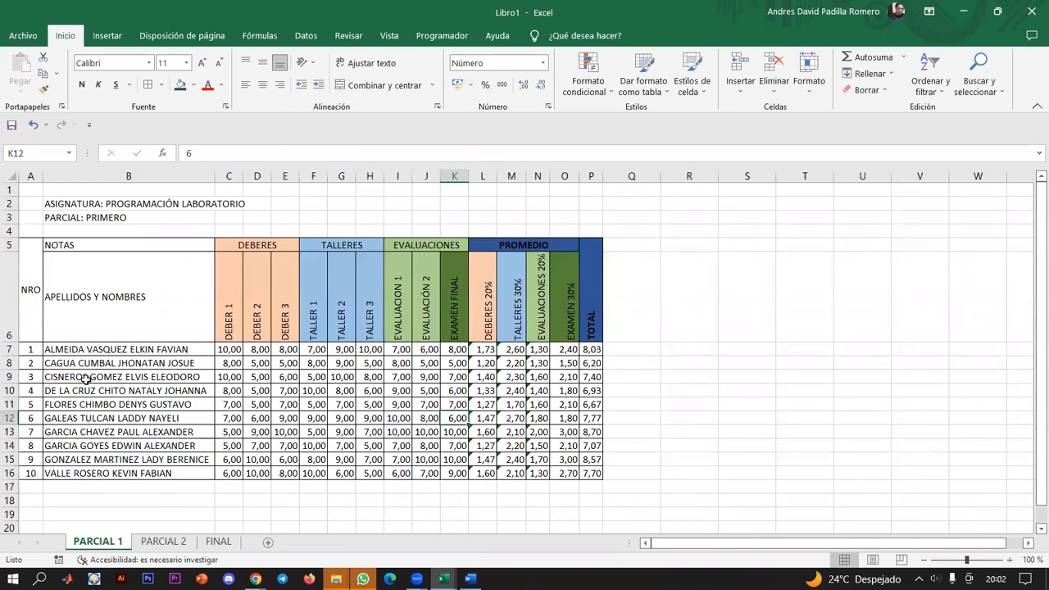
pyautogui.keyDown('ctrl'); pyautogui.scroll(2, 66, 385); pyautogui.keyUp('ctrl')
pyautogui.scroll(-1, 63, 396)
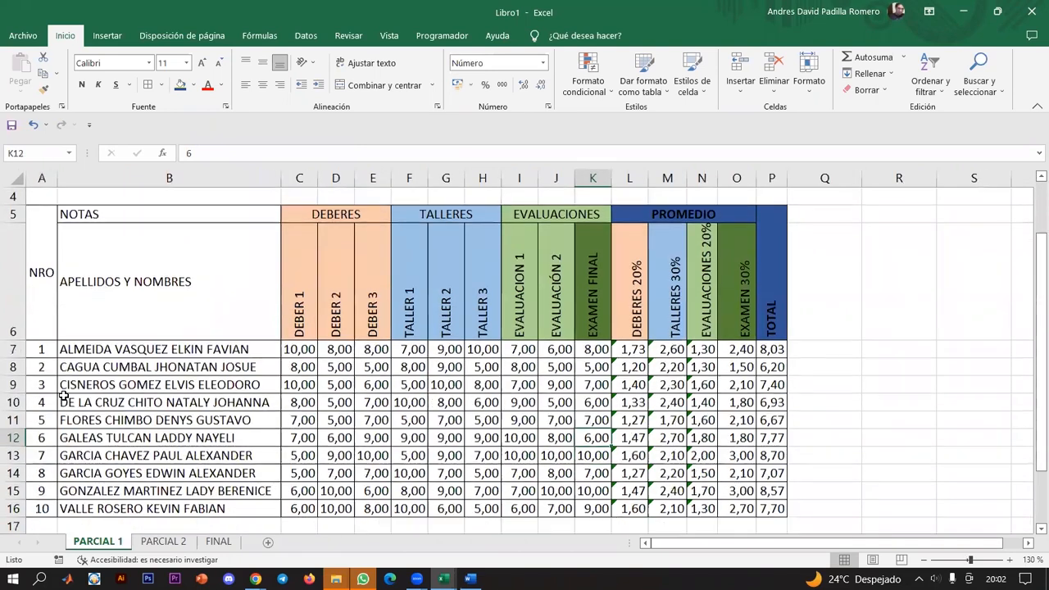
pyautogui.scroll(-2, 63, 396)
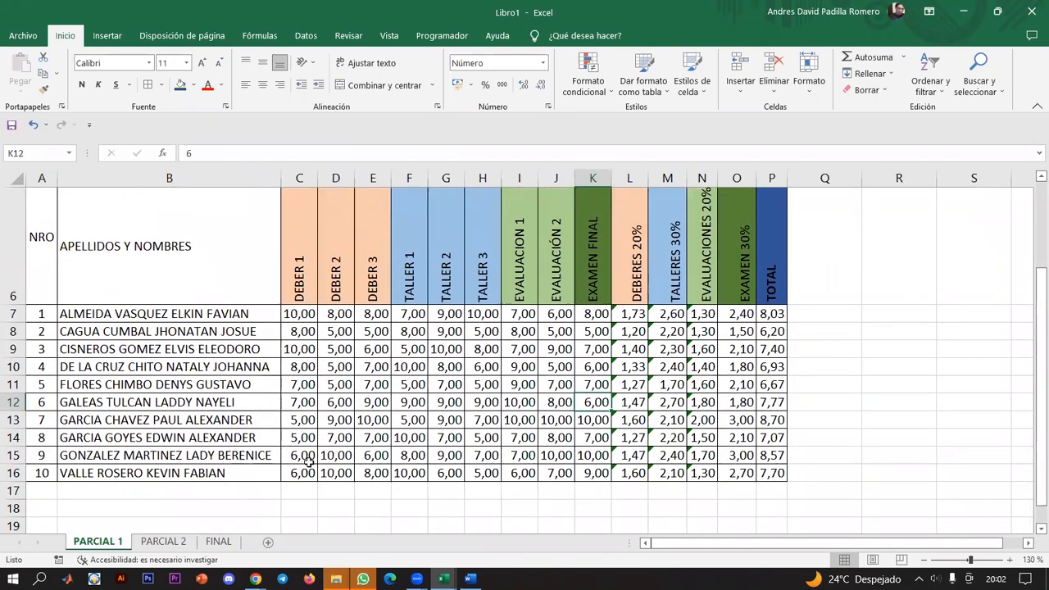
pyautogui.click(167, 549)
pyautogui.click(223, 548)
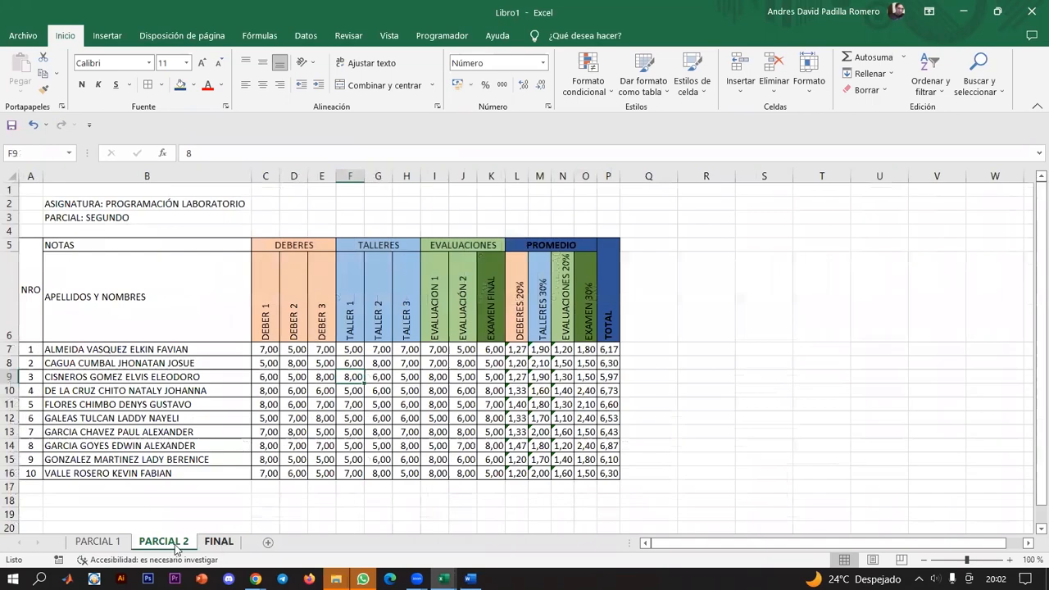
pyautogui.click(158, 543)
pyautogui.click(99, 547)
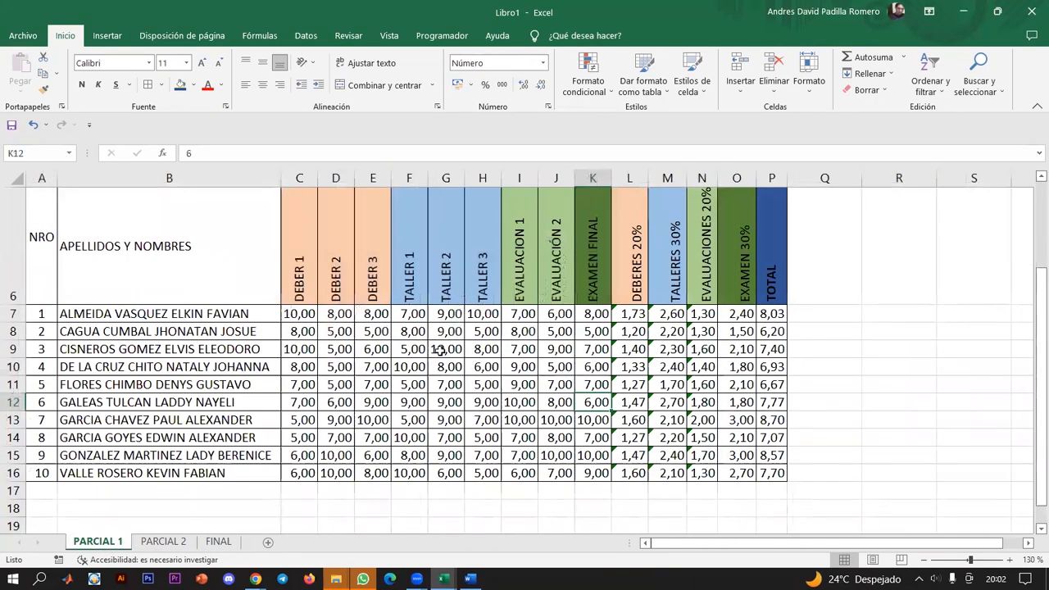
pyautogui.click(328, 349)
pyautogui.click(297, 318)
pyautogui.click(311, 346)
pyautogui.click(410, 367)
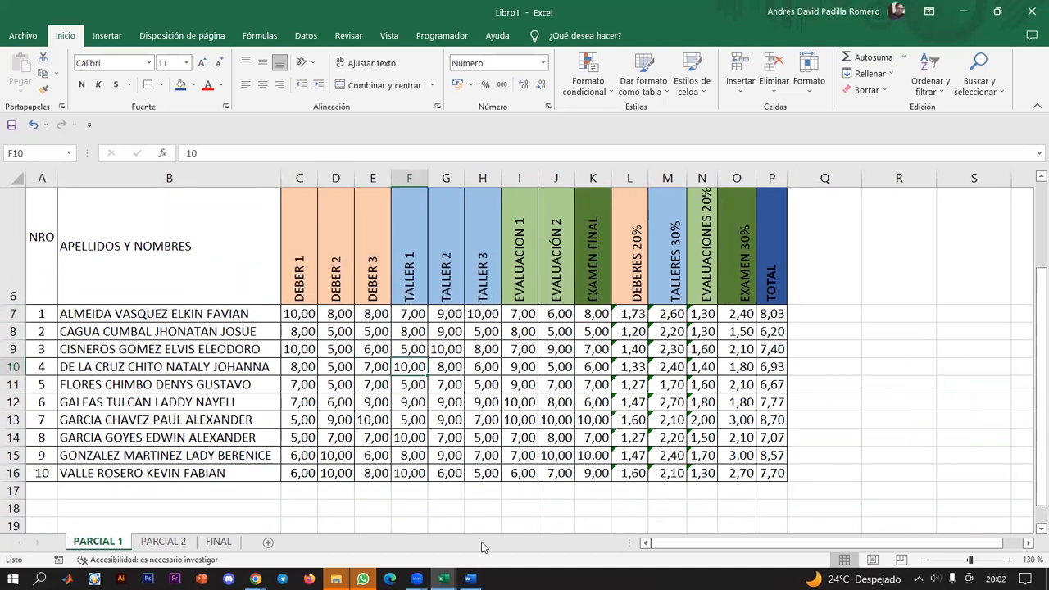
pyautogui.click(222, 542)
pyautogui.keyDown('ctrl'); pyautogui.scroll(1, 464, 506); pyautogui.keyUp('ctrl')
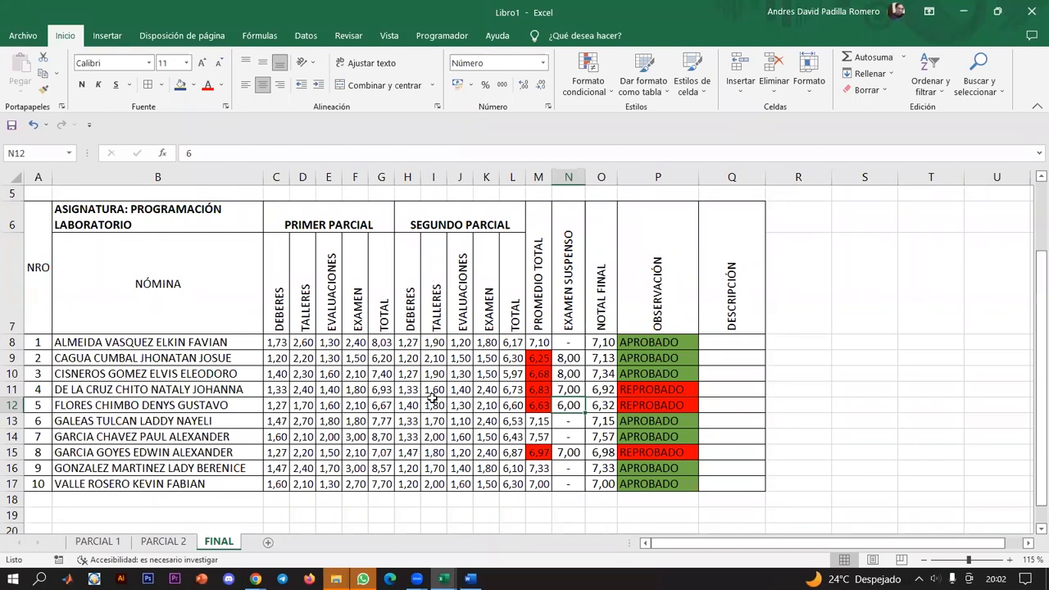
pyautogui.scroll(2, 402, 398)
pyautogui.scroll(-3, 397, 400)
pyautogui.scroll(1, 394, 404)
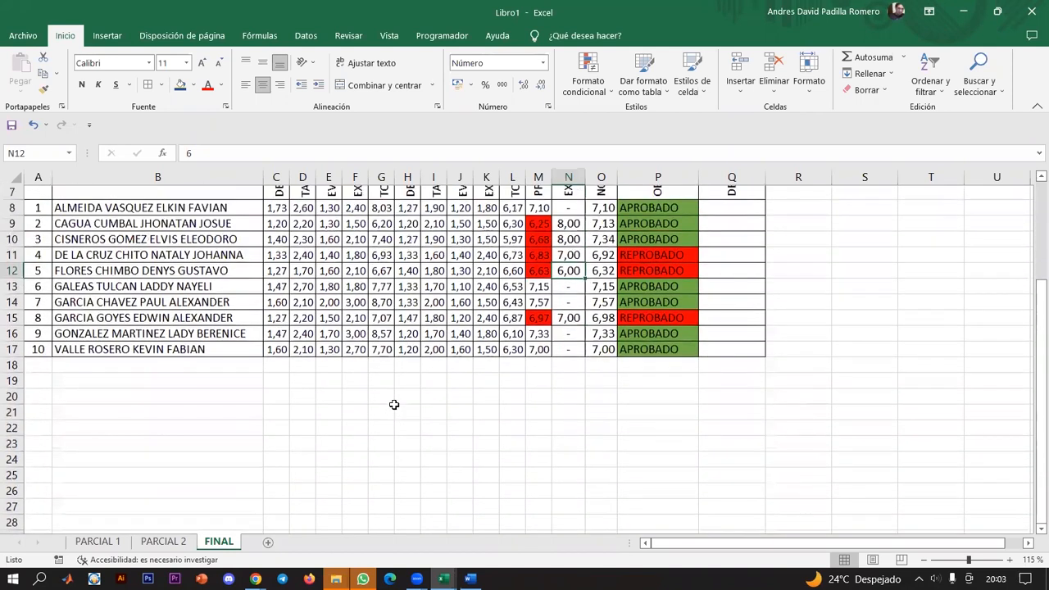
pyautogui.scroll(1, 394, 404)
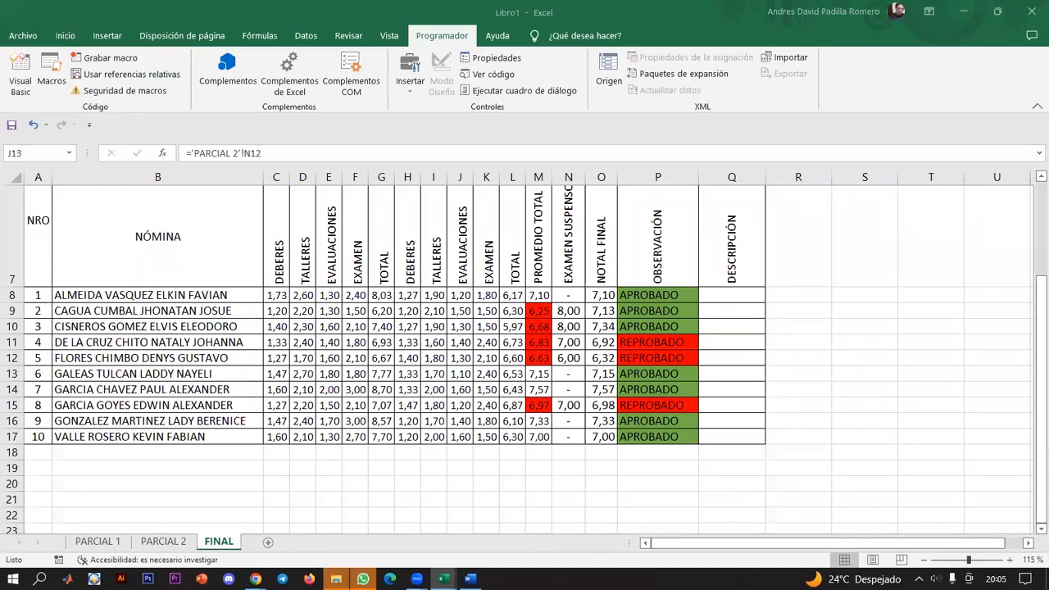
# - Enter the first grade range, 0 - 5, in S8 beside the DESCRIPCIÓN column
pyautogui.click(739, 295)
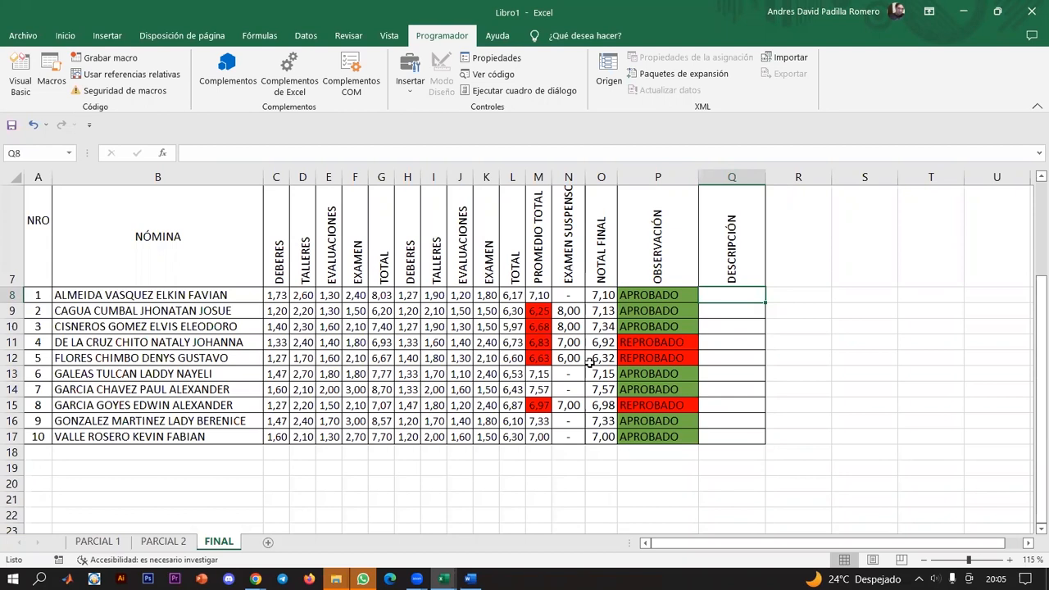
pyautogui.click(871, 295)
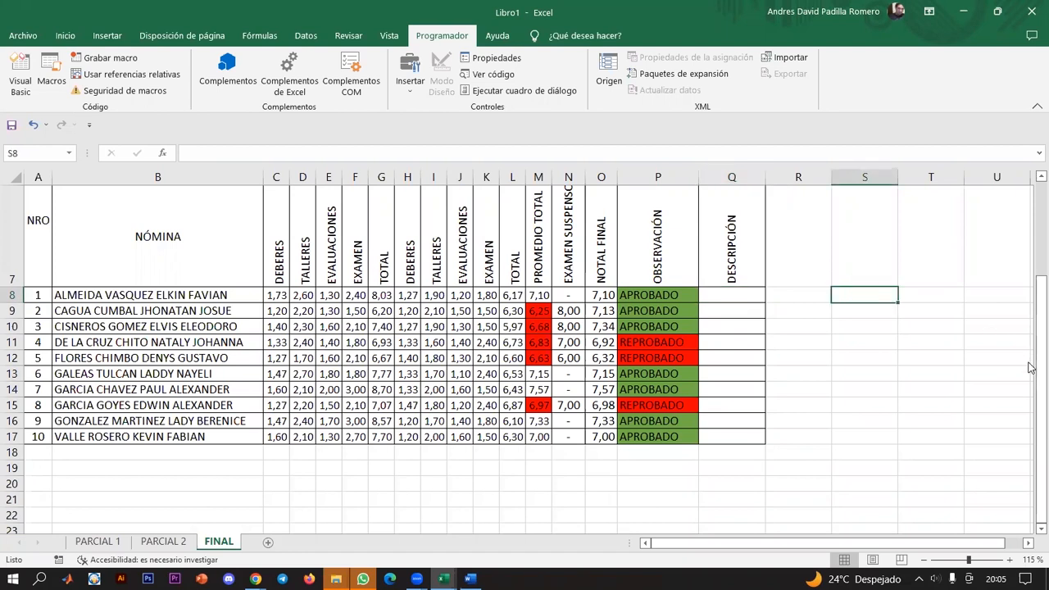
pyautogui.write('0 -')
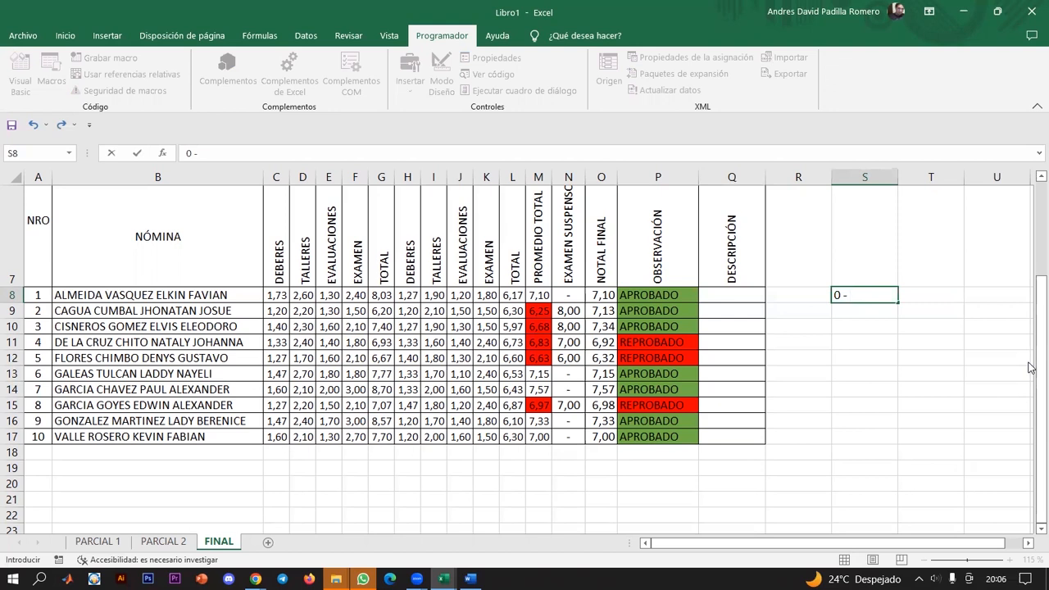
pyautogui.write('5')
pyautogui.press('Return')
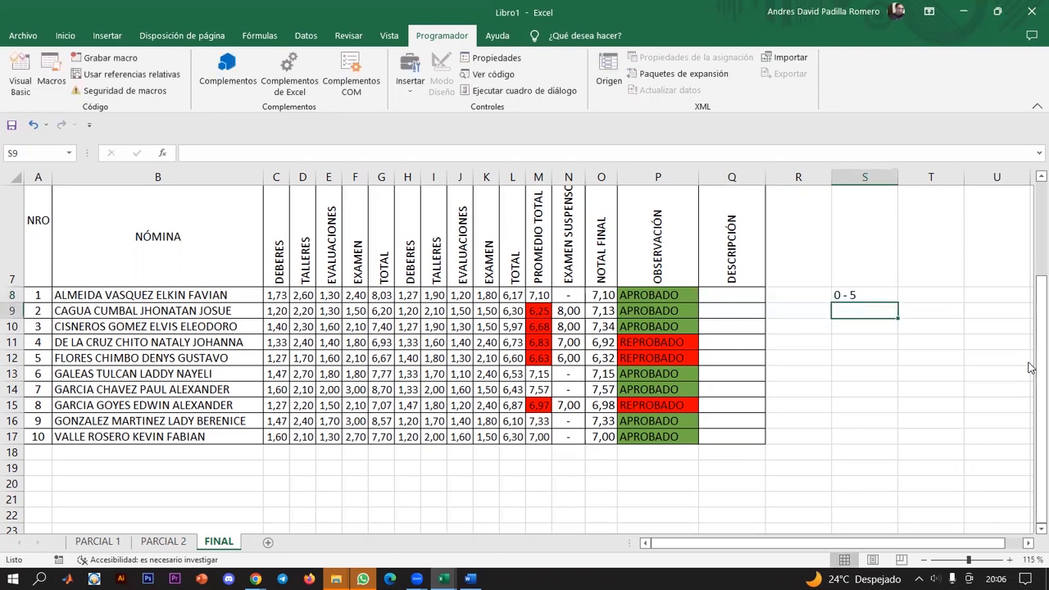
# - Enter the second grade range, 5,1 - 6,99, in S9 on the FINAL sheet
pyautogui.write('0')
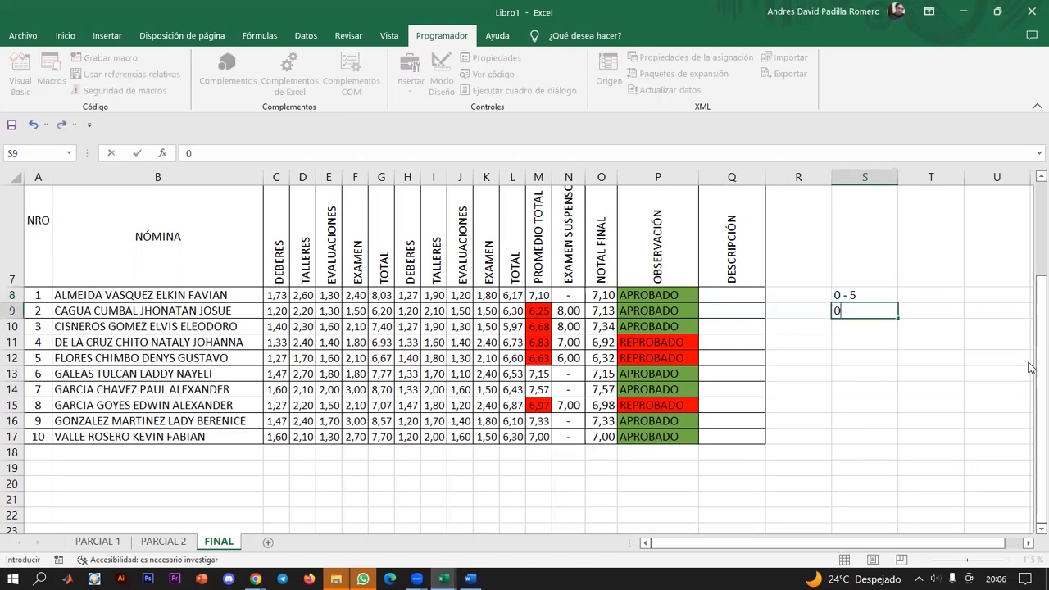
pyautogui.press('BackSpace')
pyautogui.write('54')
pyautogui.press('BackSpace')
pyautogui.write(',1 - 6,99')
pyautogui.press('Return')
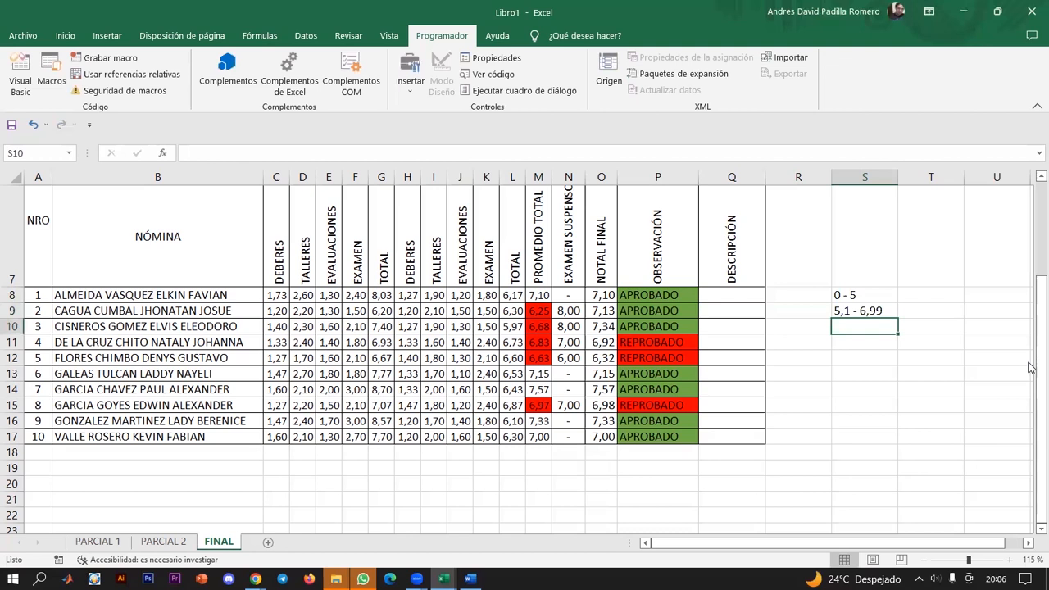
# - Try to enter the third grade range, 7 - 8, in S10
pyautogui.write('7')
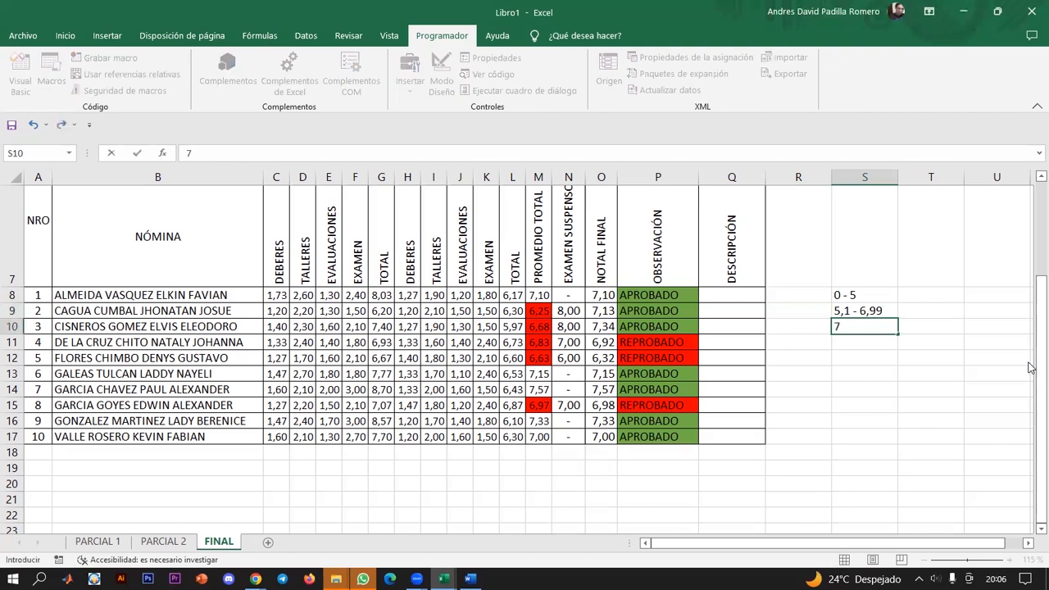
pyautogui.write(' -')
pyautogui.write(' 8')
pyautogui.press('Return')
pyautogui.press('Up')
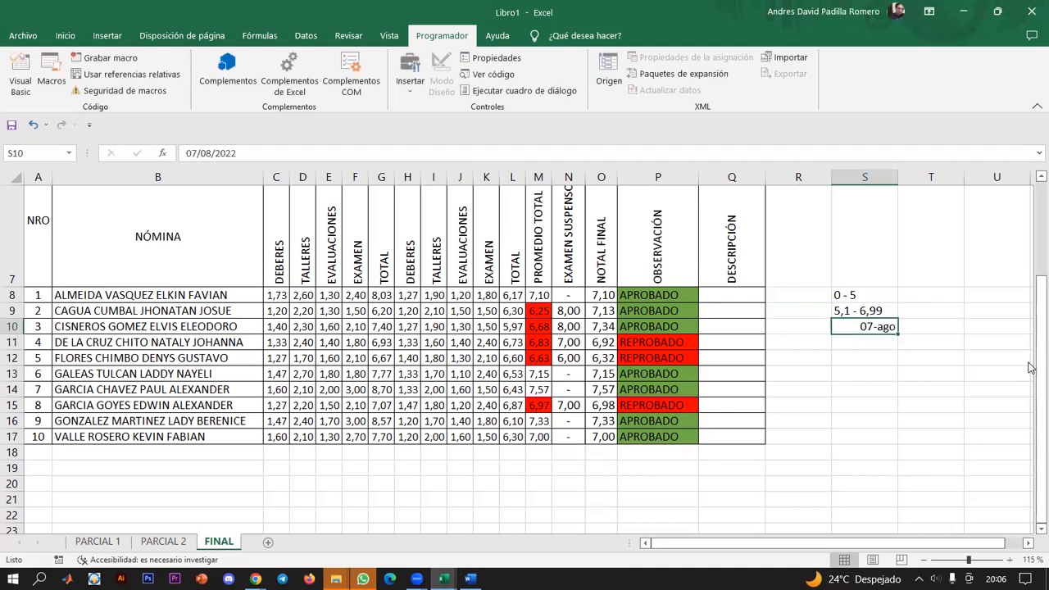
# - Try formatting S10 as Número and General, and re-enter the range 7 - 8 under the General format
pyautogui.scroll(-1, 1031, 368)
pyautogui.scroll(2, 920, 201)
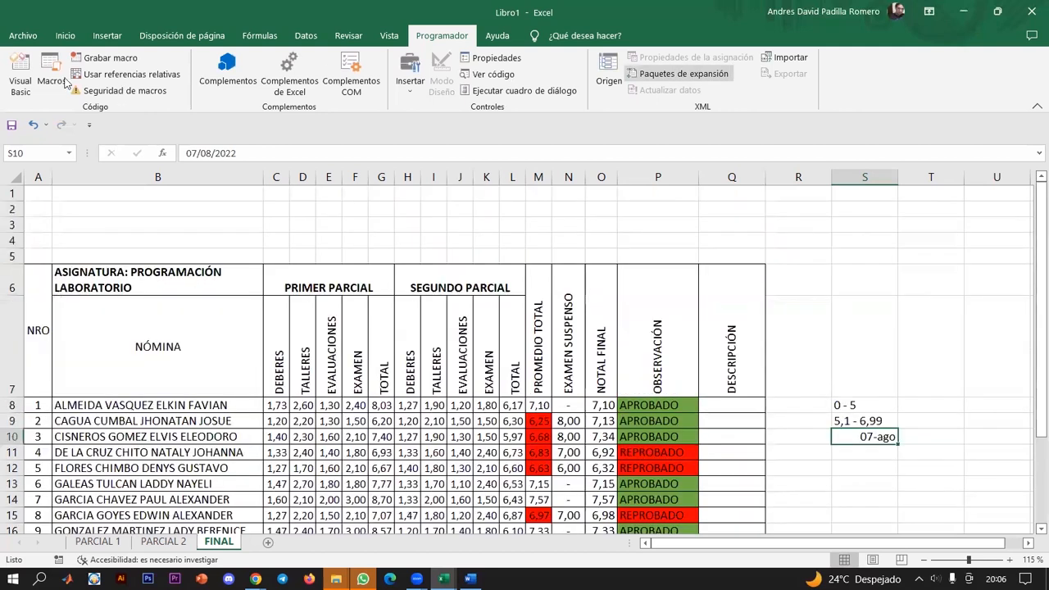
pyautogui.click(71, 36)
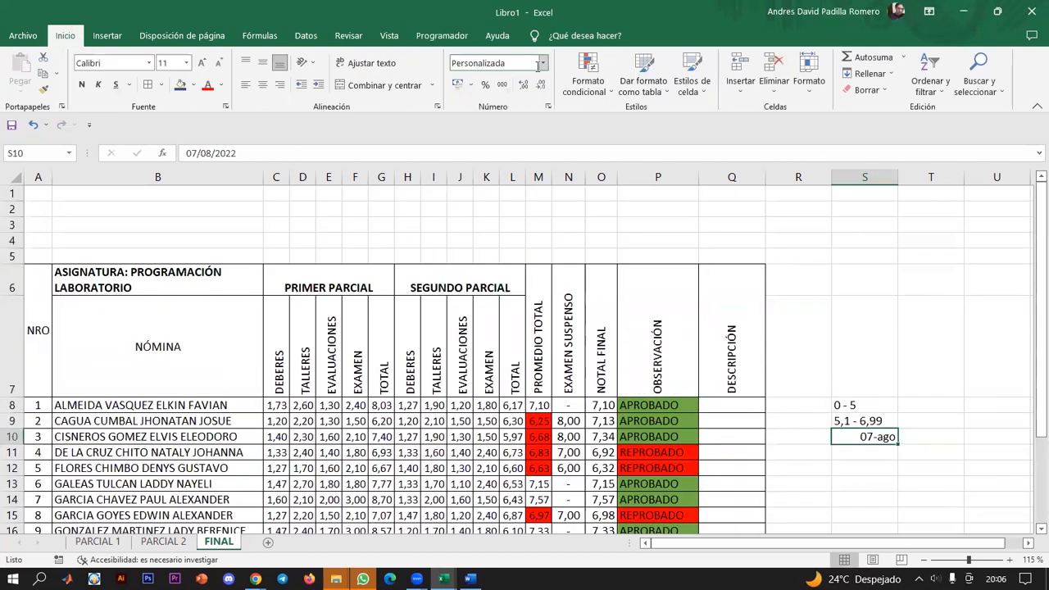
pyautogui.click(542, 63)
pyautogui.click(505, 119)
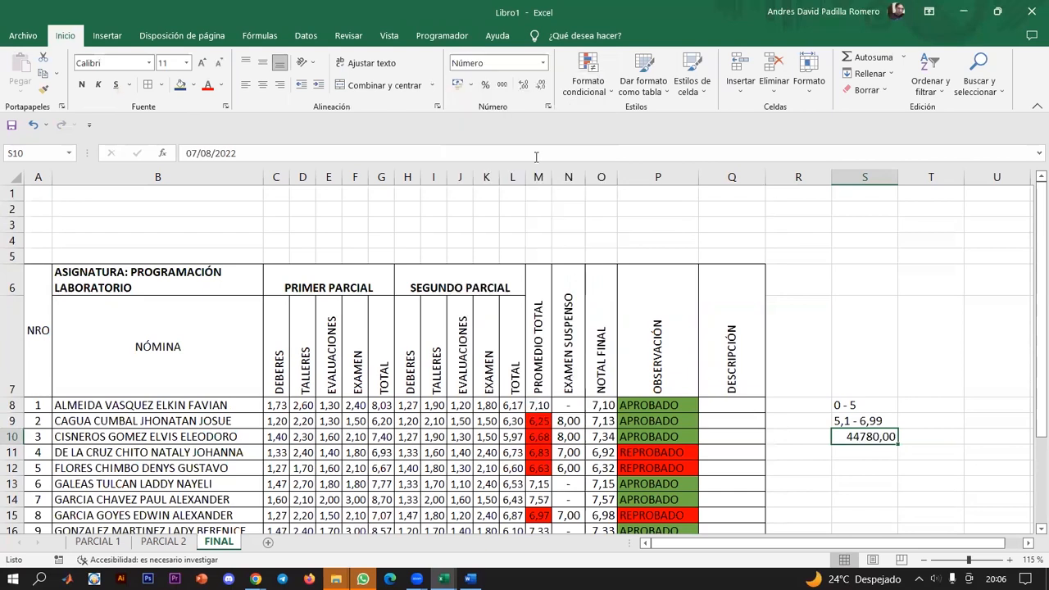
pyautogui.click(542, 64)
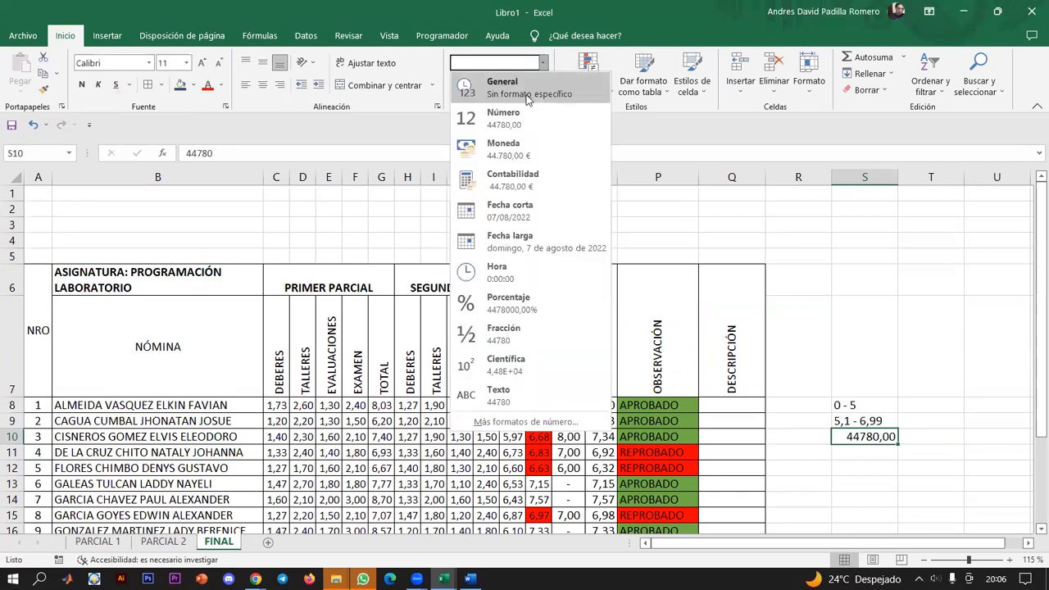
pyautogui.click(495, 85)
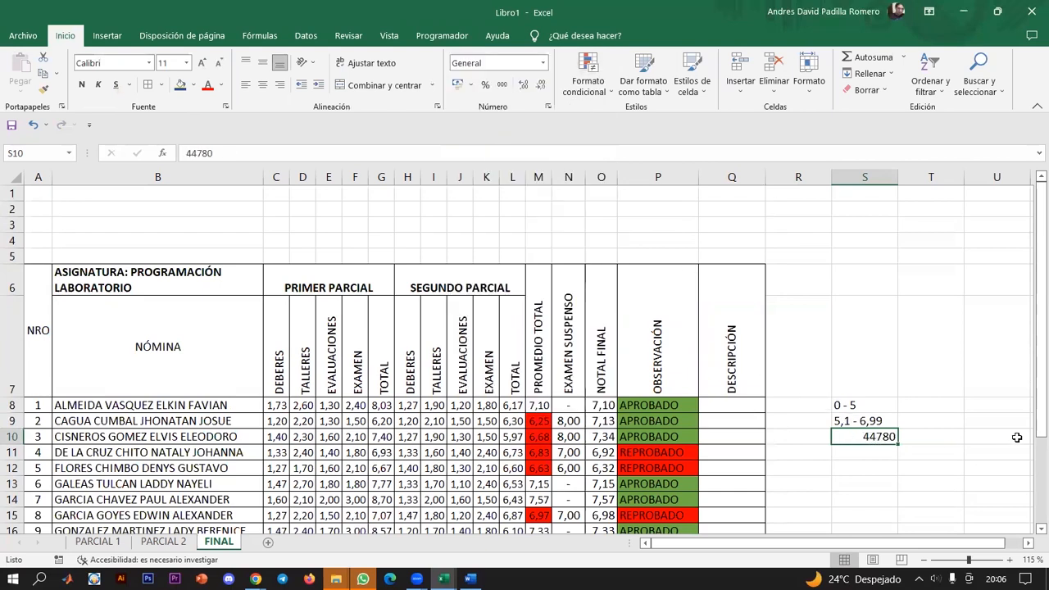
pyautogui.write('7')
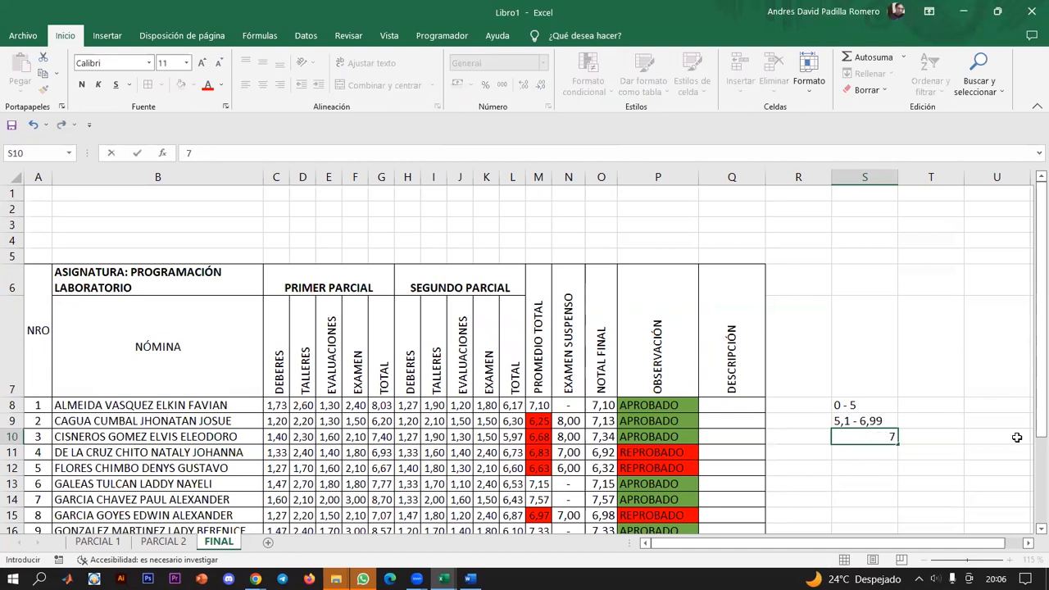
pyautogui.write(' - 8')
pyautogui.press('Return')
pyautogui.press('Up')
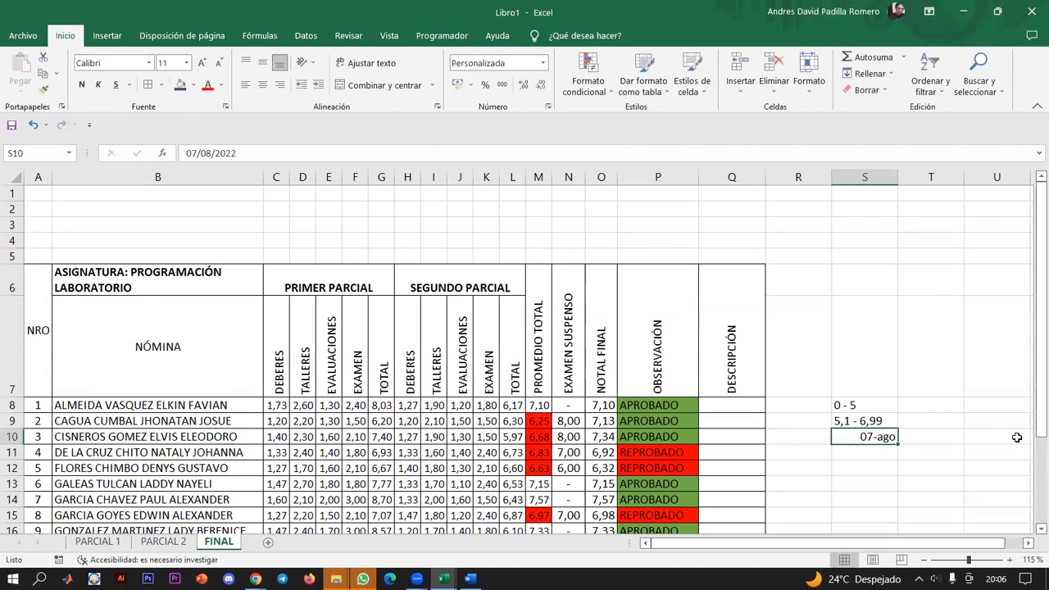
# - Format S10 as Texto and enter the range 7 - 8 in it
pyautogui.click(543, 64)
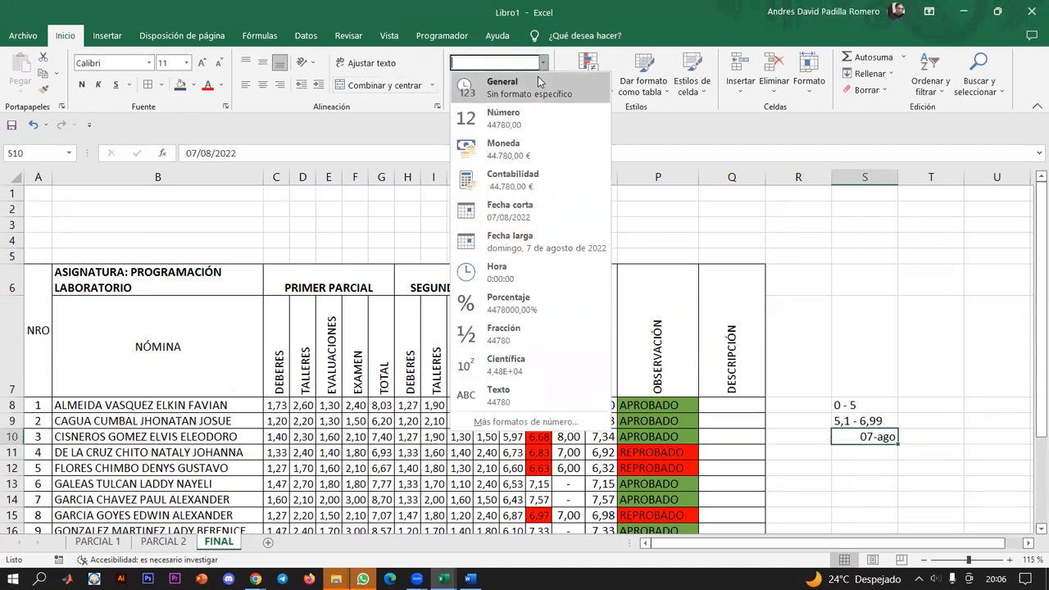
pyautogui.click(515, 397)
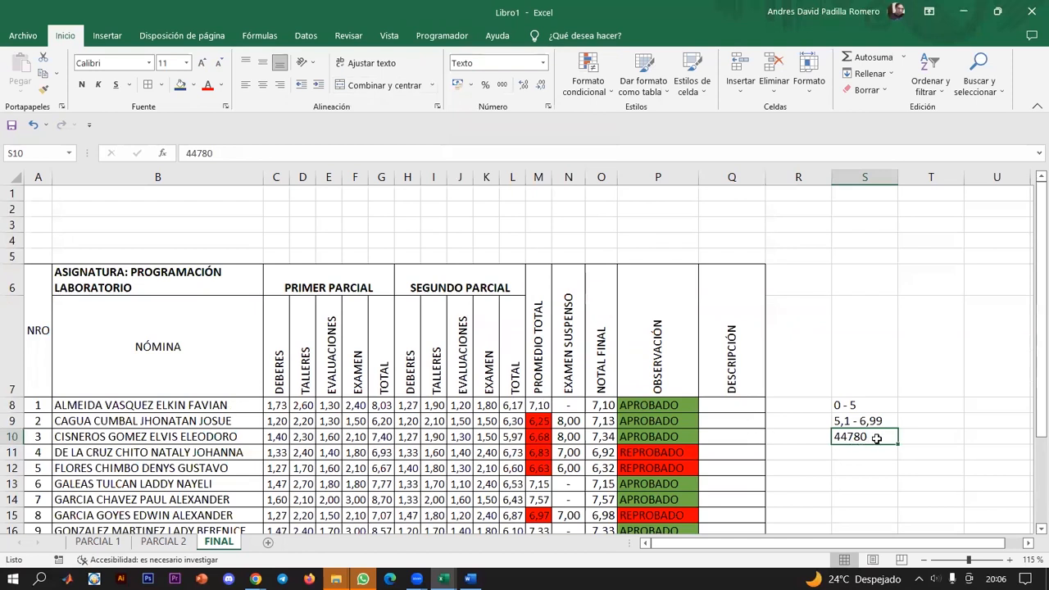
pyautogui.write('7 -')
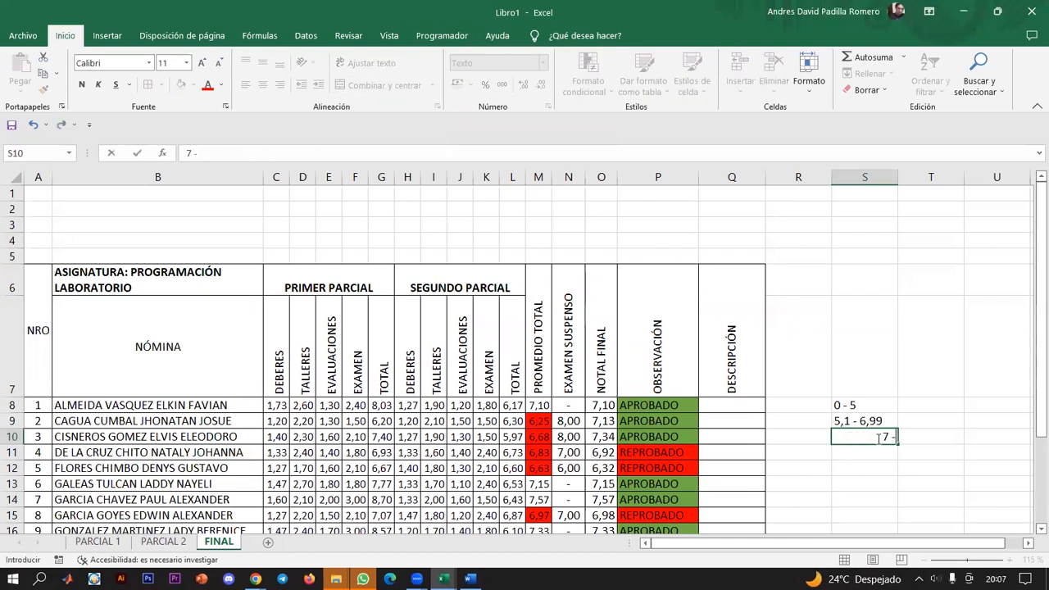
pyautogui.write(' 8')
pyautogui.press('Return')
pyautogui.click(877, 438)
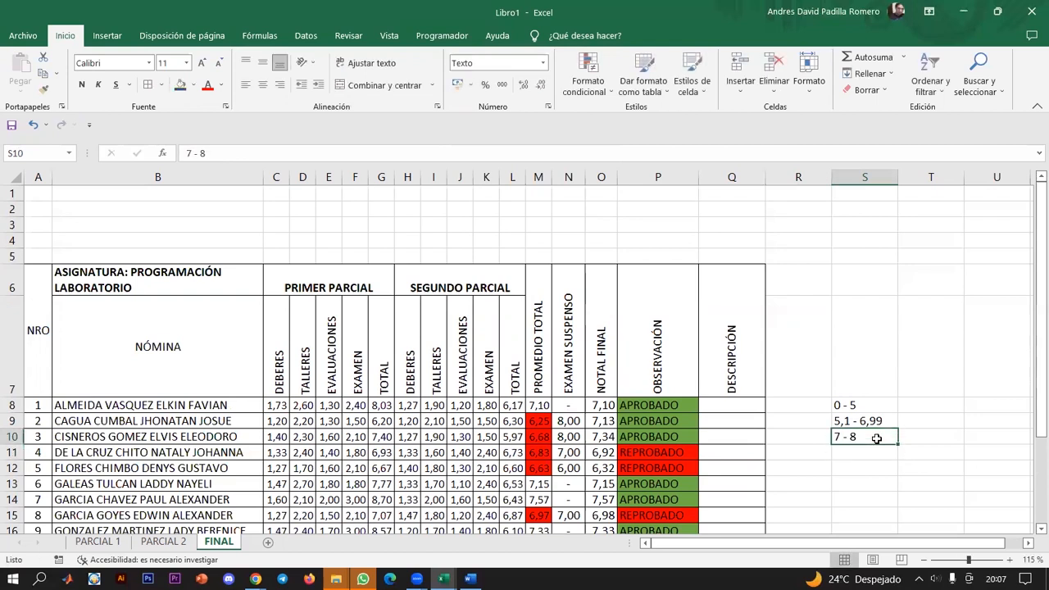
# - Enter the descriptions INSUFICIENTE, REGULAR and BUENO in T8:T10 beside the first three grade ranges
pyautogui.click(858, 455)
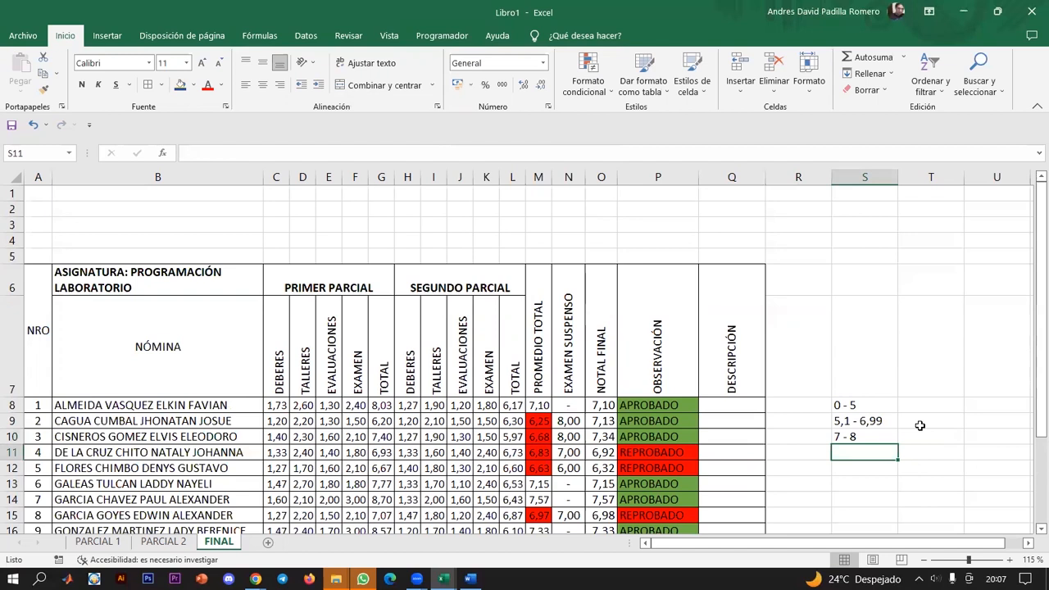
pyautogui.press('Right')
pyautogui.press('Up')
pyautogui.press('Up')
pyautogui.press('Up')
pyautogui.write('IN')
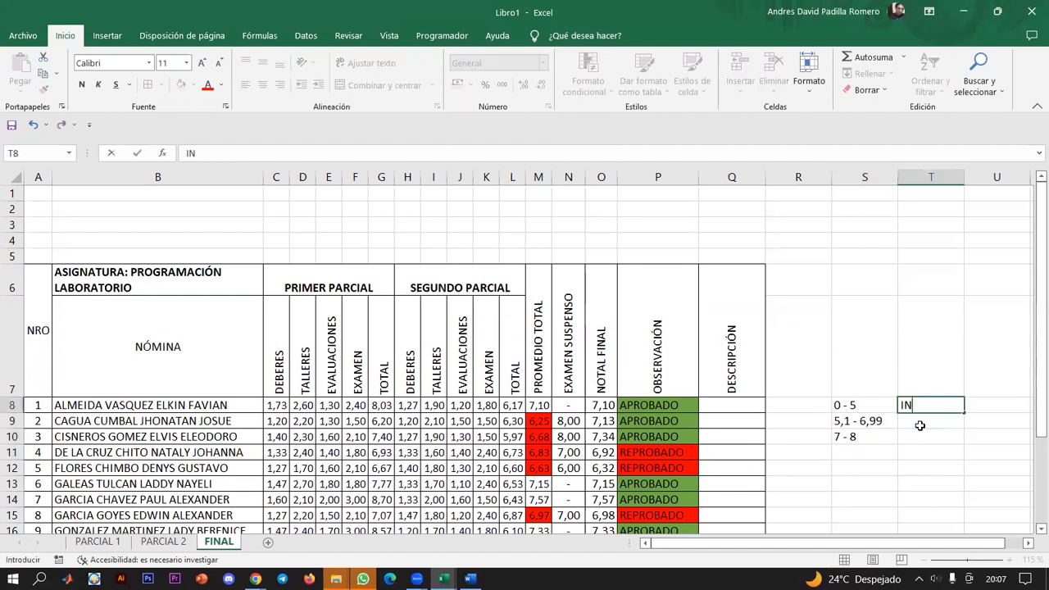
pyautogui.write('SUFICIENTE')
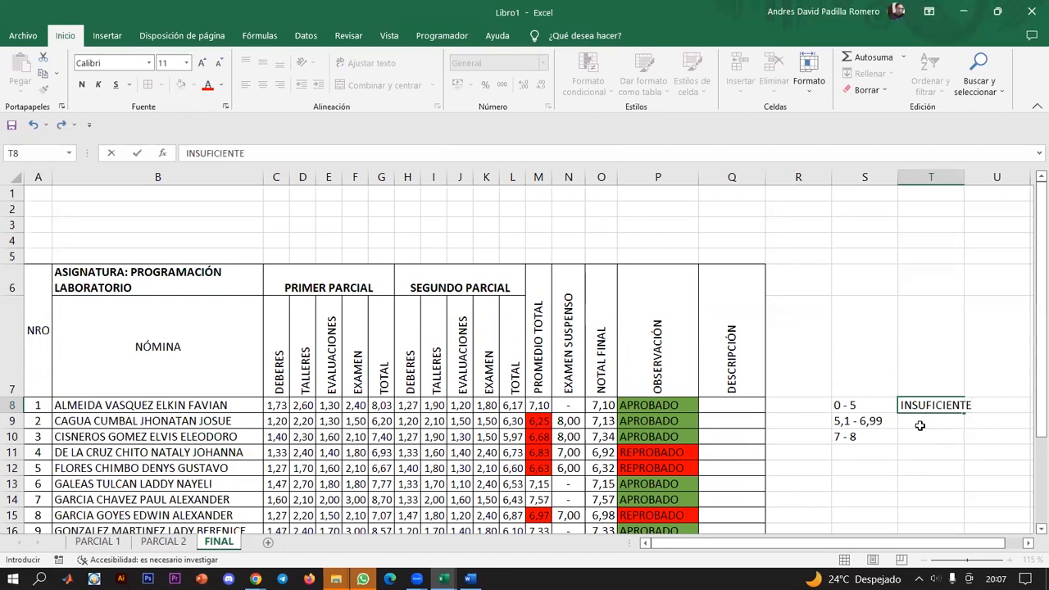
pyautogui.press('Return')
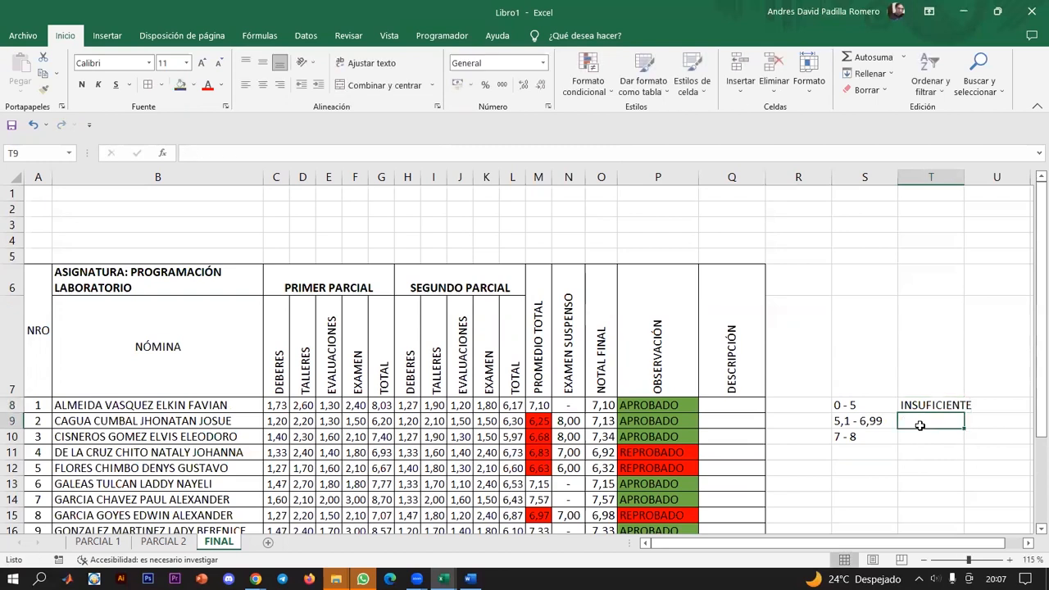
pyautogui.write('REGULAR')
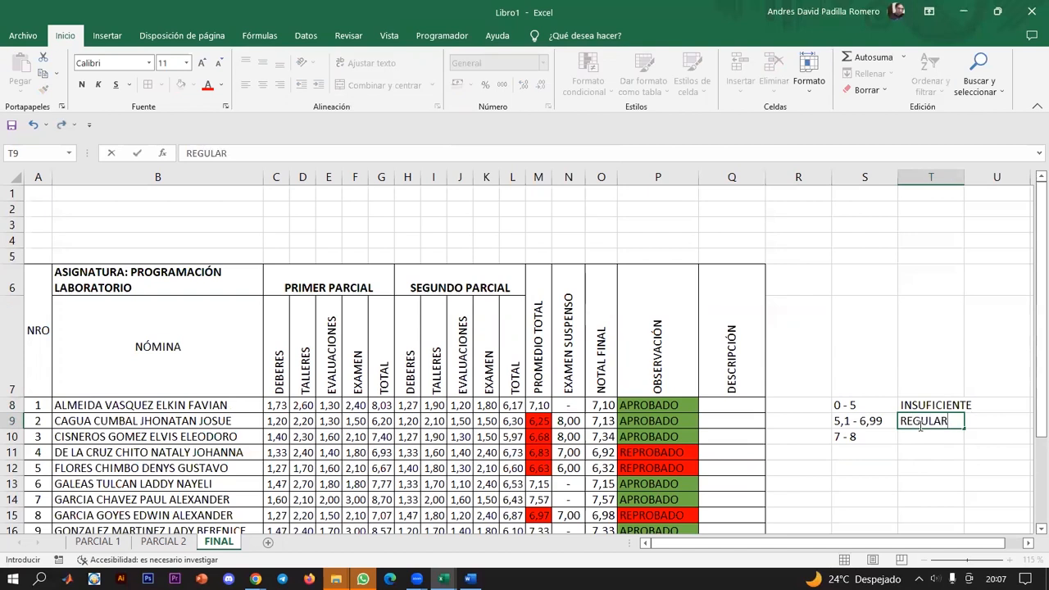
pyautogui.press('Return')
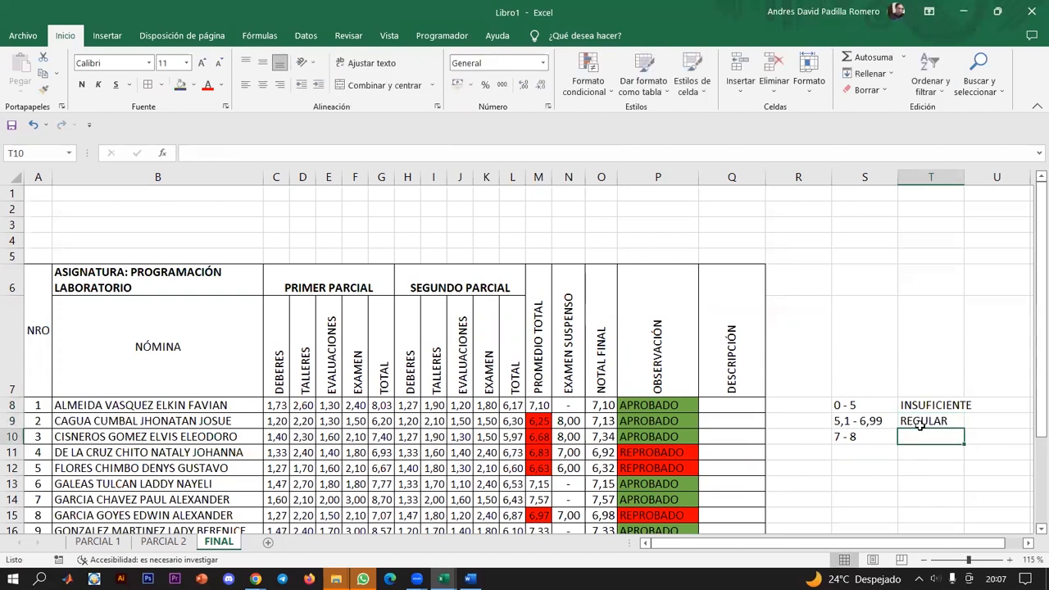
pyautogui.write('BUENO')
pyautogui.press('Return')
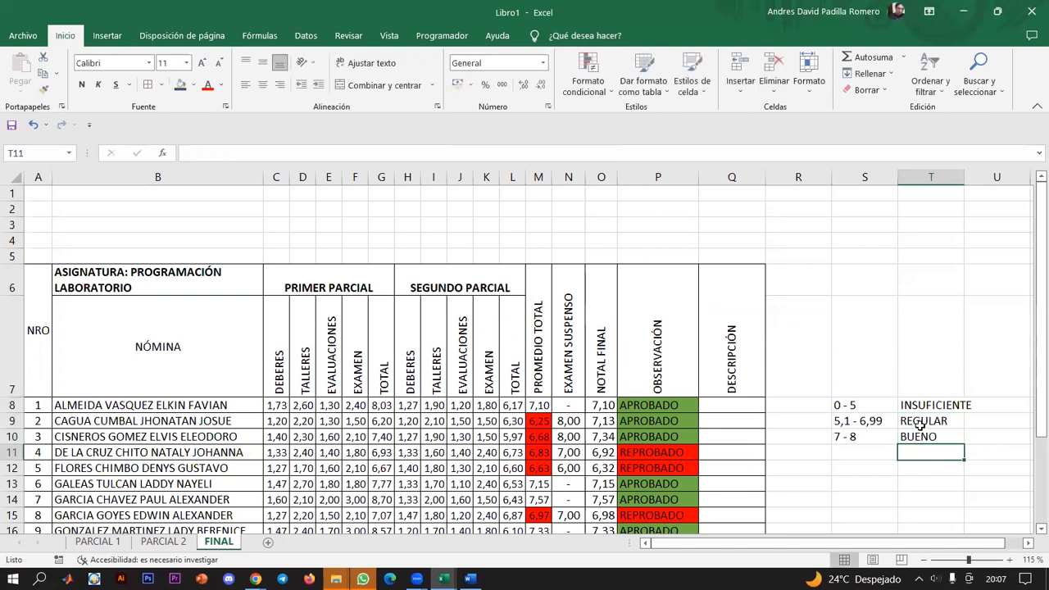
# - Try to enter the fourth grade range, 8 - 9, in S11
pyautogui.press('Left')
pyautogui.write('8')
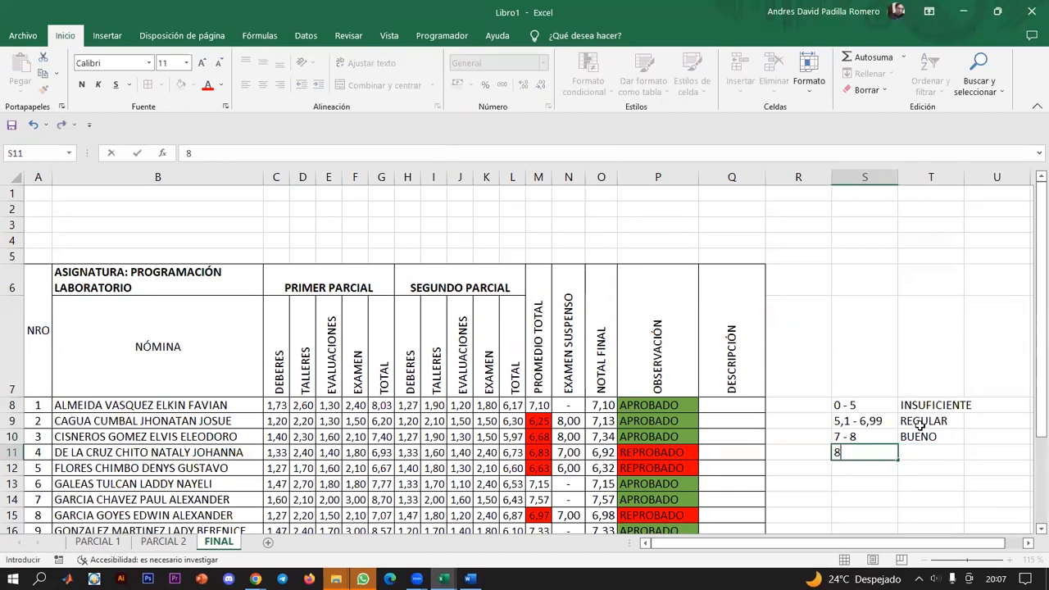
pyautogui.write(' - 9')
pyautogui.press('Return')
pyautogui.press('Up')
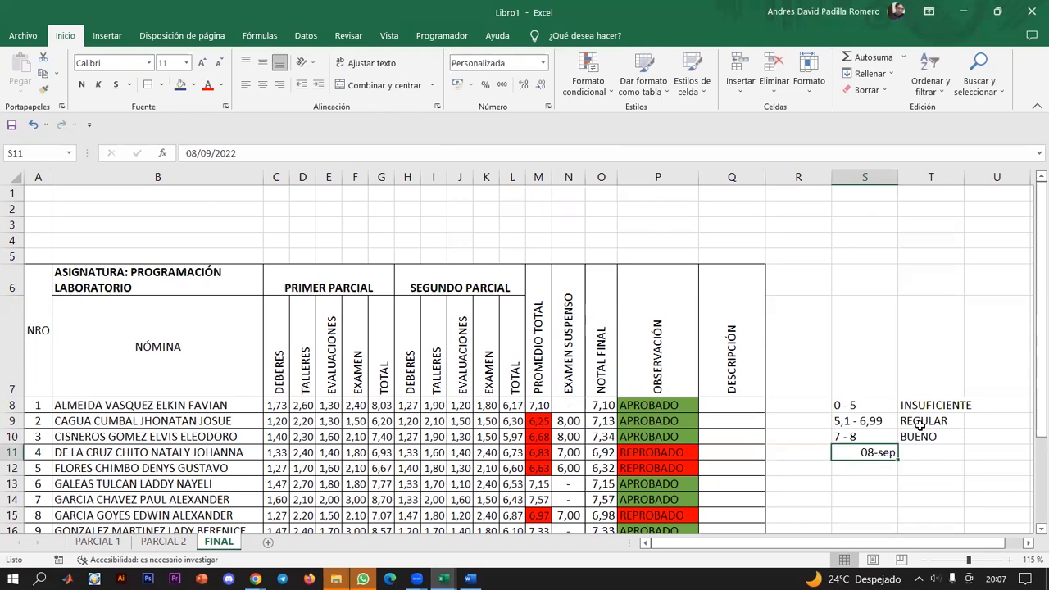
# - Format S11 as Texto and enter the range 8 - 9 in it
pyautogui.click(542, 63)
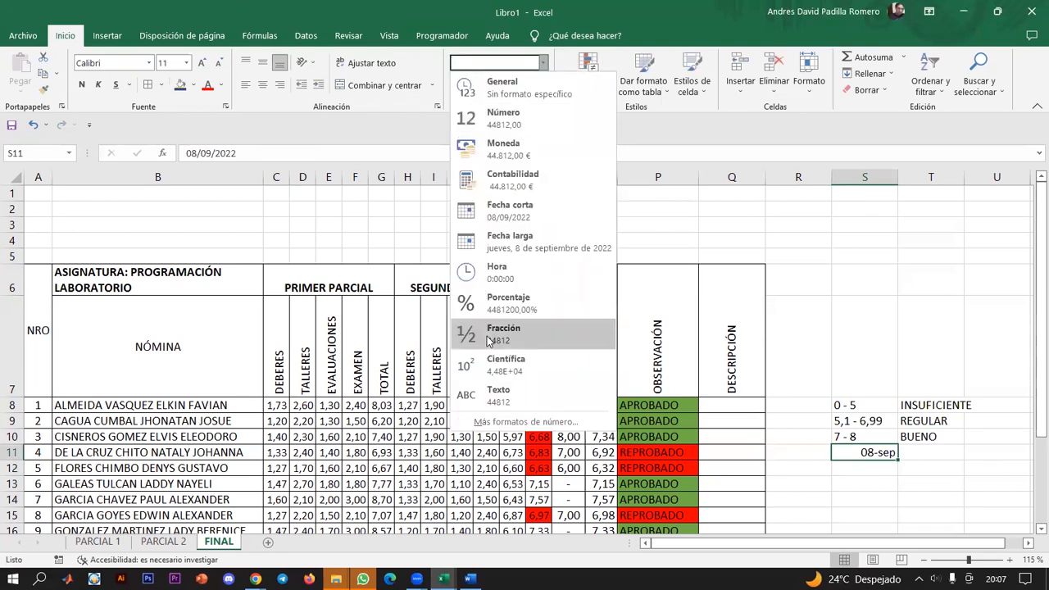
pyautogui.click(492, 396)
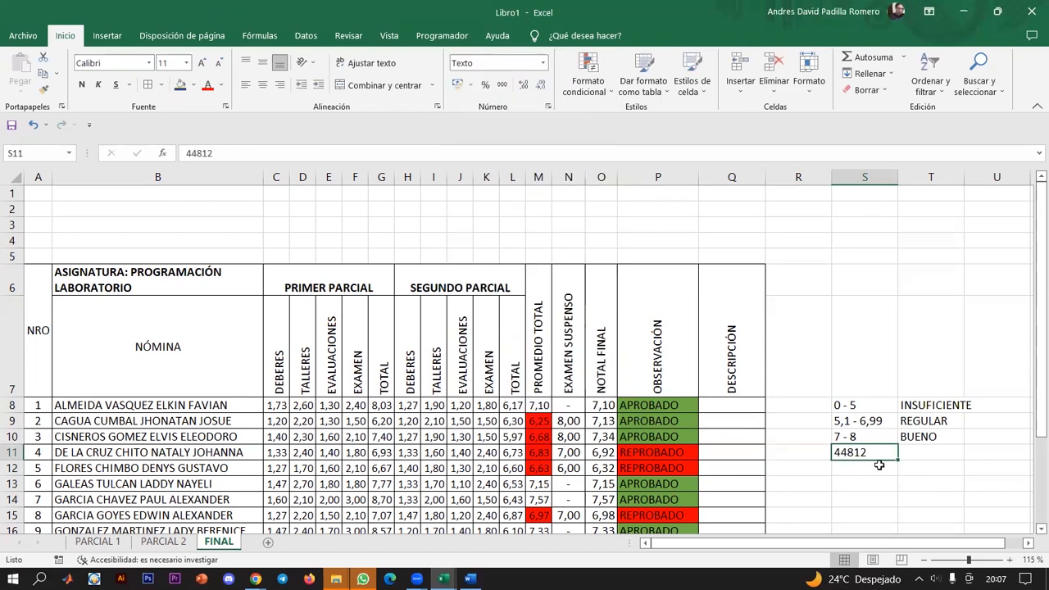
pyautogui.write('8 - 9')
pyautogui.press('Return')
# - Enter the description MUY BUENO in T11 beside the range 8 - 9
pyautogui.press('Up')
pyautogui.press('Right')
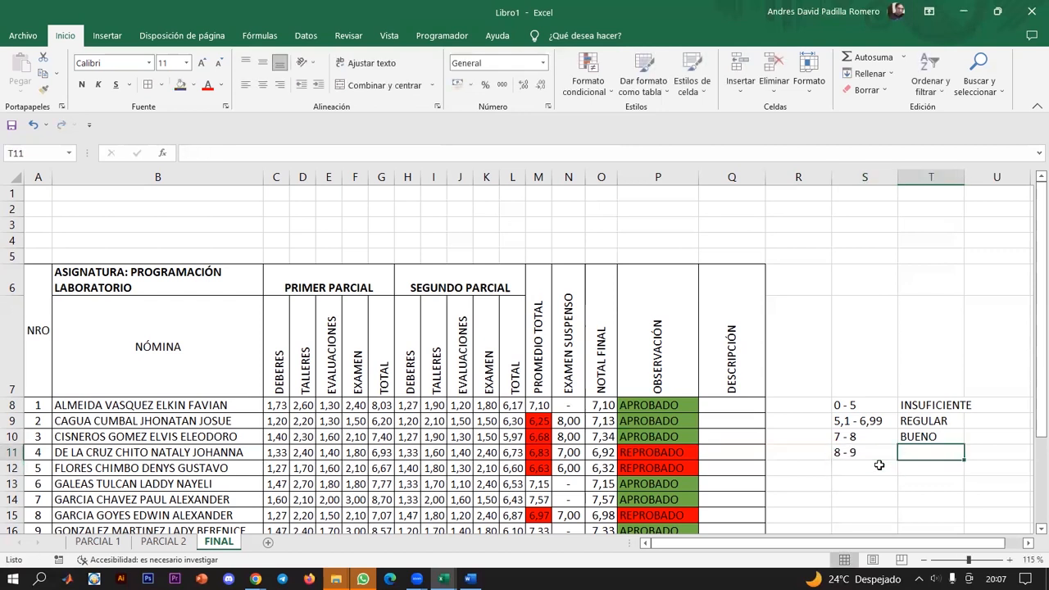
pyautogui.write('MUY BUENO')
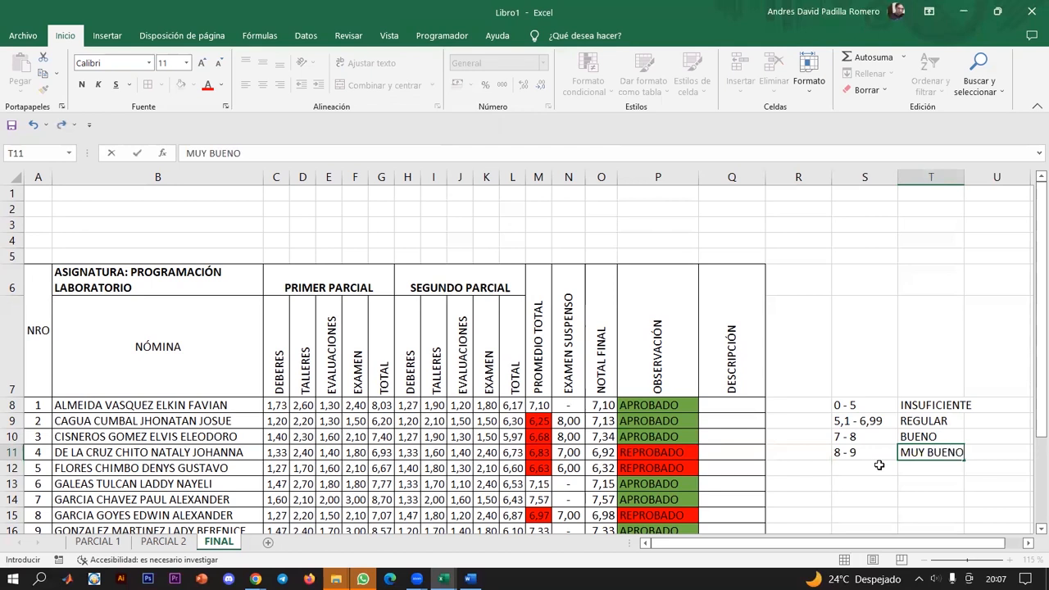
pyautogui.press('Return')
# - Try to enter the fifth grade range, 9 - 10, in S12
pyautogui.press('Left')
pyautogui.write('9')
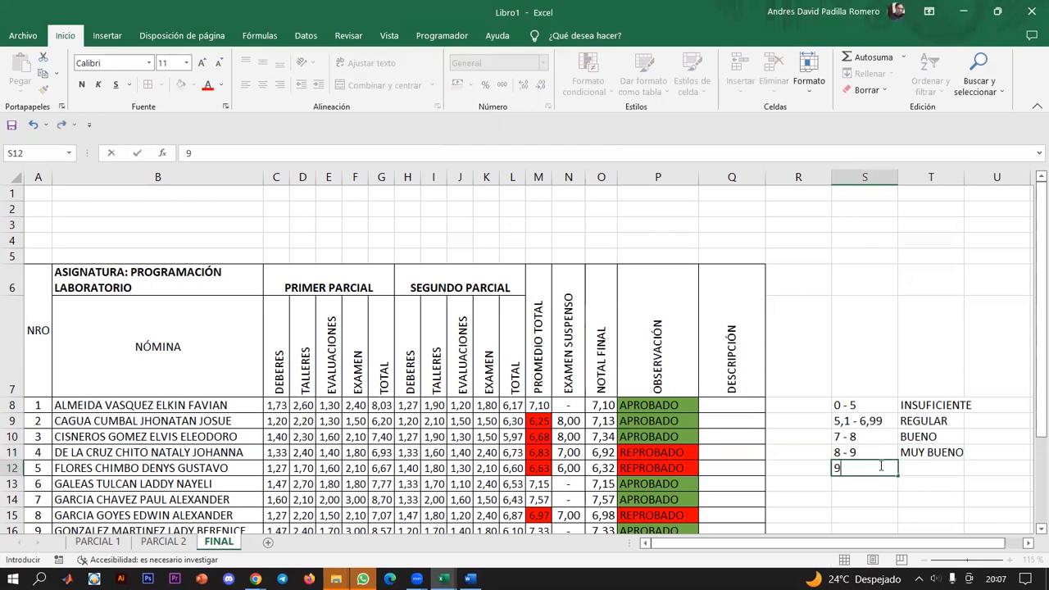
pyautogui.write(' - 10')
pyautogui.press('Tab')
pyautogui.press('Left')
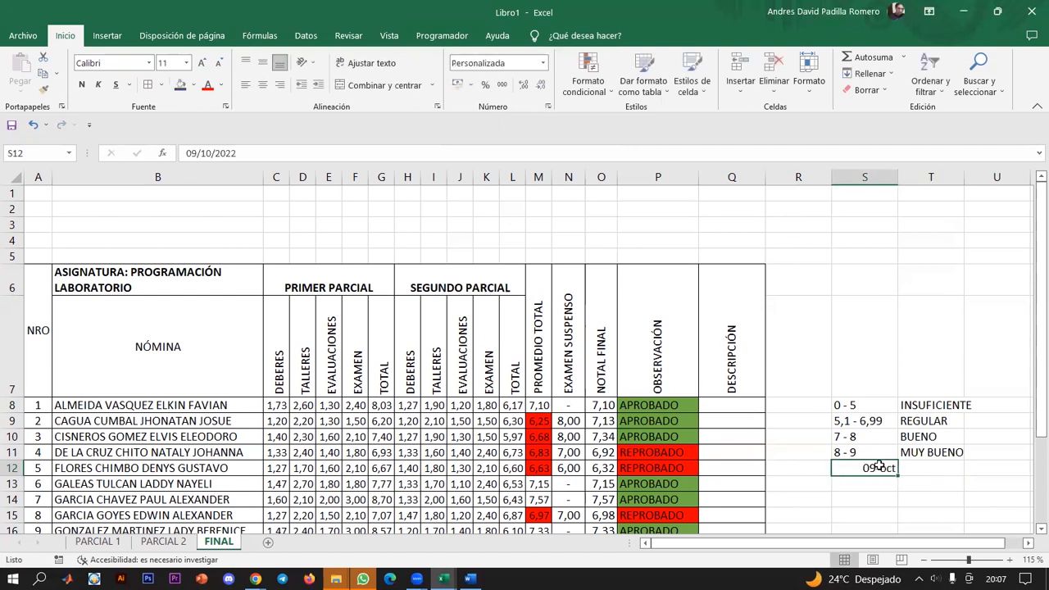
# - Format S12 as Texto and enter the range 9 - 10 in it
pyautogui.click(543, 64)
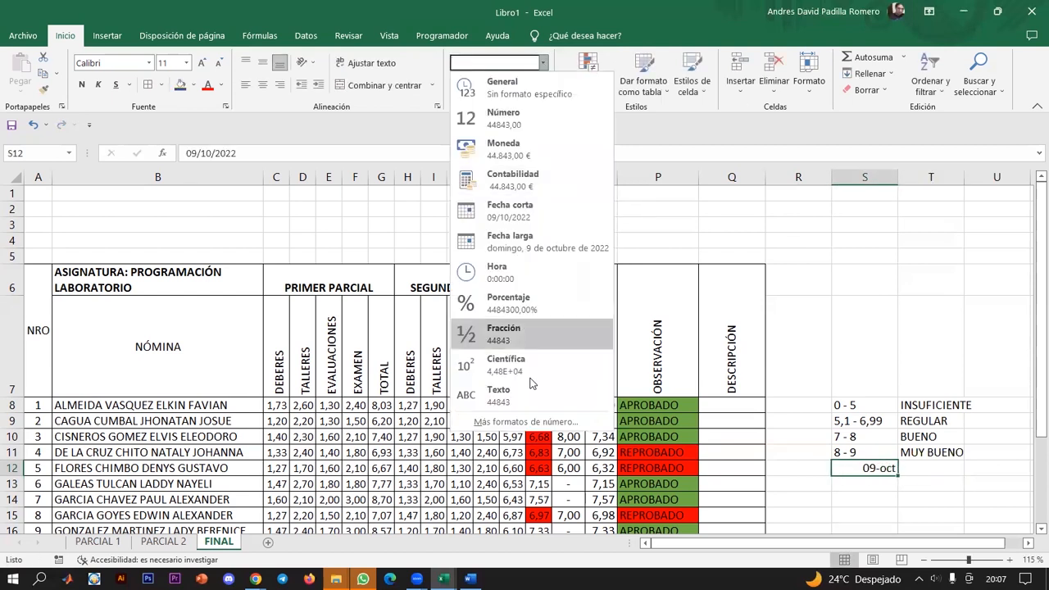
pyautogui.click(517, 398)
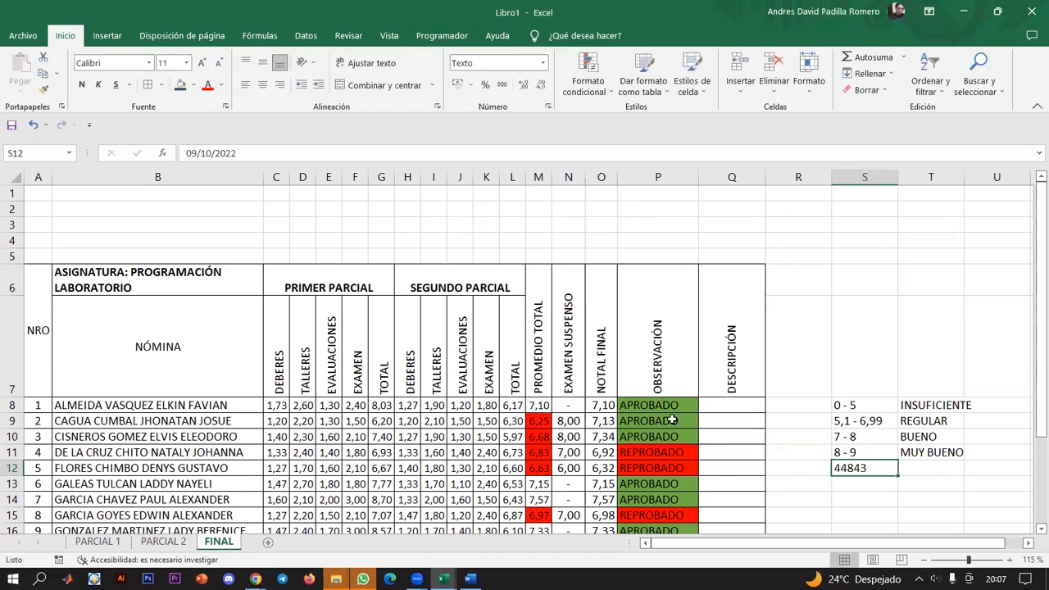
pyautogui.write('9 - 10')
pyautogui.press('Return')
# - Enter the description EXCELENTE in T12 beside the range 9 - 10
pyautogui.click(923, 476)
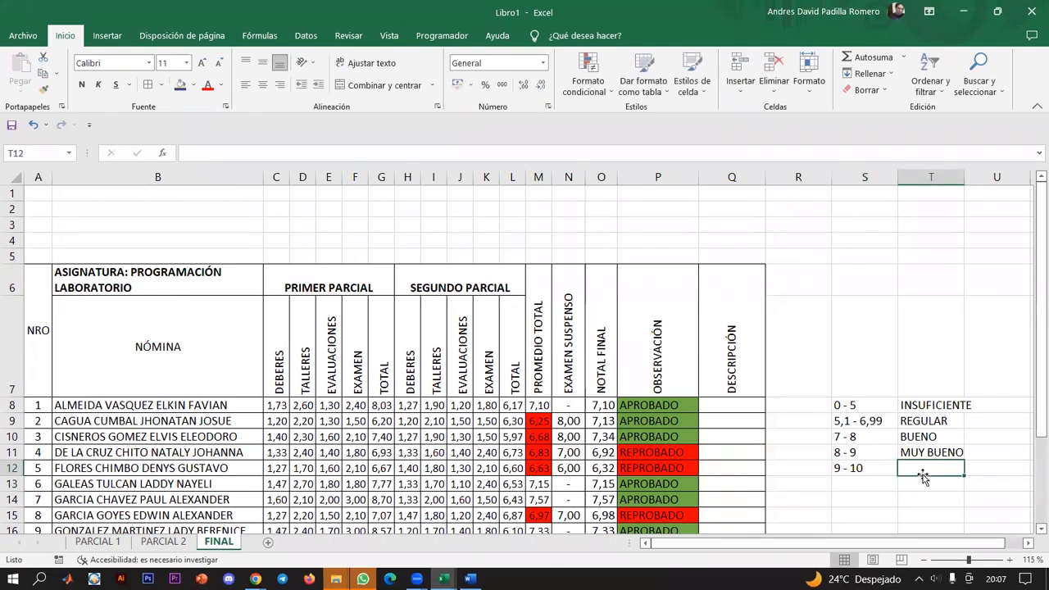
pyautogui.write('EXCELENTE')
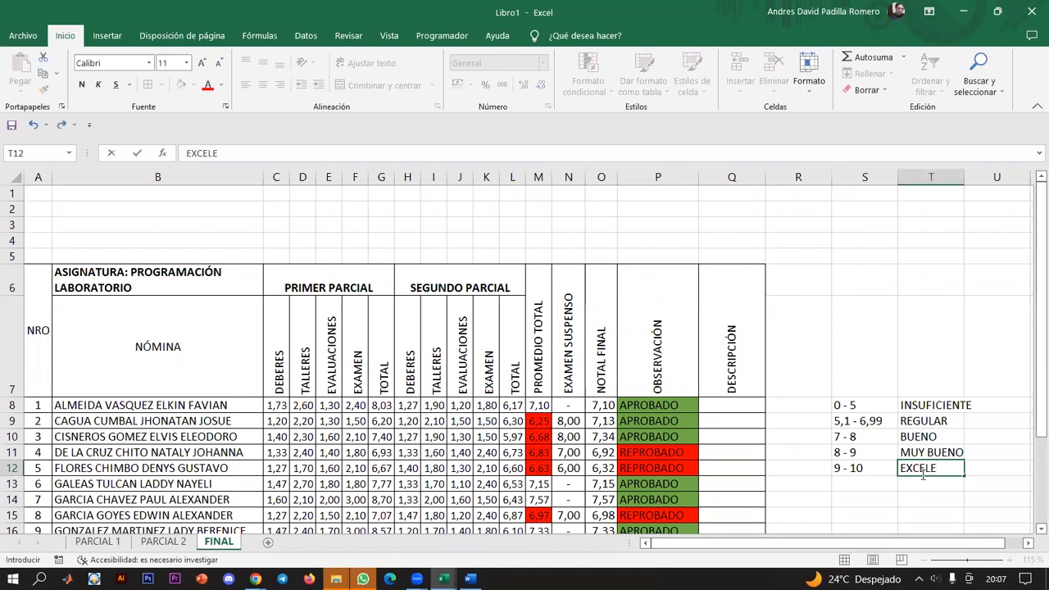
pyautogui.hotkey('ctrl', 'Return')
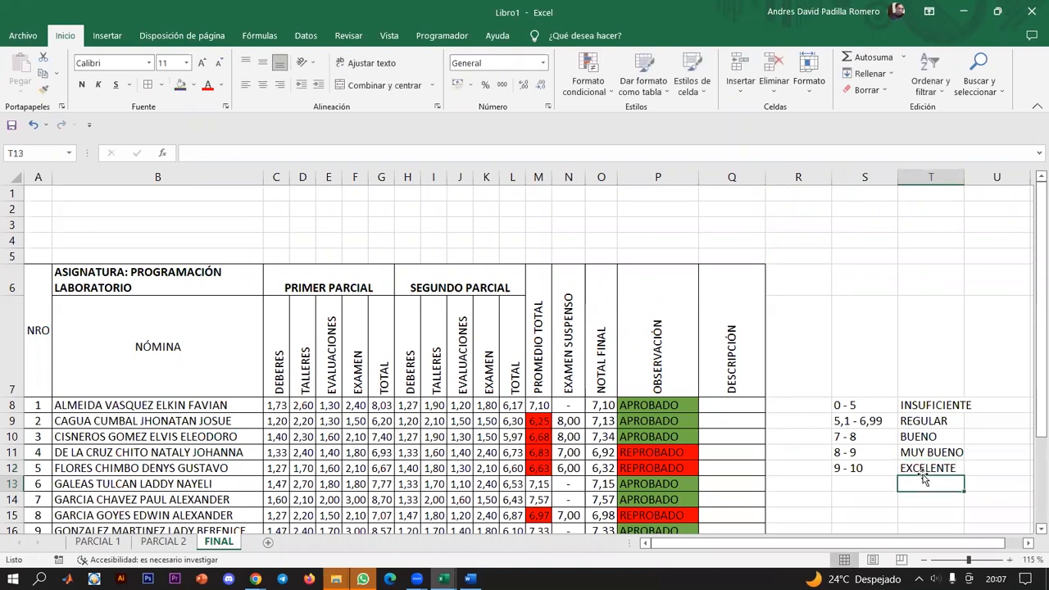
# - Begin a SI formula in Q8 that tests whether the final grade in O8 is less than or equal to 5
pyautogui.click(742, 403)
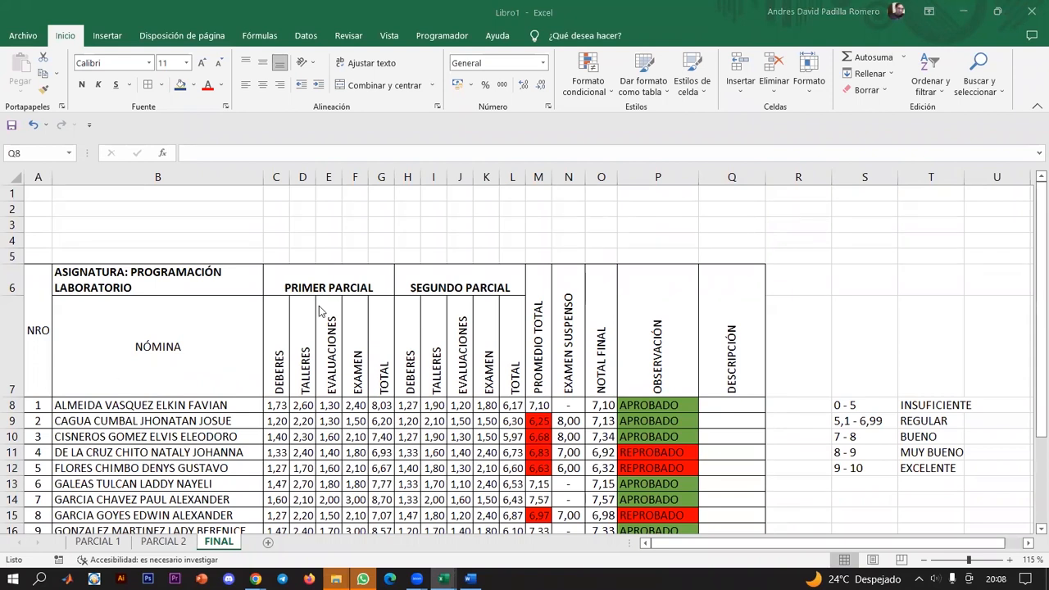
pyautogui.click(736, 405)
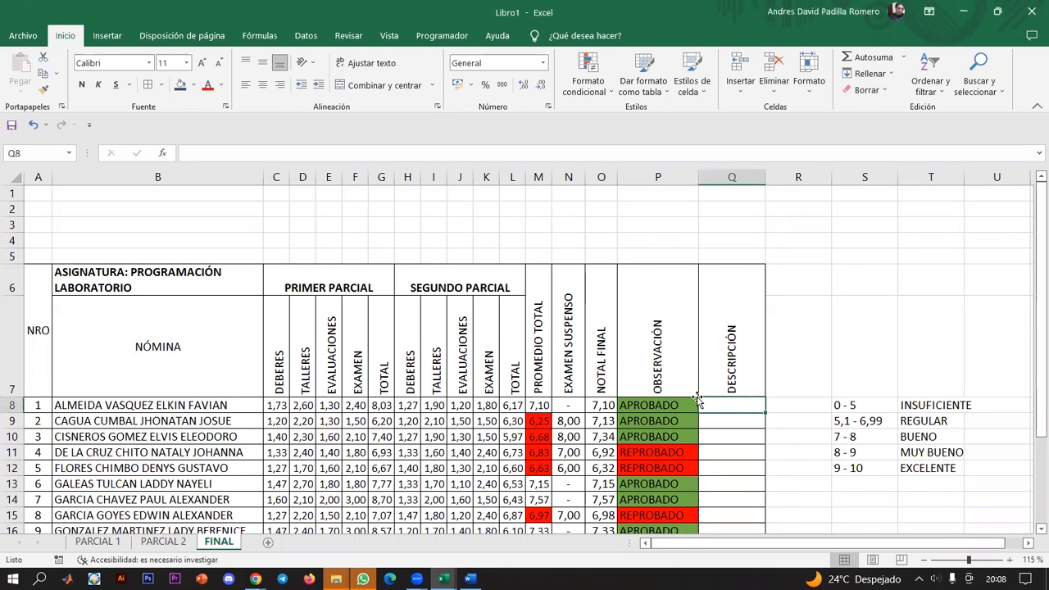
pyautogui.click(210, 152)
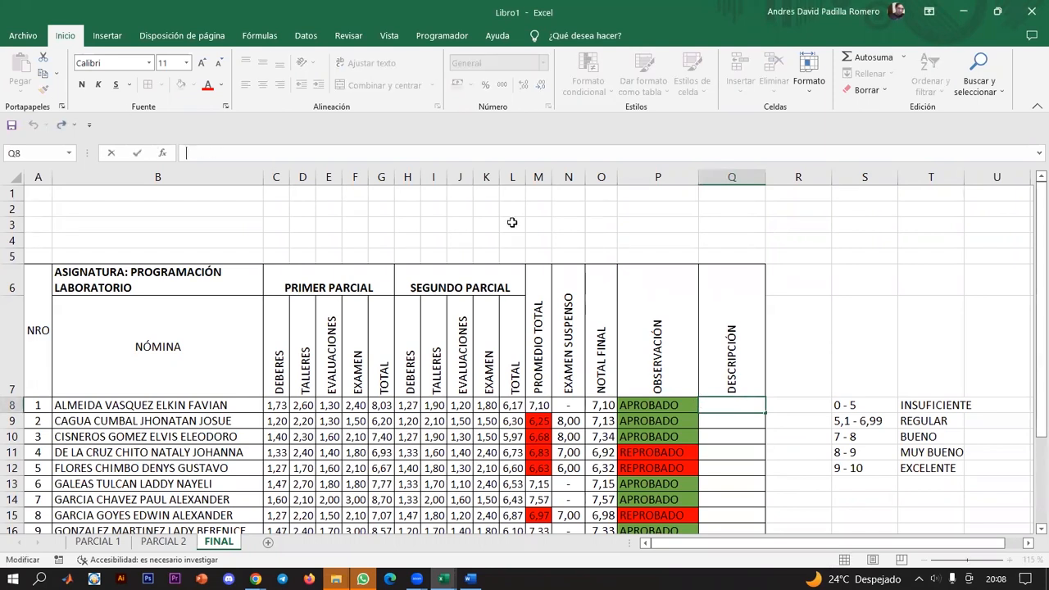
pyautogui.write('=')
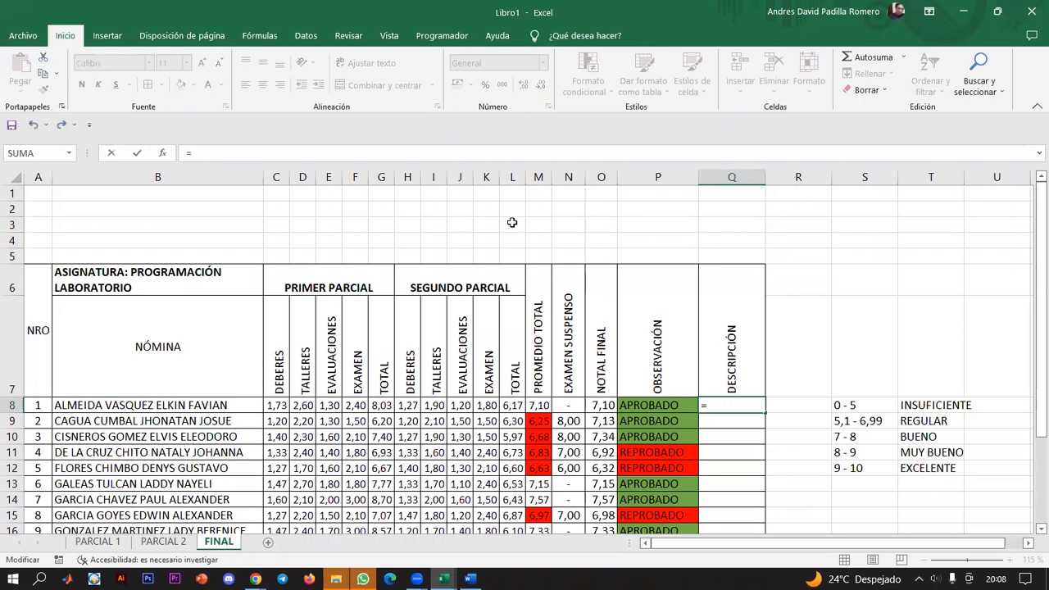
pyautogui.write('SI')
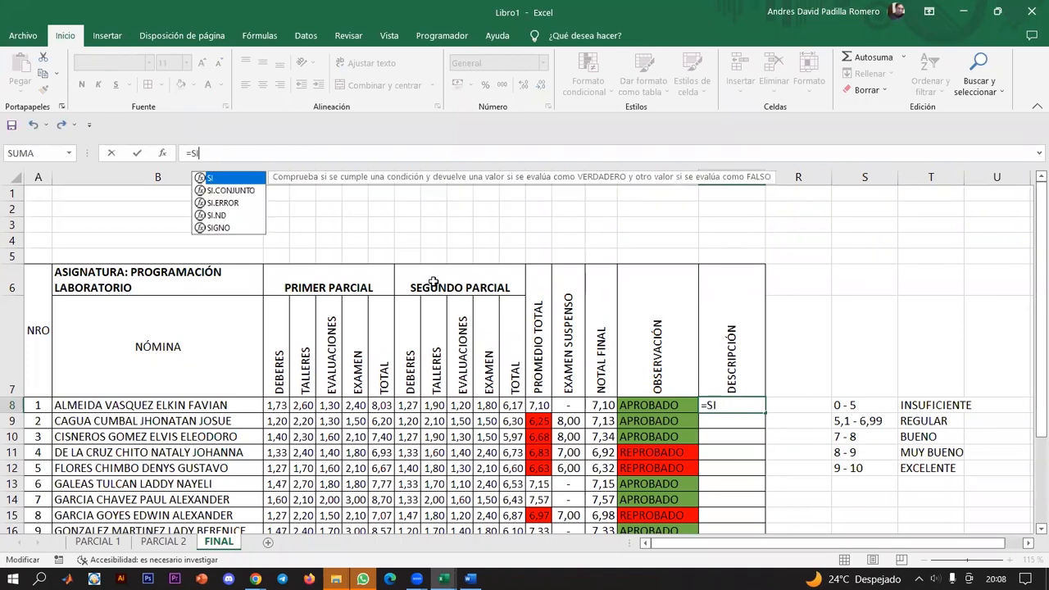
pyautogui.write('(')
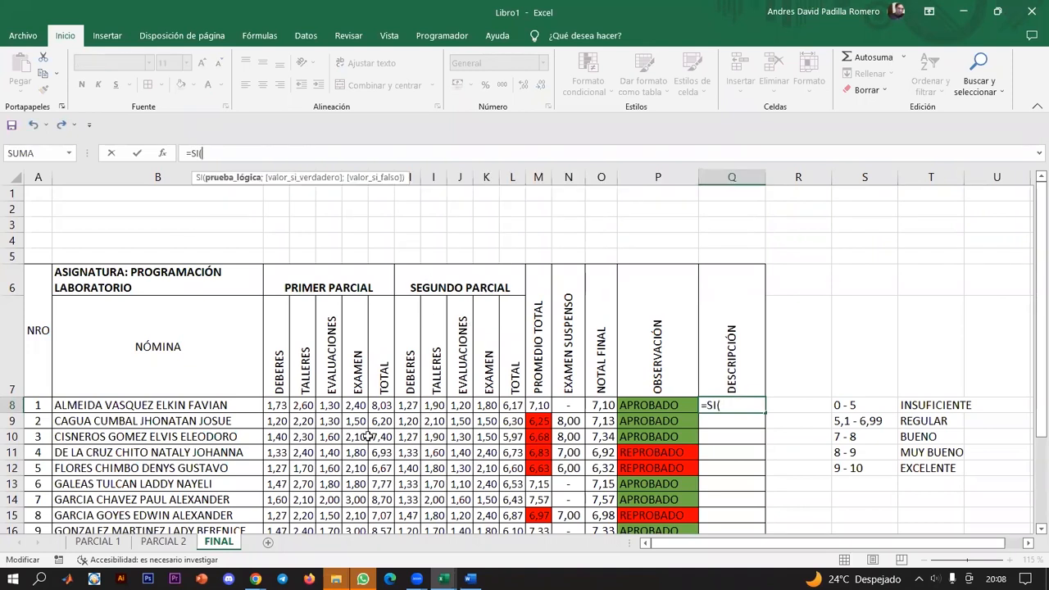
pyautogui.click(603, 405)
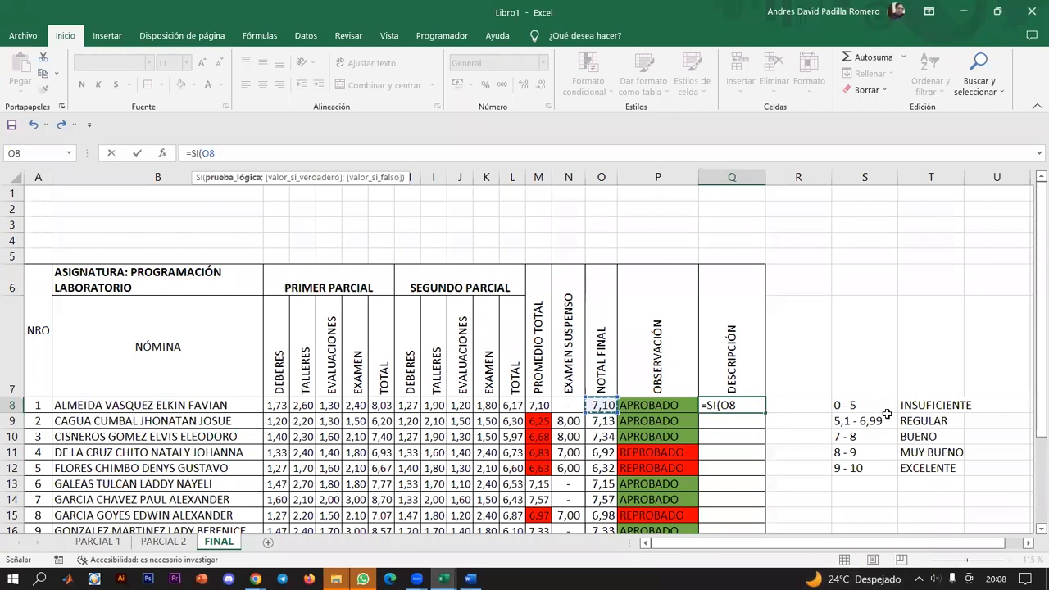
pyautogui.write('>')
pyautogui.press('BackSpace')
pyautogui.write('<=5;')
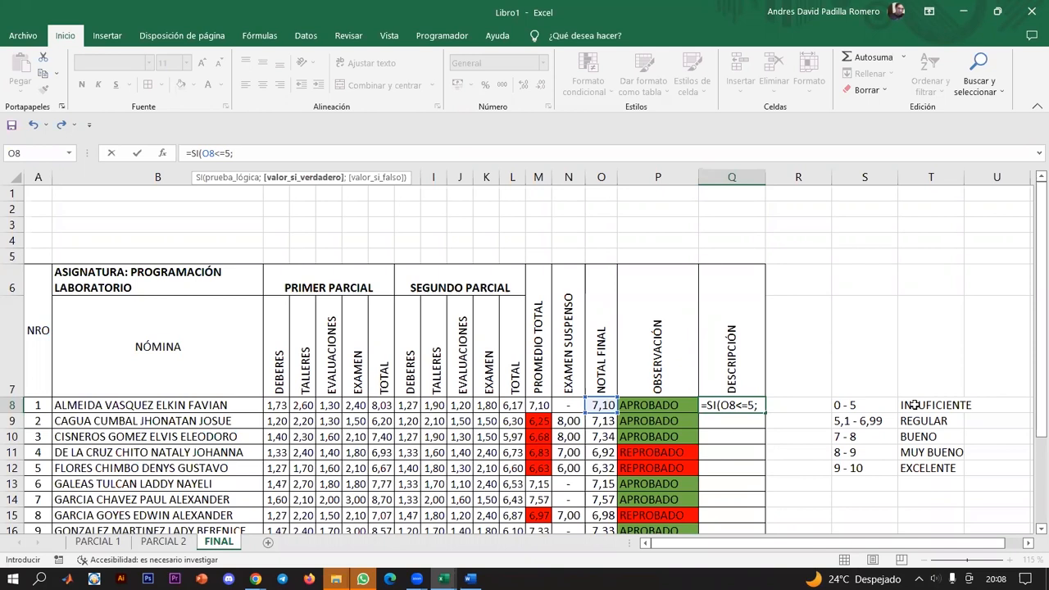
pyautogui.write('""')
# - Add "INSUFICIENTE" as the true result of the SI formula in Q8, followed by a separator for the false result
pyautogui.press('Left')
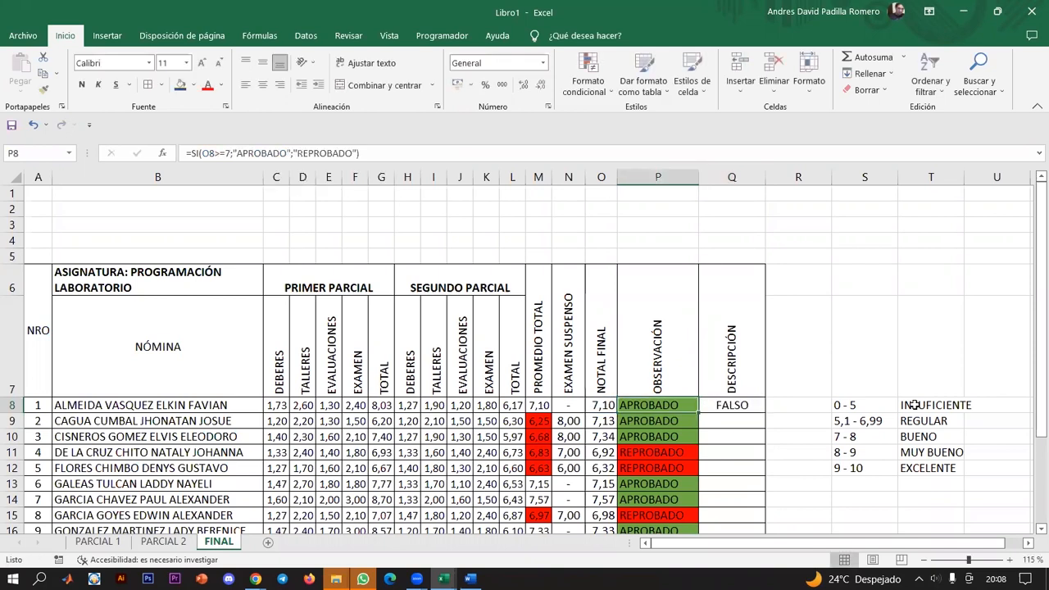
pyautogui.press('Right')
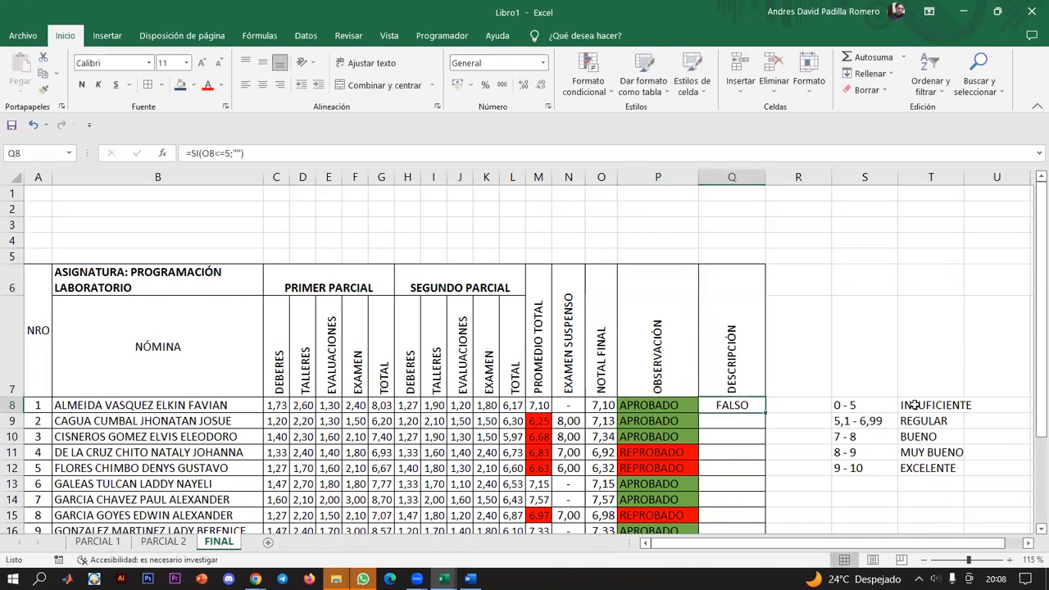
pyautogui.click(237, 153)
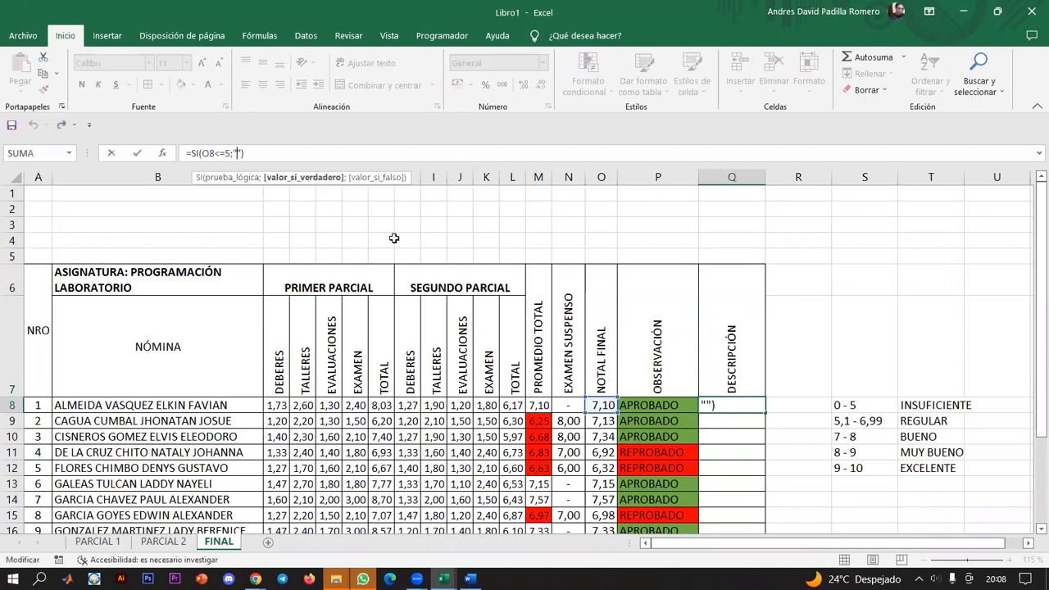
pyautogui.write('INSUFI')
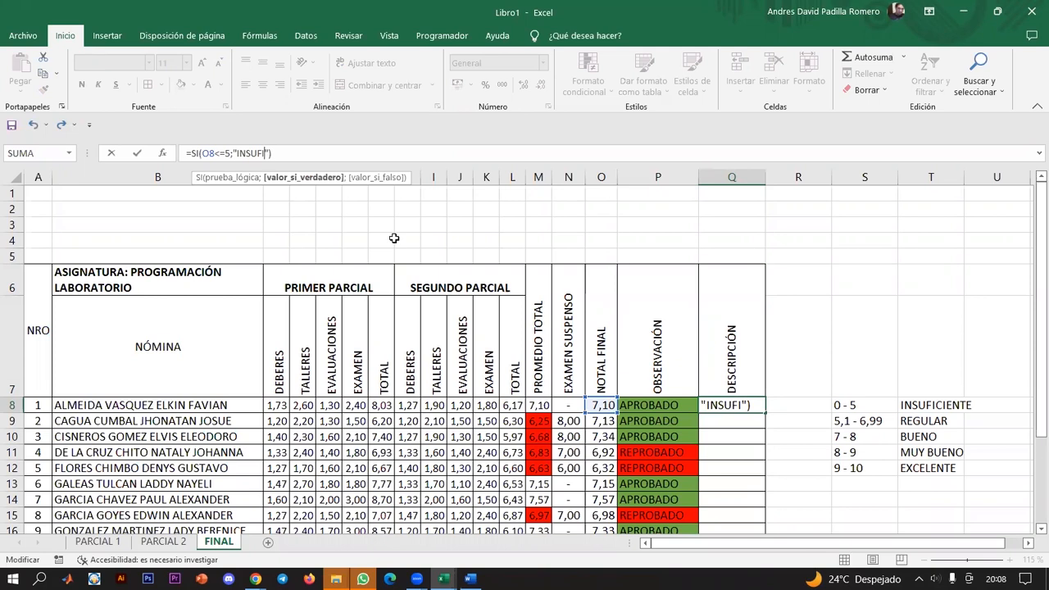
pyautogui.write('CIENTE')
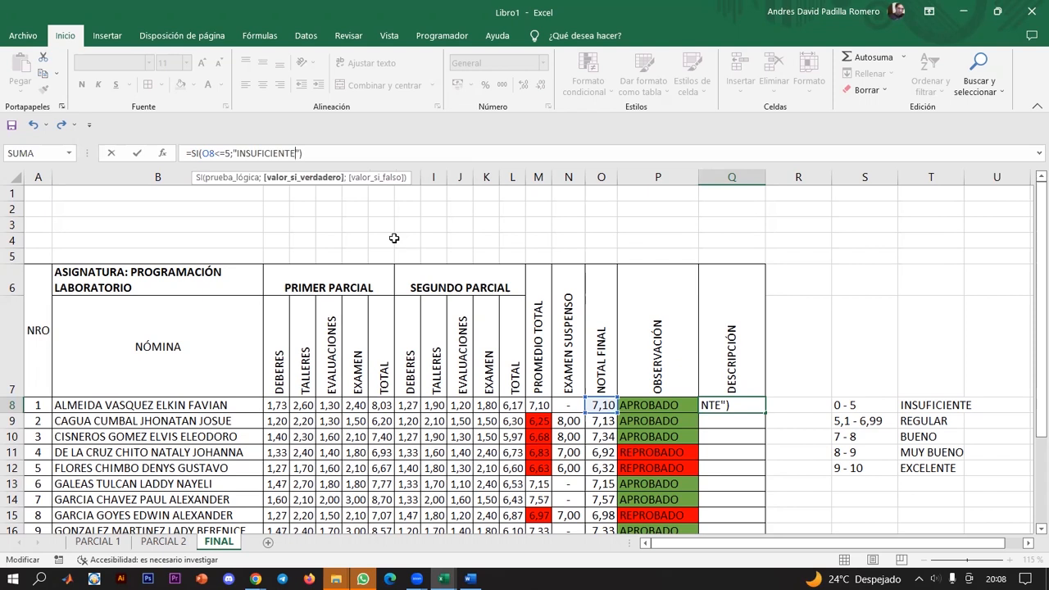
pyautogui.write(';')
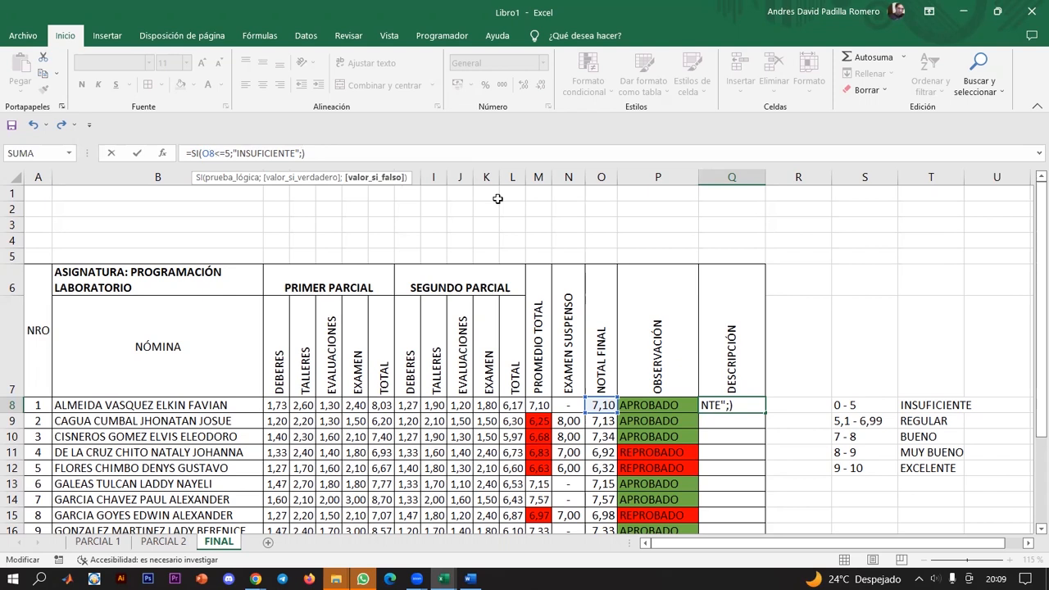
# - Try to use the condition O8<=6,99 directly as the false argument of the SI formula in Q8
pyautogui.write('O8<')
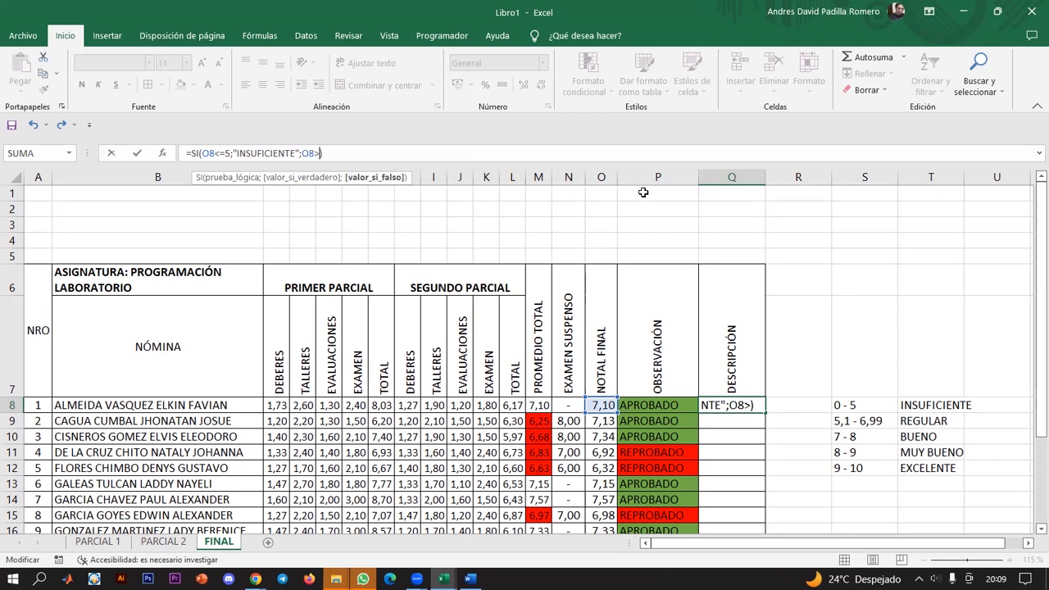
pyautogui.write('=6,99')
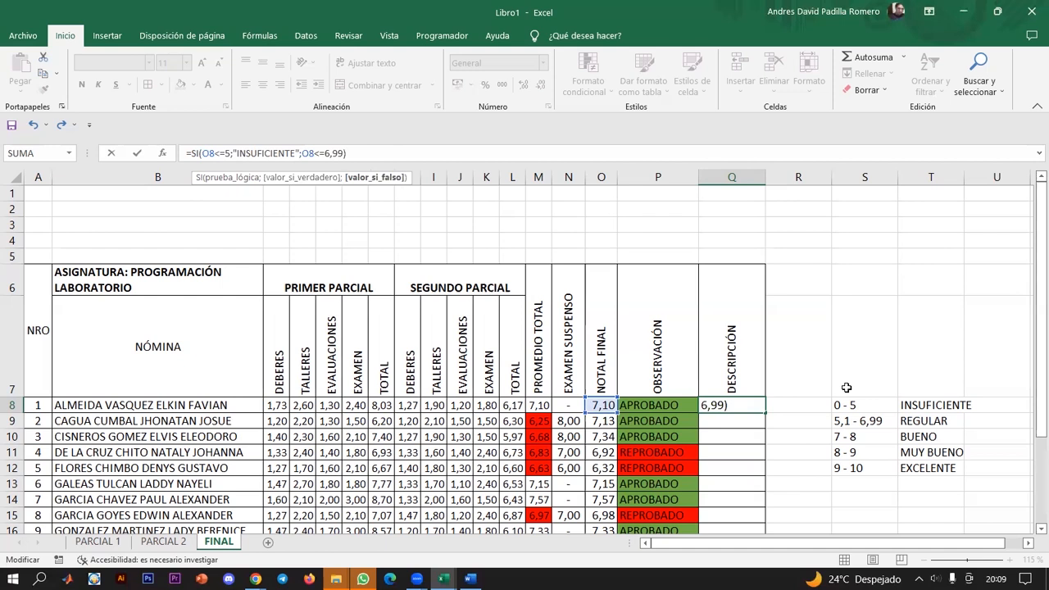
pyautogui.press('Tab')
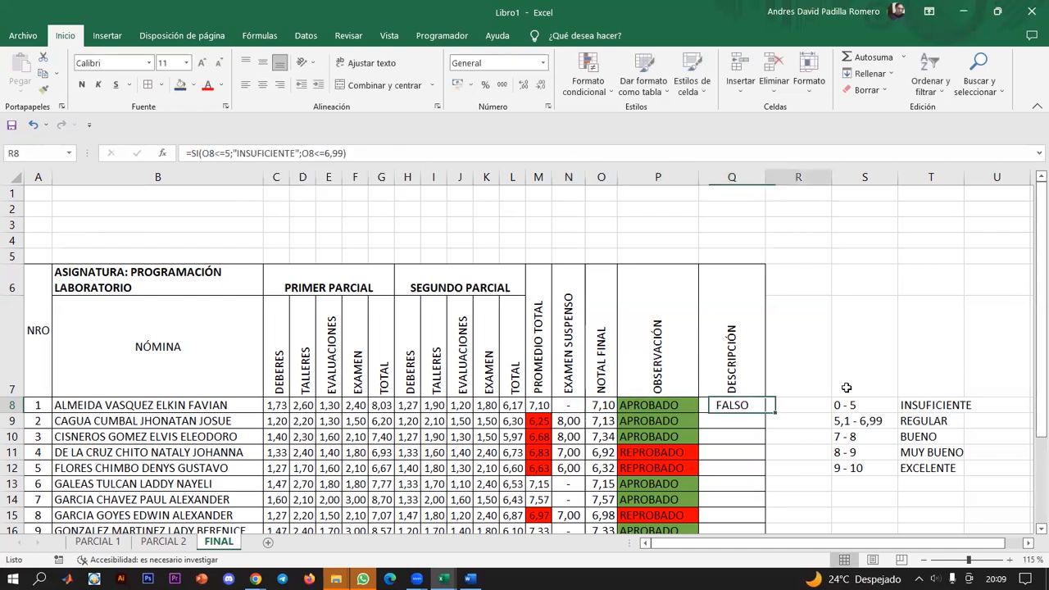
# - Remove the condition O8<=6,99 from the formula in Q8, keeping the separator after "INSUFICIENTE"
pyautogui.press('Left')
pyautogui.press('F2')
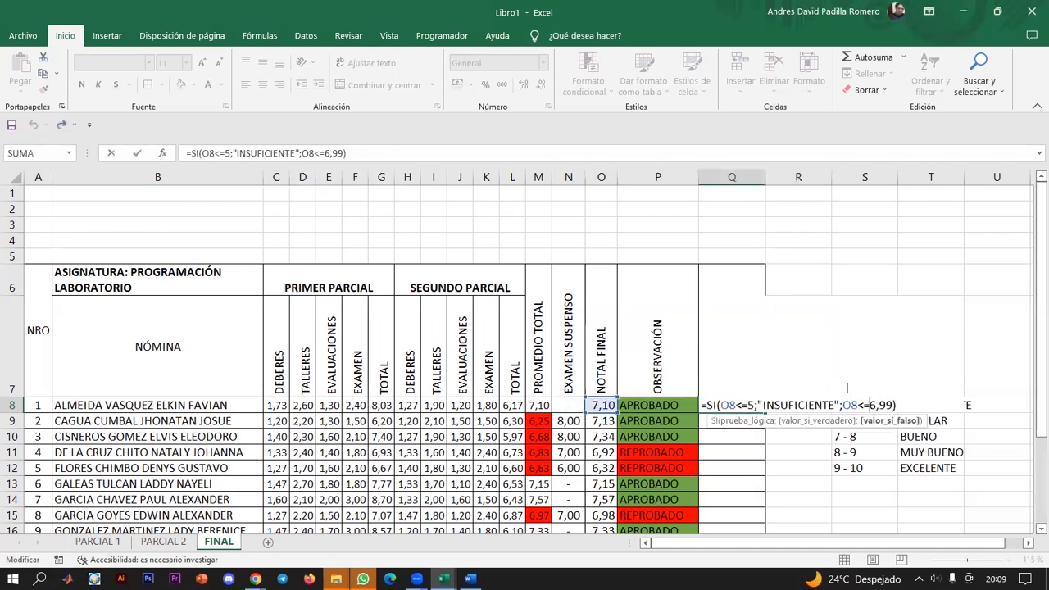
pyautogui.click(302, 153)
pyautogui.press('Delete')
pyautogui.press('Delete')
pyautogui.press('Delete')
pyautogui.press('Delete')
pyautogui.press('Delete')
pyautogui.press('Delete')
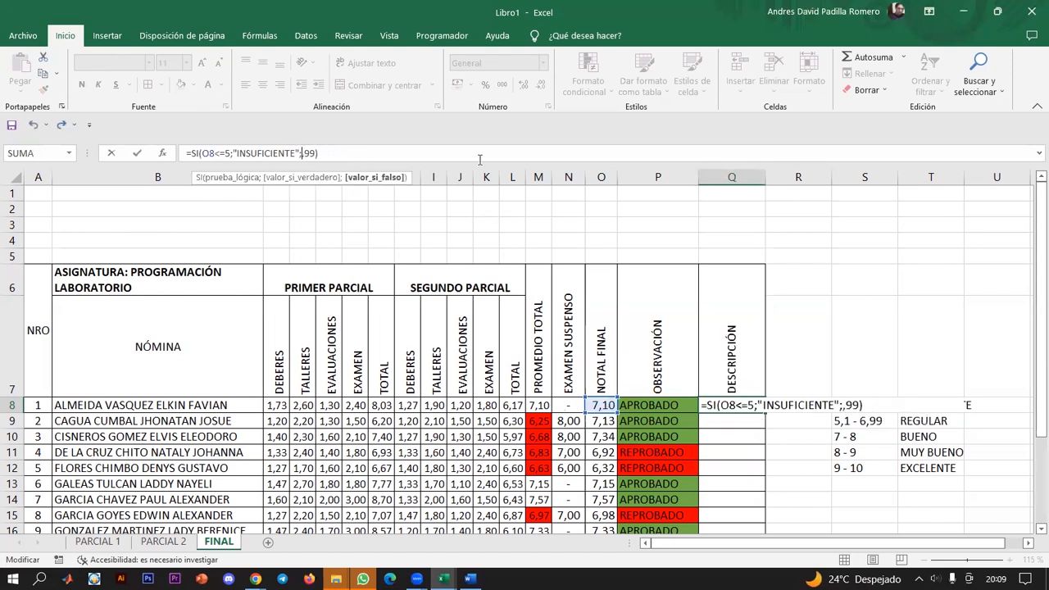
pyautogui.press('Delete')
pyautogui.press('Delete')
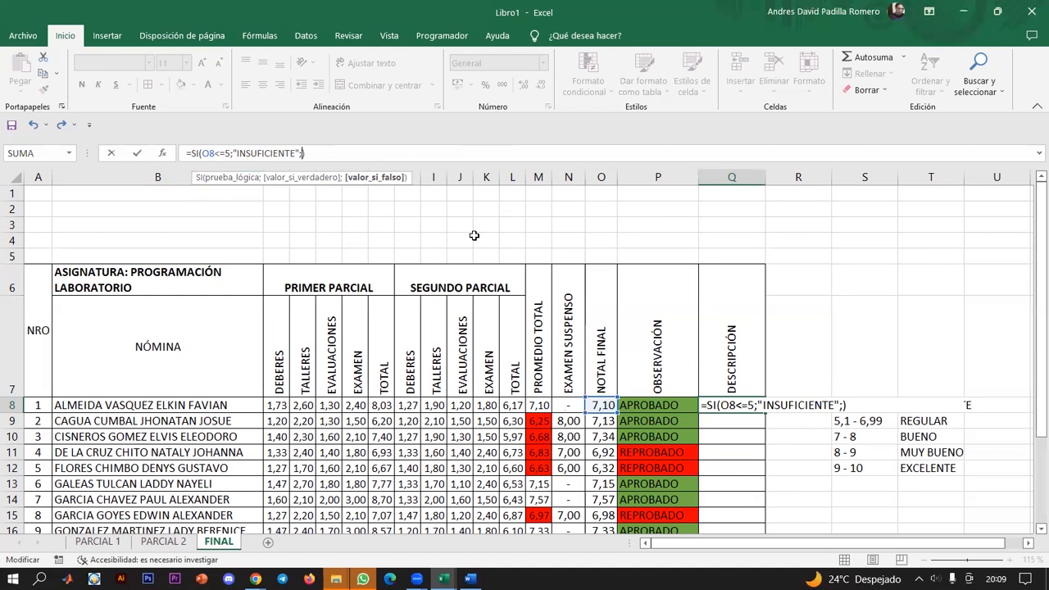
# - Nest a second SI in the Q8 formula's false argument that returns "REGULAR" when O8<=6,99
pyautogui.write('SI')
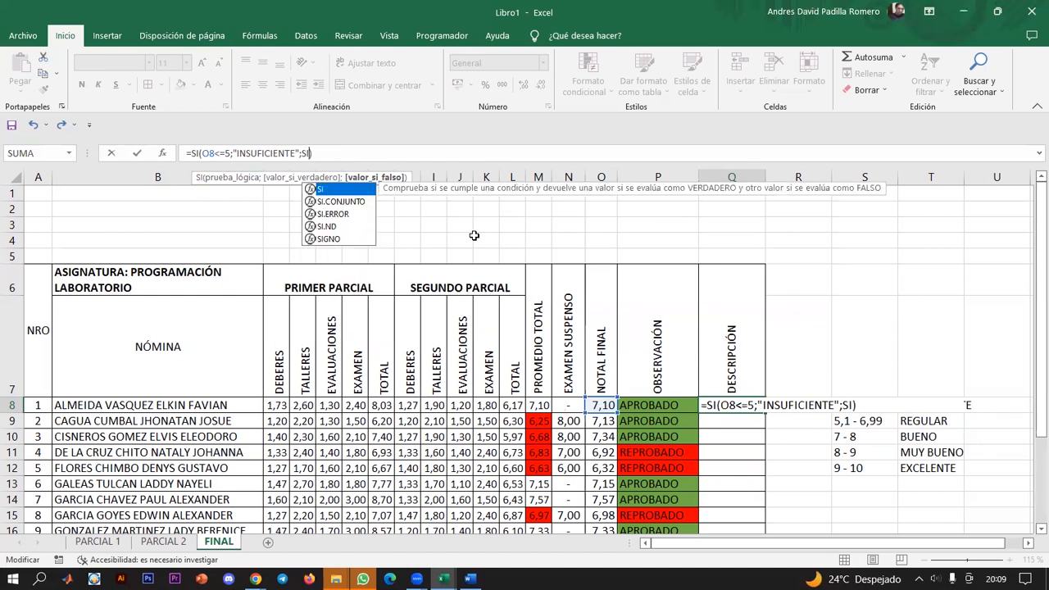
pyautogui.write('(')
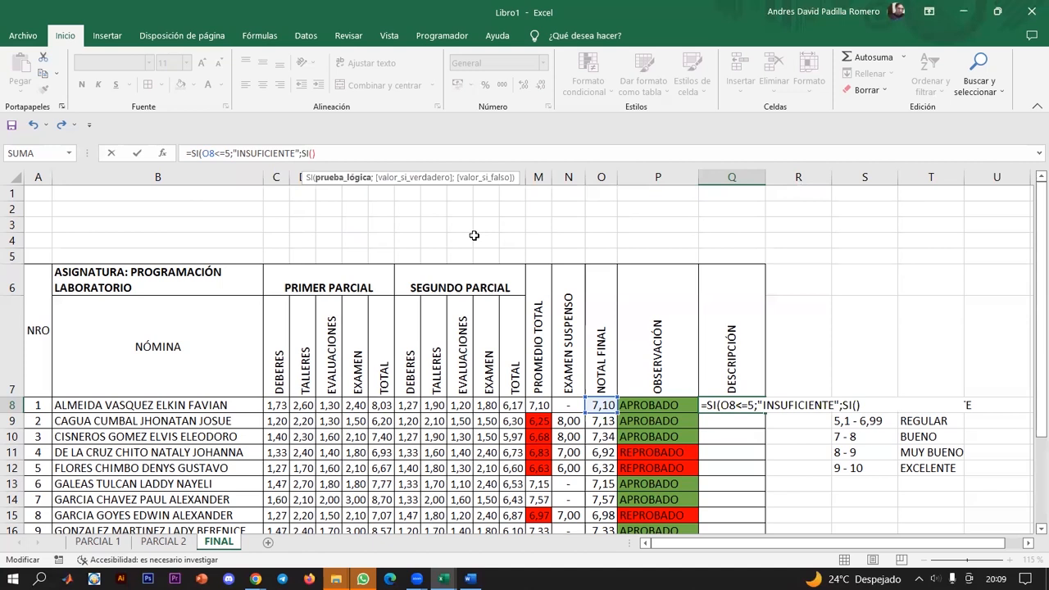
pyautogui.write(')')
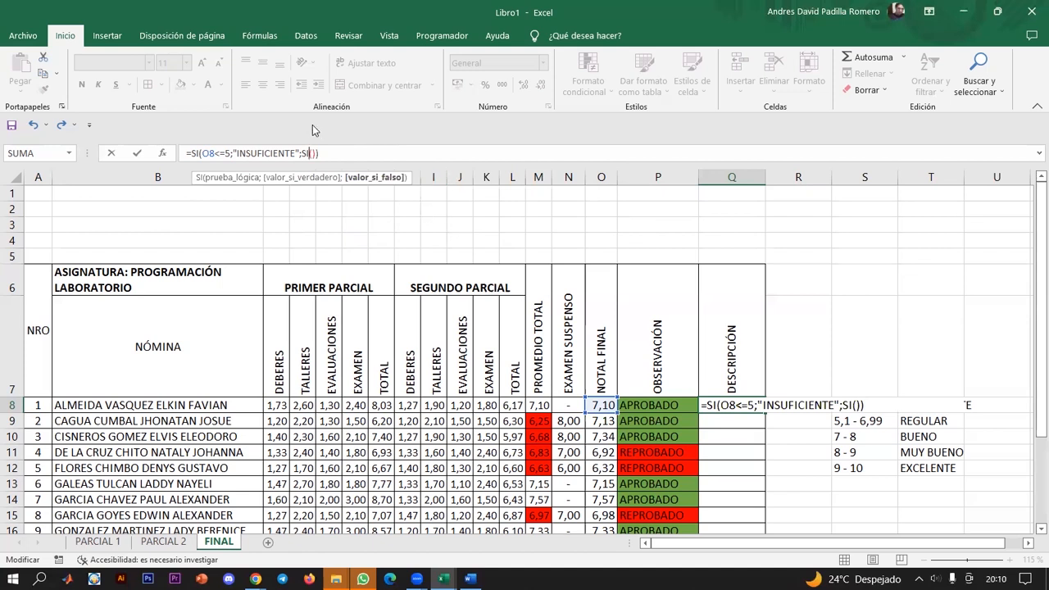
pyautogui.click(314, 153)
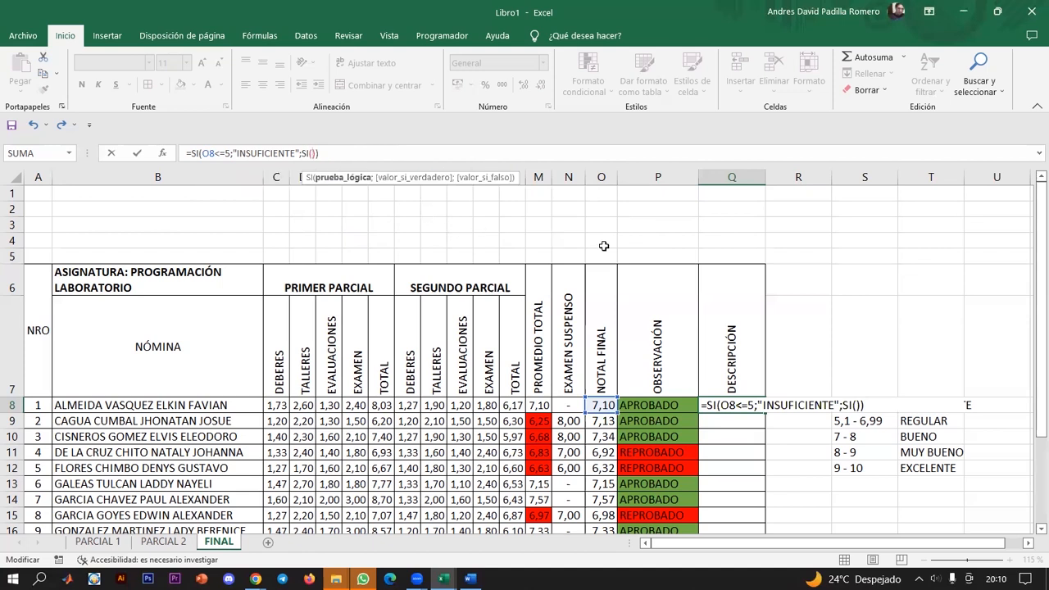
pyautogui.write('O8<')
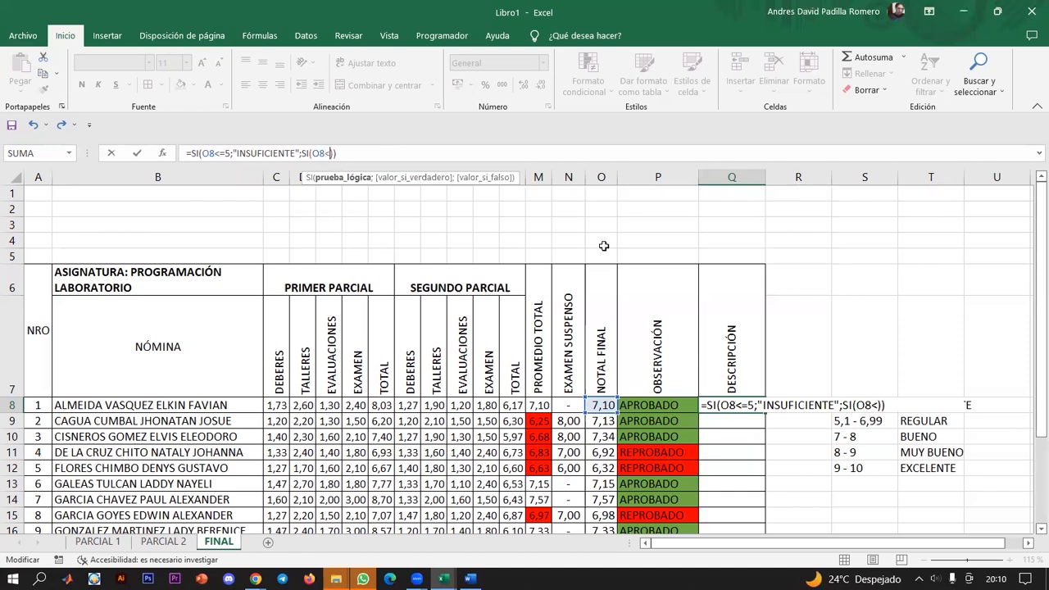
pyautogui.write('=6,99;')
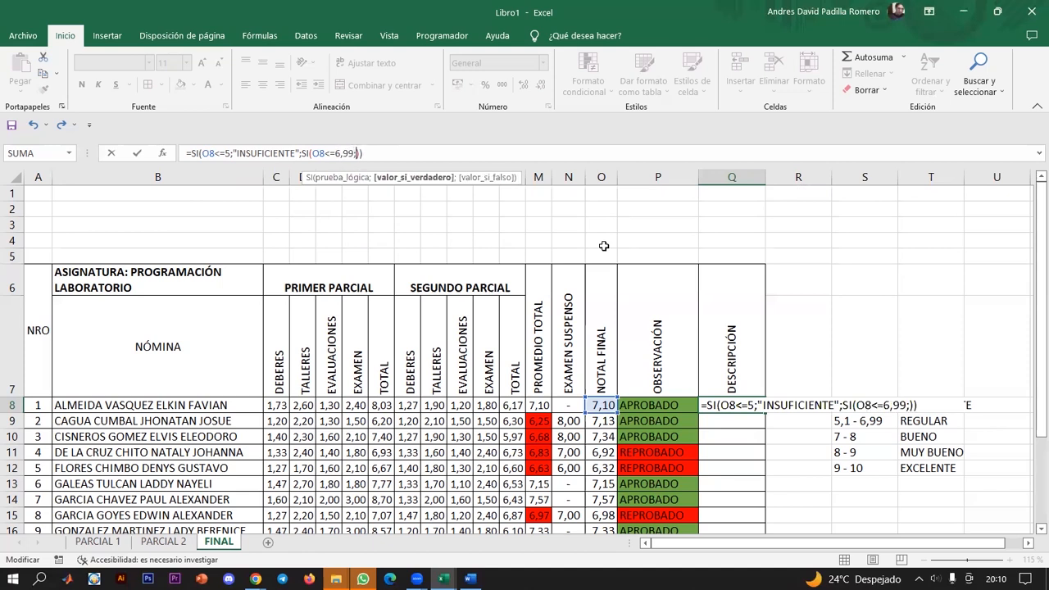
pyautogui.write('""REGULAR')
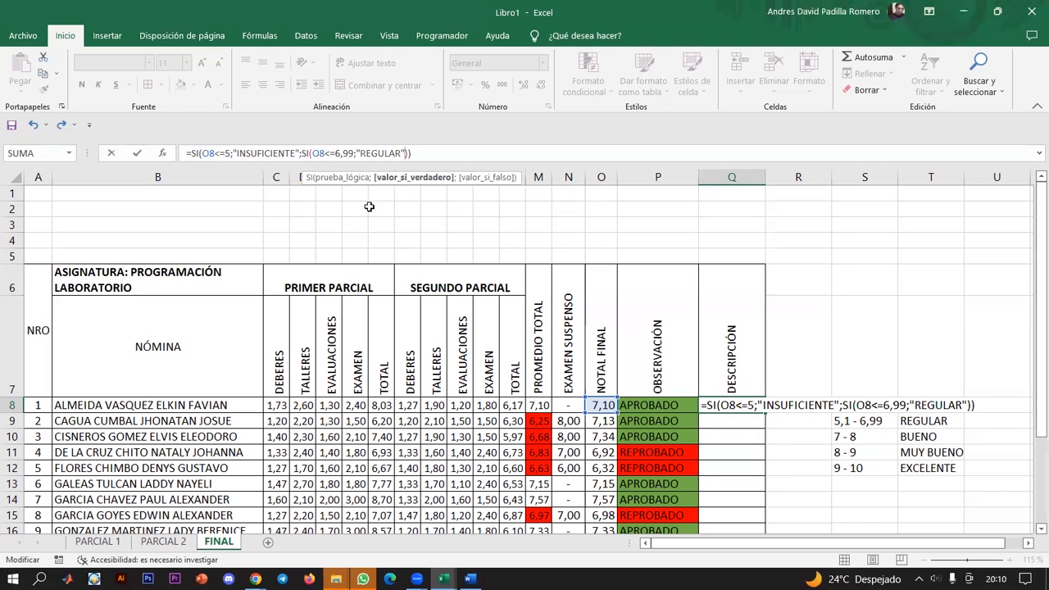
# - Nest a third SI as the REGULAR condition's false value, returning "BUENO" when O8<=8
pyautogui.click(230, 156)
pyautogui.write(';')
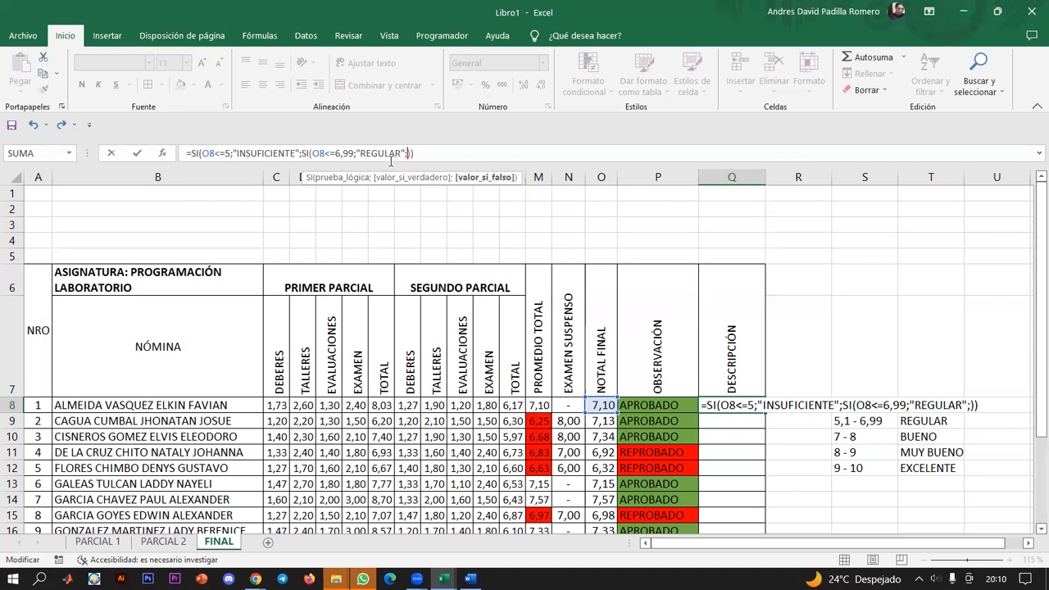
pyautogui.write('SI()')
pyautogui.click(419, 155)
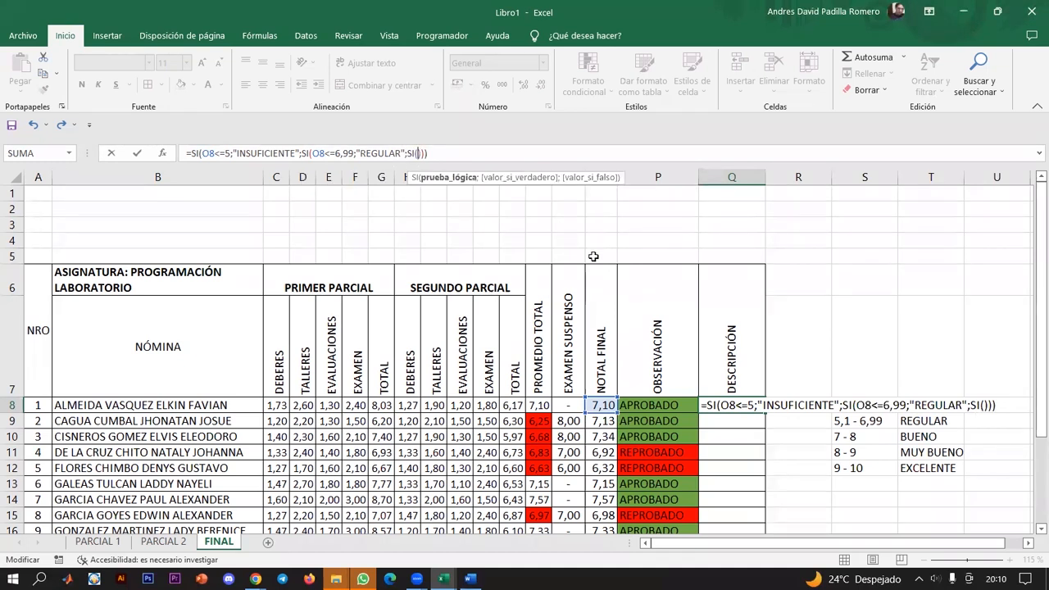
pyautogui.write('O8')
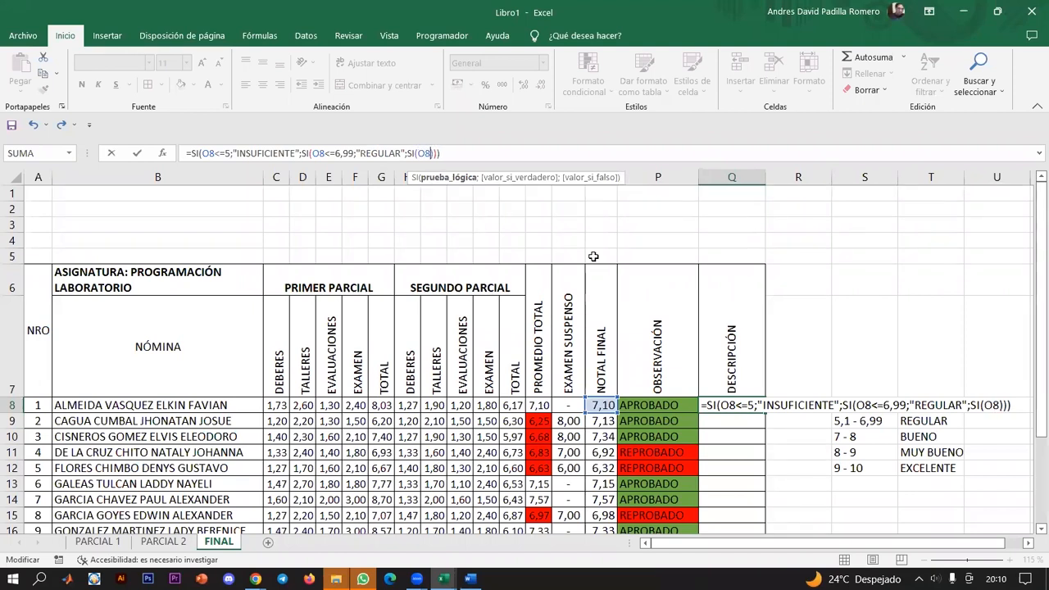
pyautogui.write('<')
pyautogui.write('=')
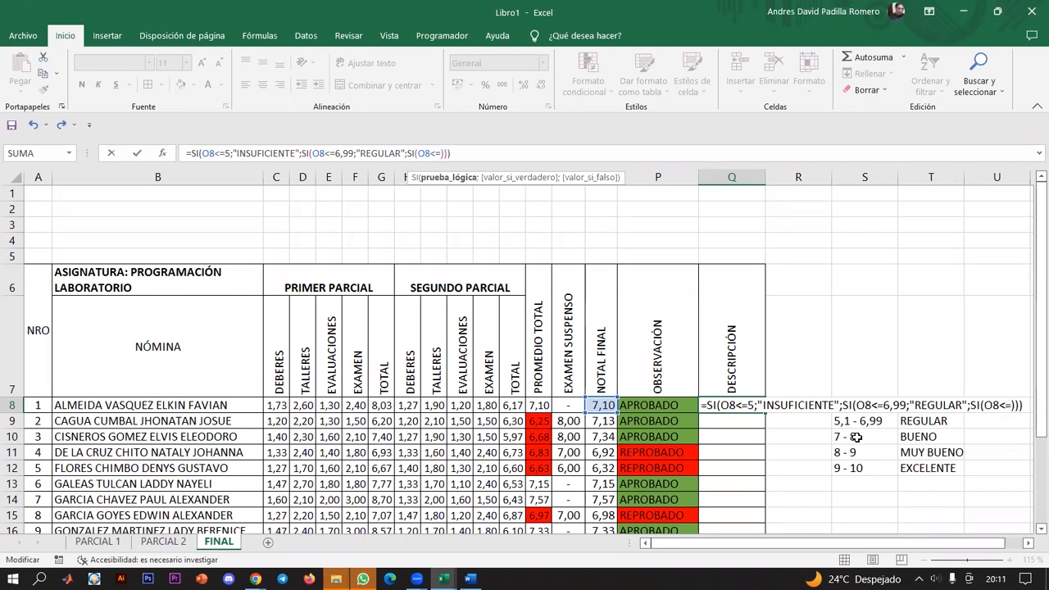
pyautogui.write('8;')
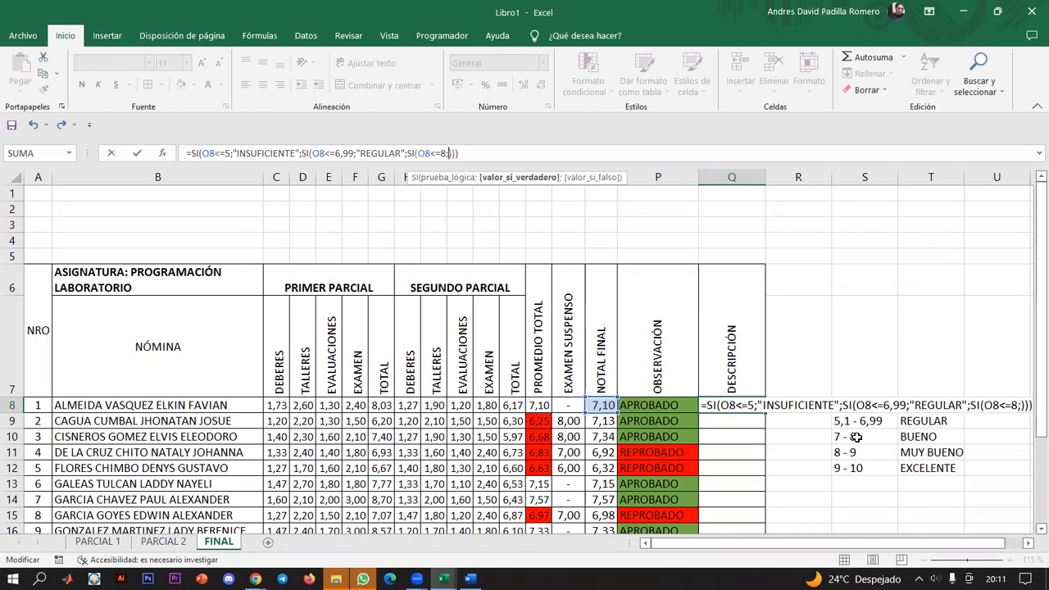
pyautogui.write('""')
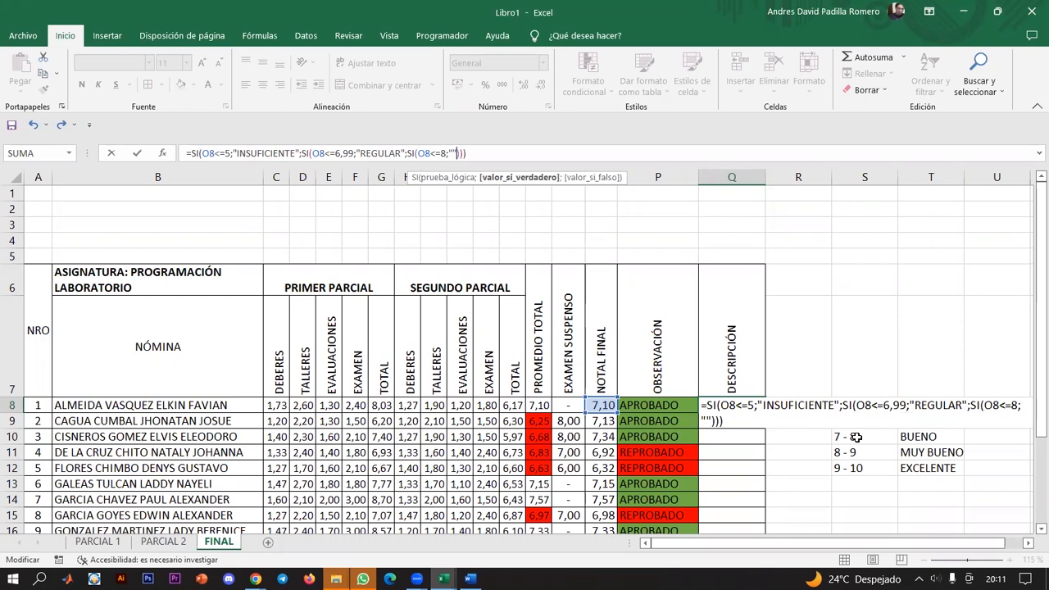
pyautogui.write('BUENO')
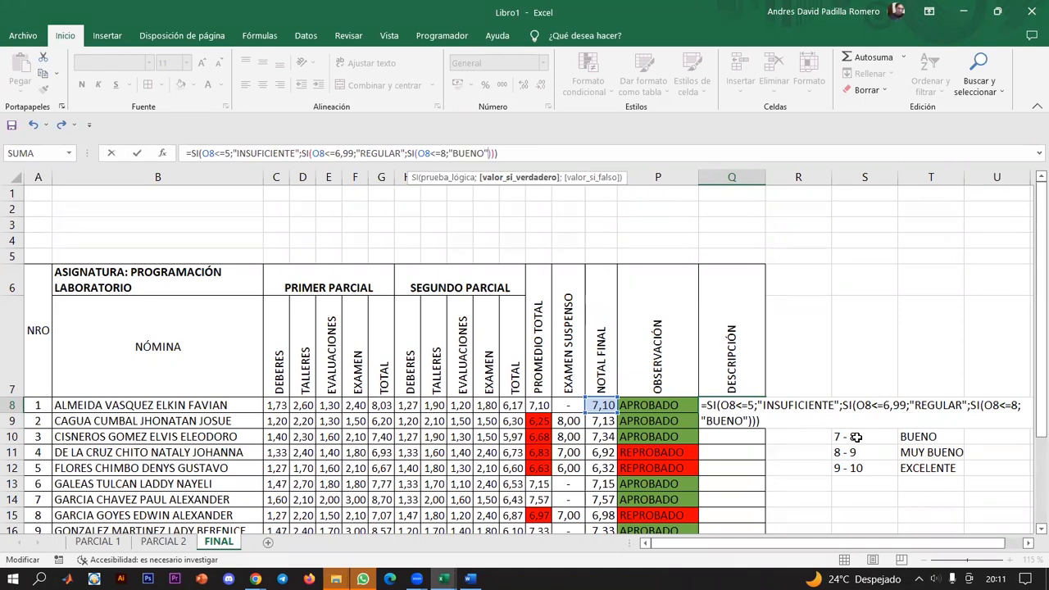
pyautogui.write(';')
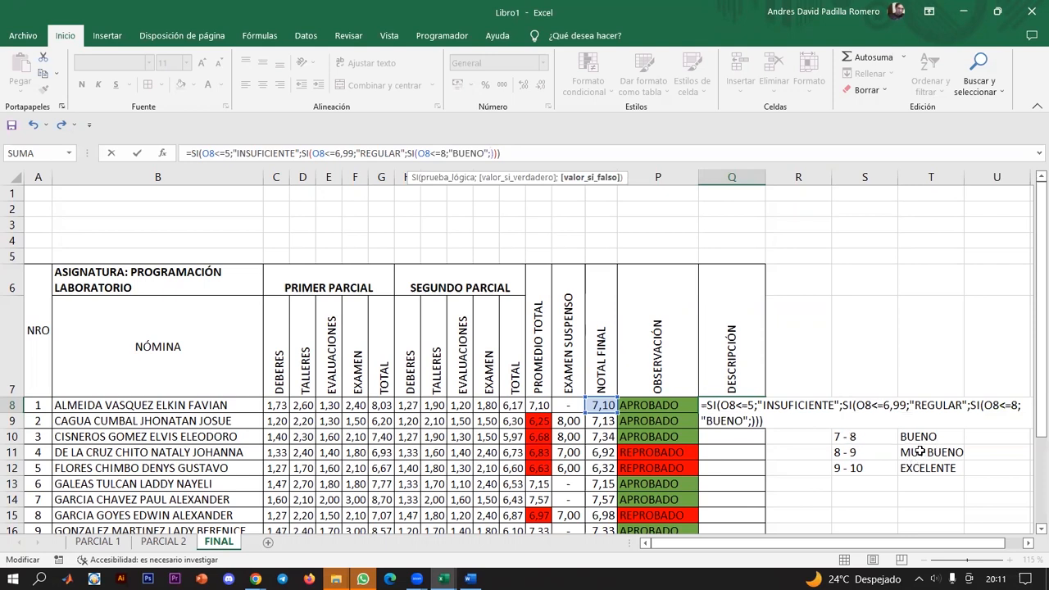
# - Nest a fourth SI as the BUENO condition's false value, returning "MUY BUENO" when O8<=9, and begin its false argument
pyautogui.write('SI')
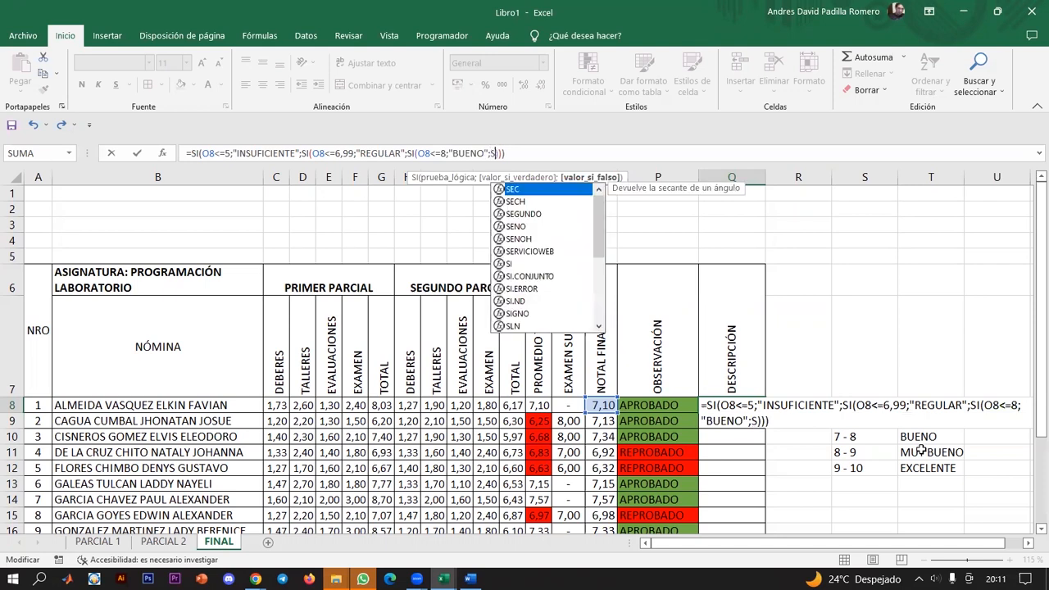
pyautogui.write('(')
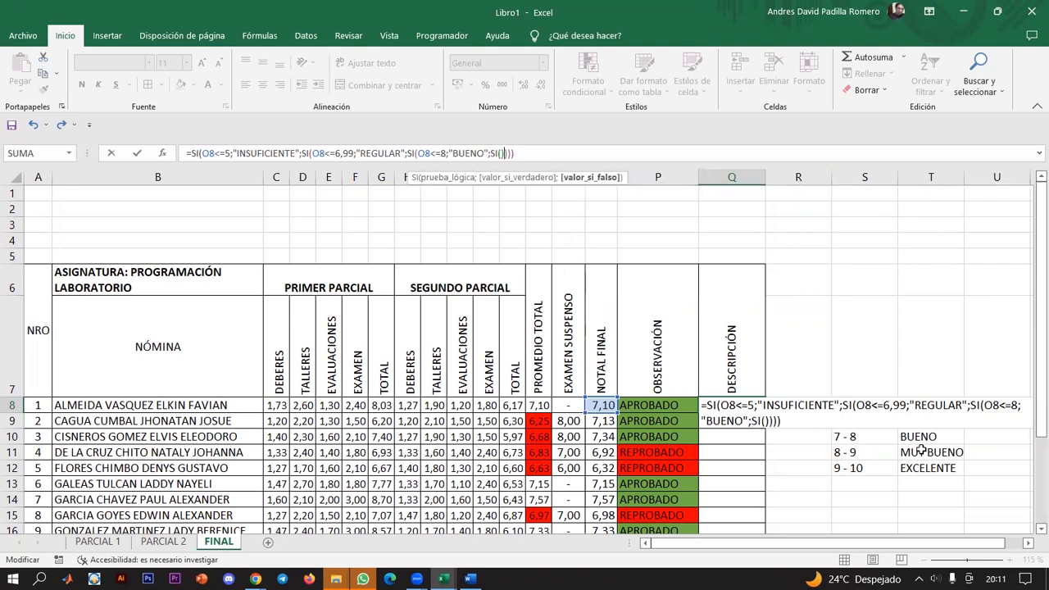
pyautogui.press('Left')
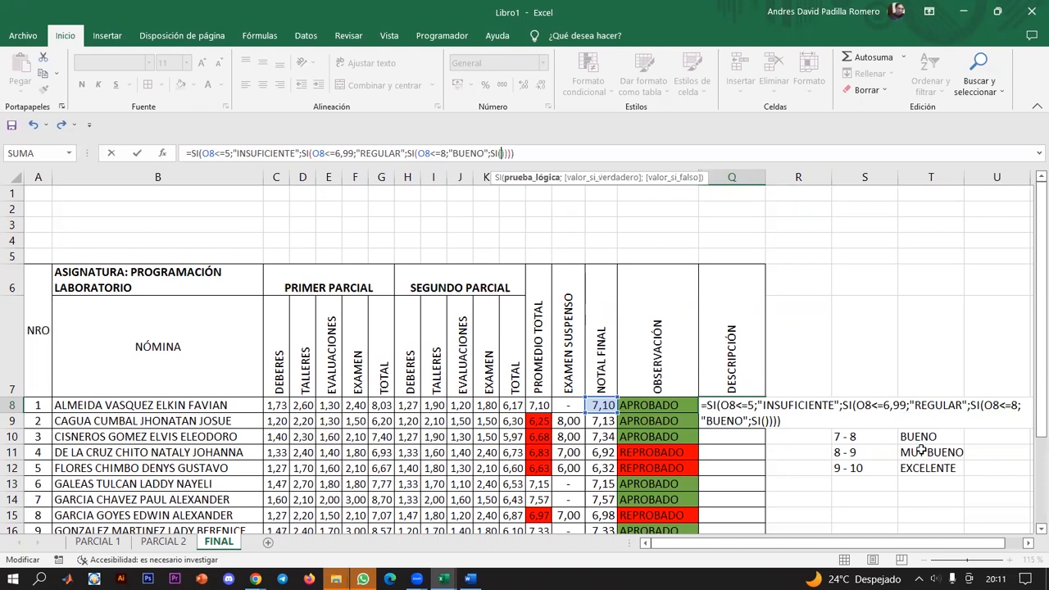
pyautogui.write('O8')
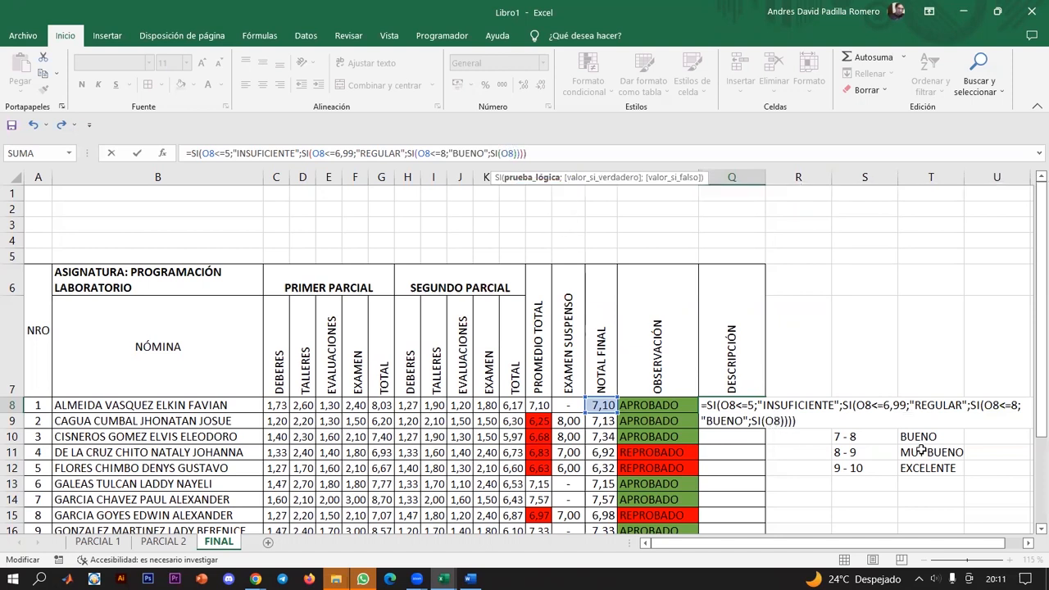
pyautogui.write('<=9;""')
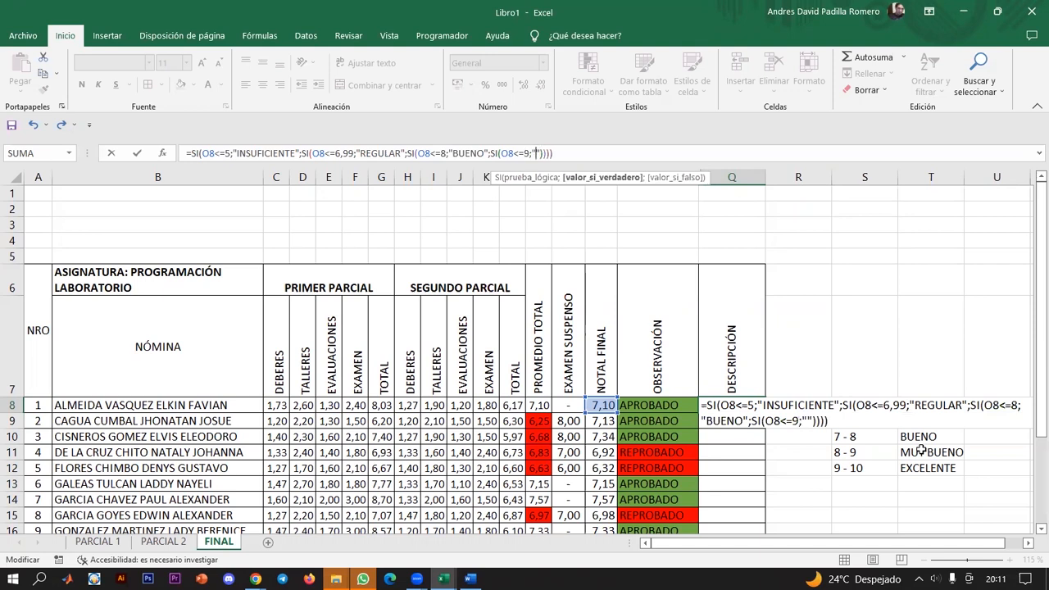
pyautogui.write('MUY BUENO')
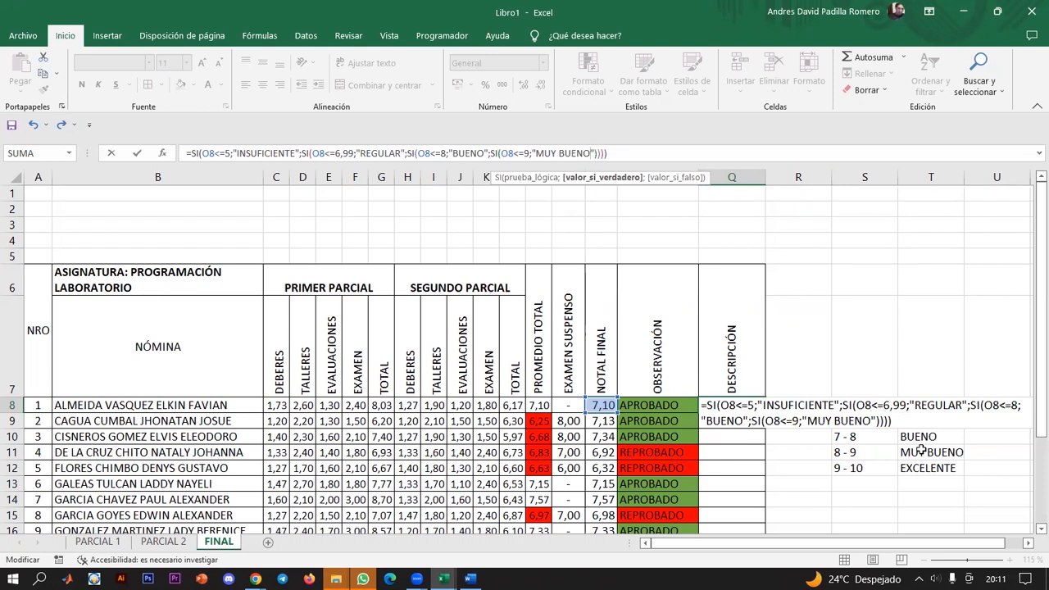
pyautogui.press('Right')
pyautogui.write(';')
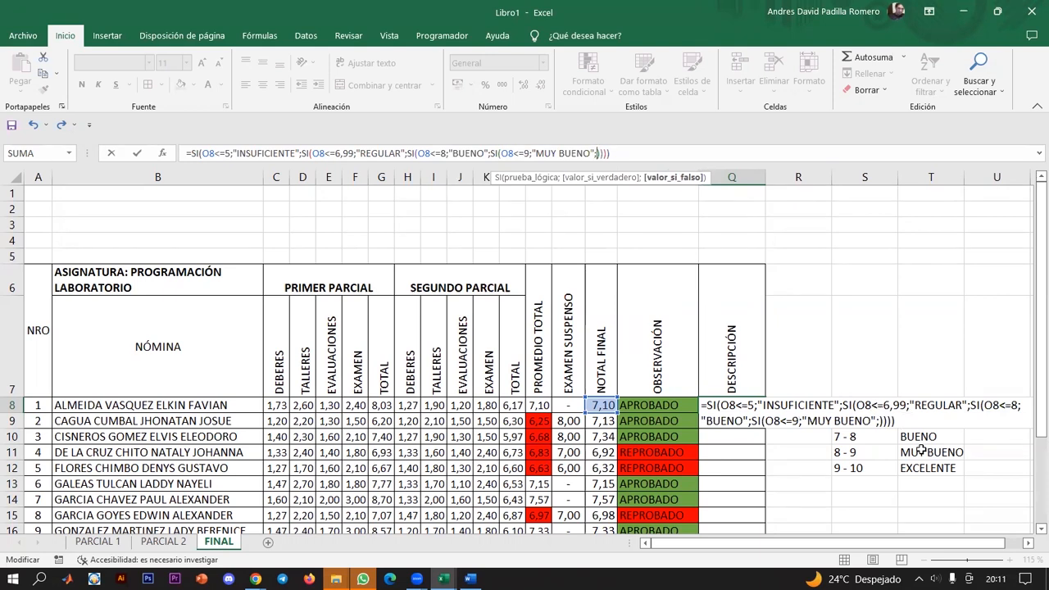
pyautogui.write('SI')
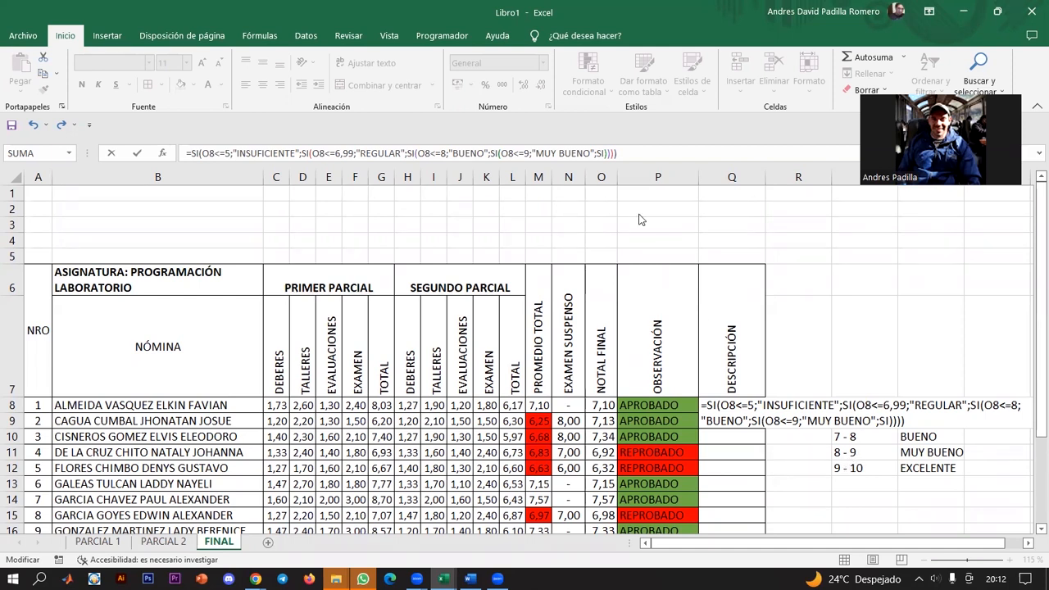
pyautogui.click(609, 155)
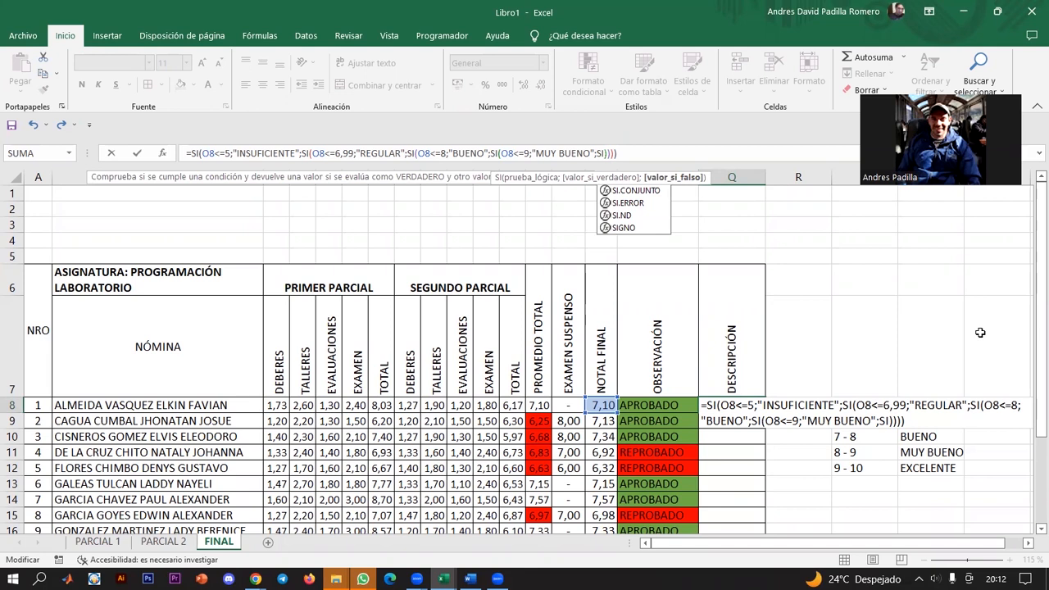
pyautogui.write('(')
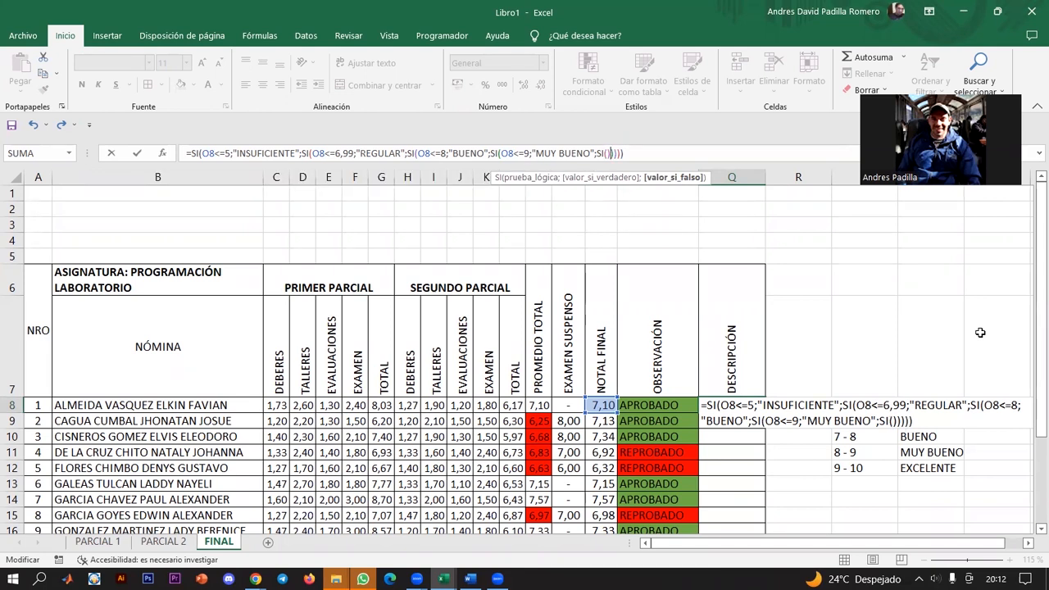
pyautogui.press('BackSpace')
pyautogui.press('BackSpace')
pyautogui.press('BackSpace')
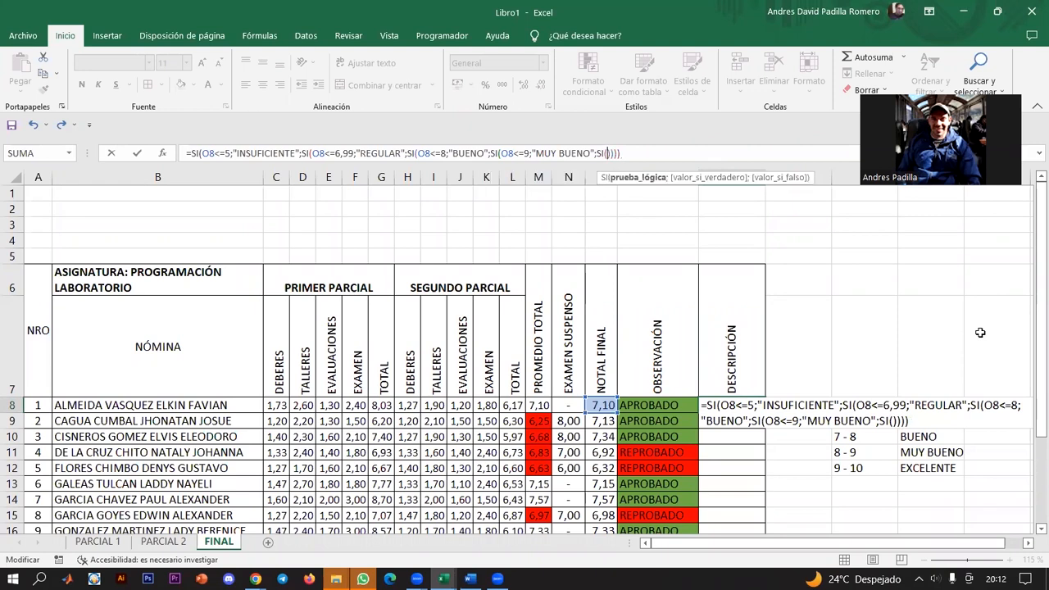
# - Finish the Q8 formula with "EXCELENTE" as the innermost false value and fill it down the DESCRIPCIÓN column to Q17
pyautogui.write('";"EXL')
pyautogui.press('BackSpace')
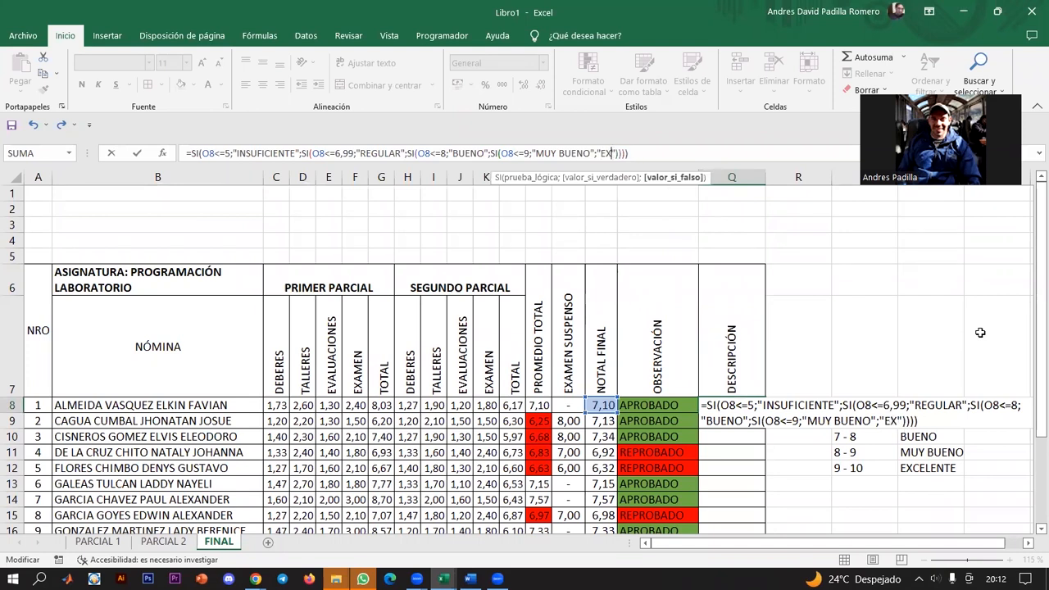
pyautogui.write('CELENTE')
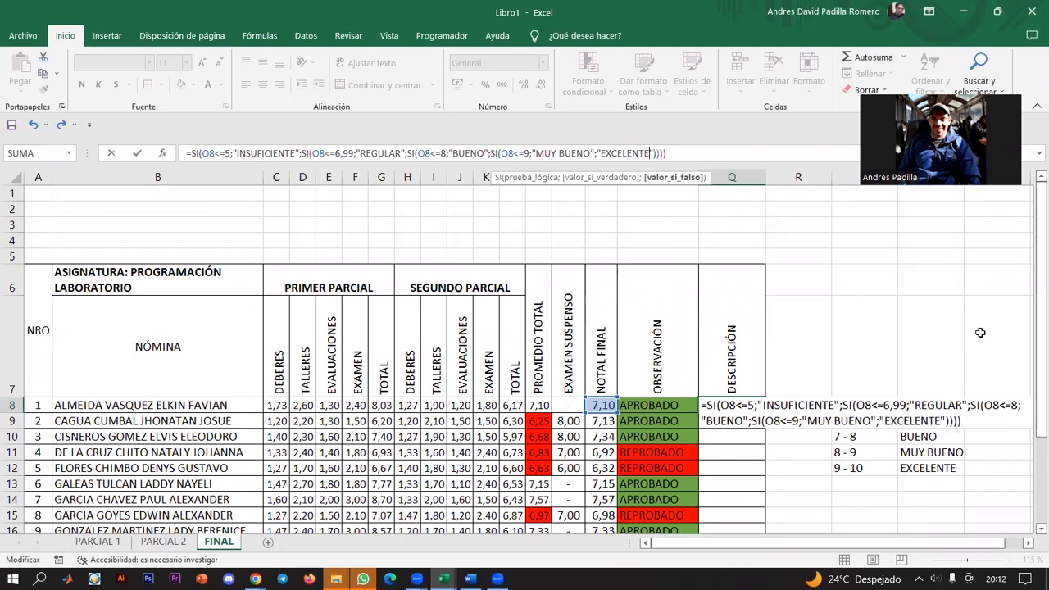
pyautogui.press('Return')
pyautogui.press('Up')
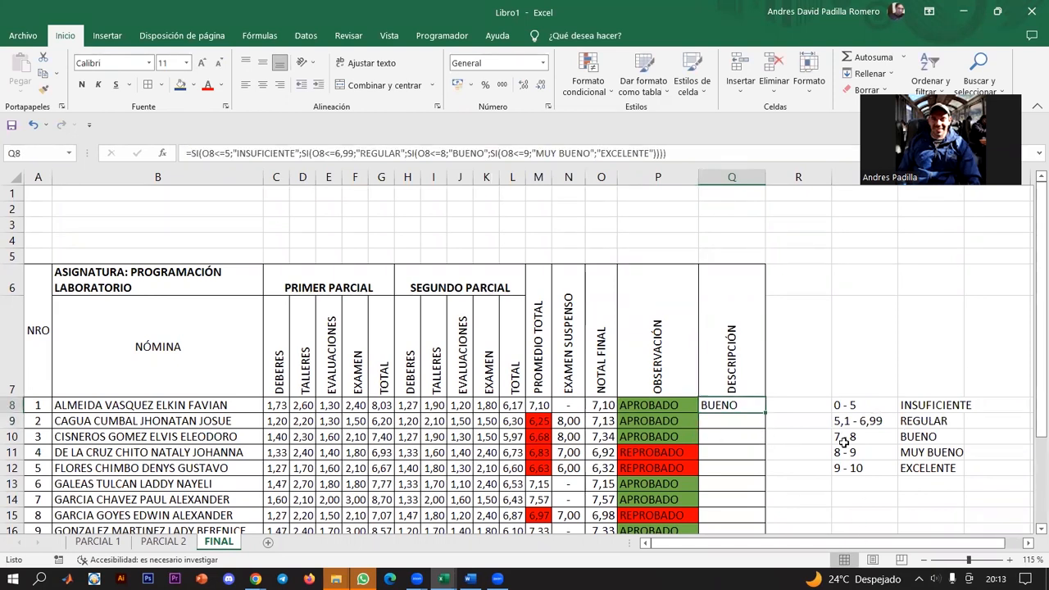
pyautogui.moveTo(761, 408); pyautogui.dragTo(763, 503)
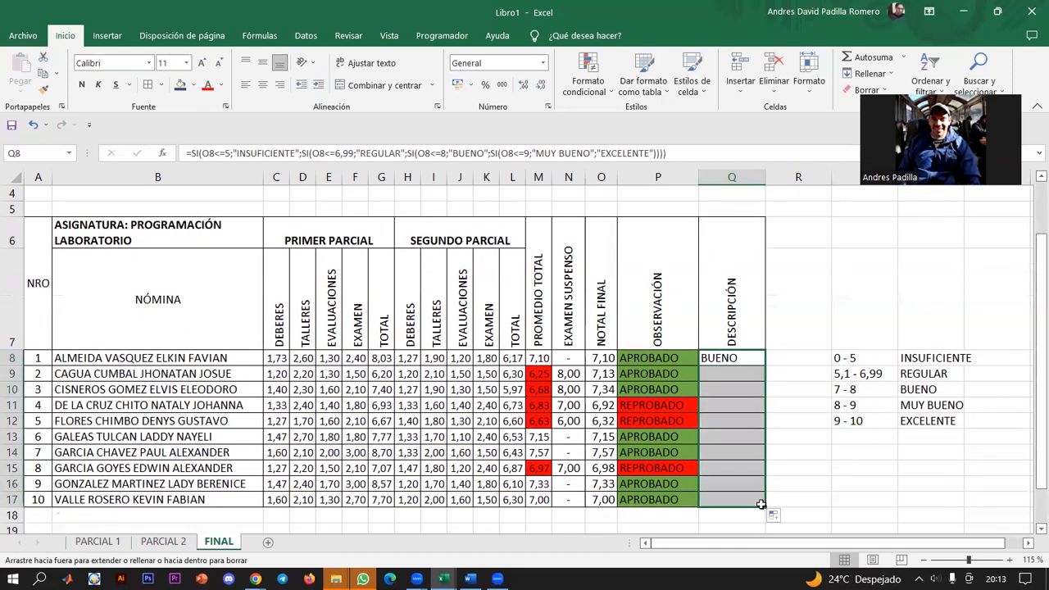
pyautogui.click(771, 464)
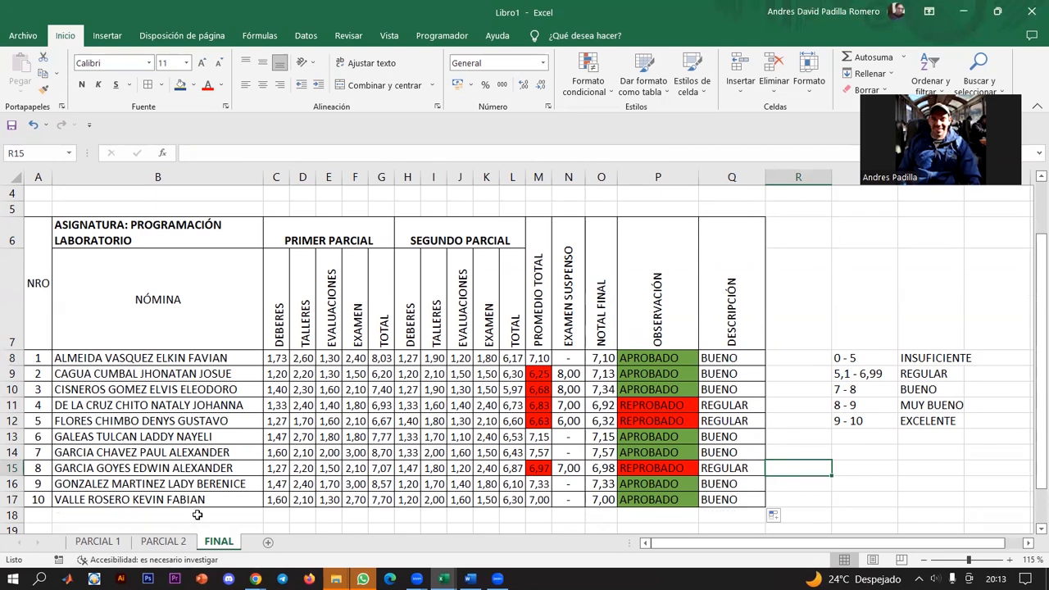
# - On the PARCIAL 2 sheet, set student 10's DEBER 1, DEBER 2 and DEBER 3 grades to 9, 9 and 10
pyautogui.click(12, 499)
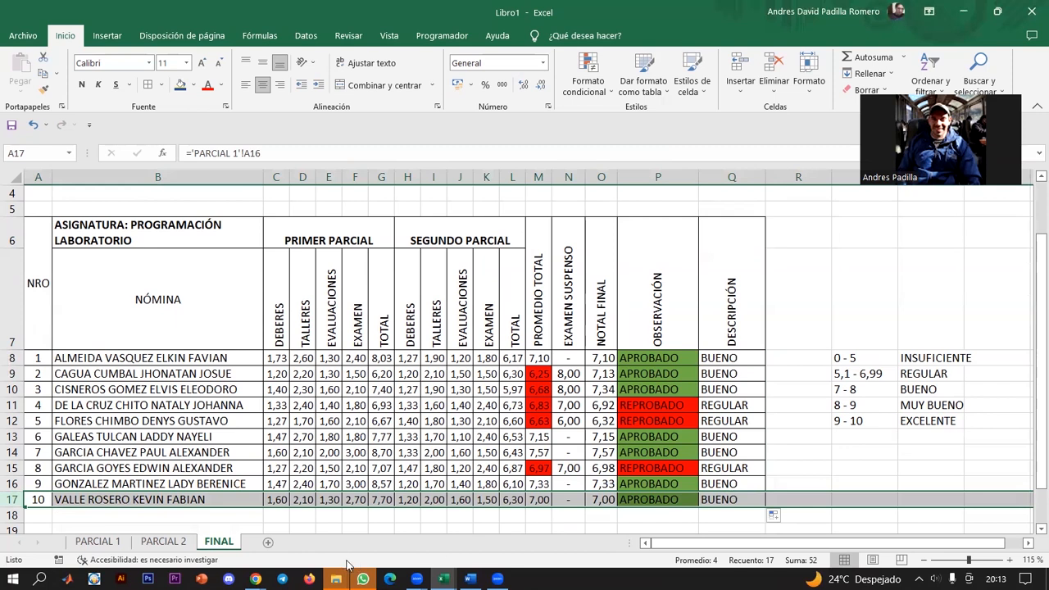
pyautogui.click(169, 542)
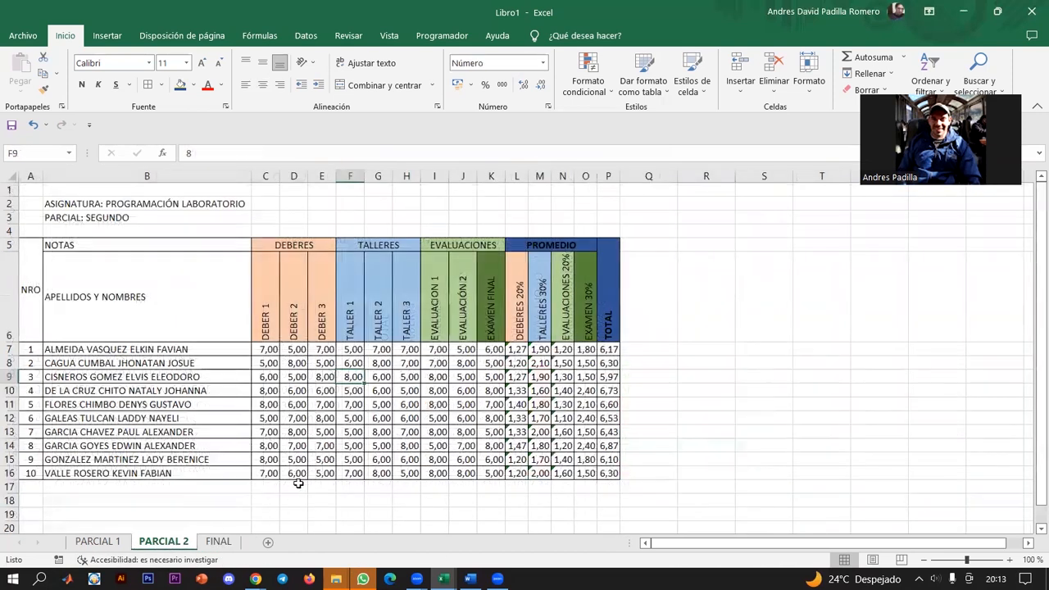
pyautogui.click(263, 474)
pyautogui.write('9')
pyautogui.press('Tab')
pyautogui.write('9')
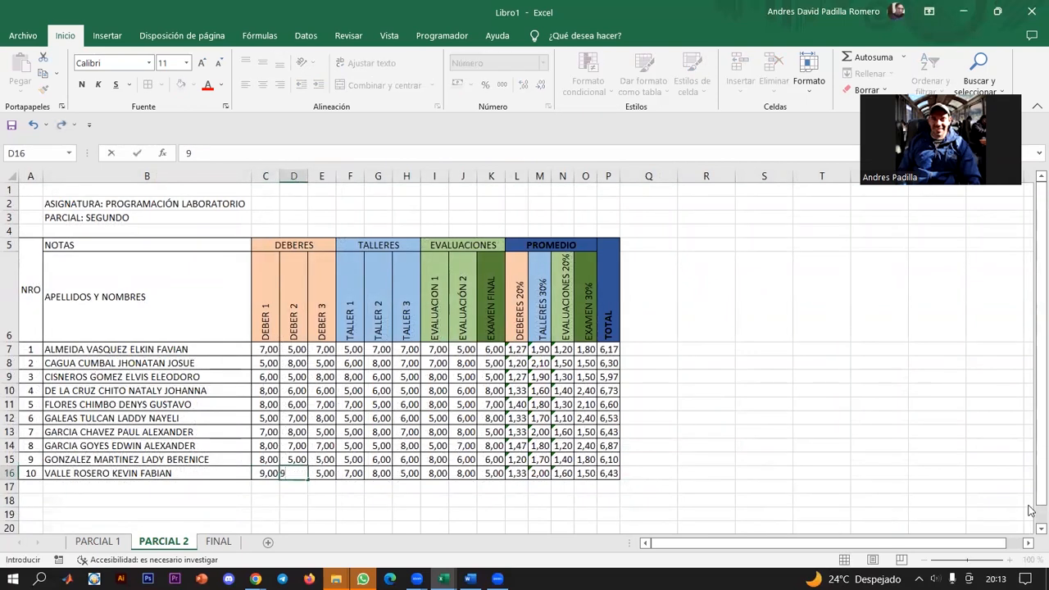
pyautogui.press('Tab')
pyautogui.write('10')
pyautogui.press('Tab')
# - Set student 10's TALLER 1, TALLER 2 and TALLER 3 grades to 10, 10 and 9
pyautogui.write('10')
pyautogui.press('Tab')
pyautogui.write('10')
pyautogui.press('Tab')
pyautogui.write('9')
pyautogui.press('Tab')
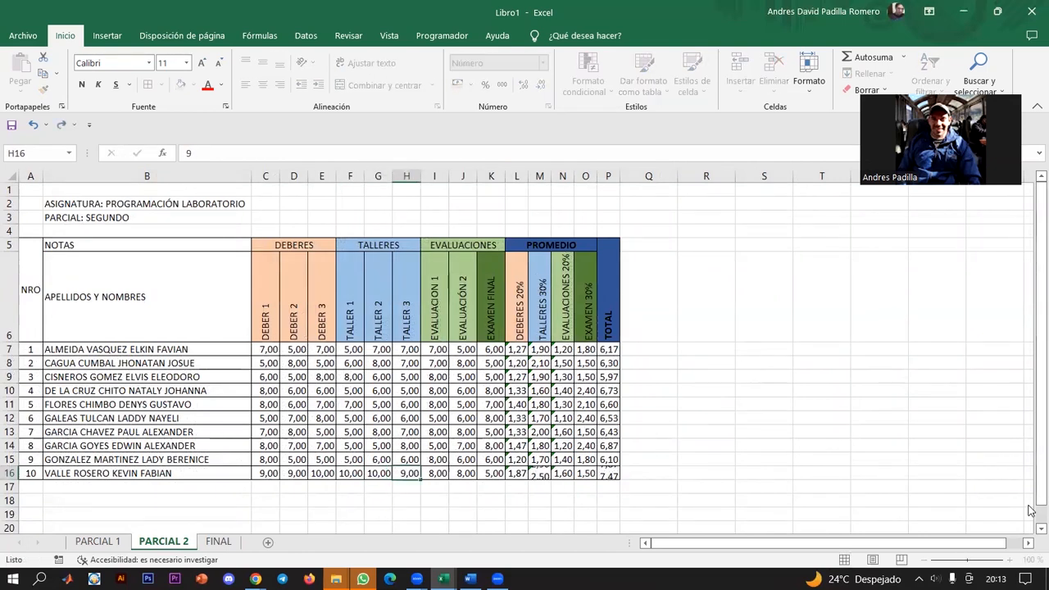
# - Set student 10's EVALUACION 1 and EXAMEN FINAL grades to 10 on the PARCIAL 2 sheet
pyautogui.write('10')
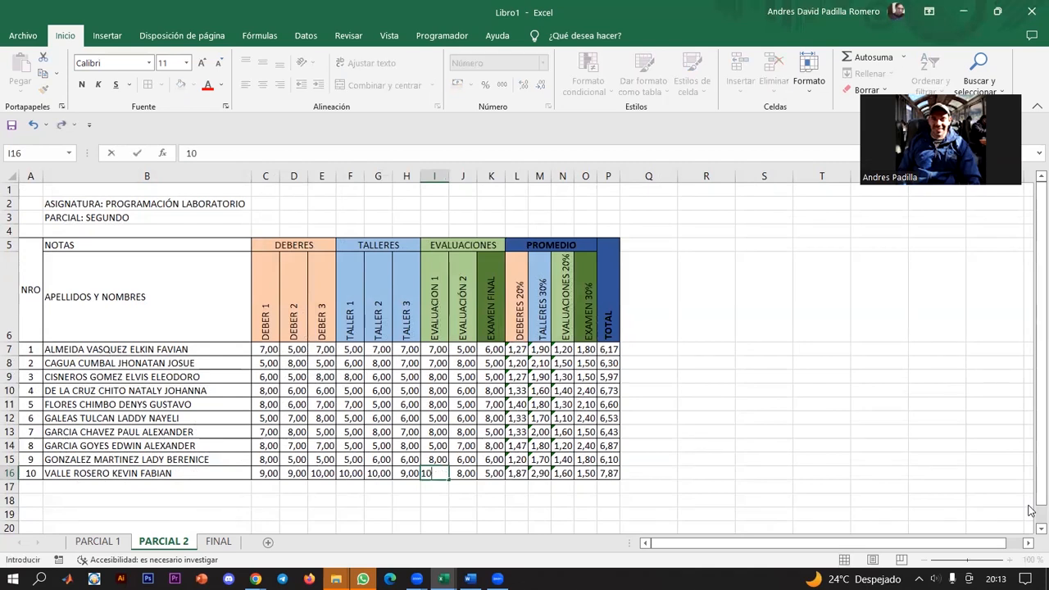
pyautogui.press('Tab')
pyautogui.press('Tab')
pyautogui.write('10')
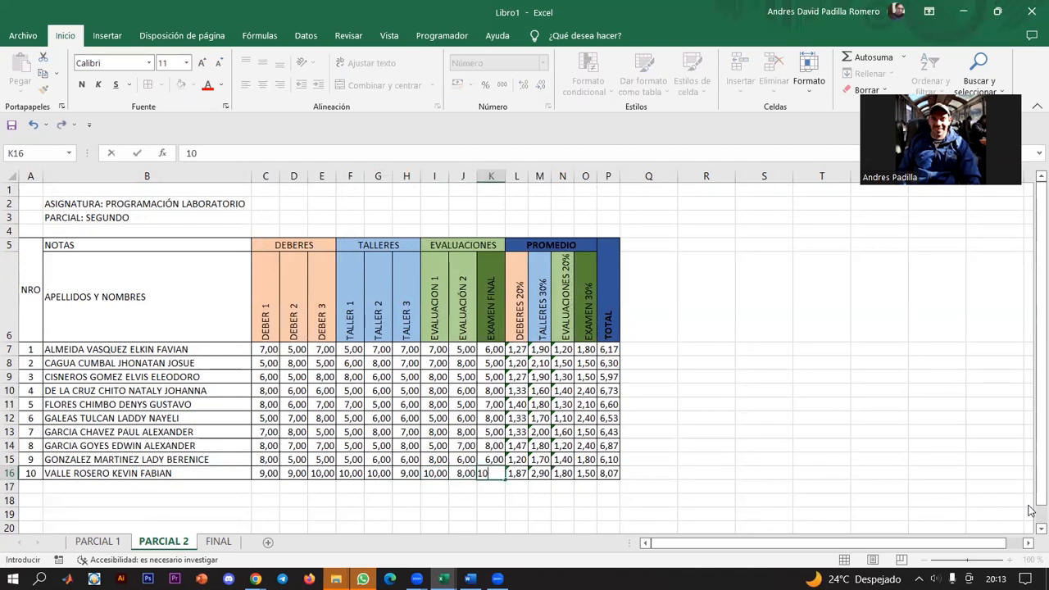
pyautogui.press('Tab')
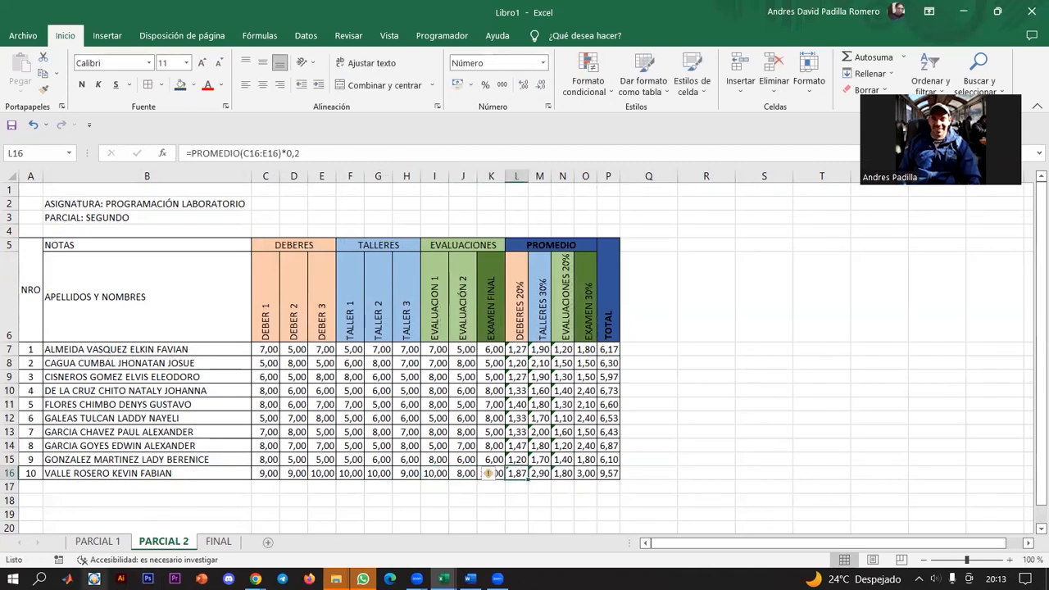
# - On the PARCIAL 1 sheet, set student 10's DEBER 1 grade to 10 and TALLER 2 grade to 9
pyautogui.click(97, 544)
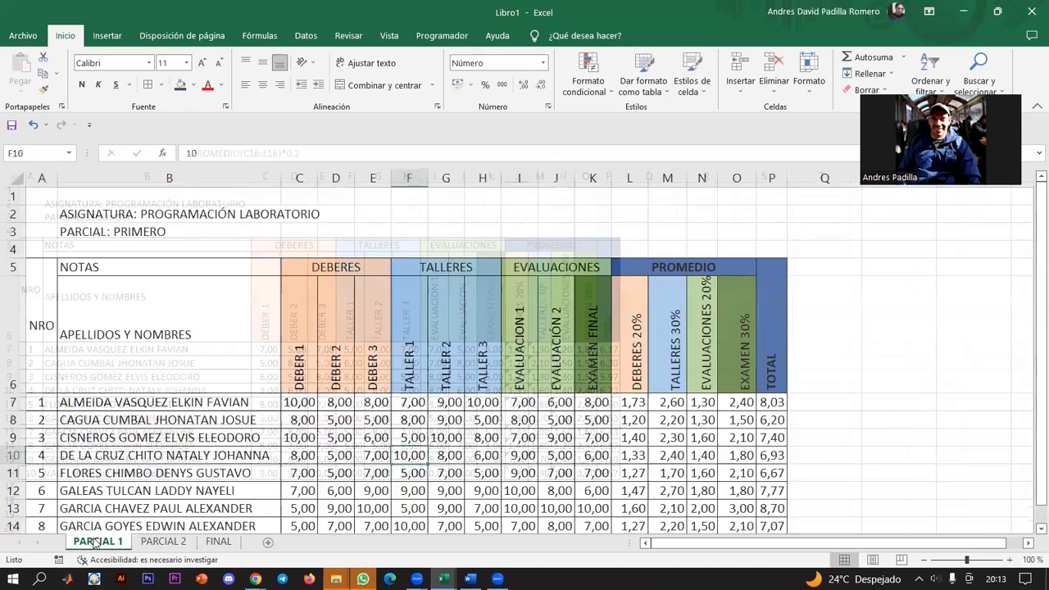
pyautogui.scroll(-6, 662, 464)
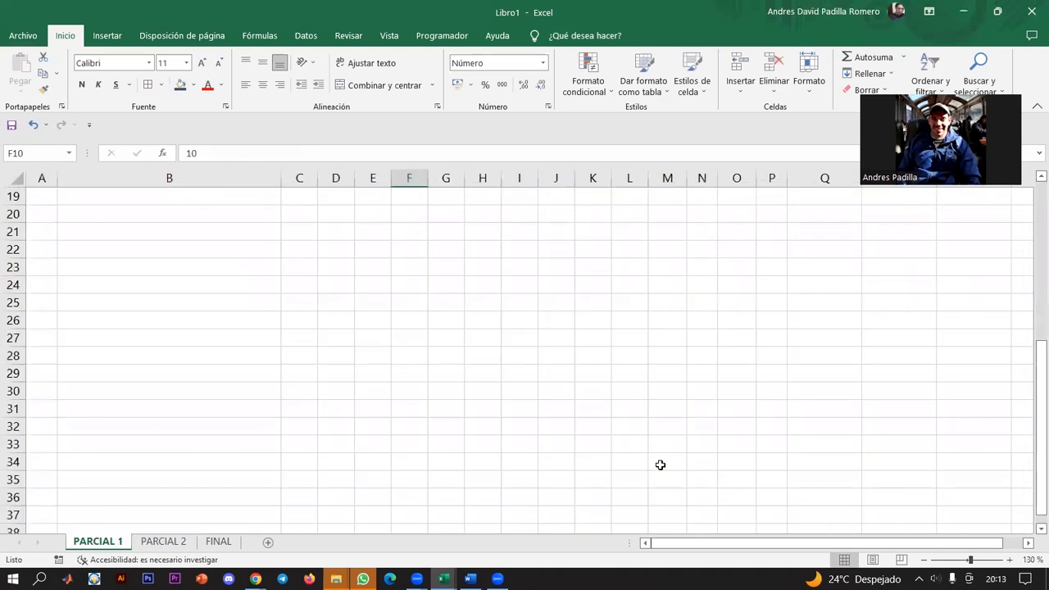
pyautogui.scroll(3, 659, 459)
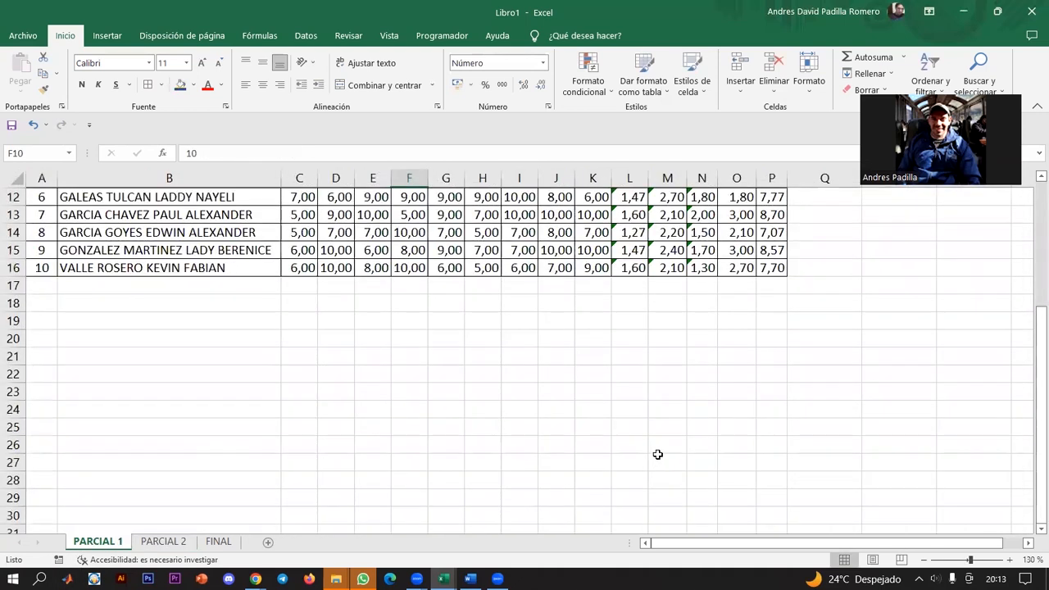
pyautogui.scroll(1, 657, 454)
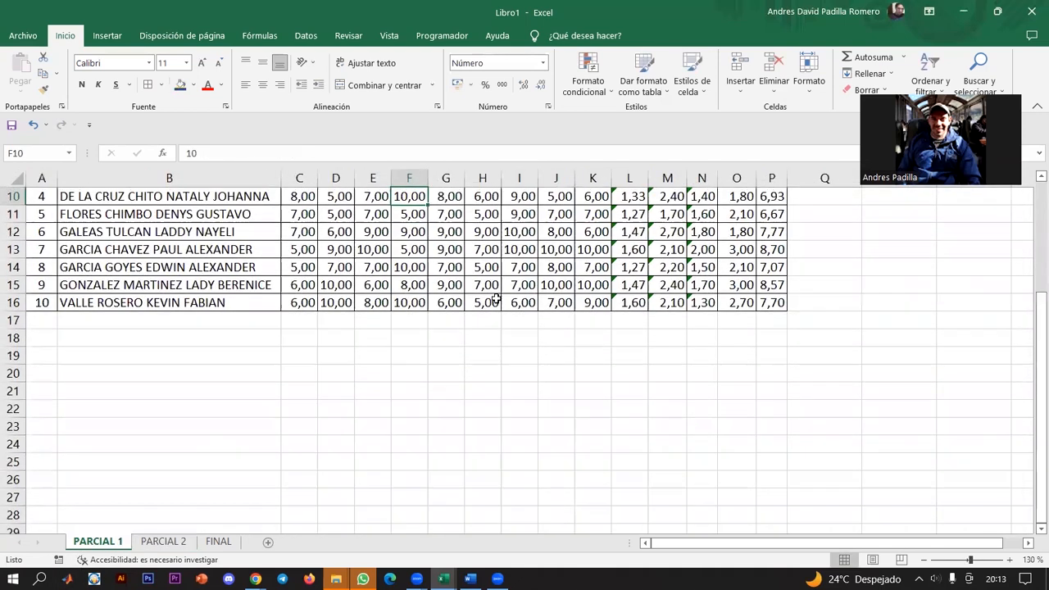
pyautogui.click(306, 305)
pyautogui.write('10')
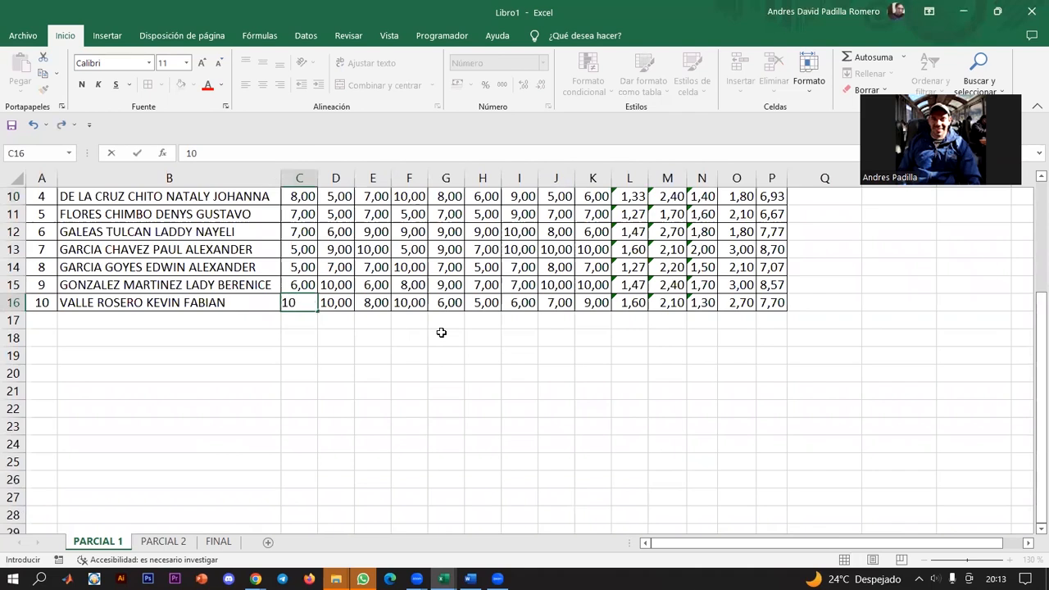
pyautogui.press('Tab')
pyautogui.press('Tab')
pyautogui.press('Tab')
pyautogui.press('Tab')
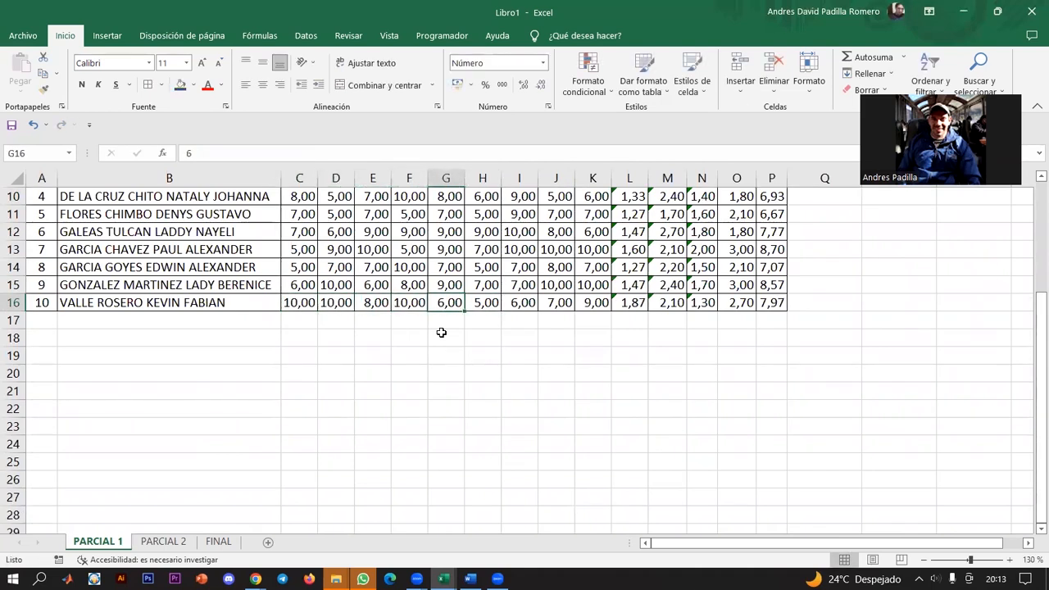
pyautogui.write('9')
pyautogui.press('Tab')
pyautogui.press('Tab')
pyautogui.press('Tab')
pyautogui.press('Tab')
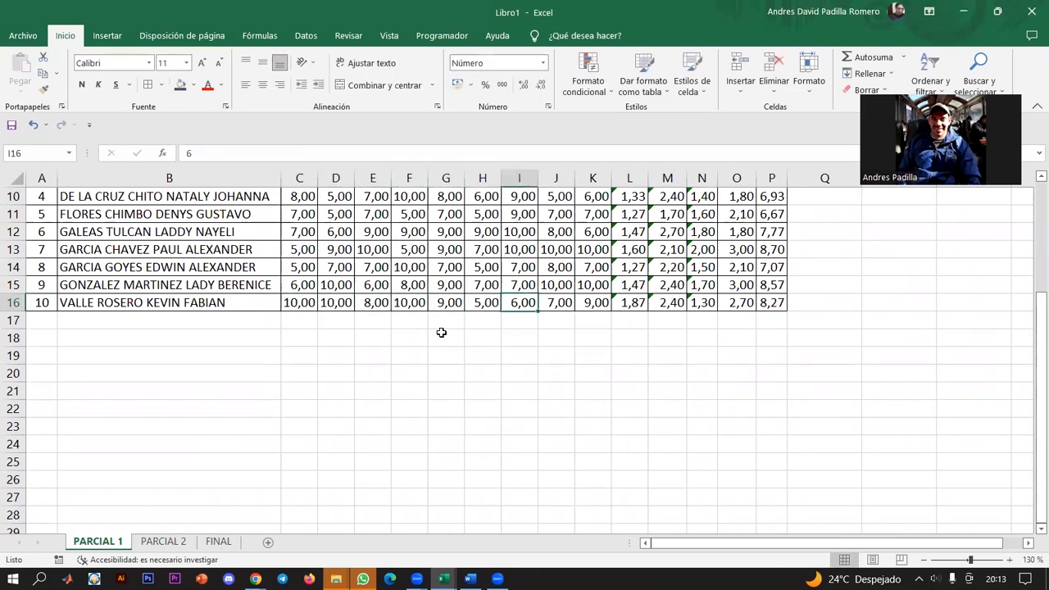
# - Set student 10's EXAMEN FINAL grade to 10 and the EVALUACIÓN 2 and TALLER 3 grades to 9
pyautogui.write('10')
pyautogui.press('Left')
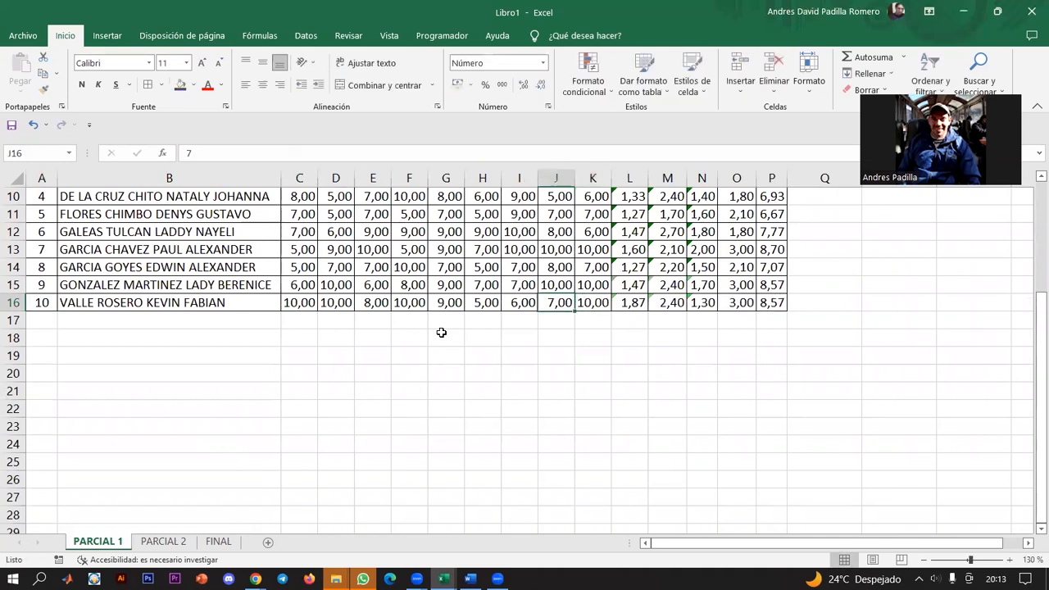
pyautogui.write('9')
pyautogui.press('Left')
pyautogui.press('Left')
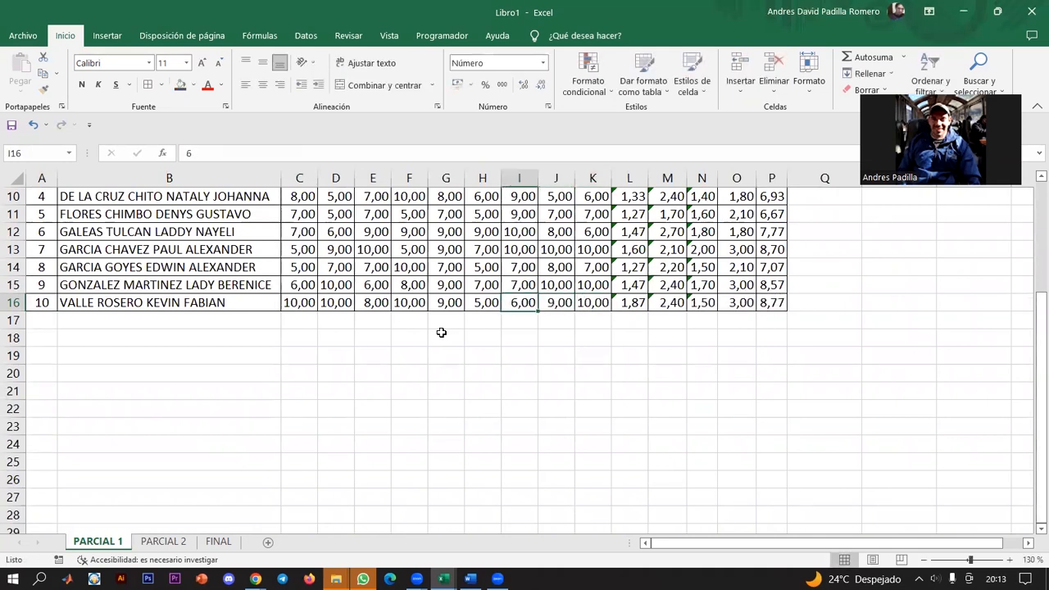
pyautogui.write('9')
pyautogui.press('Tab')
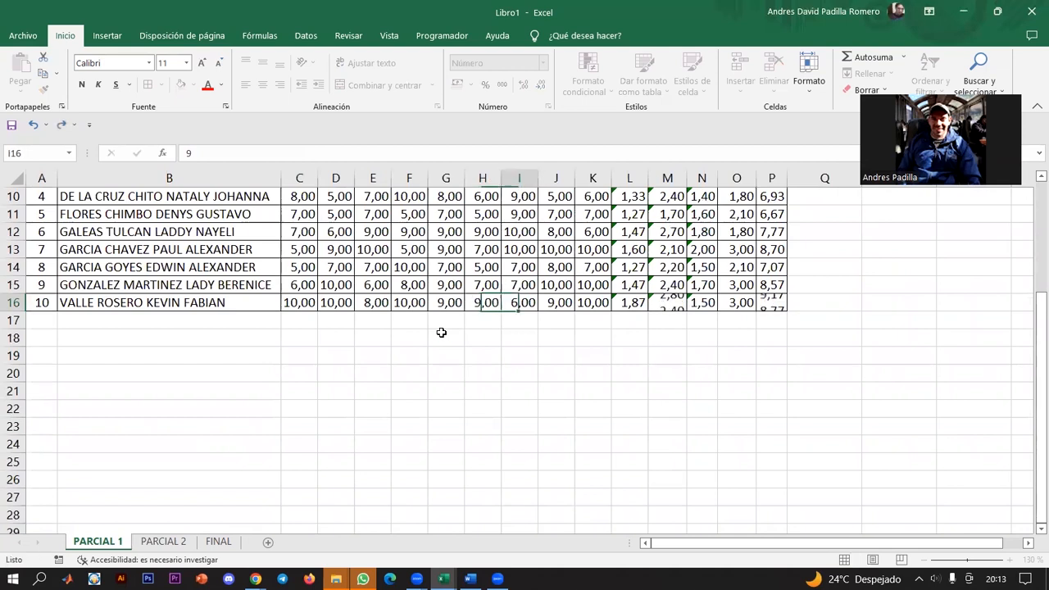
pyautogui.press('Right')
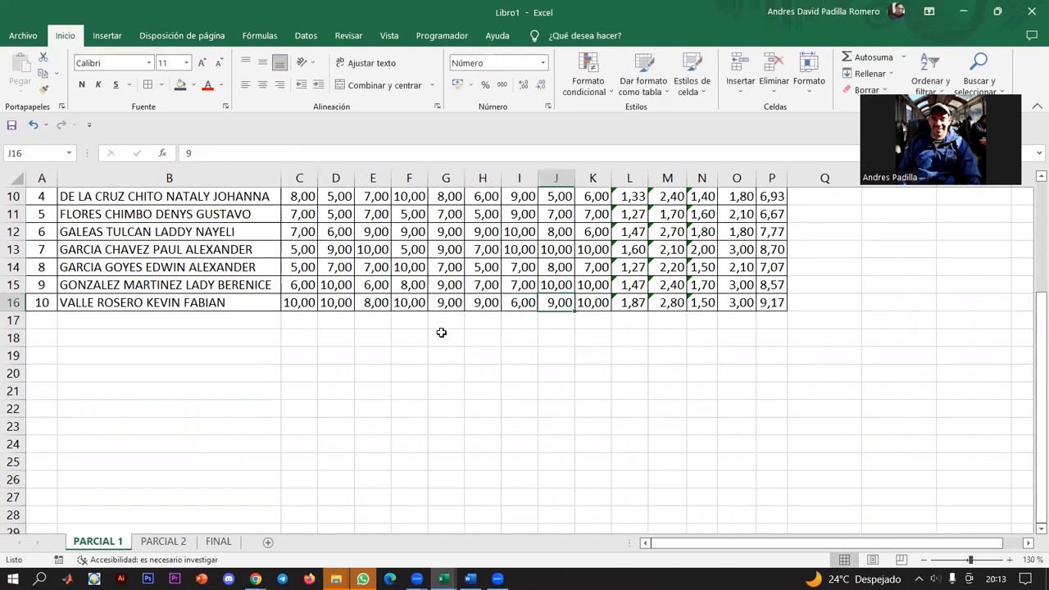
# - On the FINAL sheet, check student 10's DESCRIPCIÓN cell and select student 8's row
pyautogui.click(221, 545)
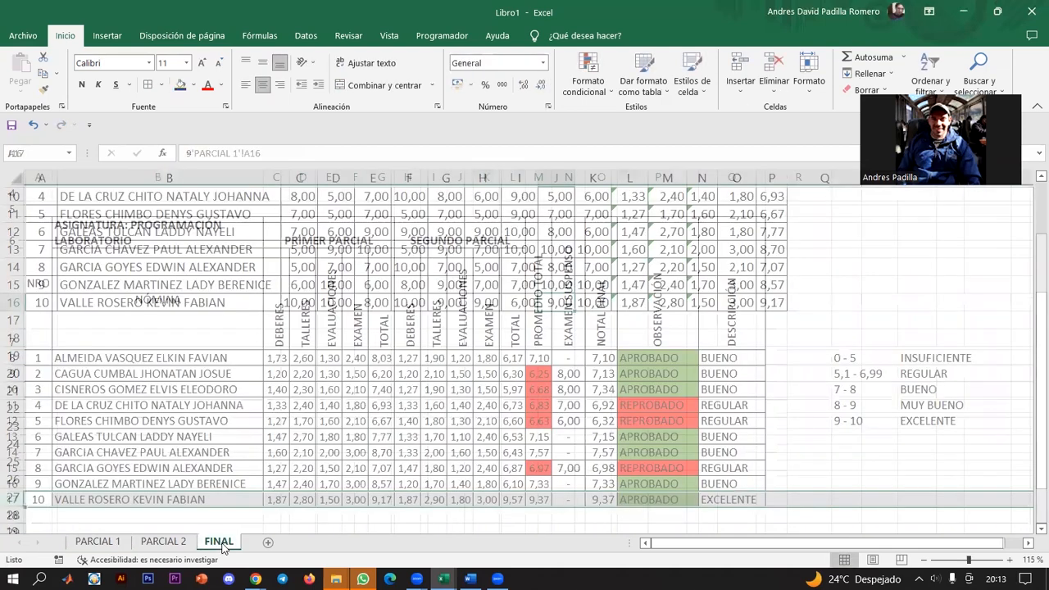
pyautogui.click(721, 500)
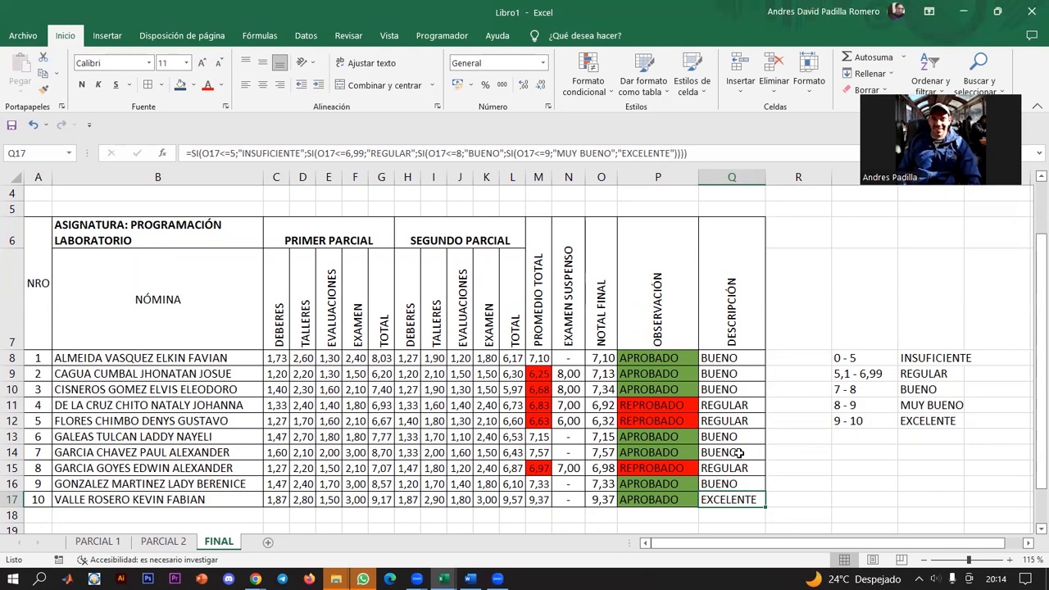
pyautogui.click(11, 468)
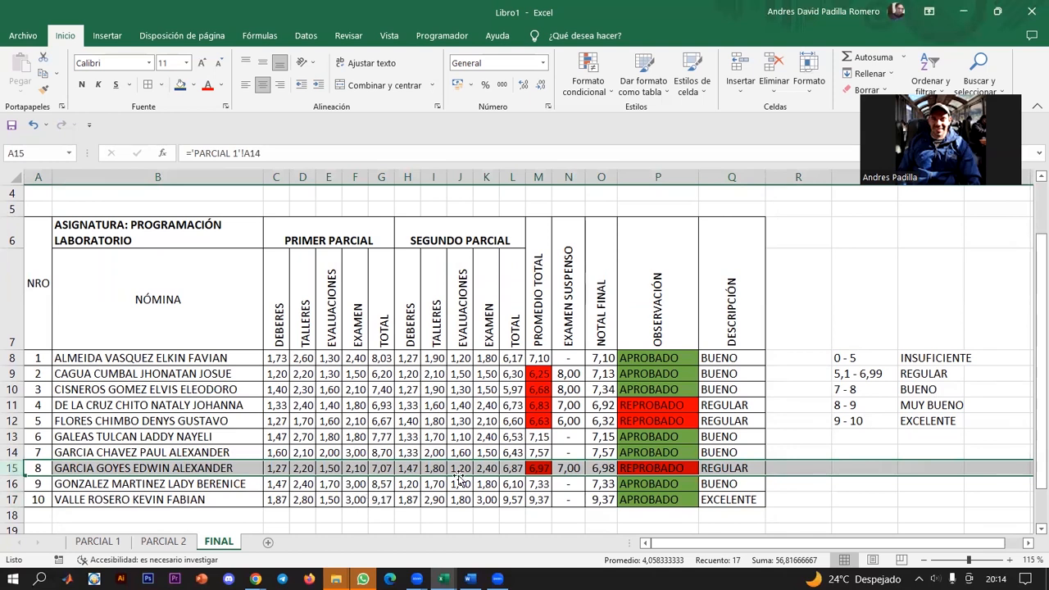
# - On the PARCIAL 2 sheet, set student 8's TALLER 1 and DEBER 3 grades to 0
pyautogui.click(161, 545)
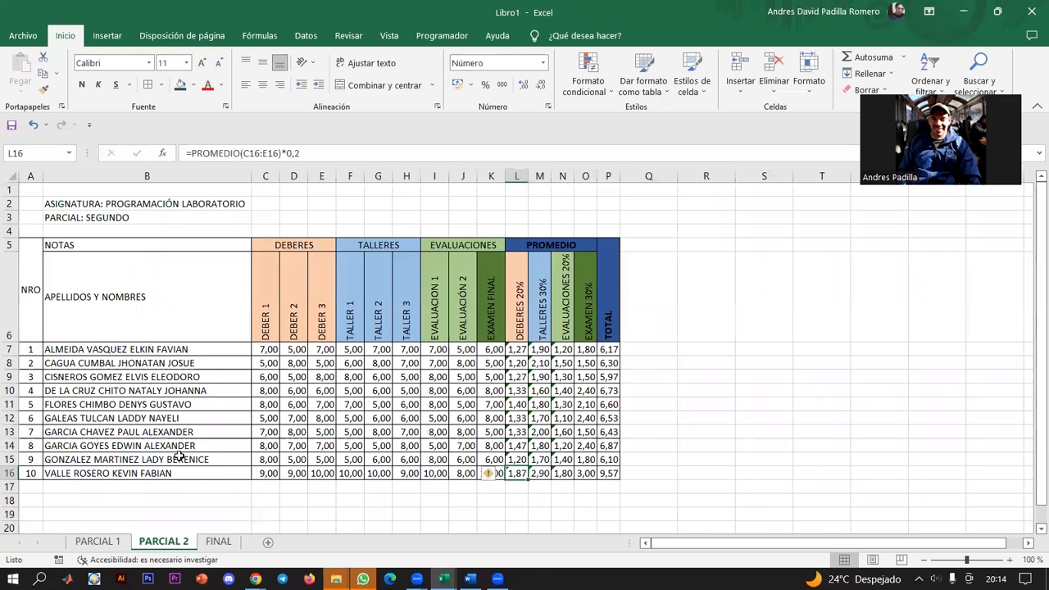
pyautogui.click(273, 447)
pyautogui.press('Right')
pyautogui.press('Right')
pyautogui.press('Right')
pyautogui.write('0')
pyautogui.press('Return')
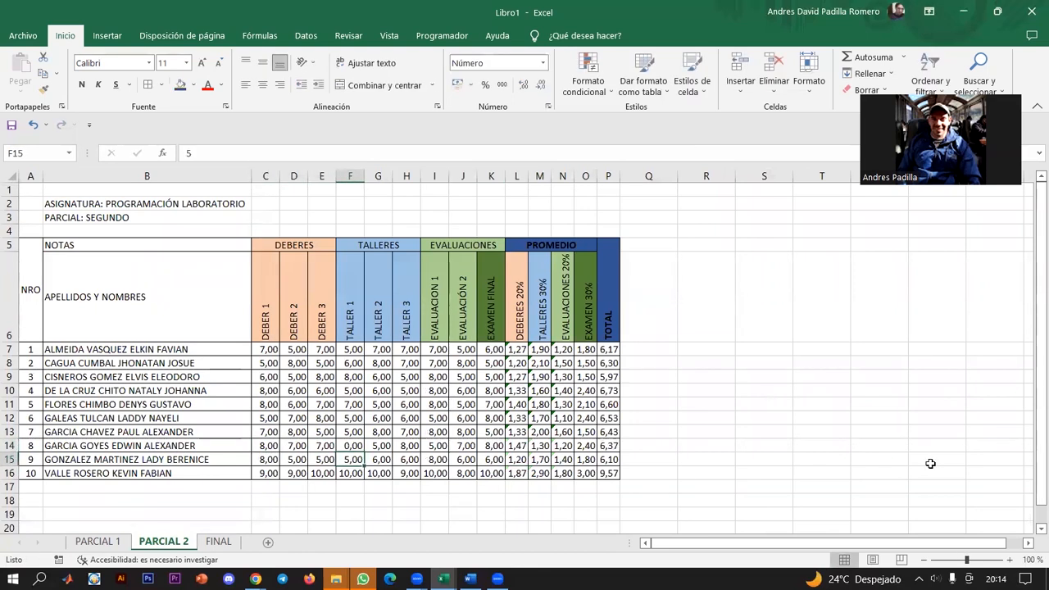
pyautogui.press('Up')
pyautogui.press('Left')
pyautogui.write('0')
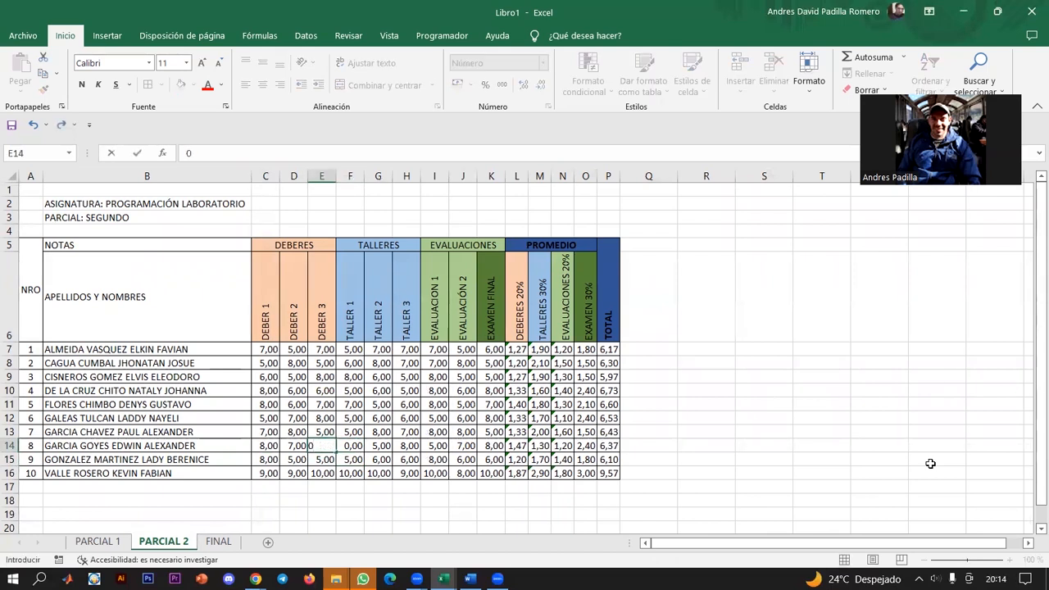
pyautogui.press('Tab')
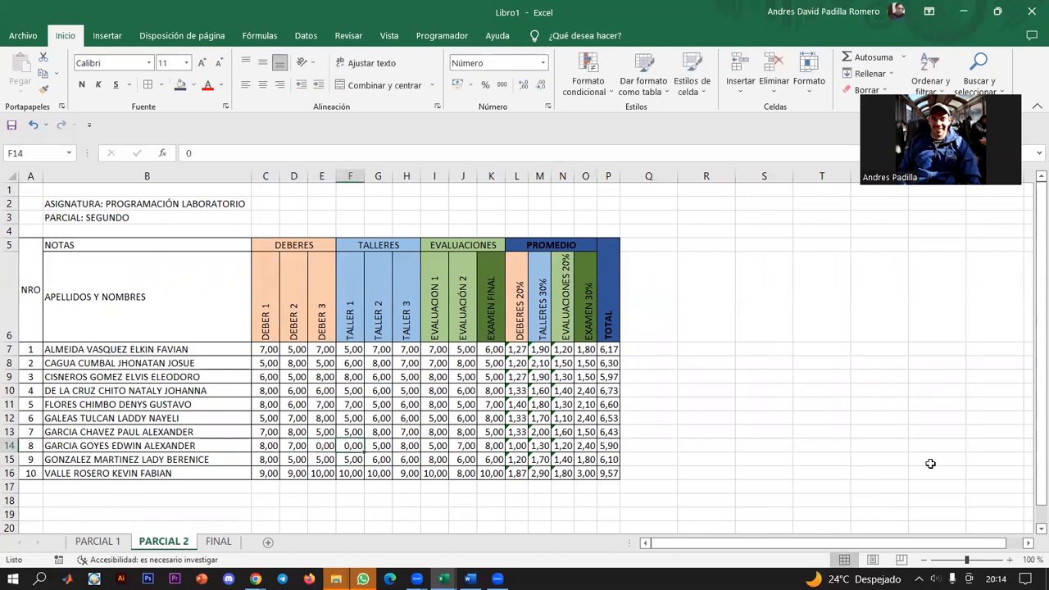
# - Set student 8's EVALUACIÓN 2 grade to 0 and EXAMEN FINAL grade to 2
pyautogui.press('Right')
pyautogui.press('Right')
pyautogui.press('Right')
pyautogui.press('Right')
pyautogui.write('0')
pyautogui.press('Tab')
pyautogui.press('Right')
pyautogui.press('Left')
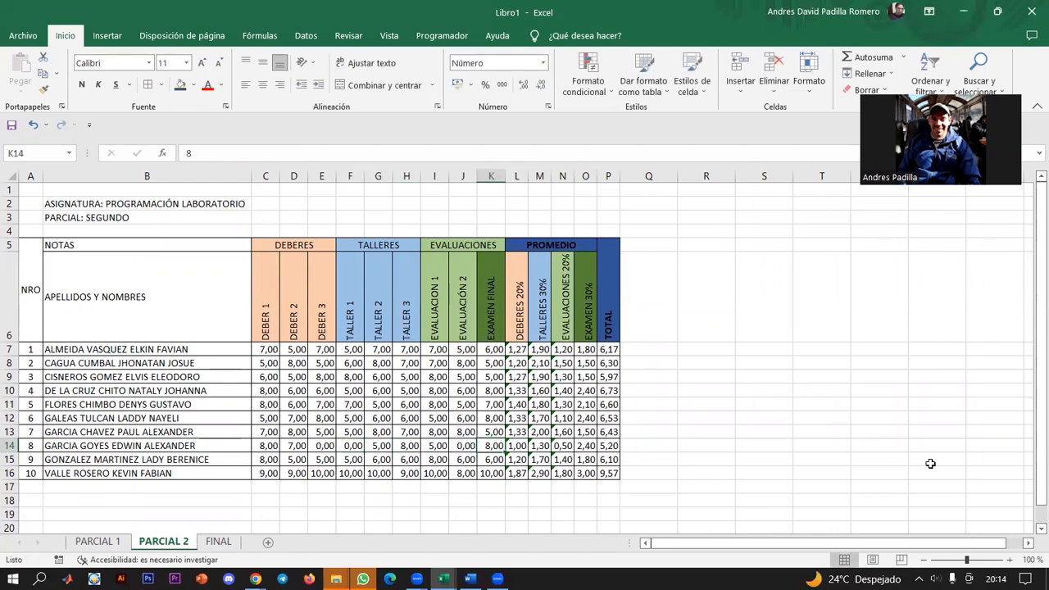
pyautogui.write('2')
pyautogui.press('Return')
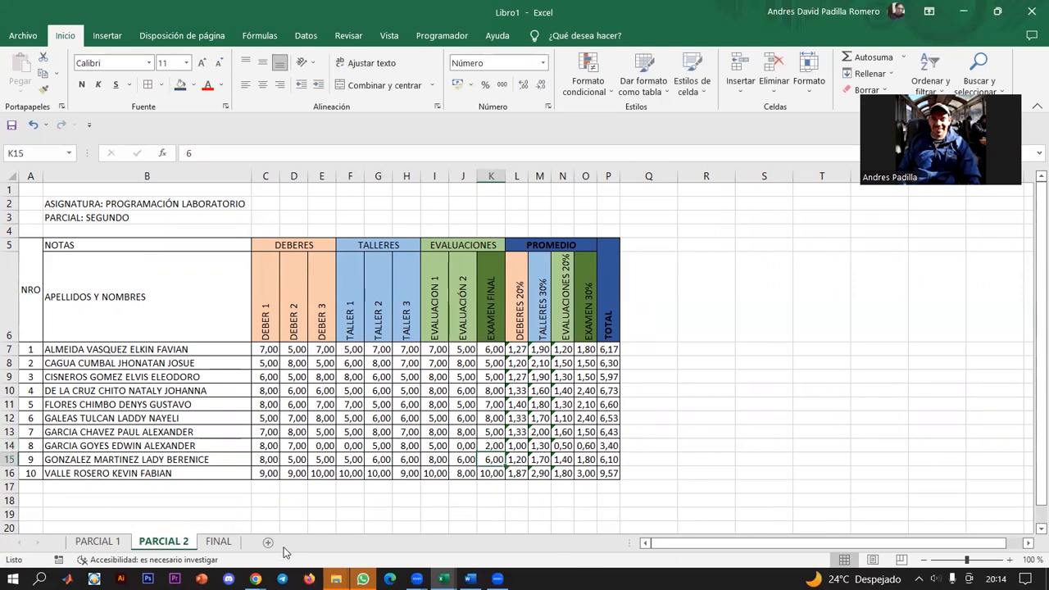
# - On the FINAL sheet, set student 8's EXAMEN SUSPENSO grade to 2 and check the DESCRIPCIÓN cell in that row
pyautogui.click(217, 542)
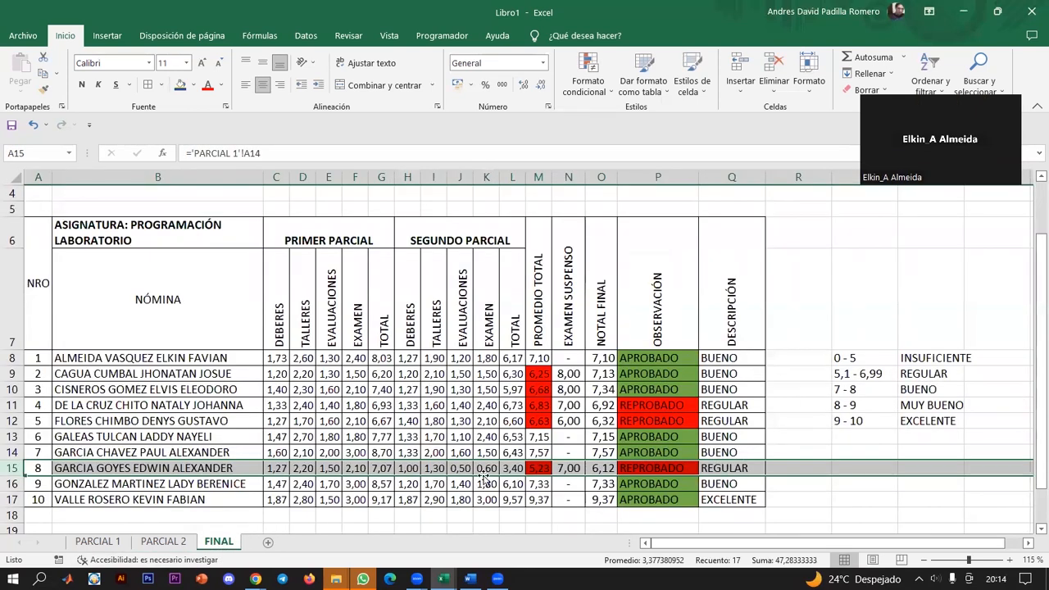
pyautogui.click(436, 452)
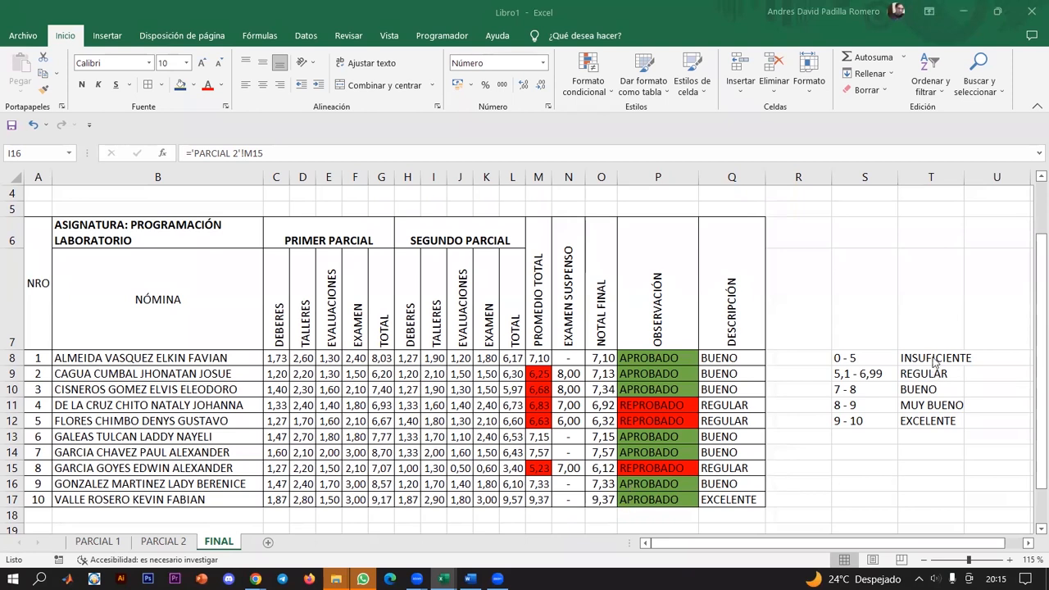
pyautogui.doubleClick(570, 471)
pyautogui.click(573, 469)
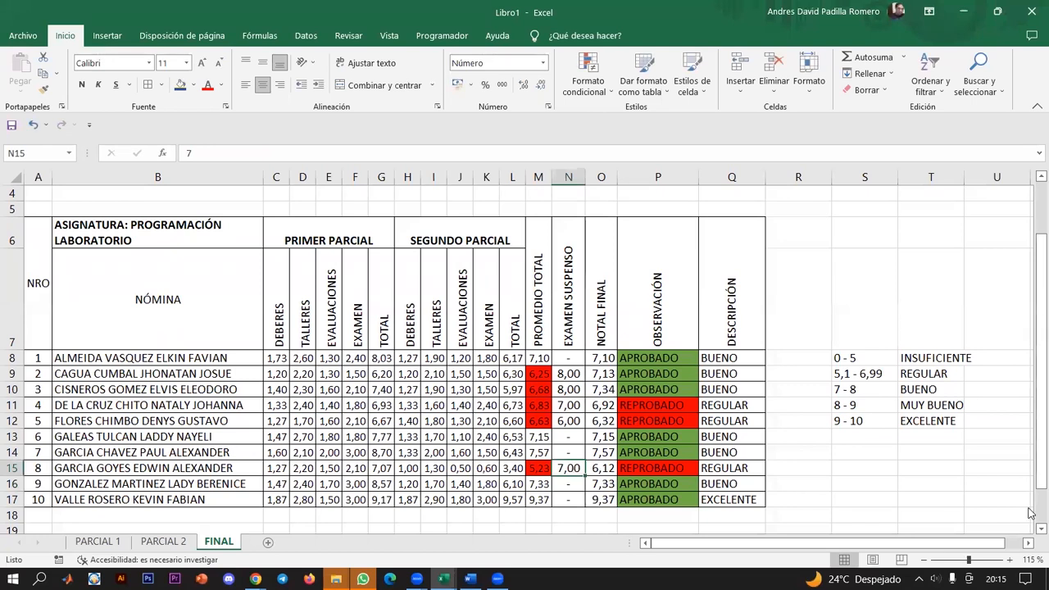
pyautogui.write('2')
pyautogui.press('Return')
pyautogui.press('Up')
pyautogui.press('Right')
pyautogui.press('Right')
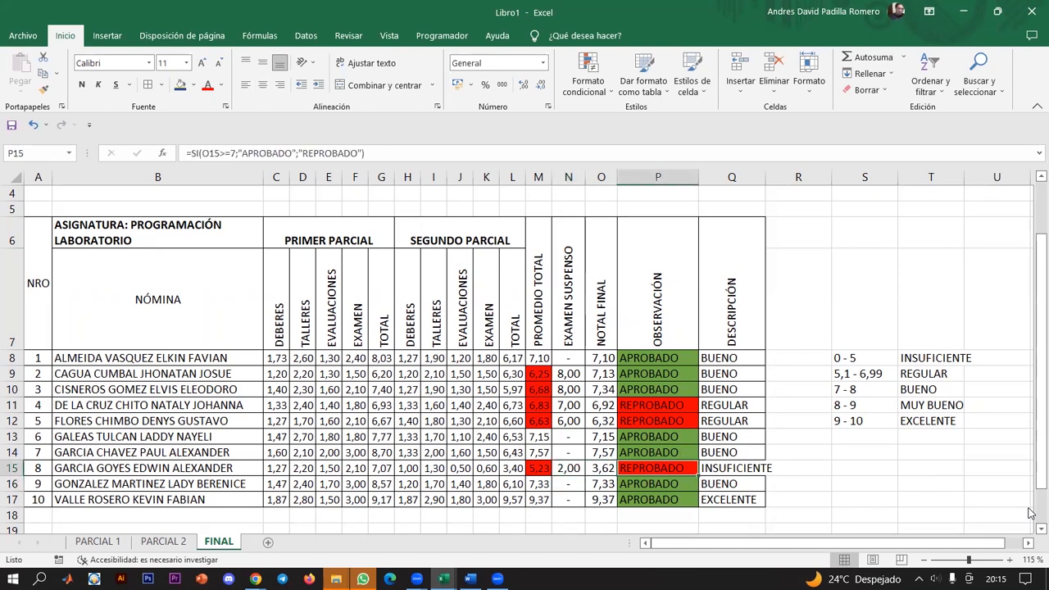
pyautogui.press('Right')
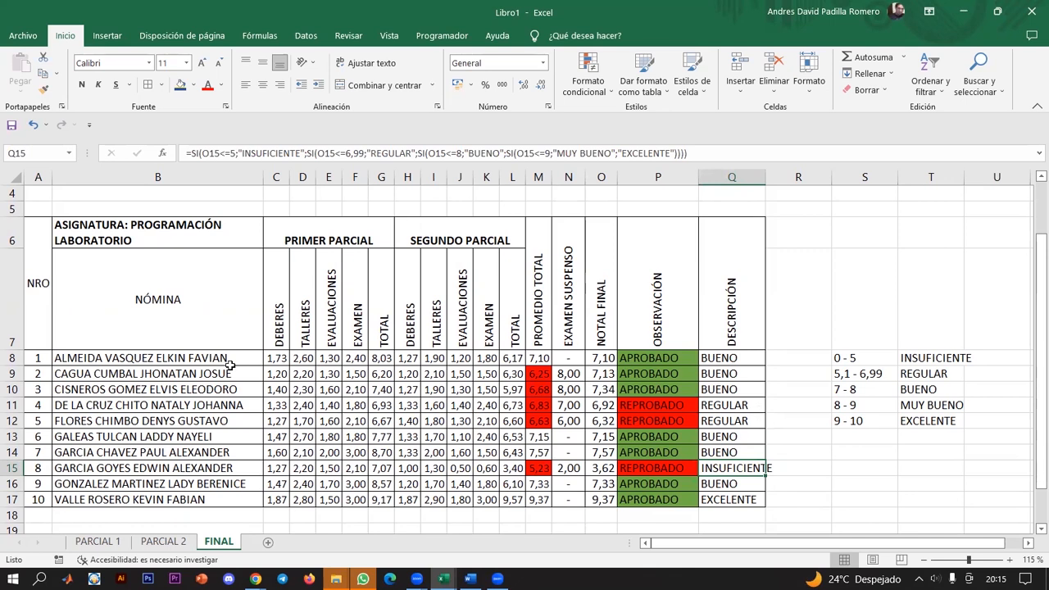
# - On the PARCIAL 1 sheet, set student 3's DEBER 2 grade to 10 and TALLER 1 grade to 9
pyautogui.click(12, 390)
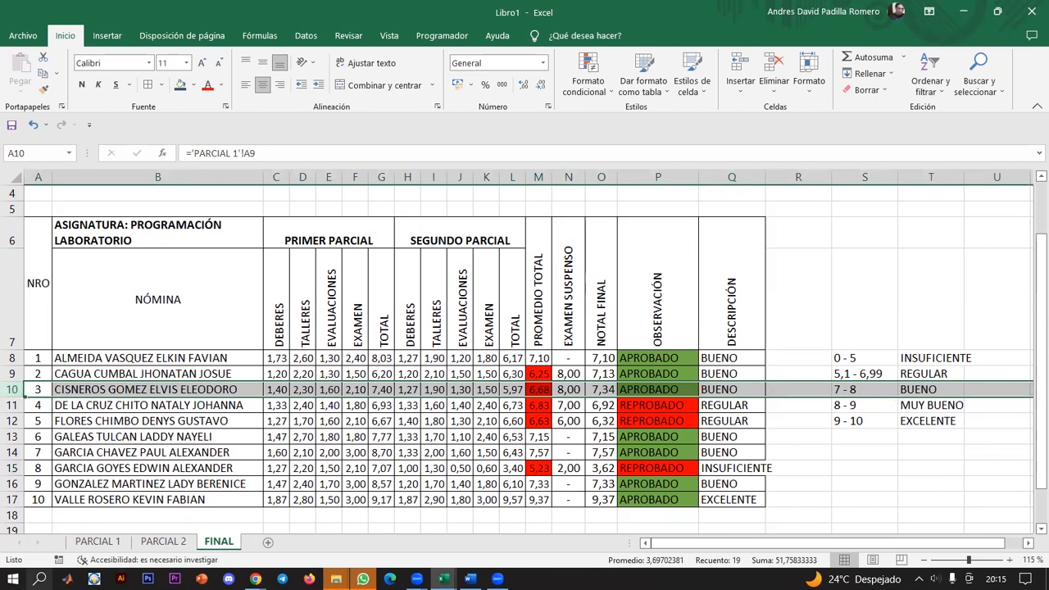
pyautogui.click(86, 546)
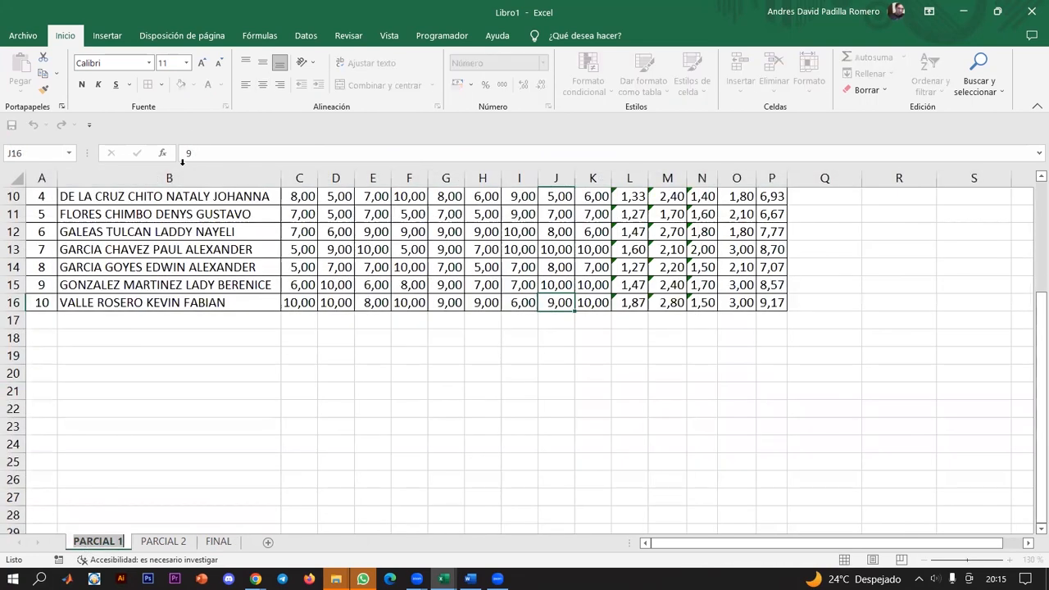
pyautogui.click(211, 301)
pyautogui.scroll(2, 212, 301)
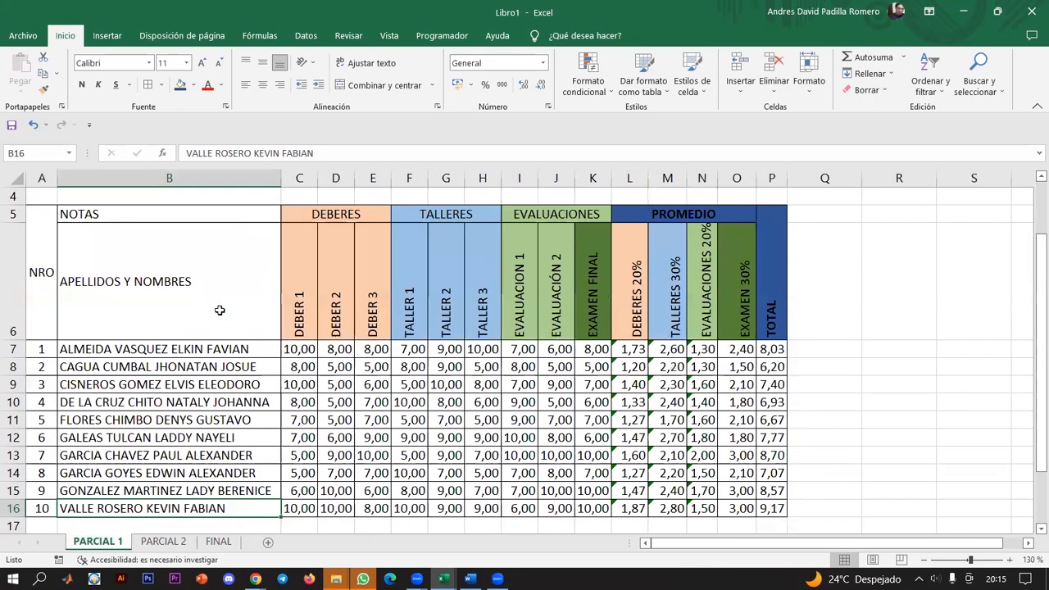
pyautogui.click(328, 390)
pyautogui.write('10')
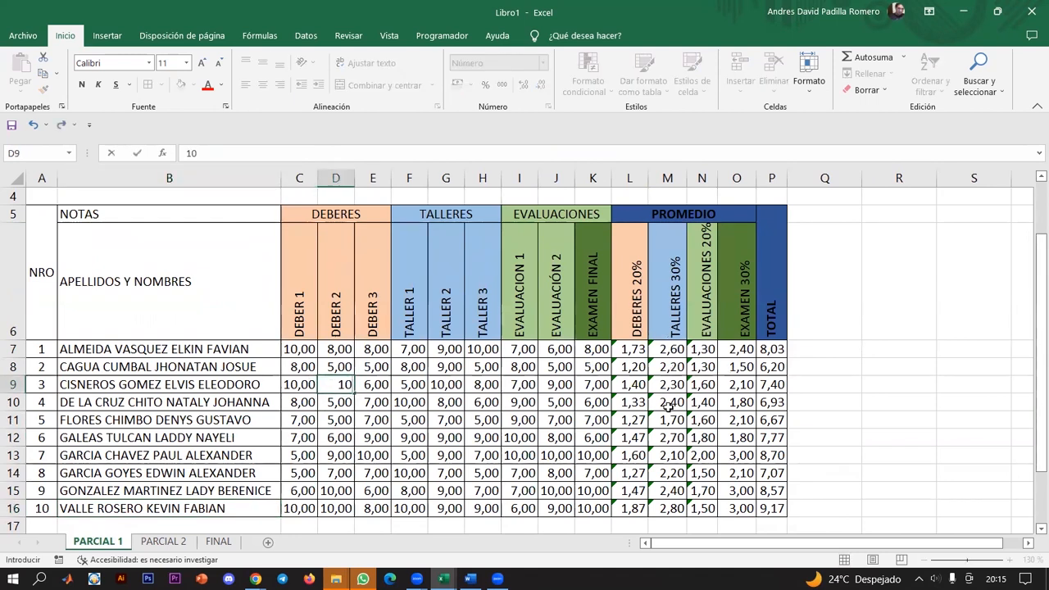
pyautogui.press('Tab')
pyautogui.press('Tab')
pyautogui.write('9')
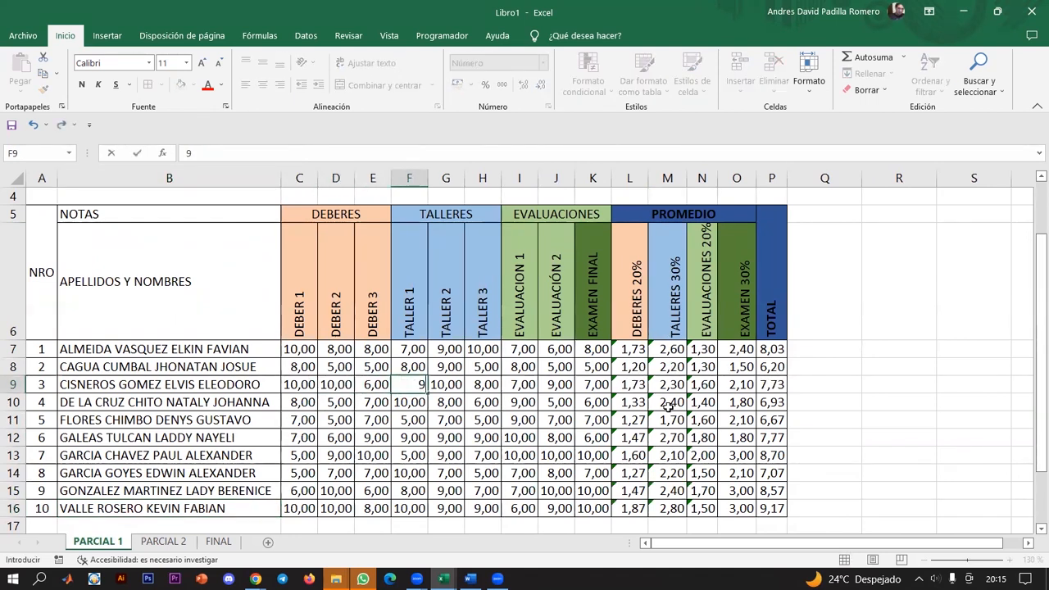
# - Set student 3's EVALUACION 1 grade to 8 and EXAMEN FINAL grade to 10
pyautogui.press('Tab')
pyautogui.press('Tab')
pyautogui.press('Tab')
pyautogui.write('8')
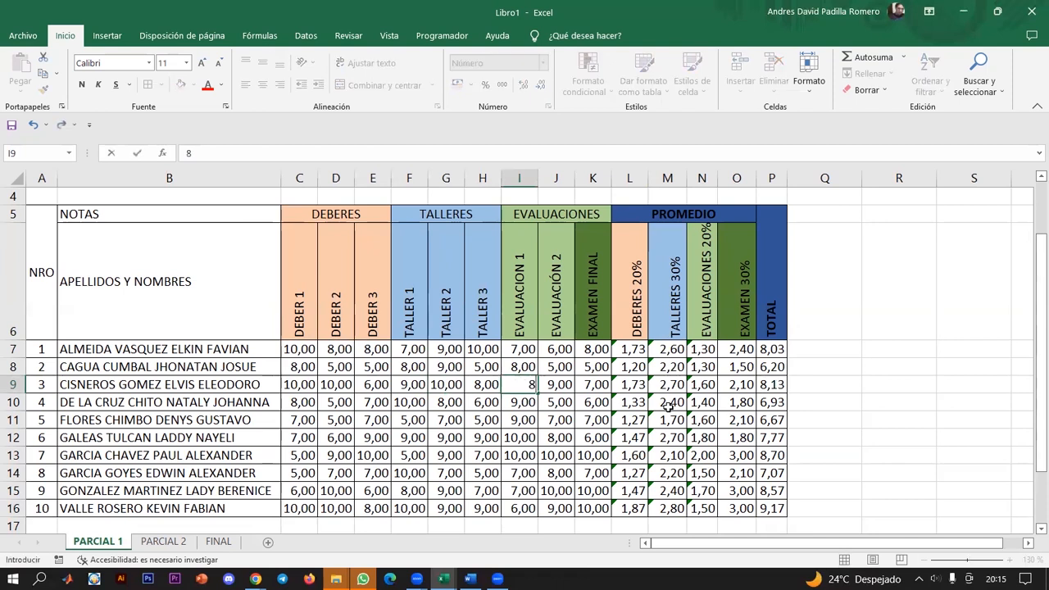
pyautogui.press('Tab')
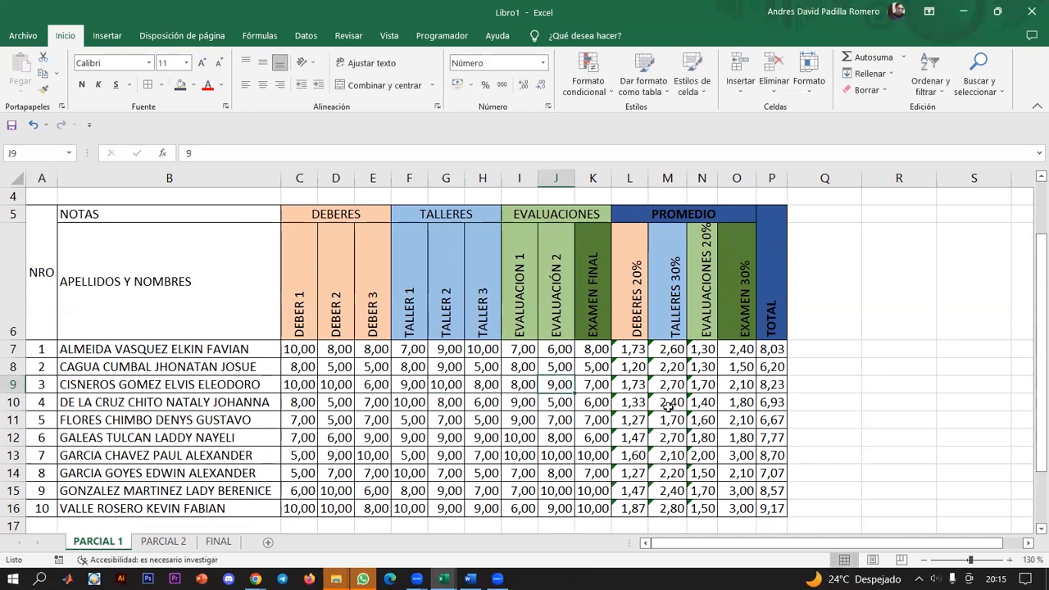
pyautogui.press('Left')
pyautogui.press('Right')
pyautogui.press('Right')
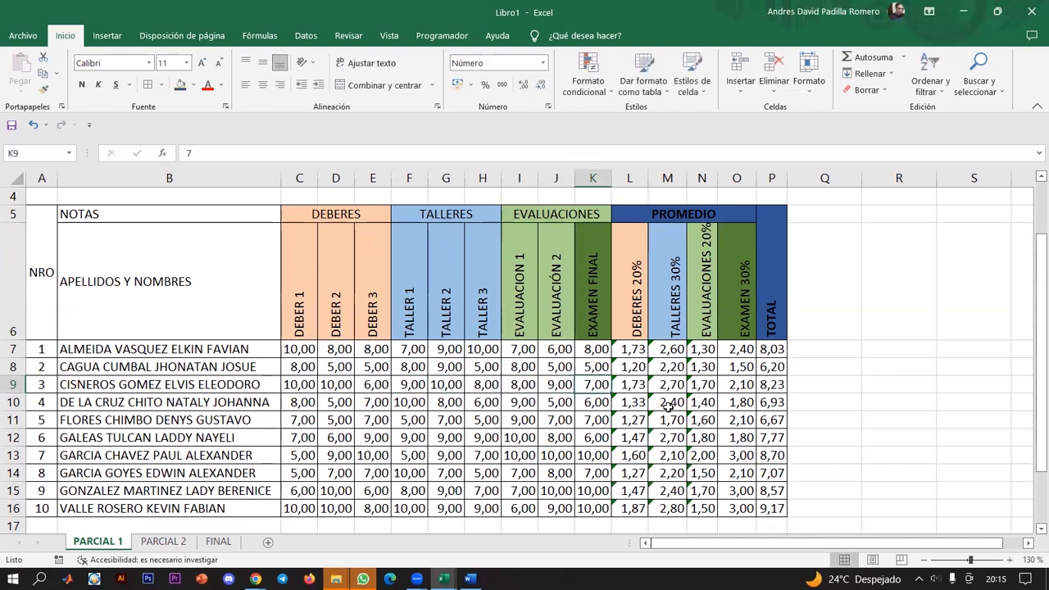
pyautogui.write('10')
pyautogui.press('Tab')
pyautogui.press('Left')
pyautogui.press('Left')
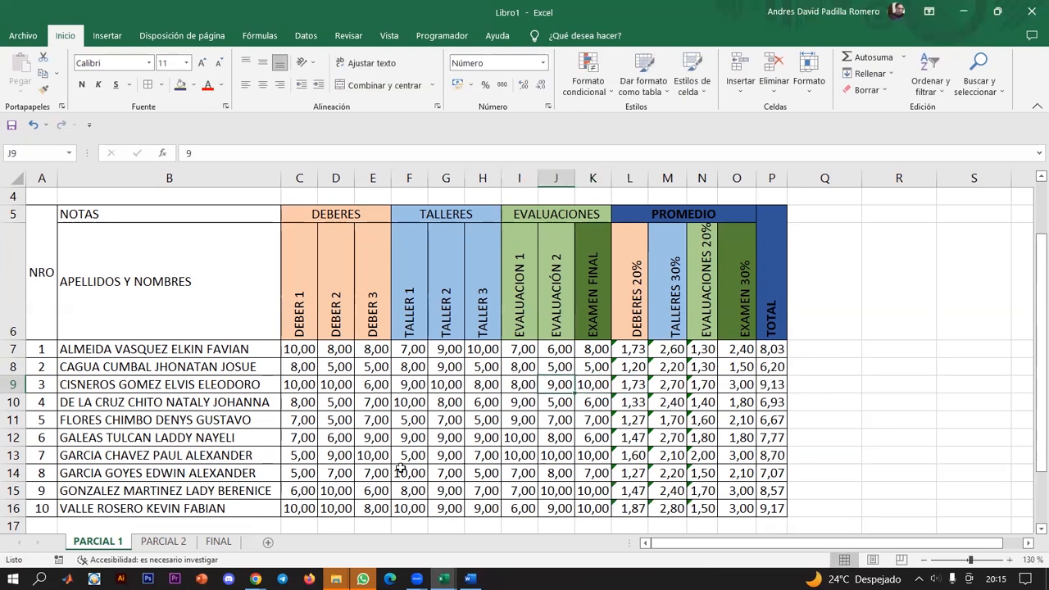
# - On the FINAL sheet, replace student 3's EXAMEN SUSPENSO grade with a dash and check that row's NOTAL FINAL and PROMEDIO TOTAL formulas
pyautogui.click(218, 543)
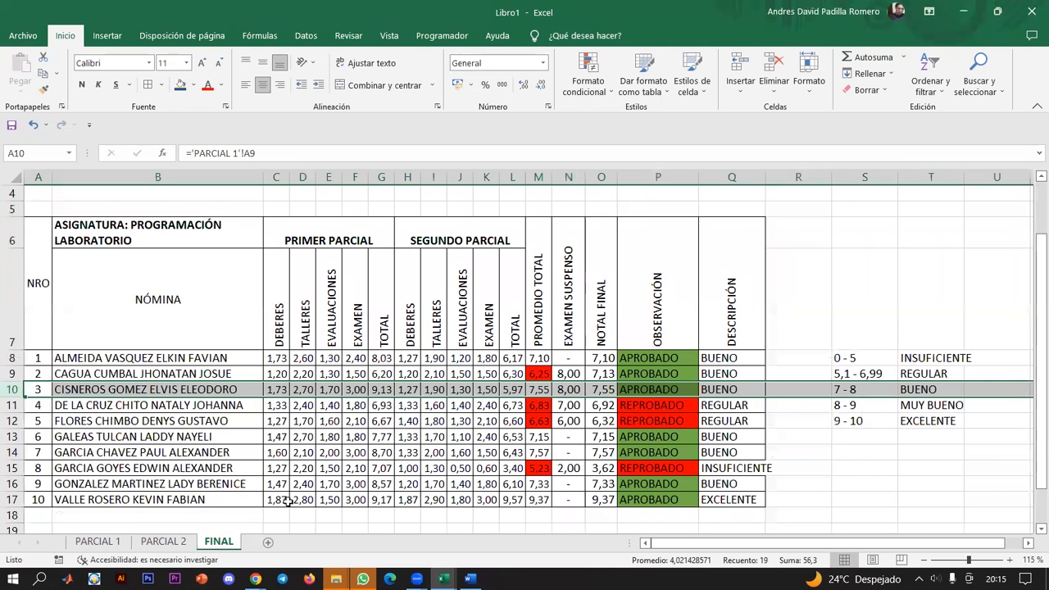
pyautogui.click(574, 391)
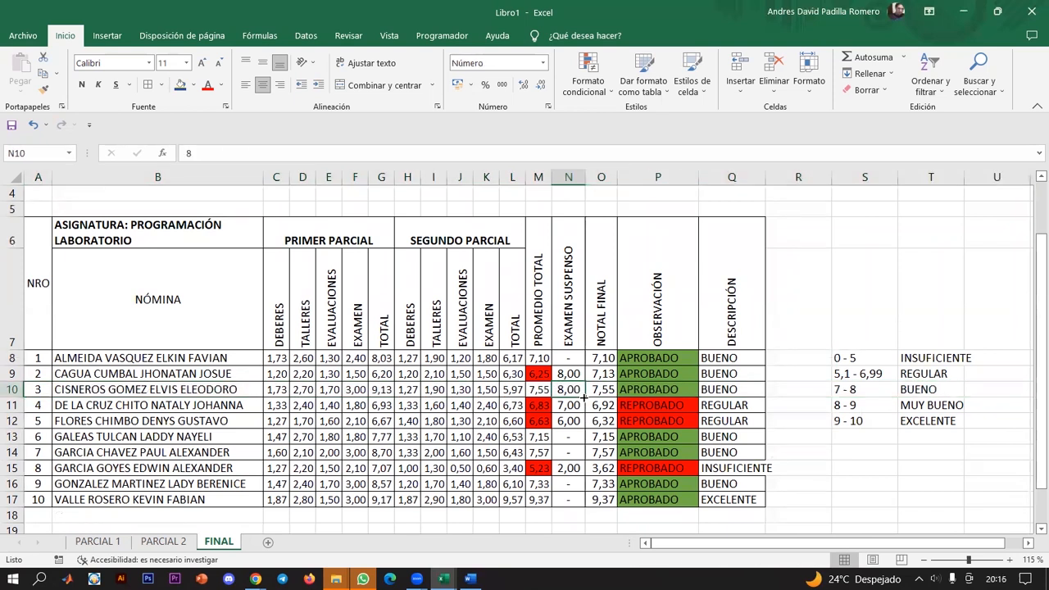
pyautogui.write('-')
pyautogui.press('Return')
pyautogui.press('Up')
pyautogui.press('Right')
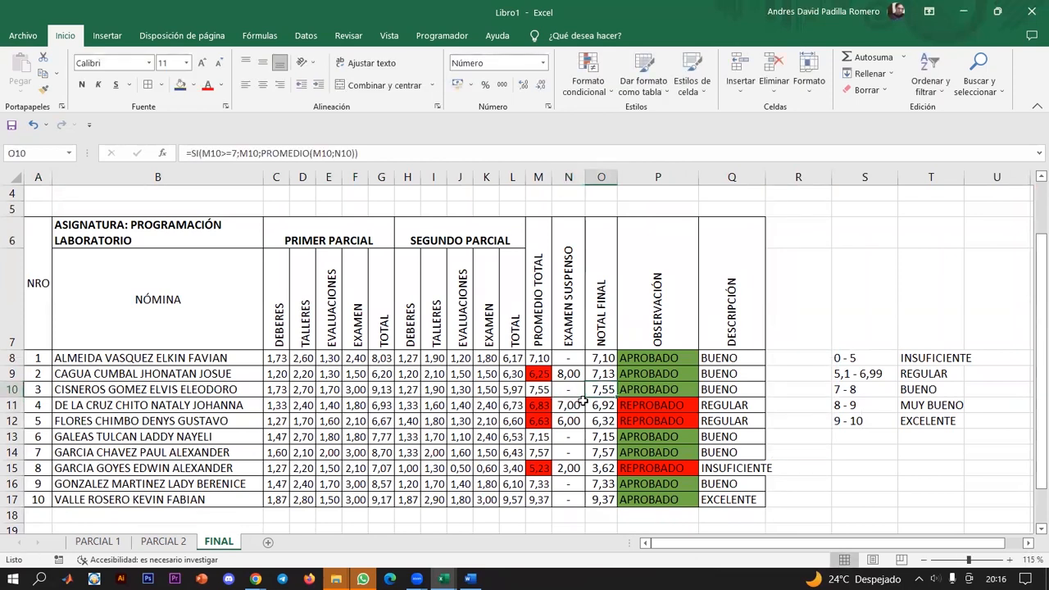
pyautogui.press('Left')
pyautogui.press('Left')
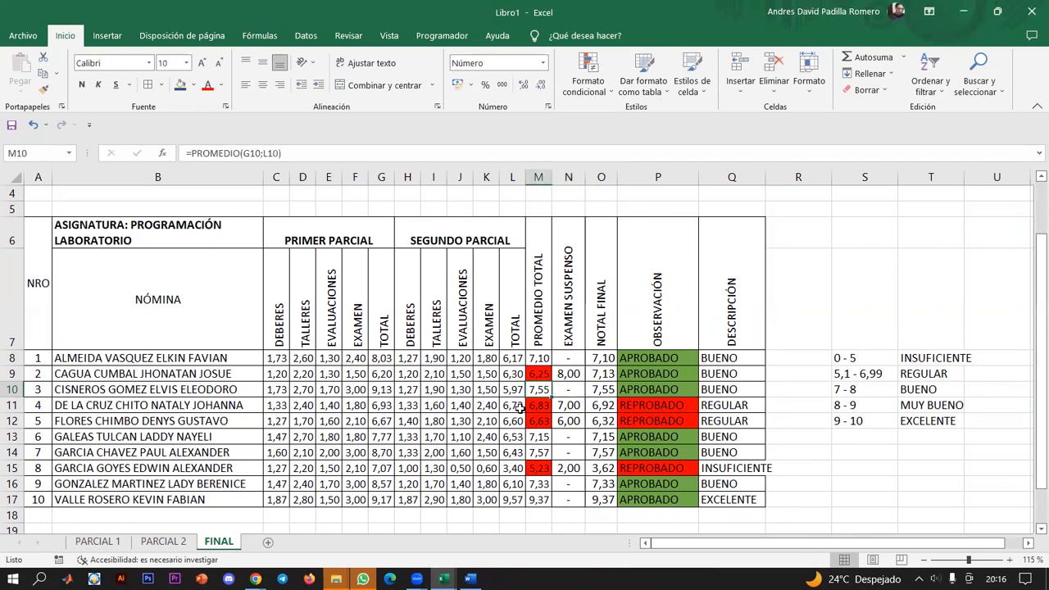
# - On the PARCIAL 2 sheet, set student 3's DEBER 2 grade to 10
pyautogui.click(163, 542)
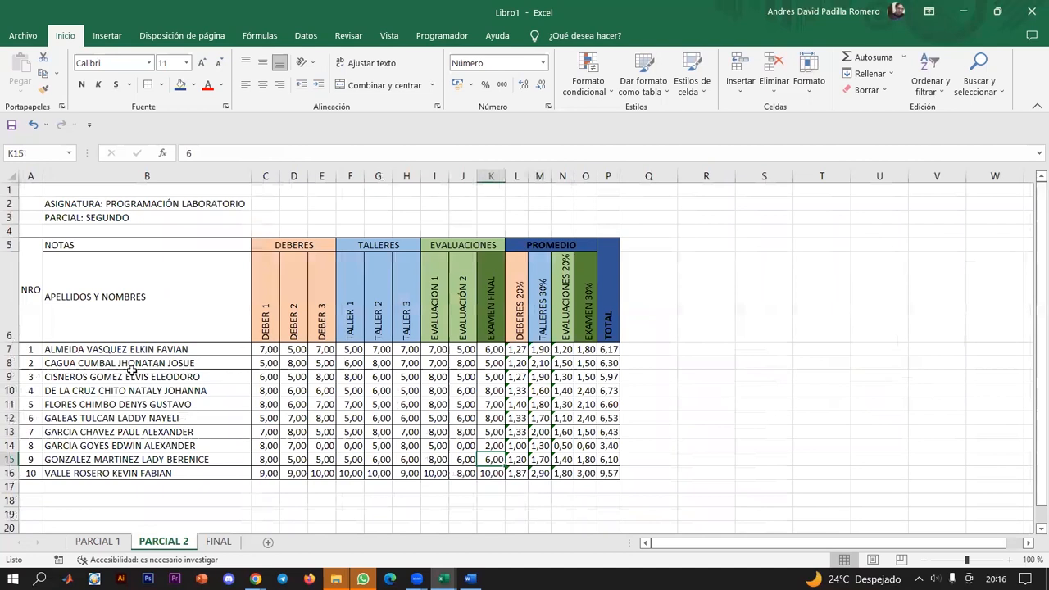
pyautogui.click(300, 378)
pyautogui.write('10')
pyautogui.press('Right')
pyautogui.press('Right')
pyautogui.press('Right')
pyautogui.press('Right')
pyautogui.press('Right')
pyautogui.press('Right')
pyautogui.press('Right')
pyautogui.press('Right')
pyautogui.press('Left')
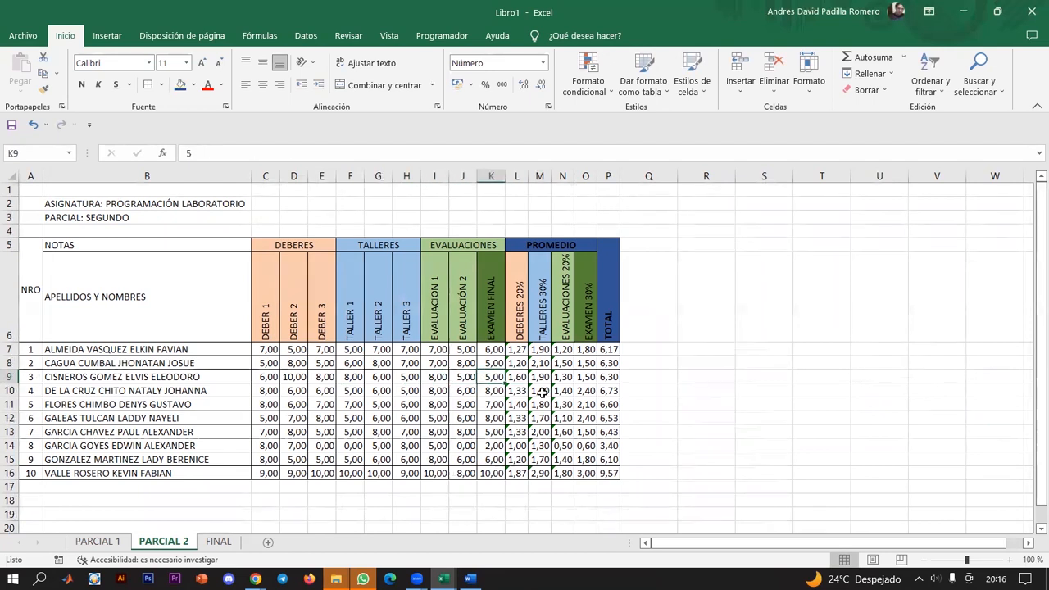
# - Set student 3's EXAMEN FINAL, EVALUACIÓN 2 and EVALUACION 1 grades to 10 on the PARCIAL 2 sheet
pyautogui.write('10')
pyautogui.press('Left')
pyautogui.write('10')
pyautogui.press('Left')
pyautogui.press('Left')
pyautogui.press('Right')
pyautogui.write('10')
pyautogui.press('Left')
pyautogui.press('Left')
pyautogui.press('Left')
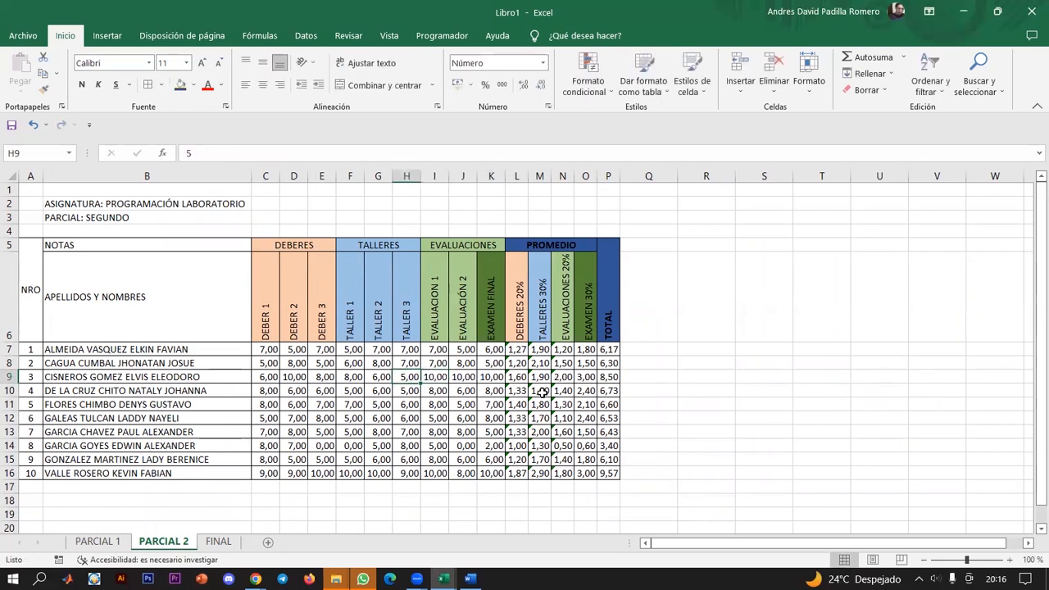
# - Set student 3's DEBER 1 and TALLER 3 grades to 10
pyautogui.press('Left')
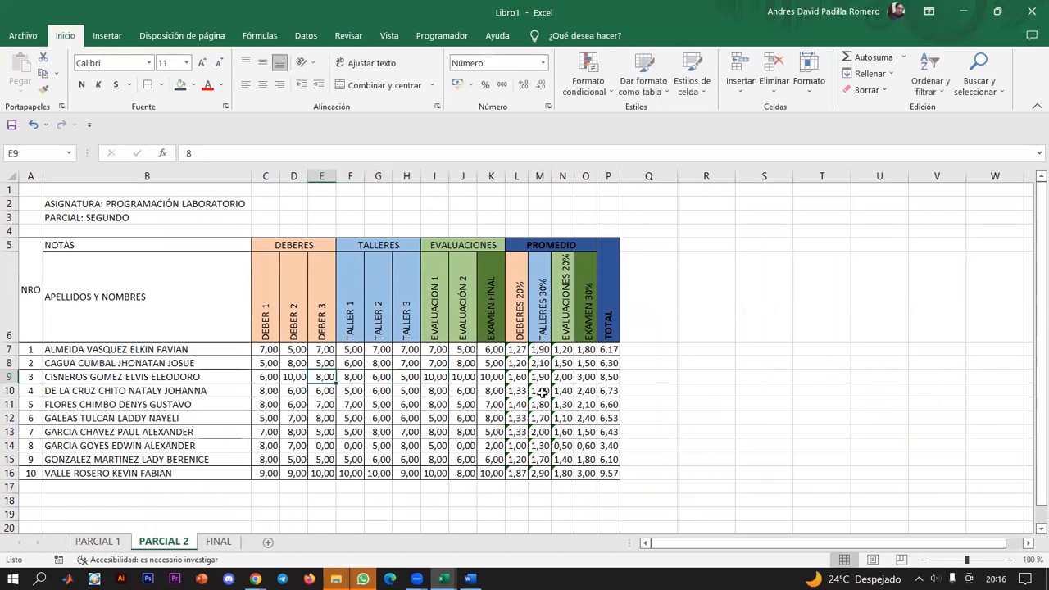
pyautogui.press('Left')
pyautogui.press('Left')
pyautogui.write('1')
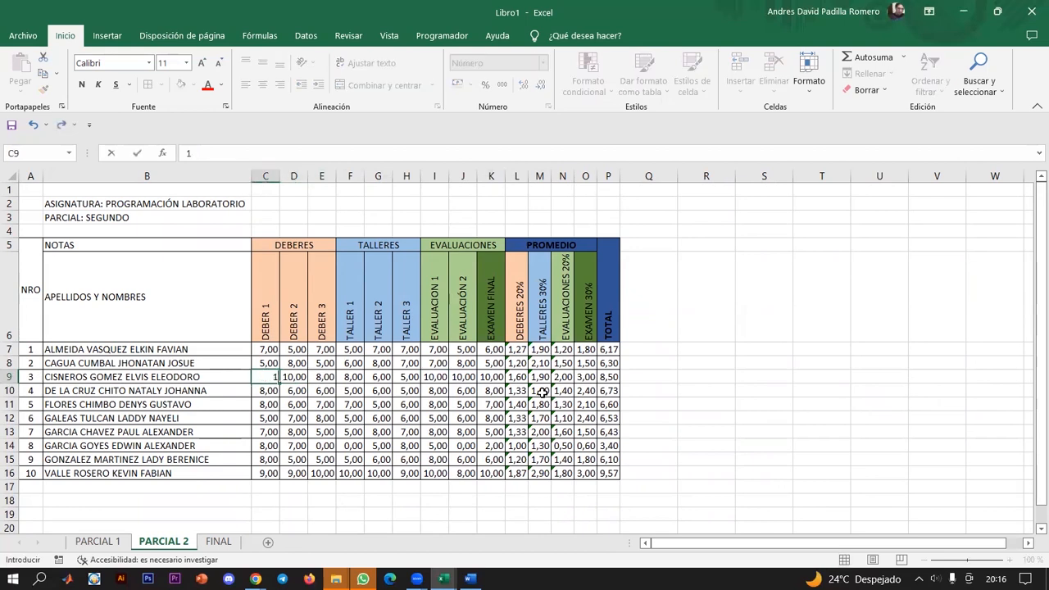
pyautogui.press('Right')
pyautogui.press('Right')
pyautogui.press('Right')
pyautogui.press('Right')
pyautogui.press('Right')
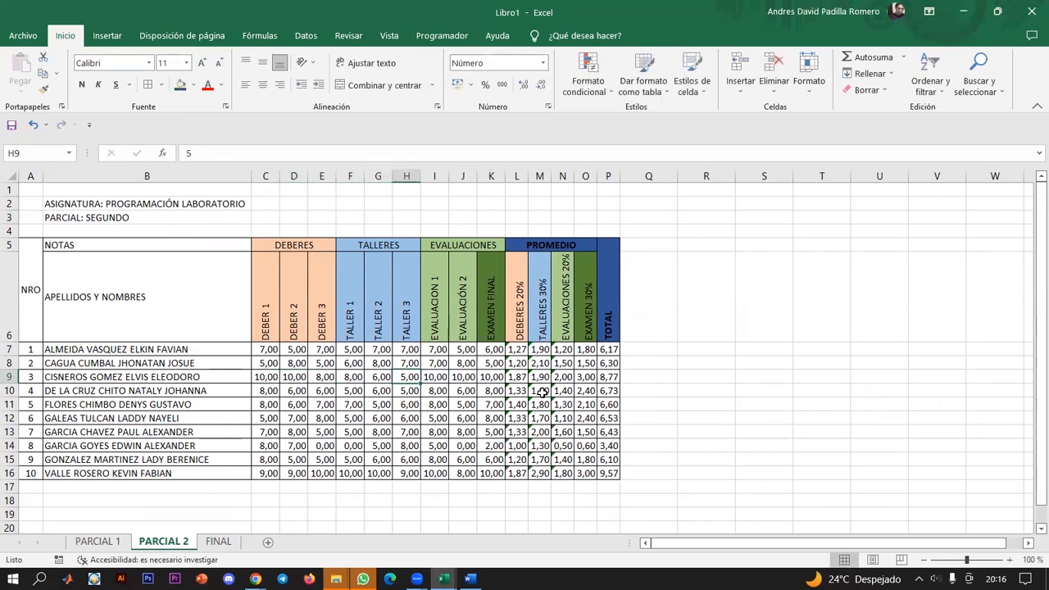
pyautogui.write('10')
pyautogui.press('Right')
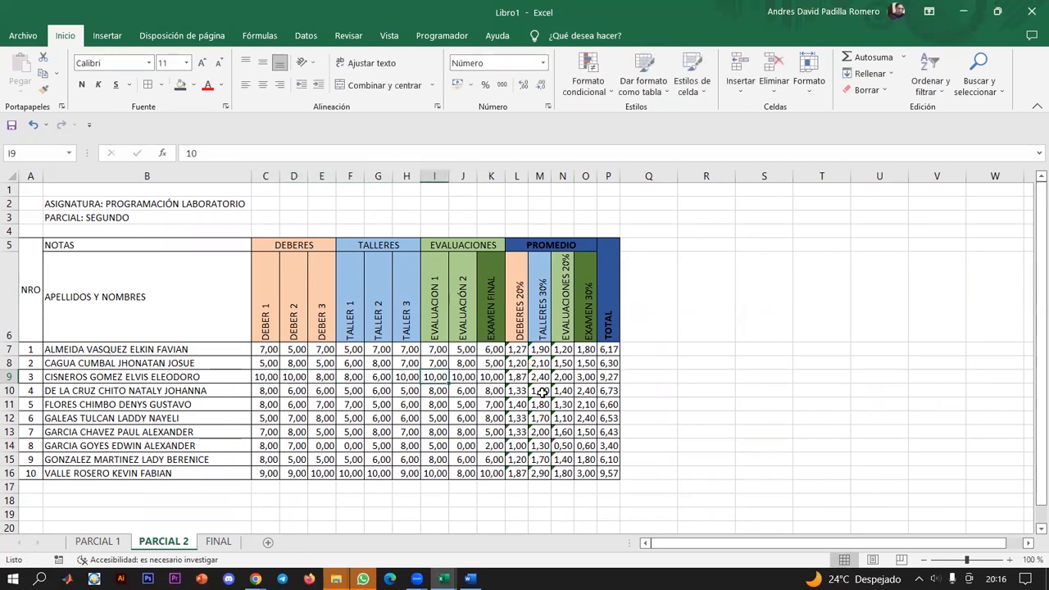
# - On the FINAL sheet, examine the NOTAL FINAL, DESCRIPCIÓN and OBSERVACIÓN formulas in student 3's row
pyautogui.click(217, 542)
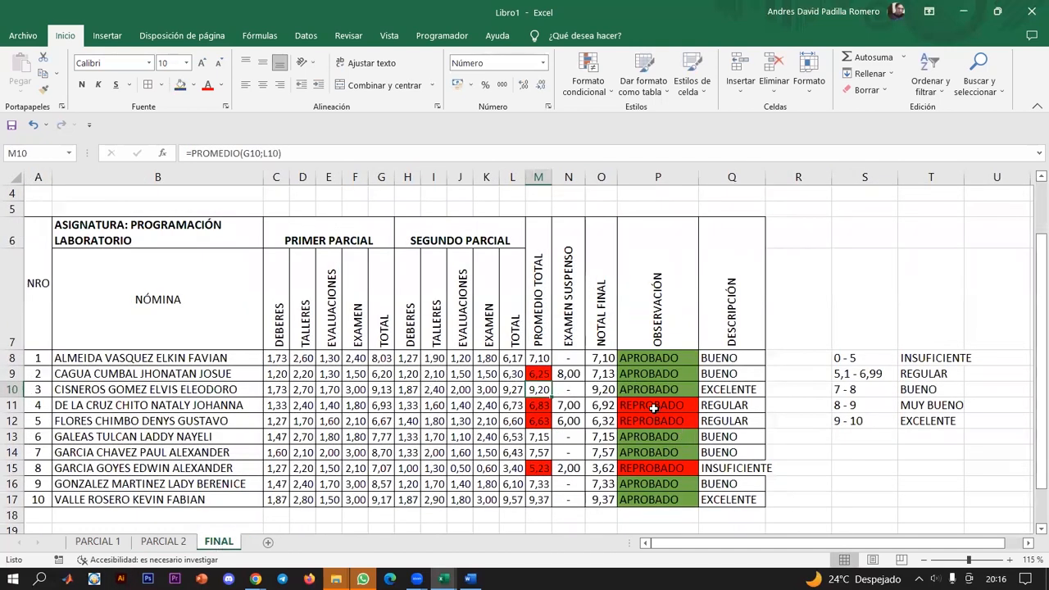
pyautogui.click(602, 391)
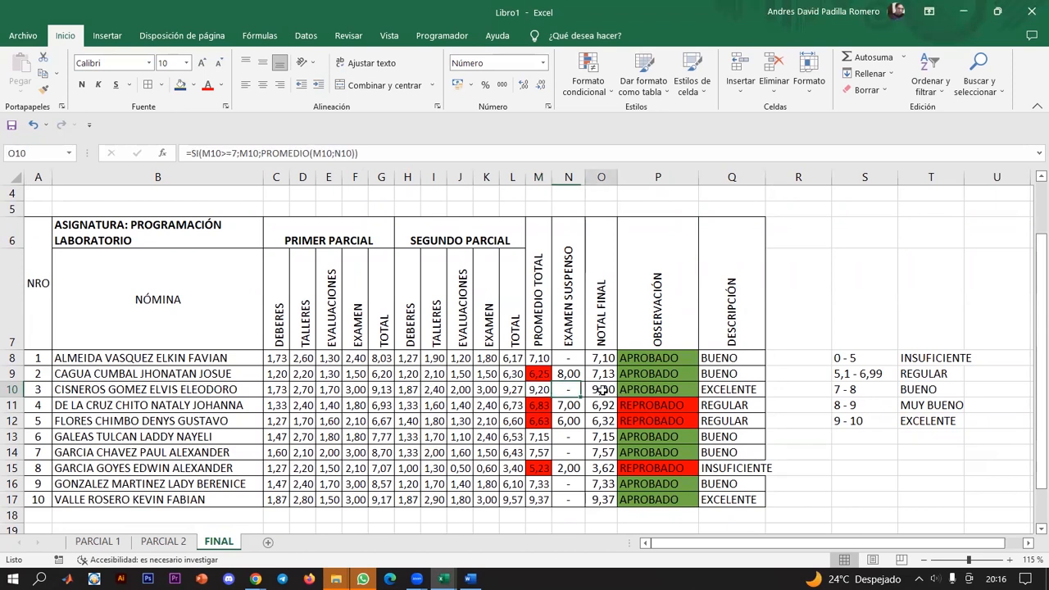
pyautogui.click(297, 150)
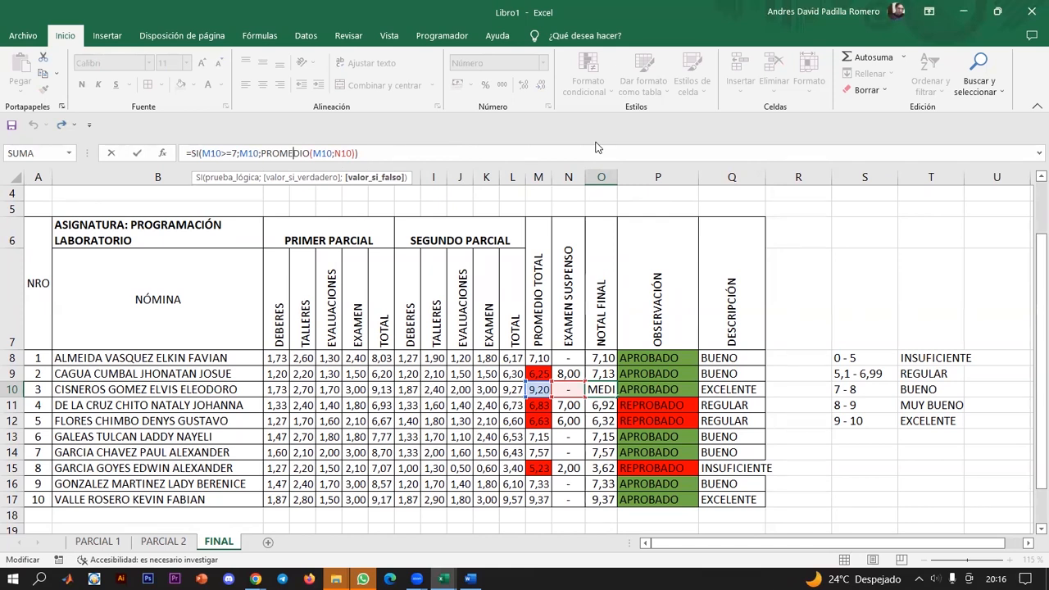
pyautogui.press('Return')
pyautogui.press('Up')
pyautogui.press('Right')
pyautogui.press('Right')
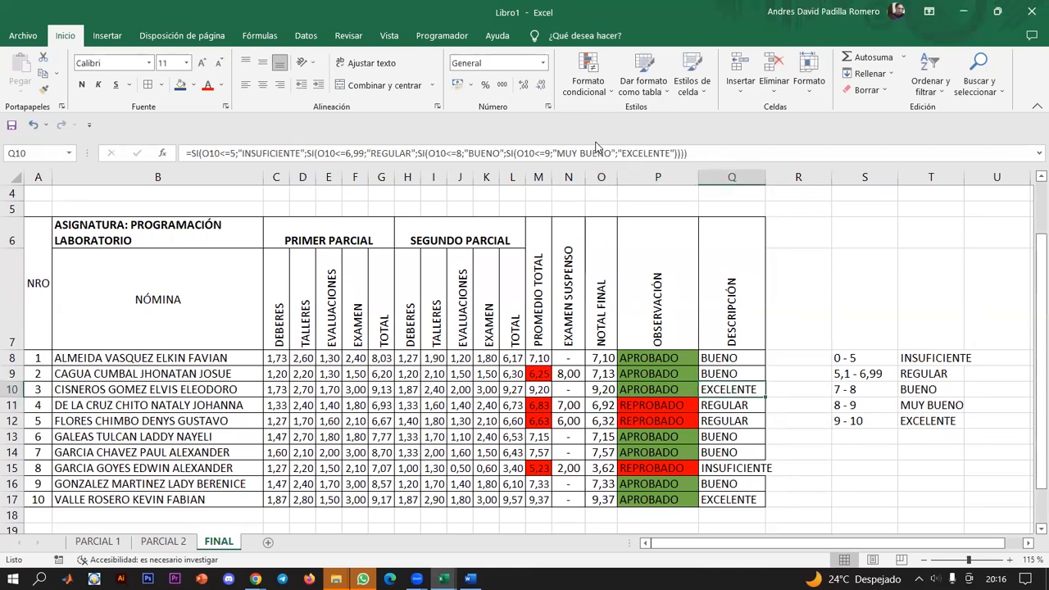
pyautogui.press('Left')
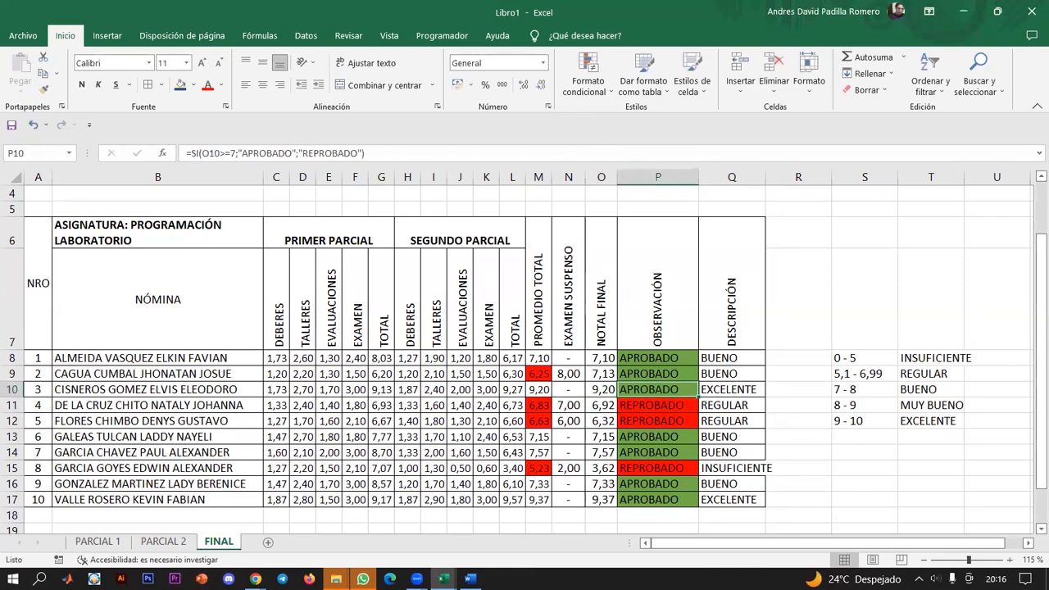
# - On the PARCIAL 2 sheet, set student 3's EVALUACION 1 grade to 5
pyautogui.click(164, 542)
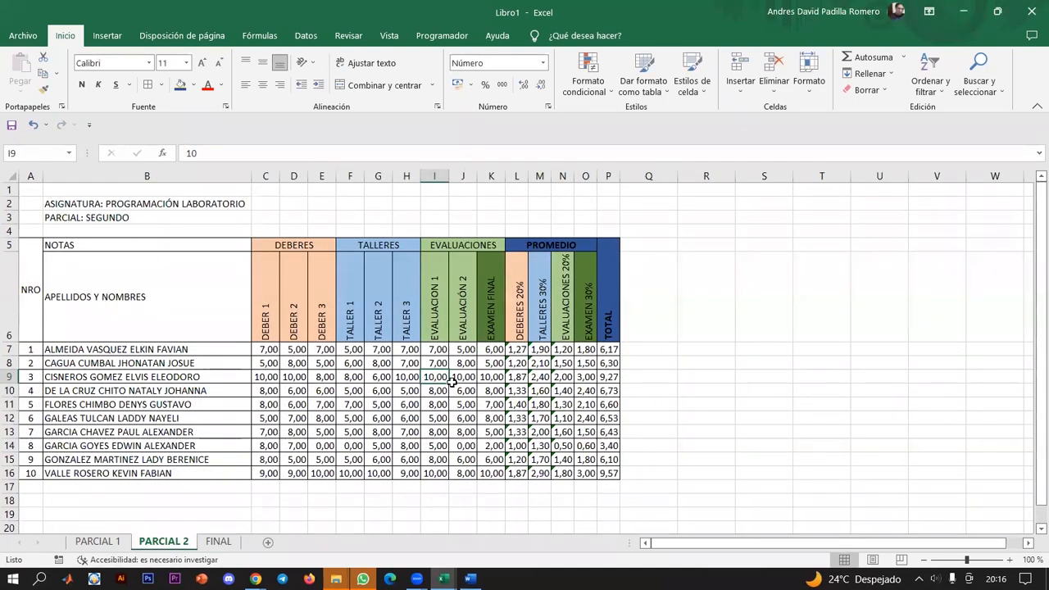
pyautogui.write('5')
pyautogui.press('Return')
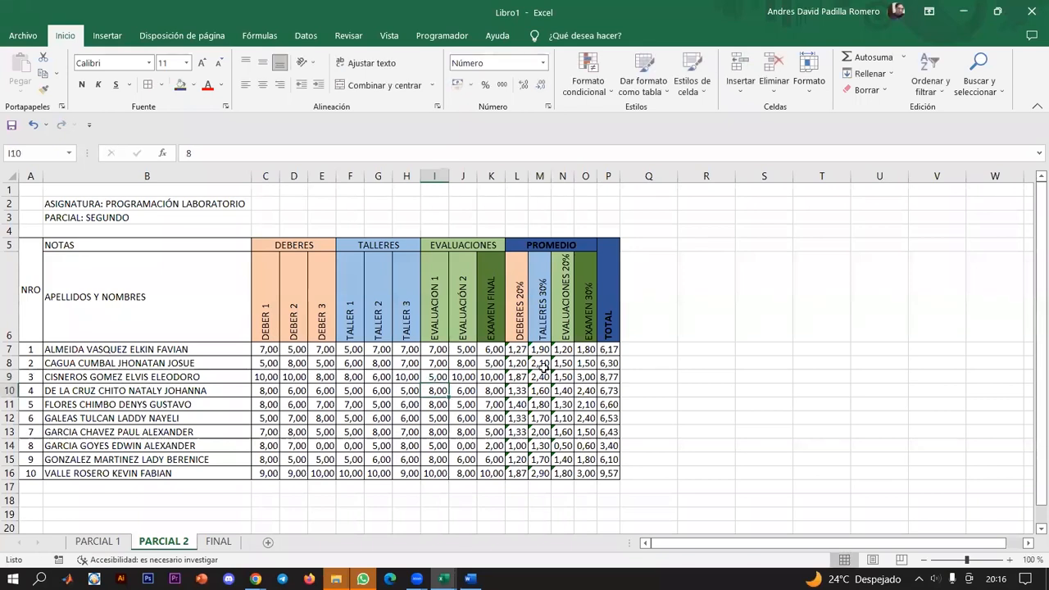
# - On the FINAL sheet, widen the DESCRIPCIÓN column slightly to fit its longest text and select student 1's description cell to review its formula
pyautogui.click(216, 544)
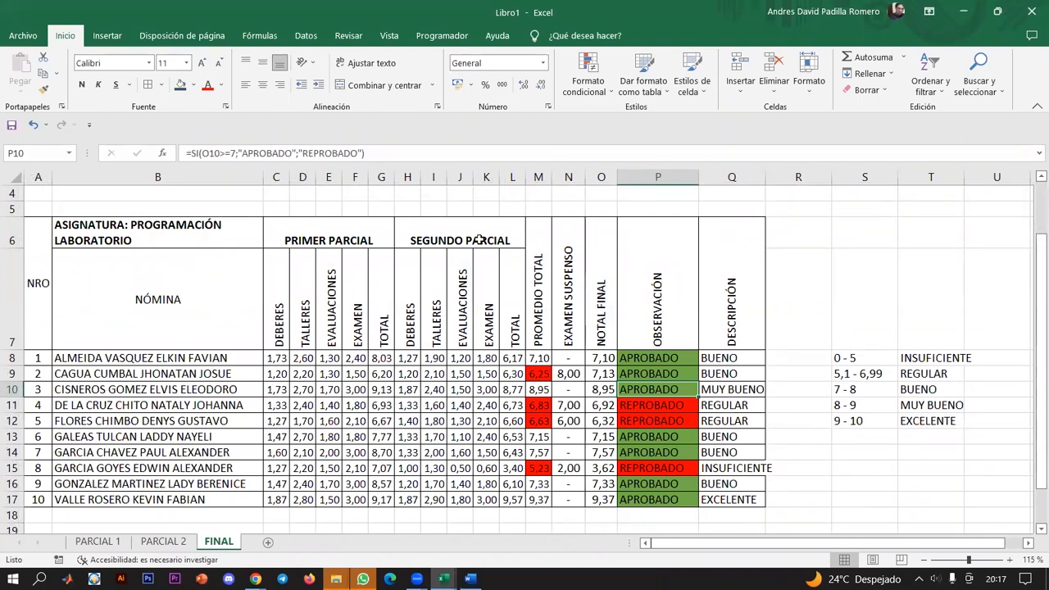
pyautogui.moveTo(767, 176); pyautogui.dragTo(773, 175)
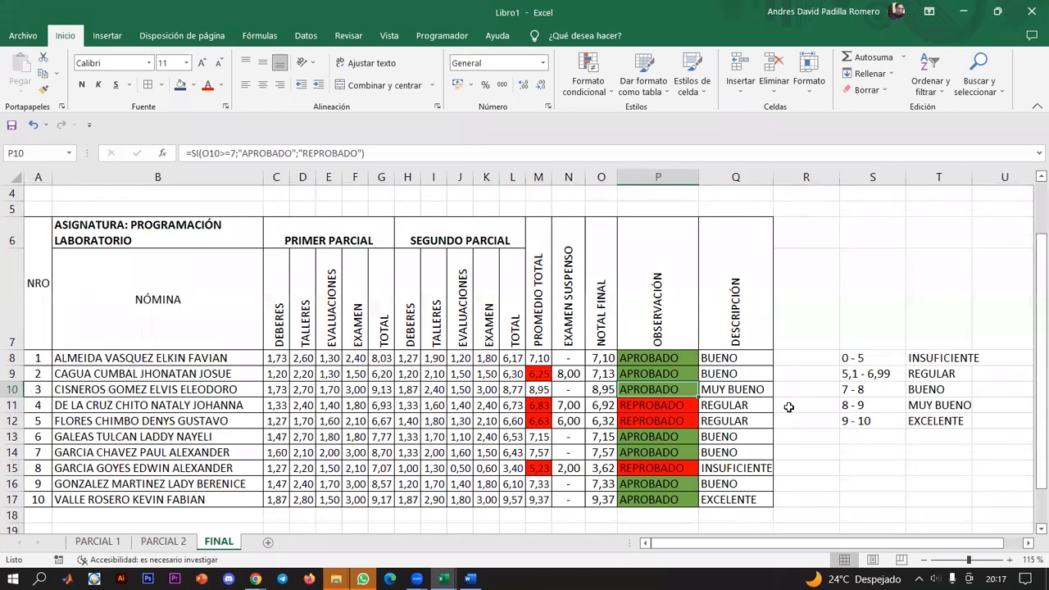
pyautogui.click(720, 358)
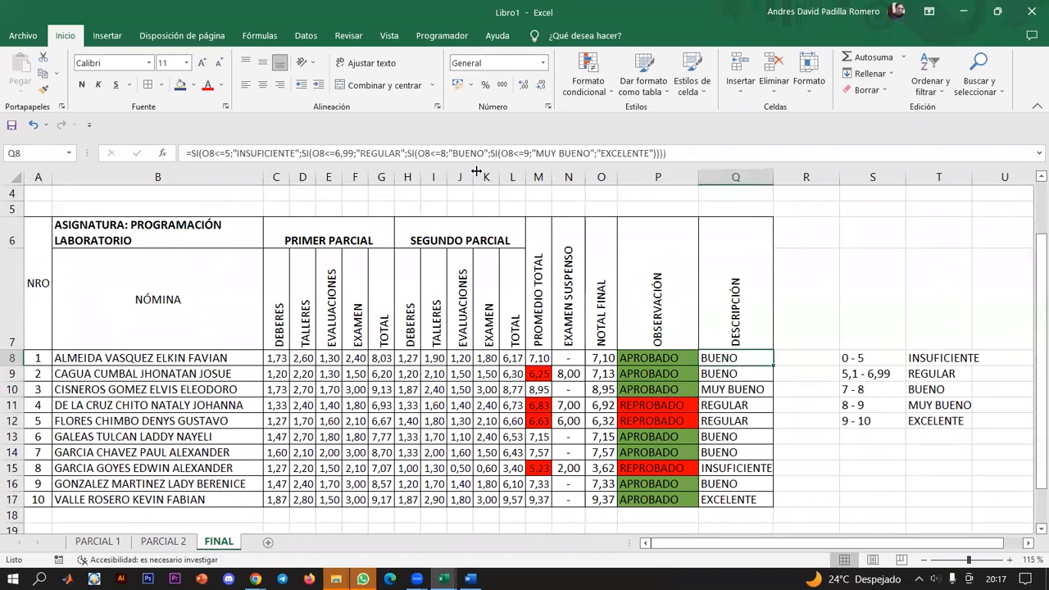